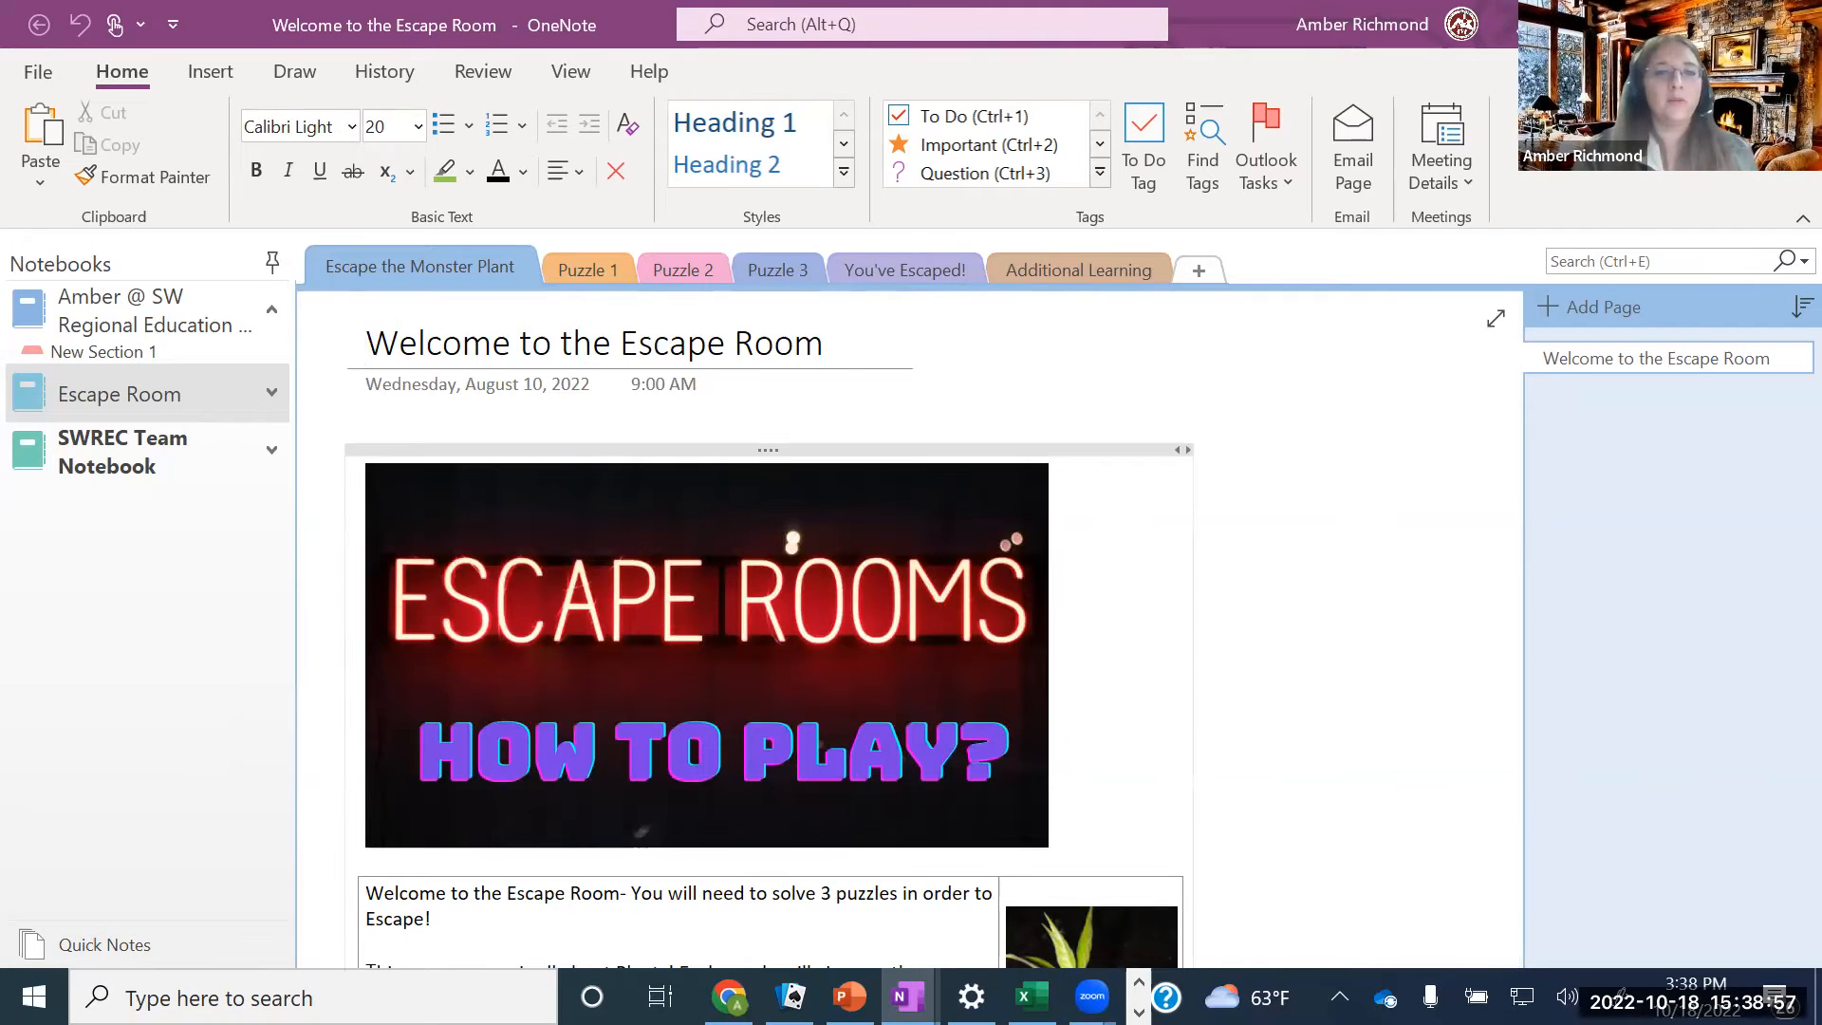
Search Windows for 'one' and return to OneNote
{"action": "key", "text": "super+s"}
{"action": "type", "text": "one"}
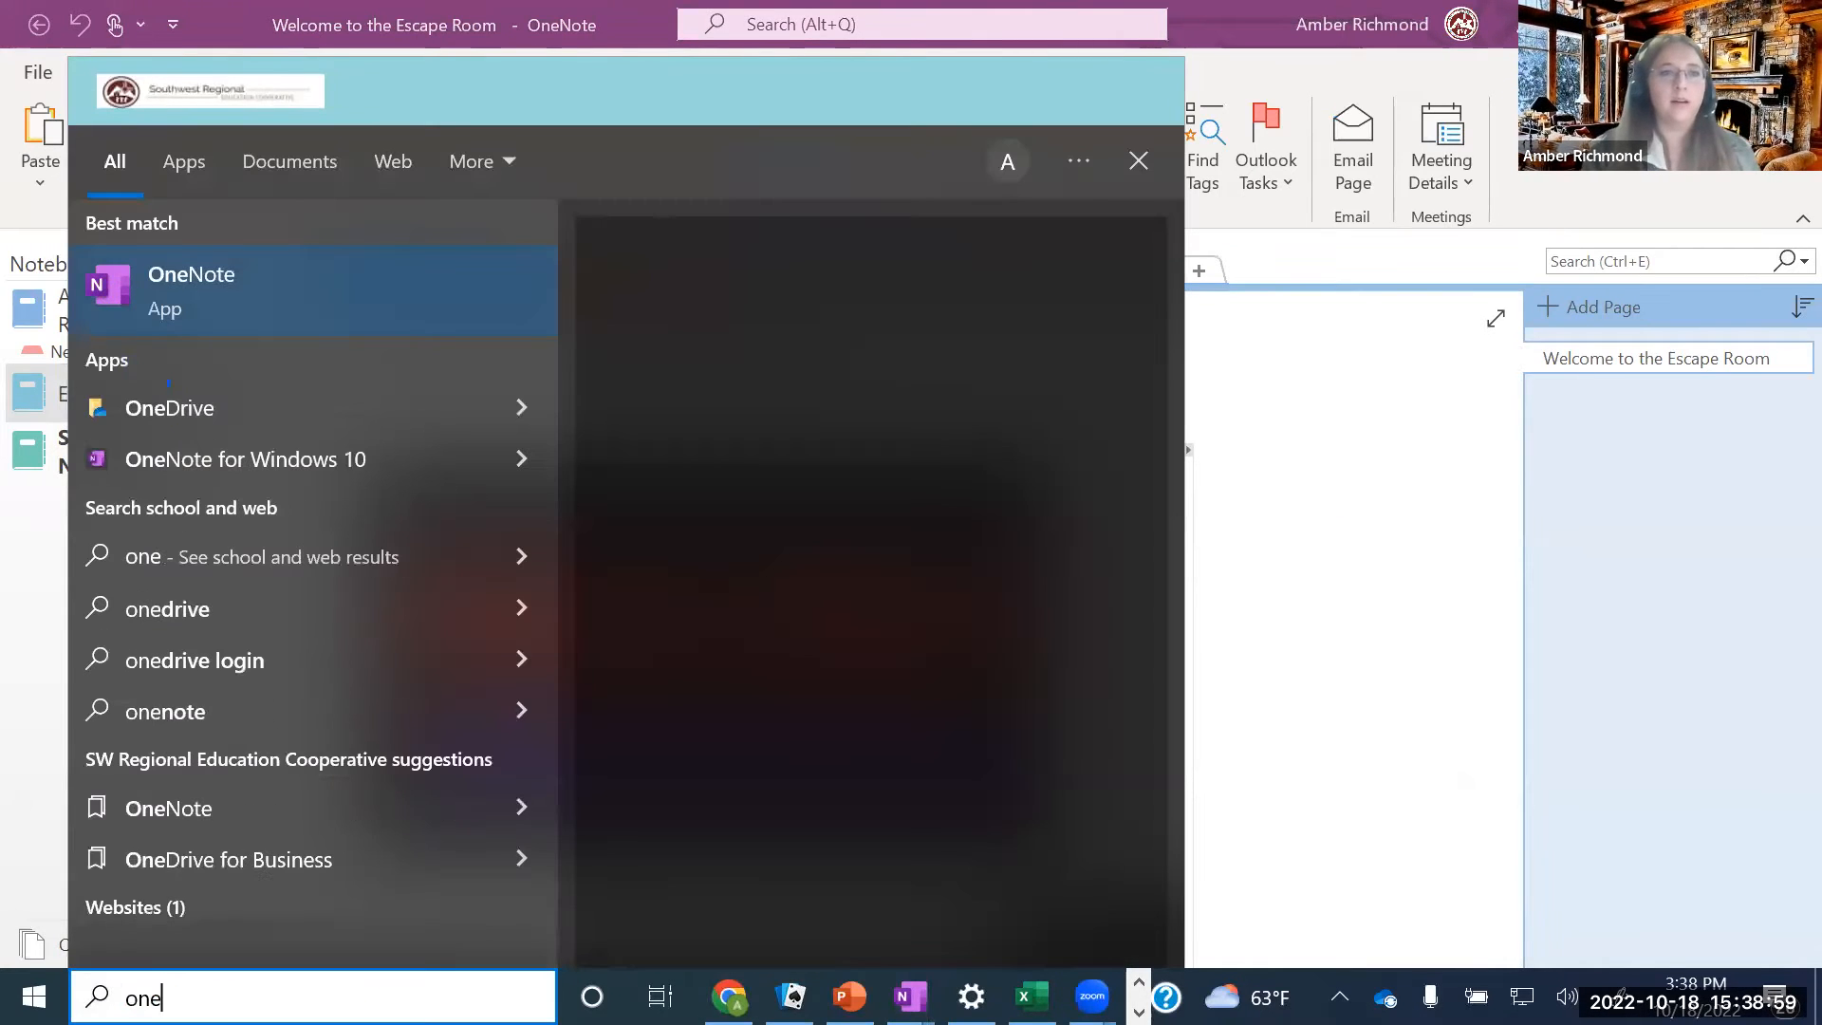
{"action": "key", "text": "Return"}
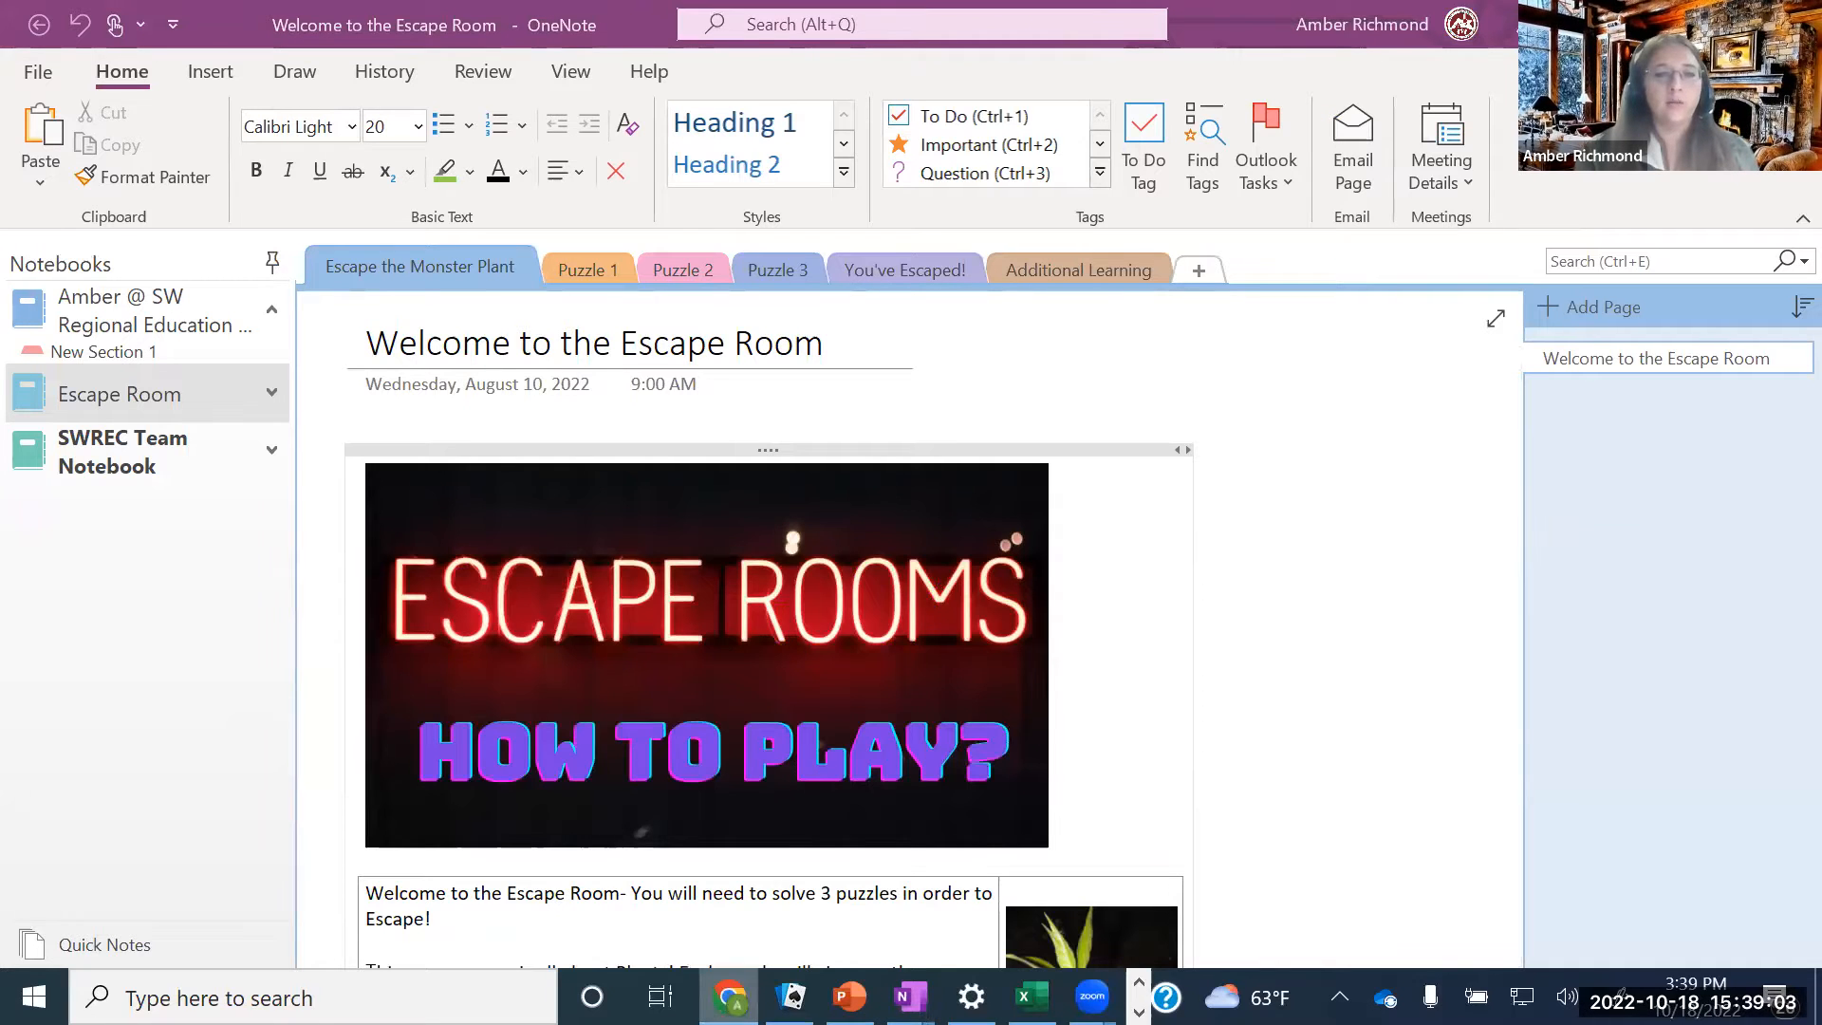
Open a new maximized Chrome window and go to office.com
{"action": "right_click", "coordinate": [729, 996]}
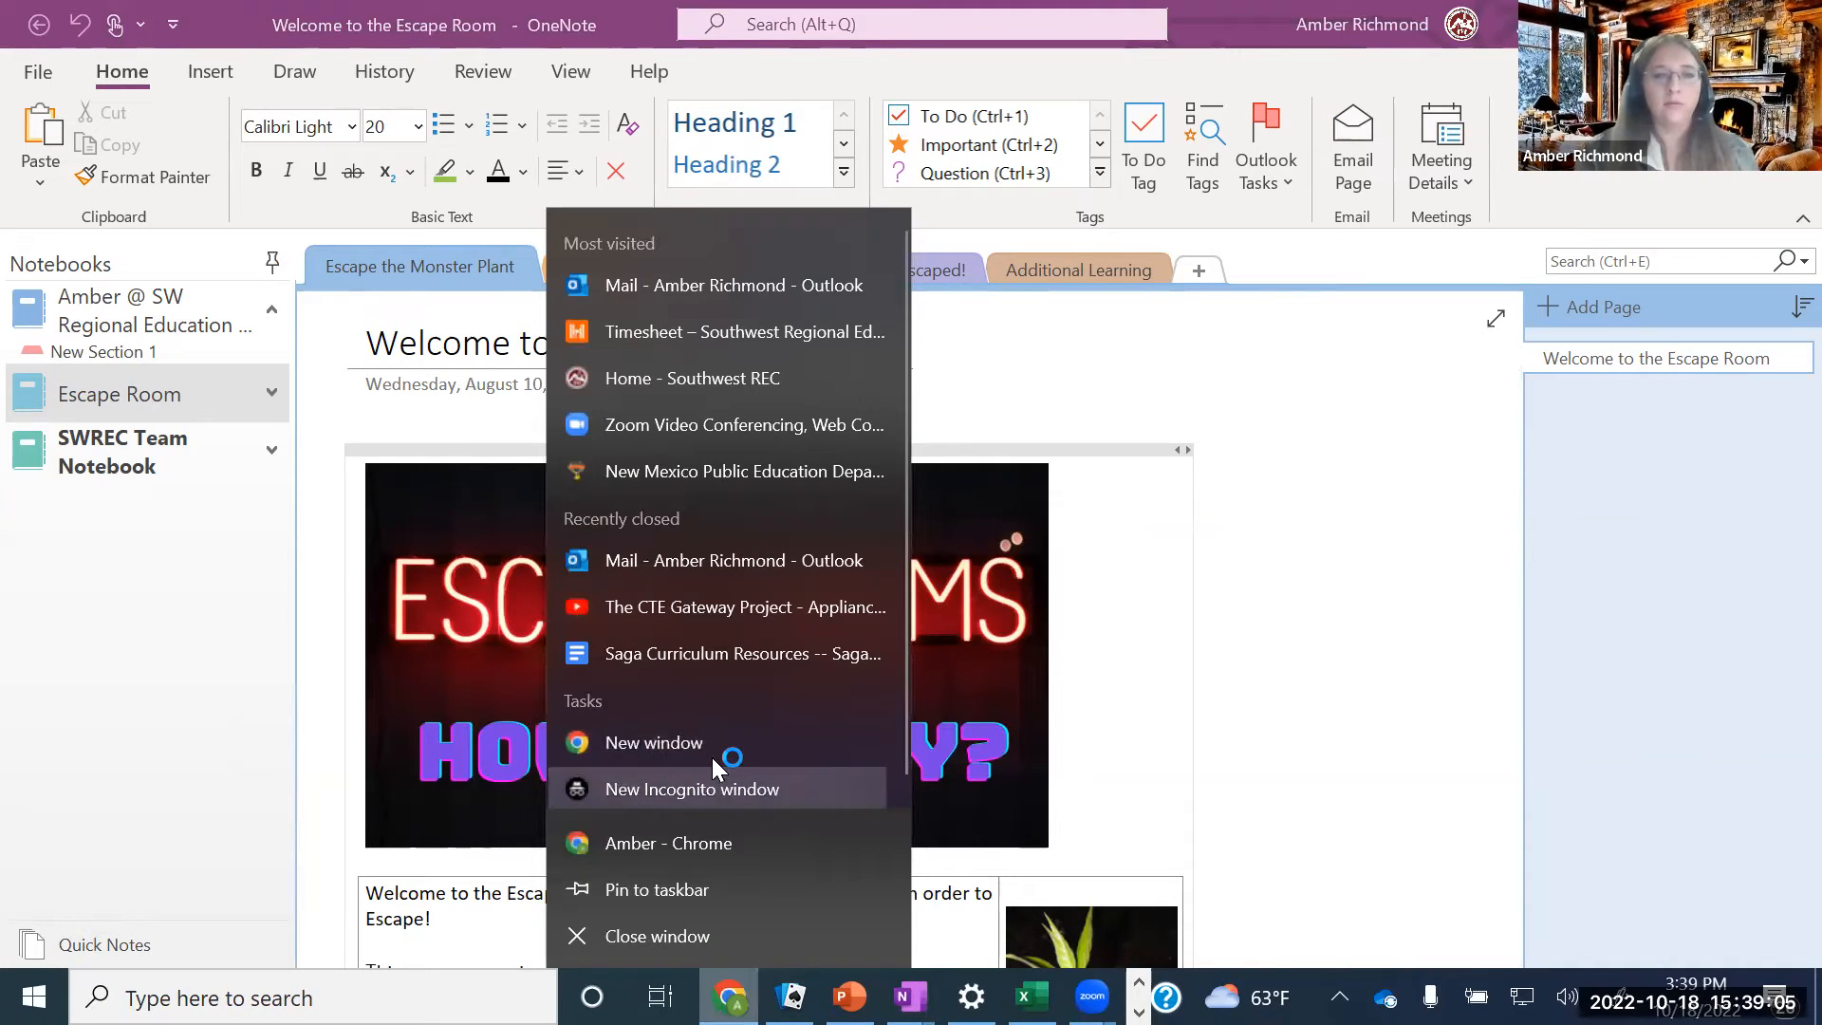
{"action": "left_click", "coordinate": [711, 774]}
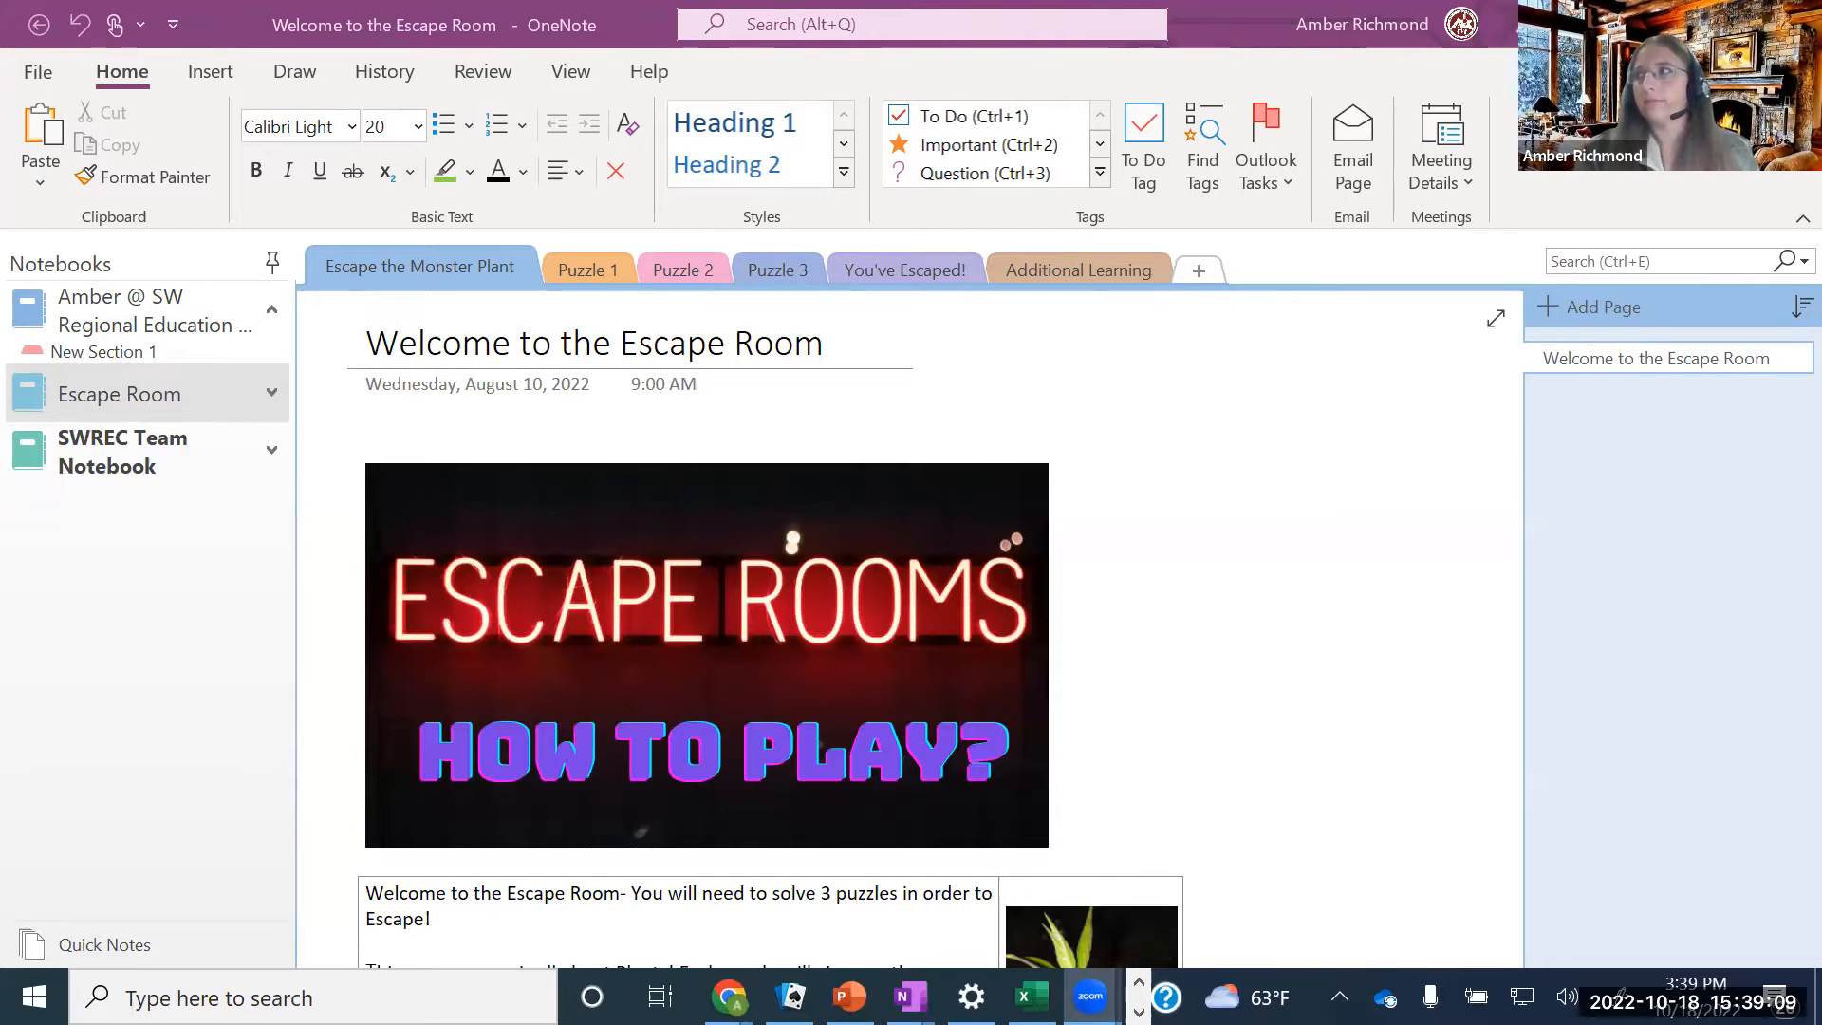
{"action": "left_click_drag", "start_coordinate": [1821, 45], "coordinate": [1239, 45]}
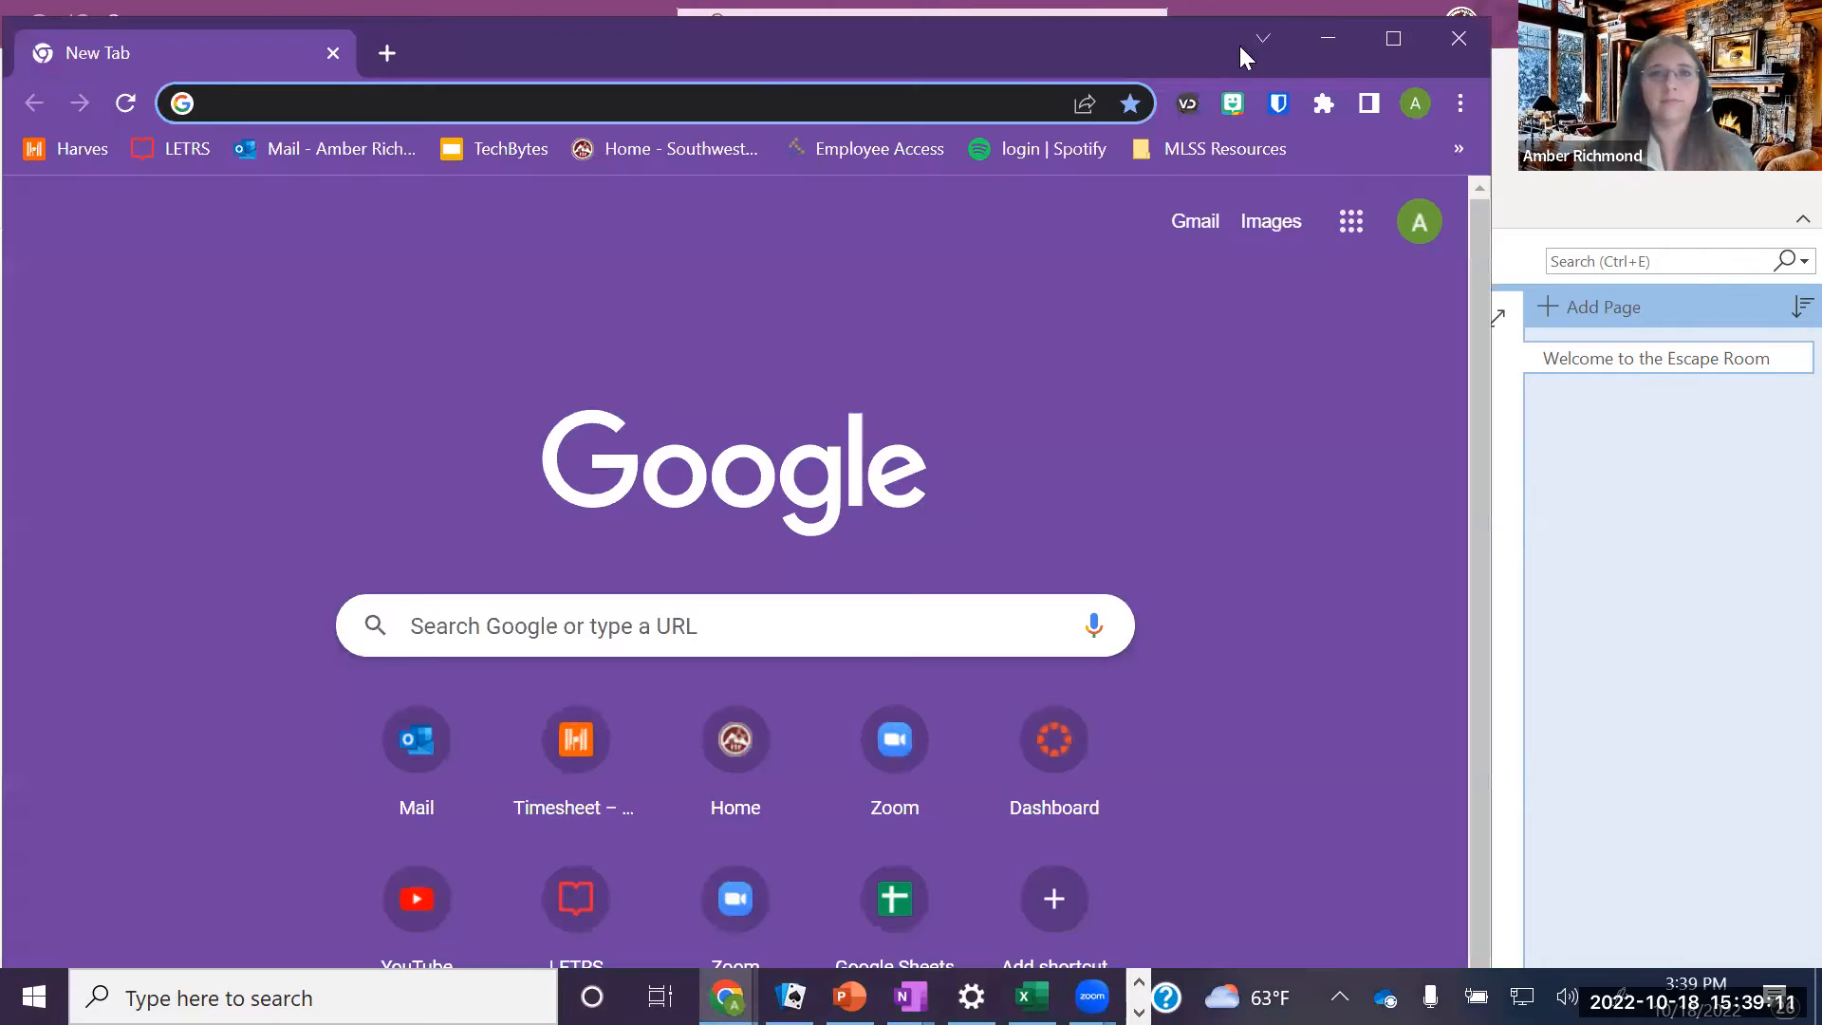
{"action": "left_click", "coordinate": [1393, 38]}
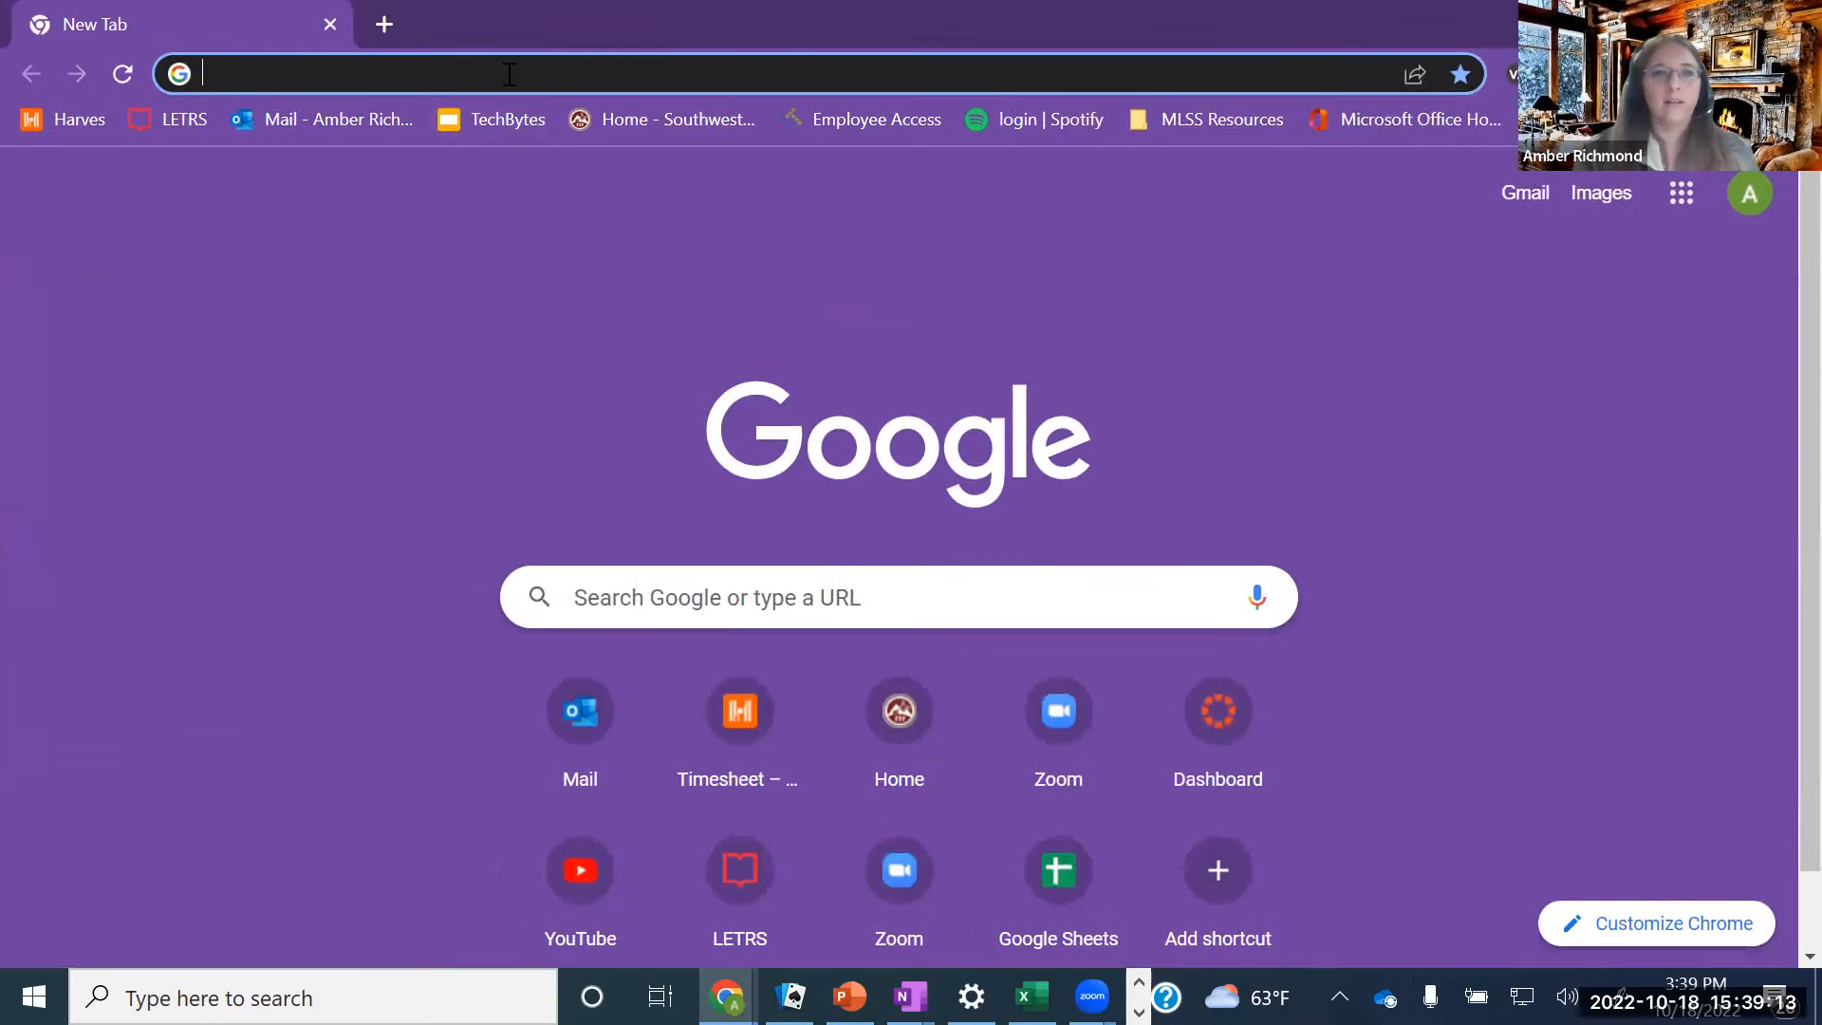
{"action": "left_click", "coordinate": [508, 74]}
{"action": "type", "text": "office.com"}
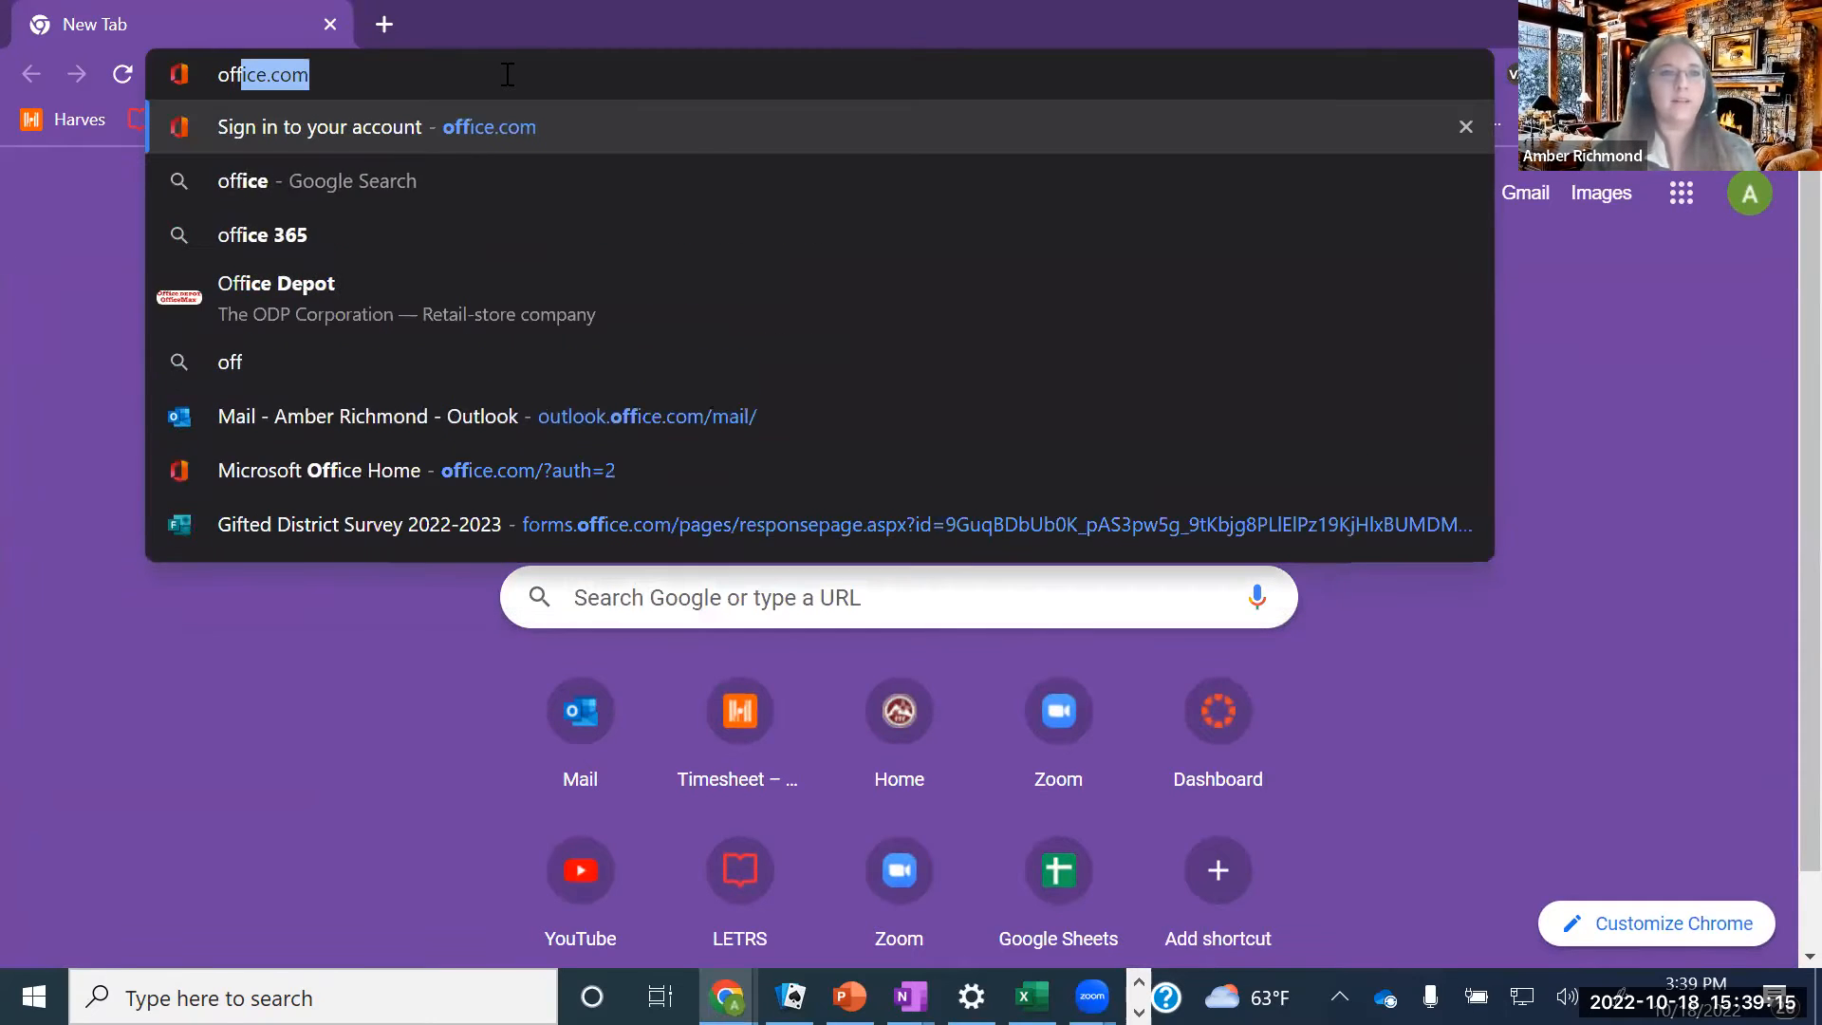
{"action": "key", "text": "Return"}
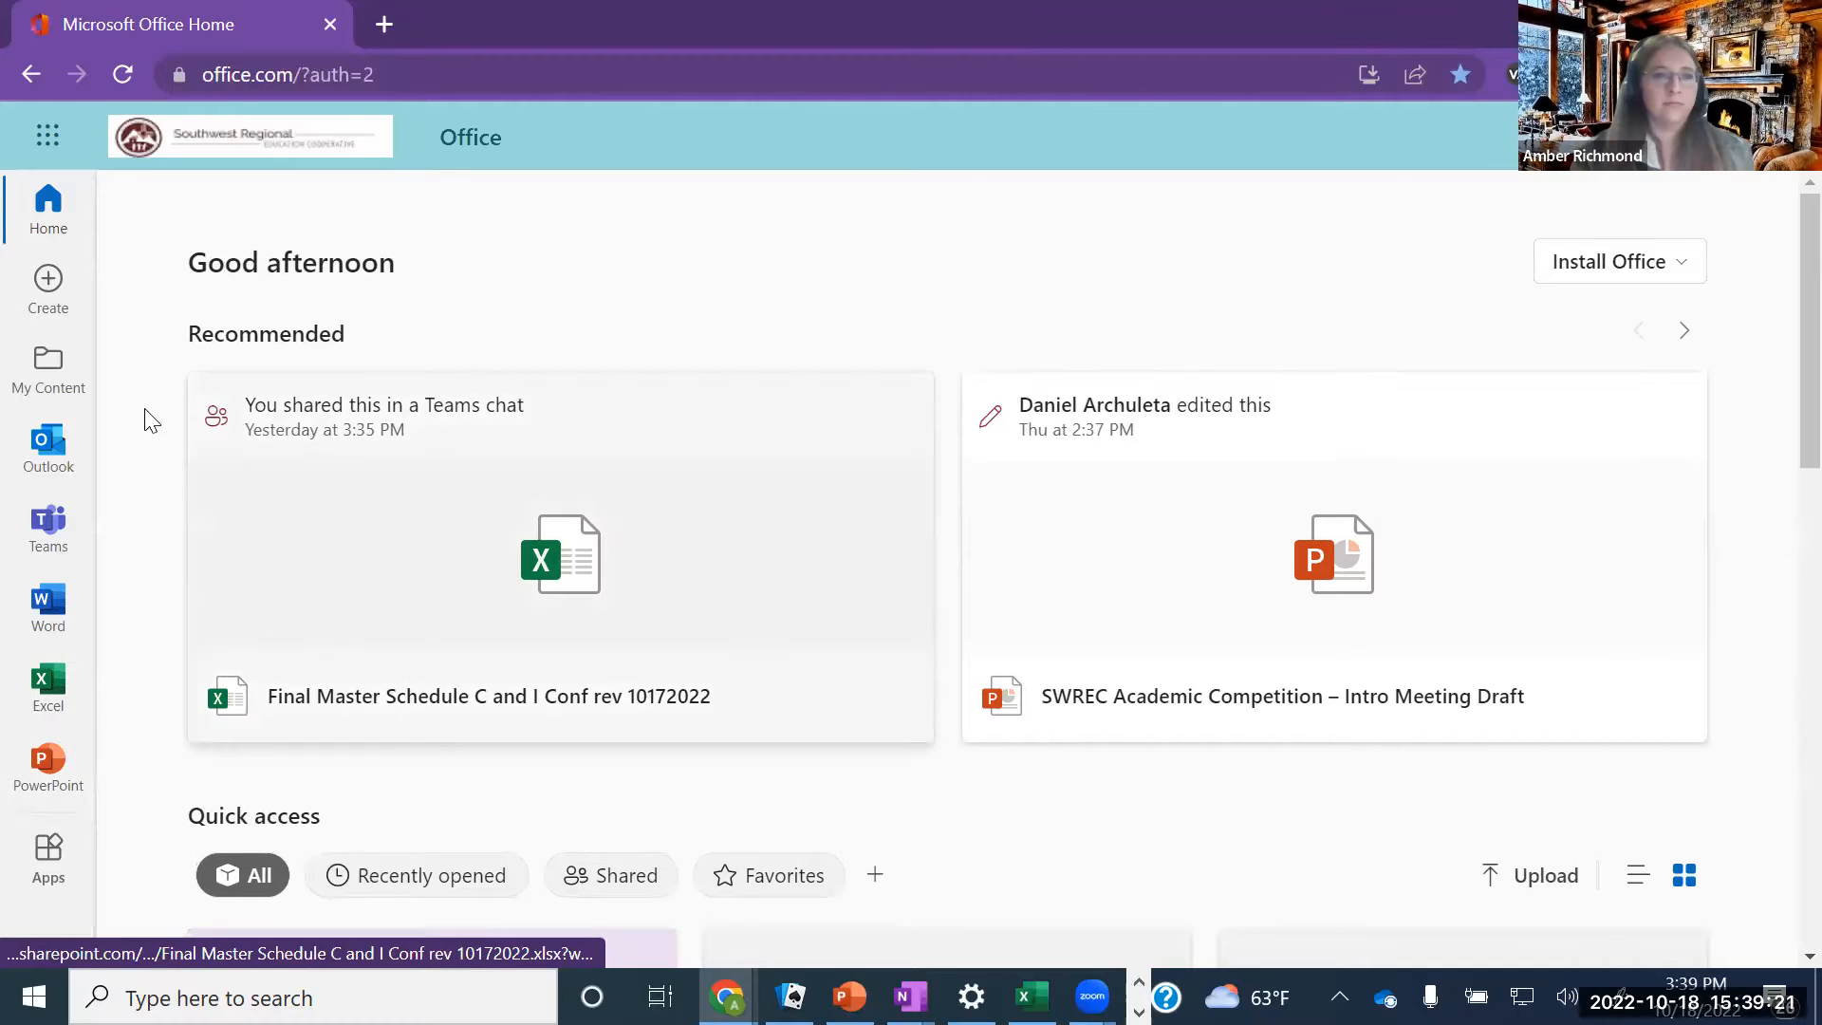
Open Office Home's full apps list and search it for 'one'
{"action": "left_click", "coordinate": [48, 868]}
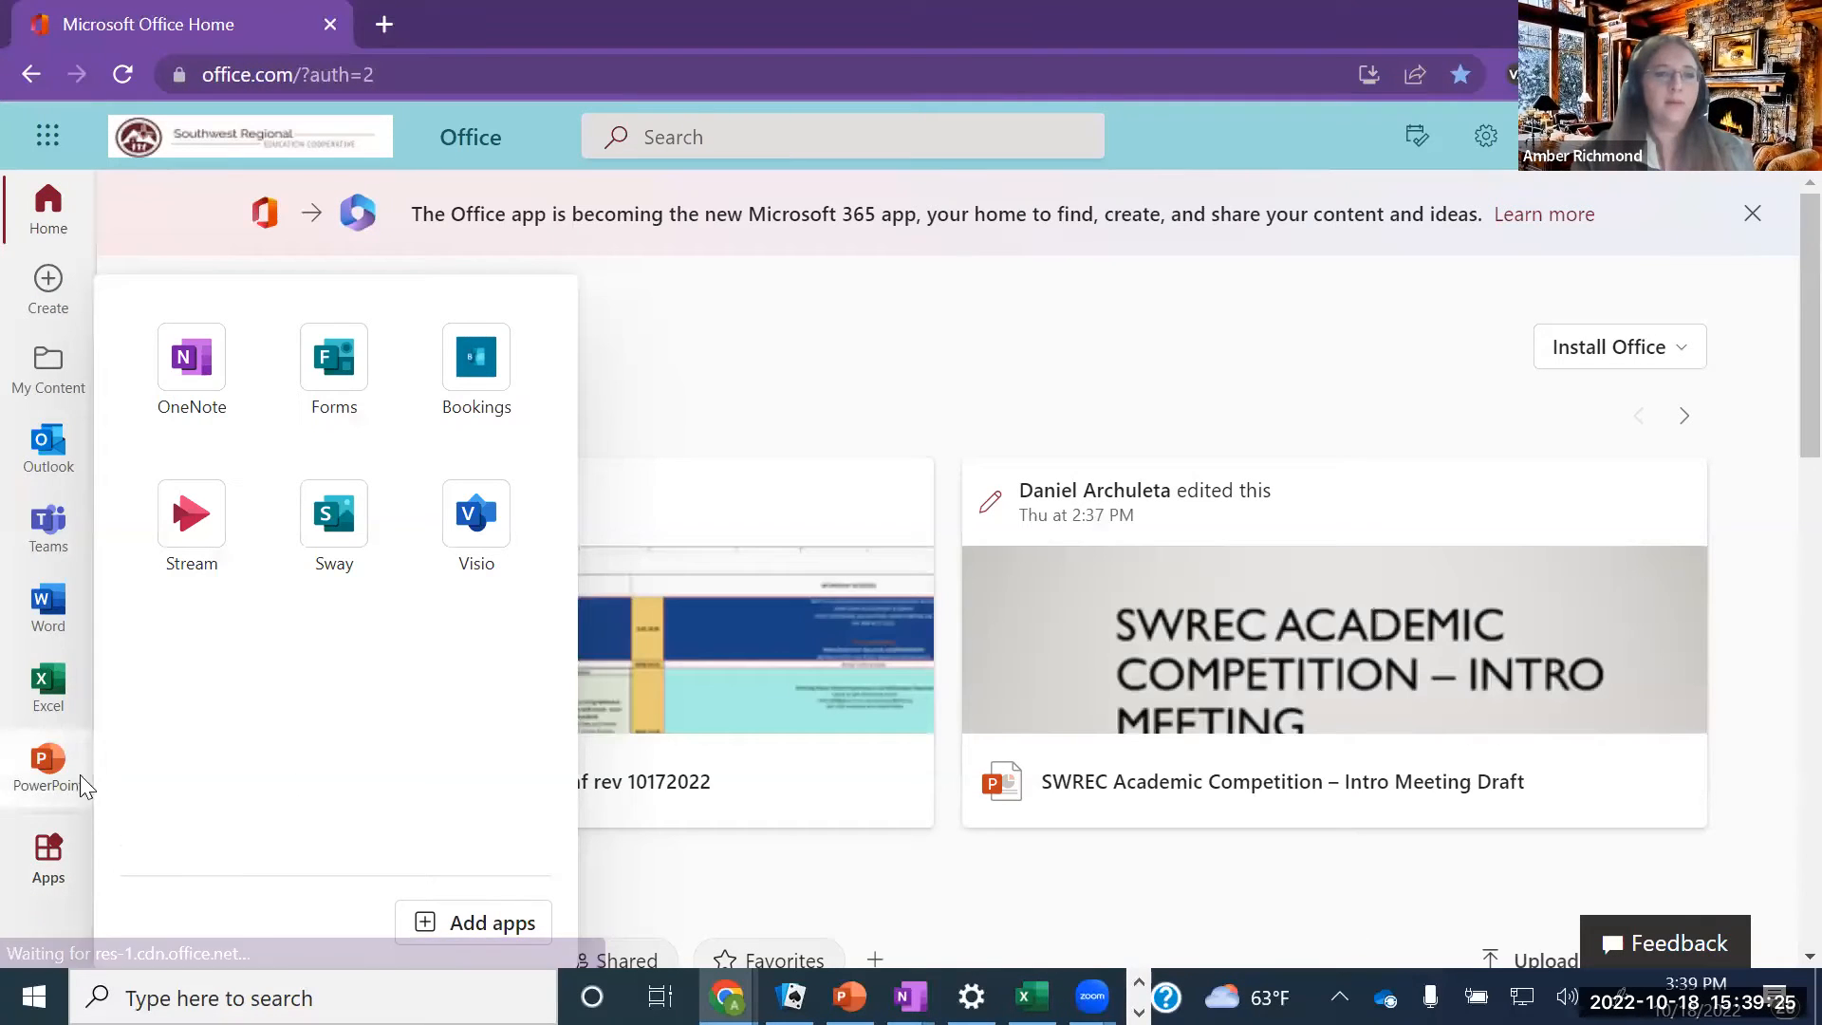
{"action": "left_click", "coordinate": [45, 137]}
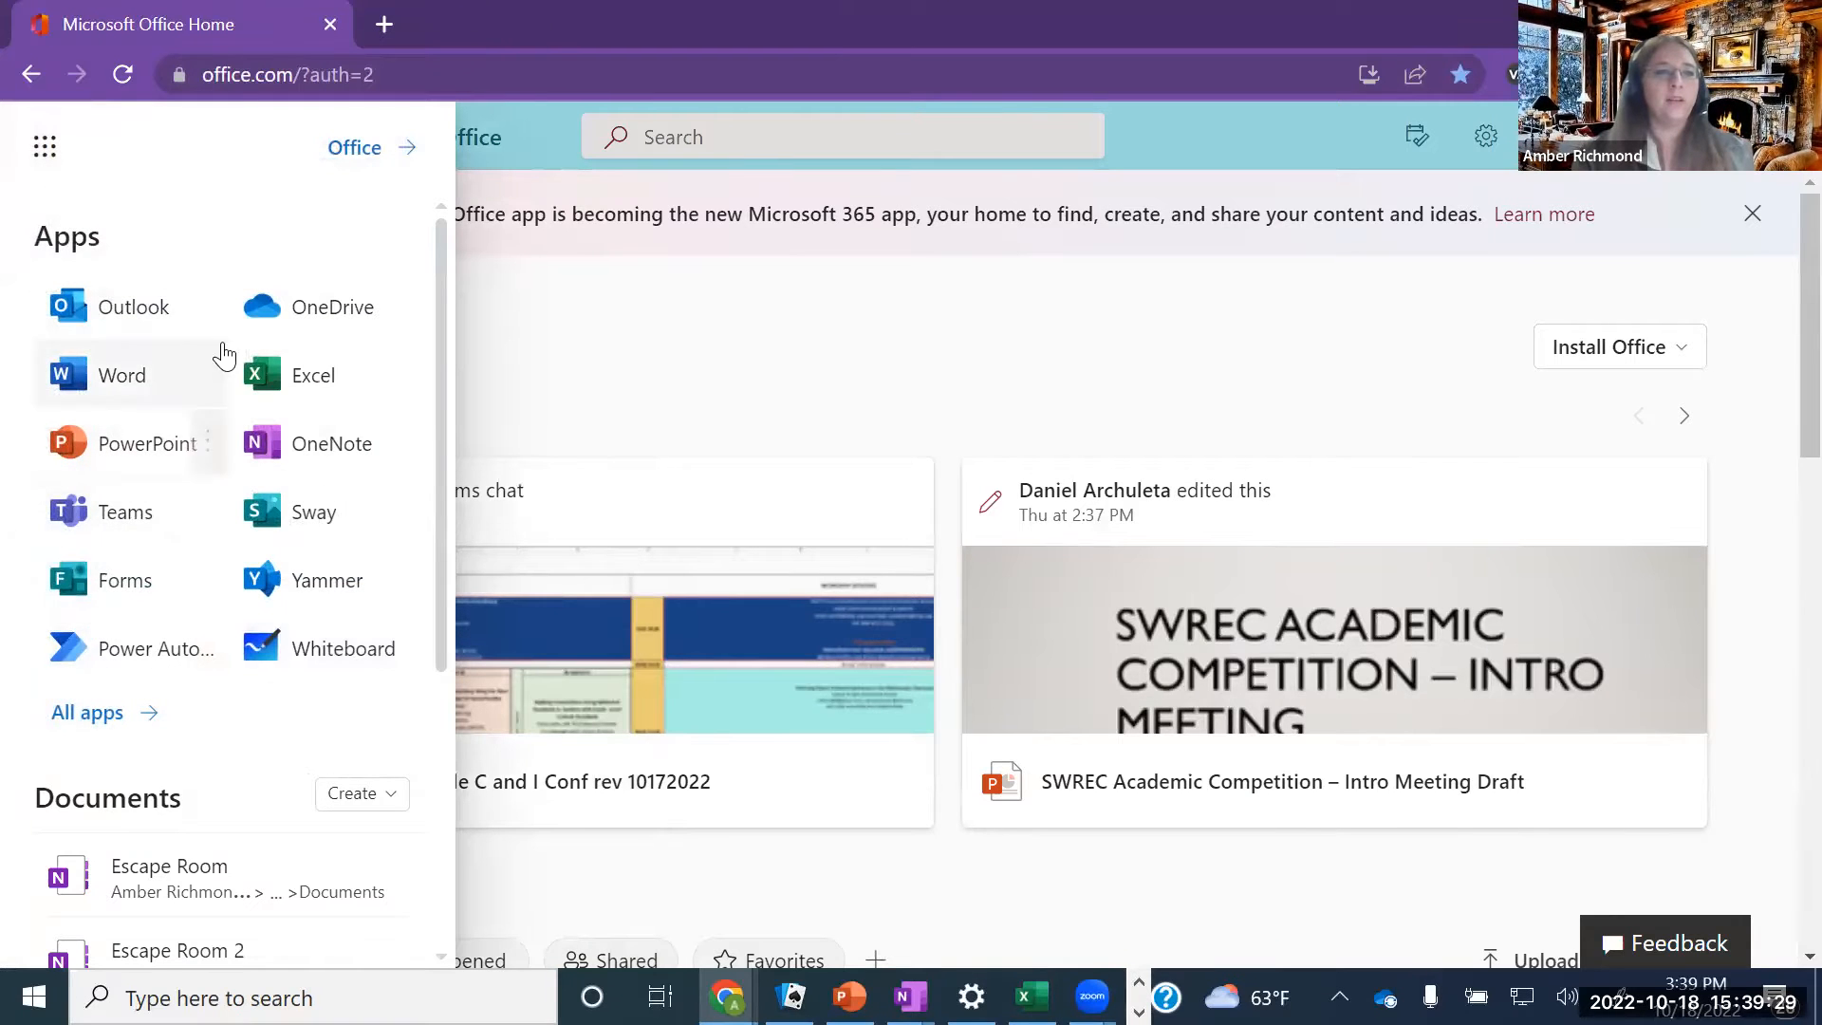
{"action": "left_click", "coordinate": [69, 728]}
{"action": "scroll", "coordinate": [76, 697], "scroll_direction": "down", "scroll_amount": 6}
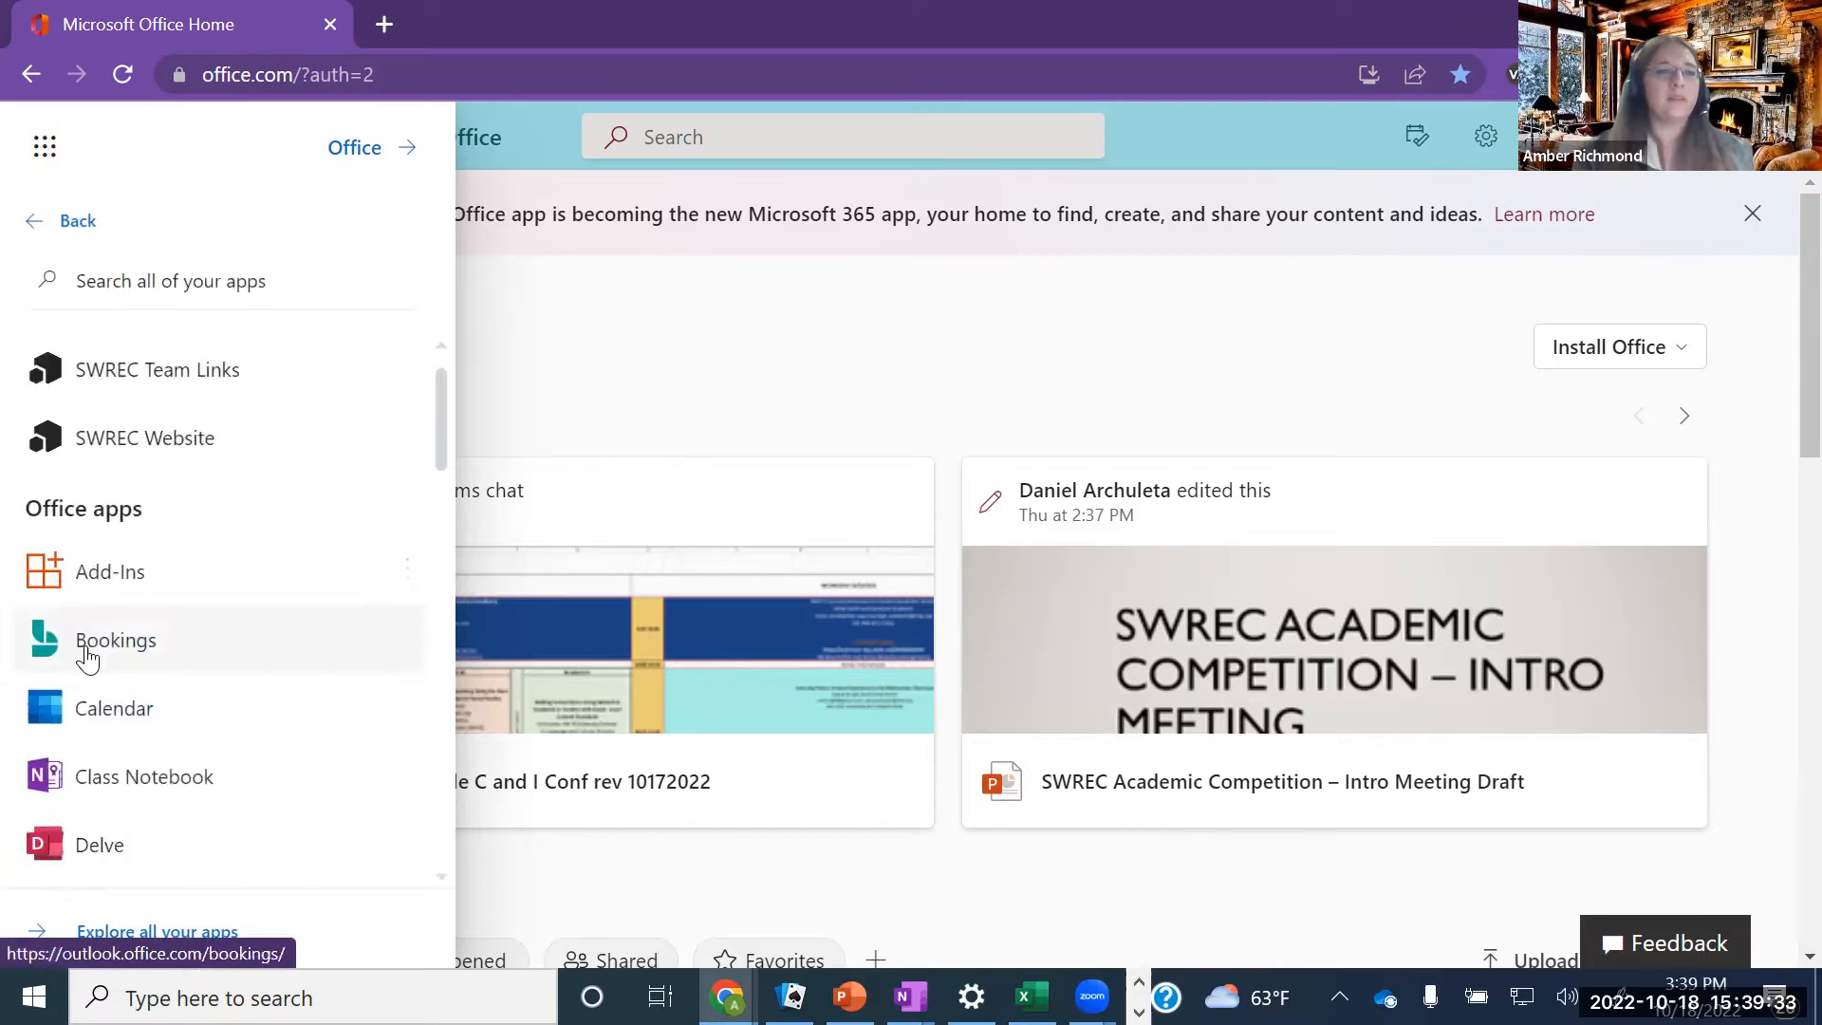
{"action": "scroll", "coordinate": [95, 569], "scroll_direction": "up", "scroll_amount": 6}
{"action": "left_click", "coordinate": [121, 290]}
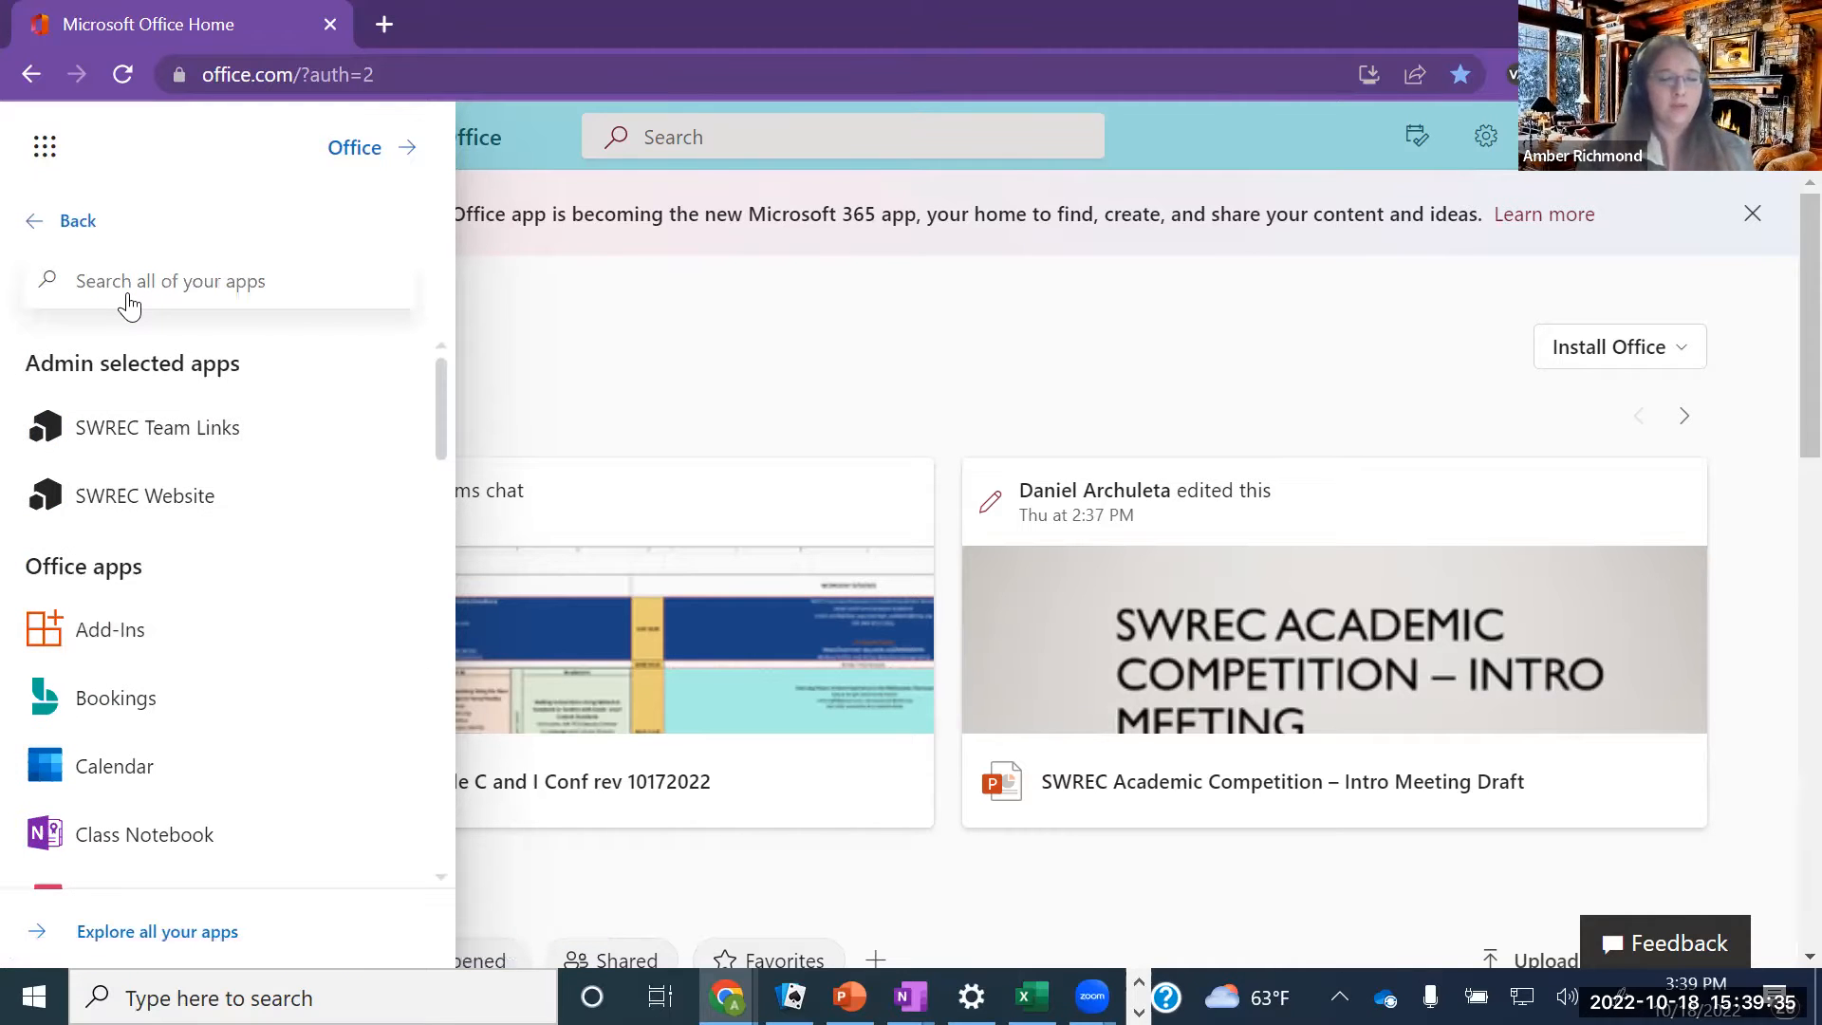
{"action": "type", "text": "one"}
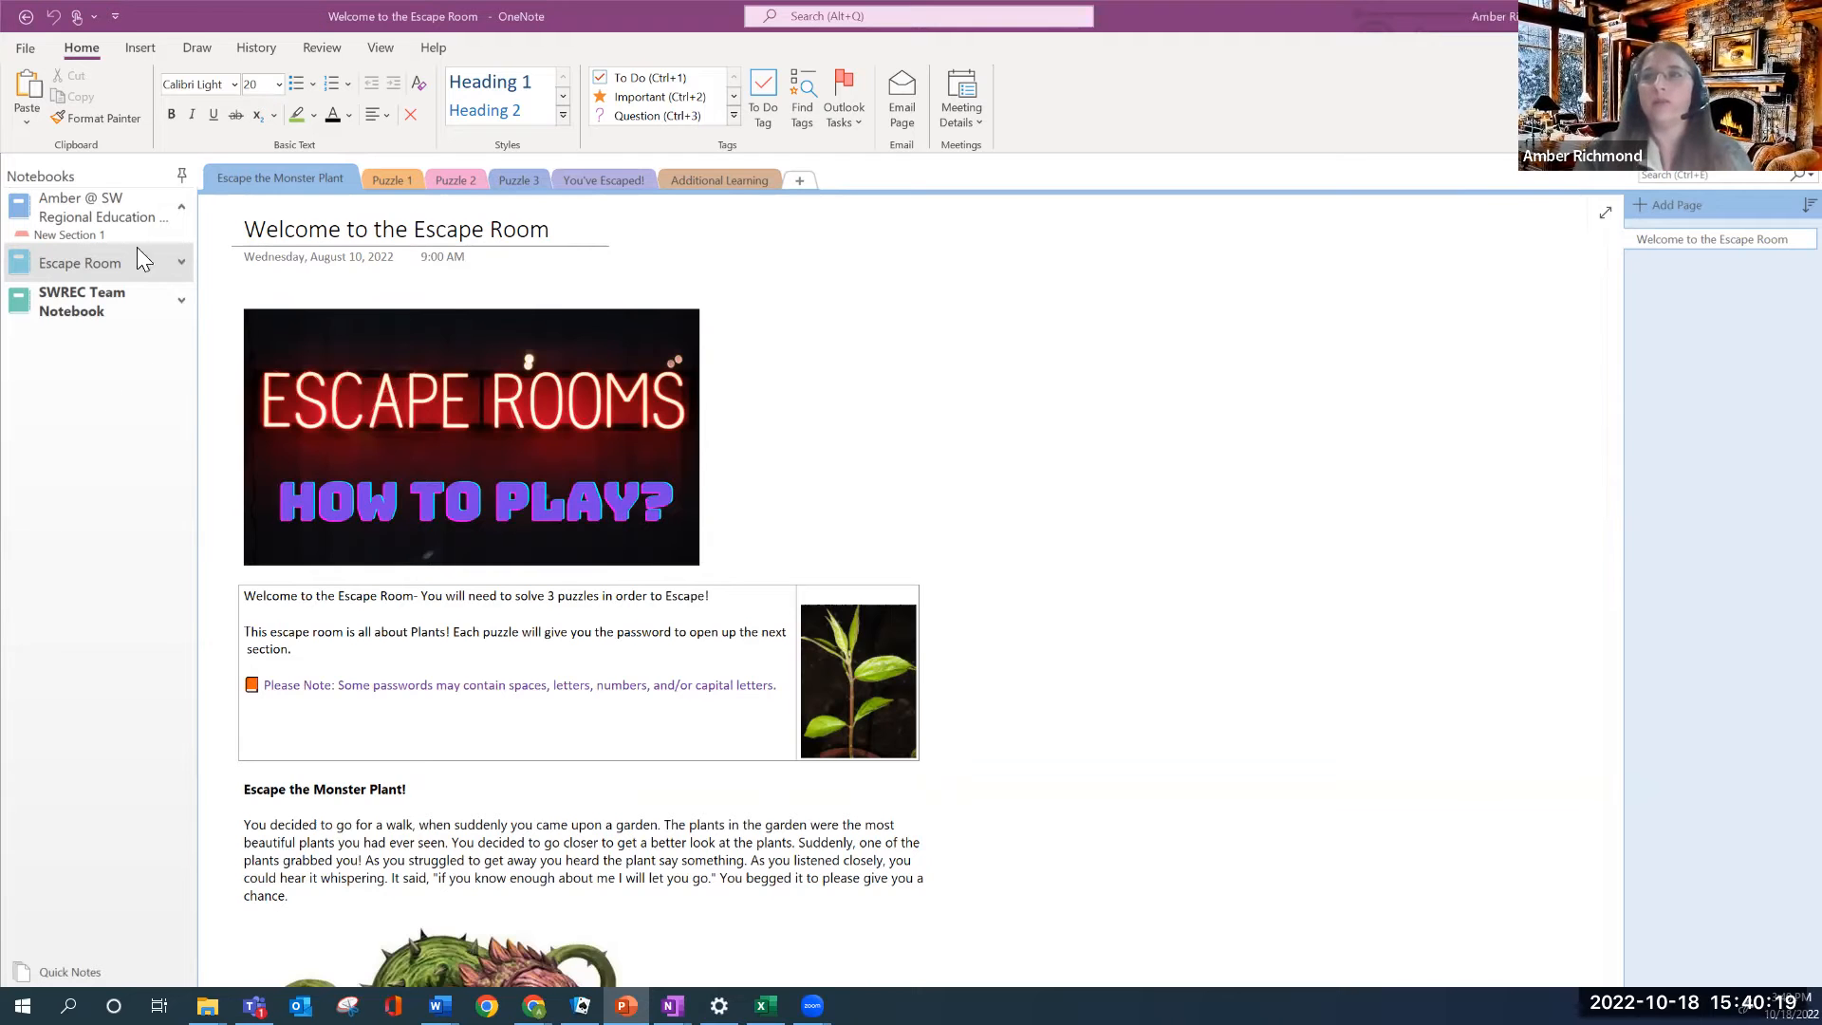
Start a new notebook from the notebook pane and browse for its save folder
{"action": "right_click", "coordinate": [76, 417]}
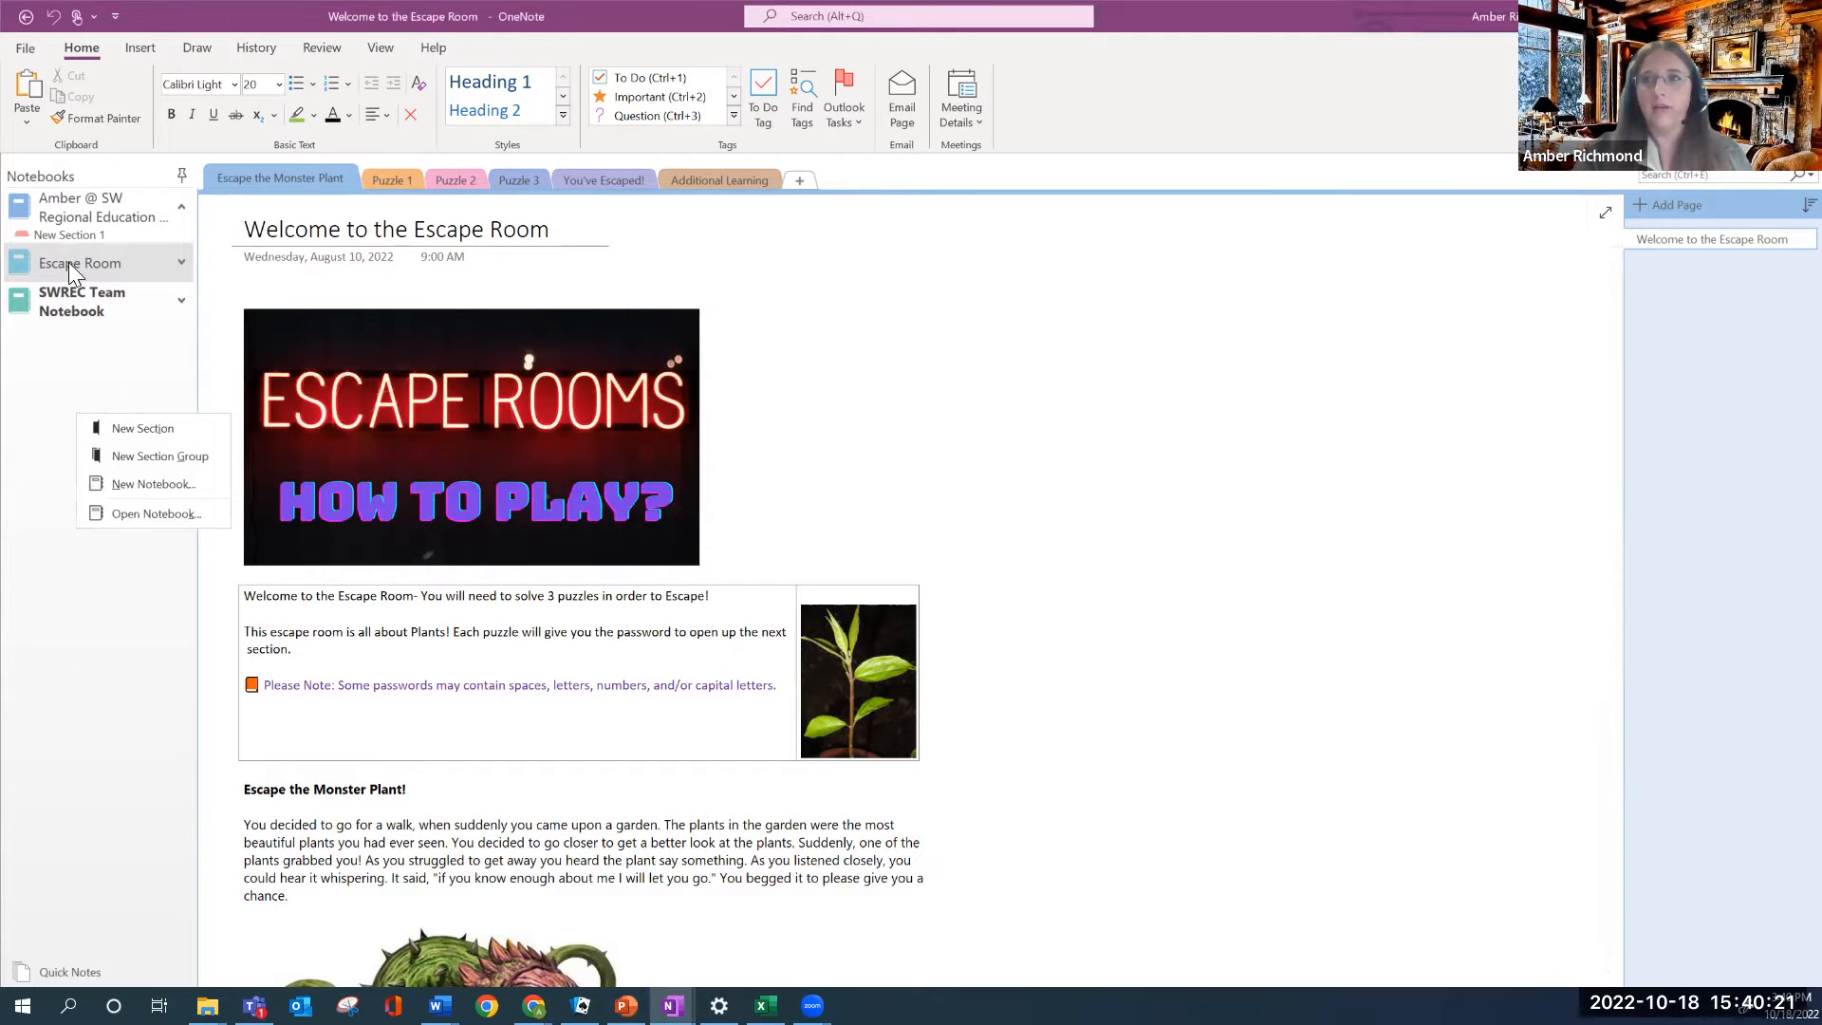
{"action": "left_click", "coordinate": [169, 492]}
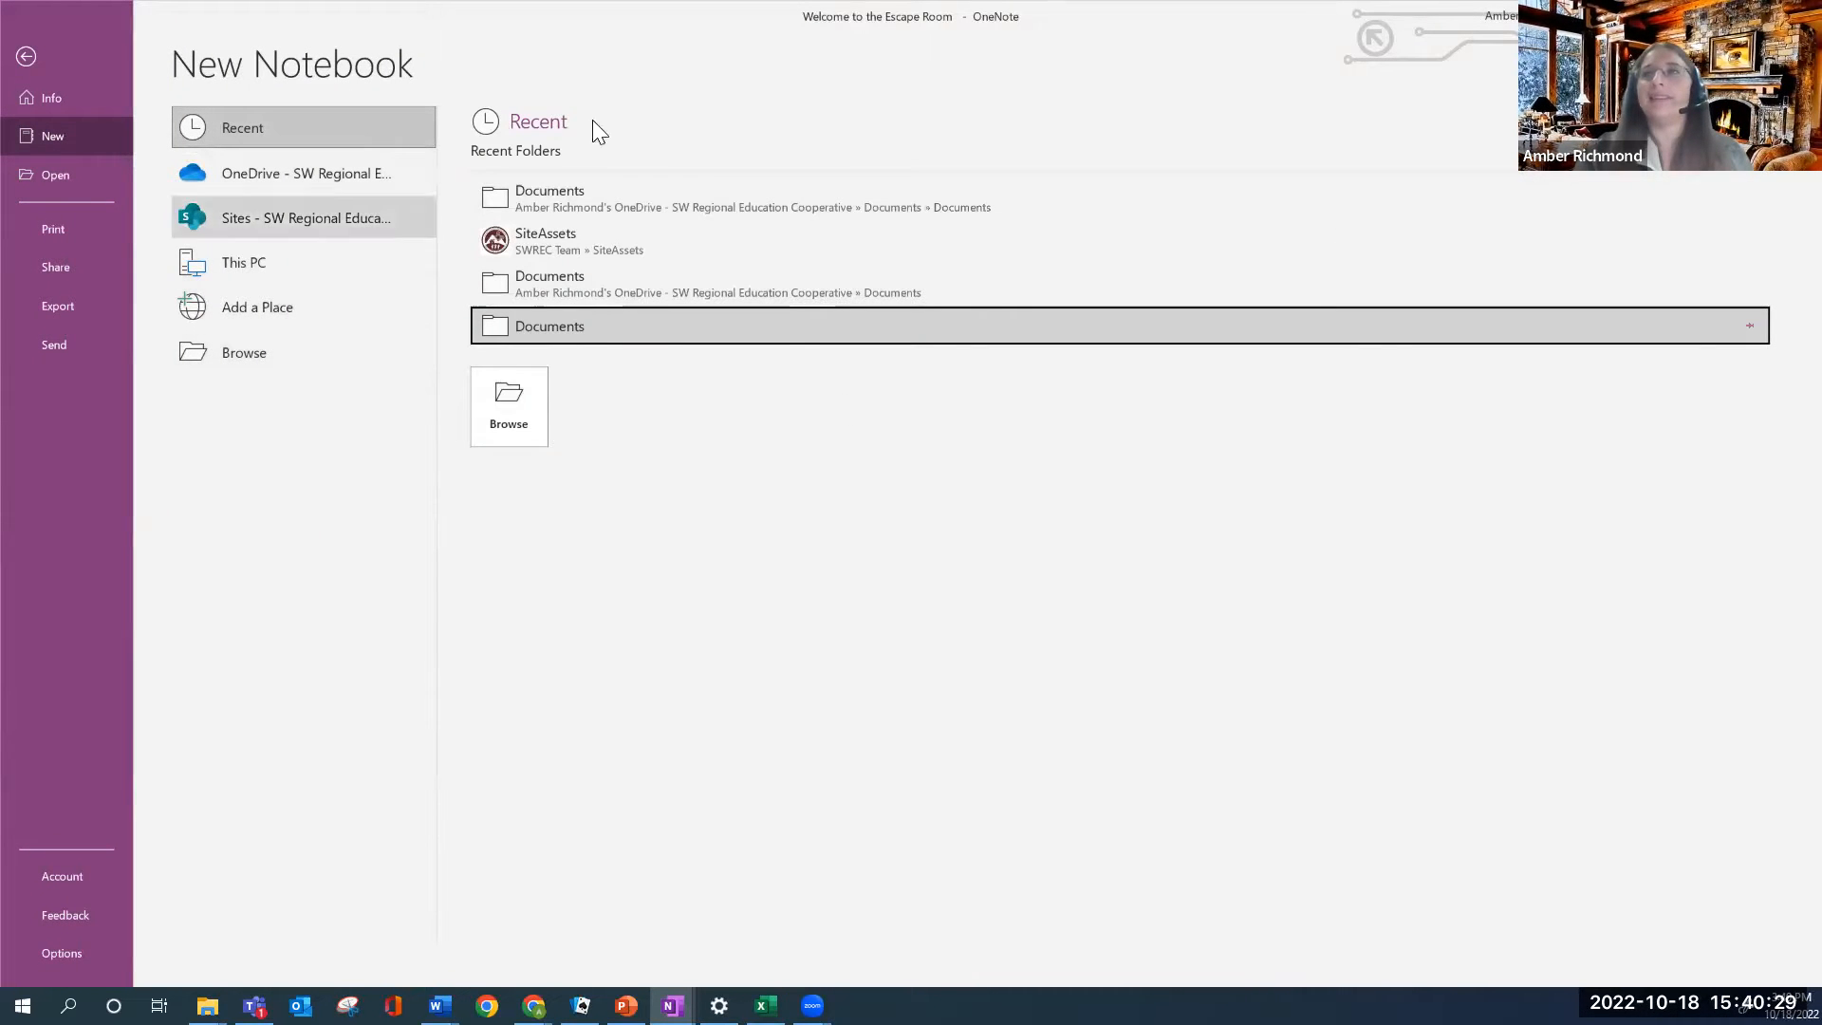
{"action": "left_click", "coordinate": [532, 406]}
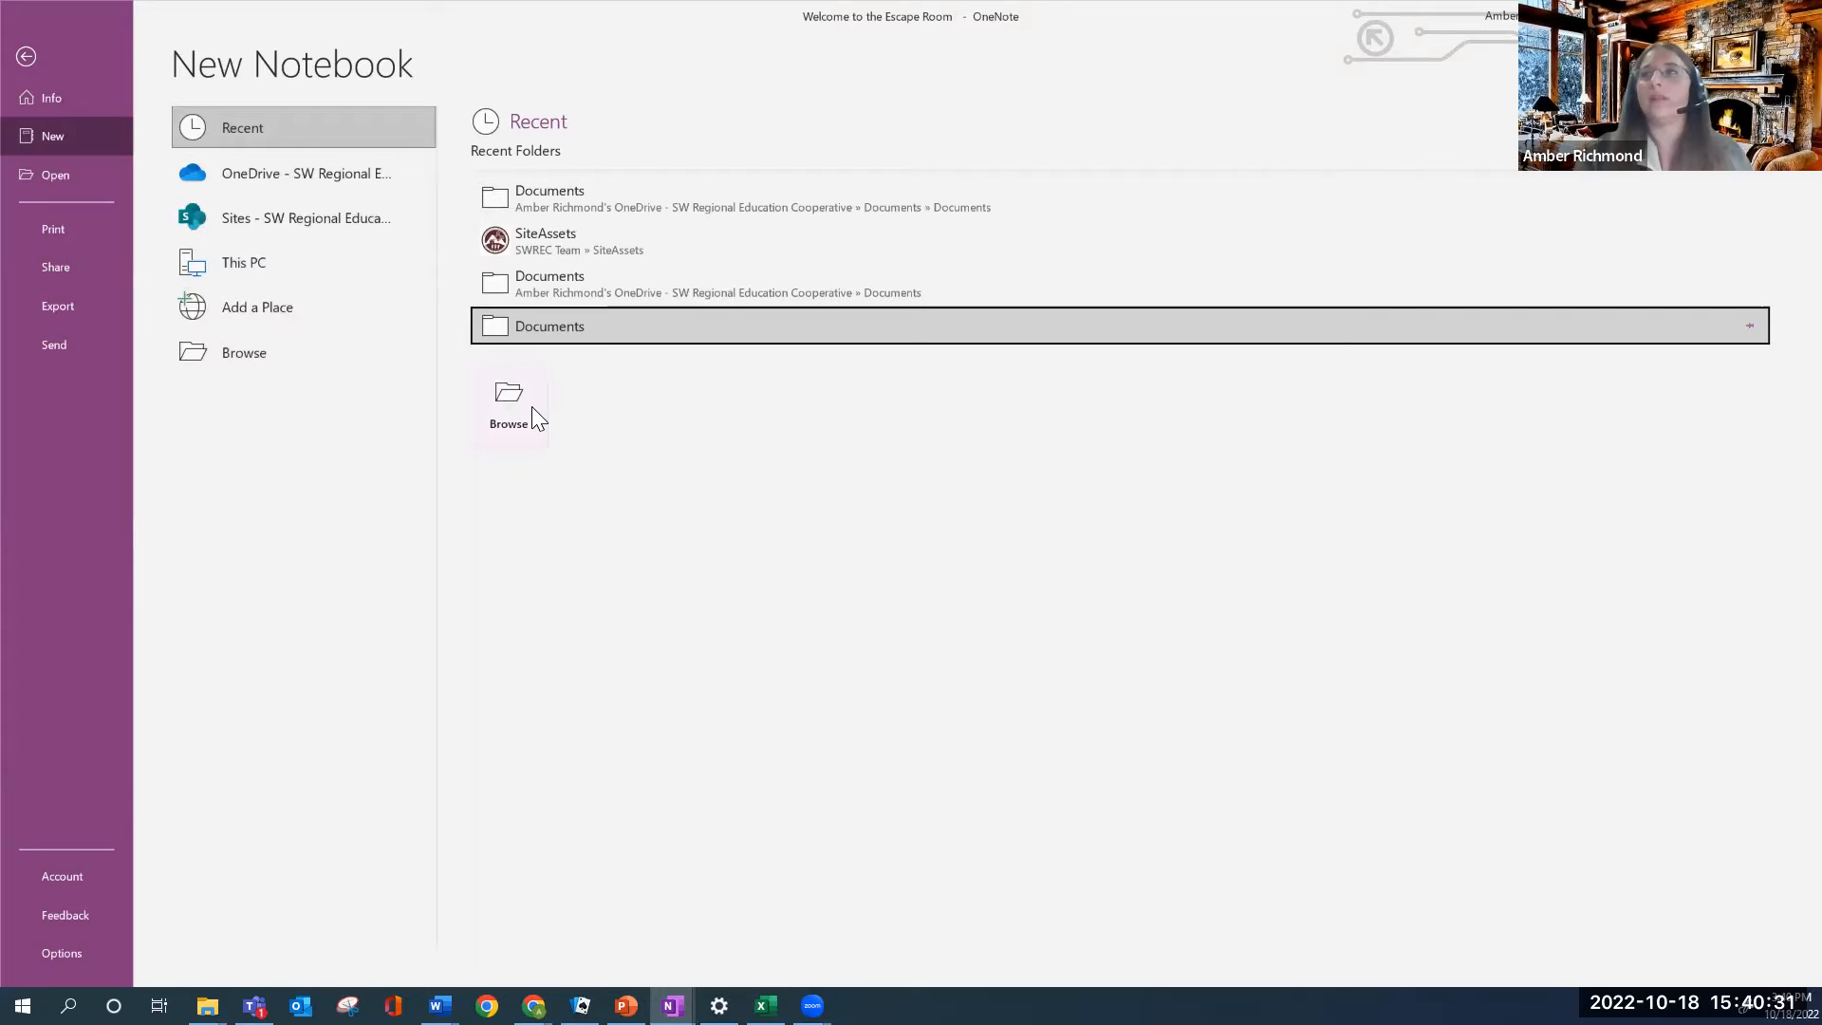
{"action": "scroll", "coordinate": [147, 249], "scroll_direction": "up", "scroll_amount": 6}
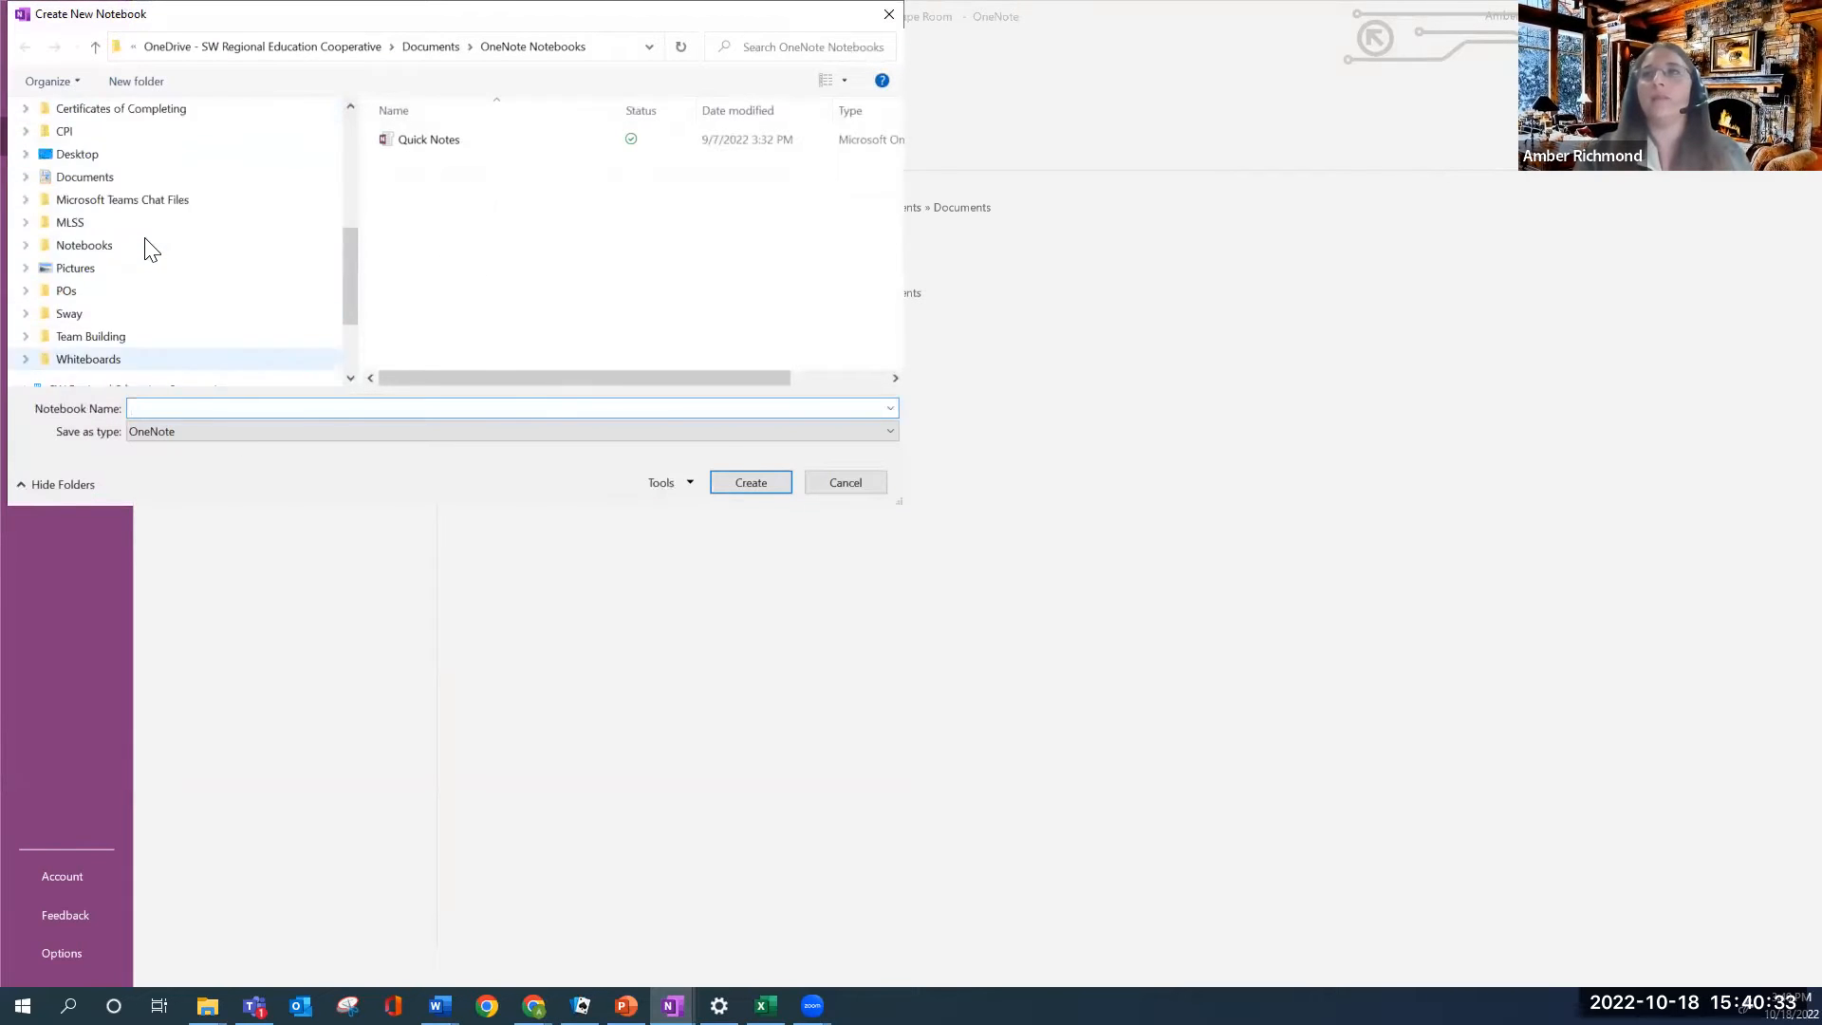
Create a notebook named 'Escape Room Zoom' in the Documents folder
{"action": "scroll", "coordinate": [147, 248], "scroll_direction": "up", "scroll_amount": 3}
{"action": "left_click", "coordinate": [84, 192]}
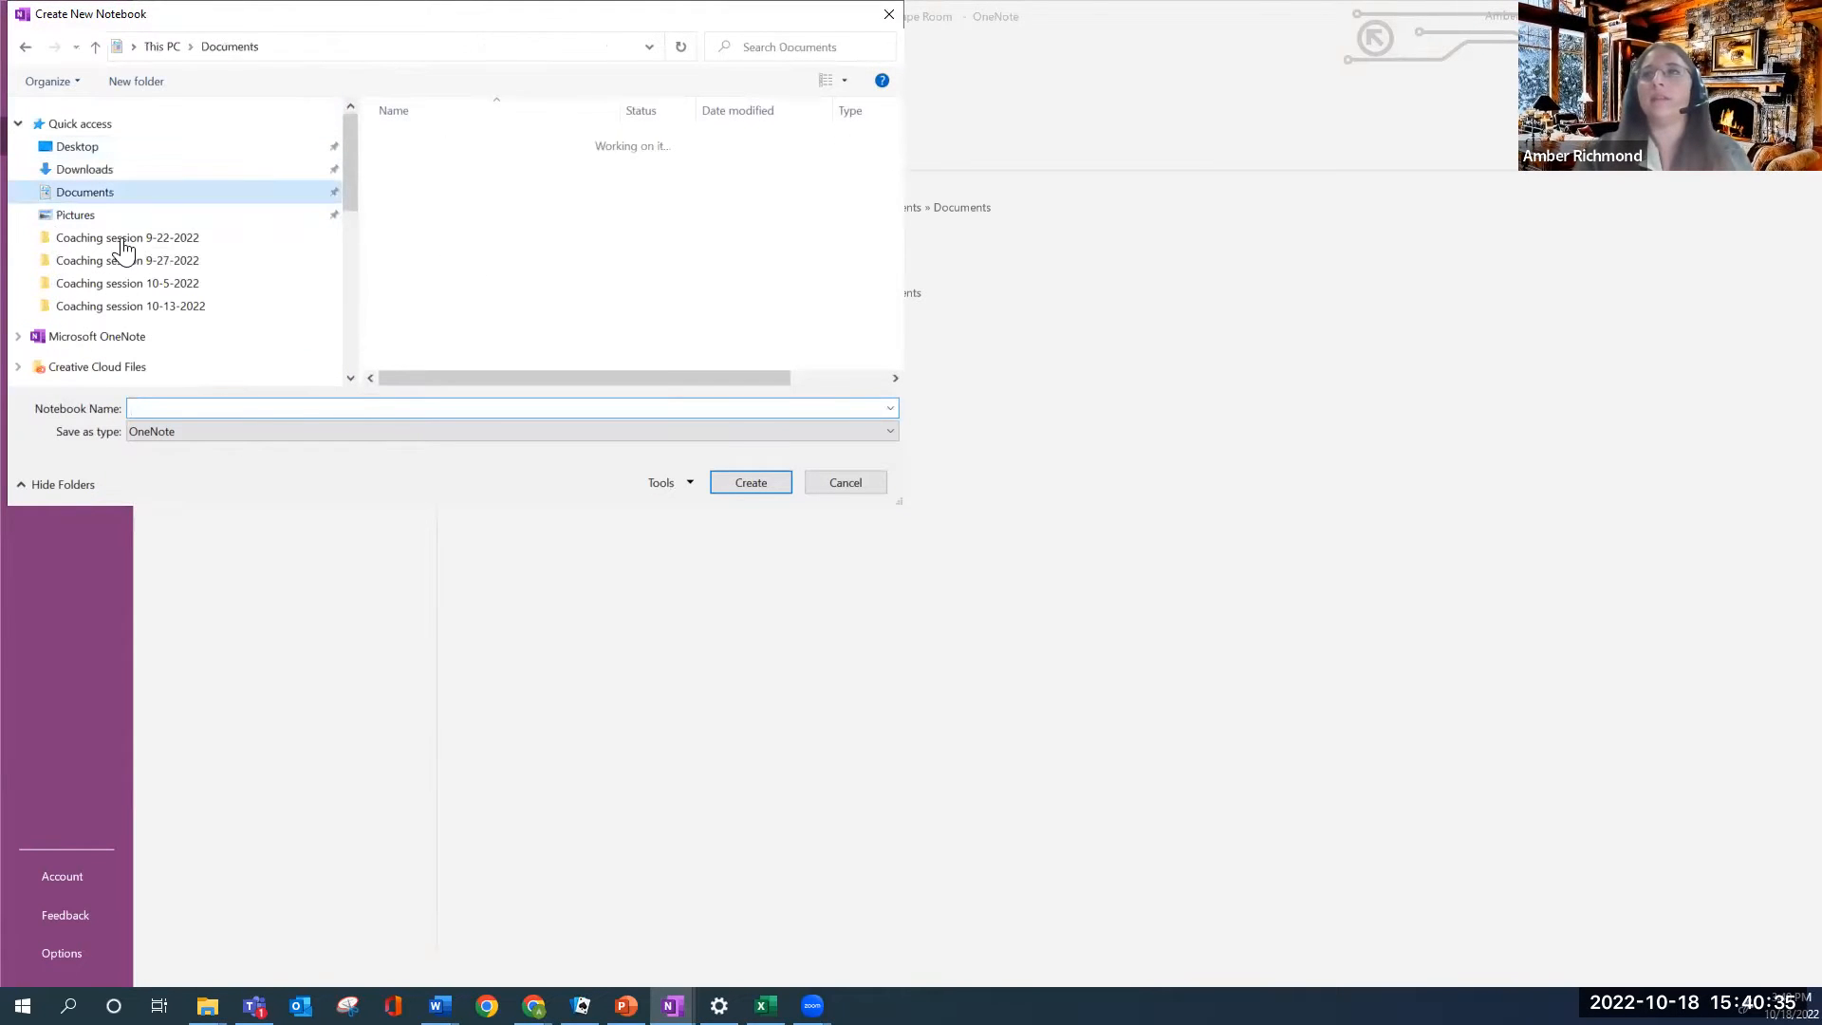
{"action": "left_click", "coordinate": [242, 408]}
{"action": "type", "text": "E"}
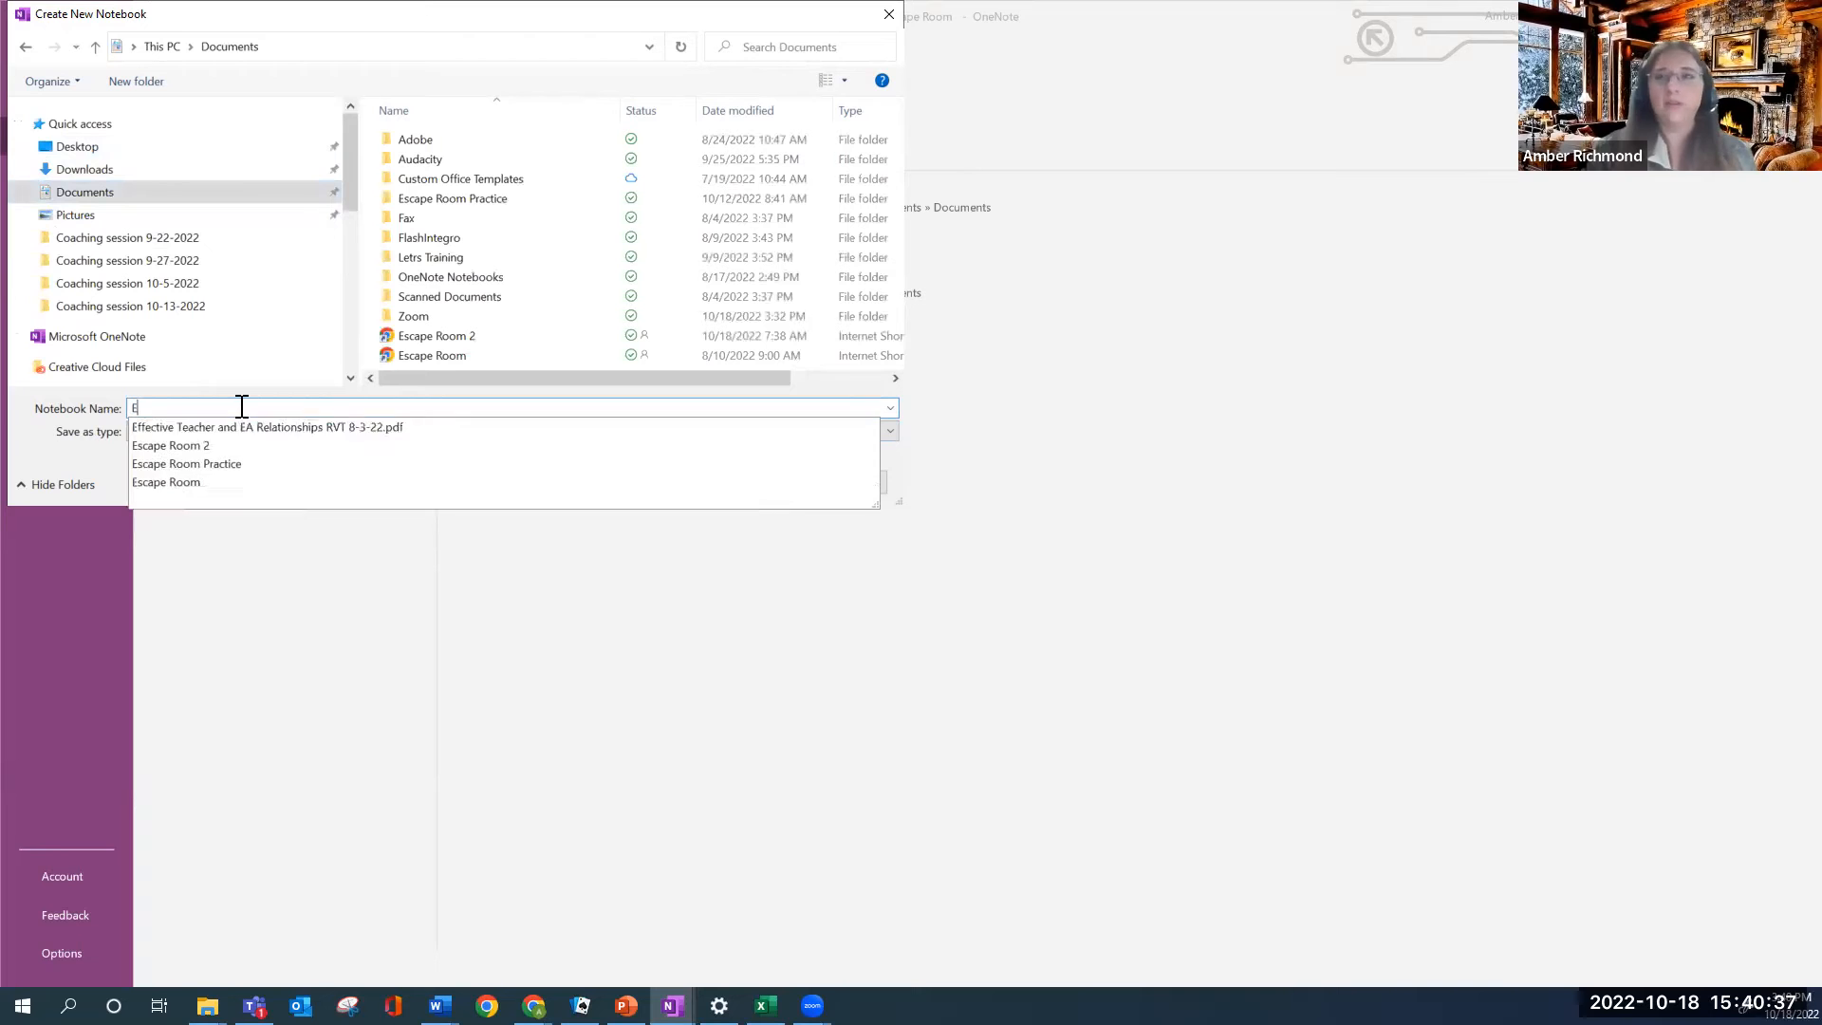
{"action": "type", "text": "scape Room j"}
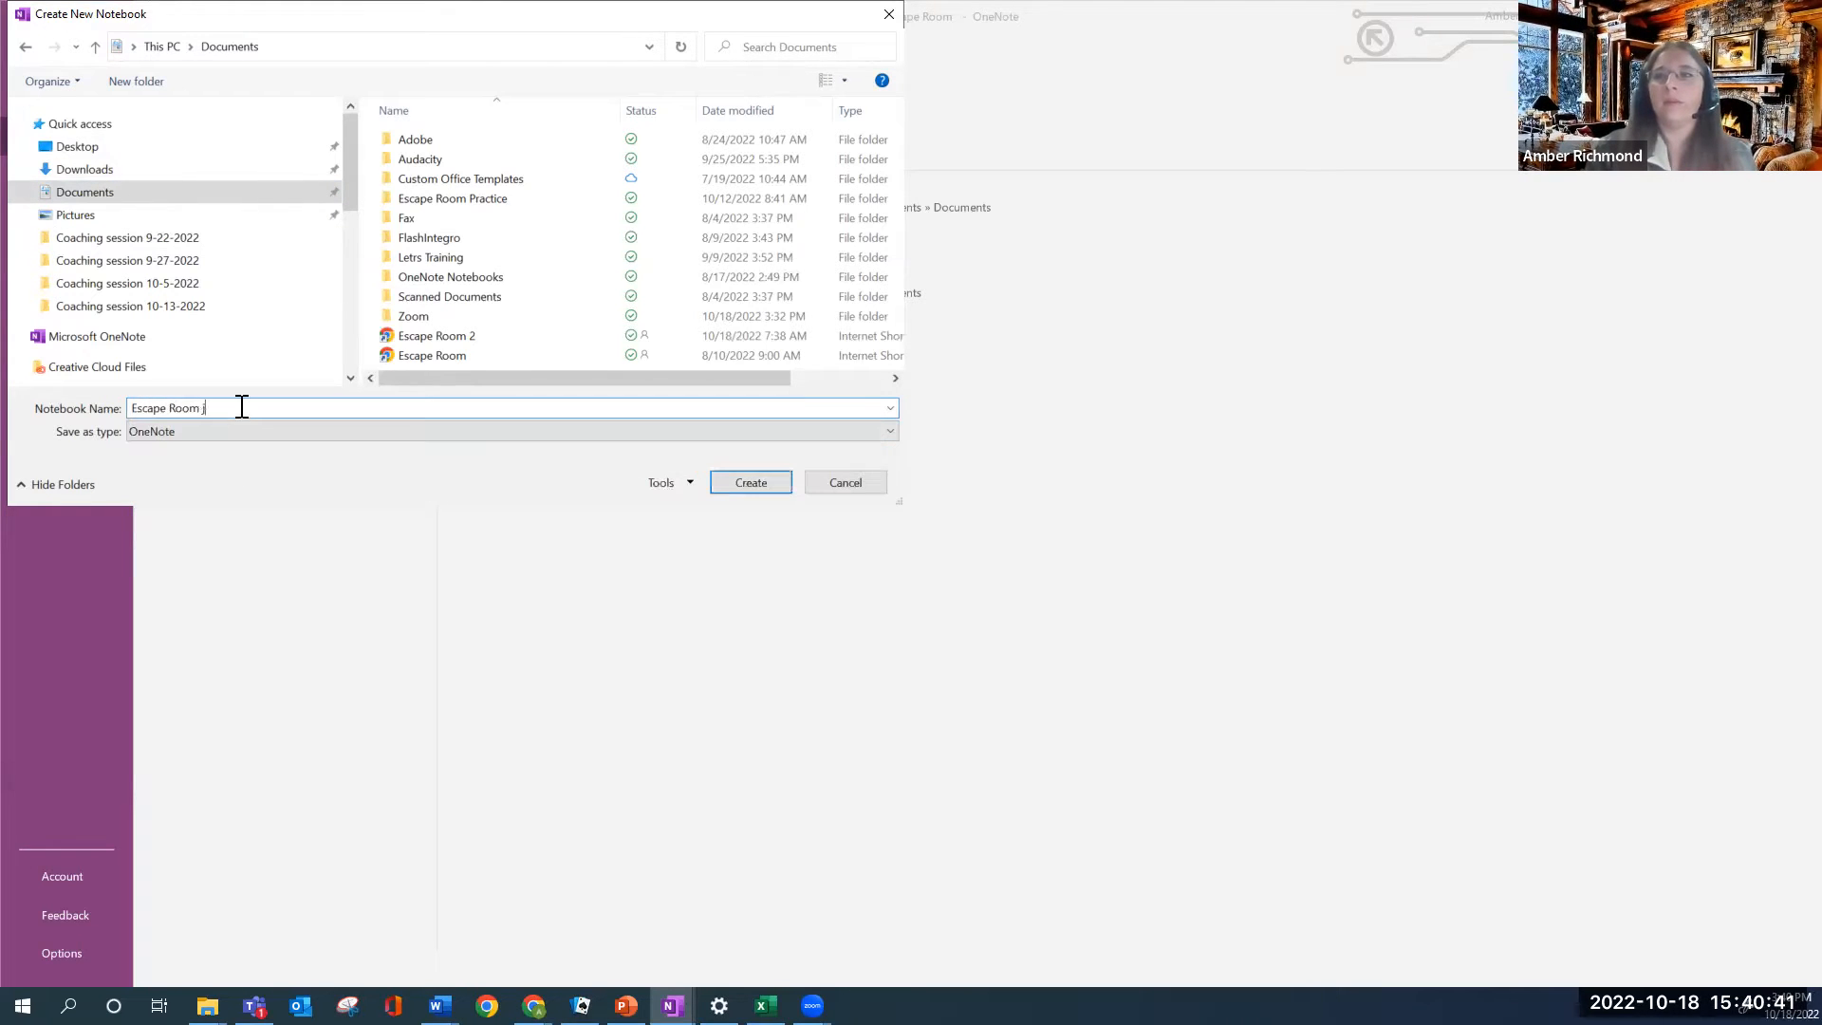
{"action": "type", "text": "Zoom"}
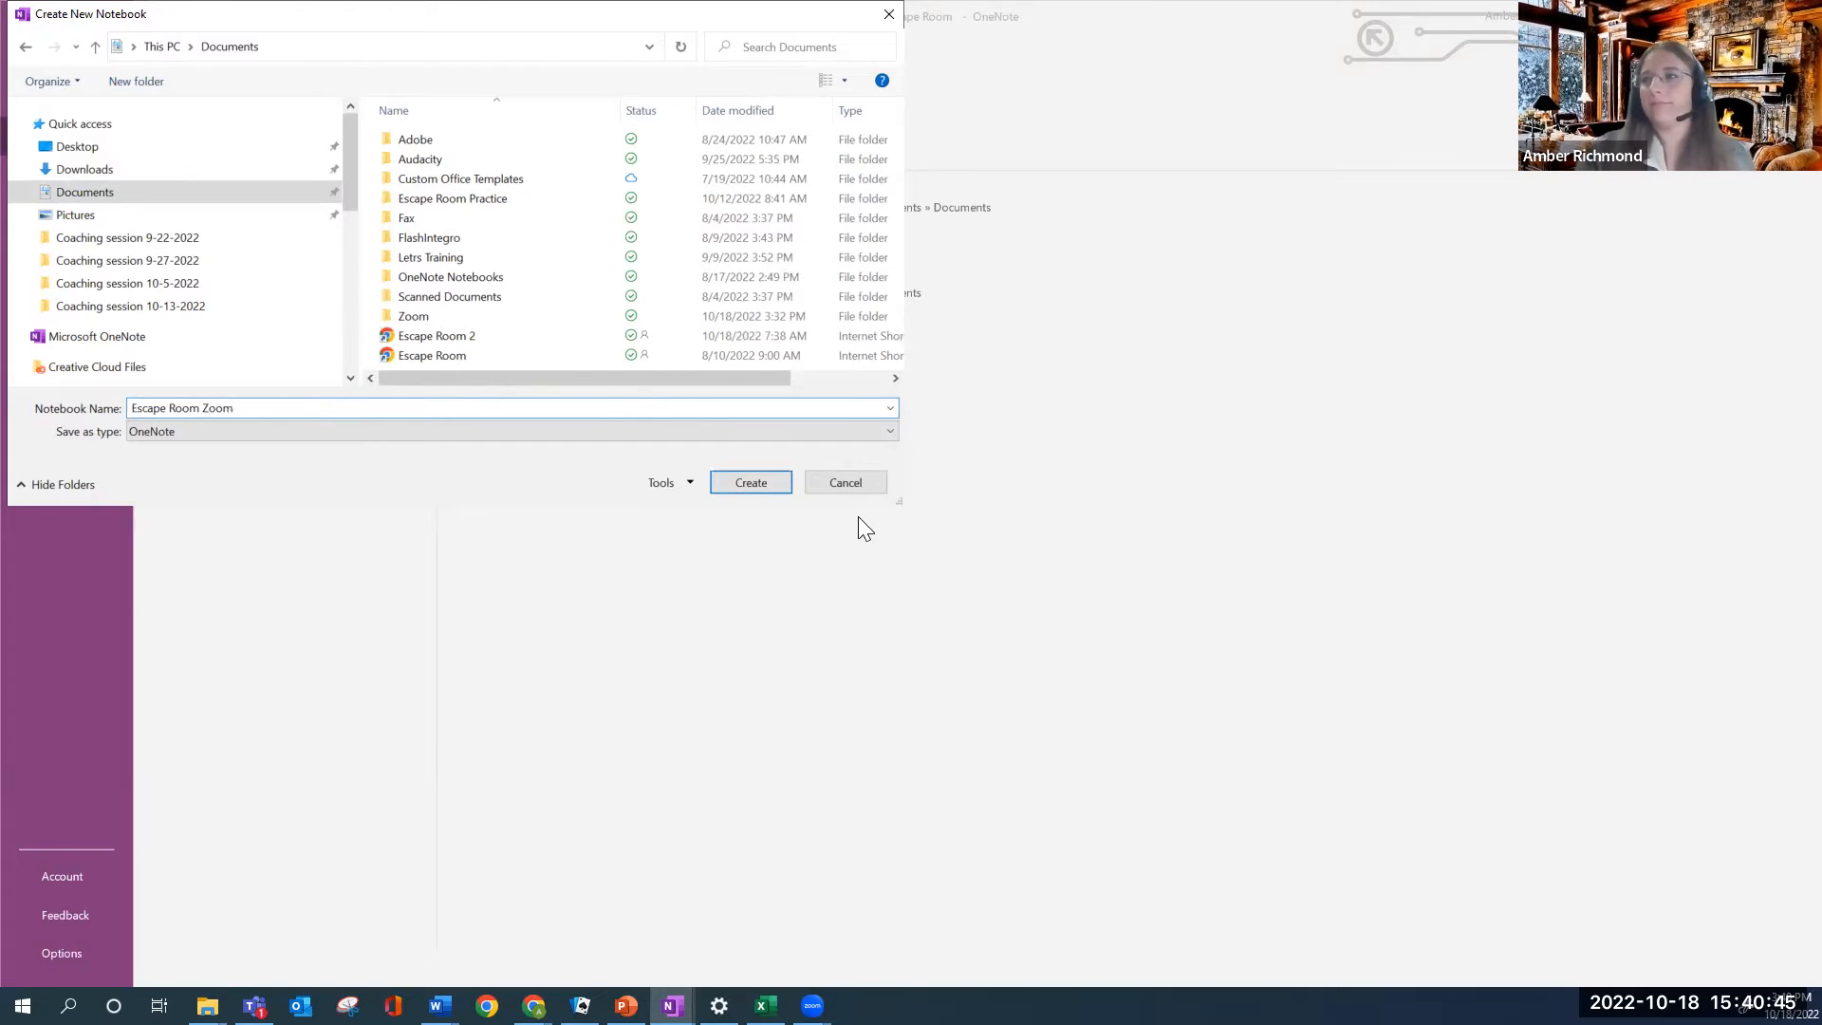
{"action": "left_click", "coordinate": [759, 482]}
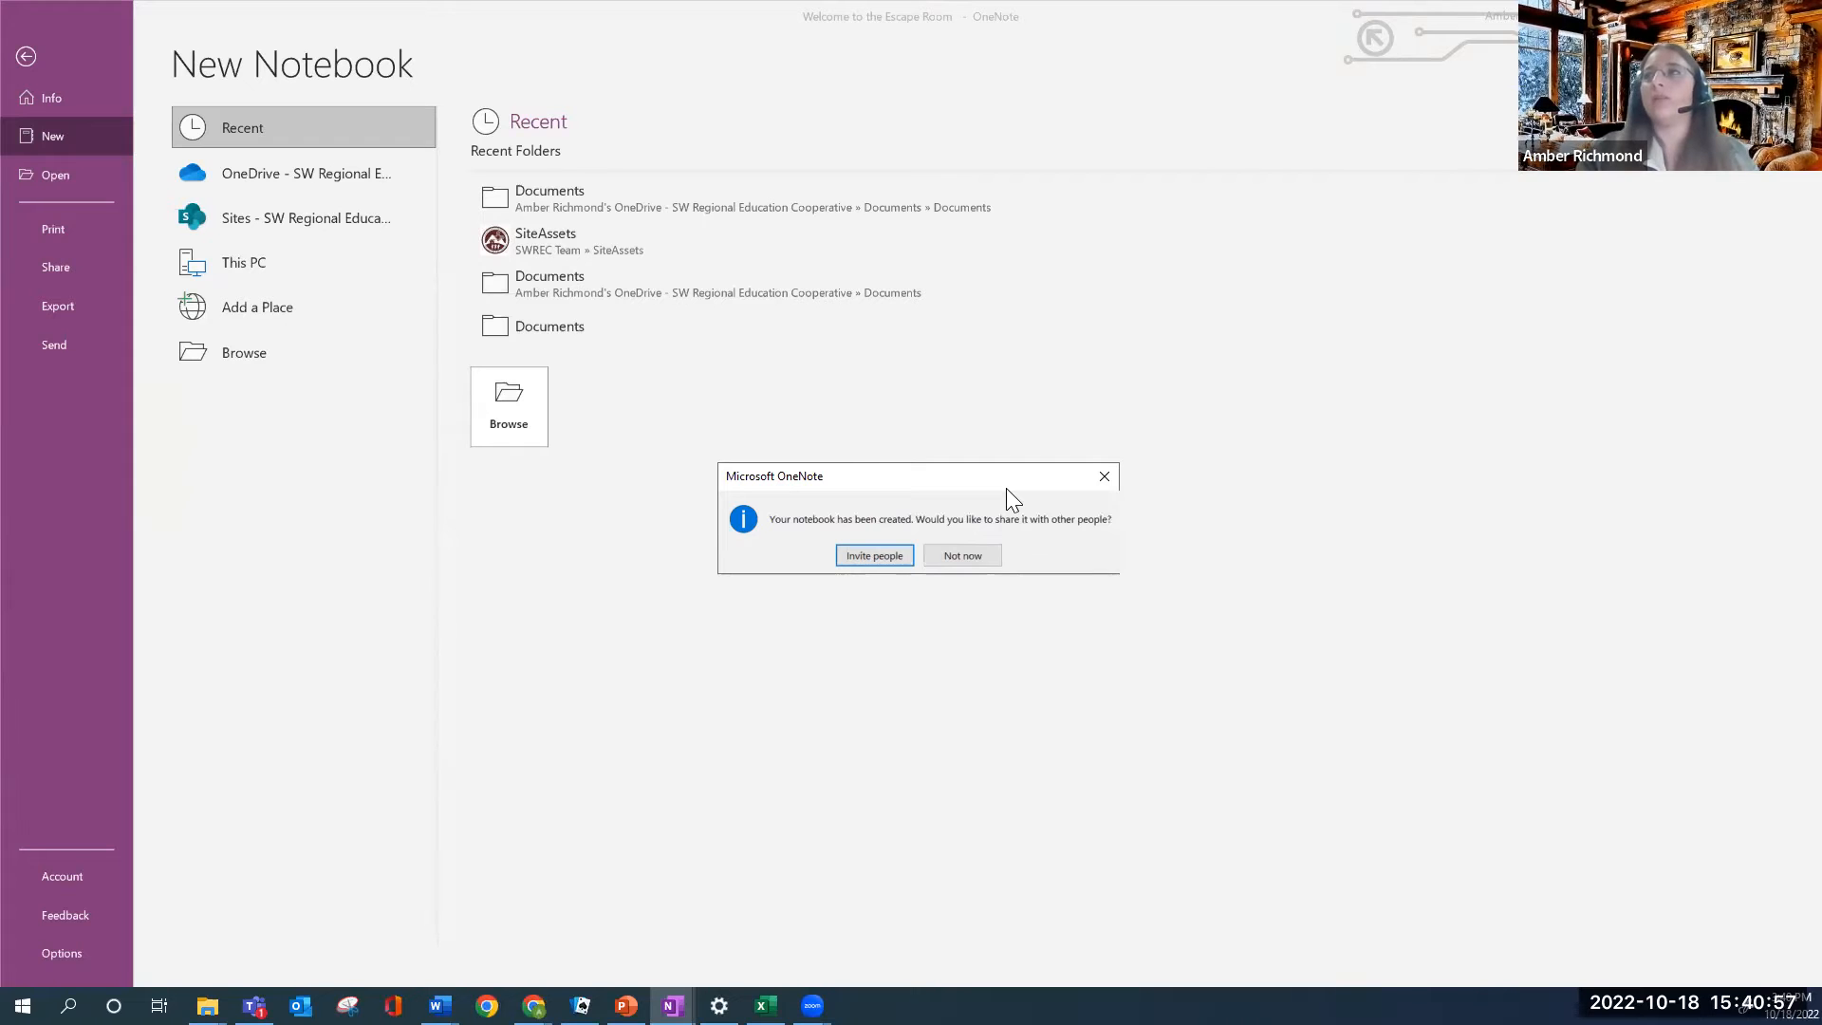
Decline sharing with 'Not now' to open the new notebook
{"action": "left_click", "coordinate": [982, 554]}
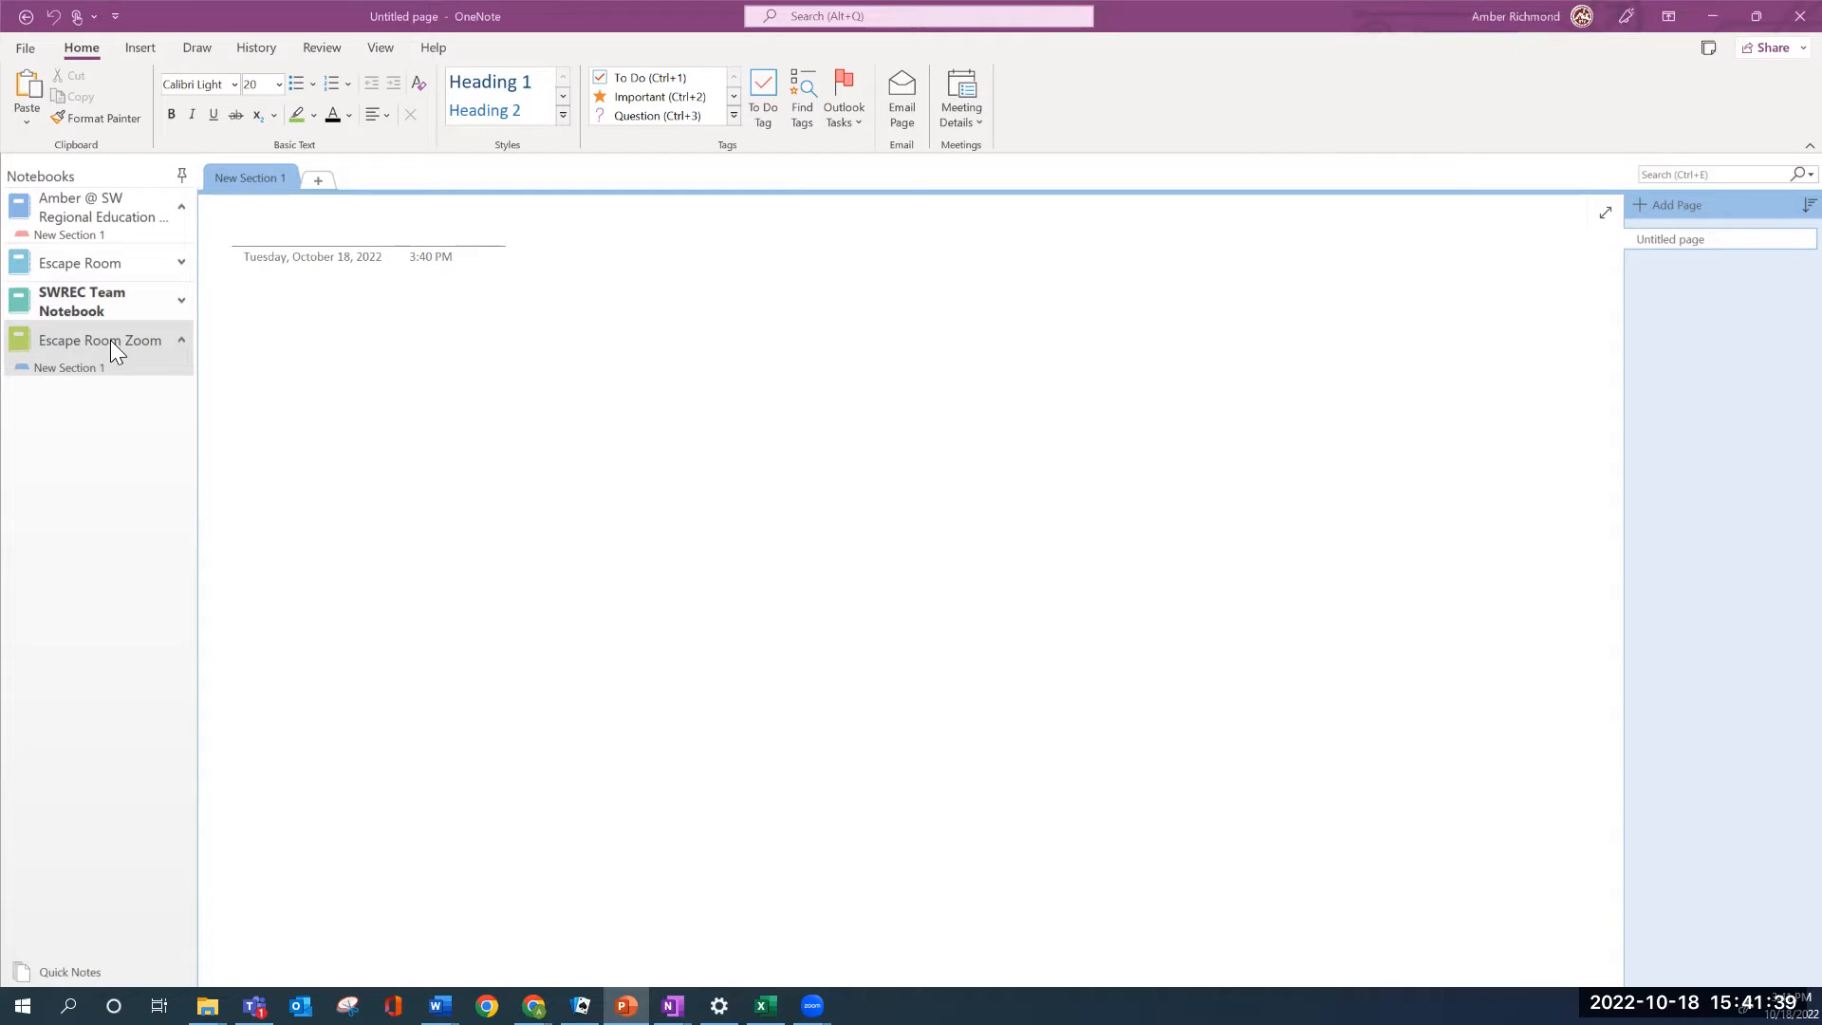
Rename 'New Section 1' to 'Escape the Monster Plant!'
{"action": "right_click", "coordinate": [252, 181]}
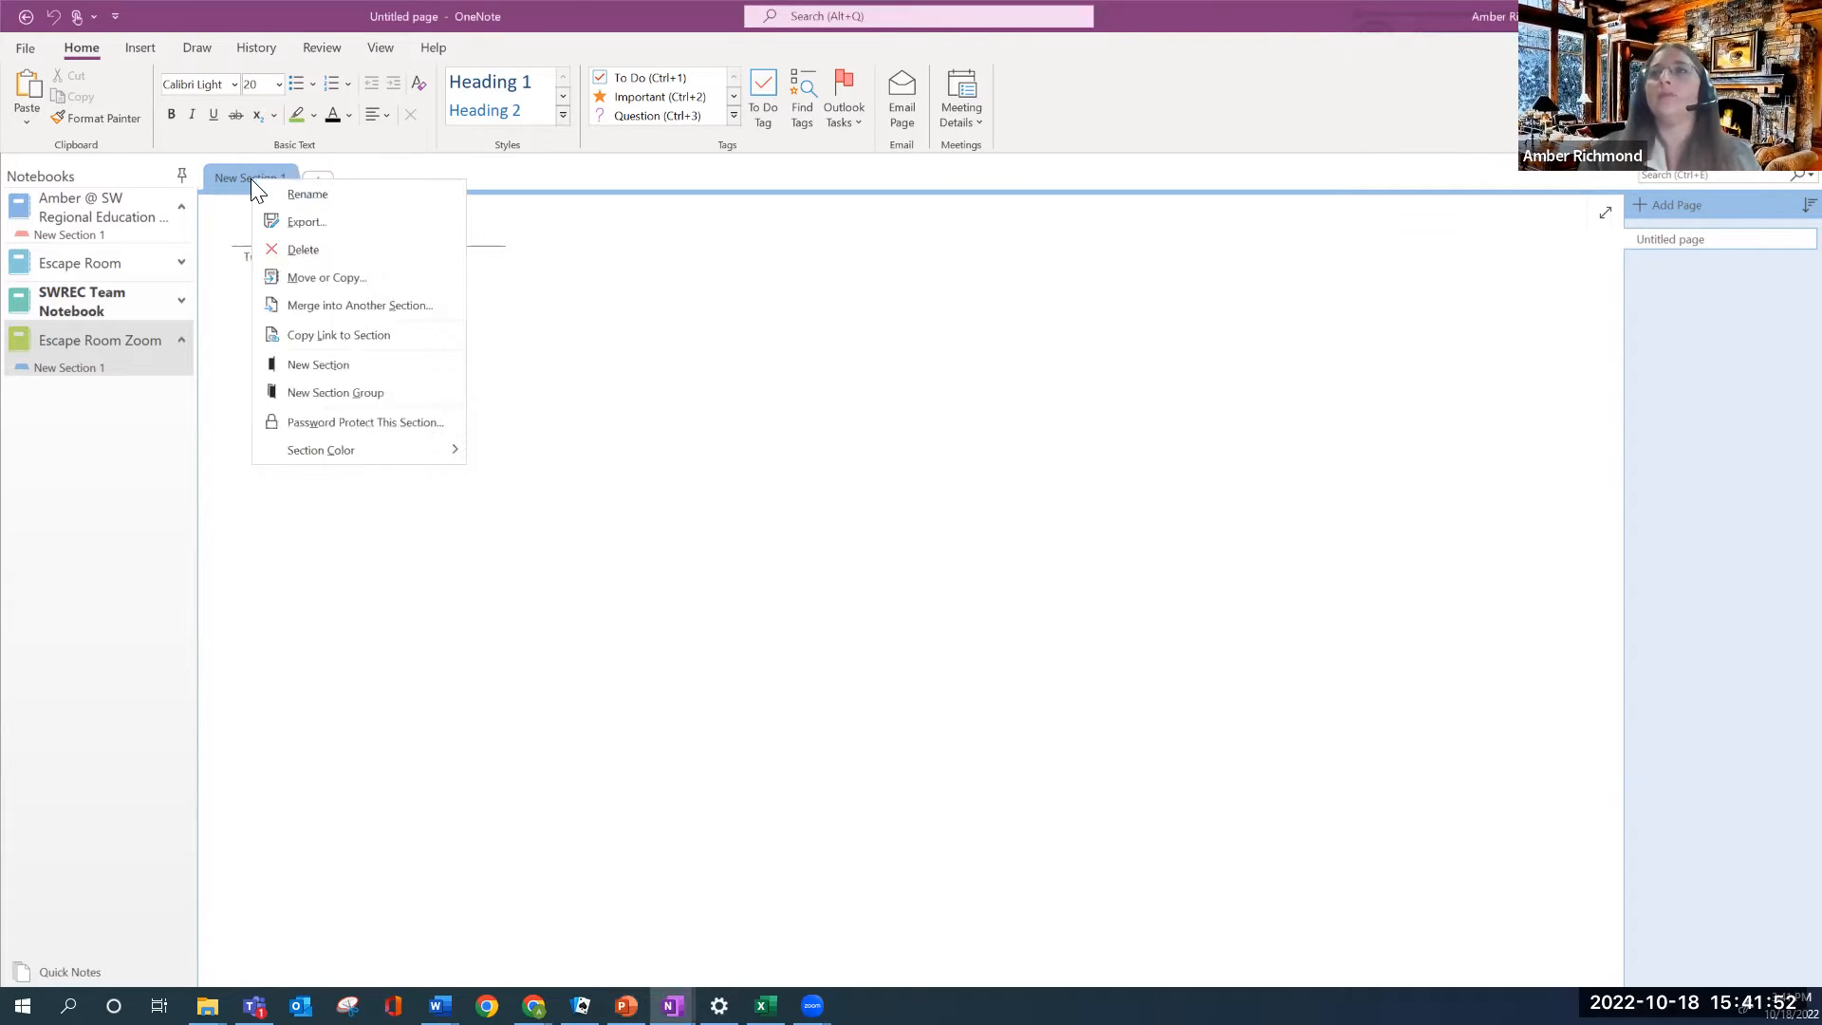
{"action": "left_click", "coordinate": [307, 194]}
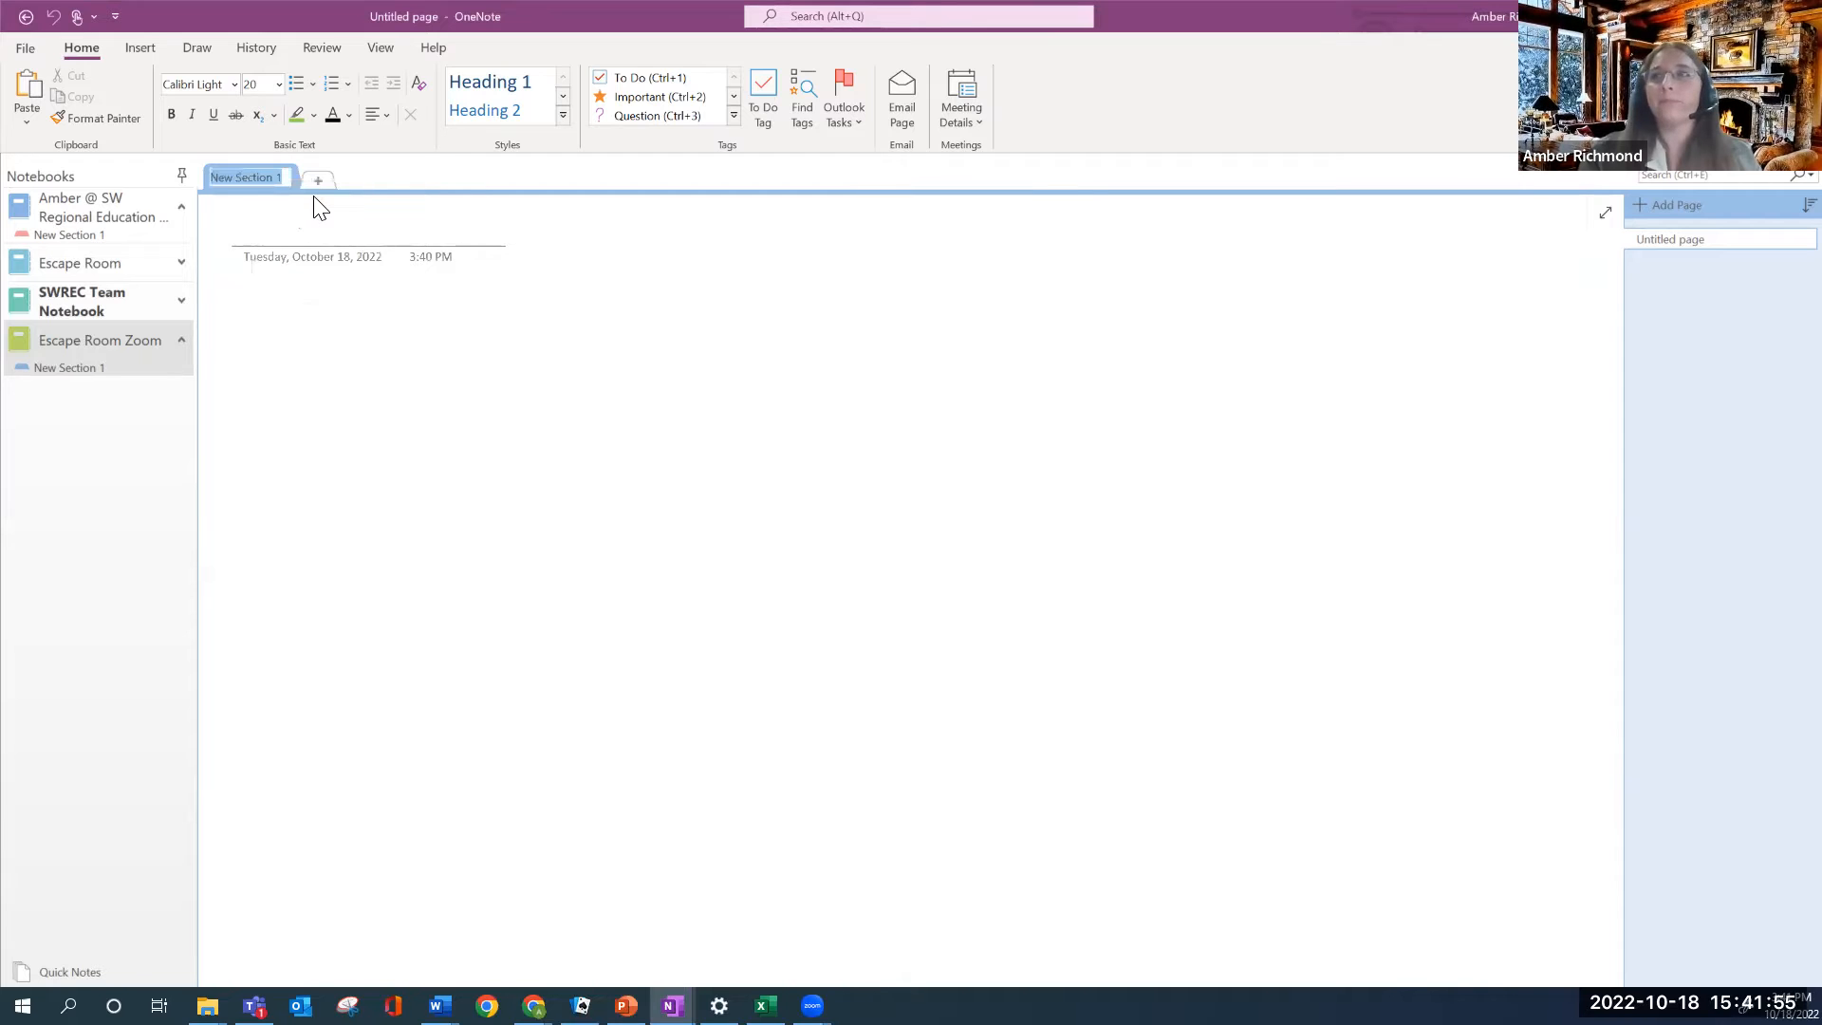
{"action": "type", "text": "Escape the "}
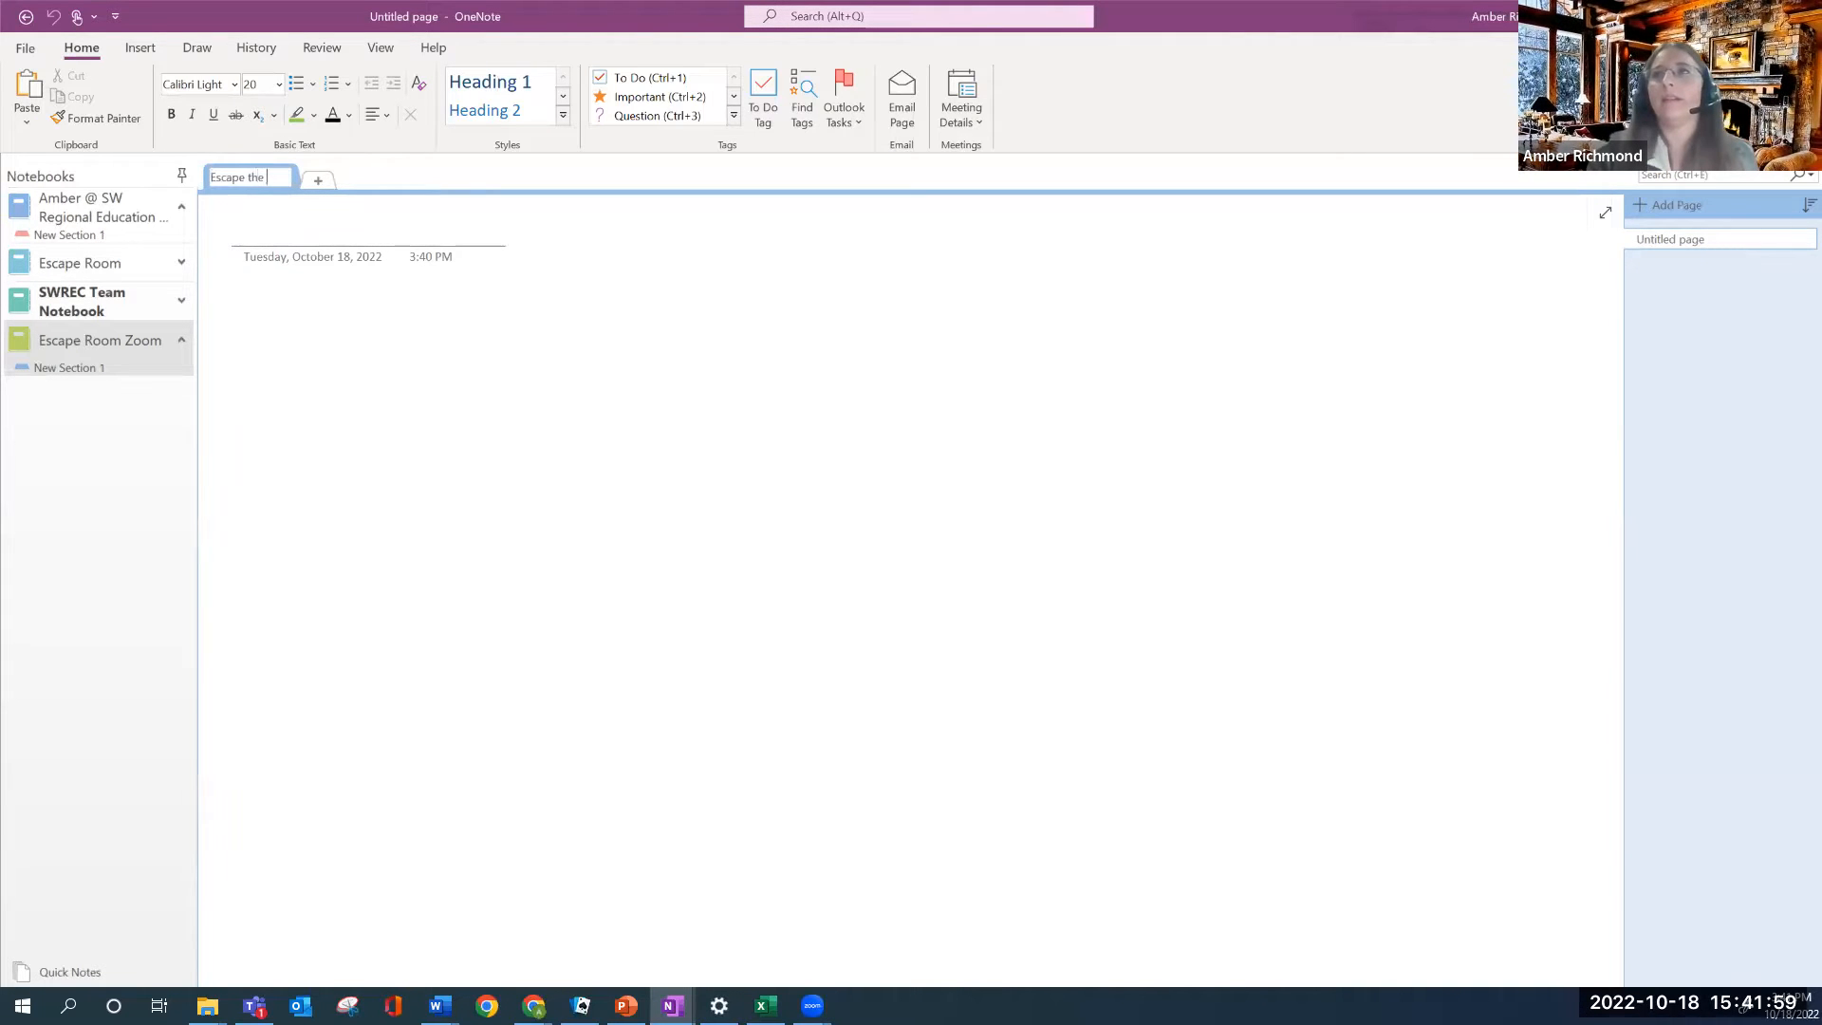
{"action": "type", "text": "Monster Plant"}
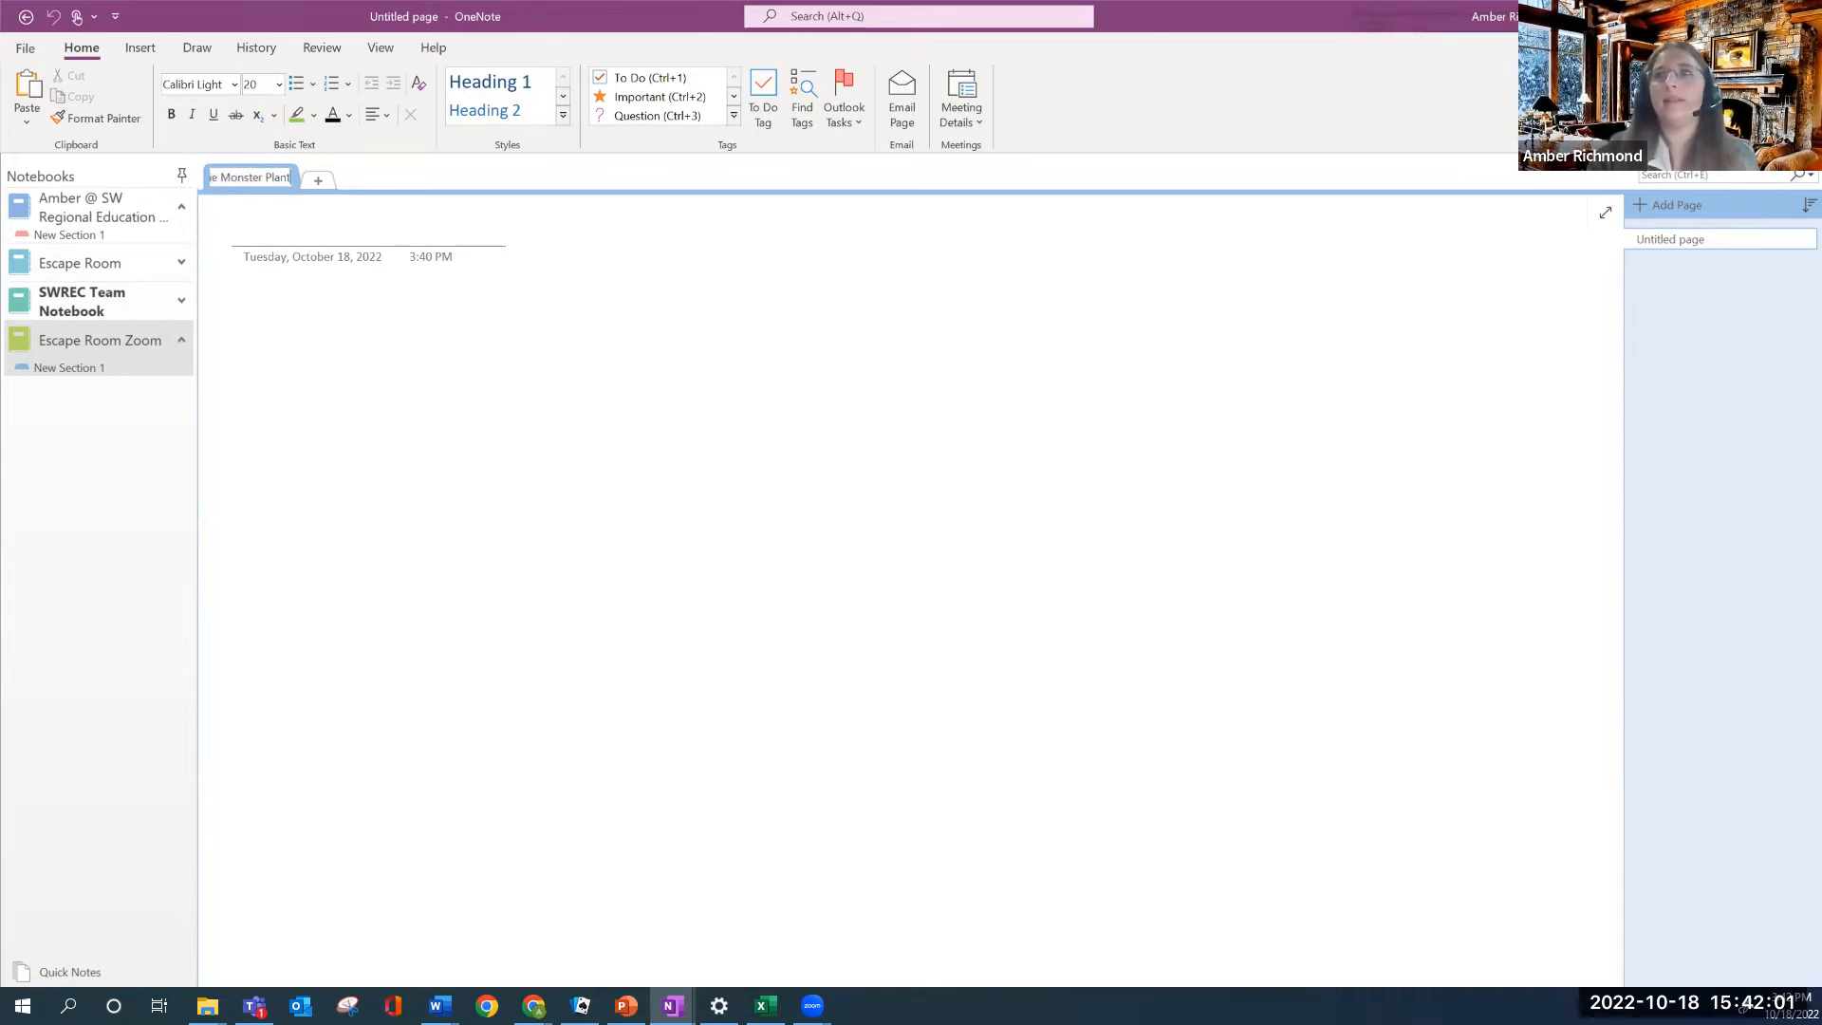
{"action": "type", "text": "!"}
{"action": "key", "text": "Return"}
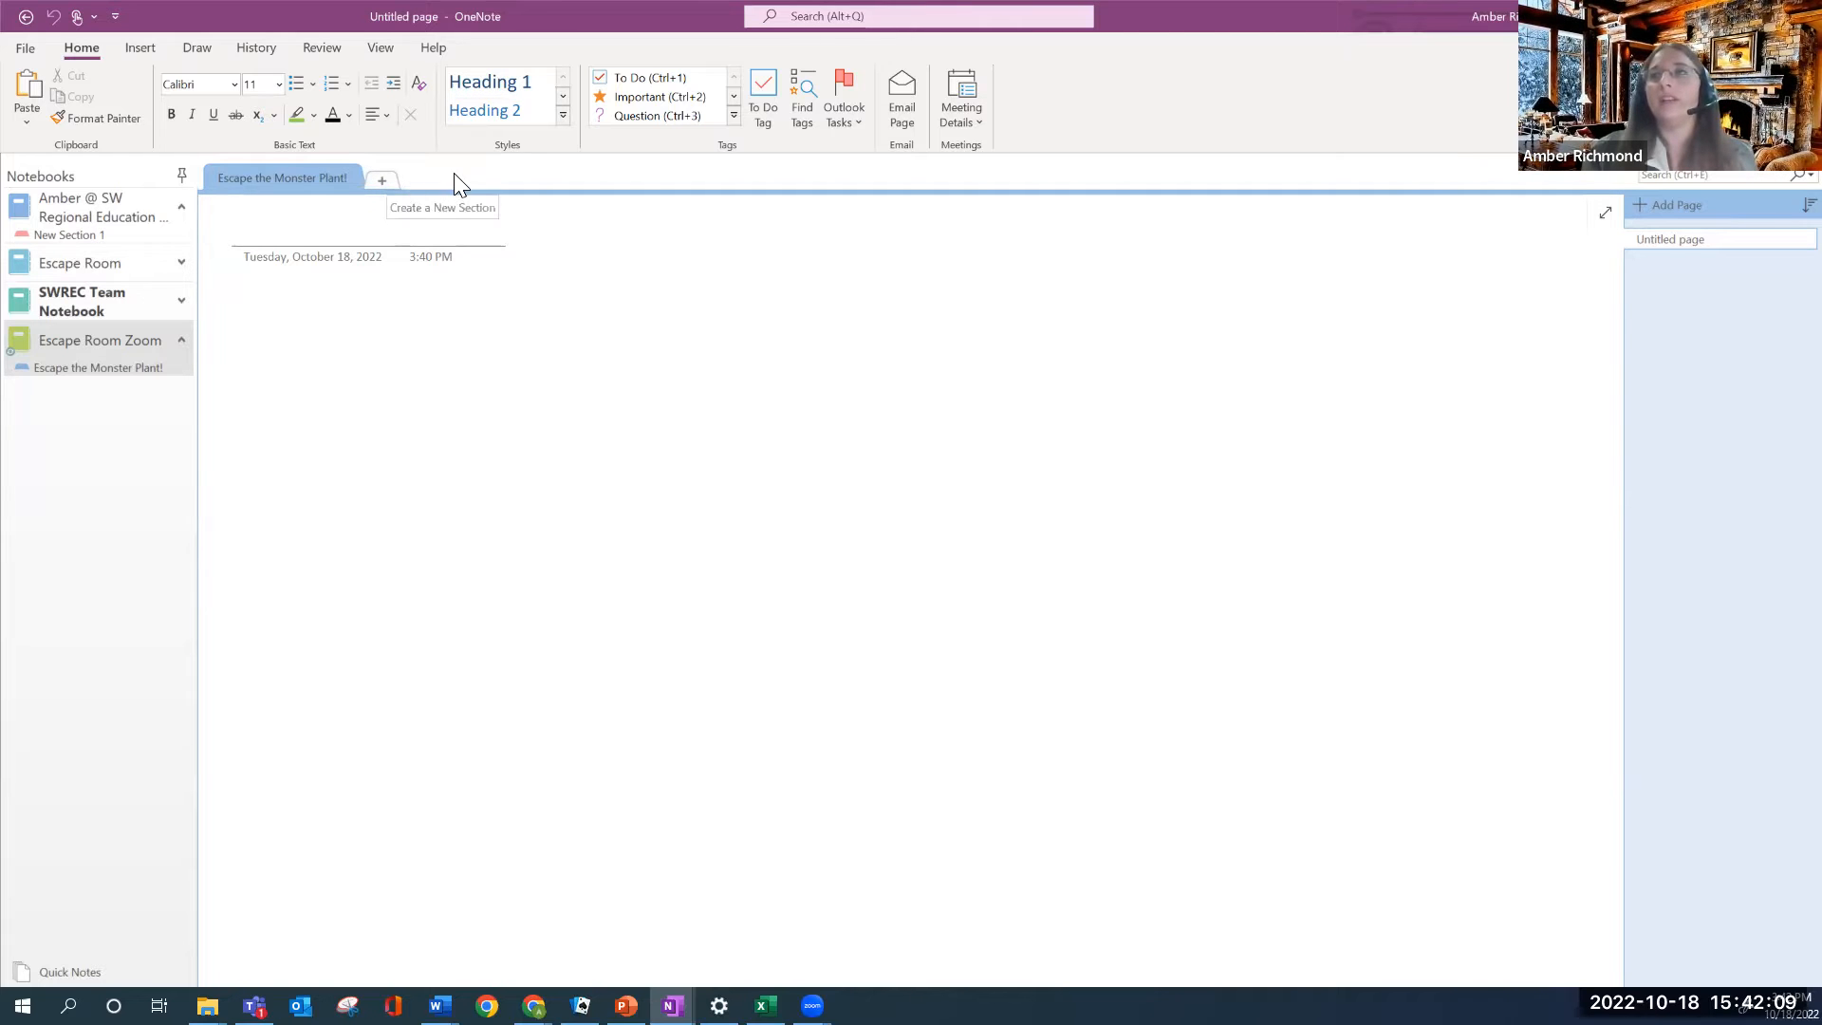
Add sections Puzzle 1, Puzzle 2, Puzzle 3 and You've Escaped!, then reopen Escape the Monster Plant!
{"action": "left_click", "coordinate": [382, 181]}
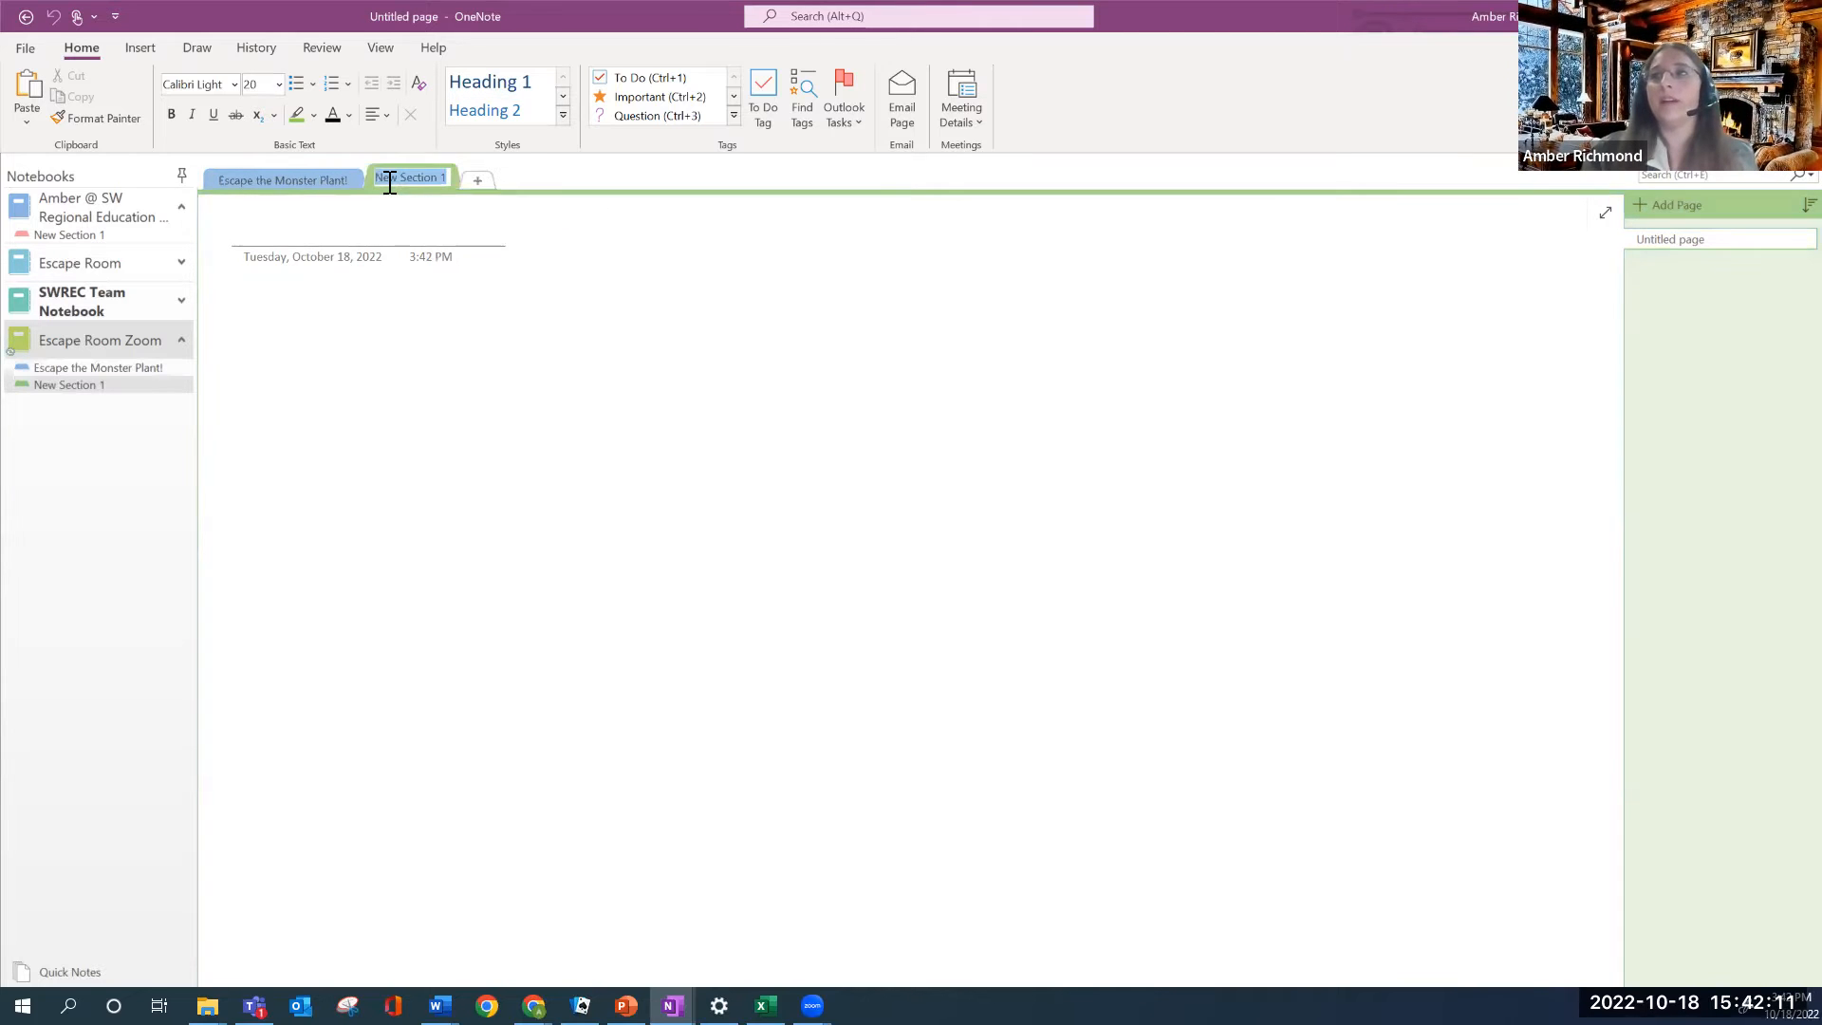
{"action": "type", "text": "Puzzle"}
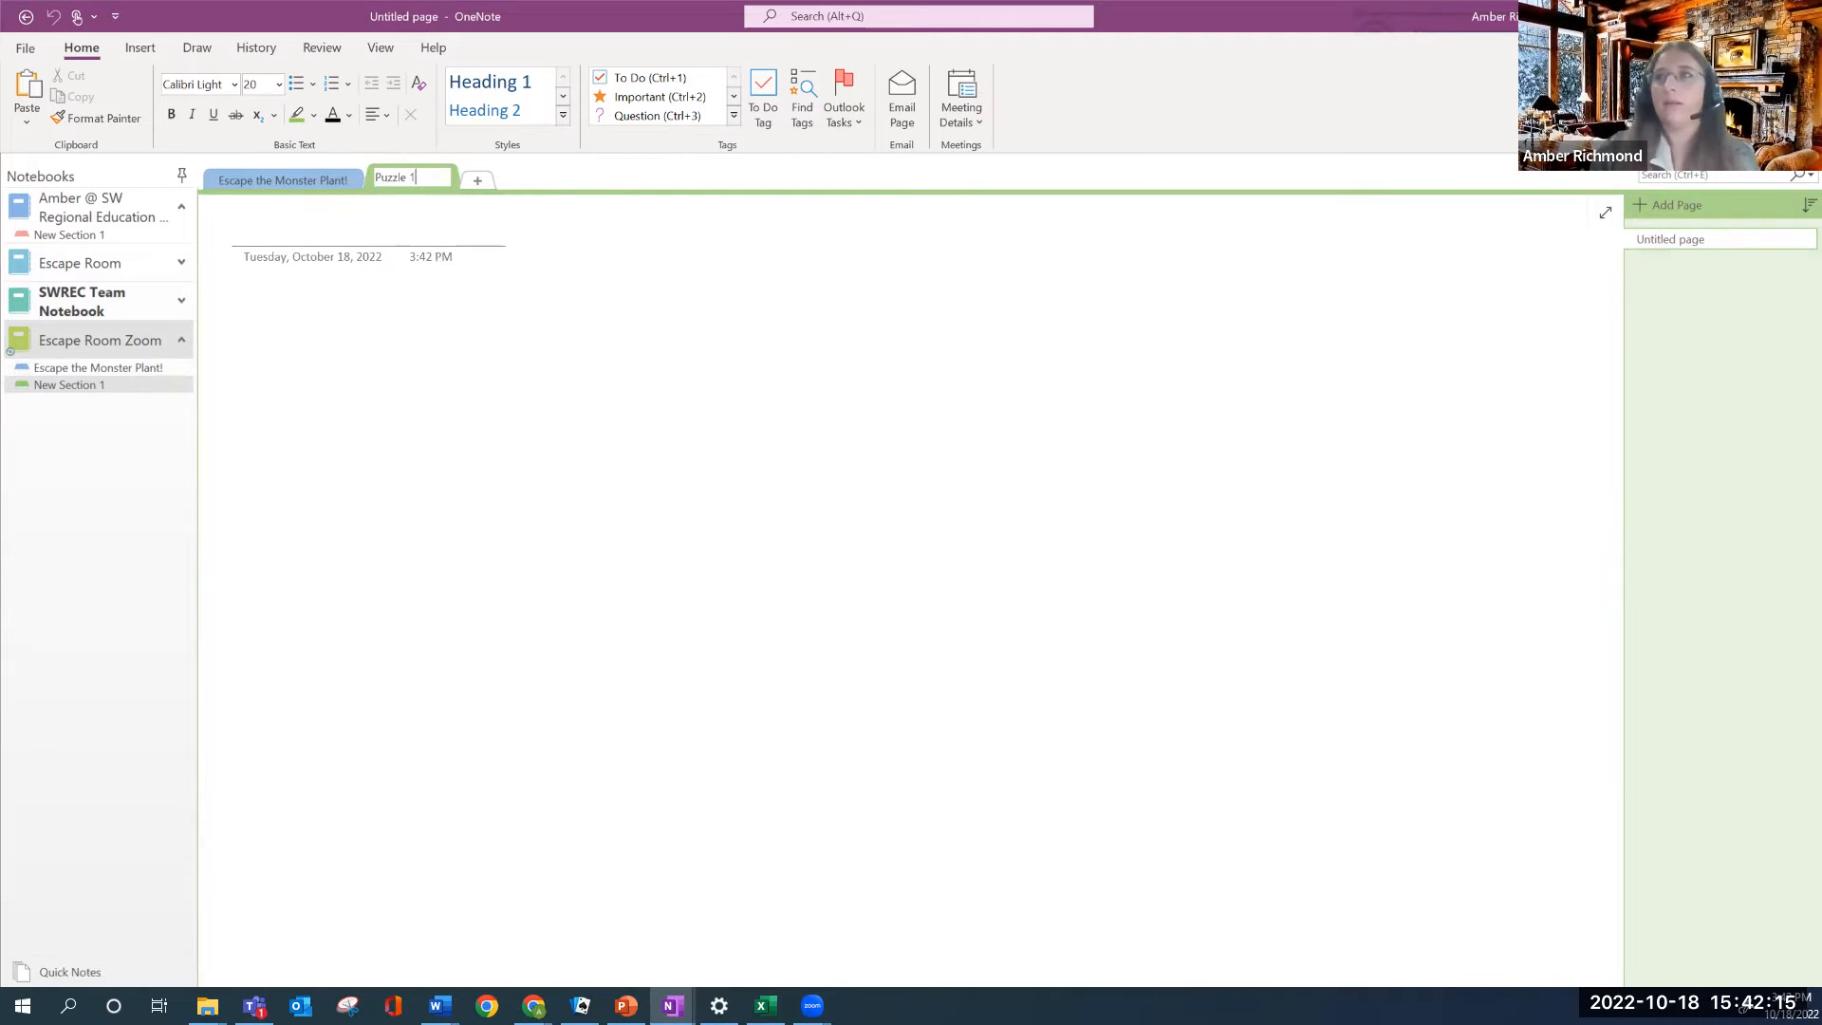
{"action": "left_click", "coordinate": [477, 180]}
{"action": "type", "text": "Puzzle"}
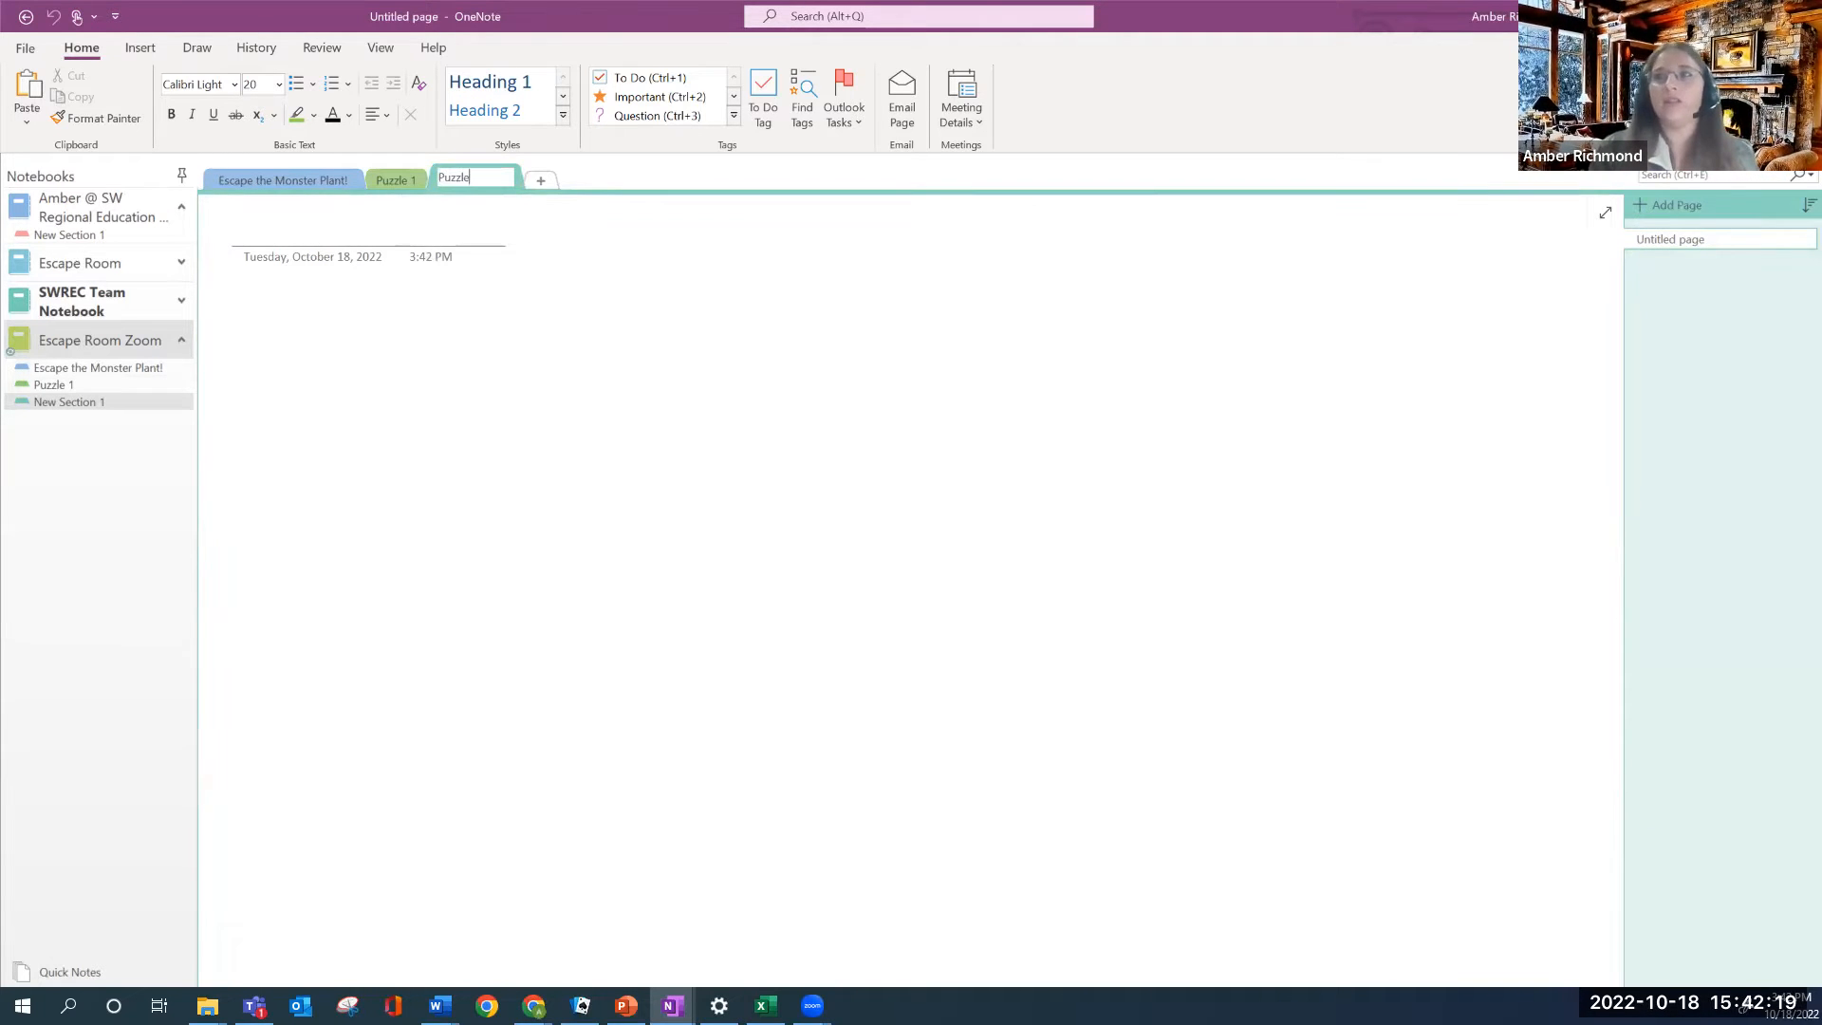
{"action": "key", "text": "Return"}
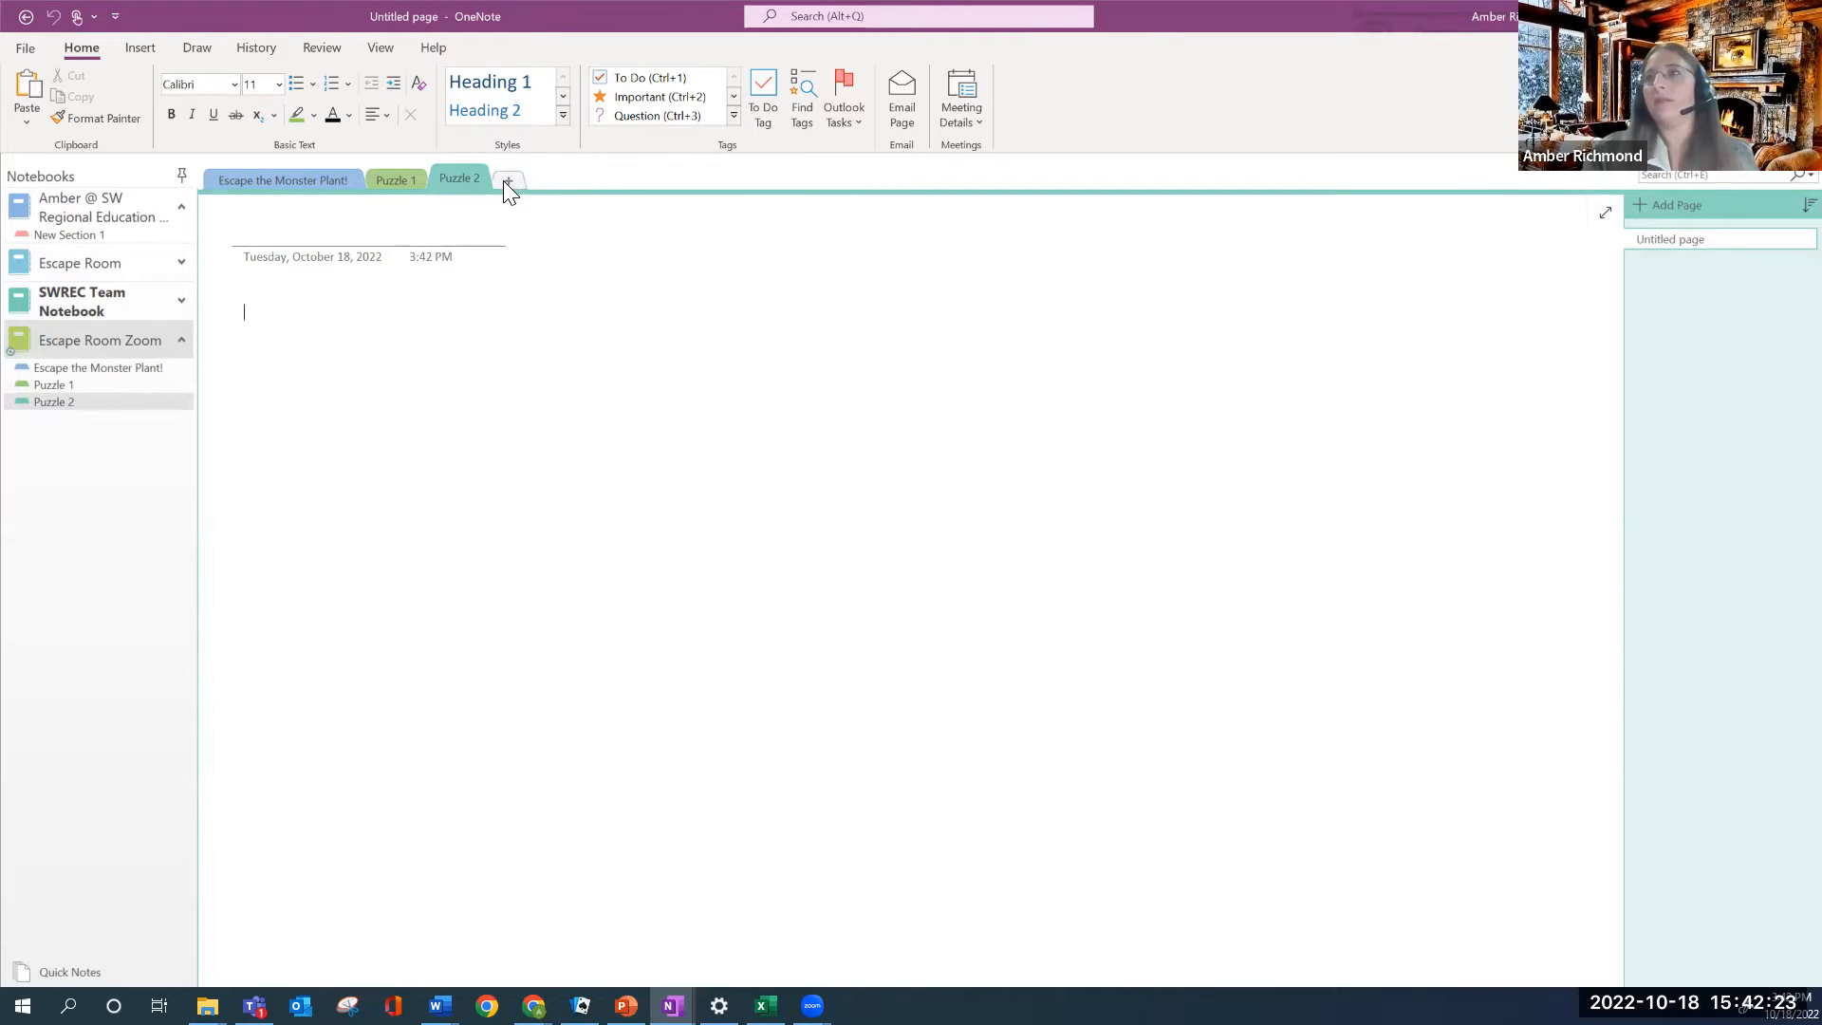
{"action": "left_click", "coordinate": [507, 181]}
{"action": "type", "text": "Puzzle"}
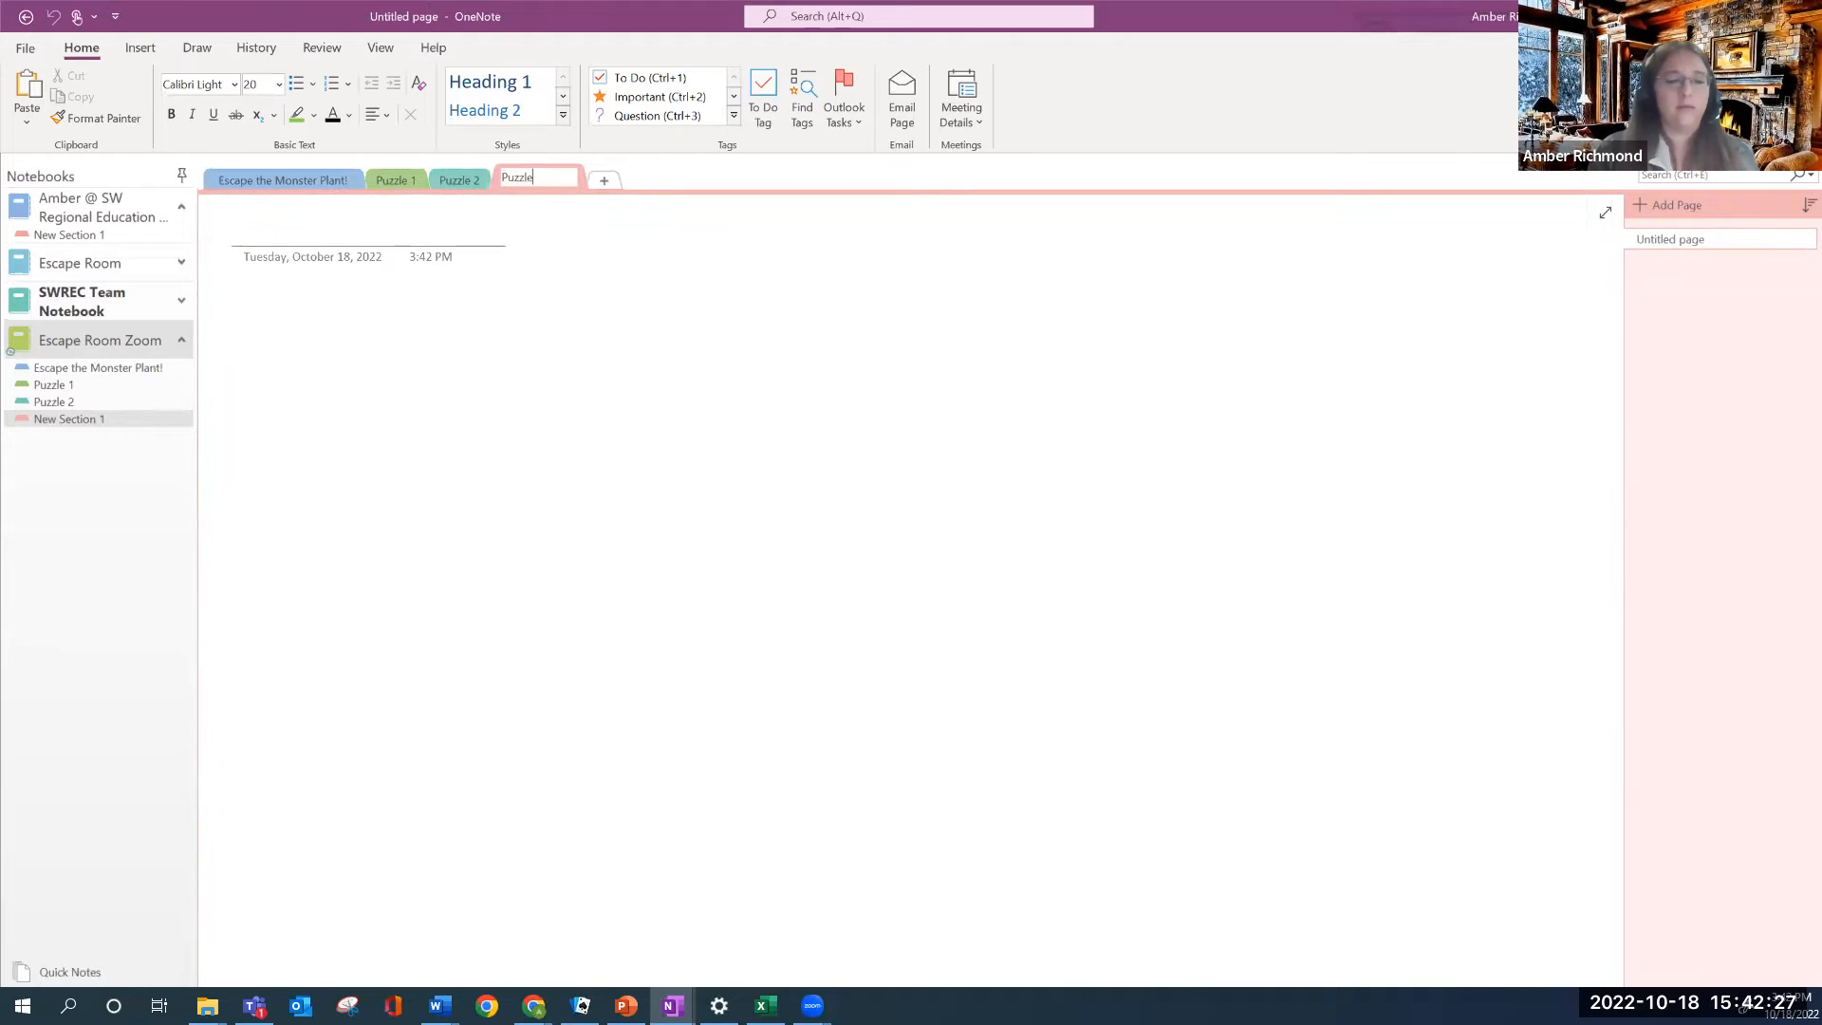
{"action": "type", "text": " 3"}
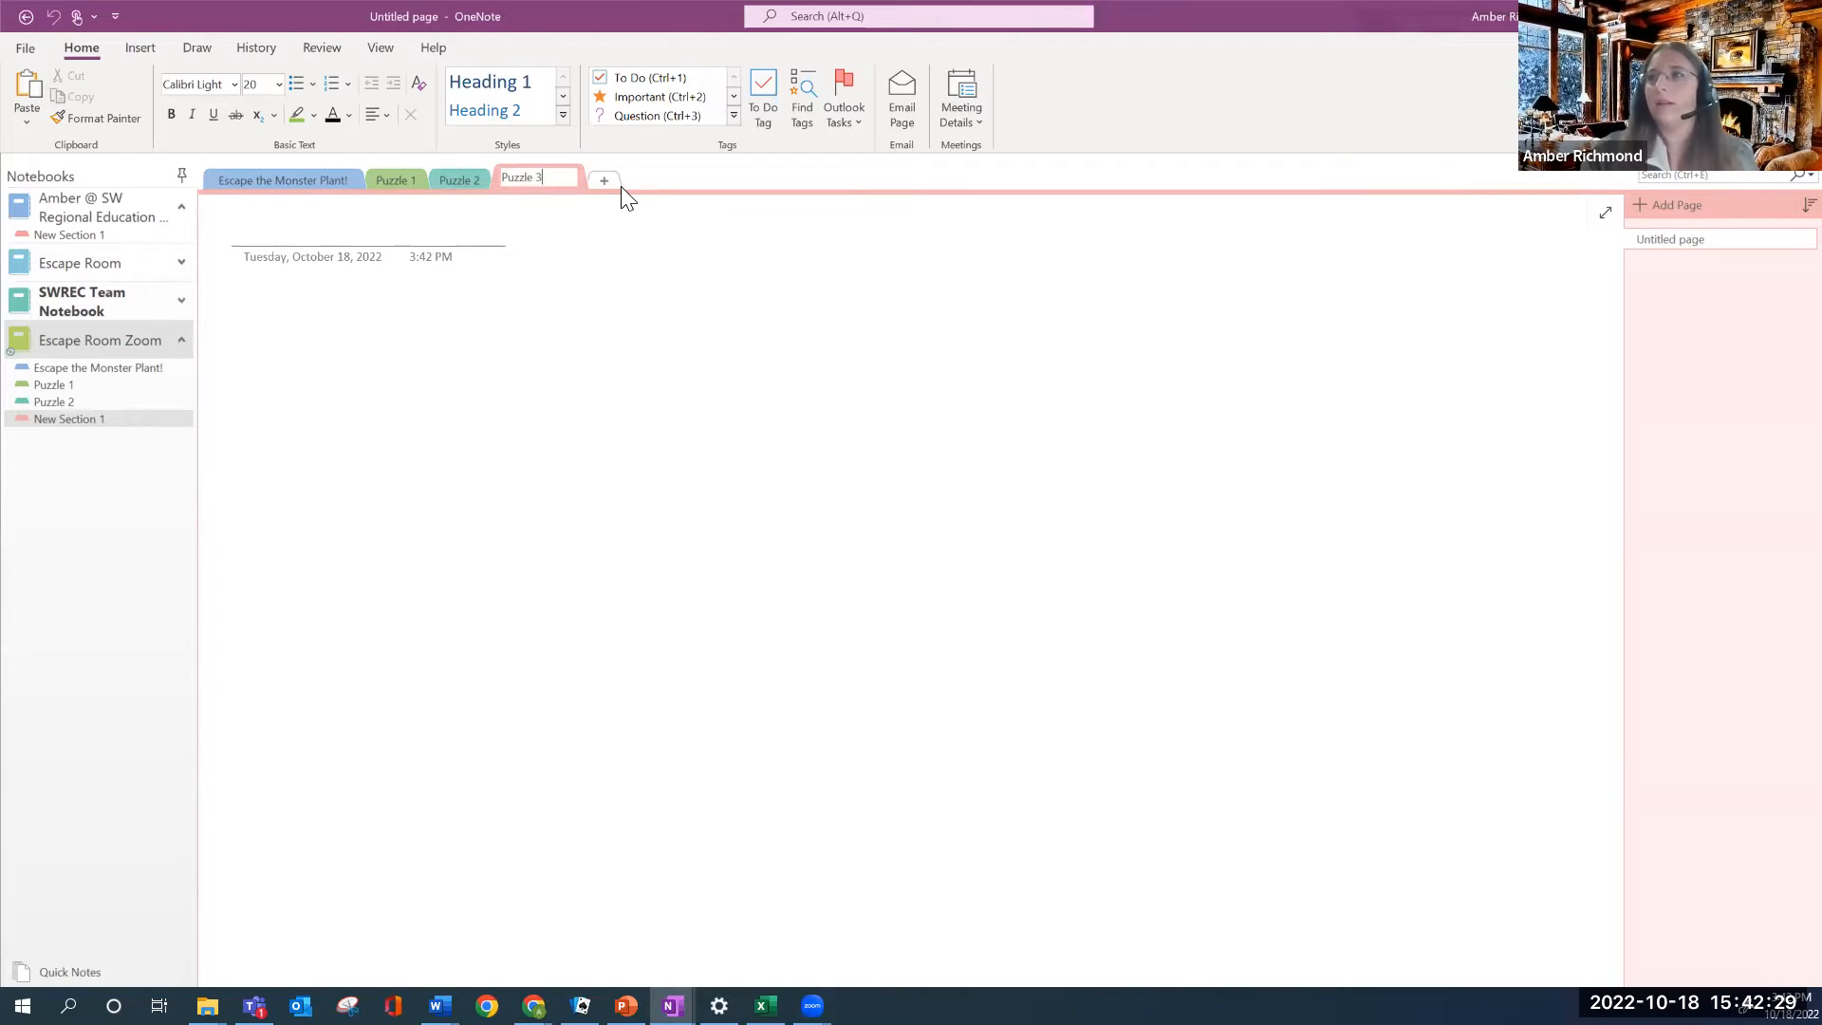
{"action": "left_click", "coordinate": [604, 180]}
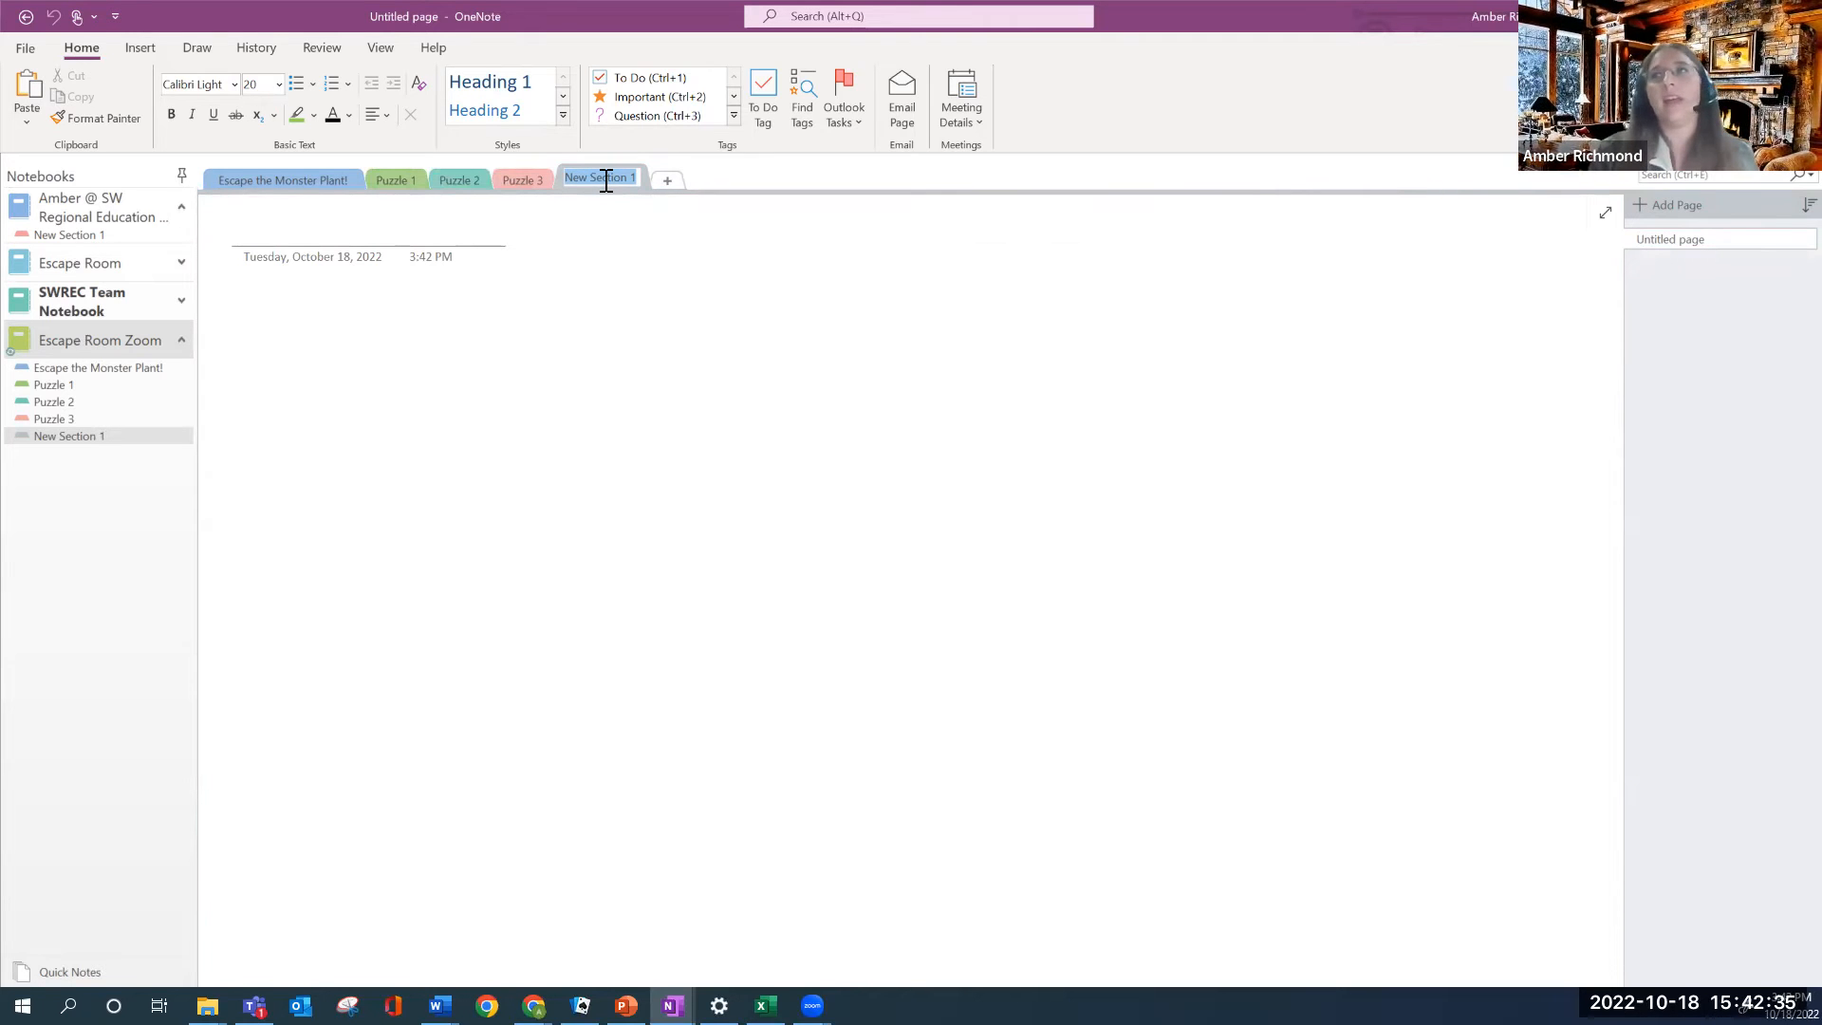
{"action": "type", "text": "Y"}
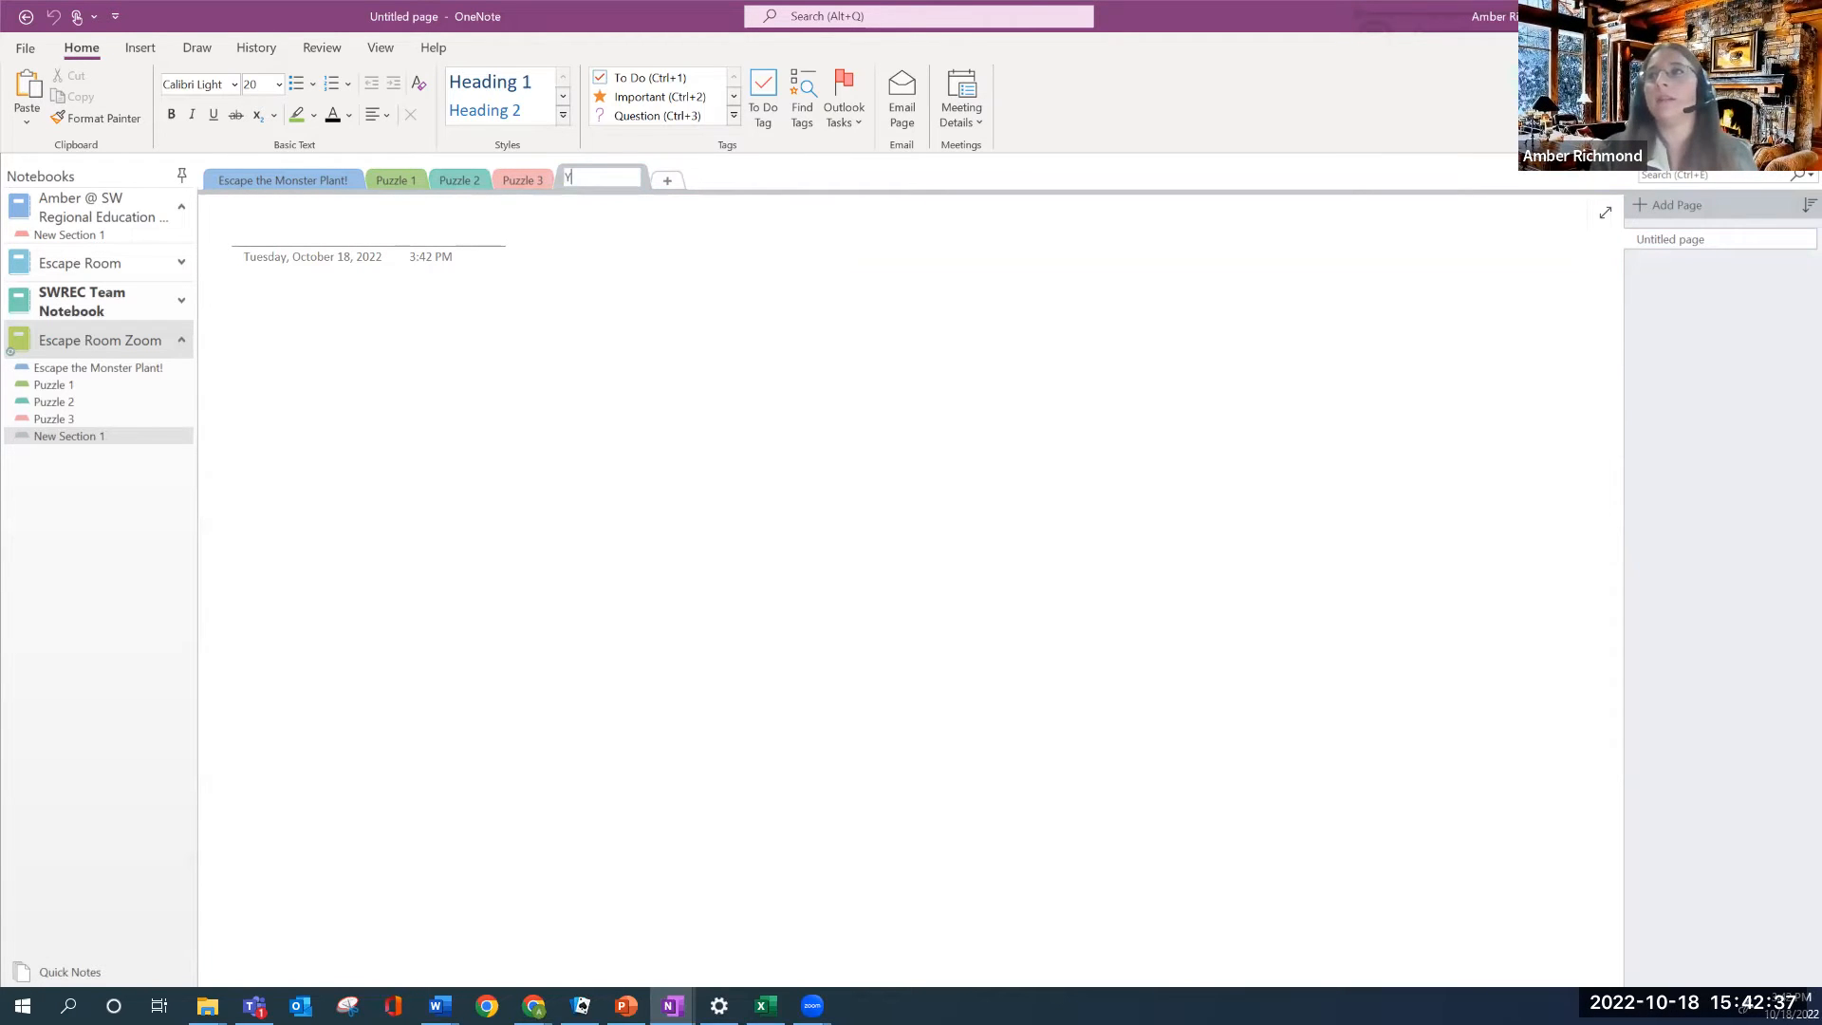
{"action": "type", "text": "ou've Es"}
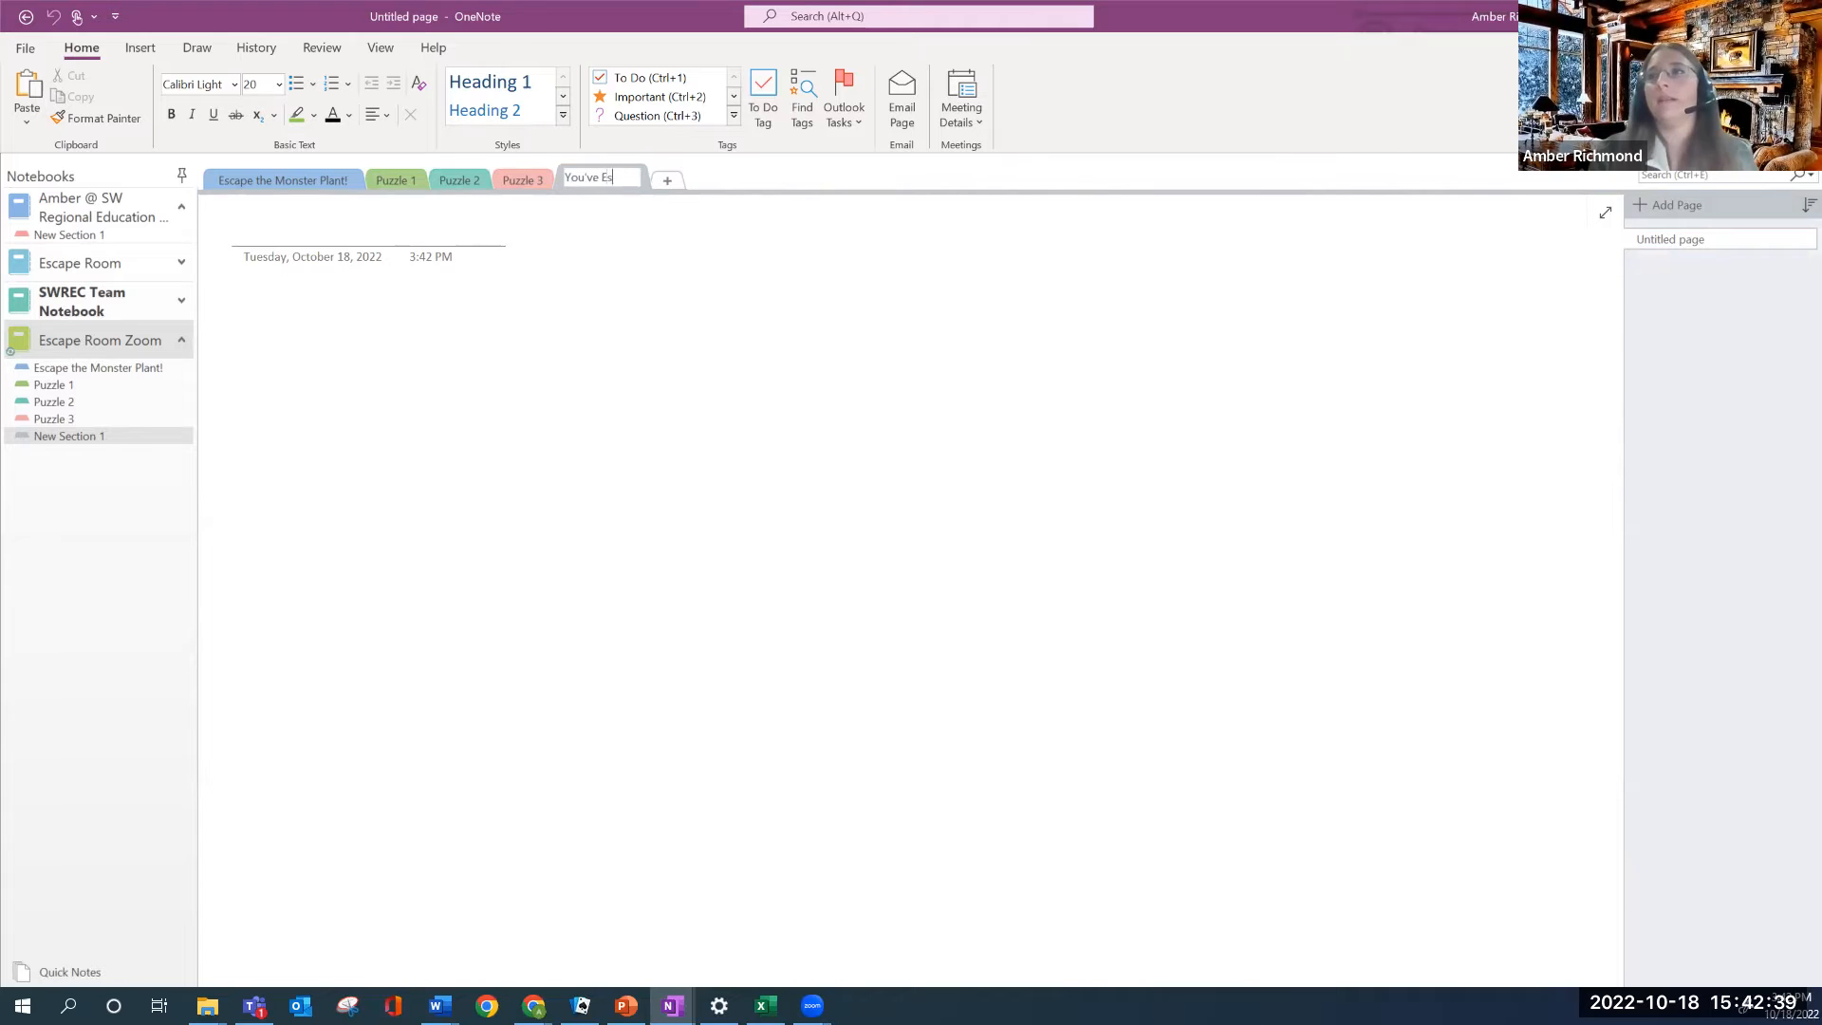
{"action": "type", "text": "caped!"}
{"action": "key", "text": "Return"}
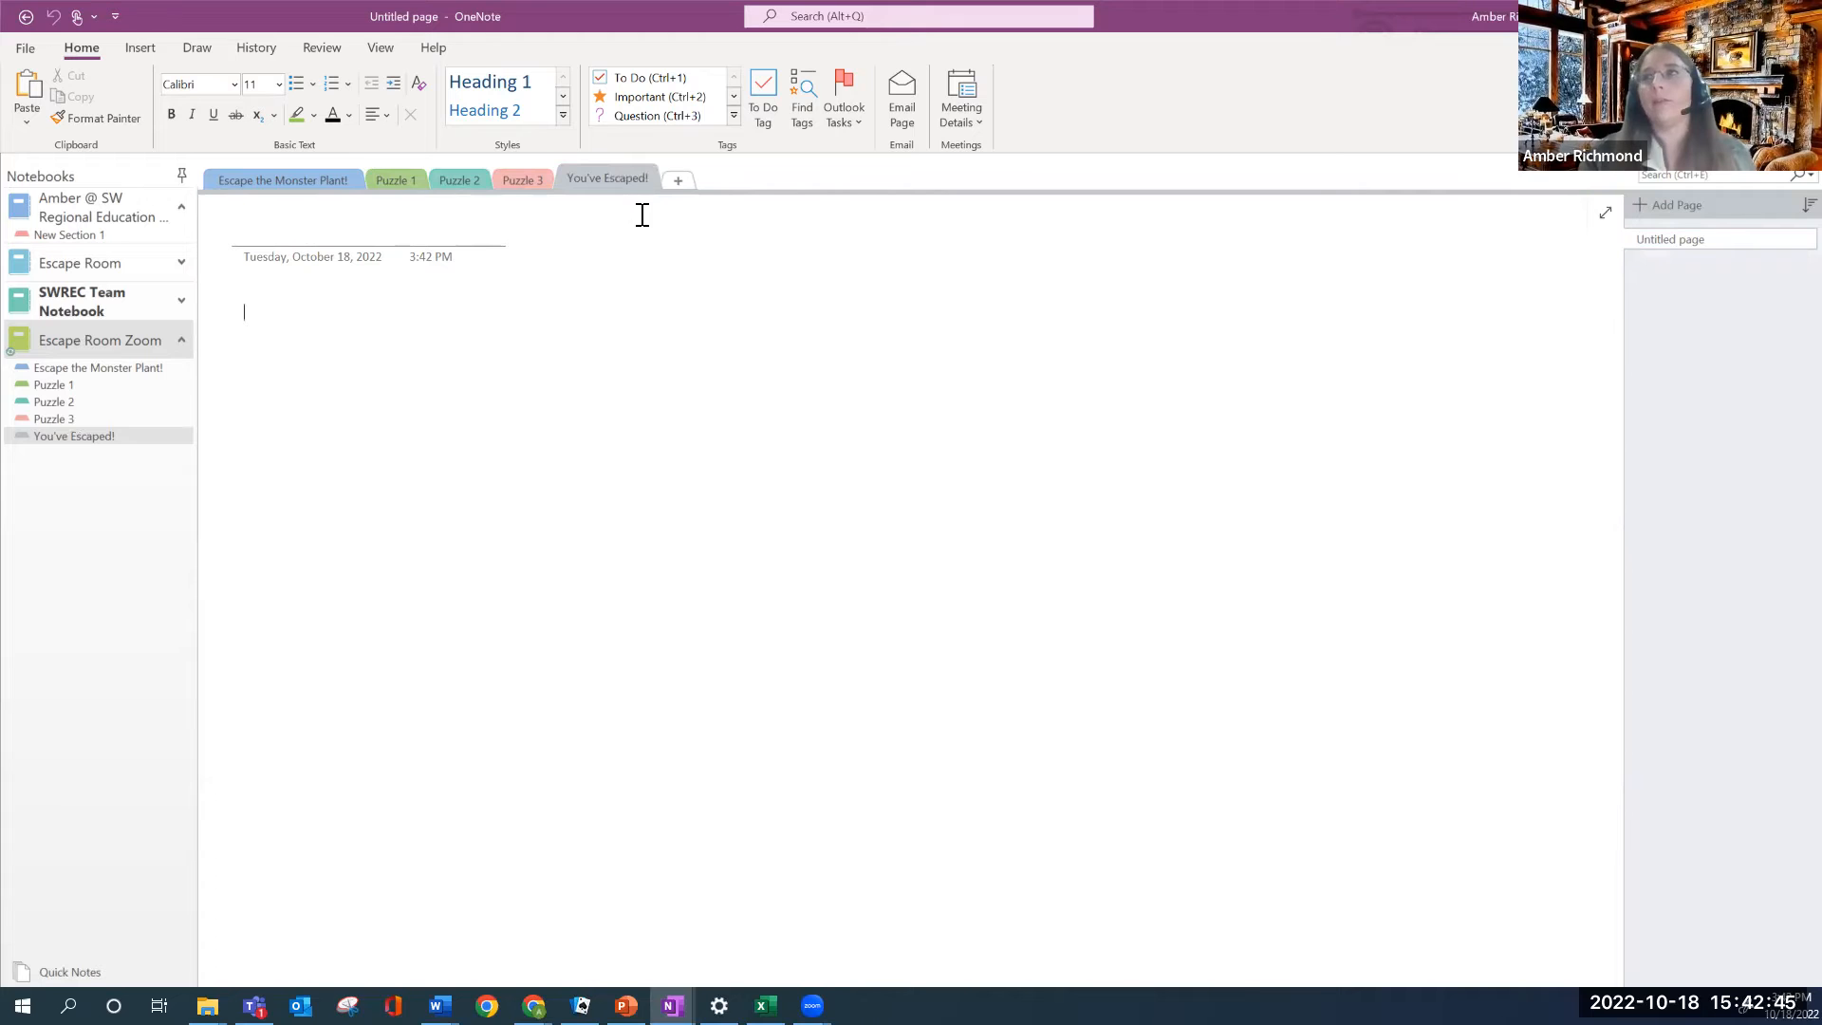
{"action": "left_click", "coordinate": [295, 177]}
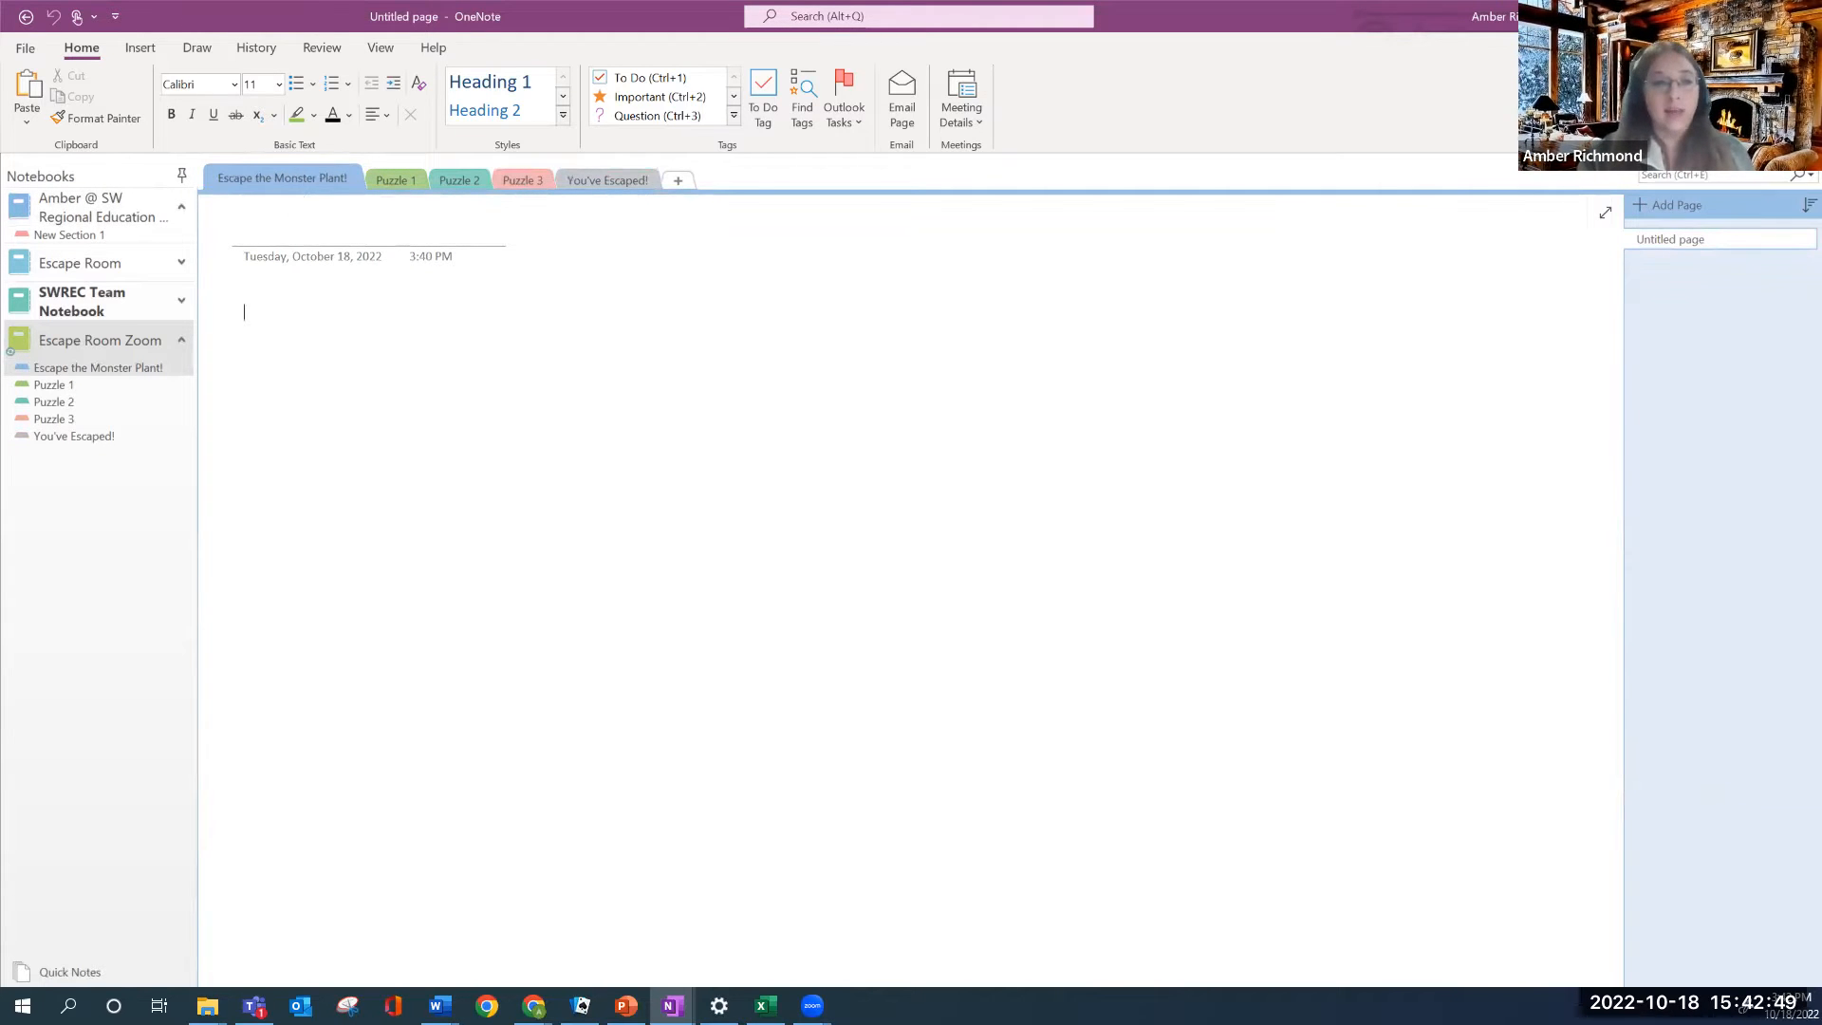
Switch away briefly, then open the original Escape Room notebook's welcome page
{"action": "key", "text": "alt+Tab"}
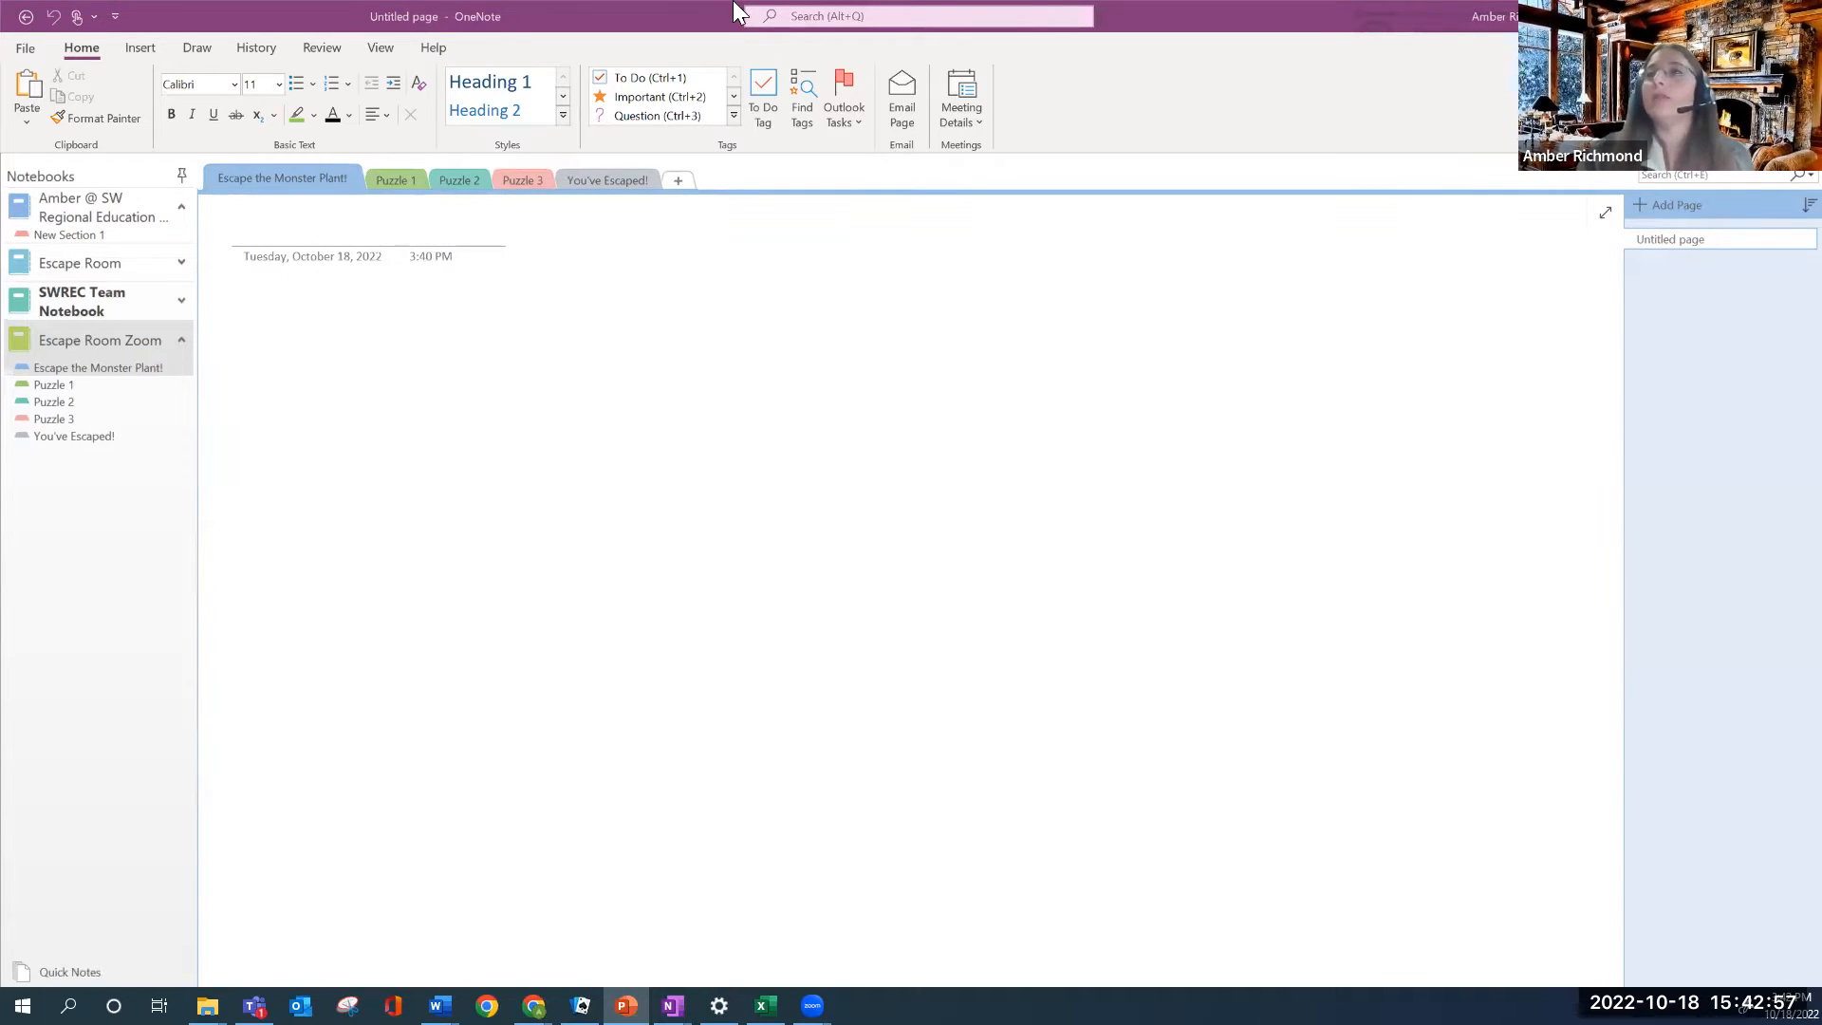
{"action": "left_click", "coordinate": [81, 265]}
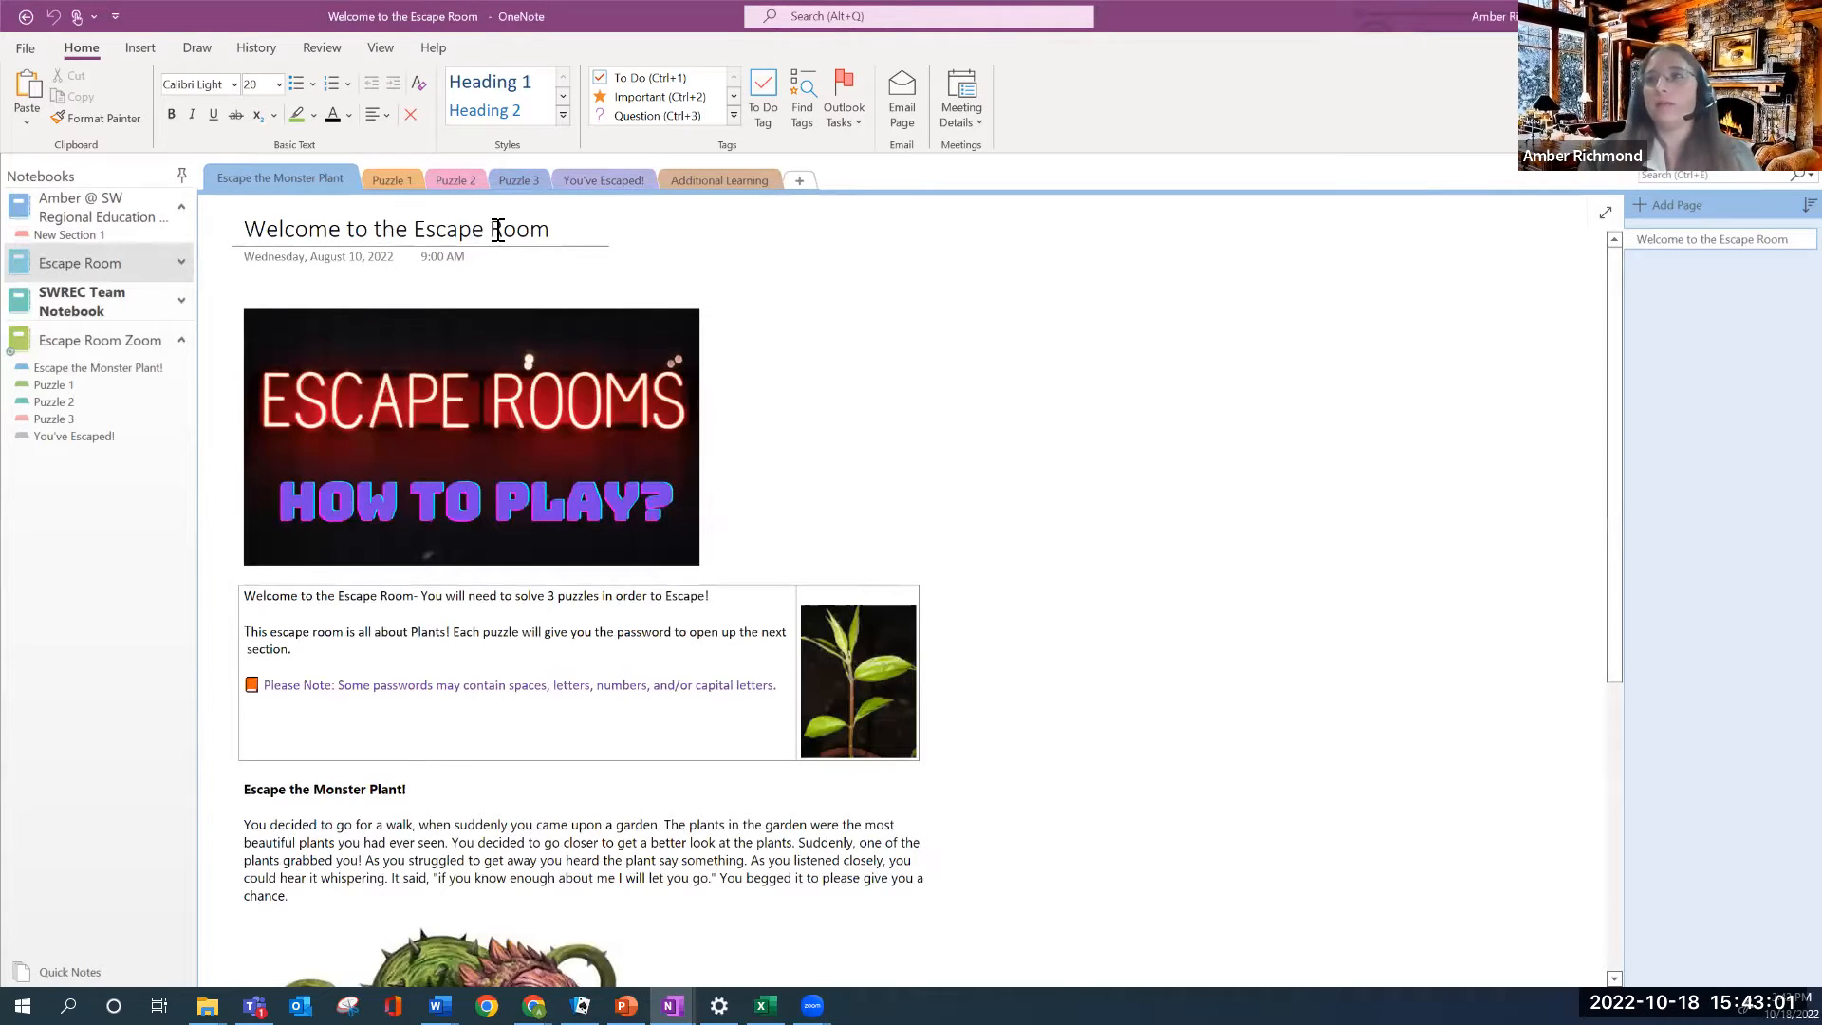
Review the example page's password note, then return to Escape the Monster Plant!
{"action": "scroll", "coordinate": [454, 522], "scroll_direction": "down", "scroll_amount": 3}
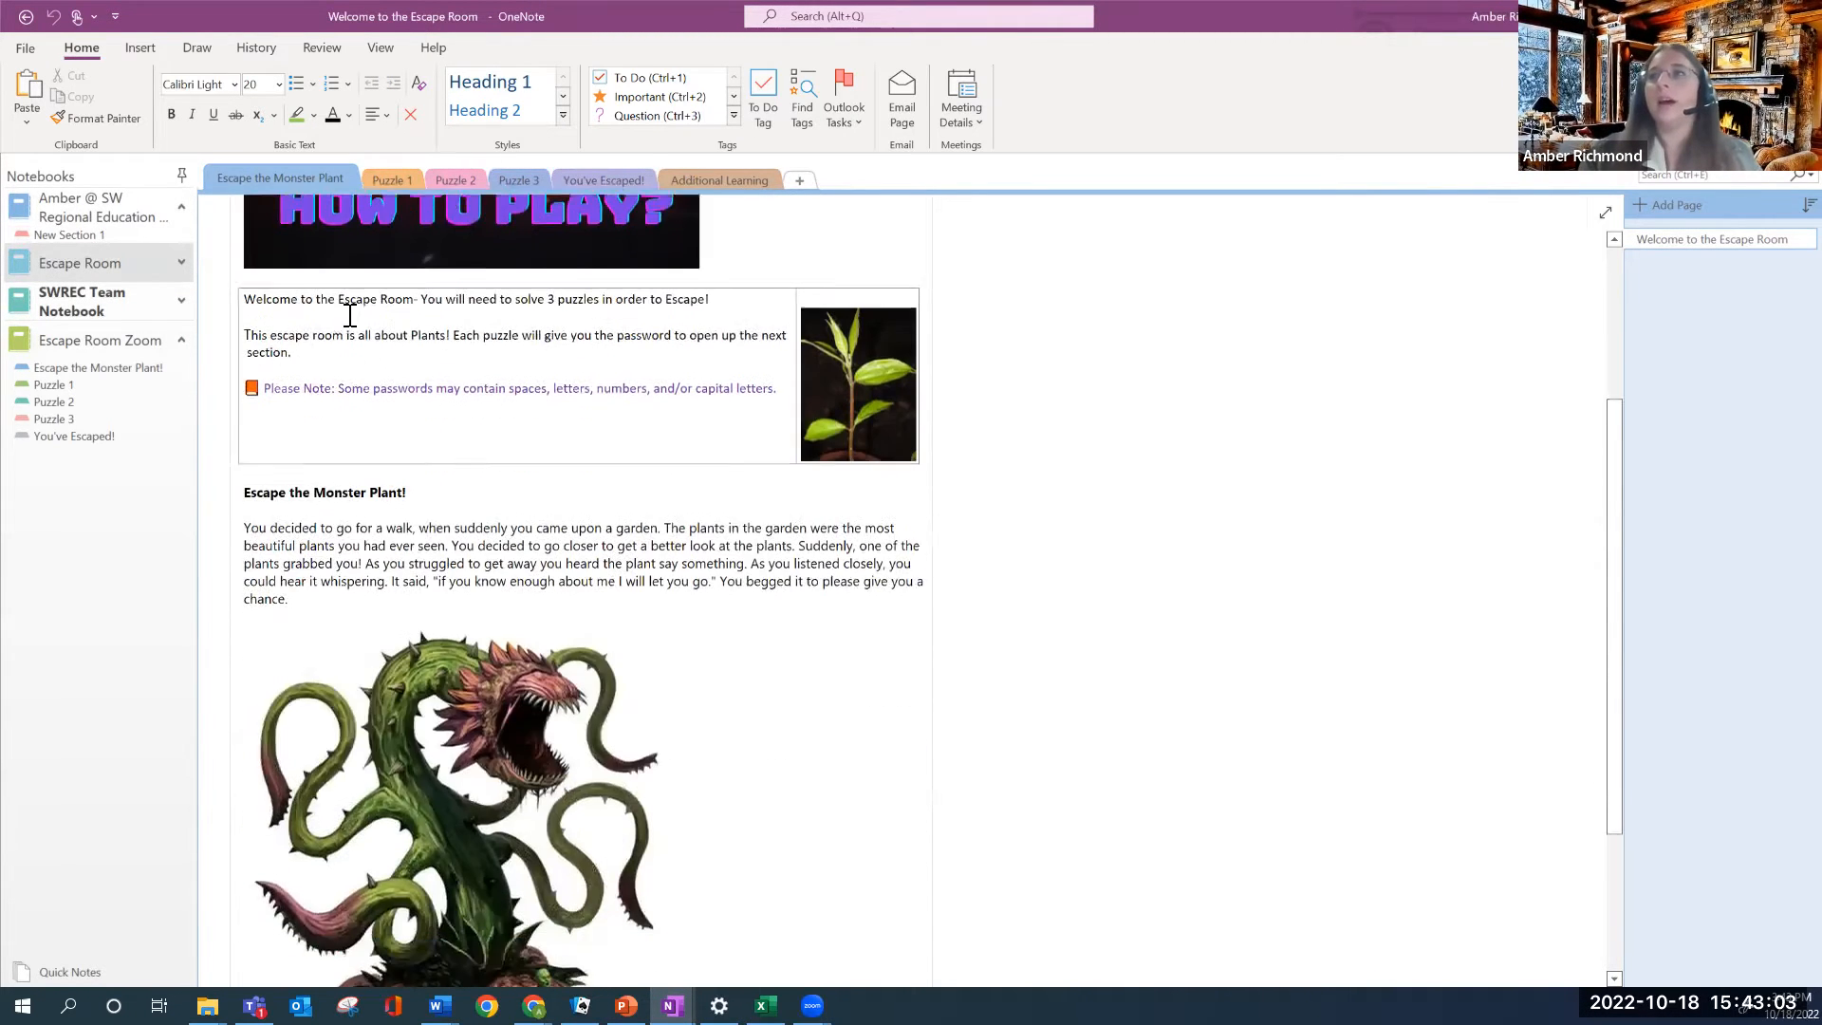
{"action": "scroll", "coordinate": [451, 431], "scroll_direction": "up", "scroll_amount": 2}
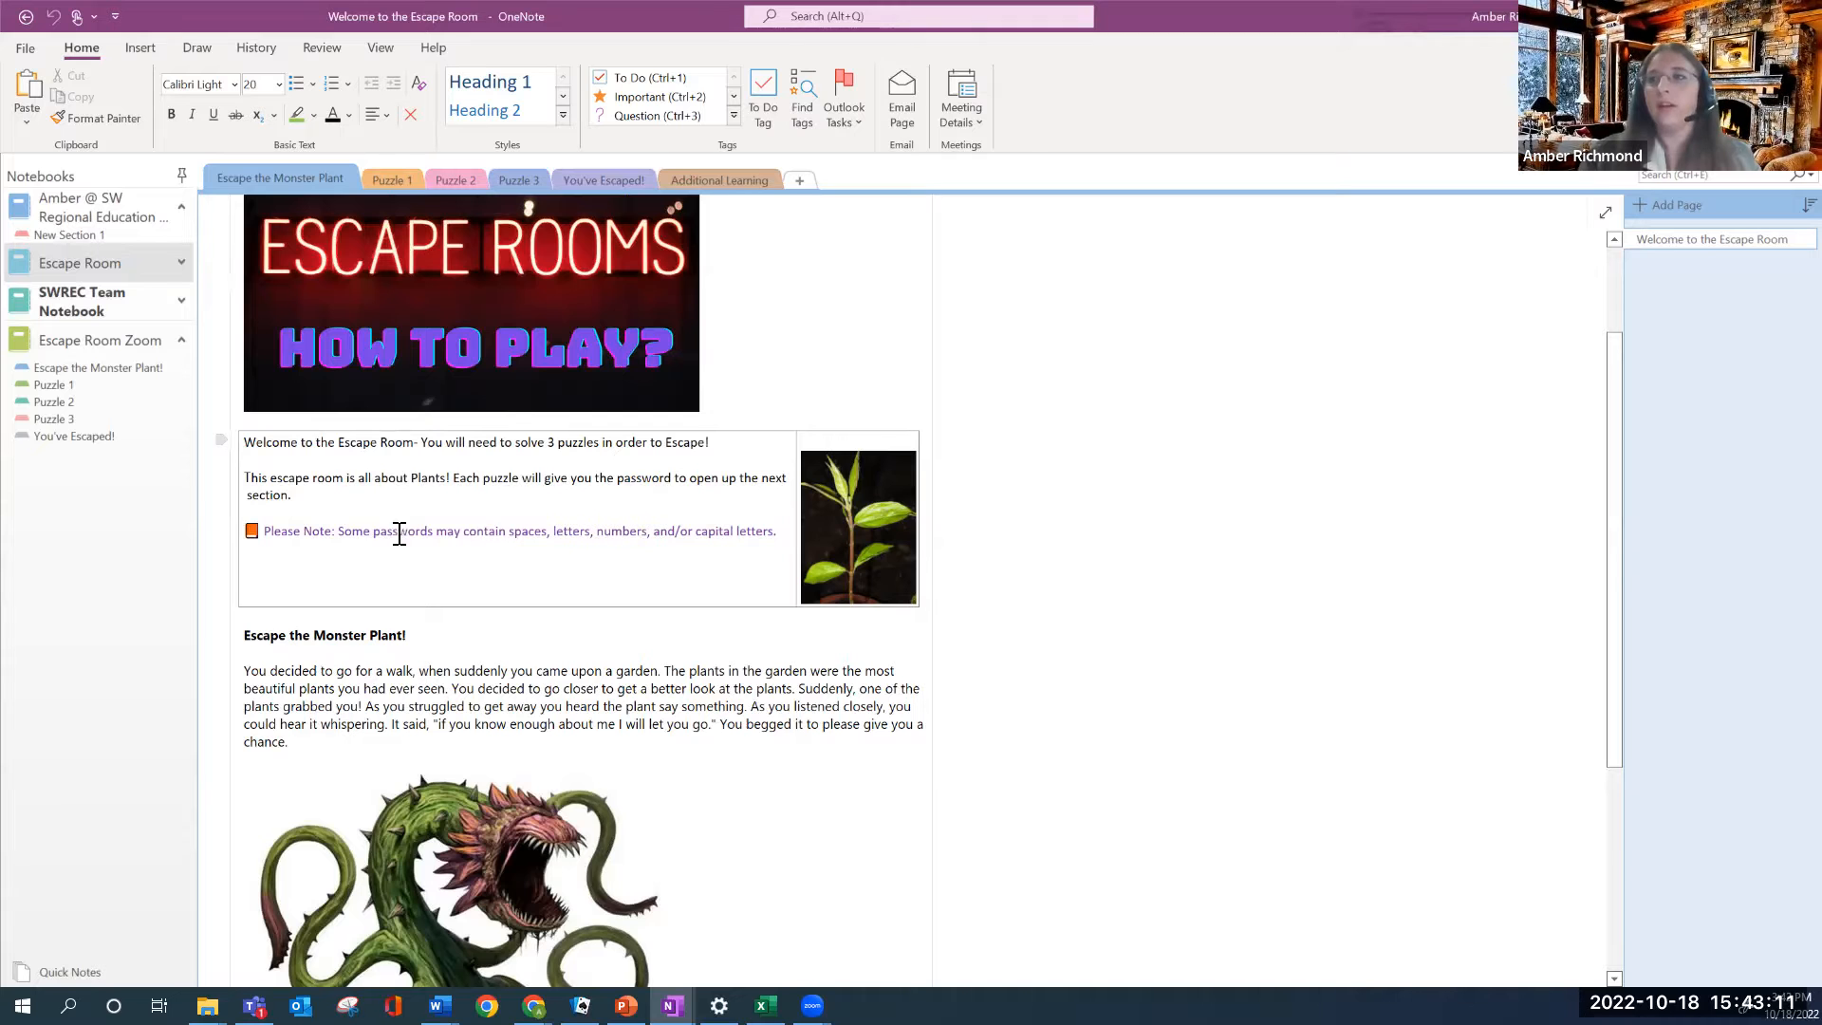
{"action": "left_click_drag", "start_coordinate": [328, 531], "coordinate": [732, 529]}
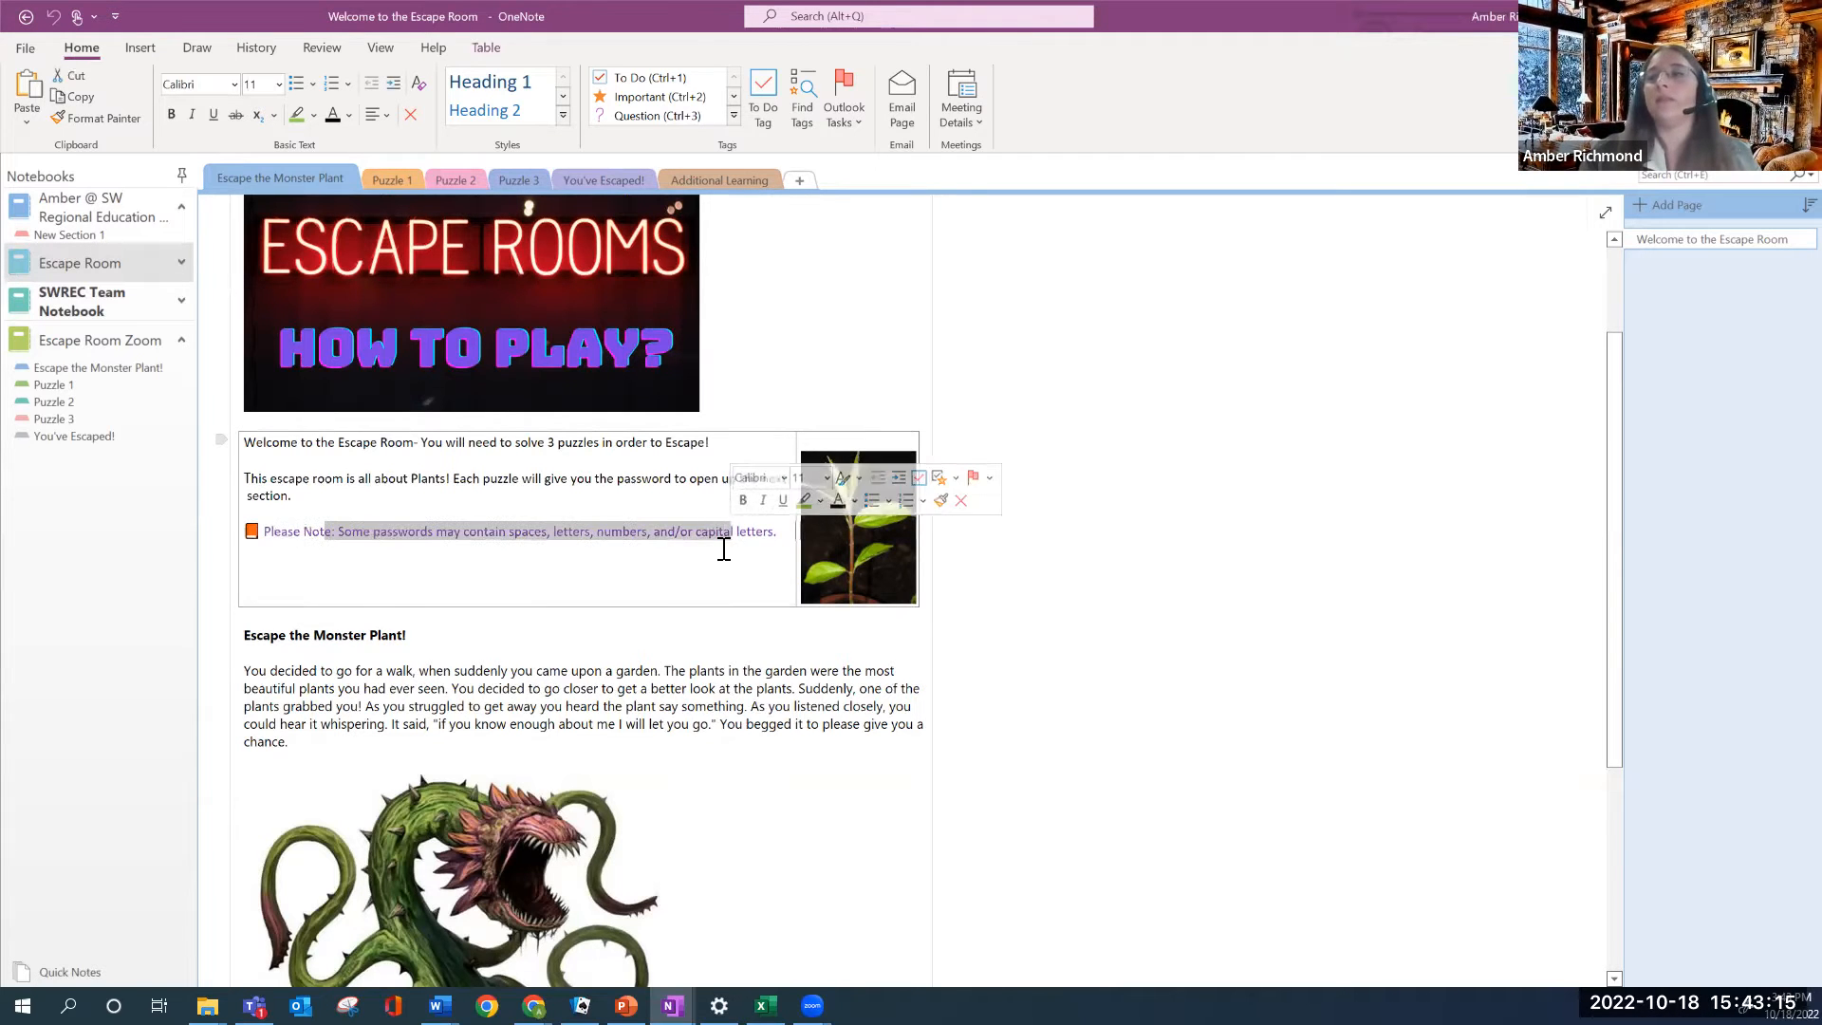
{"action": "scroll", "coordinate": [722, 551], "scroll_direction": "down", "scroll_amount": 2}
{"action": "scroll", "coordinate": [424, 459], "scroll_direction": "down", "scroll_amount": 4}
{"action": "scroll", "coordinate": [493, 471], "scroll_direction": "up", "scroll_amount": 4}
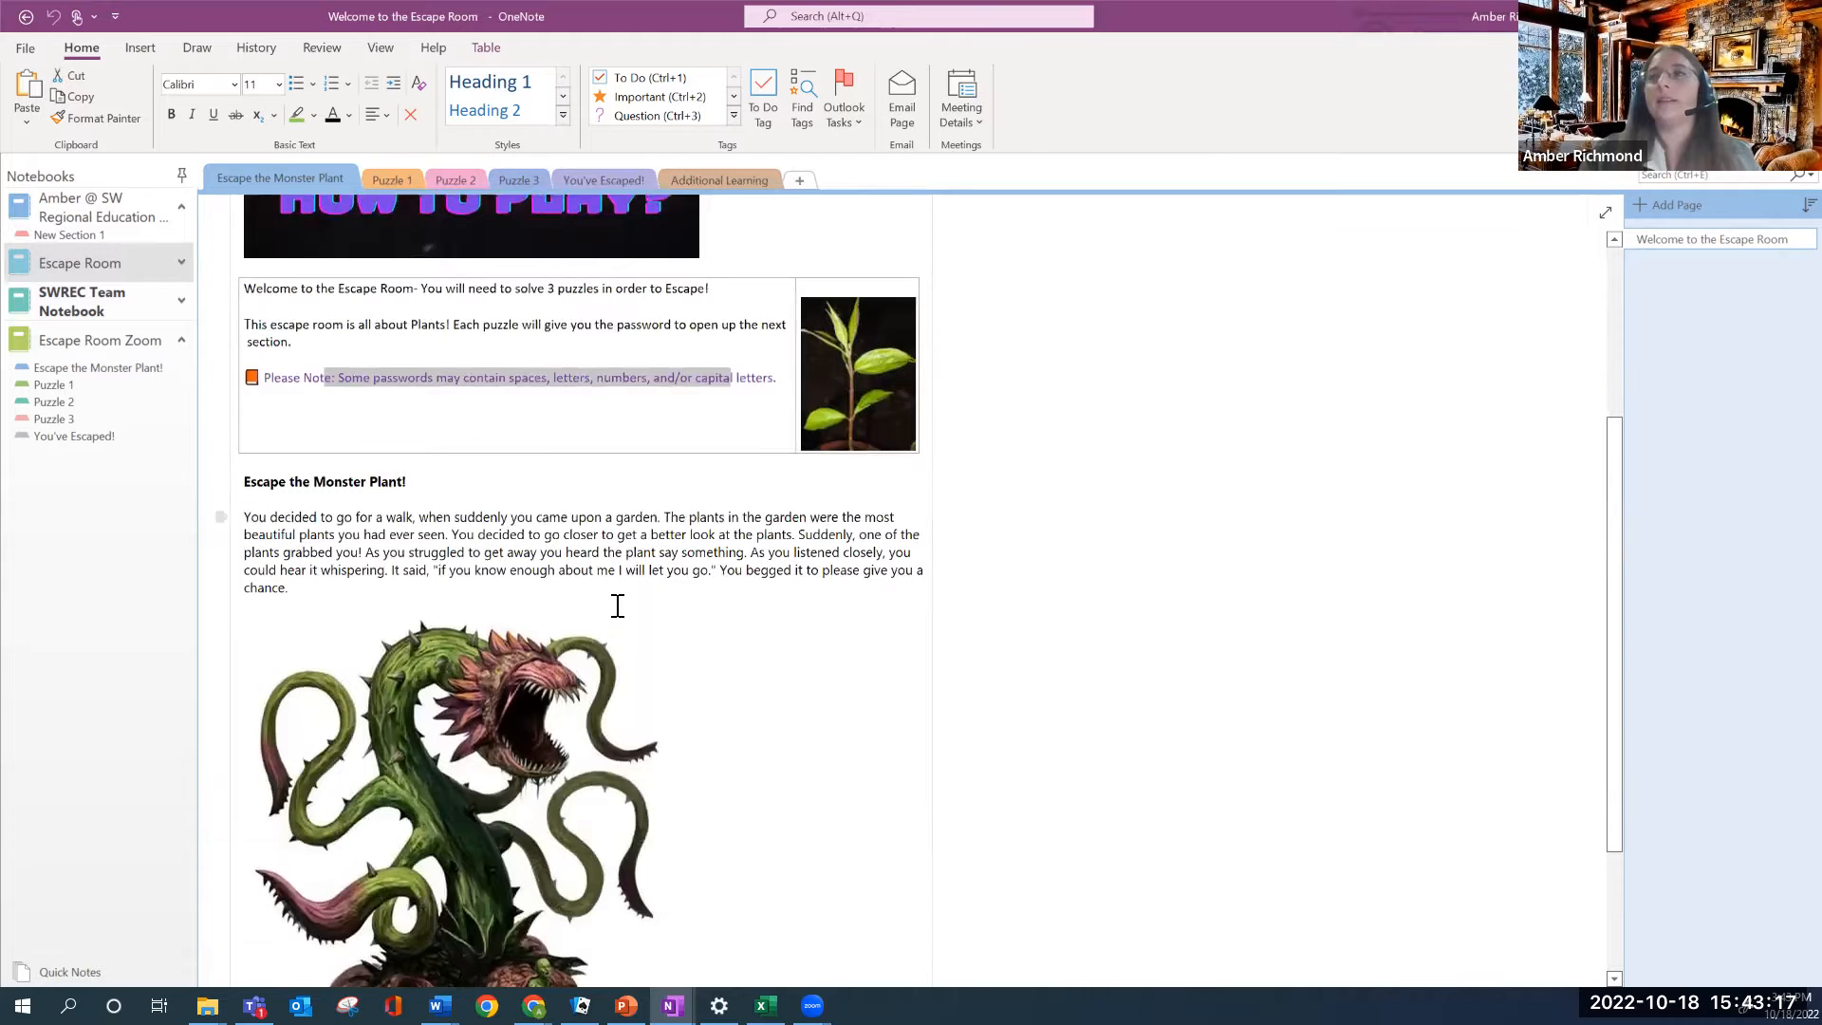
{"action": "scroll", "coordinate": [503, 742], "scroll_direction": "up", "scroll_amount": 3}
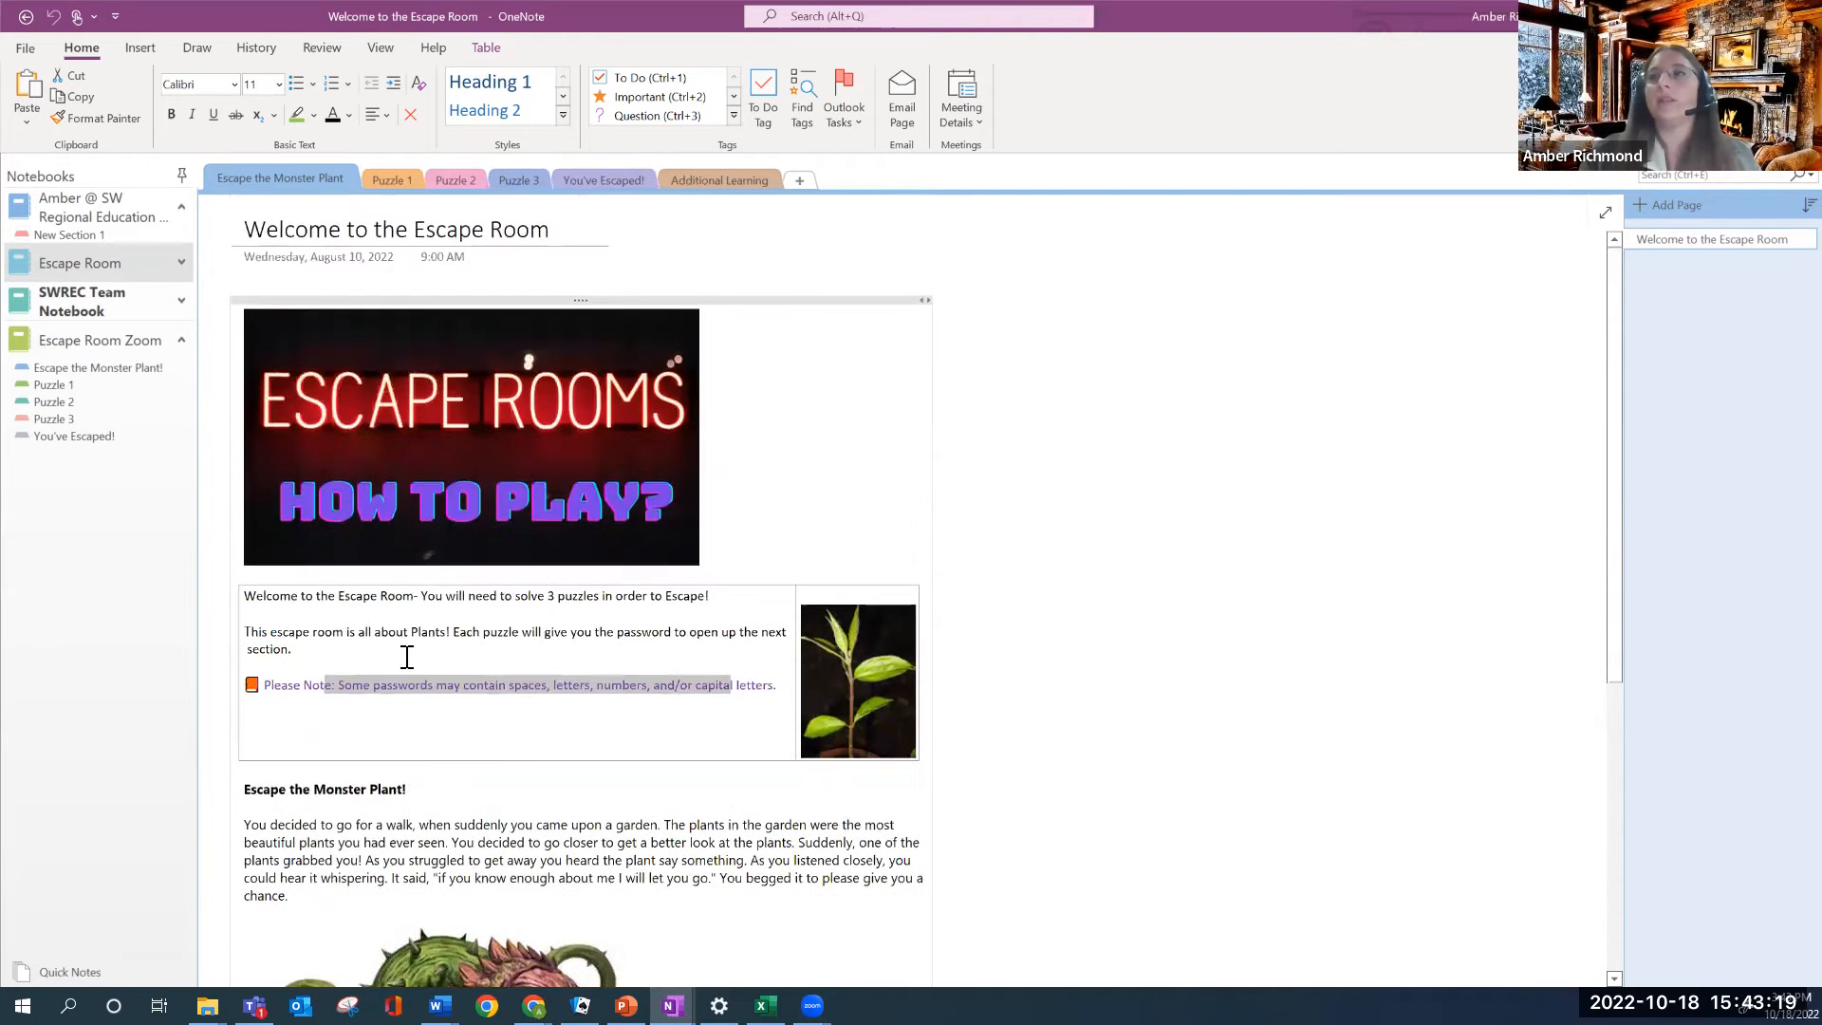
{"action": "left_click", "coordinate": [57, 366]}
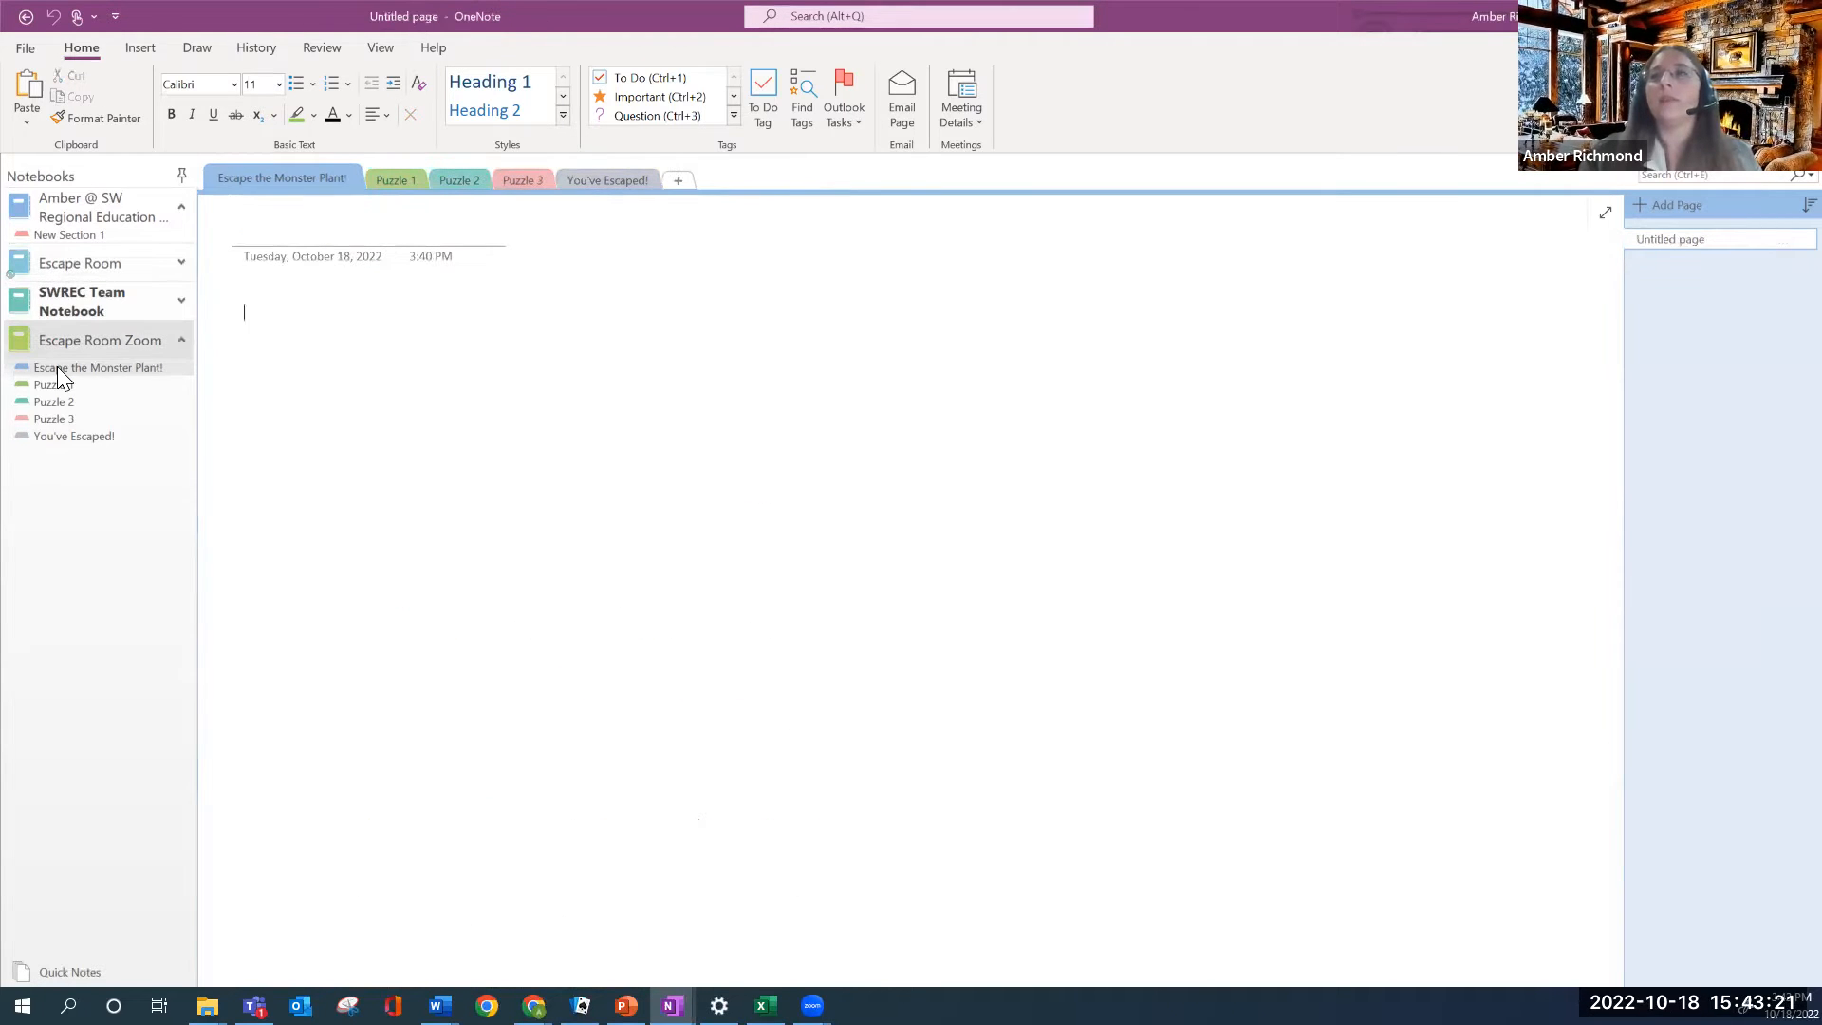
Title the page 'Welcome to the Escape Room'
{"action": "left_click", "coordinate": [267, 236]}
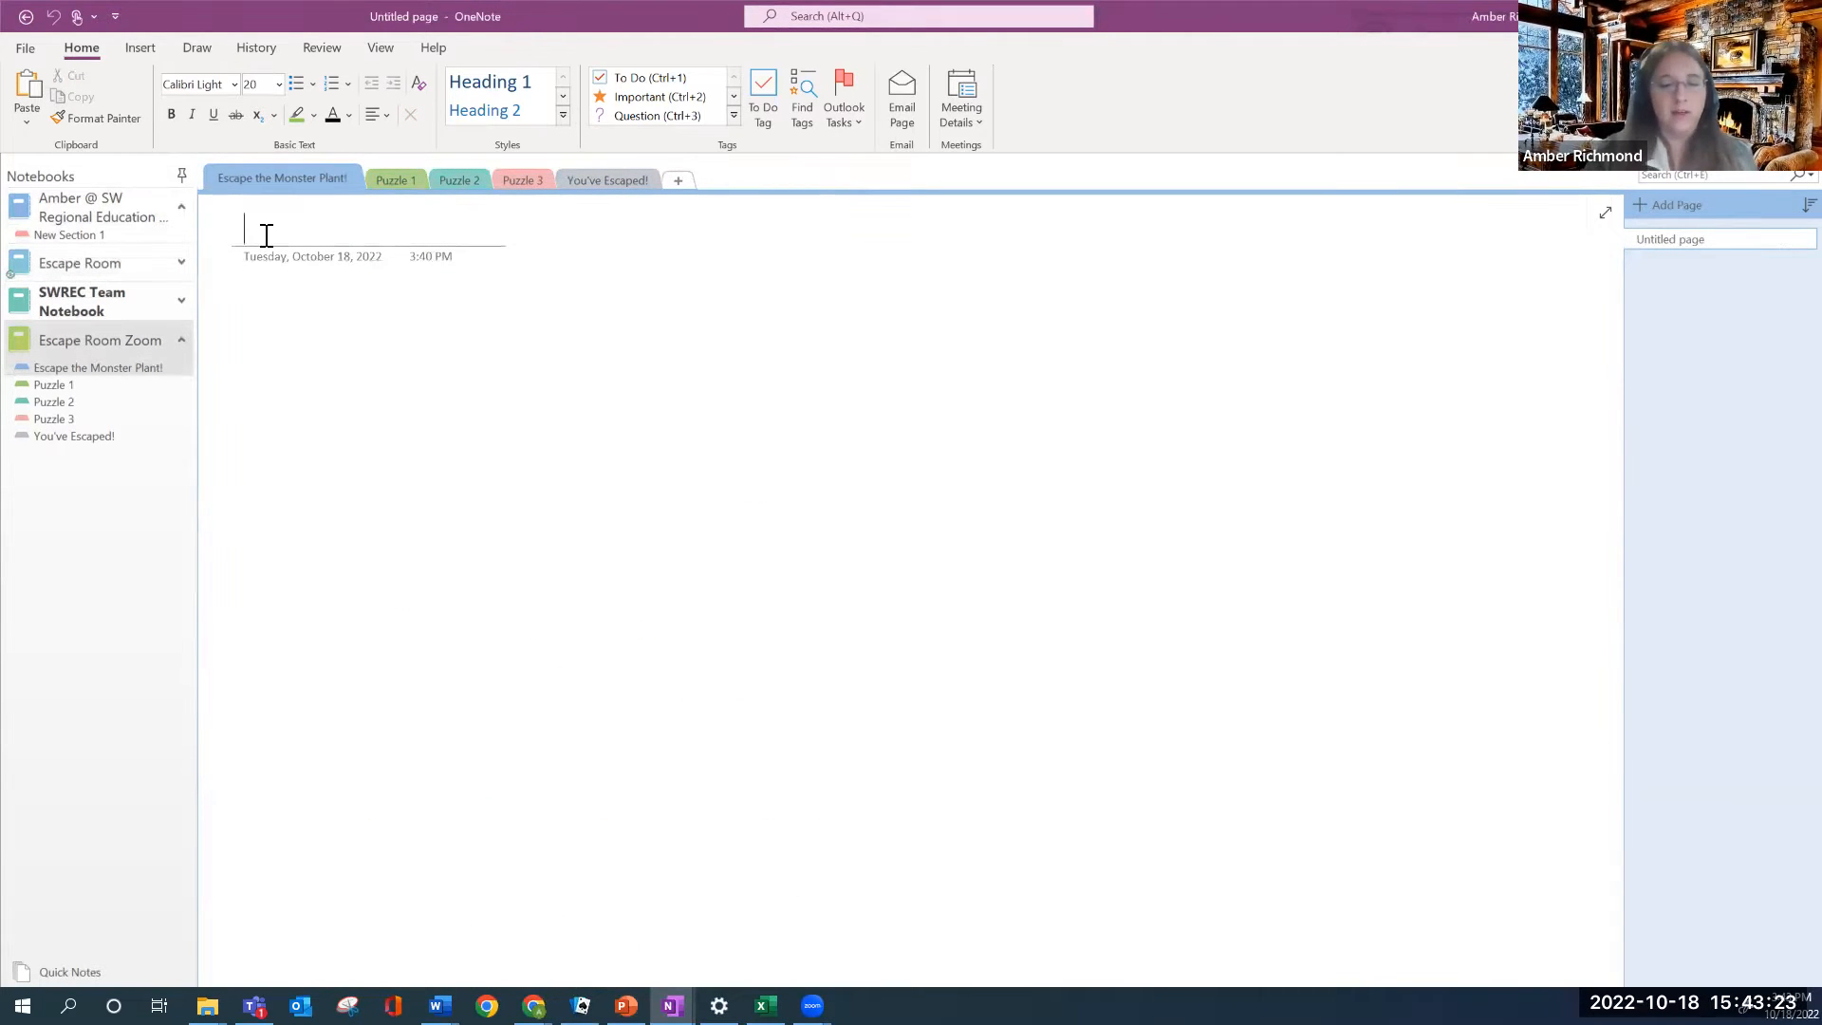
{"action": "type", "text": "We"}
{"action": "type", "text": "come"}
{"action": "key", "text": "BackSpace"}
{"action": "key", "text": "BackSpace"}
{"action": "key", "text": "BackSpace"}
{"action": "key", "text": "BackSpace"}
{"action": "key", "text": "BackSpace"}
{"action": "type", "text": "lcome to the E"}
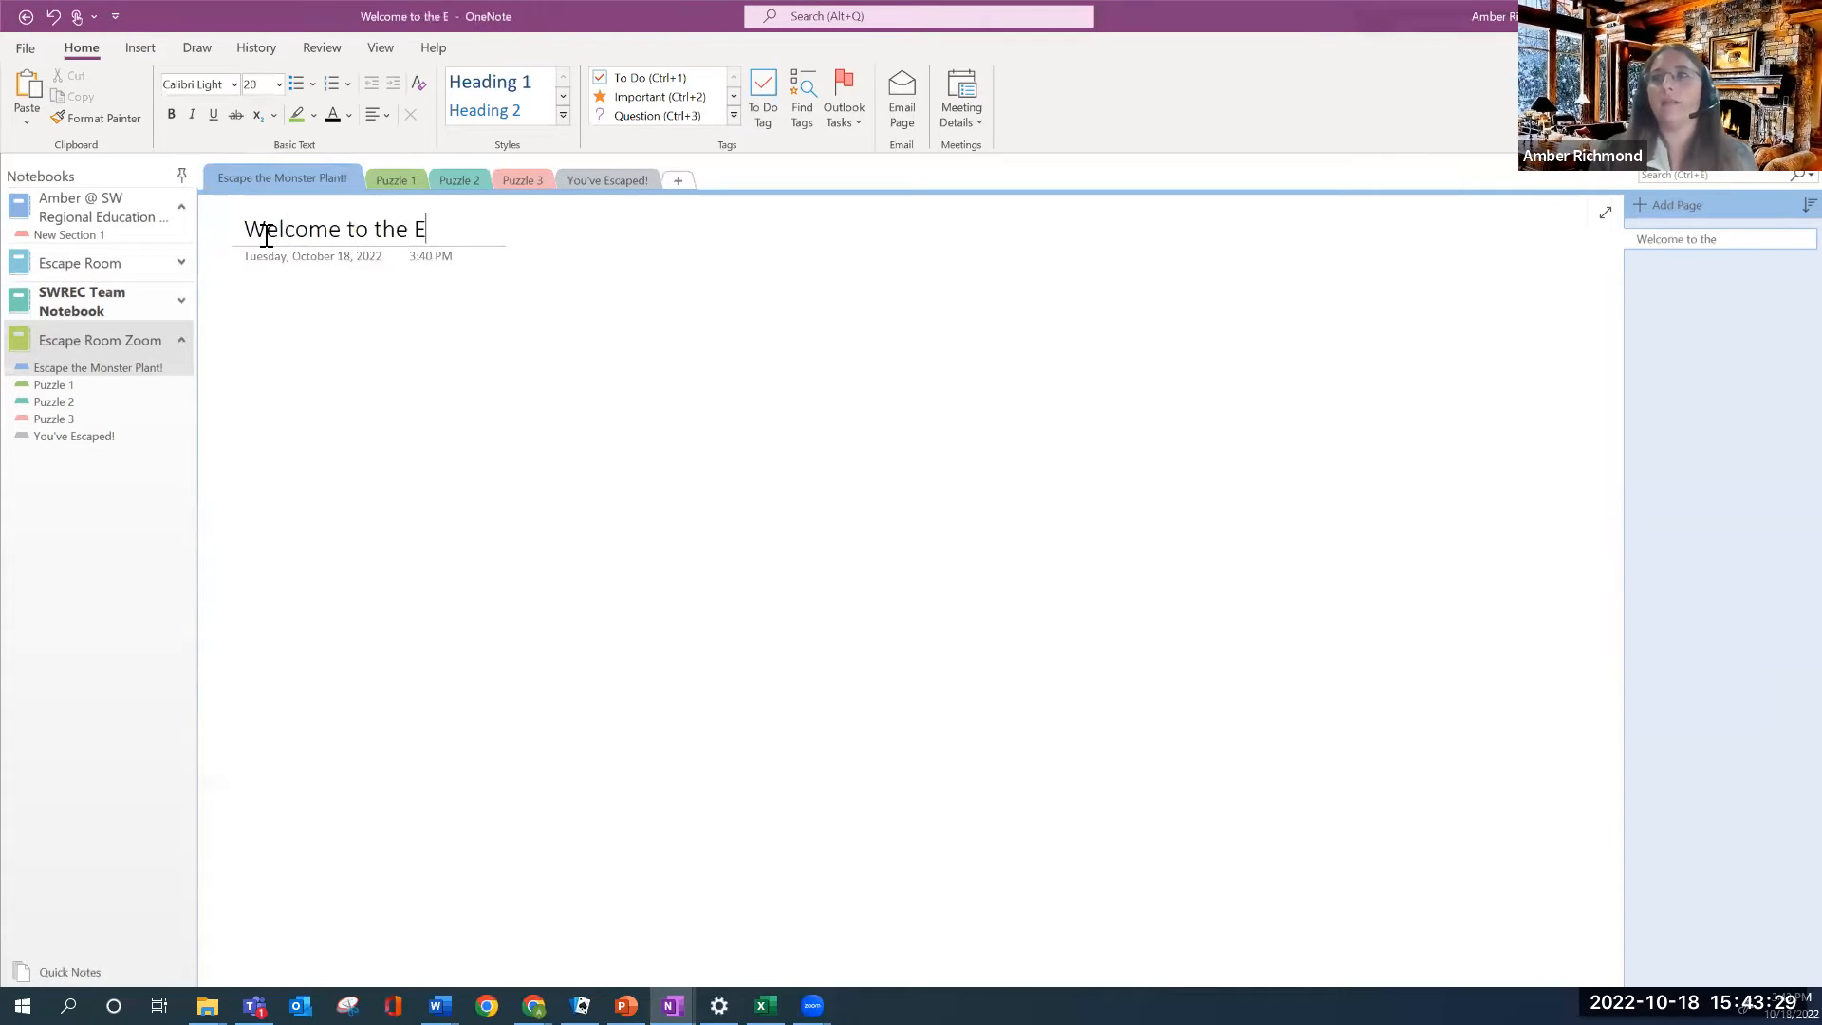
{"action": "type", "text": "scape Room"}
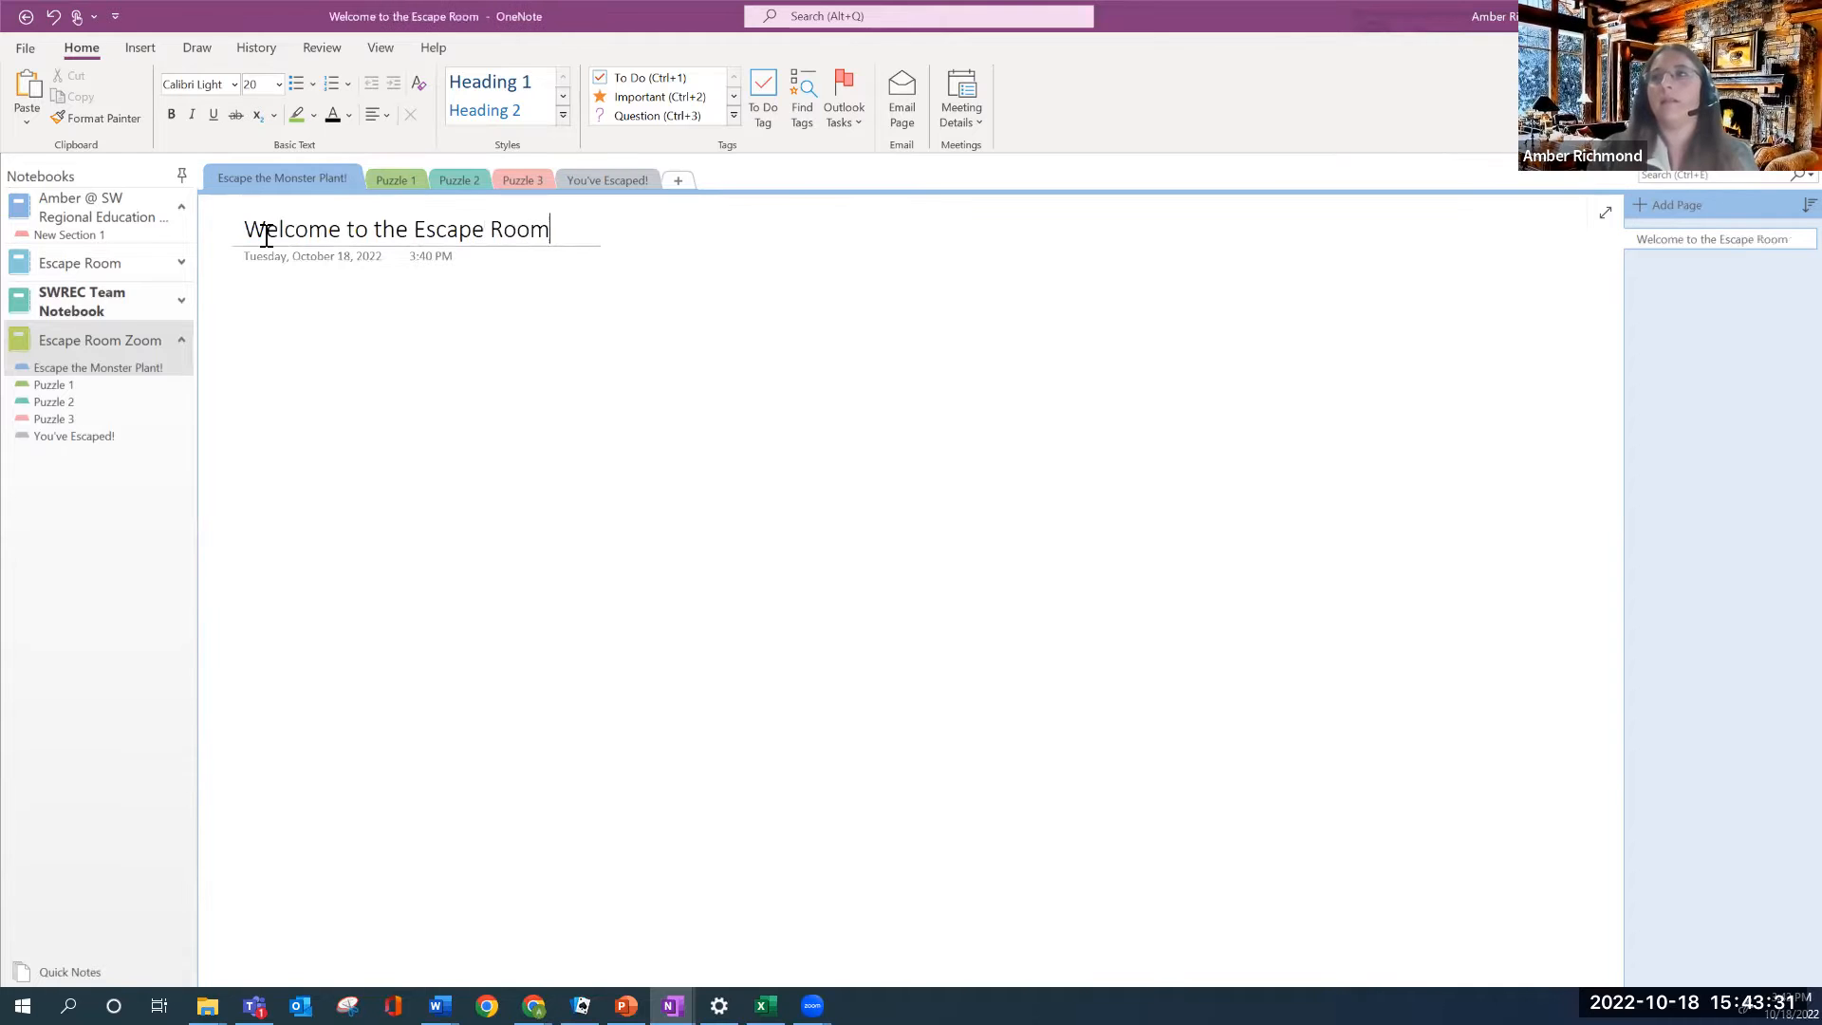
{"action": "key", "text": "Return"}
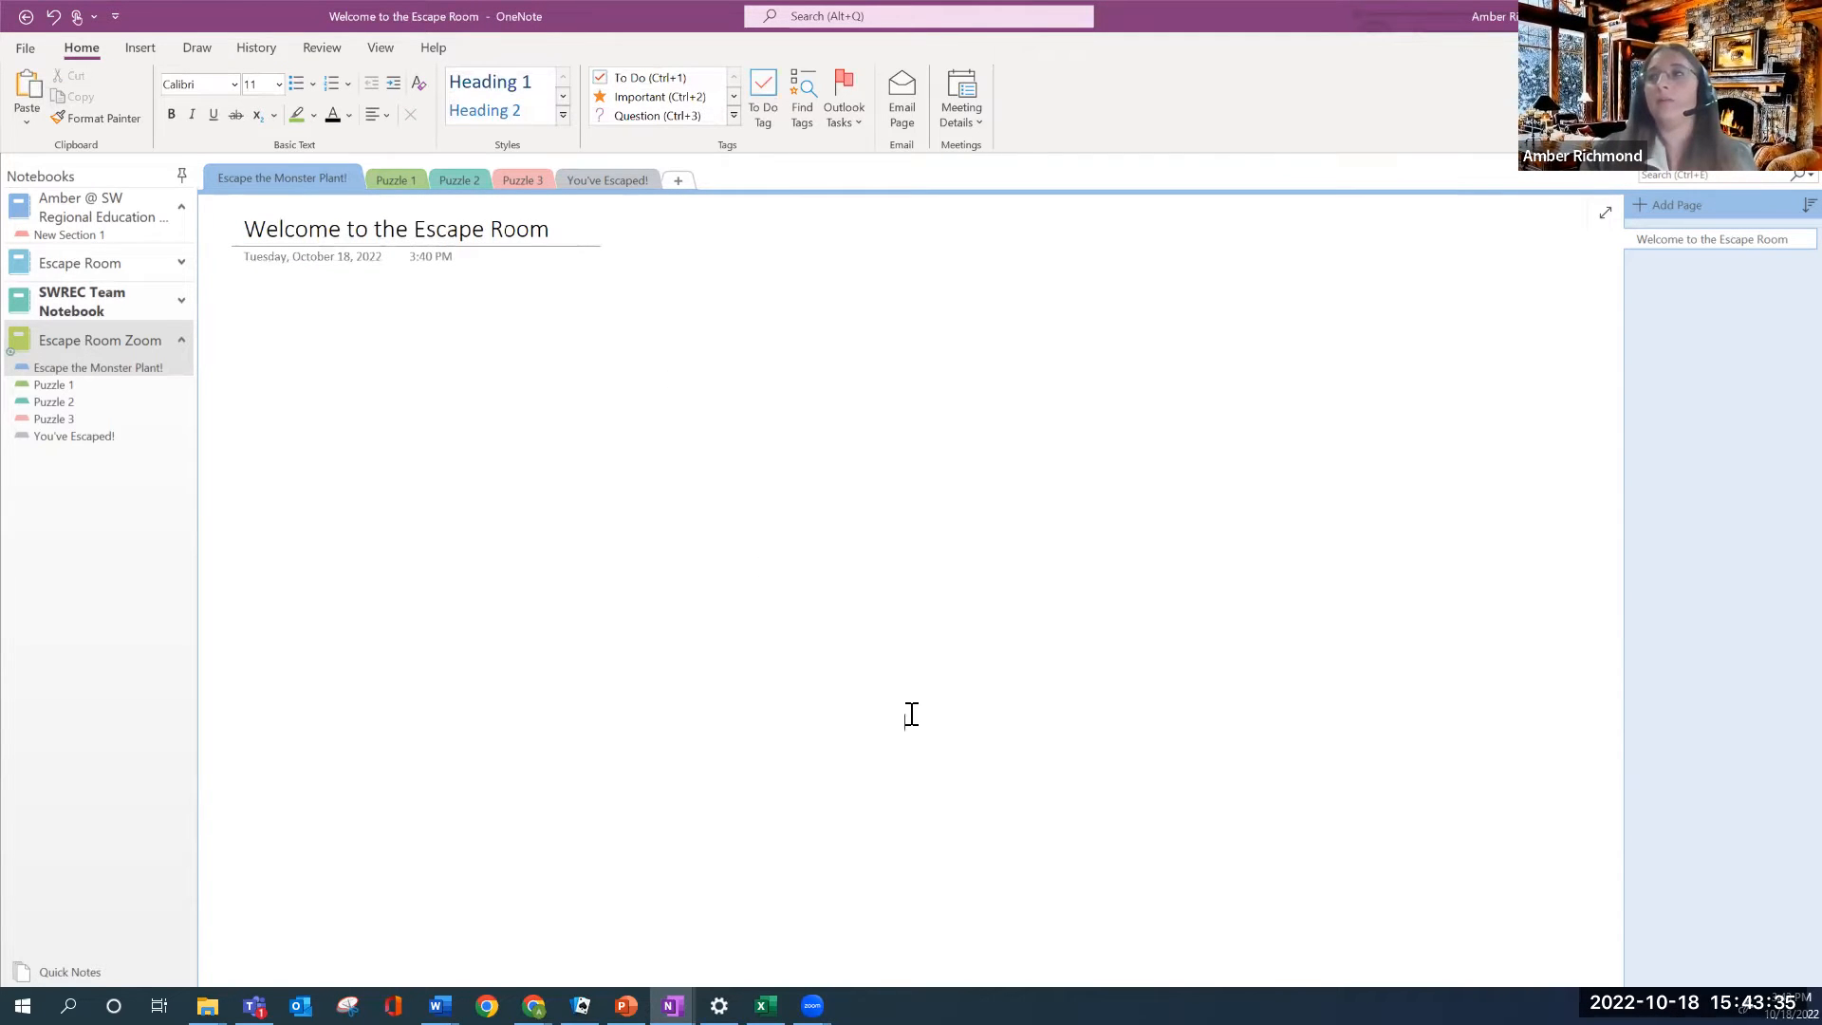
Undo a stray test note and start the body with 'Directions:'
{"action": "left_click", "coordinate": [903, 493]}
{"action": "type", "text": "df"}
{"action": "key", "text": "ctrl+z"}
{"action": "left_click", "coordinate": [249, 296]}
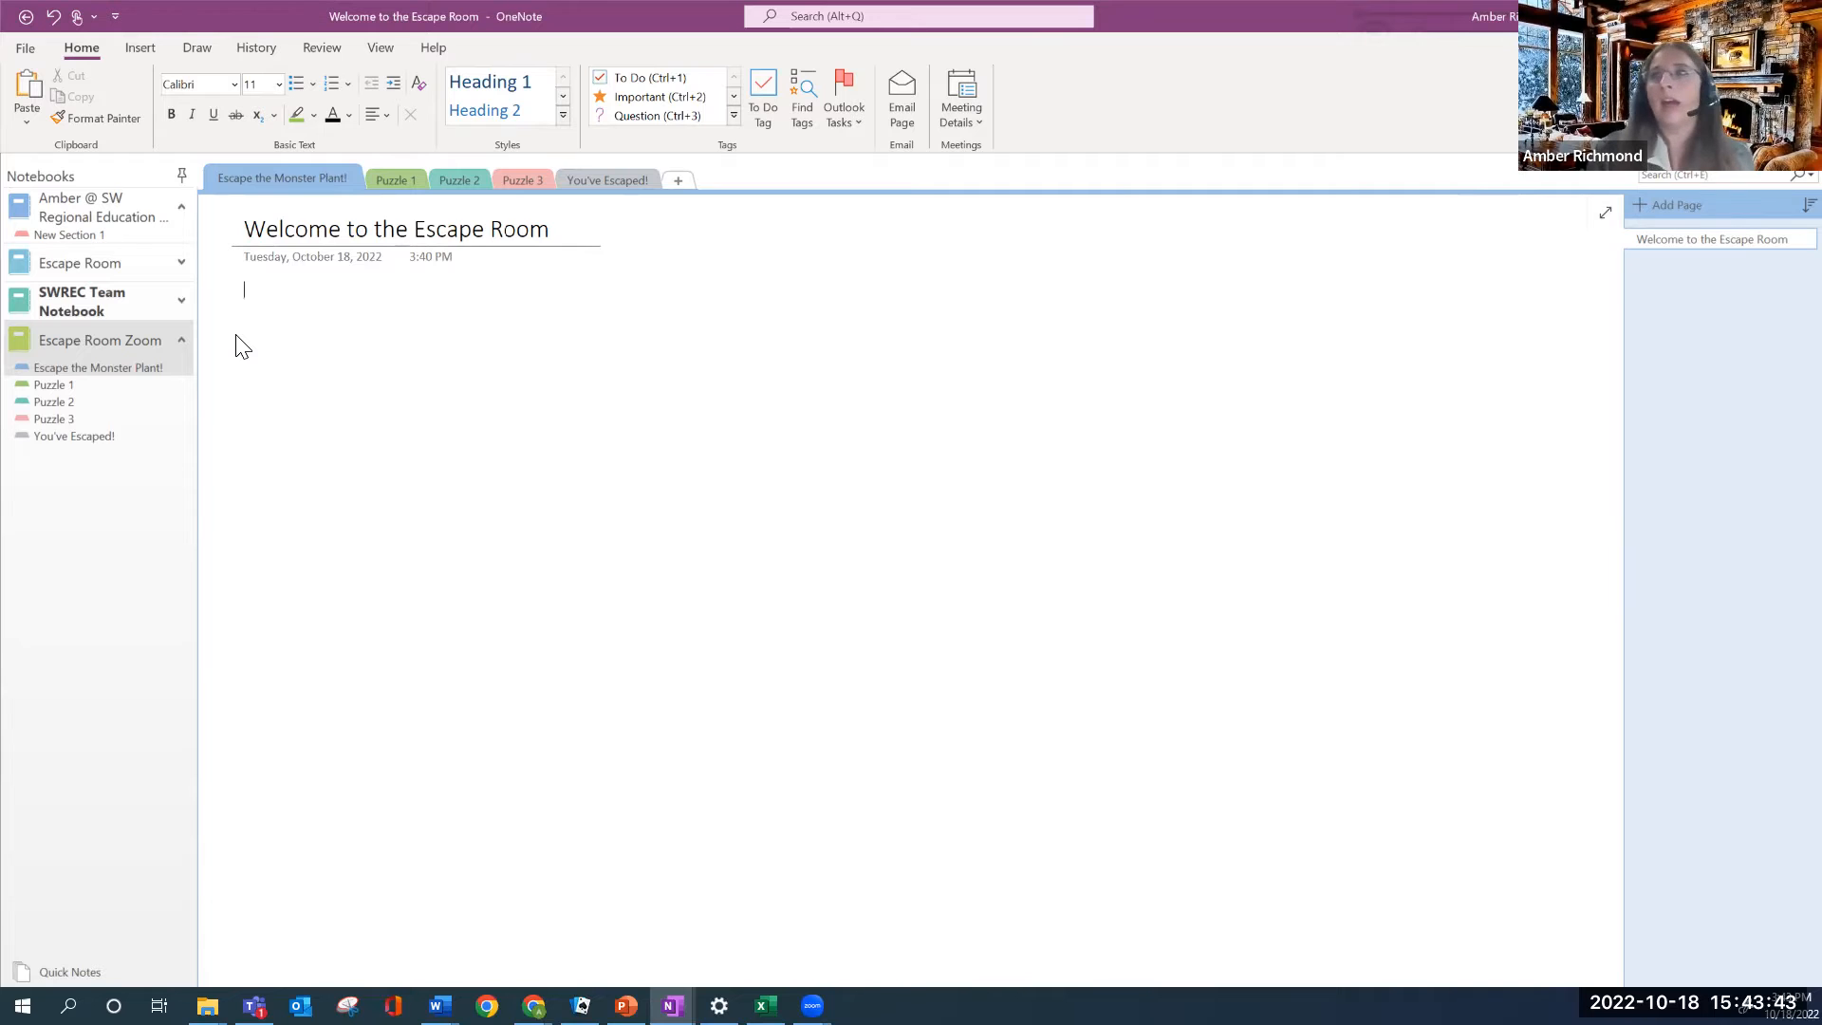
{"action": "type", "text": "Directions"}
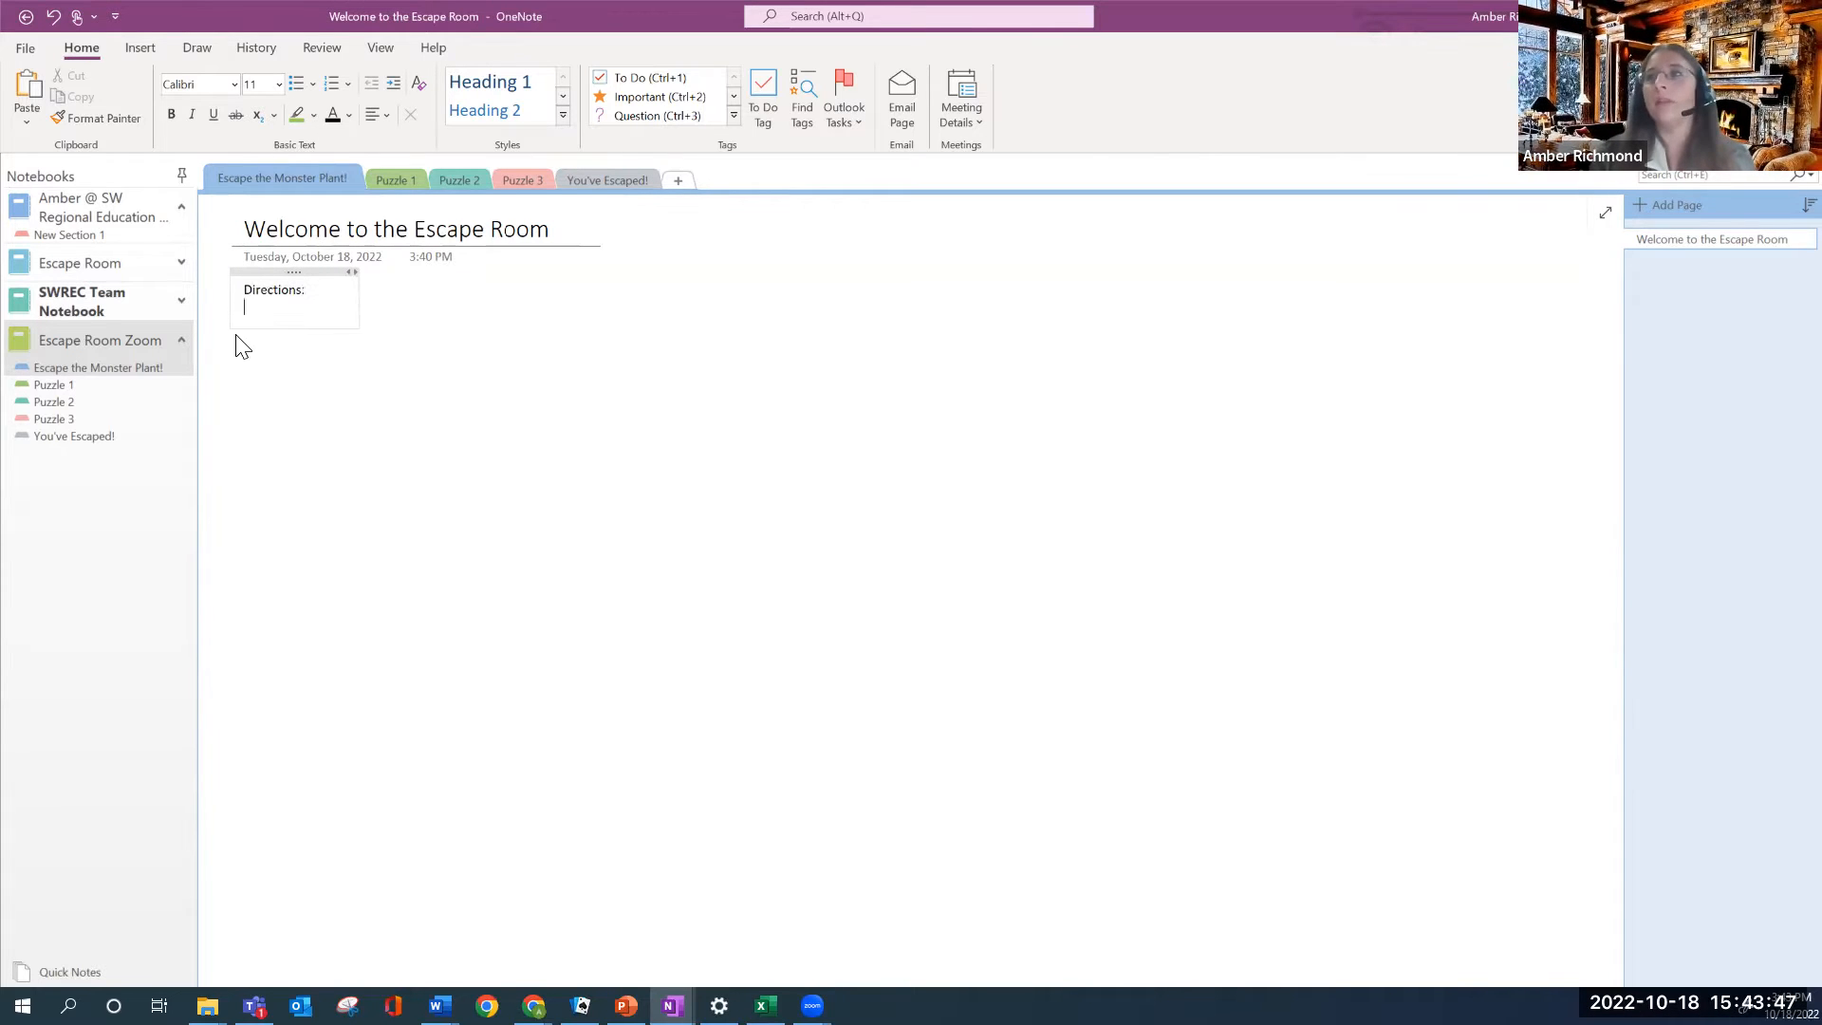
{"action": "type", "text": ":"}
Replace the stray letter so the second label reads 'Story:', then start an empty line below it
{"action": "right_click", "coordinate": [240, 345]}
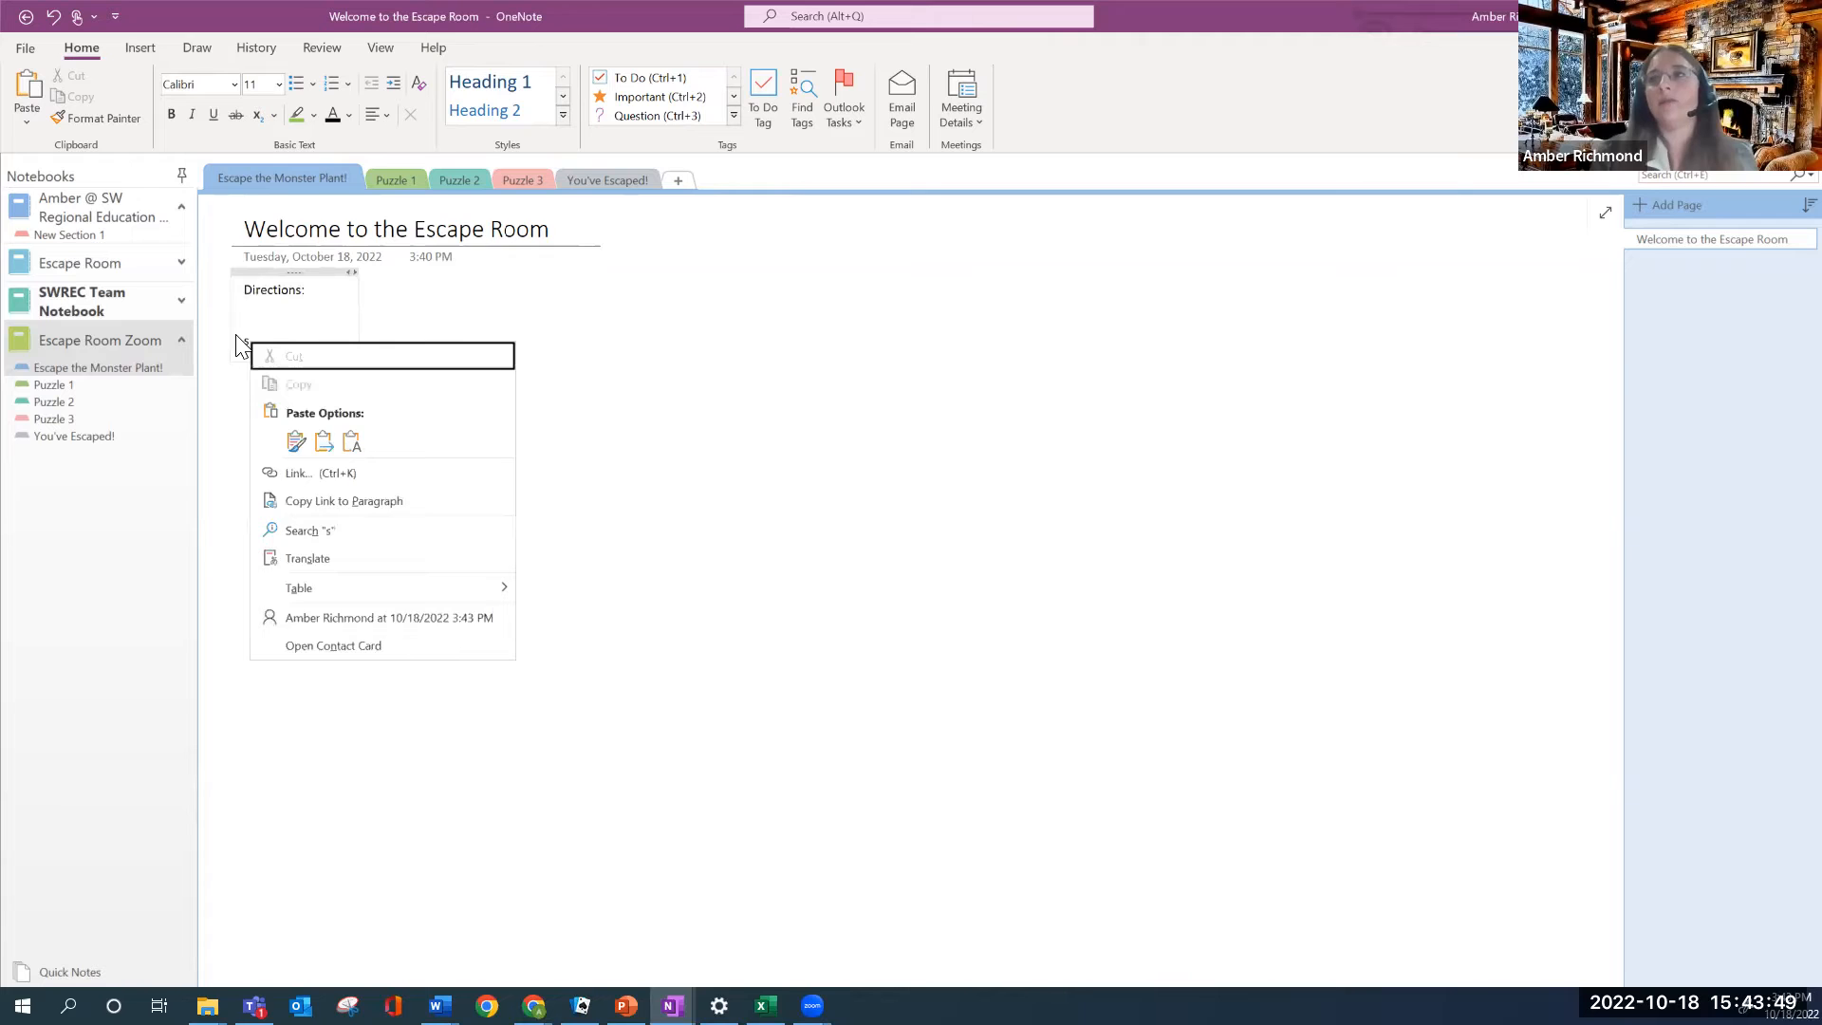
{"action": "left_click", "coordinate": [241, 332]}
{"action": "left_click_drag", "start_coordinate": [256, 344], "coordinate": [224, 347]}
{"action": "type", "text": "Story:"}
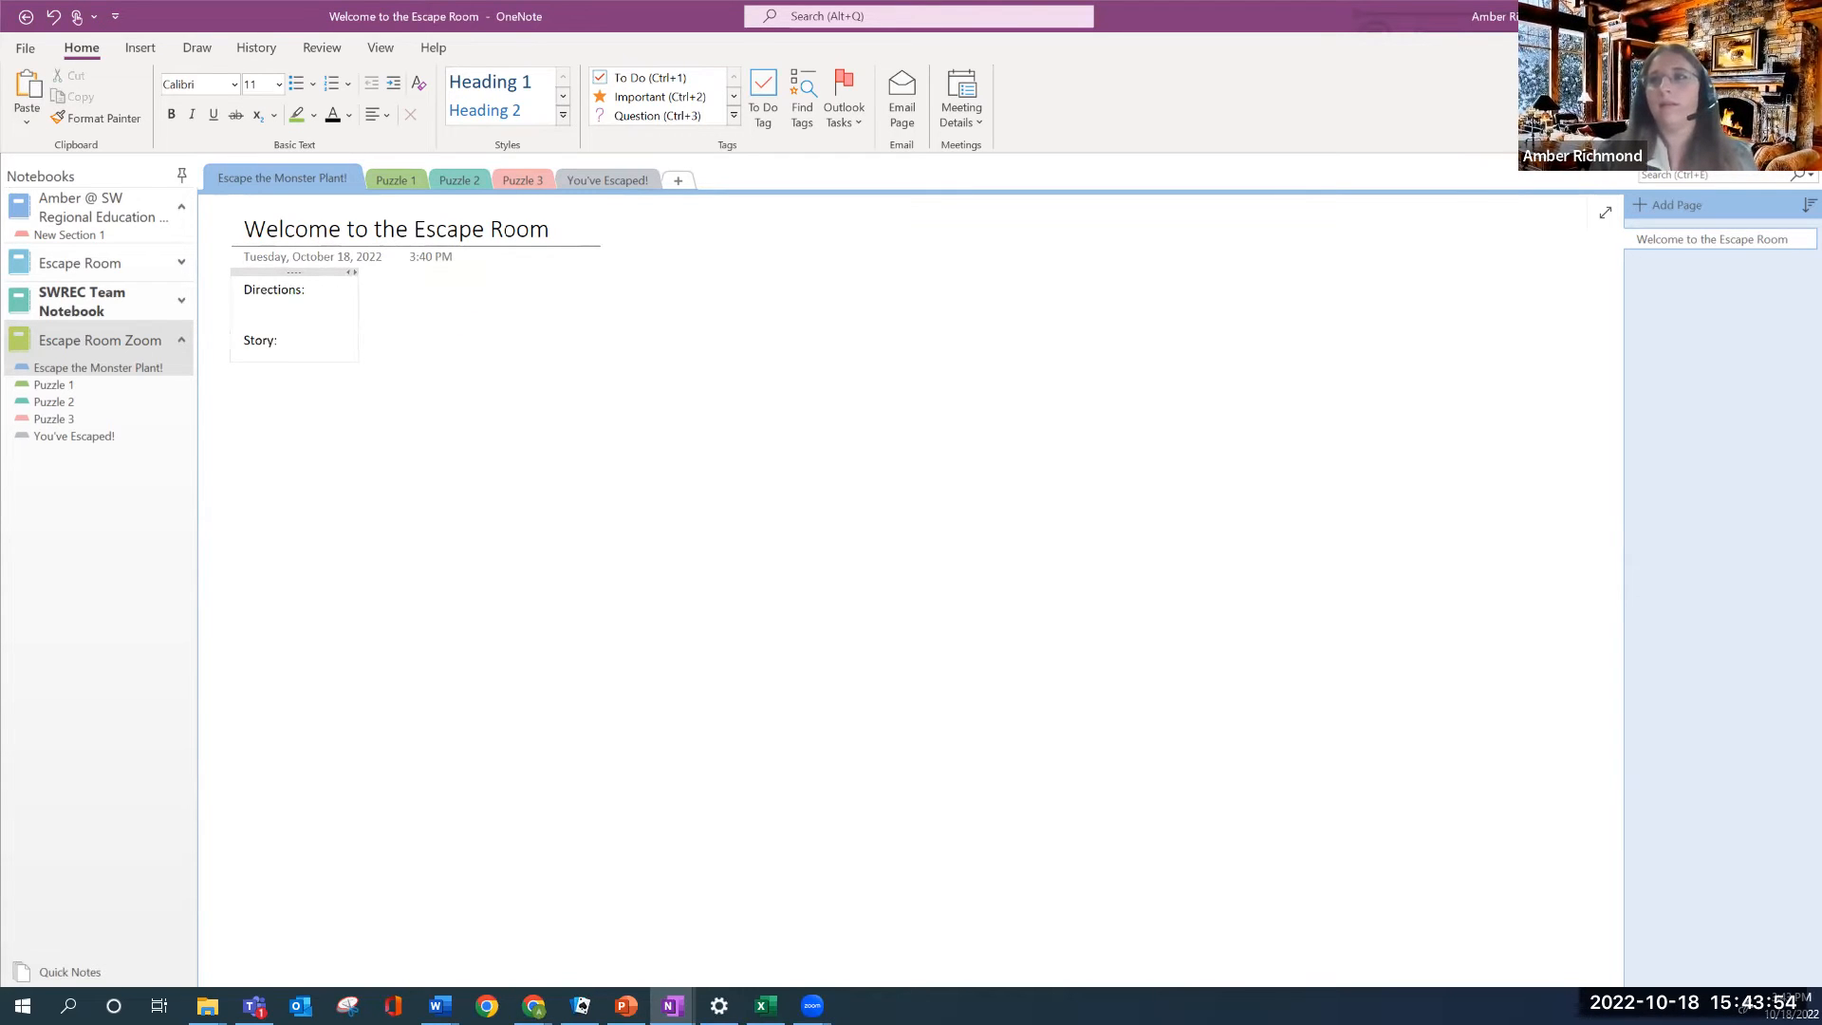
{"action": "key", "text": "Return"}
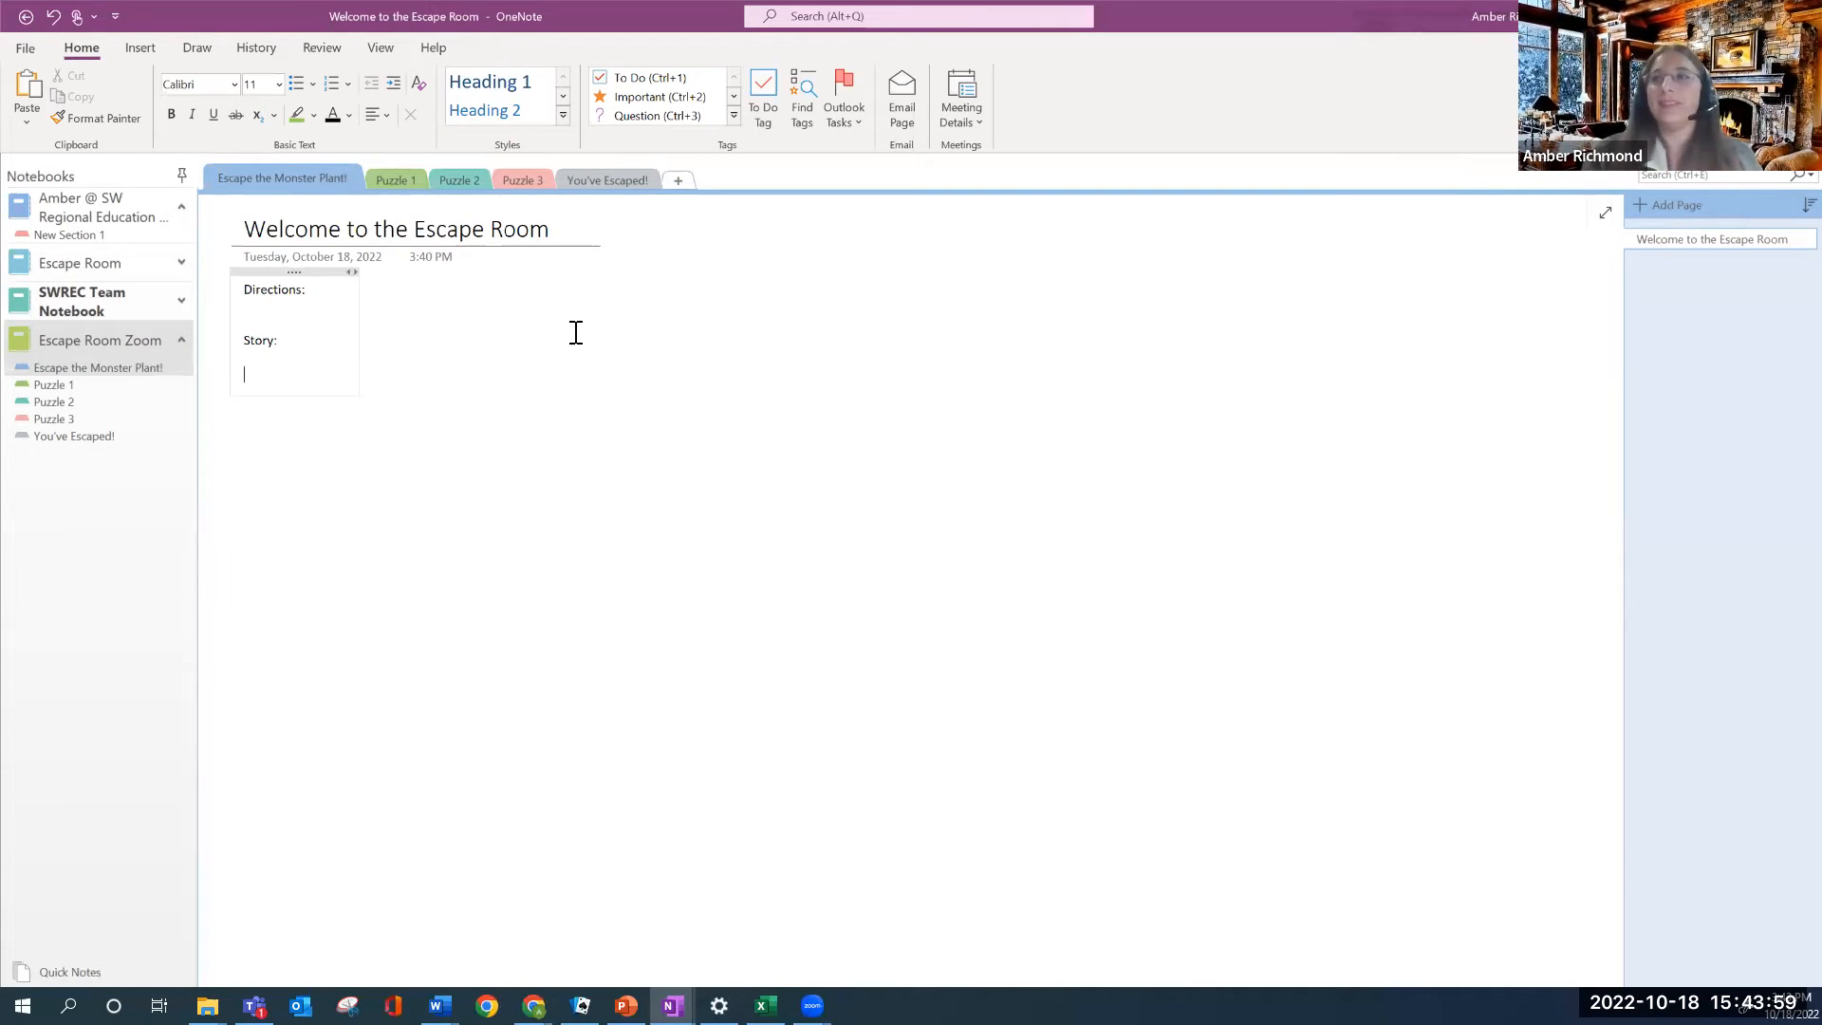
Insert the 'monster 1' picture from the Desktop below the Story: label
{"action": "left_click", "coordinate": [144, 49]}
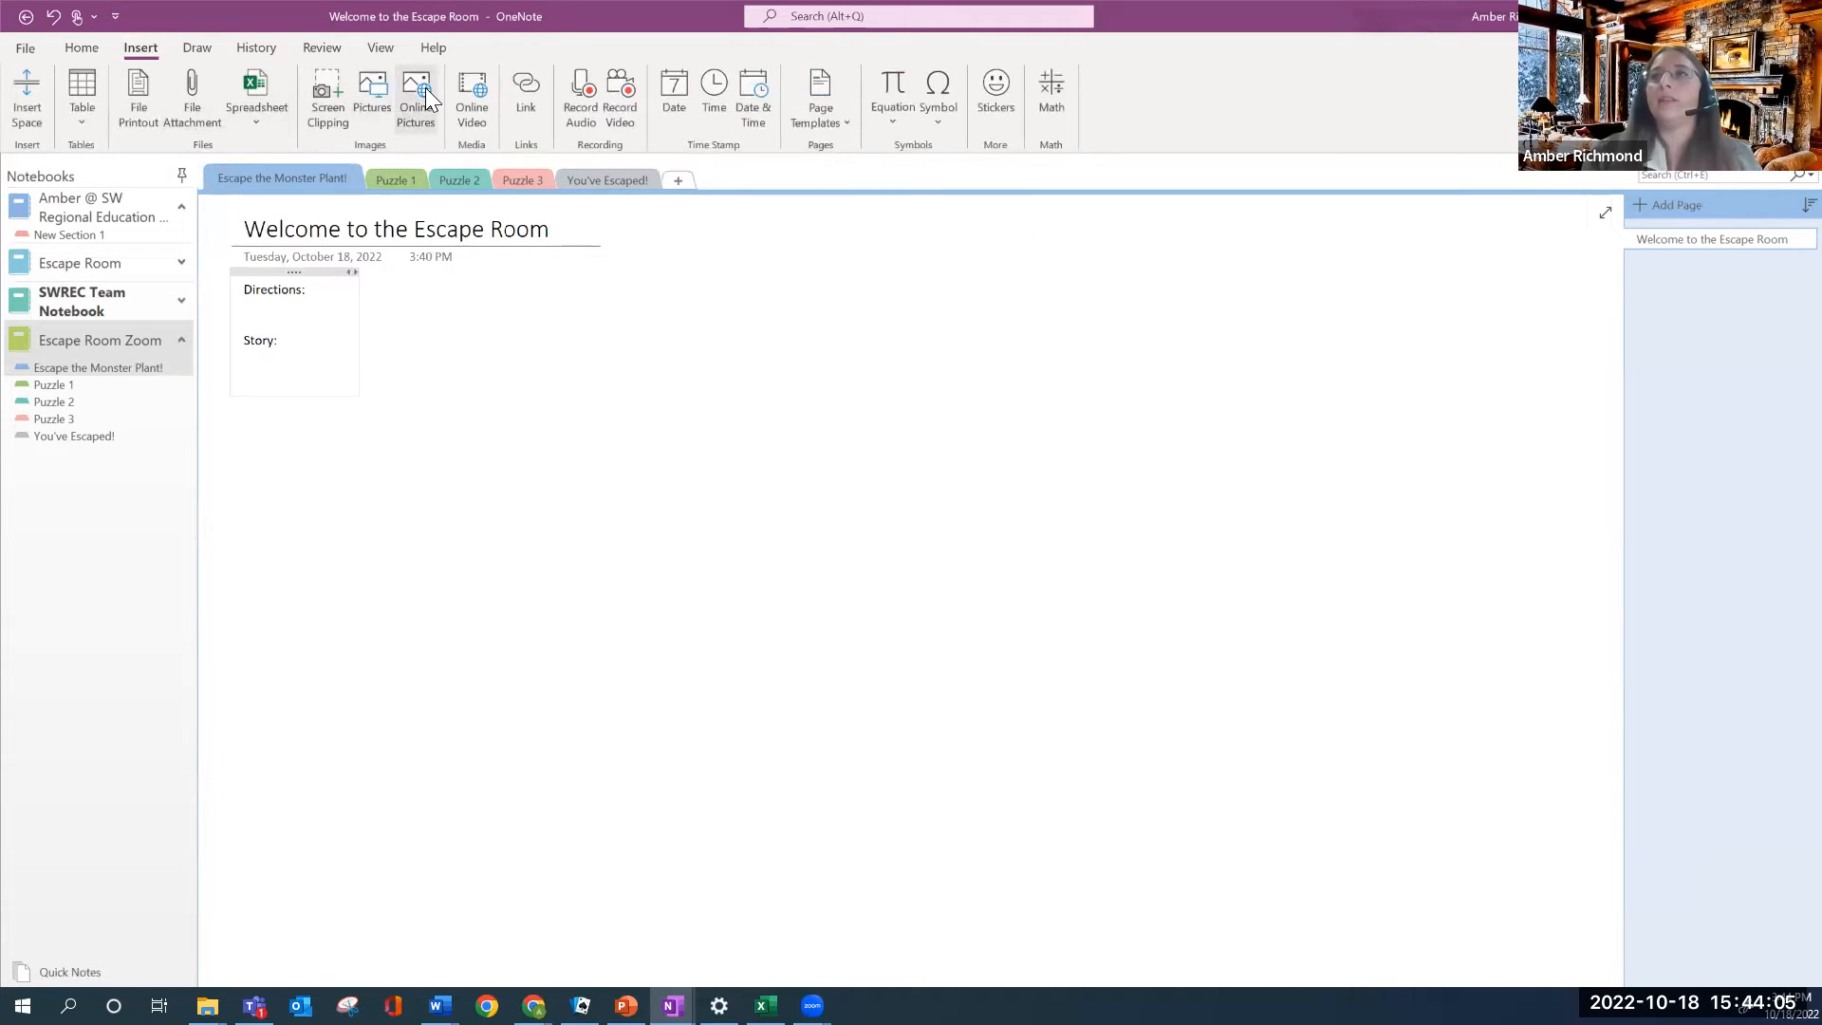
{"action": "left_click", "coordinate": [372, 88]}
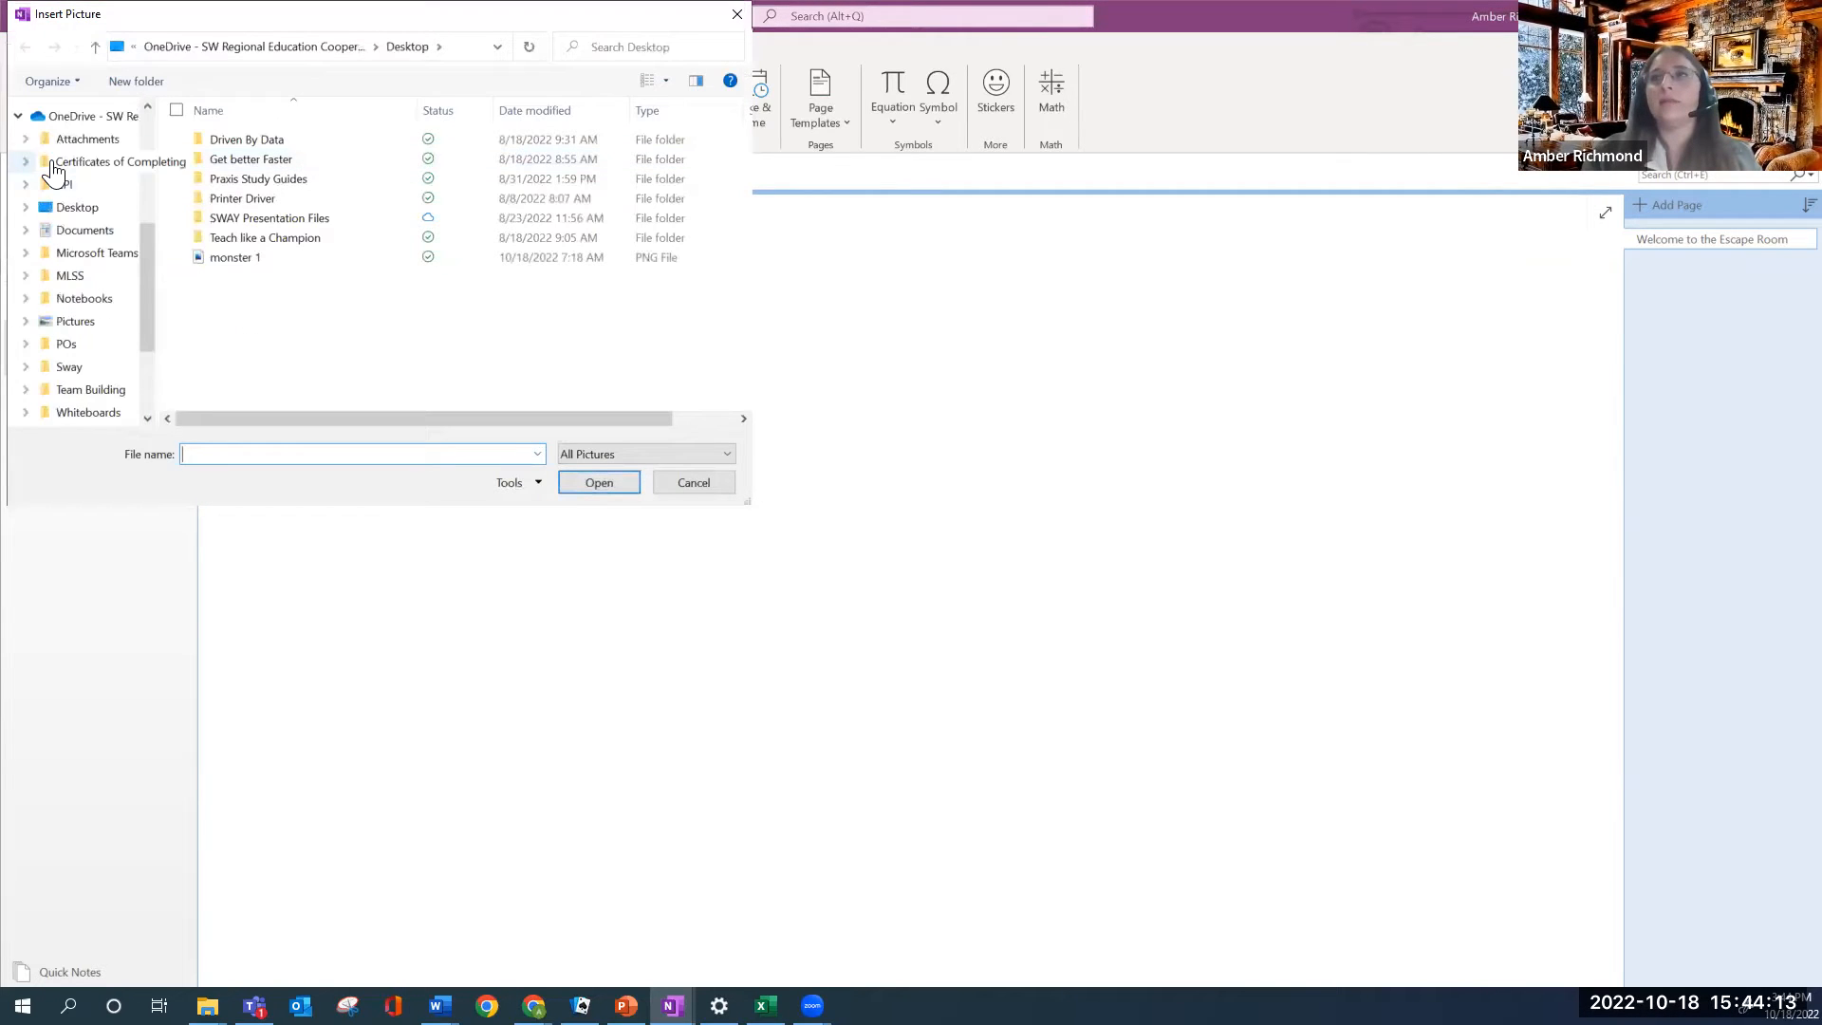
{"action": "double_click", "coordinate": [325, 298]}
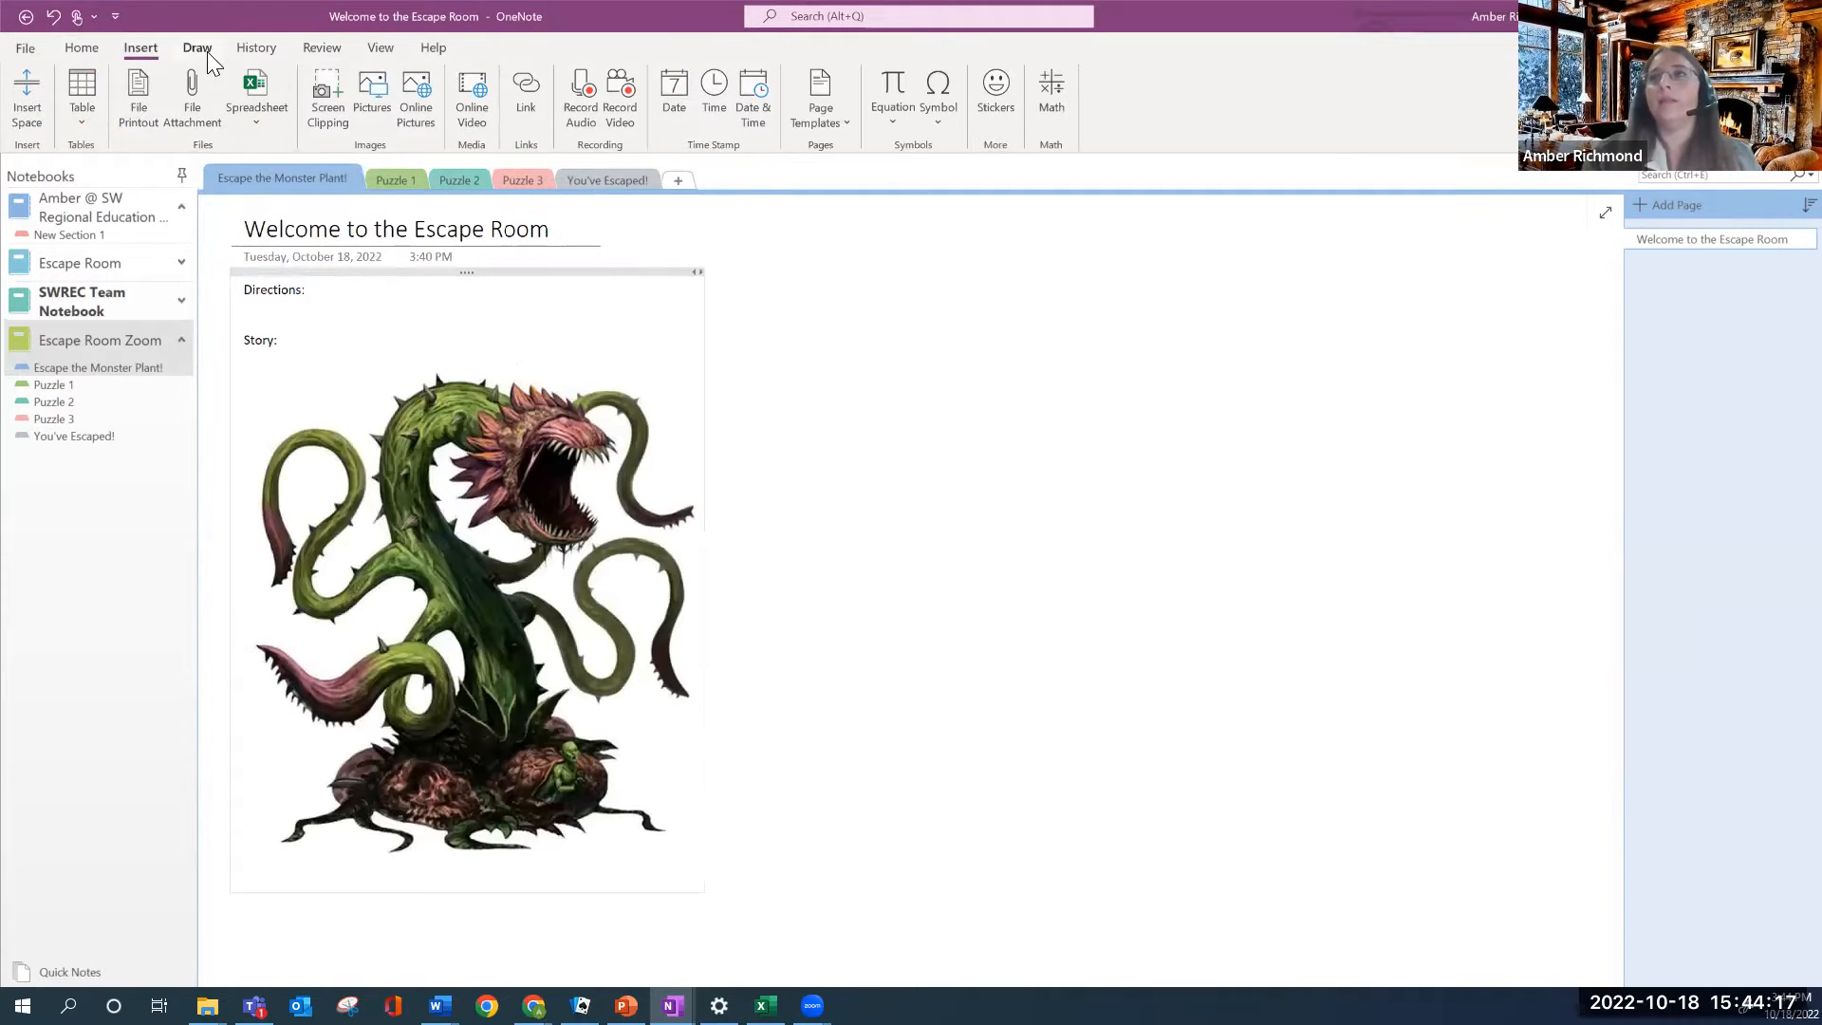
{"action": "left_click", "coordinate": [402, 93]}
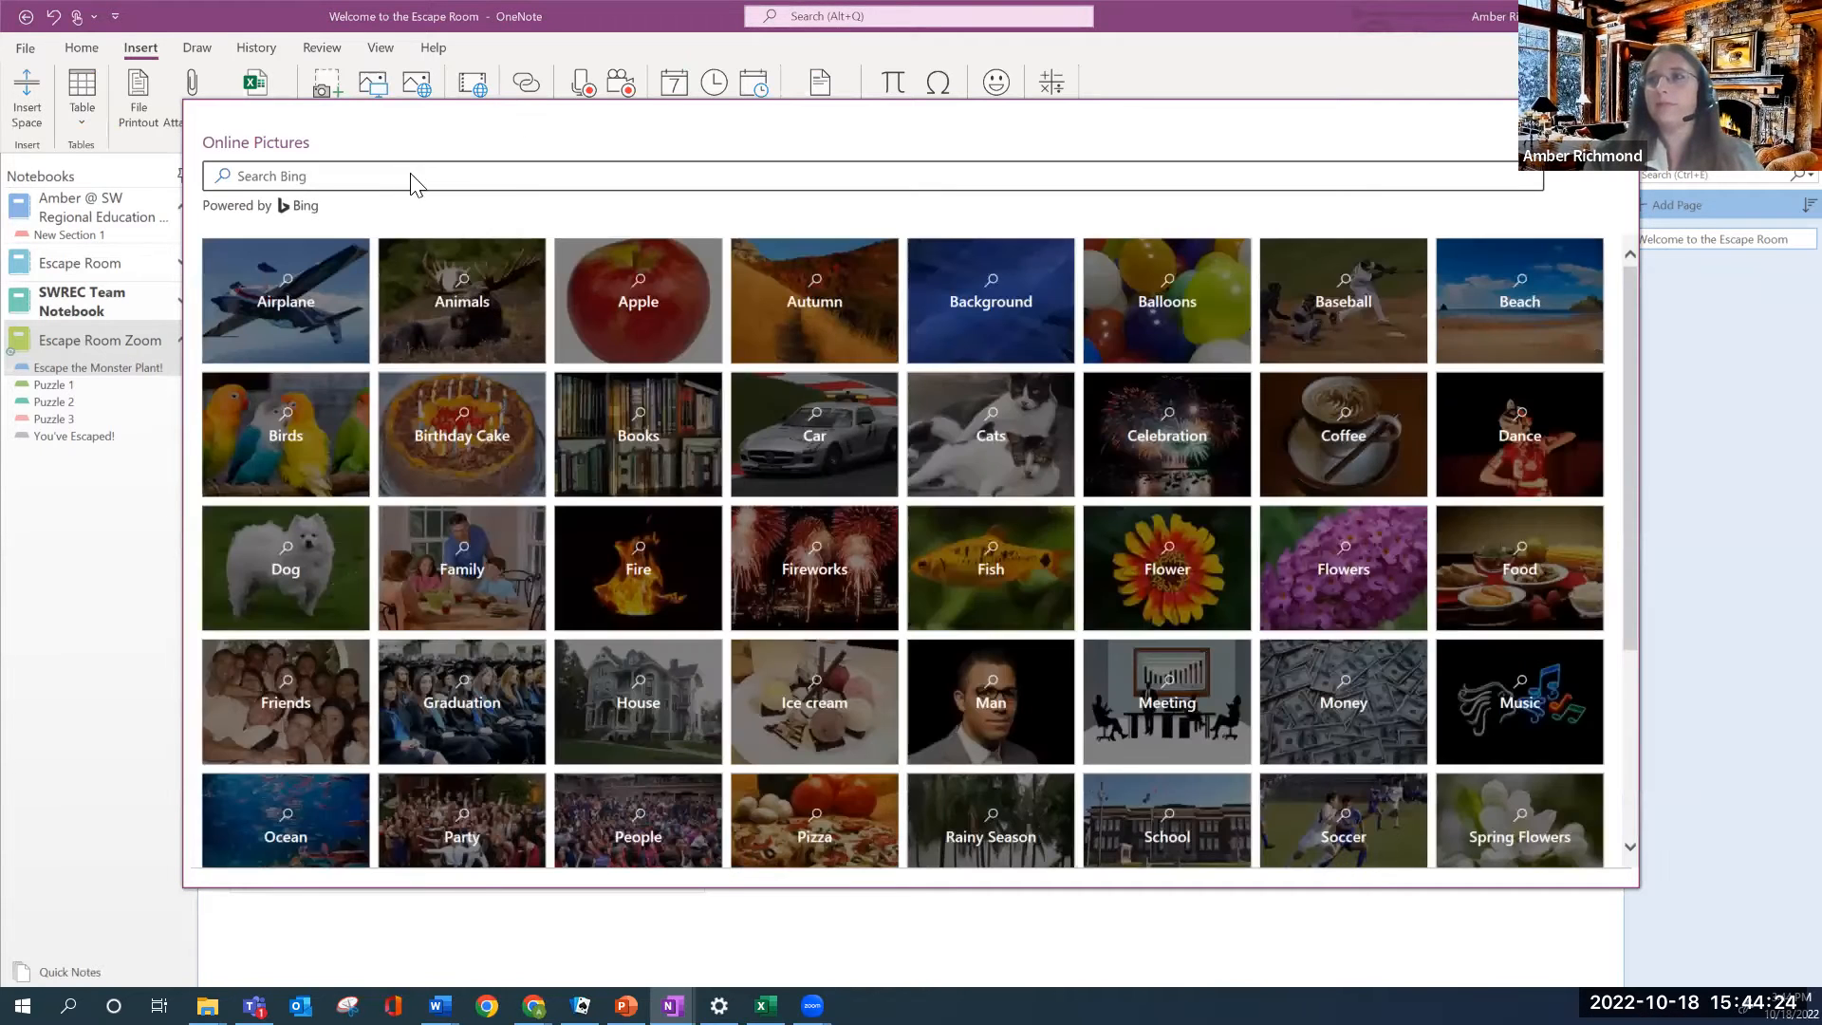
Search Bing online pictures for 'monster plant'
{"action": "left_click", "coordinate": [411, 174]}
{"action": "type", "text": "m"}
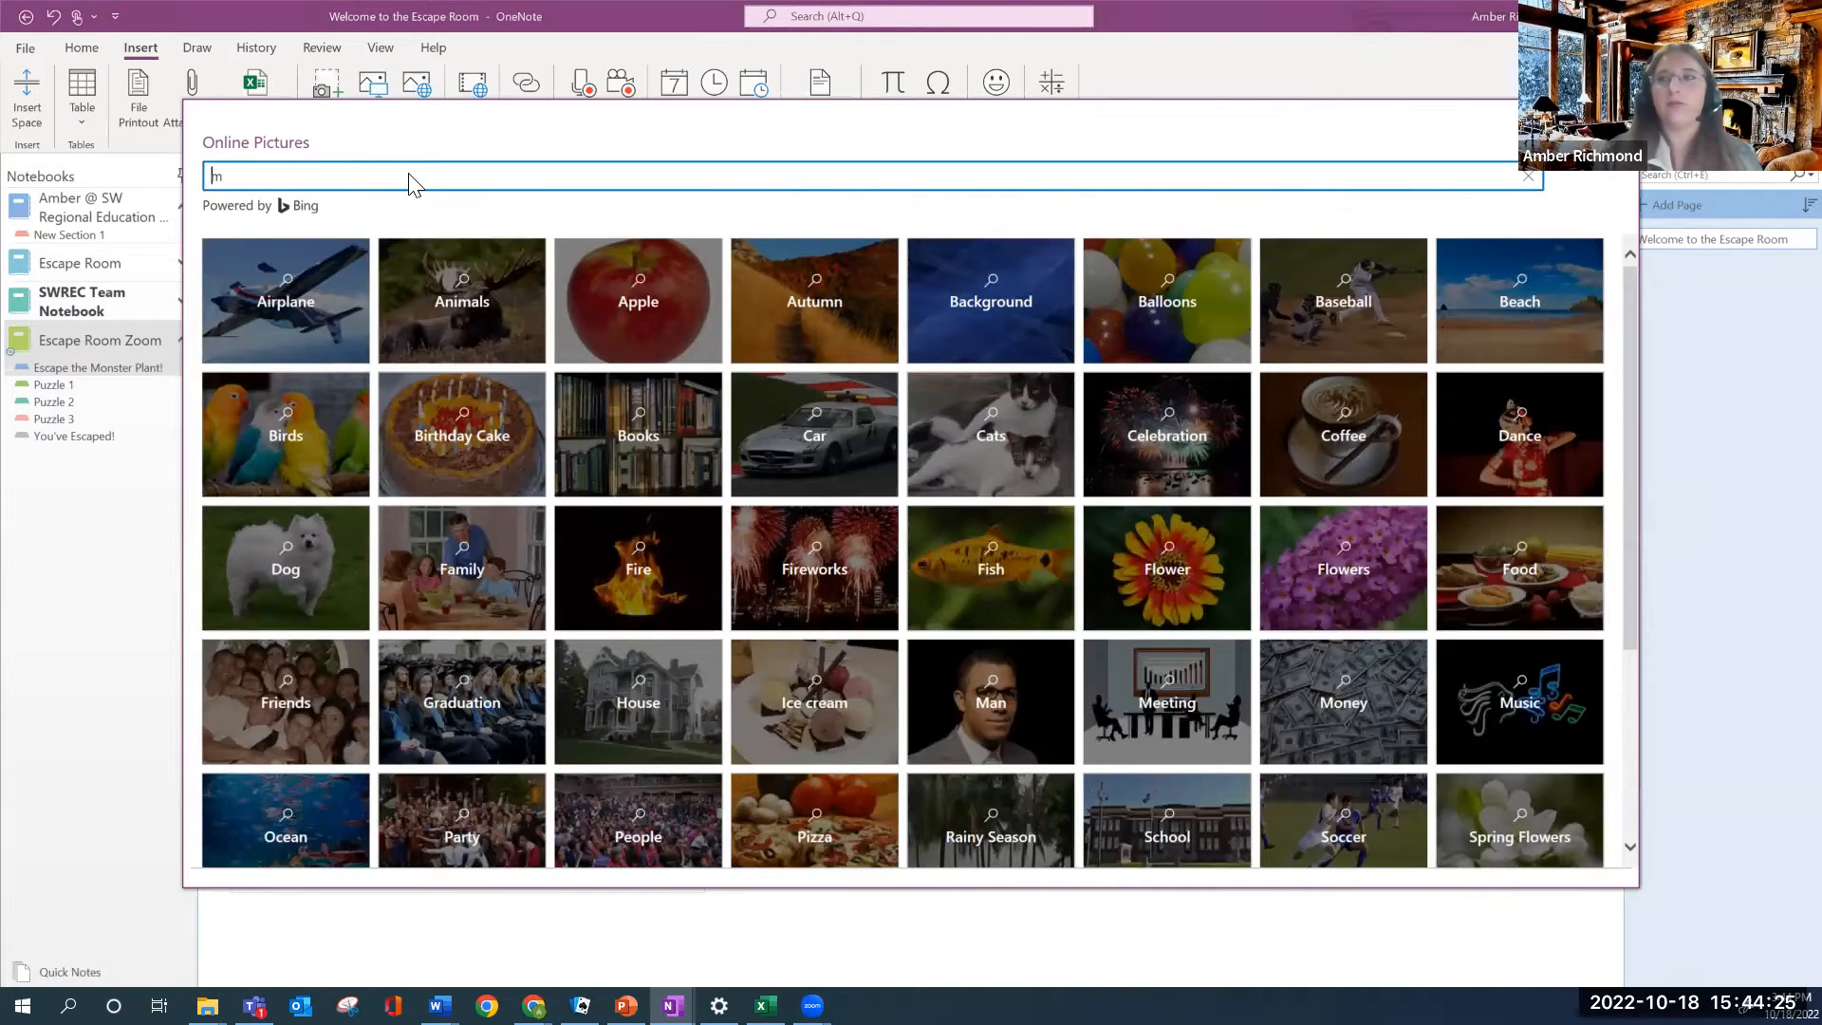
{"action": "type", "text": "onster plant"}
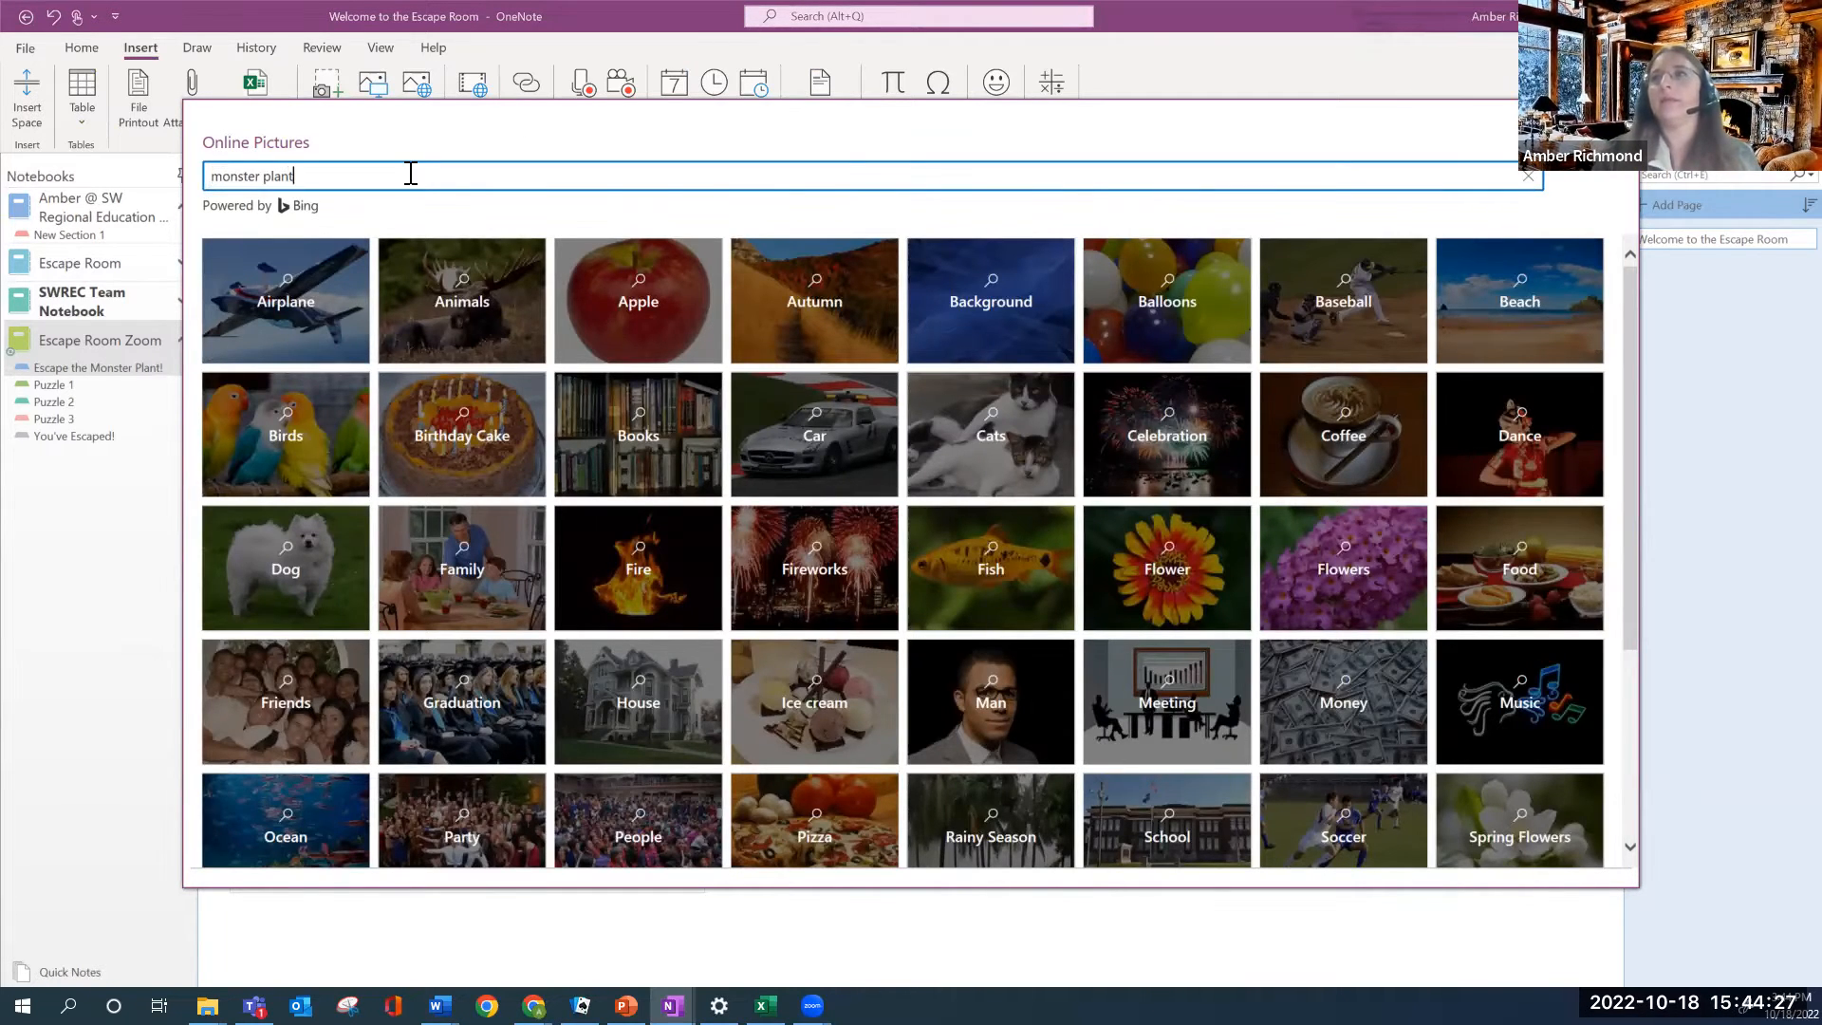
{"action": "key", "text": "Return"}
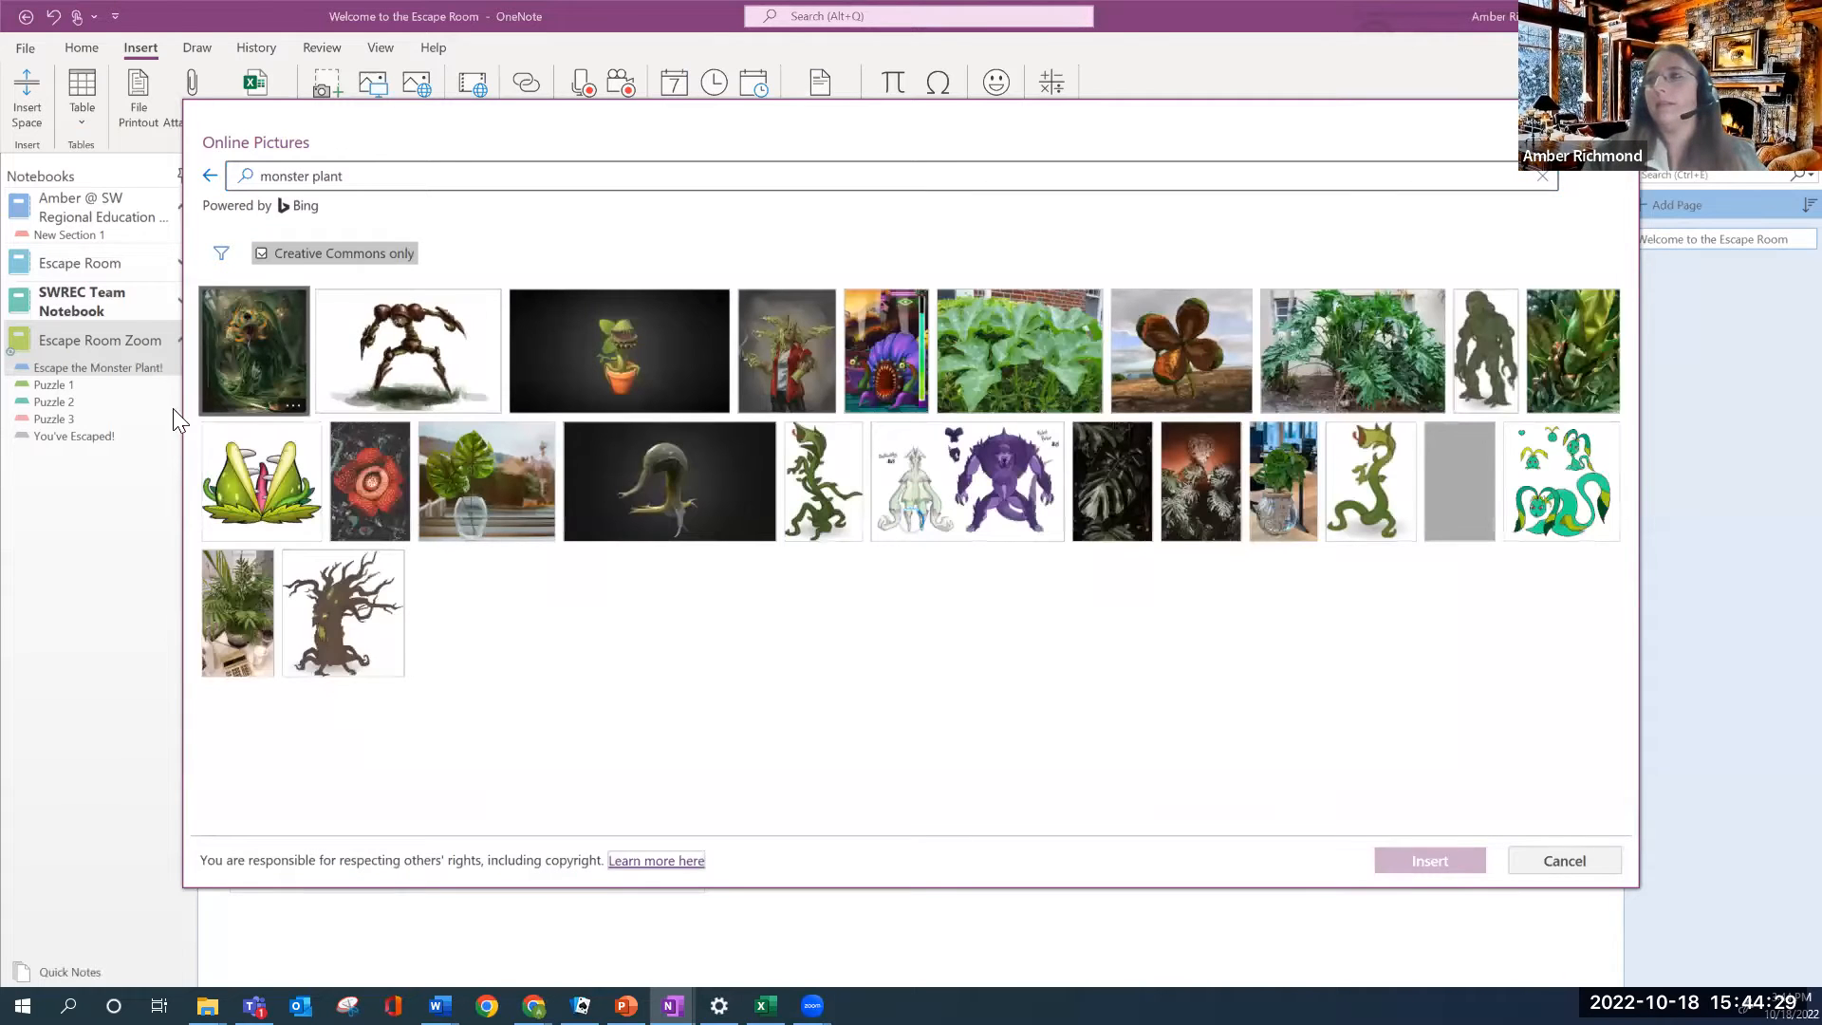
{"action": "scroll", "coordinate": [1083, 642], "scroll_direction": "down", "scroll_amount": 1}
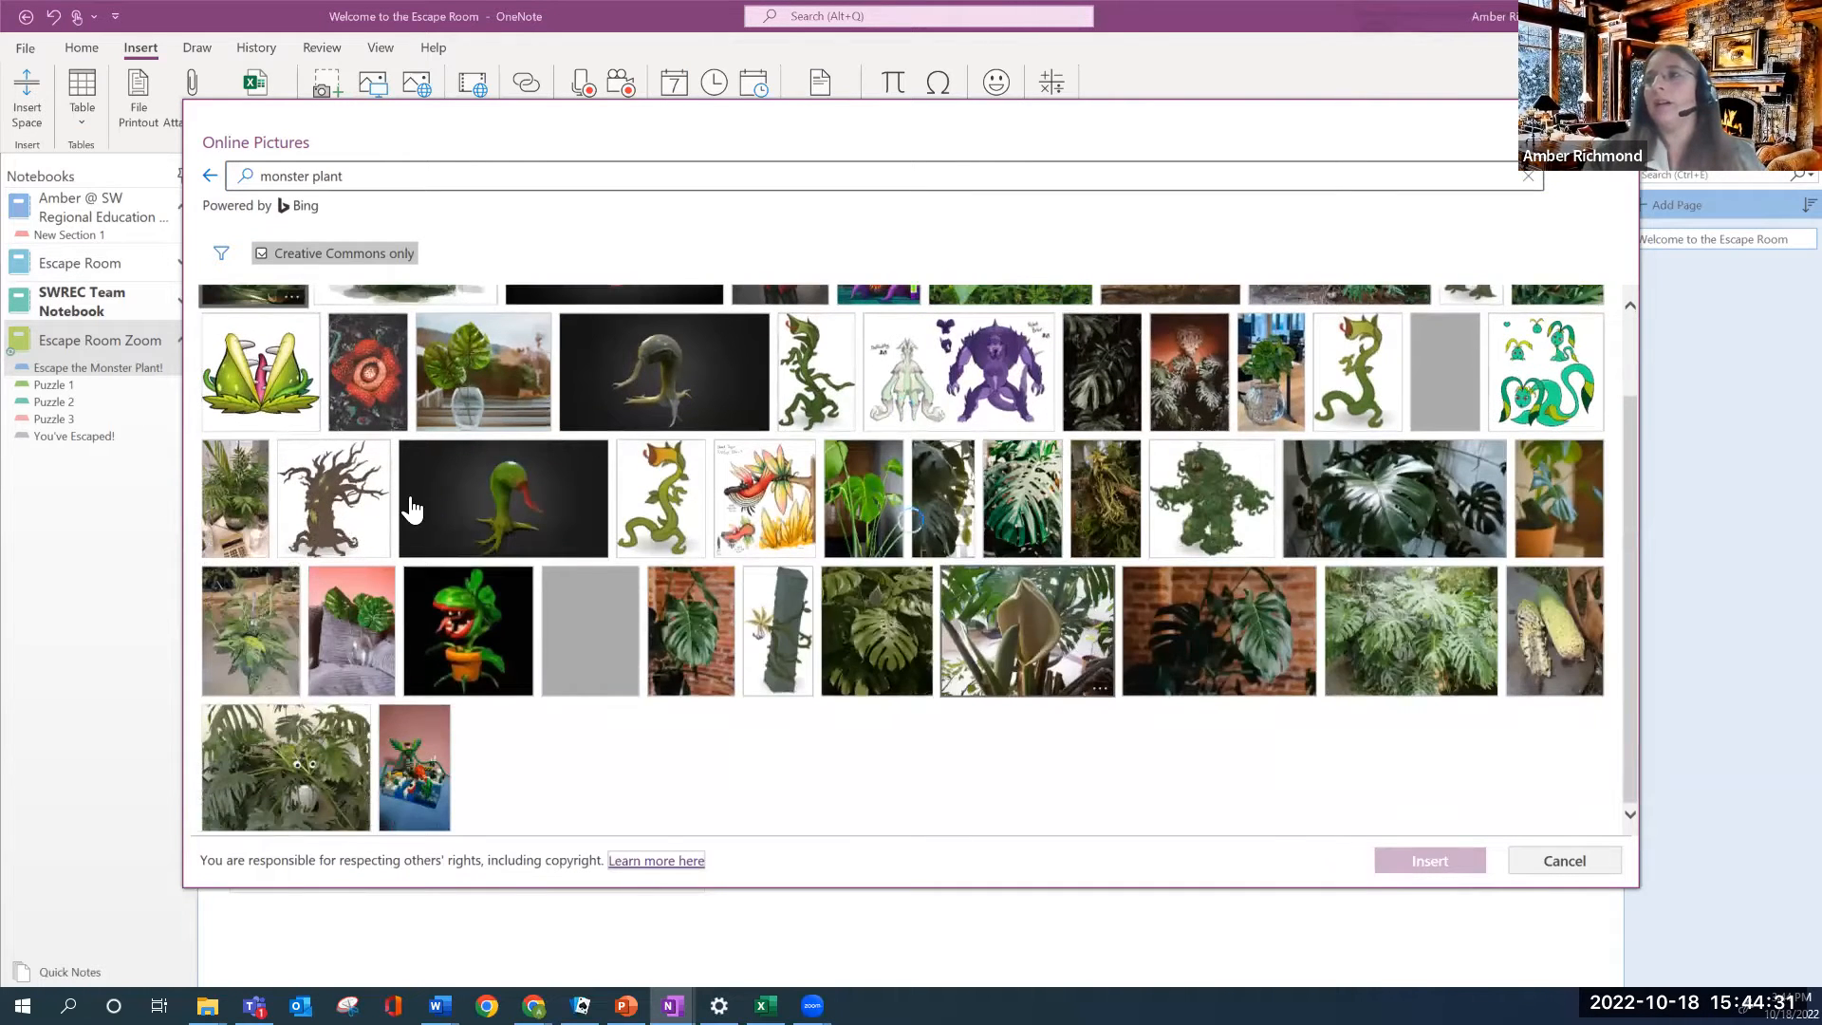
{"action": "scroll", "coordinate": [406, 509], "scroll_direction": "up", "scroll_amount": 1}
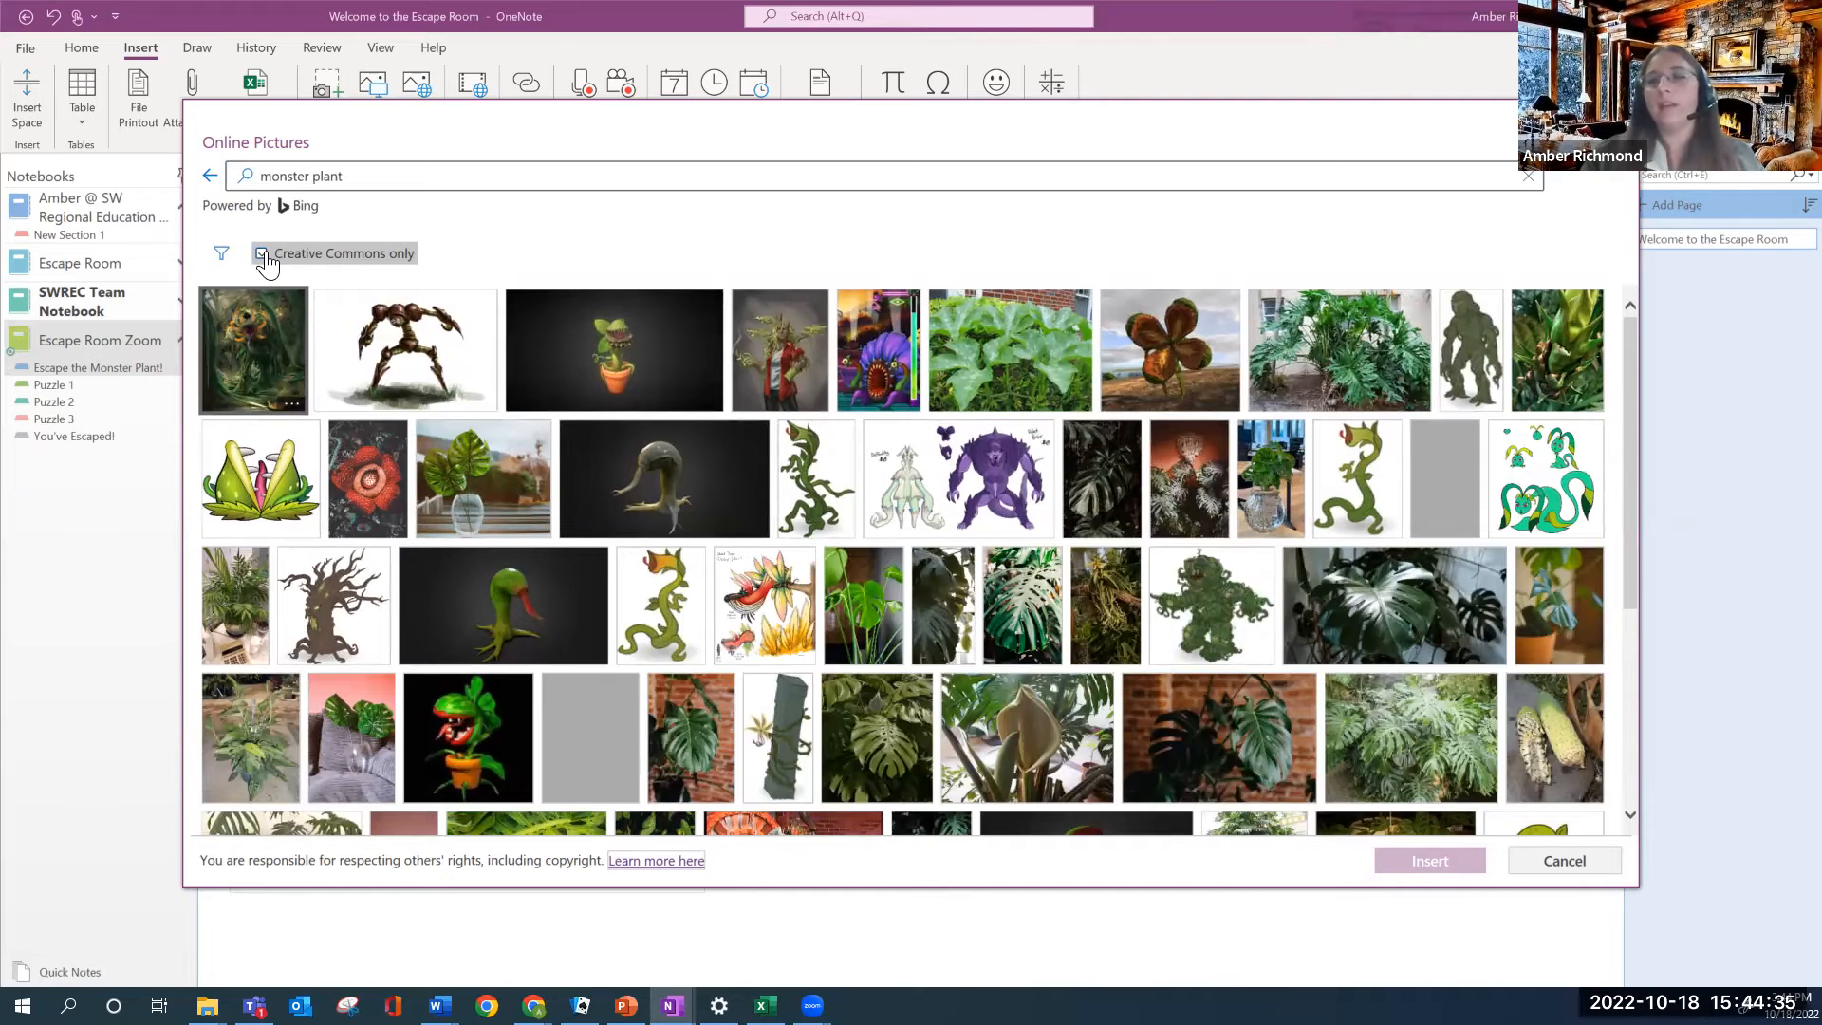
Limit results to Creative Commons and insert the brown long-legged monster picture
{"action": "left_click", "coordinate": [262, 254]}
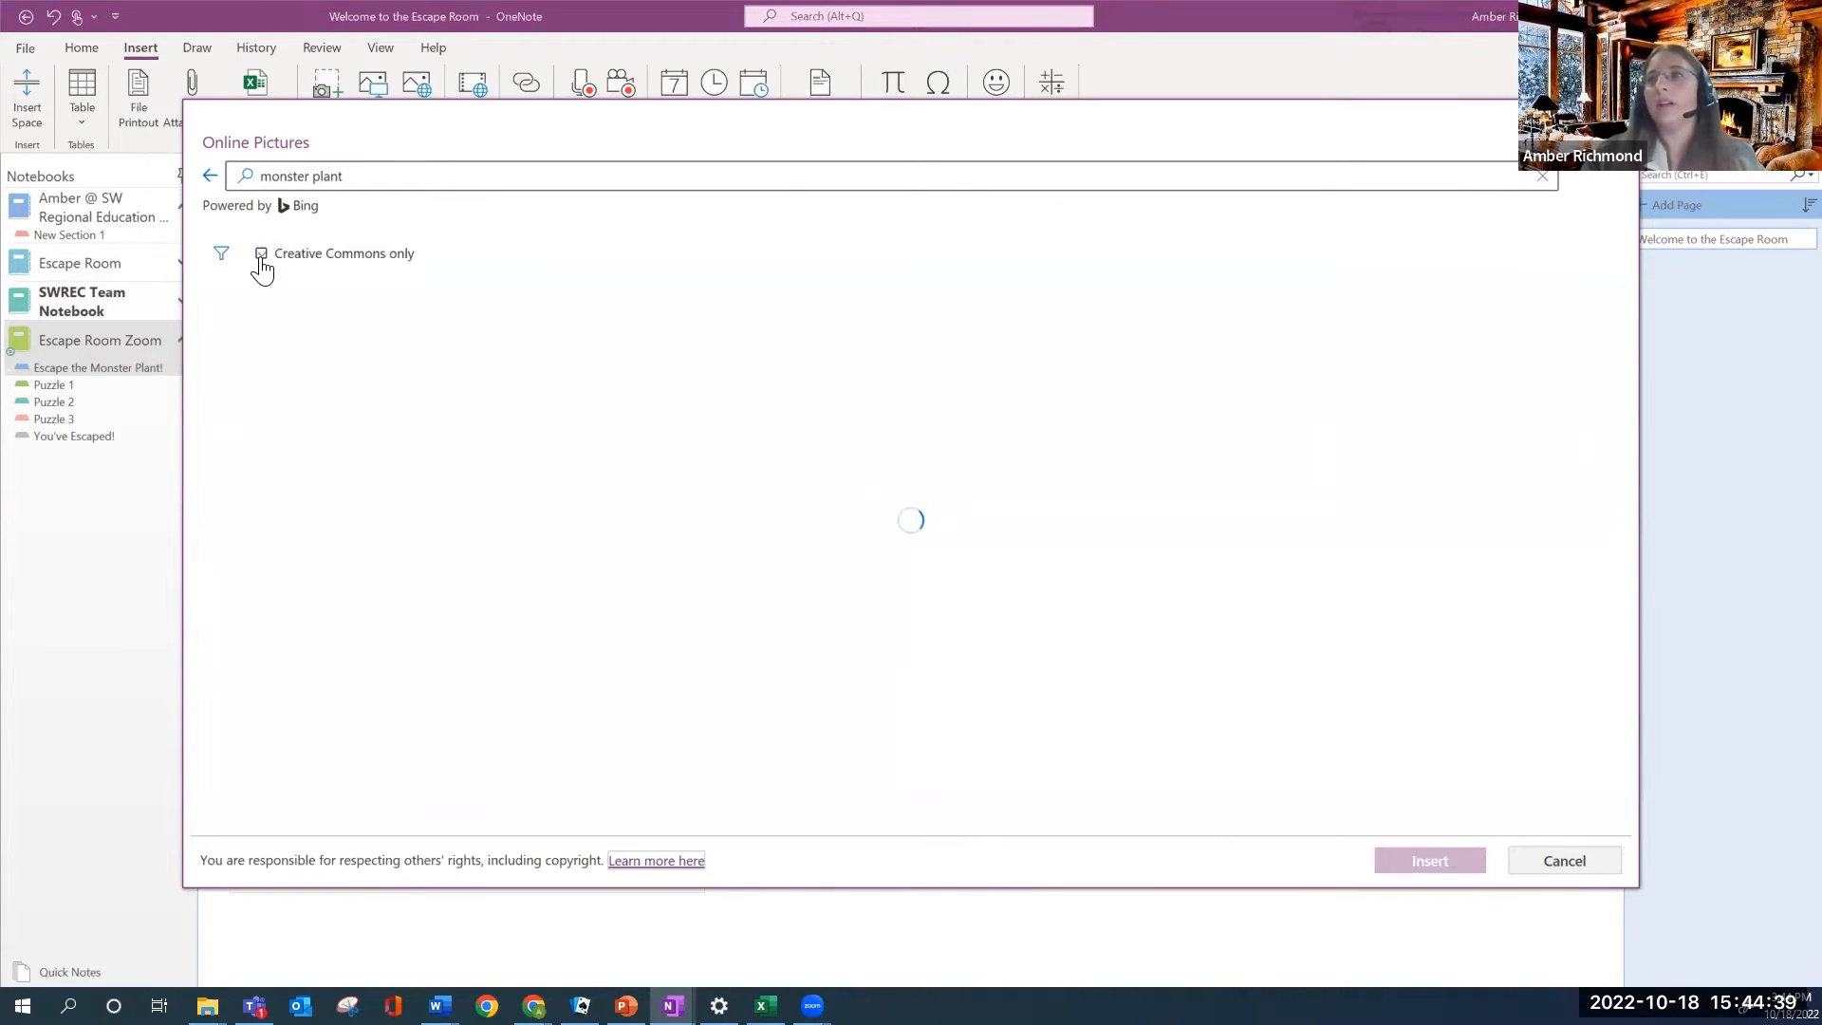
{"action": "left_click", "coordinate": [262, 262]}
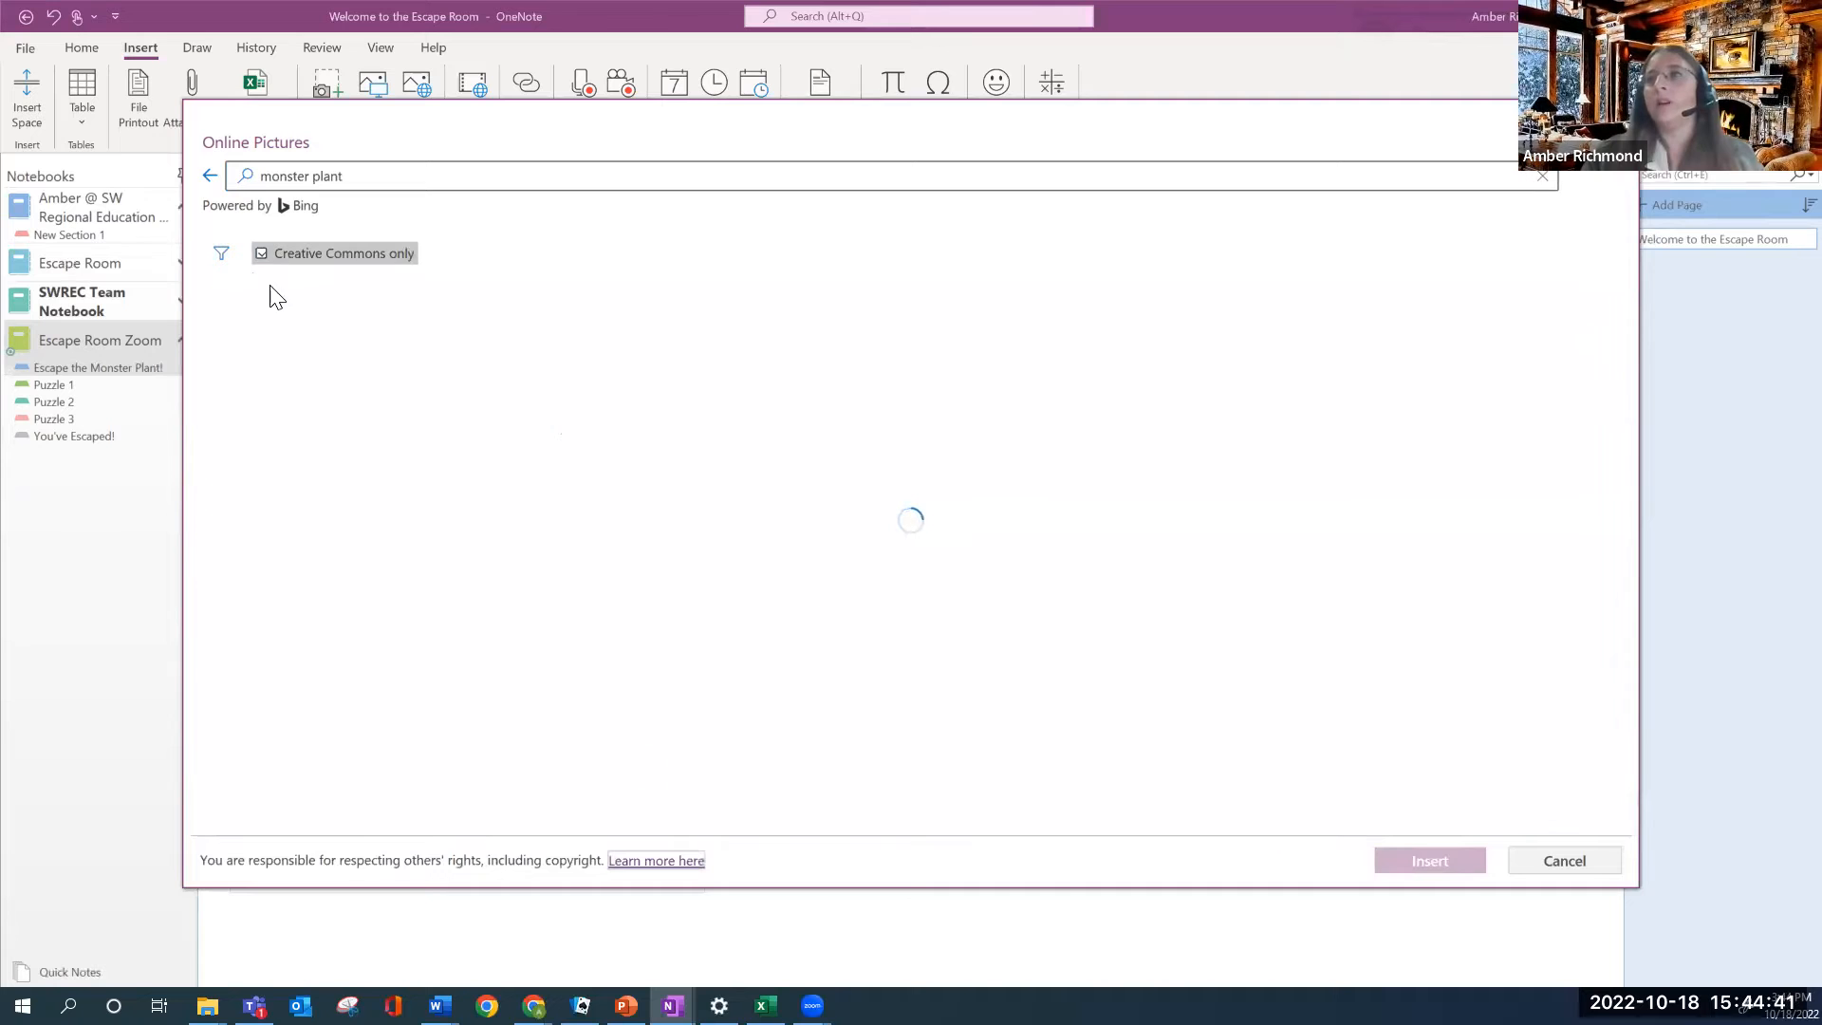
{"action": "left_click", "coordinate": [262, 254]}
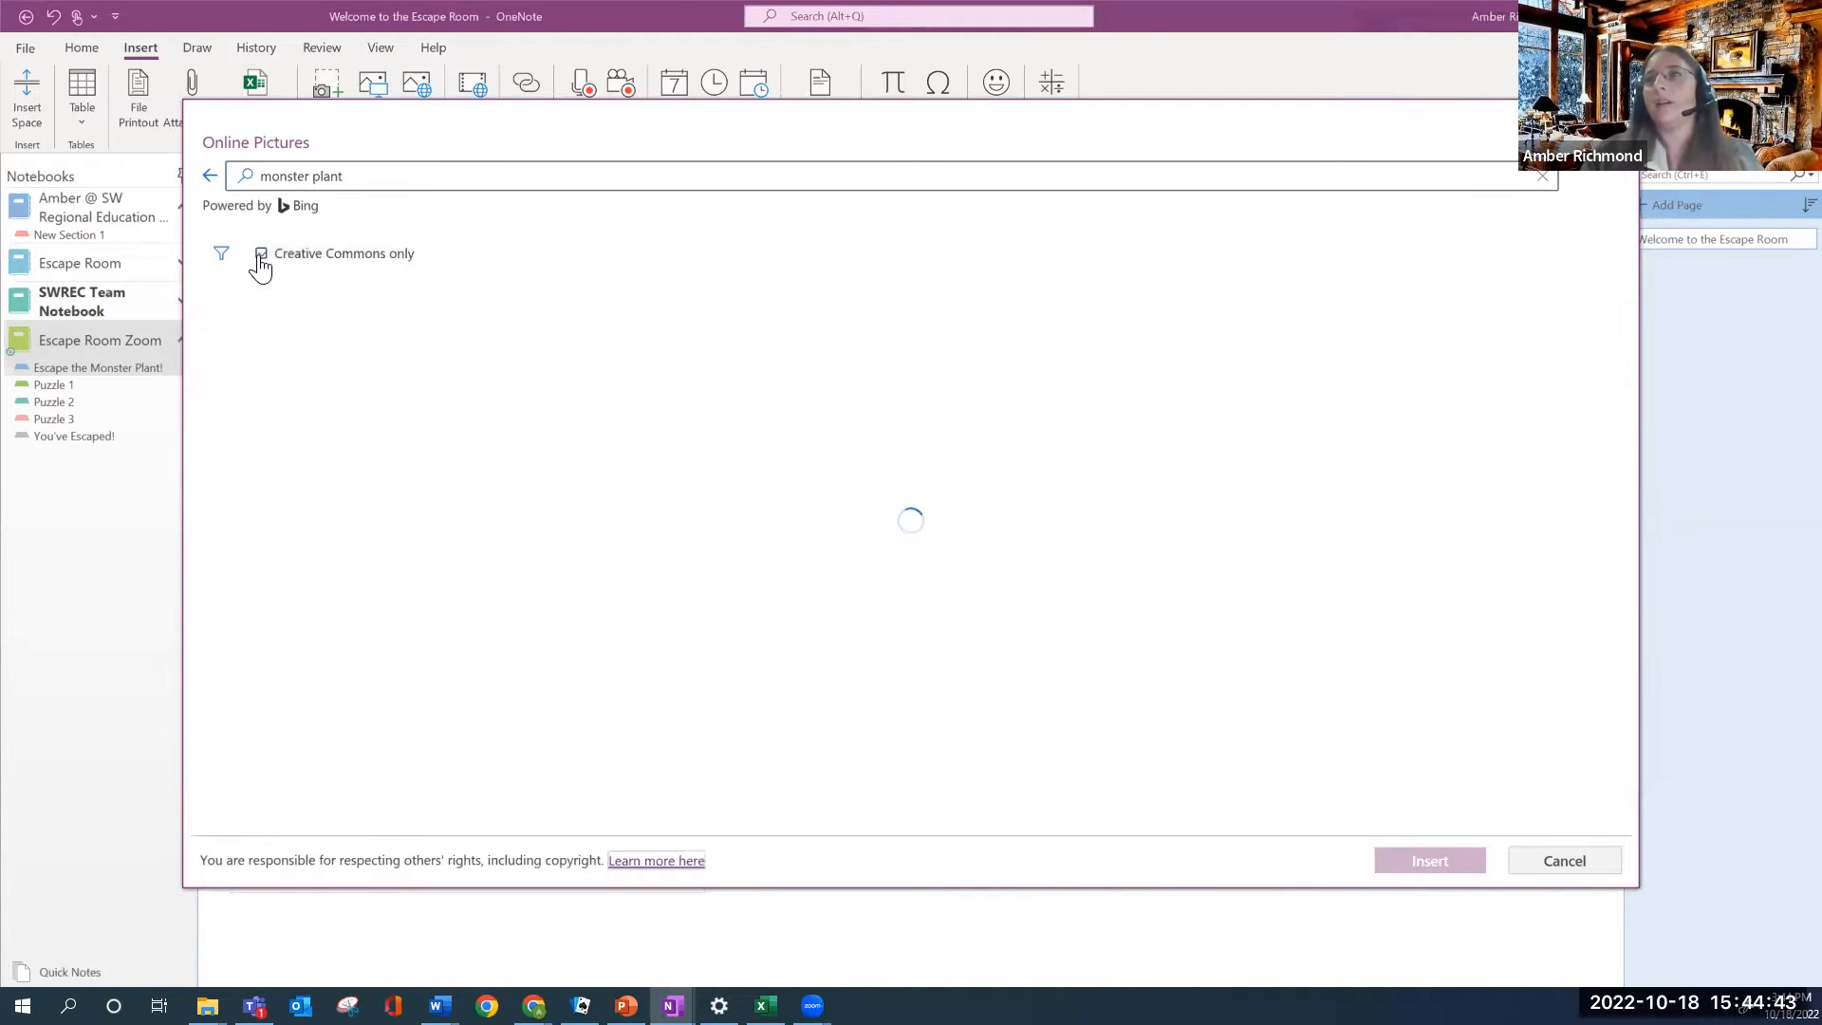
{"action": "scroll", "coordinate": [1233, 740], "scroll_direction": "down", "scroll_amount": 3}
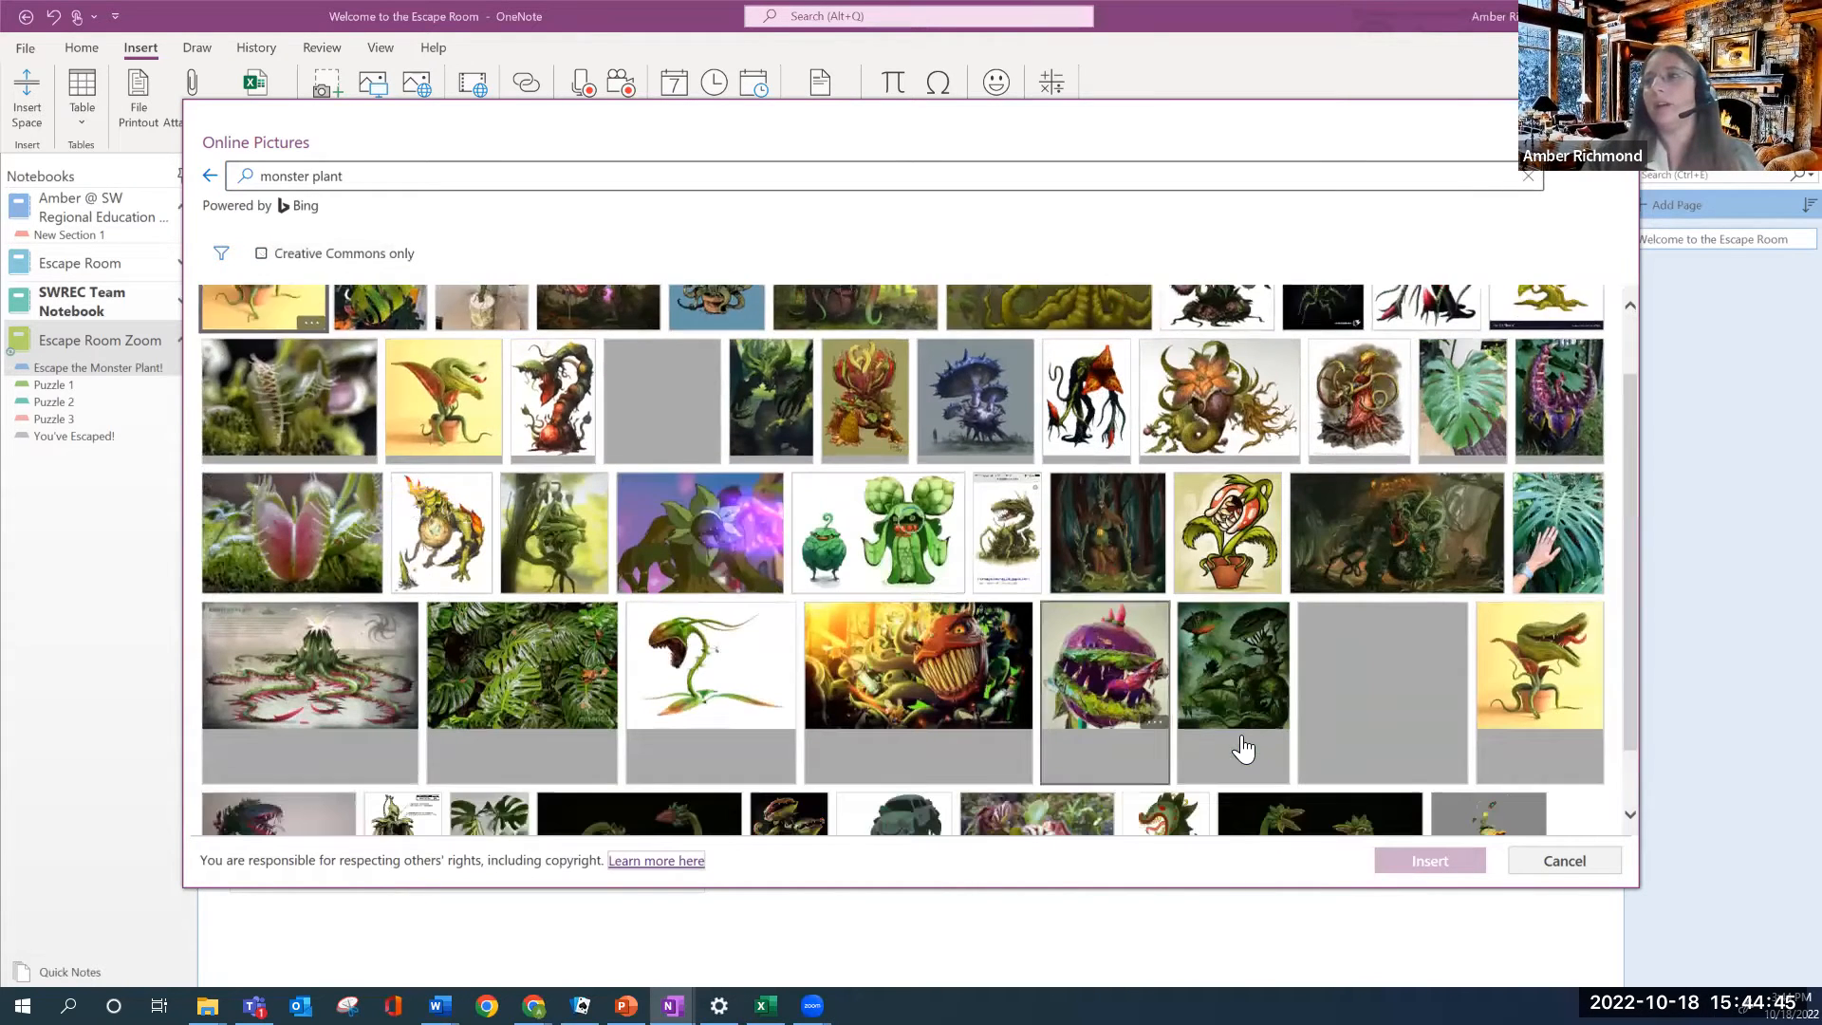
{"action": "scroll", "coordinate": [1213, 680], "scroll_direction": "down", "scroll_amount": 4}
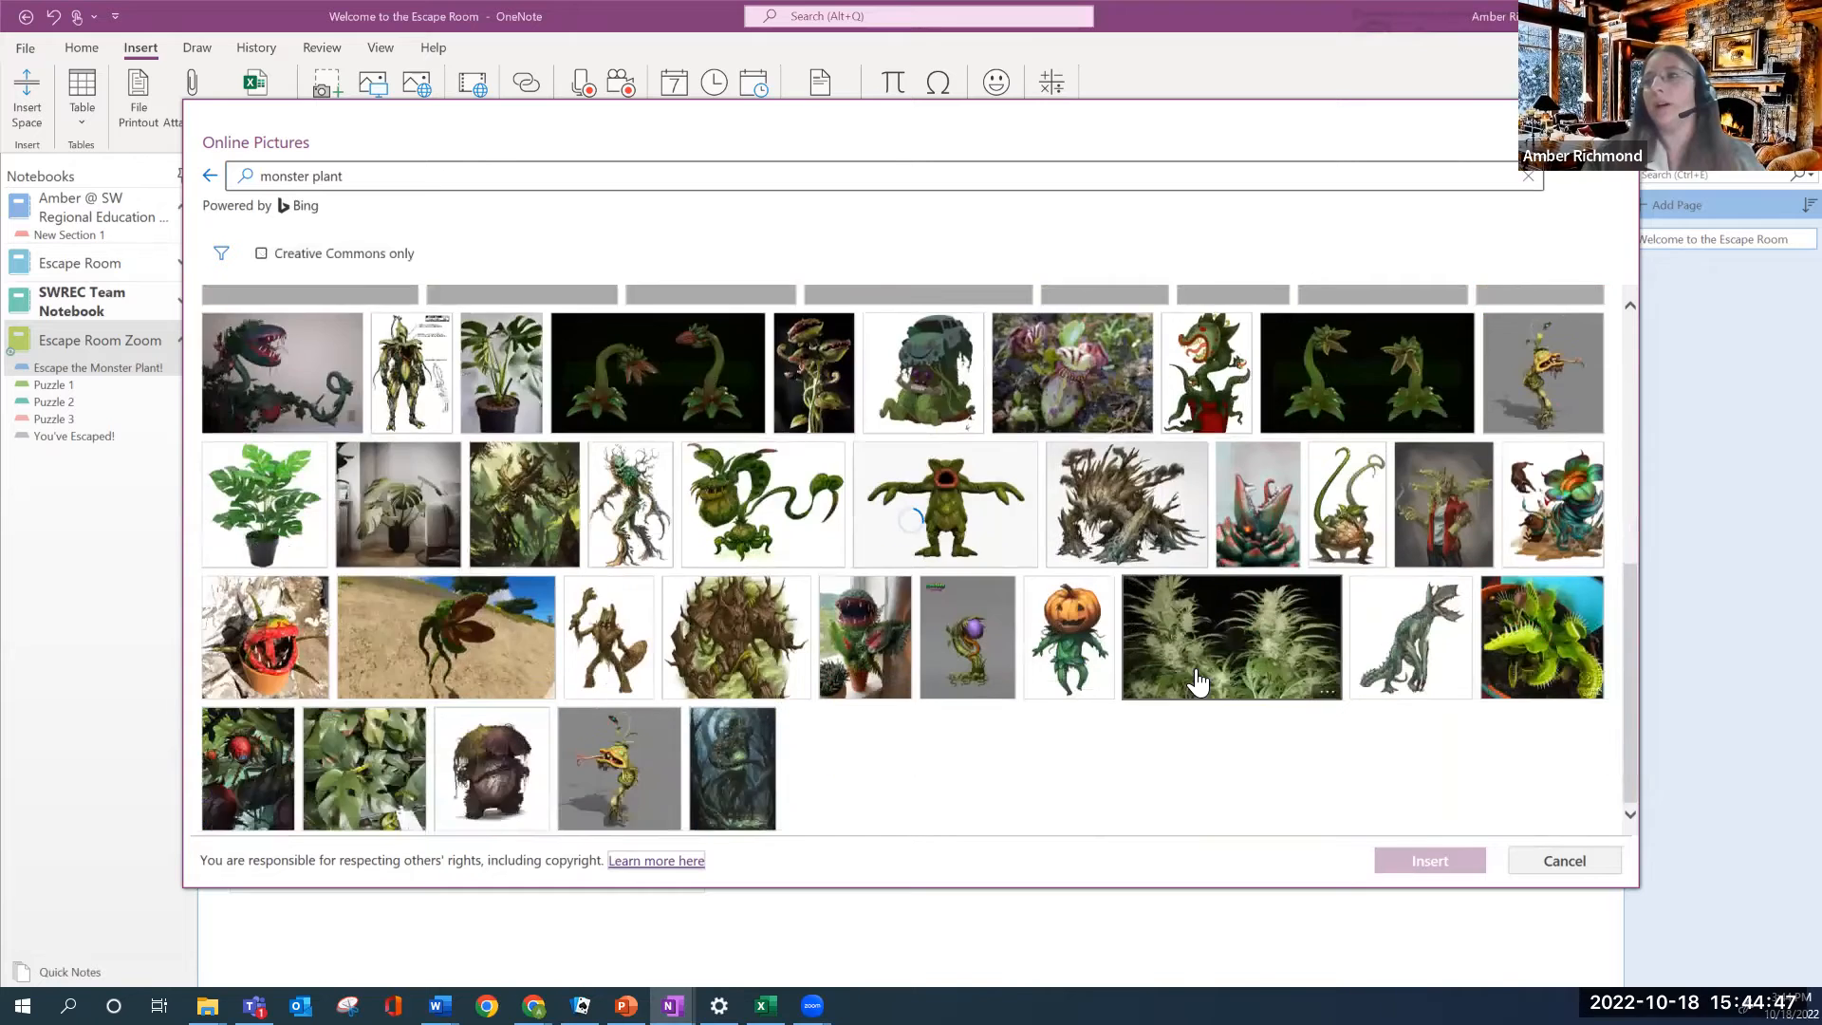
{"action": "scroll", "coordinate": [1213, 679], "scroll_direction": "up", "scroll_amount": 6}
{"action": "left_click", "coordinate": [261, 253]}
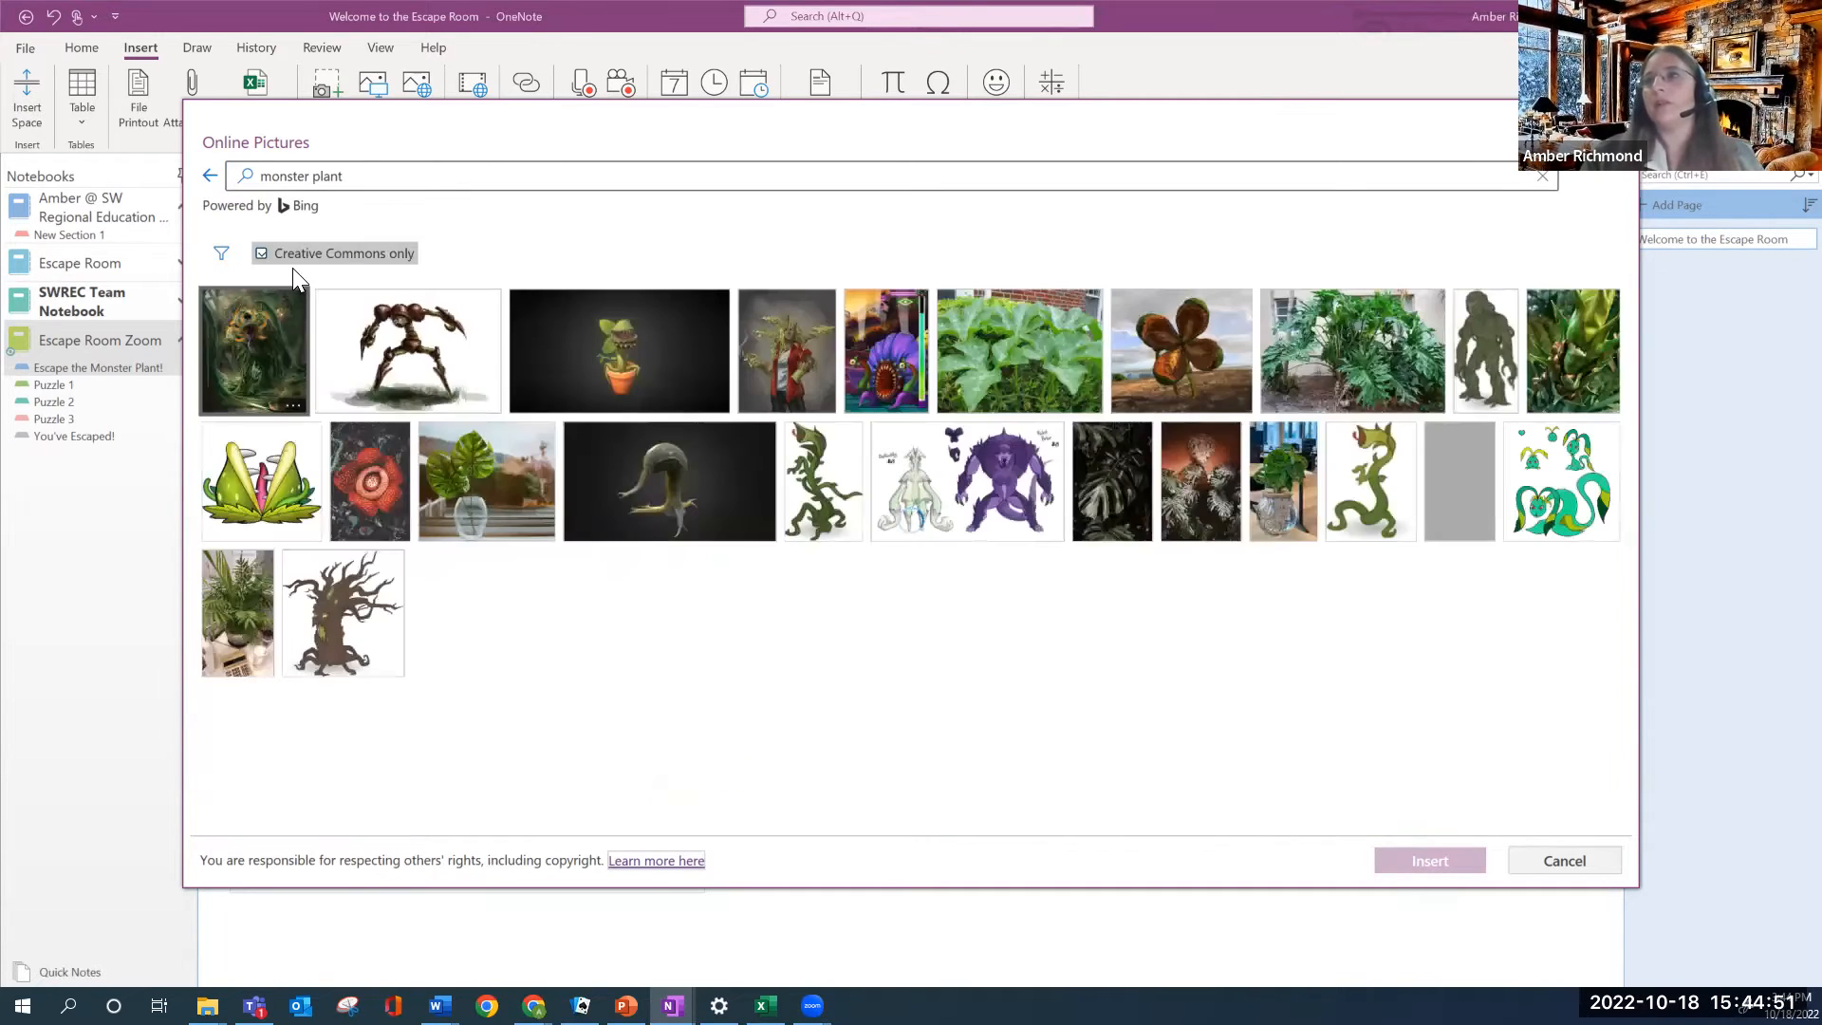
{"action": "scroll", "coordinate": [455, 490], "scroll_direction": "down", "scroll_amount": 3}
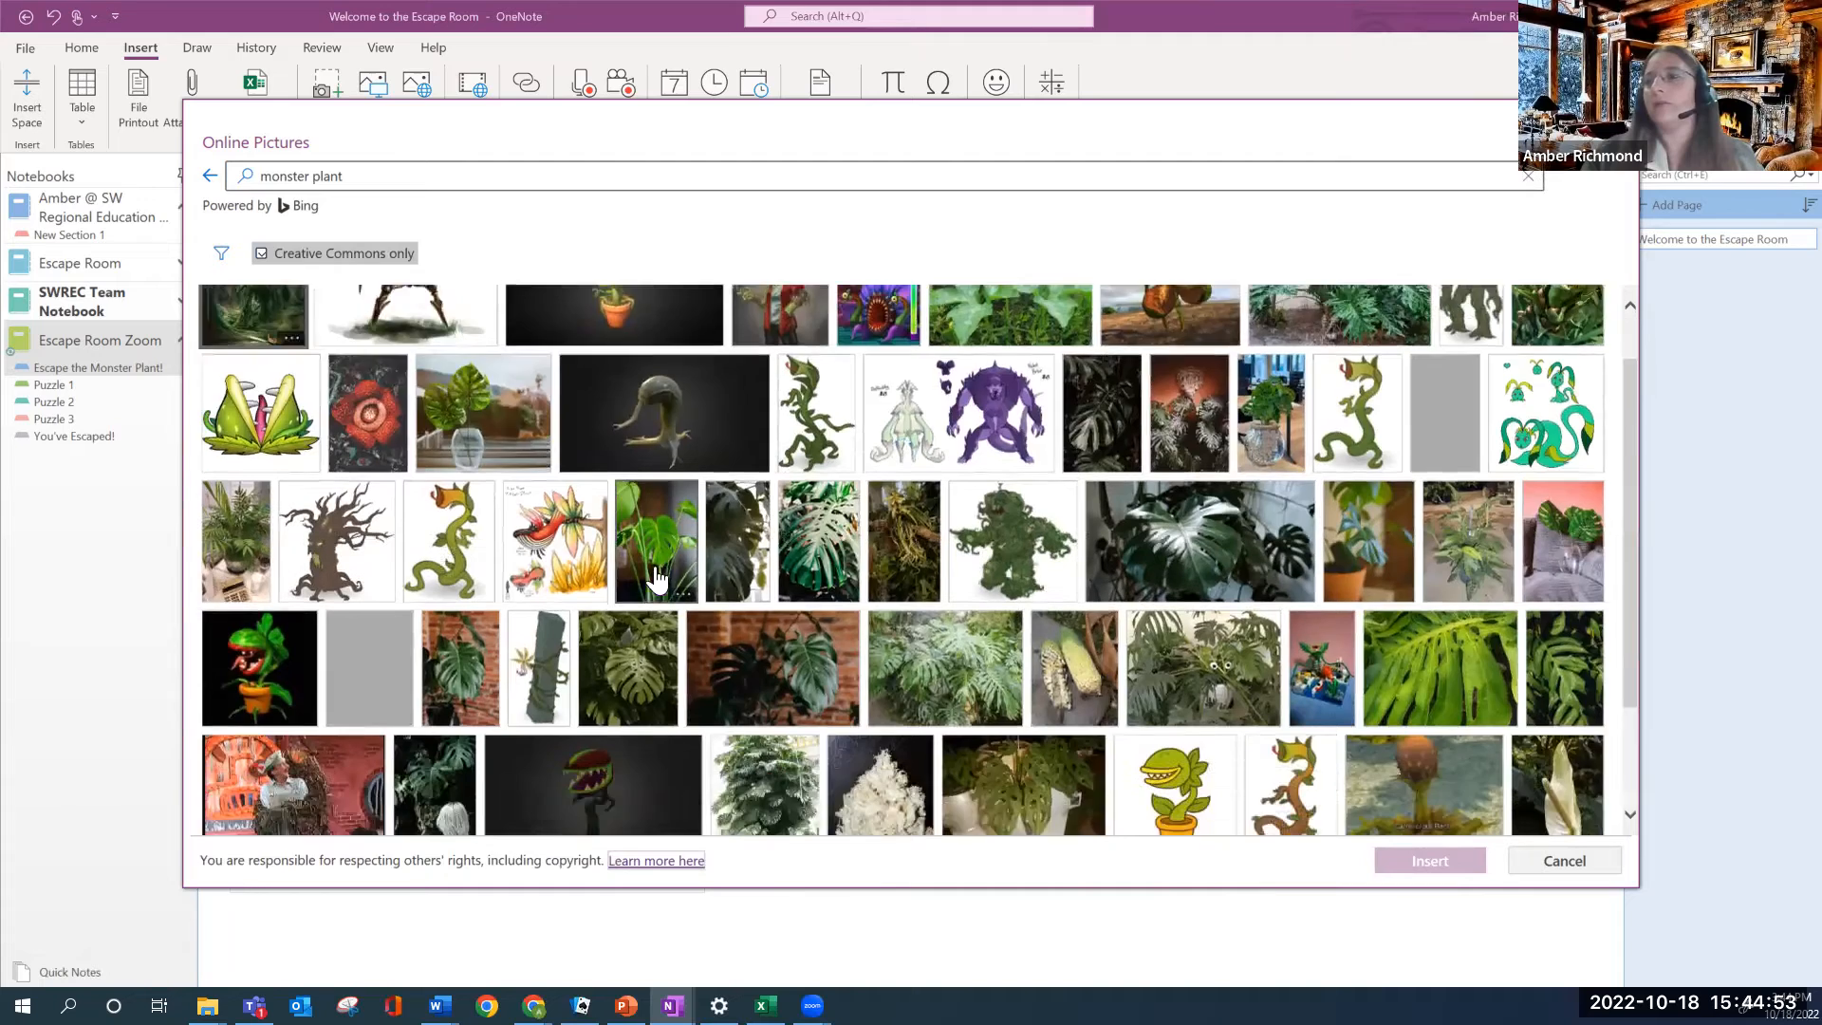
{"action": "scroll", "coordinate": [455, 490], "scroll_direction": "up", "scroll_amount": 3}
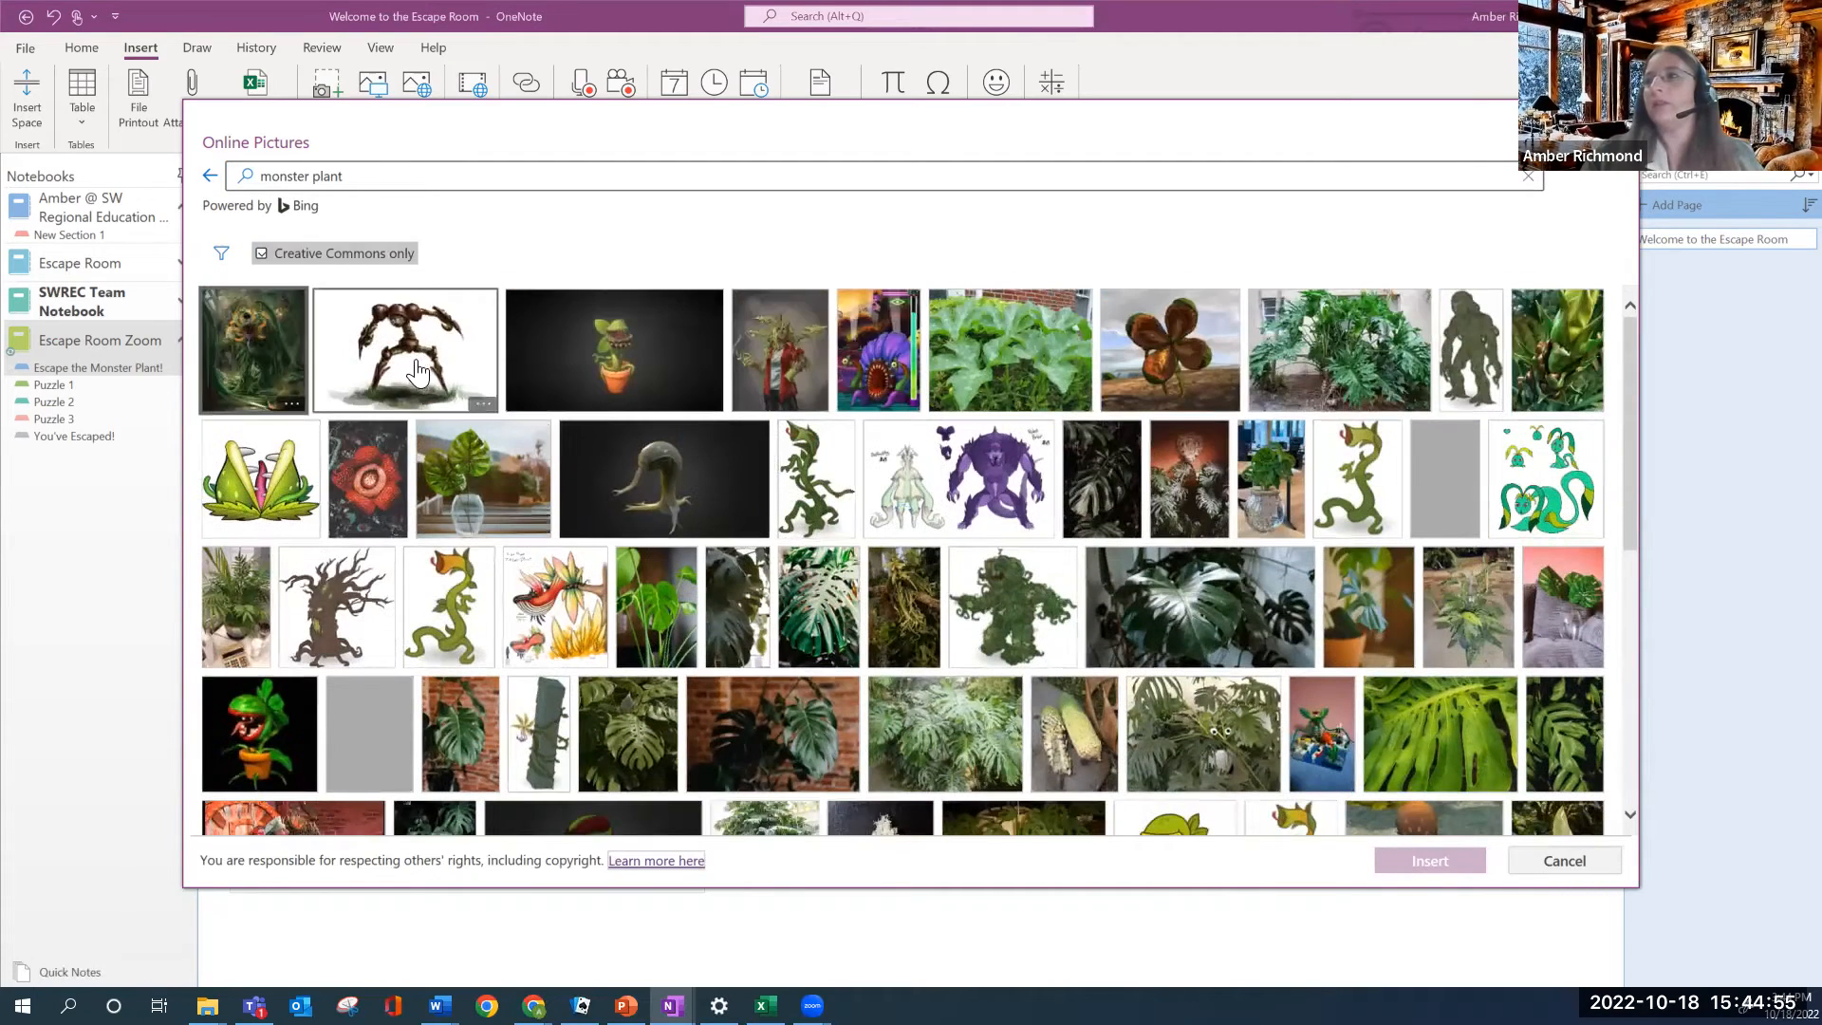
{"action": "left_click", "coordinate": [406, 350]}
{"action": "left_click", "coordinate": [1447, 859]}
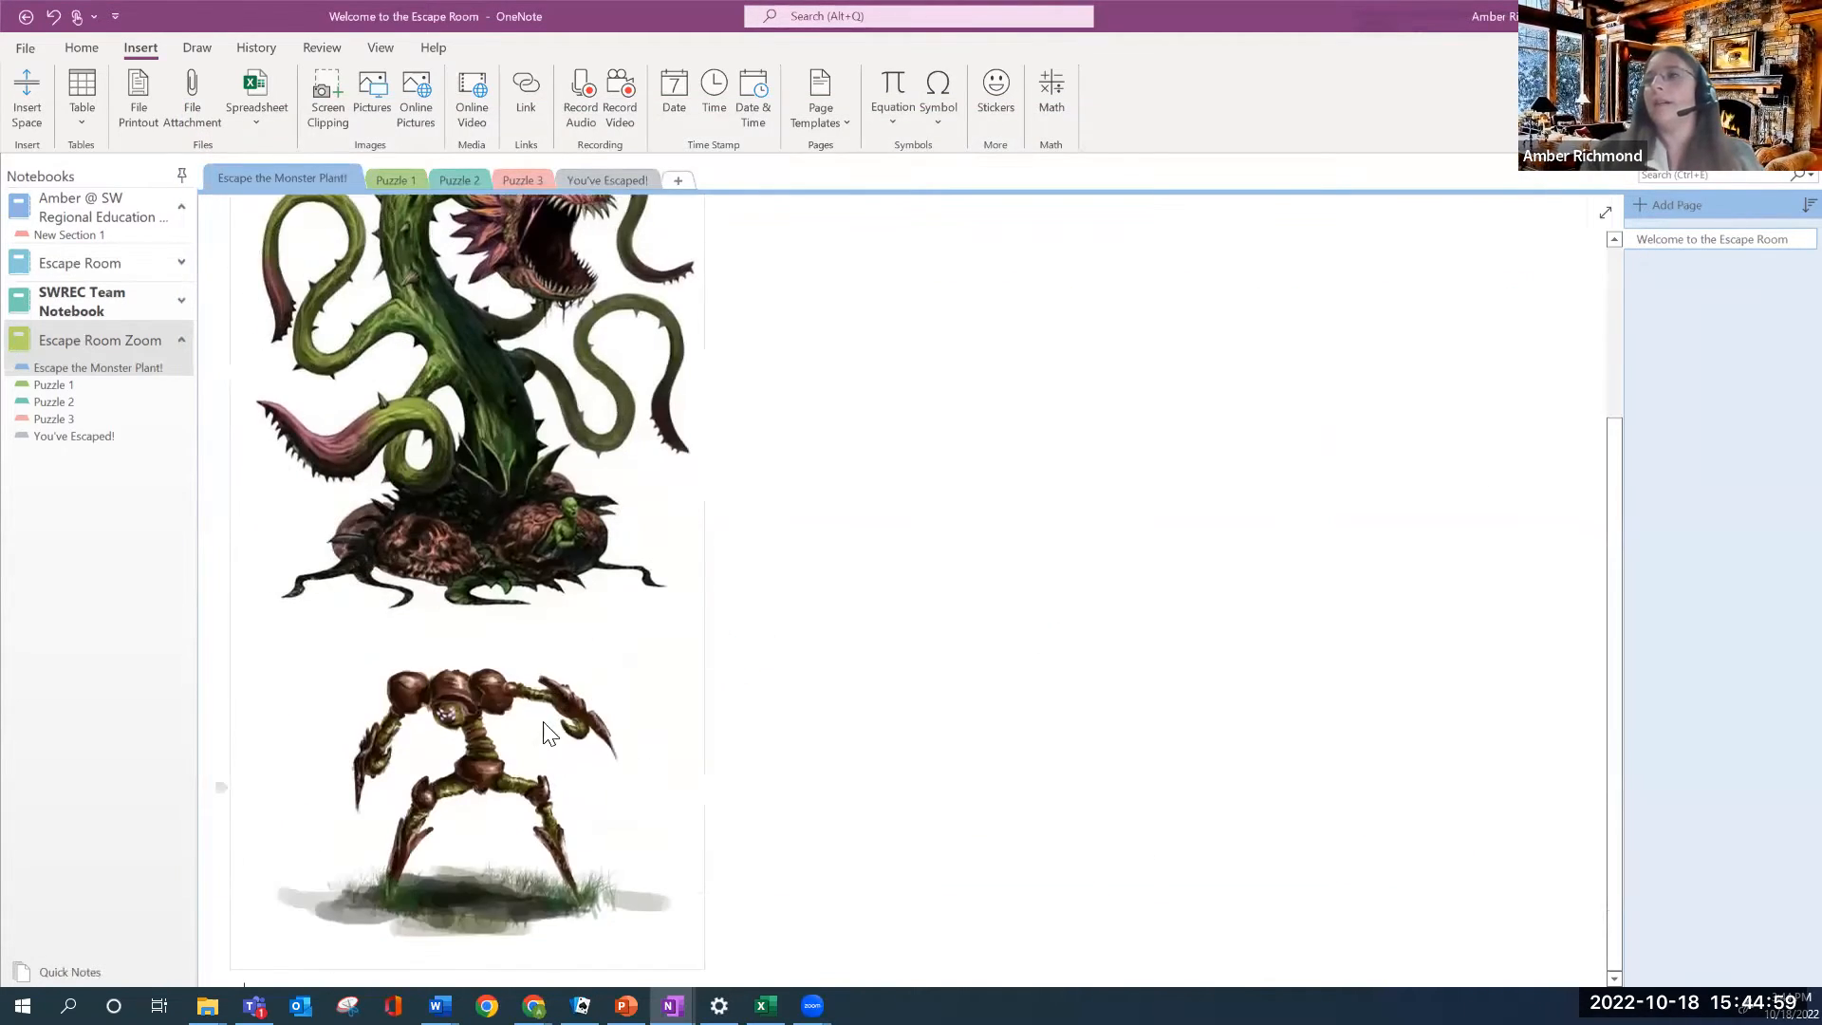
Place the green monster plant under Story: with the brown monster beside it
{"action": "scroll", "coordinate": [1058, 443], "scroll_direction": "up", "scroll_amount": 3}
{"action": "left_click_drag", "start_coordinate": [464, 478], "coordinate": [1151, 425]}
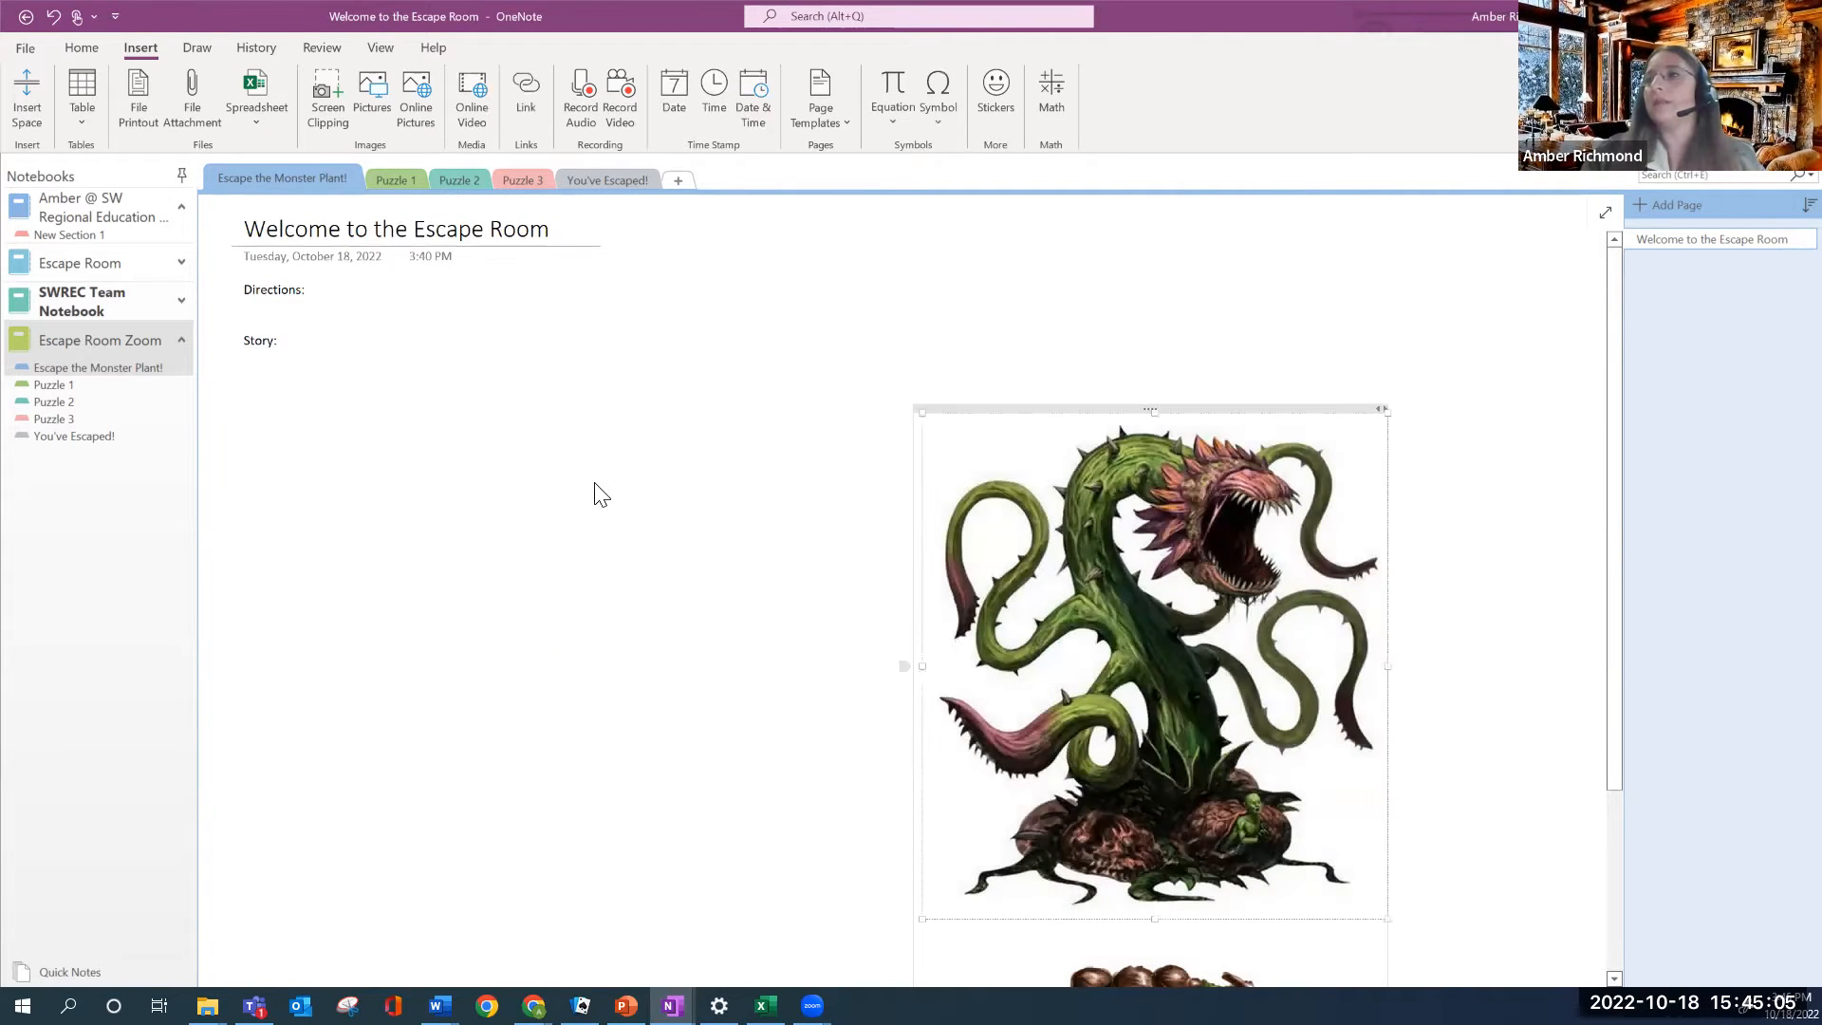
{"action": "left_click_drag", "start_coordinate": [909, 572], "coordinate": [494, 399]}
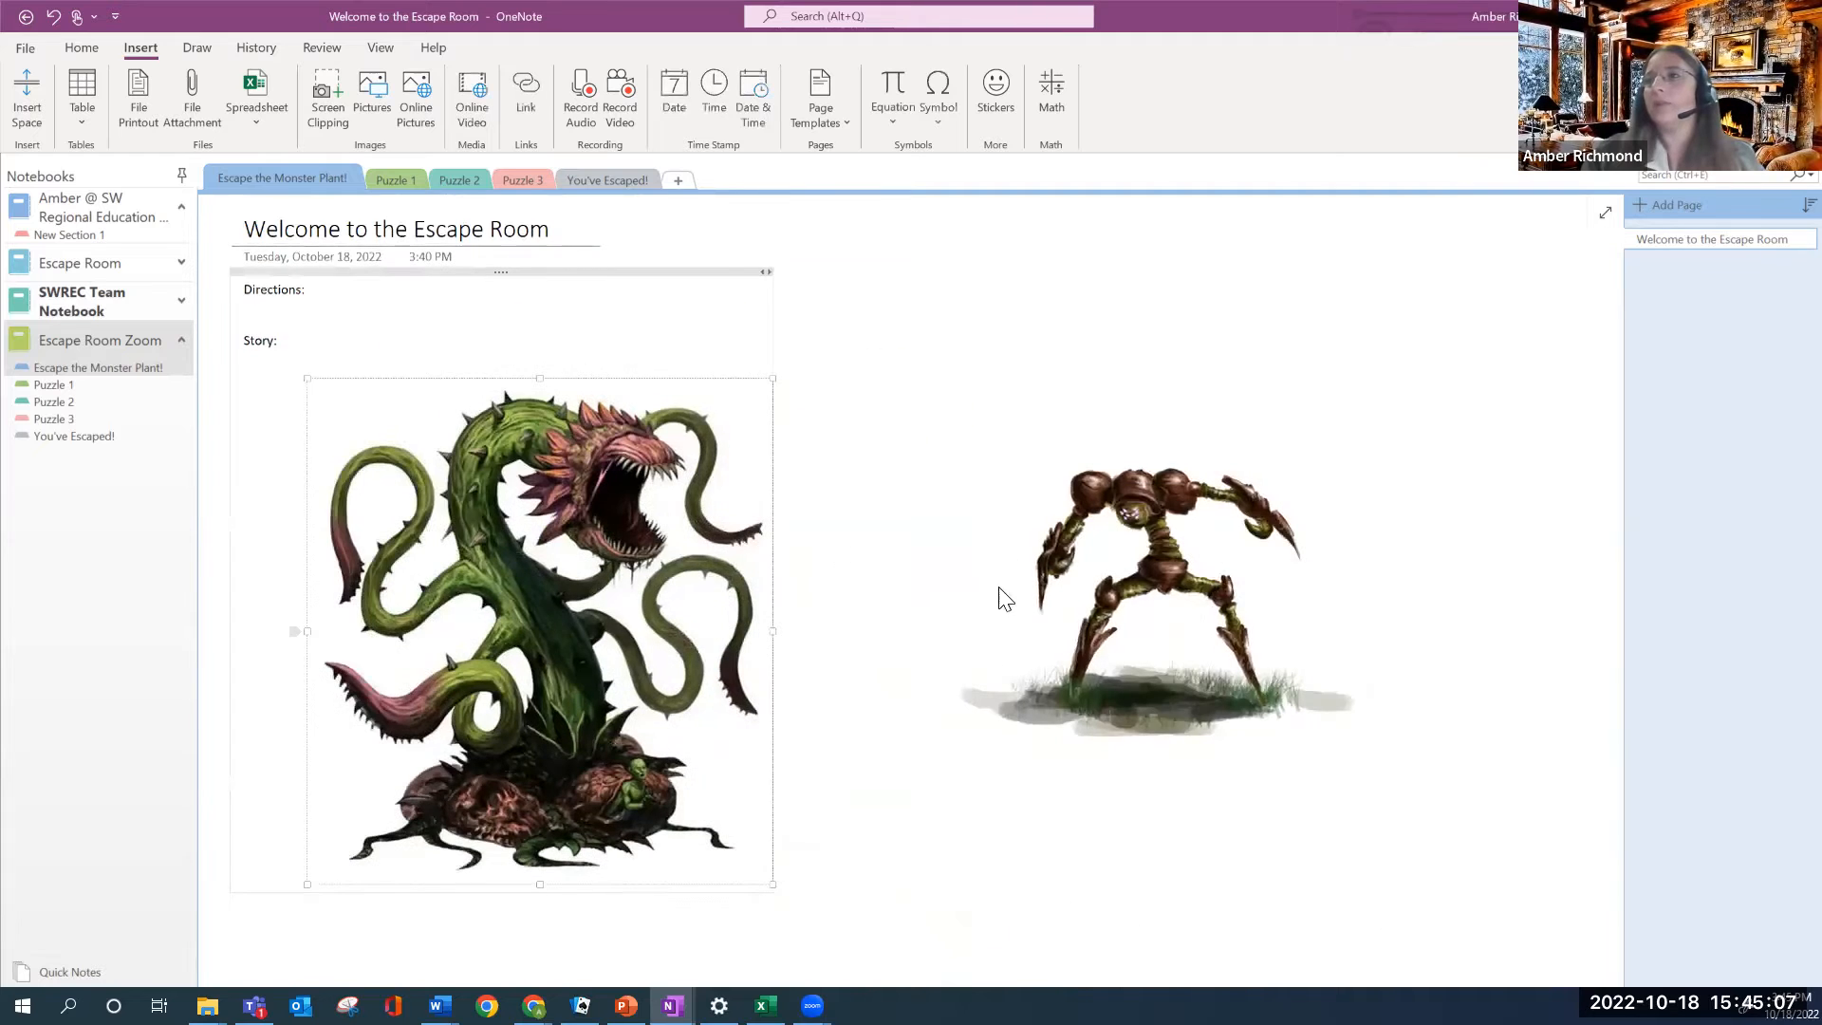
{"action": "left_click_drag", "start_coordinate": [1146, 403], "coordinate": [1073, 362]}
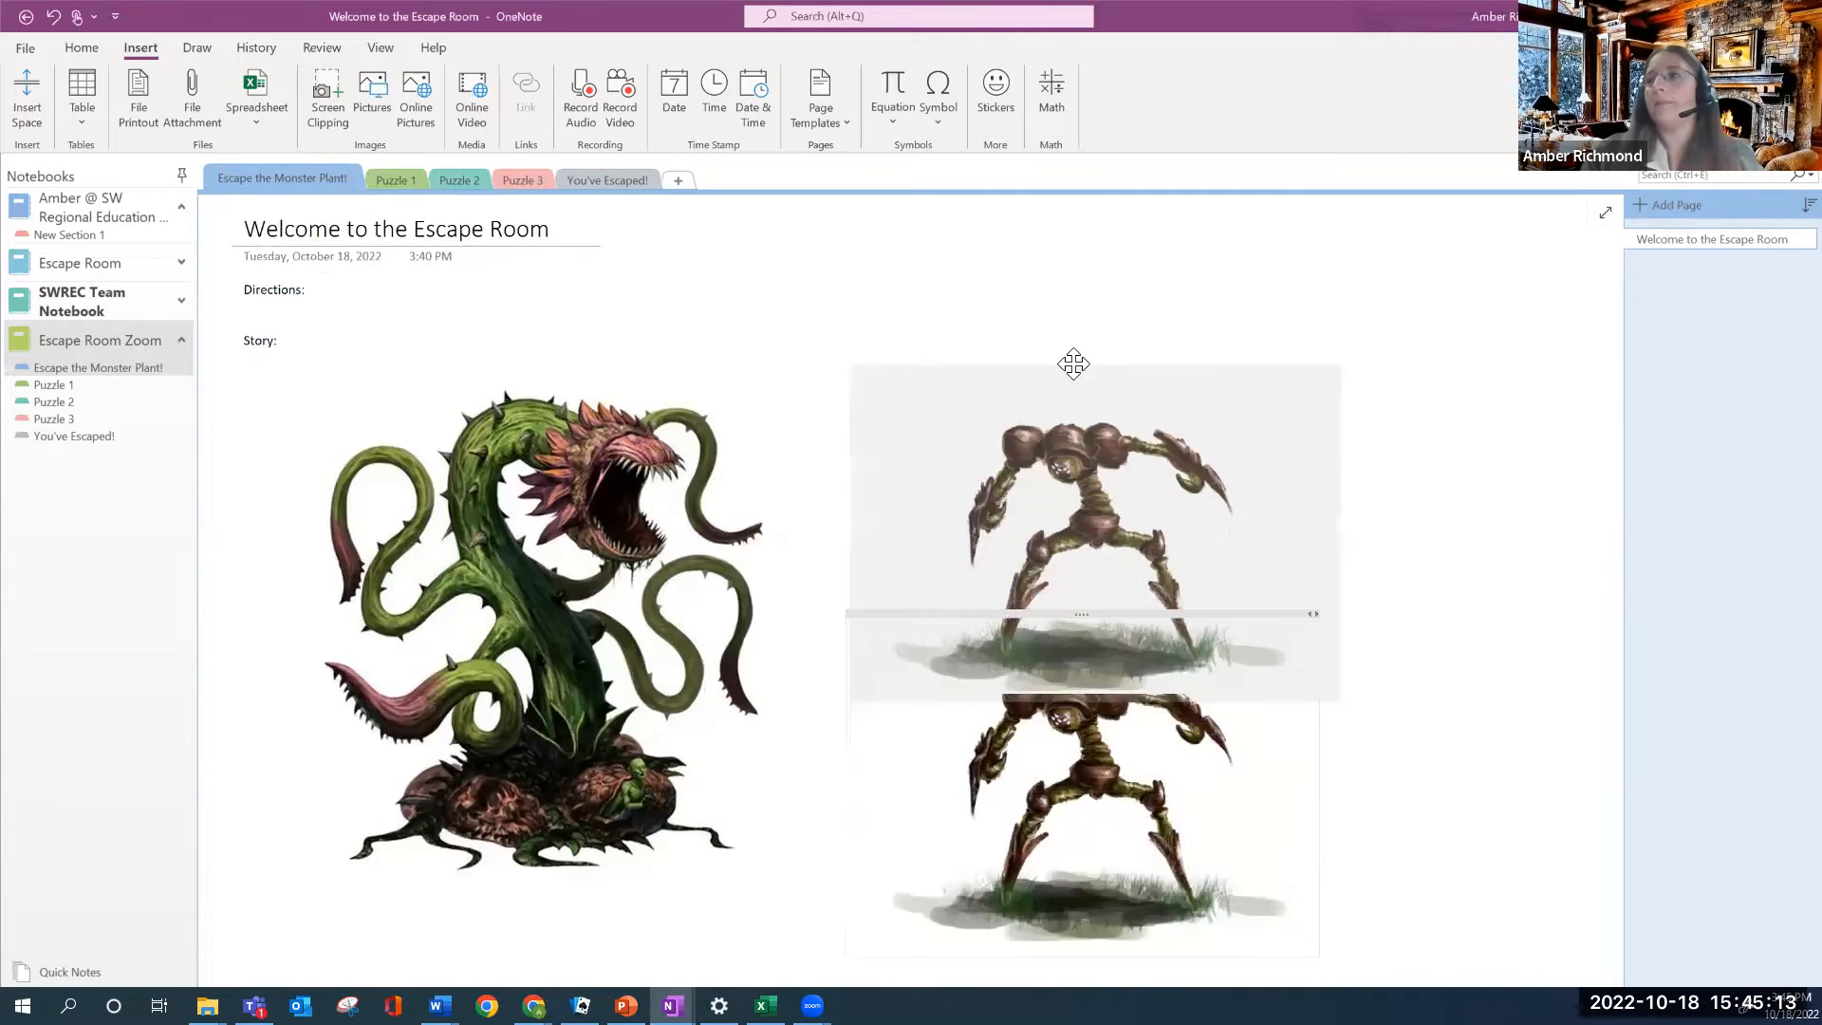
{"action": "scroll", "coordinate": [721, 712], "scroll_direction": "down", "scroll_amount": 2}
{"action": "scroll", "coordinate": [663, 748], "scroll_direction": "up", "scroll_amount": 2}
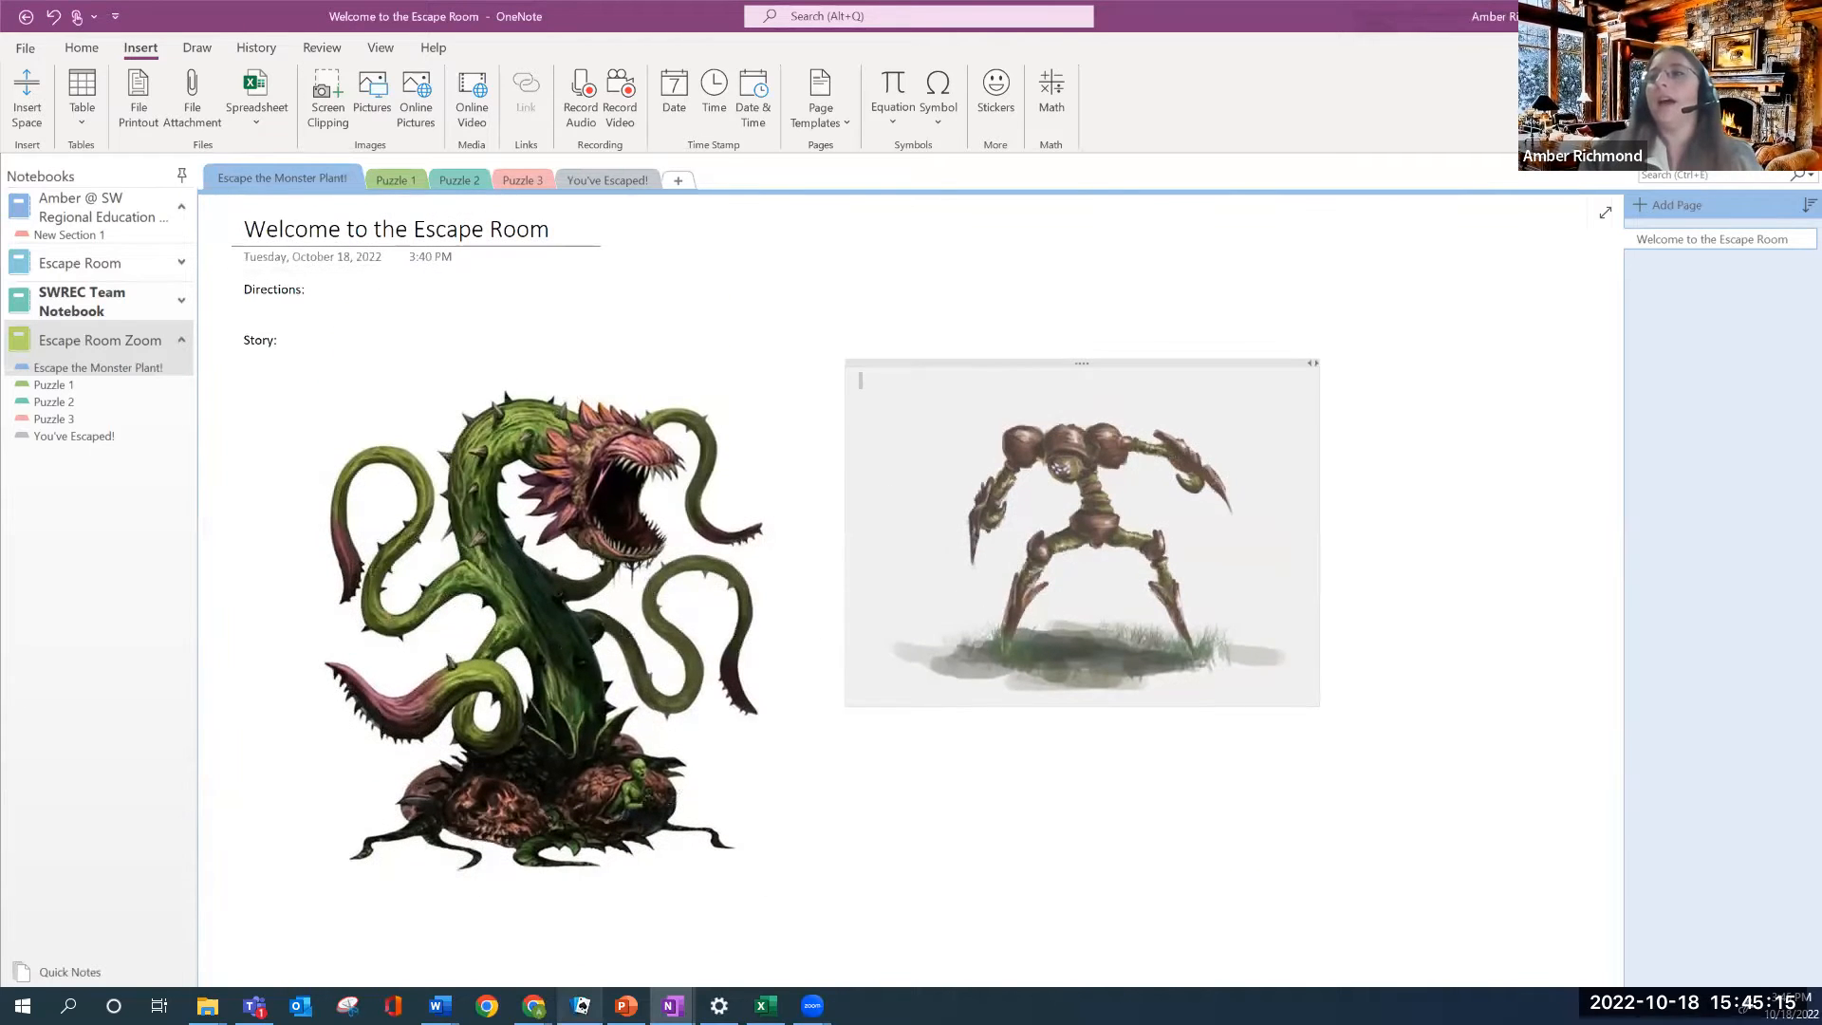
{"action": "left_click", "coordinate": [568, 903]}
Add a note beside Directions reading 'Click Puzzle 1 to begin'
{"action": "scroll", "coordinate": [452, 544], "scroll_direction": "down", "scroll_amount": 5}
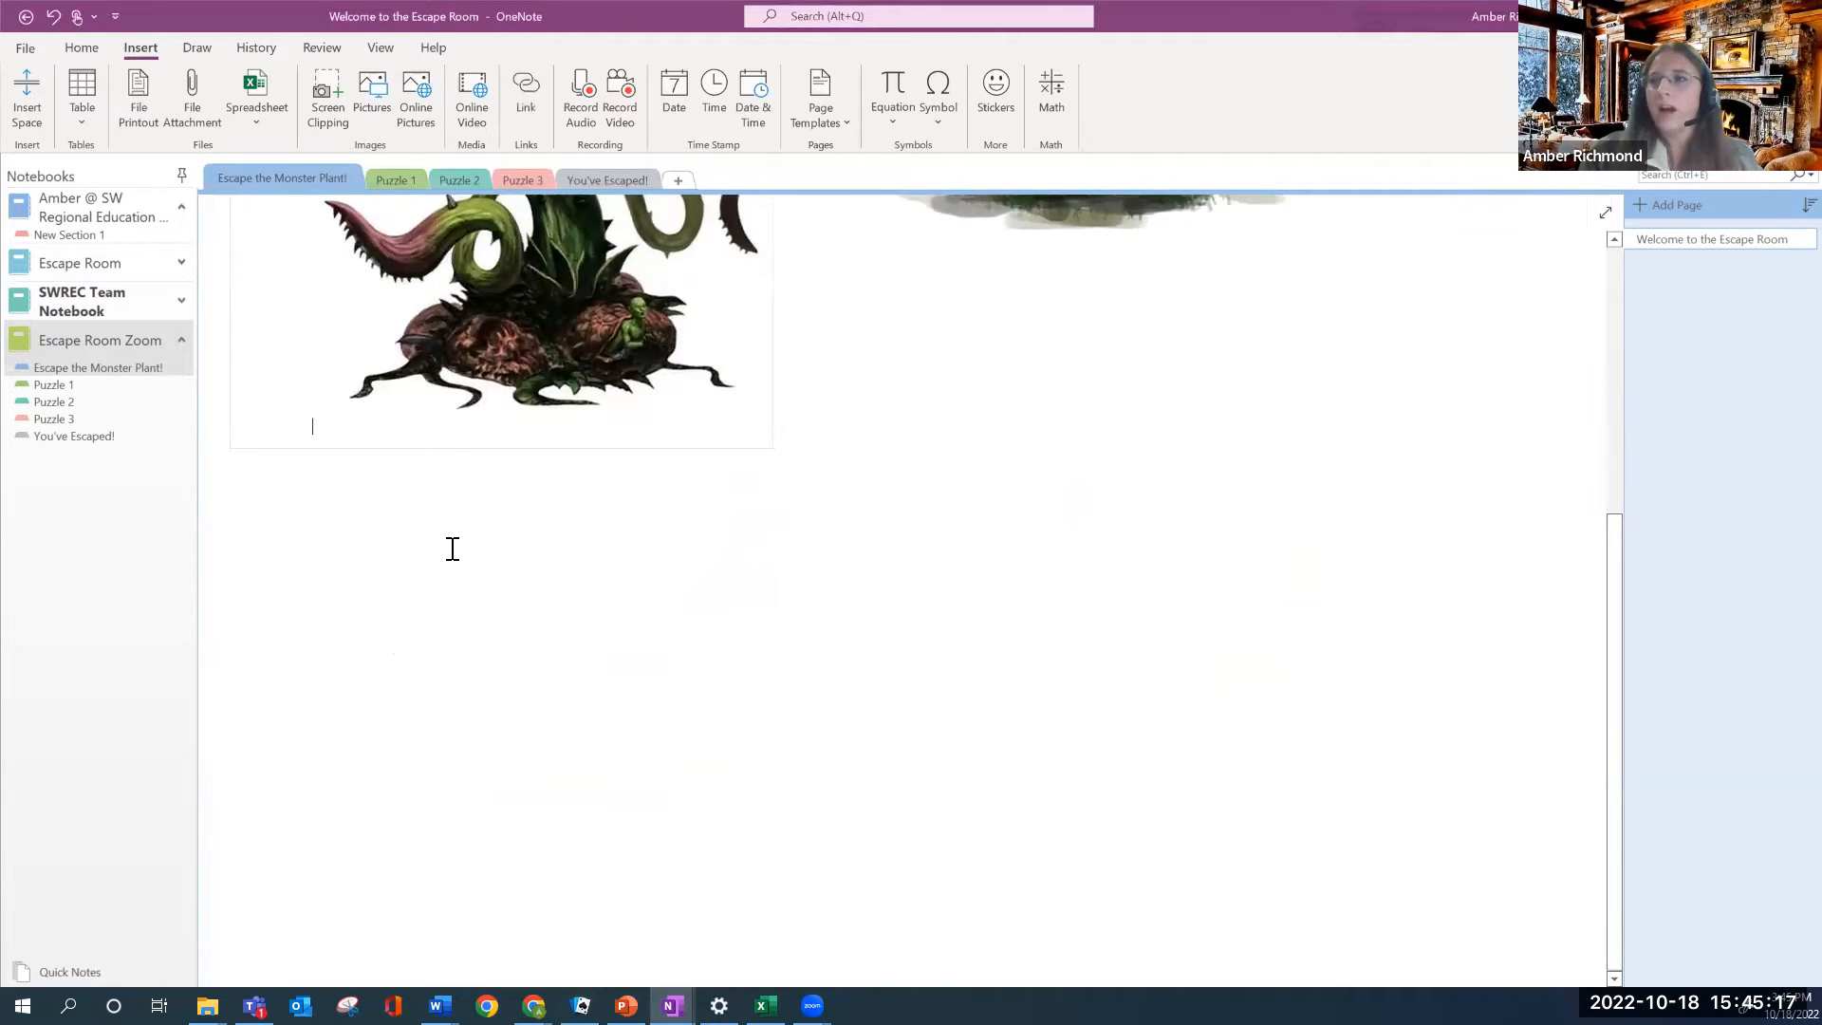
{"action": "scroll", "coordinate": [569, 531], "scroll_direction": "up", "scroll_amount": 5}
{"action": "left_click", "coordinate": [926, 310]}
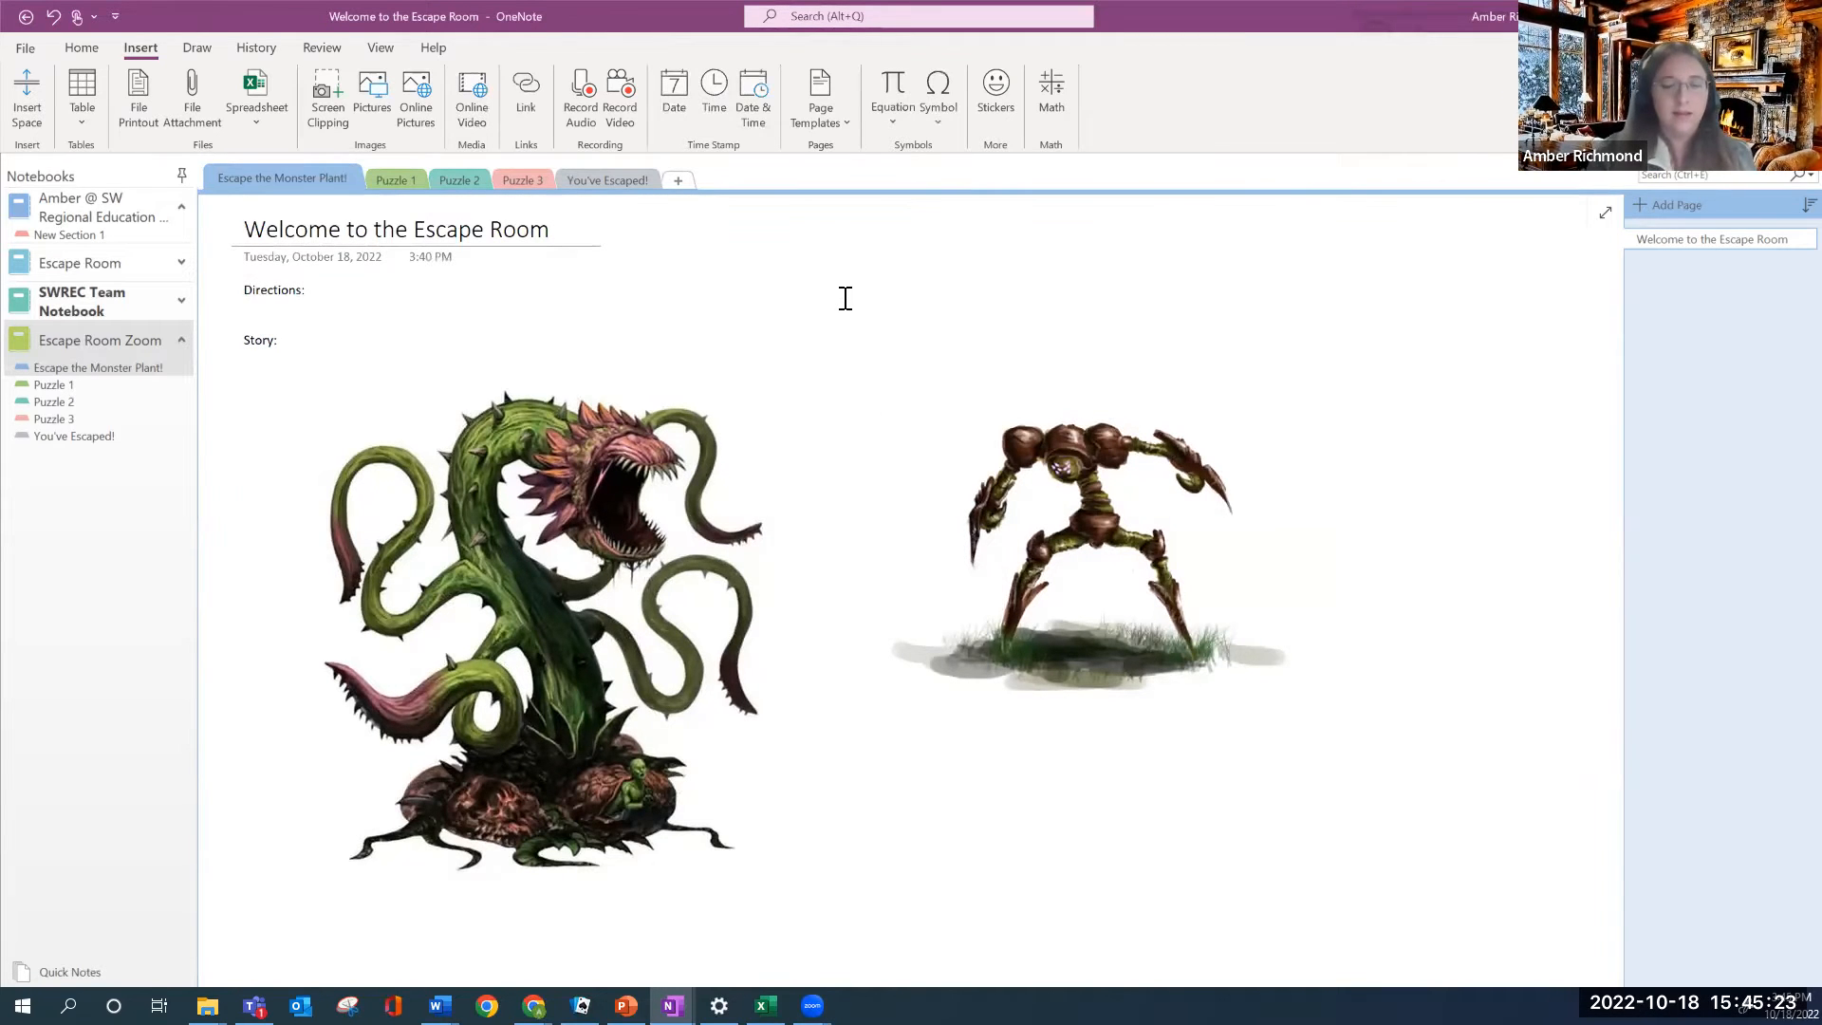
{"action": "type", "text": "Click Puzzle 1 to begin"}
Finish the welcome-page note and switch to the Puzzle 1 section's empty page
{"action": "left_click", "coordinate": [815, 266]}
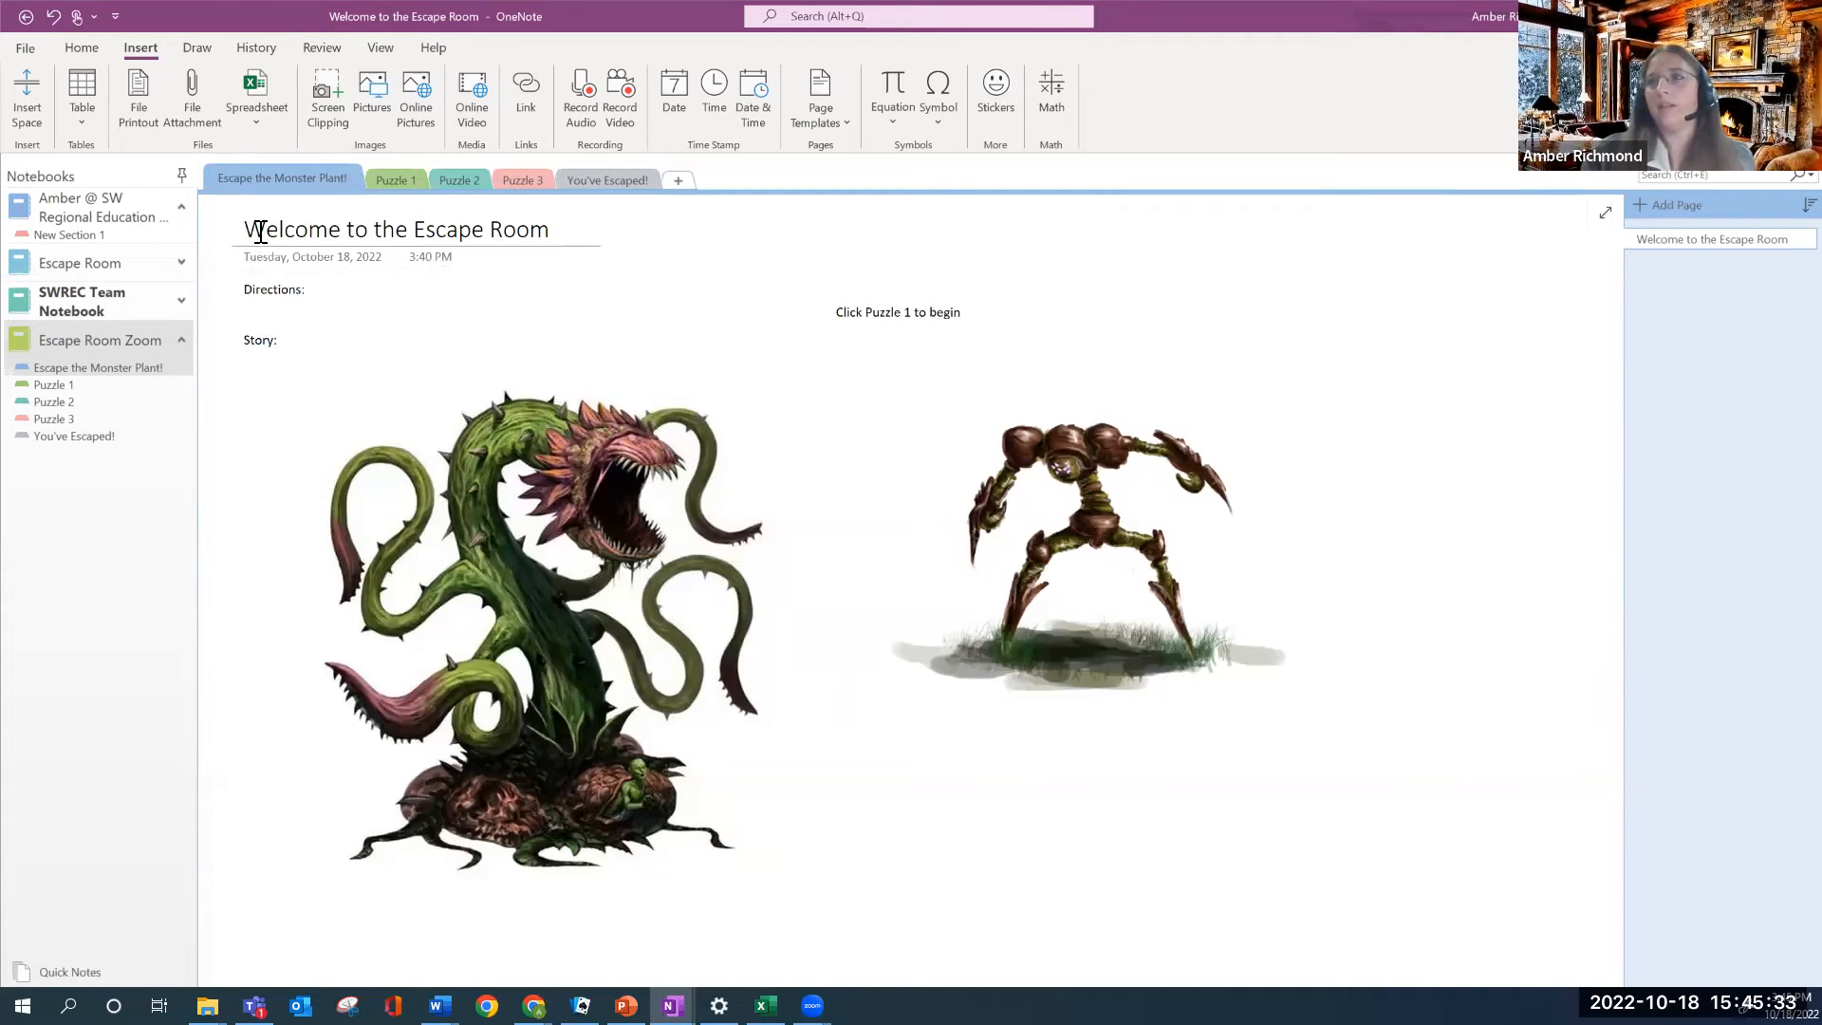
{"action": "left_click", "coordinate": [397, 179]}
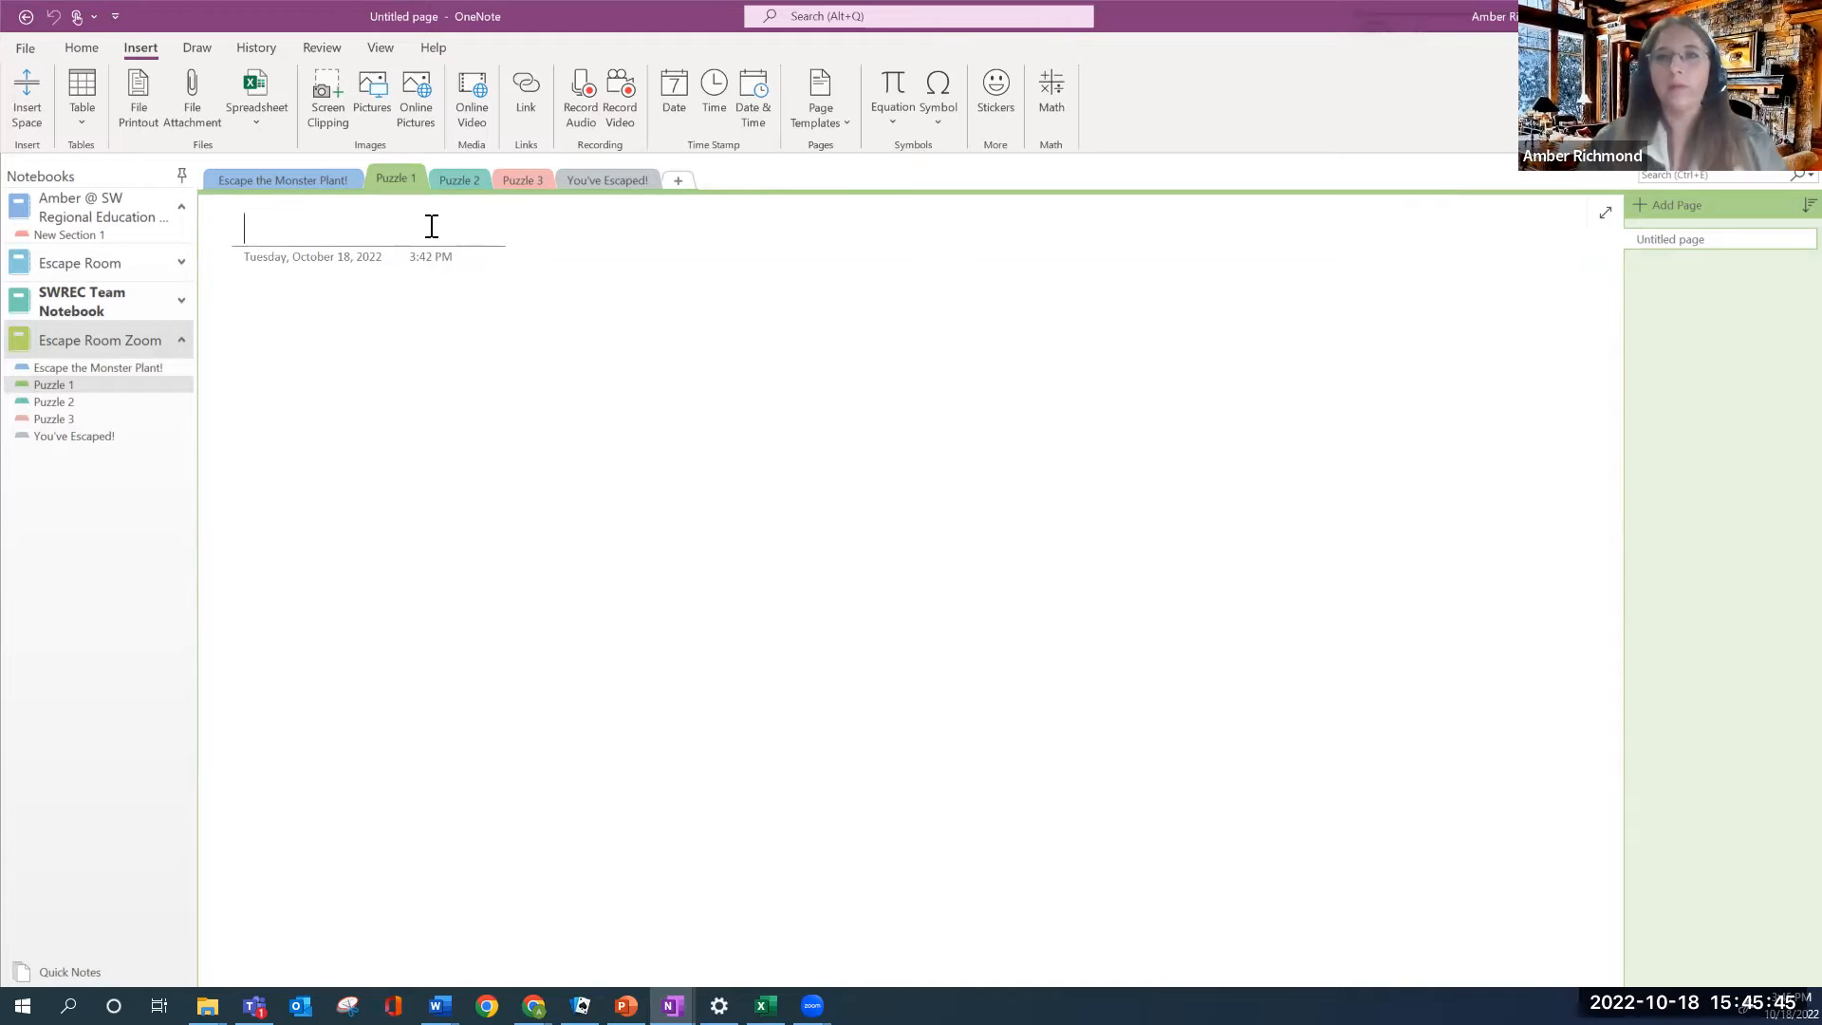
Title the empty page 'Puzzle 1'
{"action": "type", "text": "Puzzle 1"}
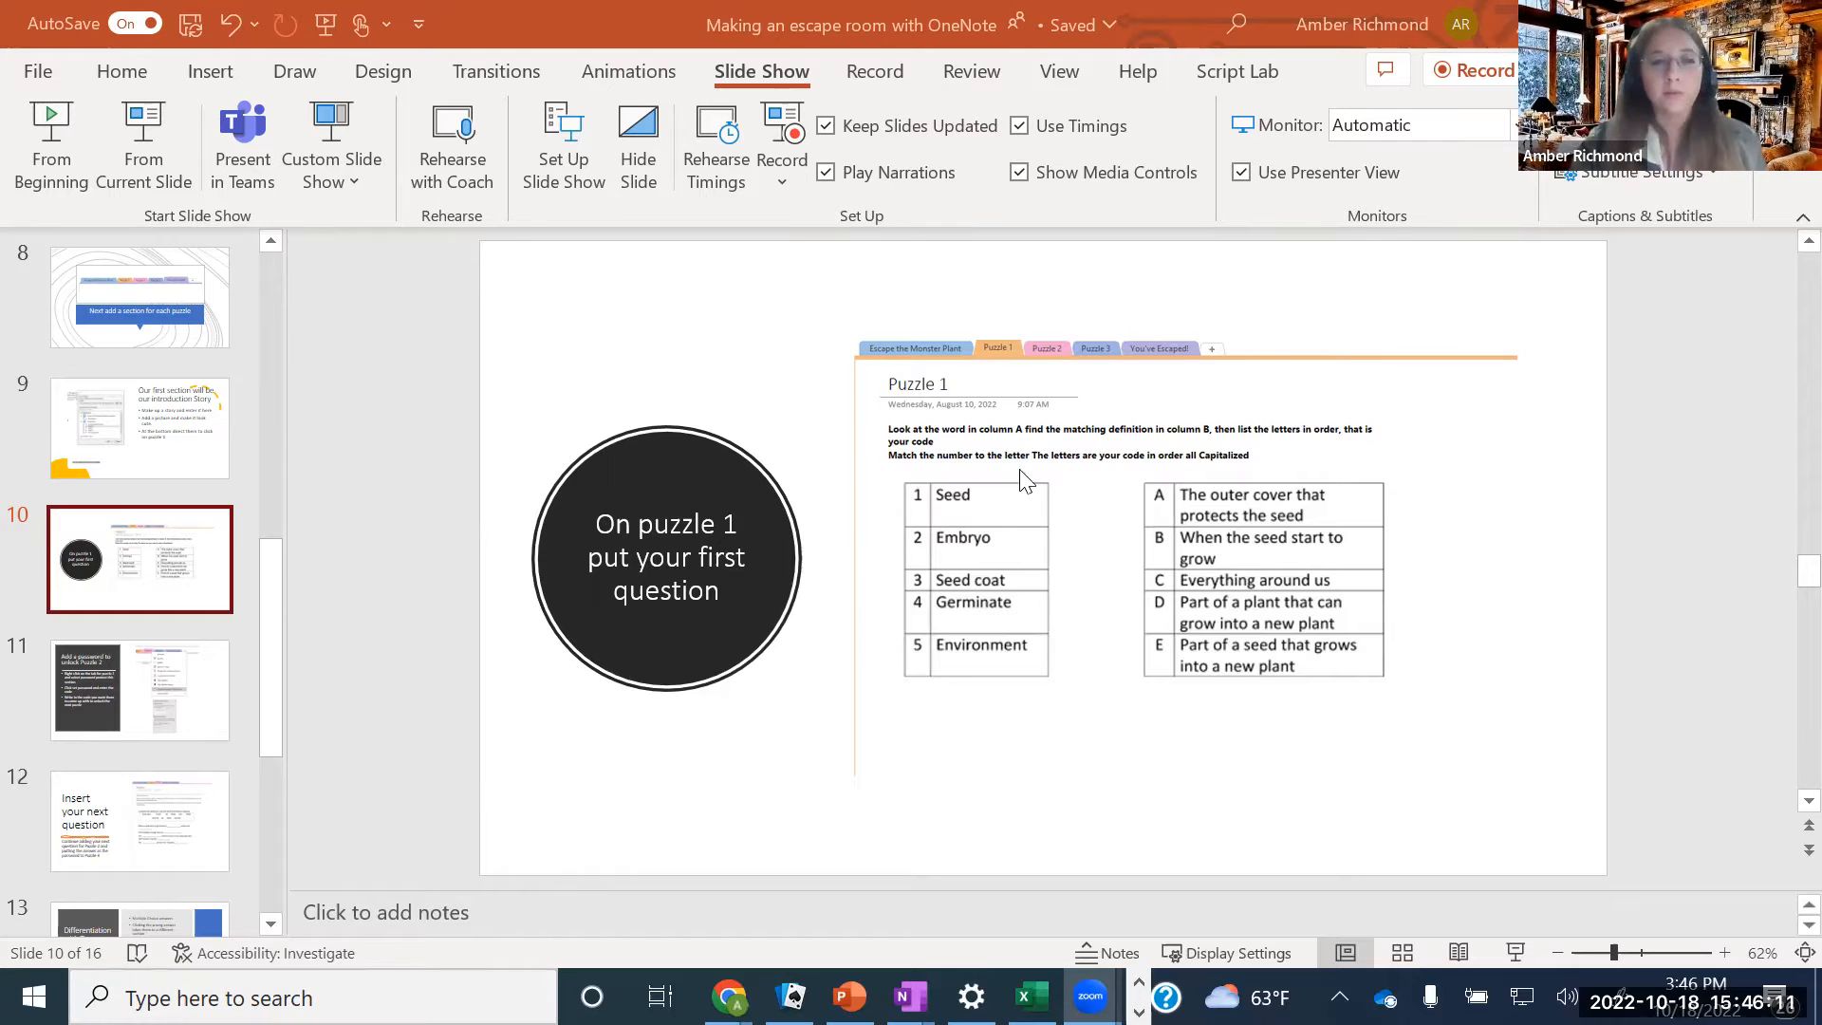
Search Windows for 'sni' and launch Snipping Tool
{"action": "left_click", "coordinate": [252, 995]}
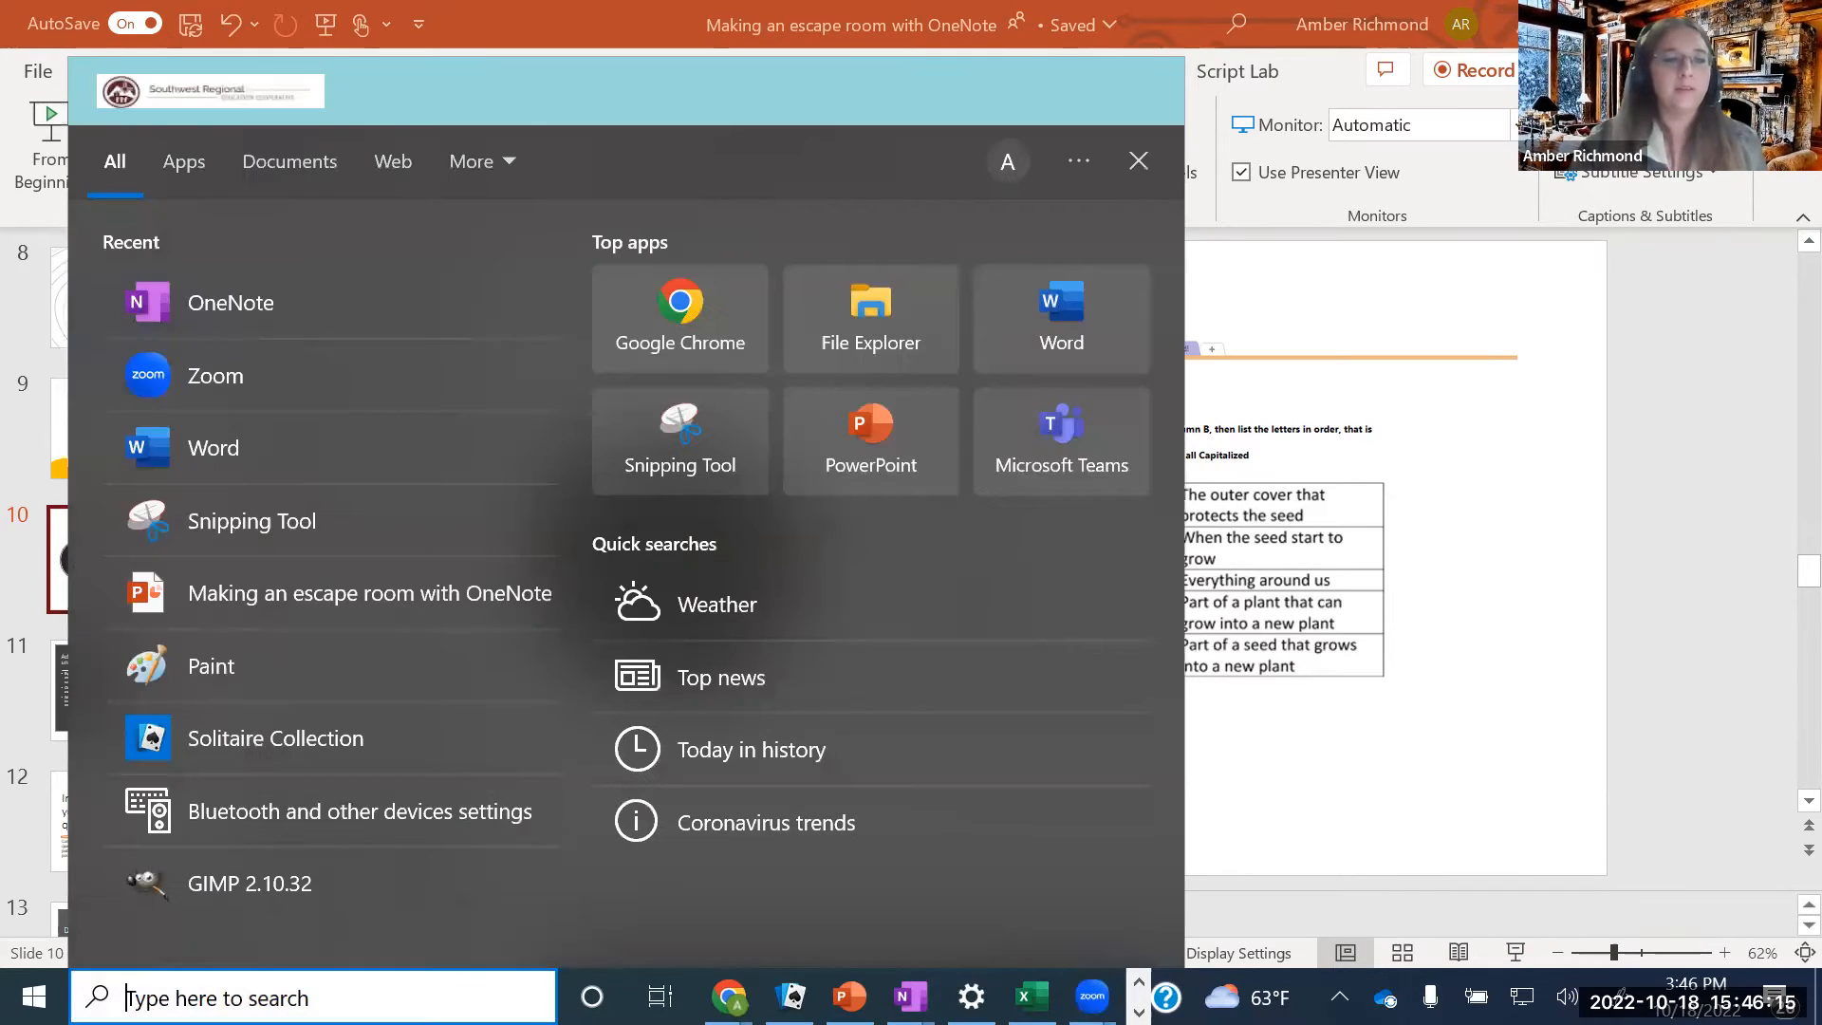
{"action": "type", "text": "sni"}
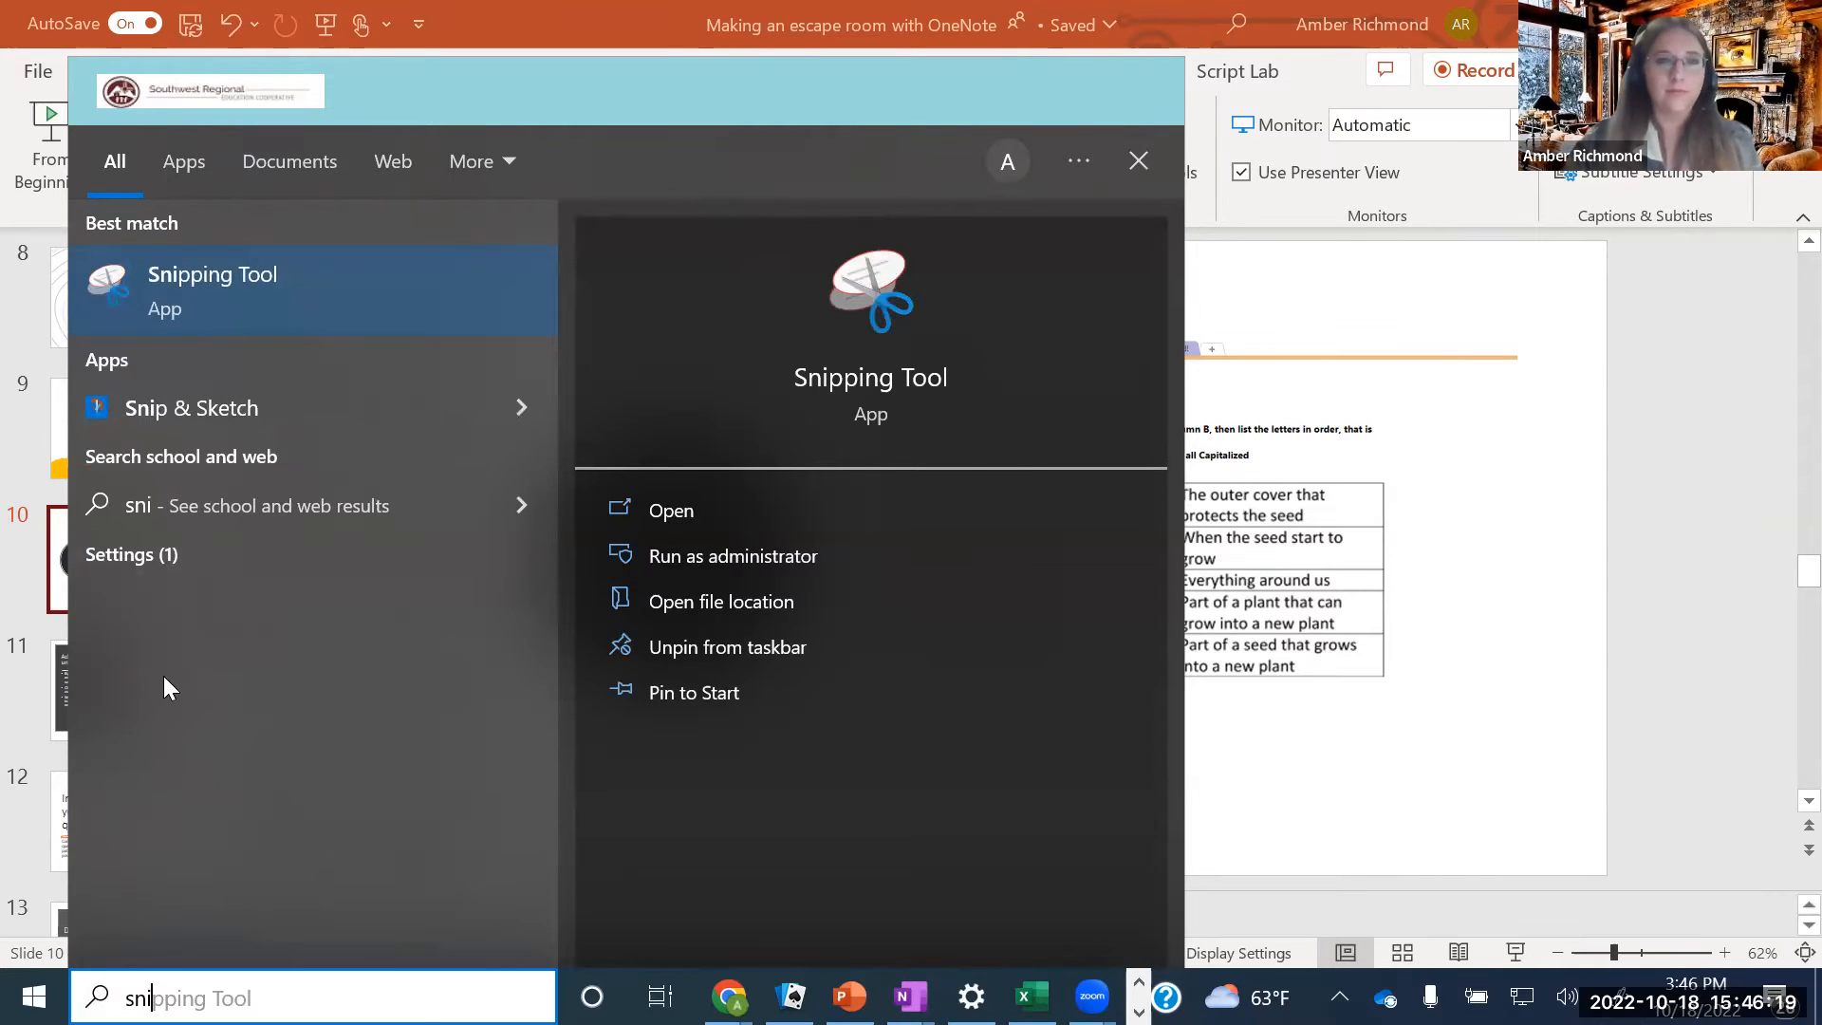
{"action": "left_click", "coordinate": [205, 283]}
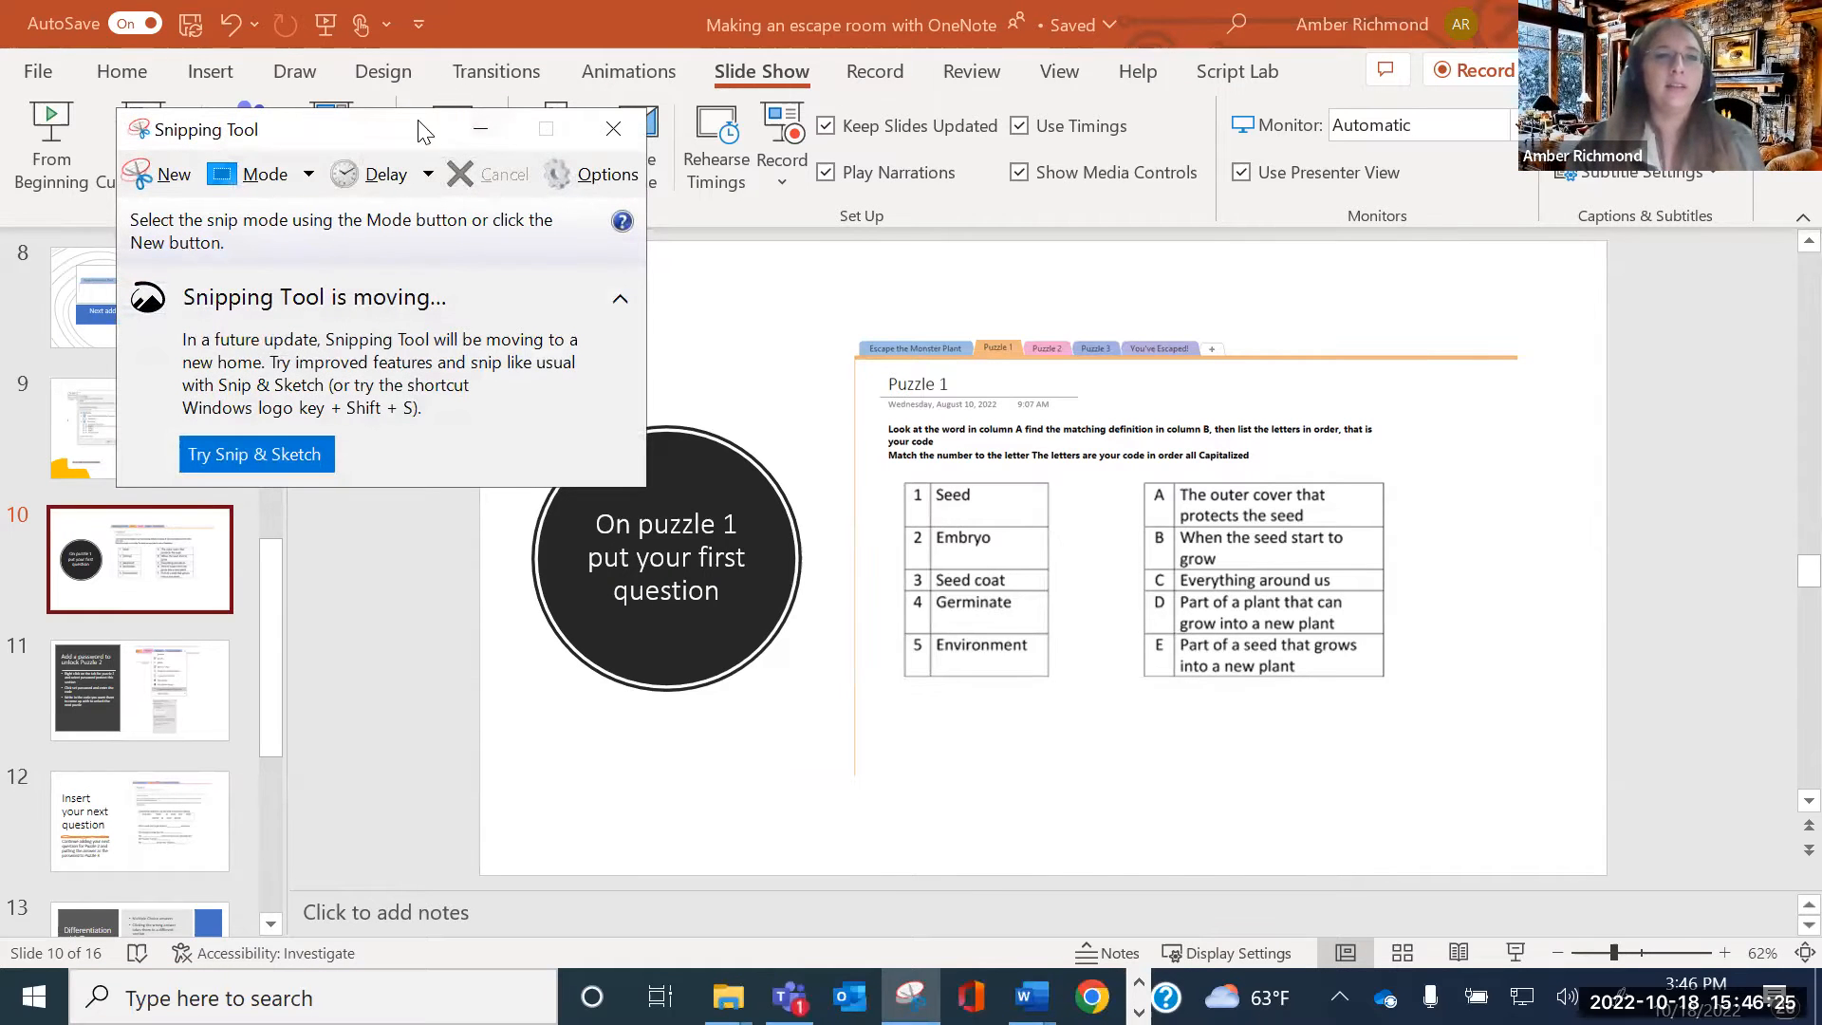
Snip the slide's sample Puzzle 1 instructions and seed-terms matching tables
{"action": "left_click_drag", "start_coordinate": [399, 128], "coordinate": [402, 241]}
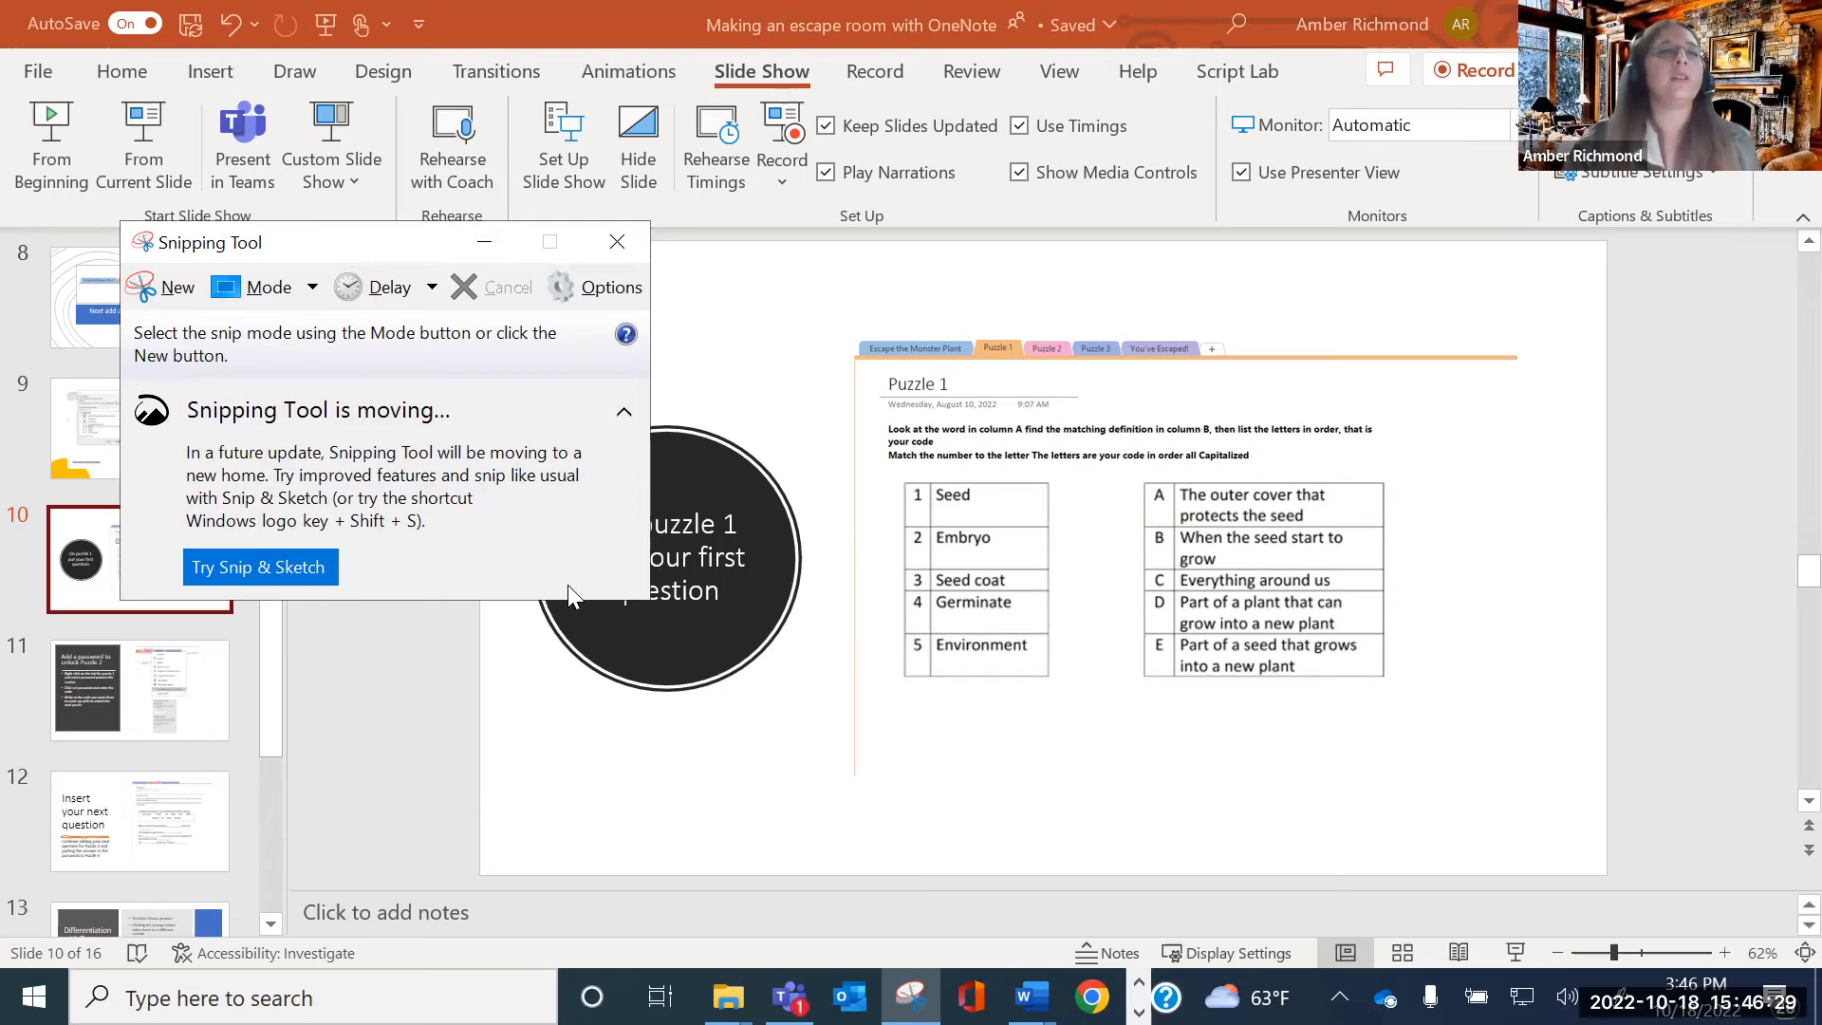
{"action": "left_click", "coordinate": [158, 292]}
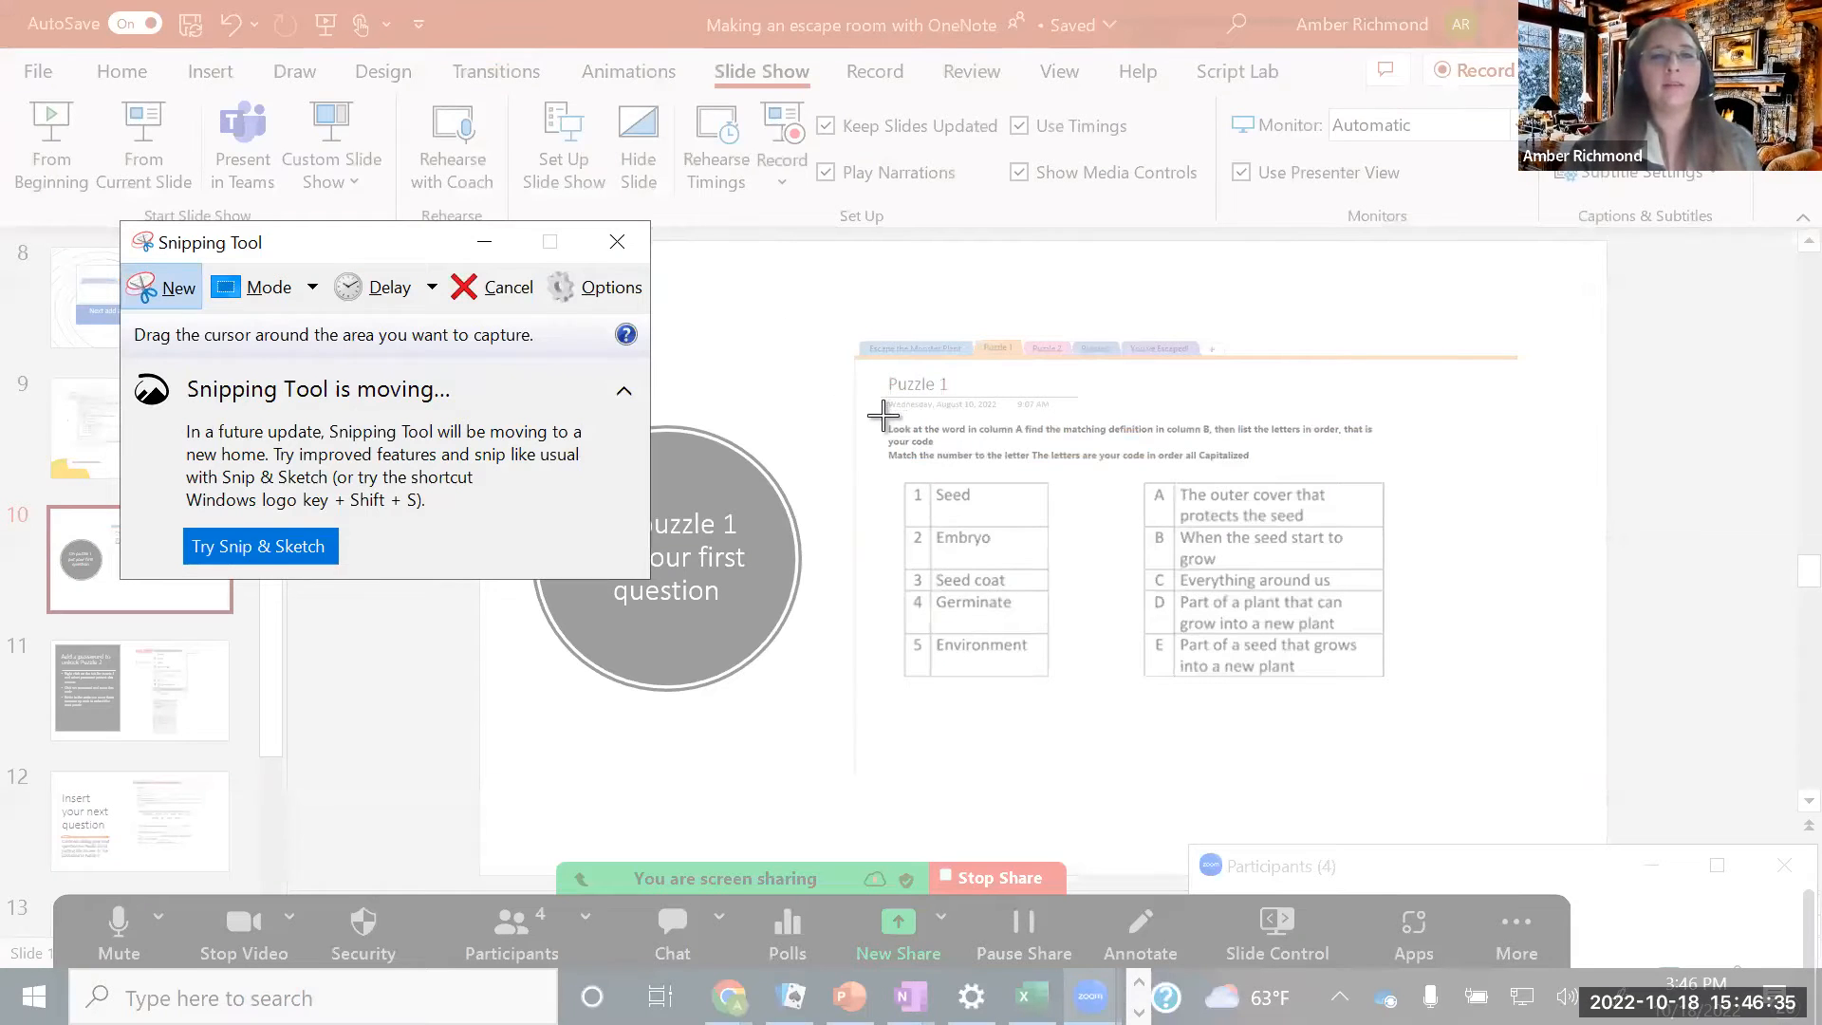
{"action": "left_click_drag", "start_coordinate": [876, 413], "coordinate": [1430, 697]}
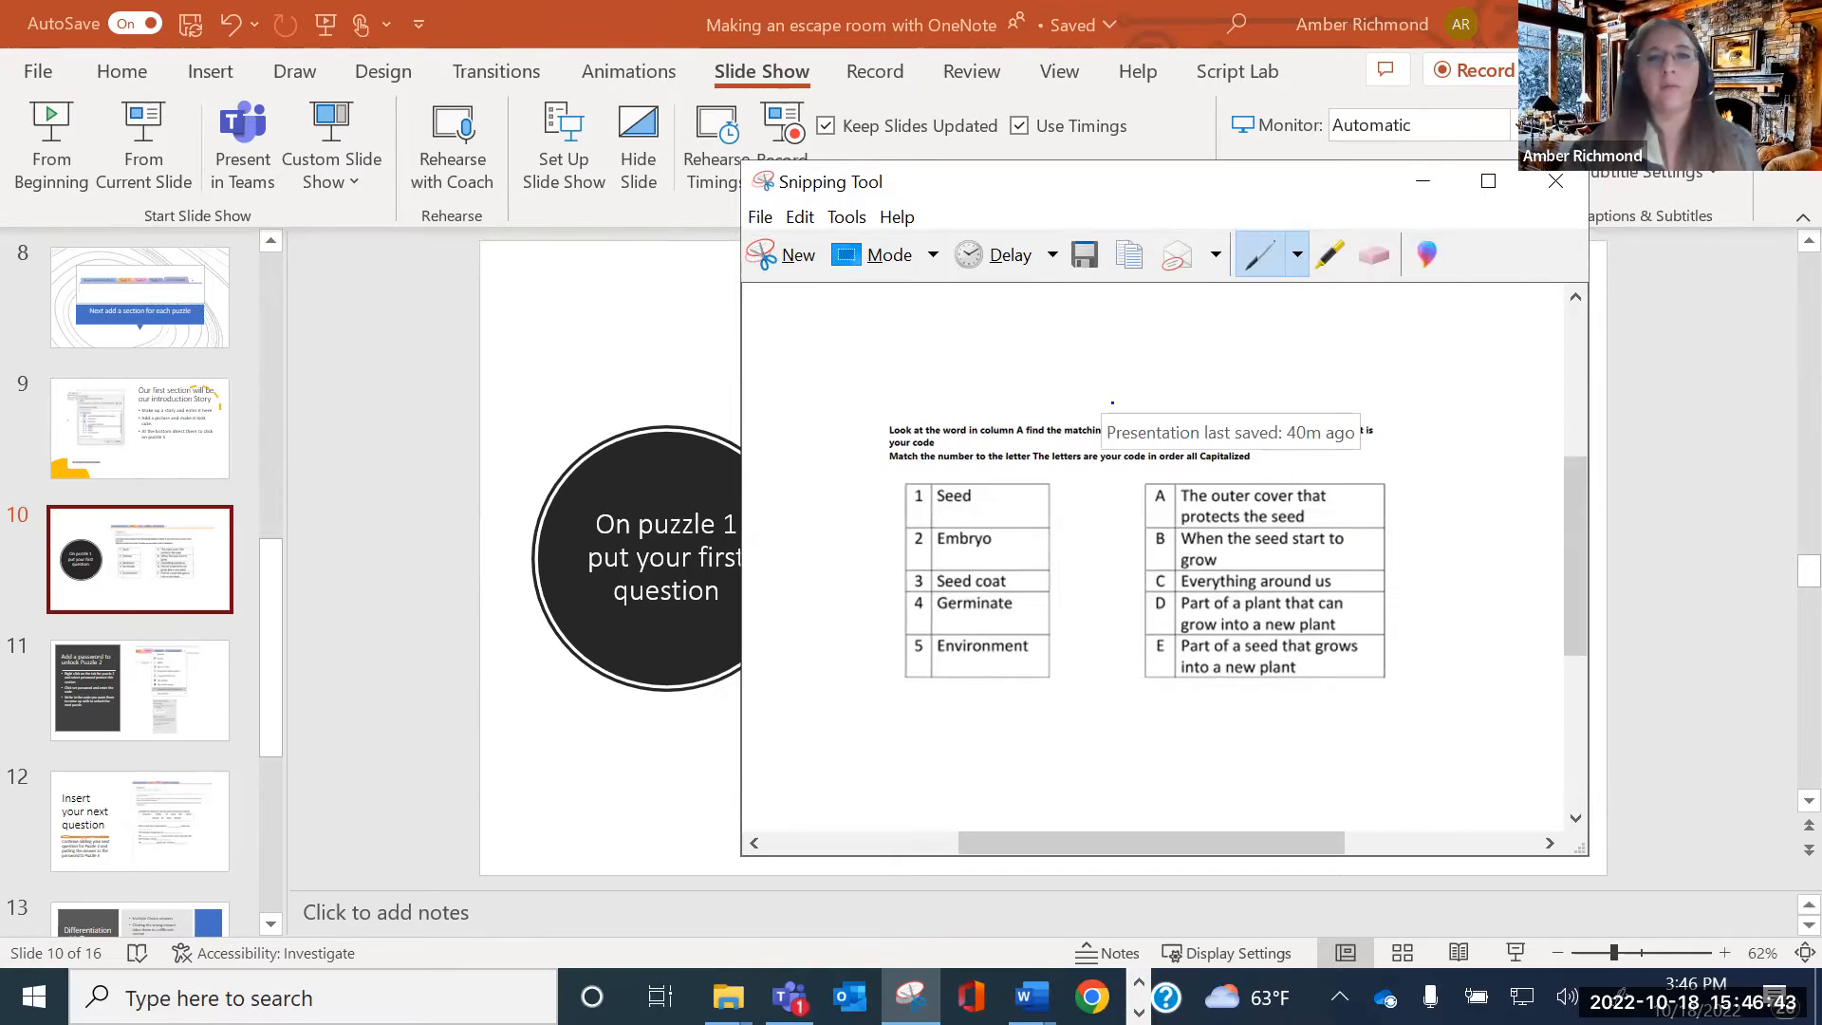
{"action": "left_click", "coordinate": [760, 217]}
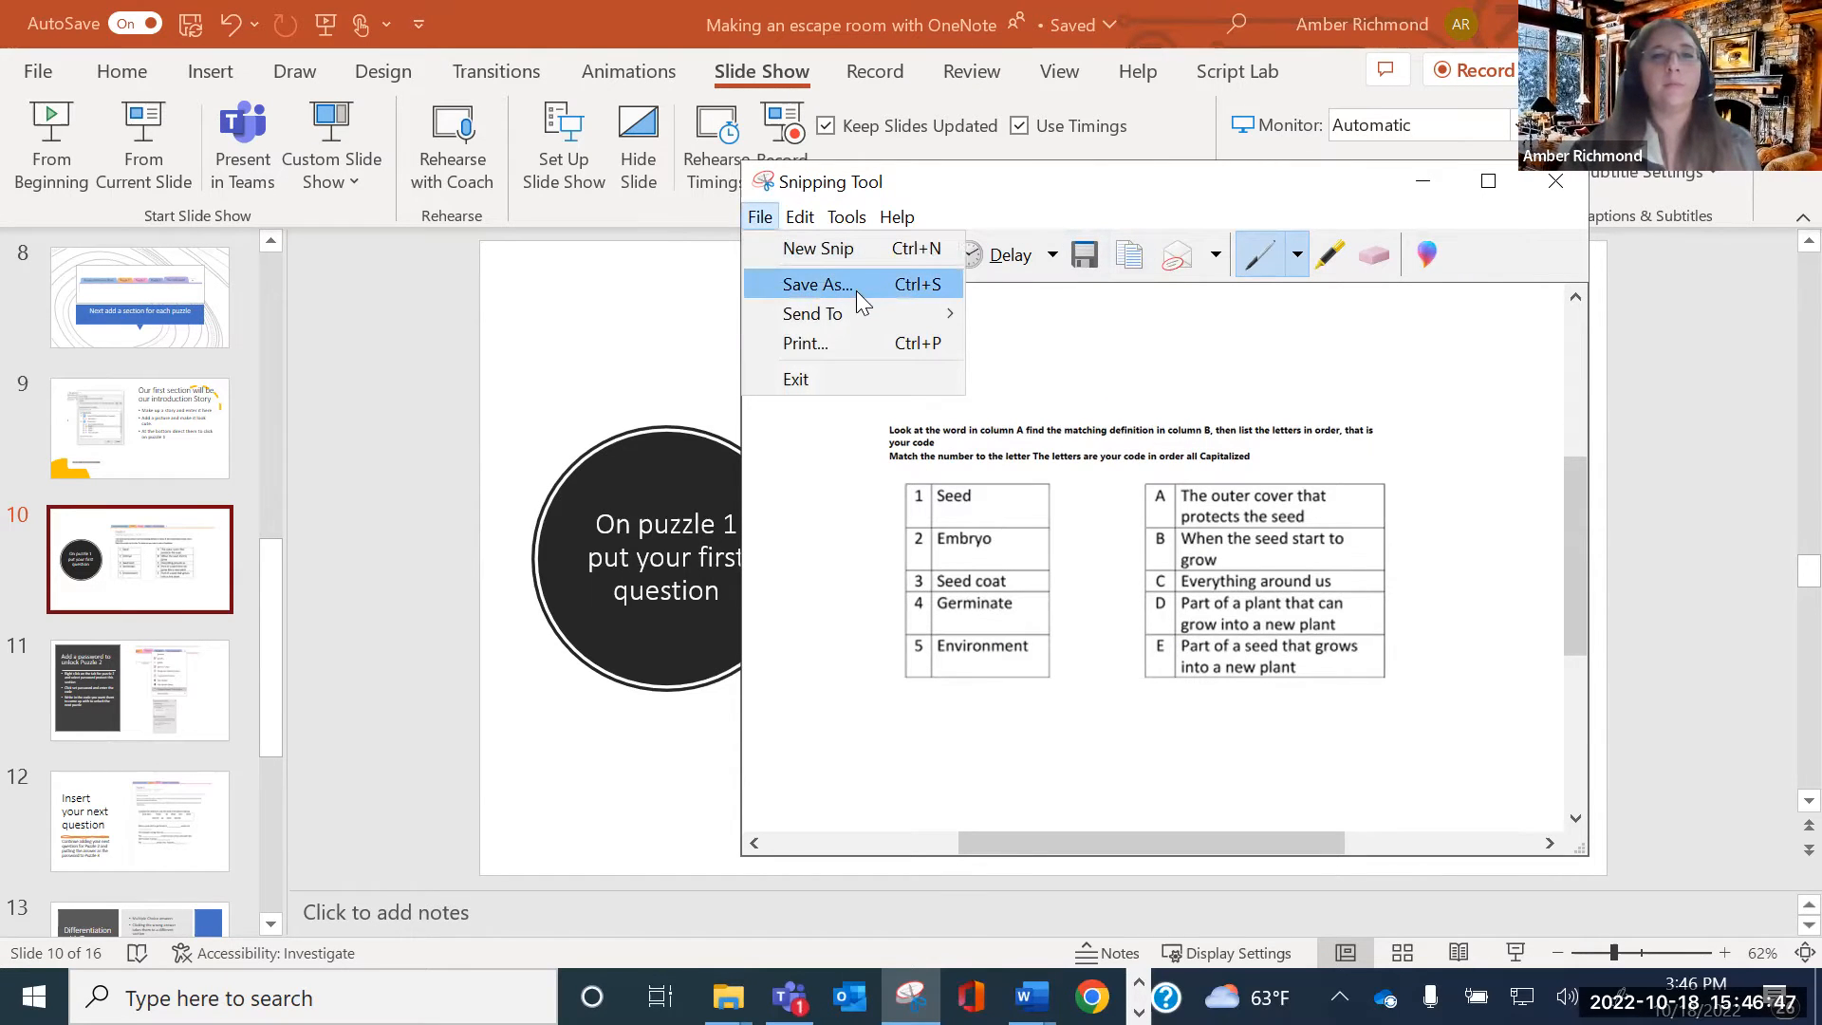
{"action": "left_click", "coordinate": [1021, 206]}
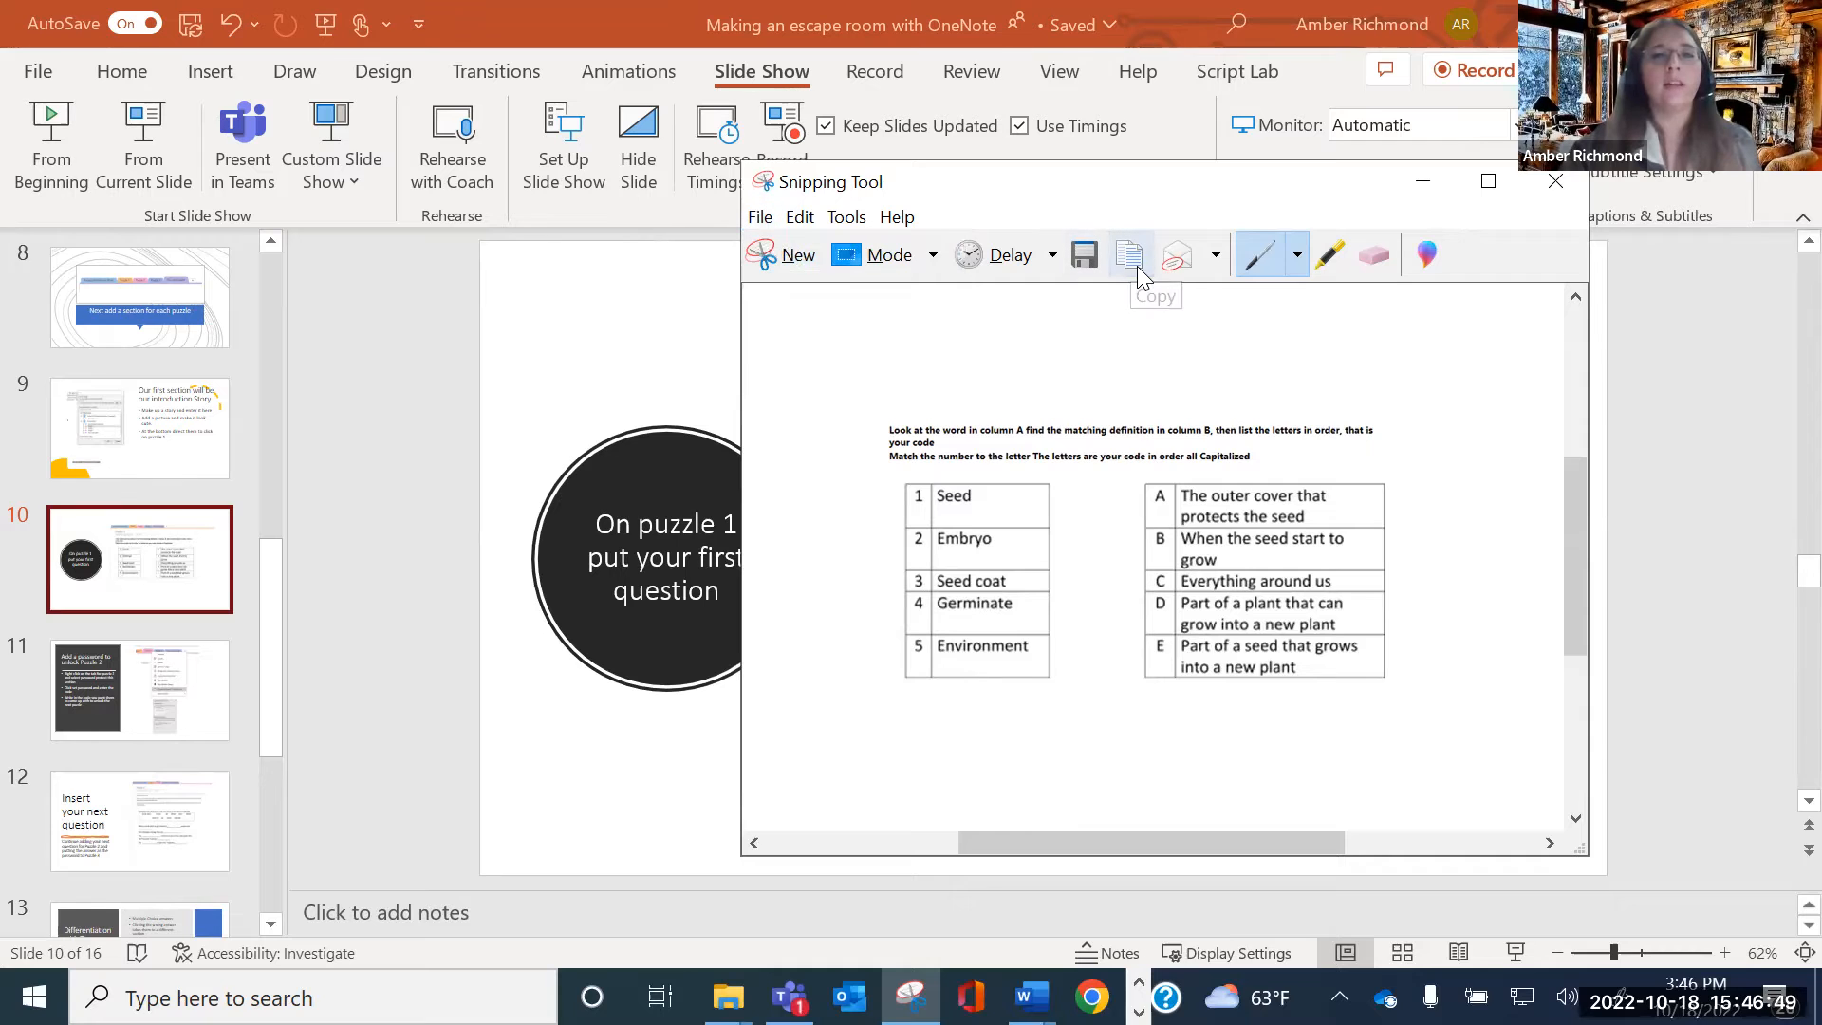
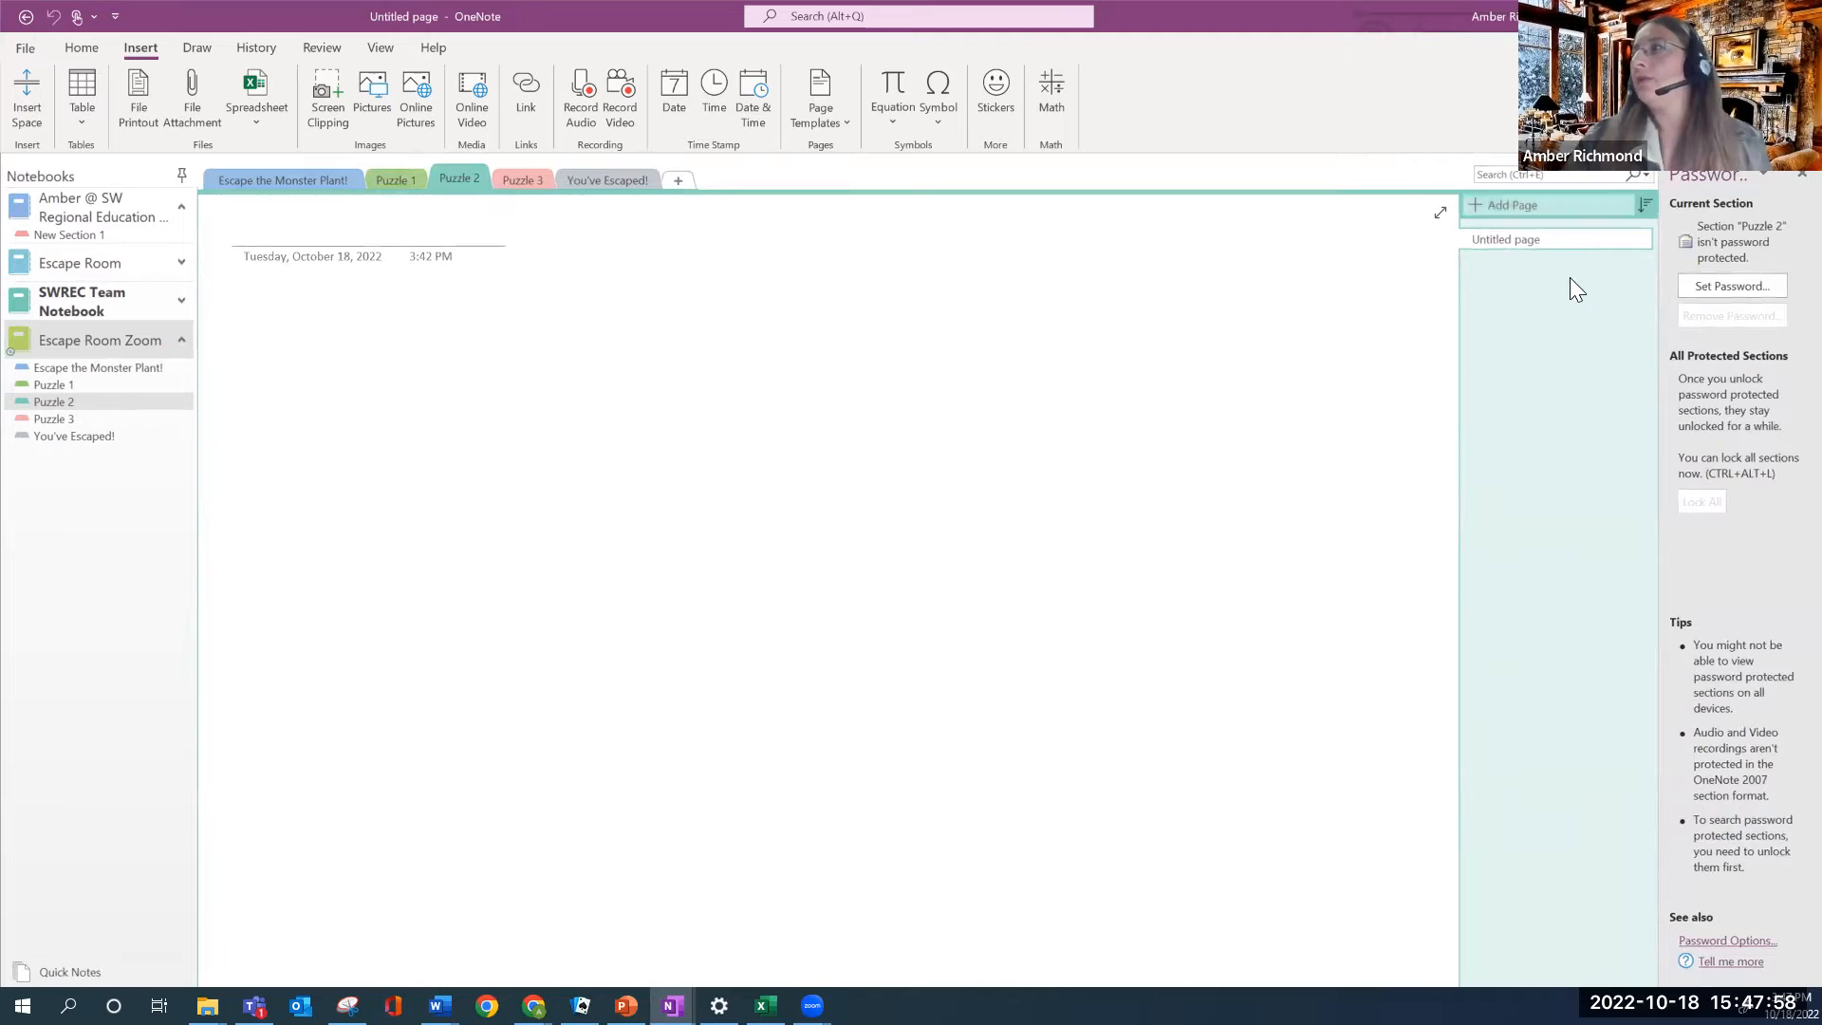
Enter and confirm a password for the Puzzle 2 section, then apply it
{"action": "left_click", "coordinate": [1723, 291]}
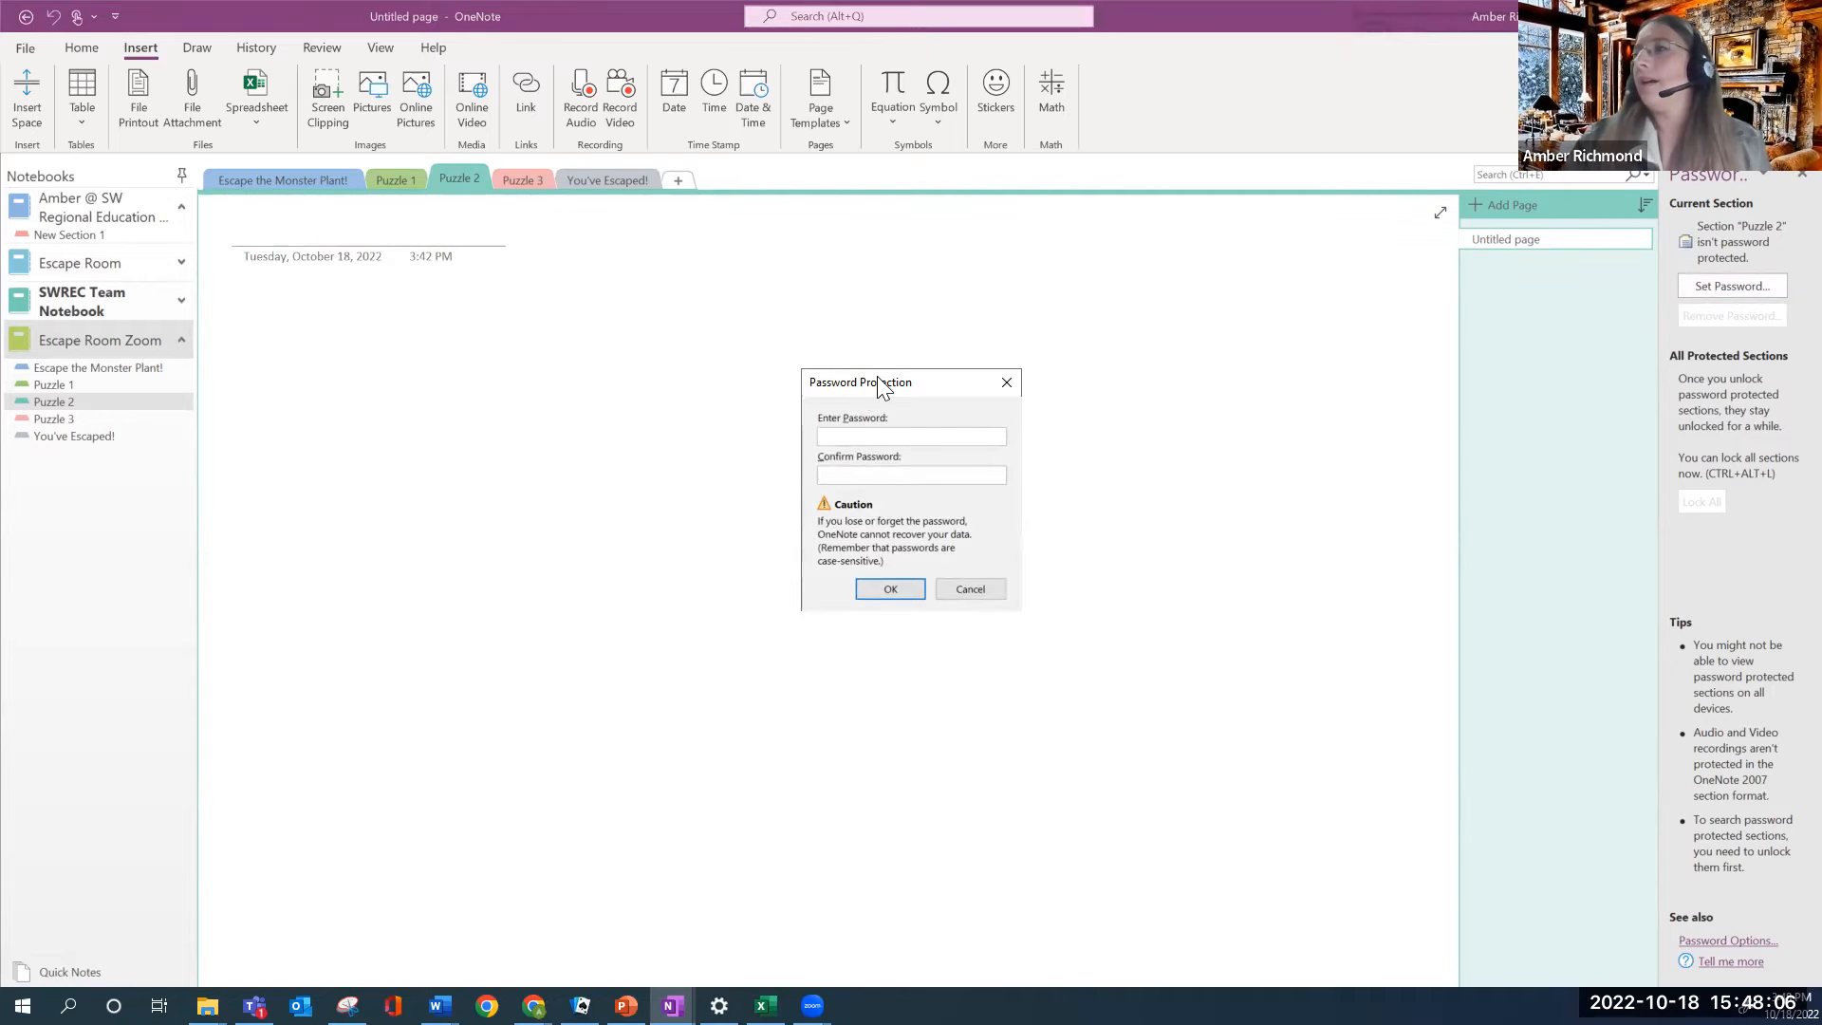
{"action": "left_click_drag", "start_coordinate": [859, 385], "coordinate": [984, 247]}
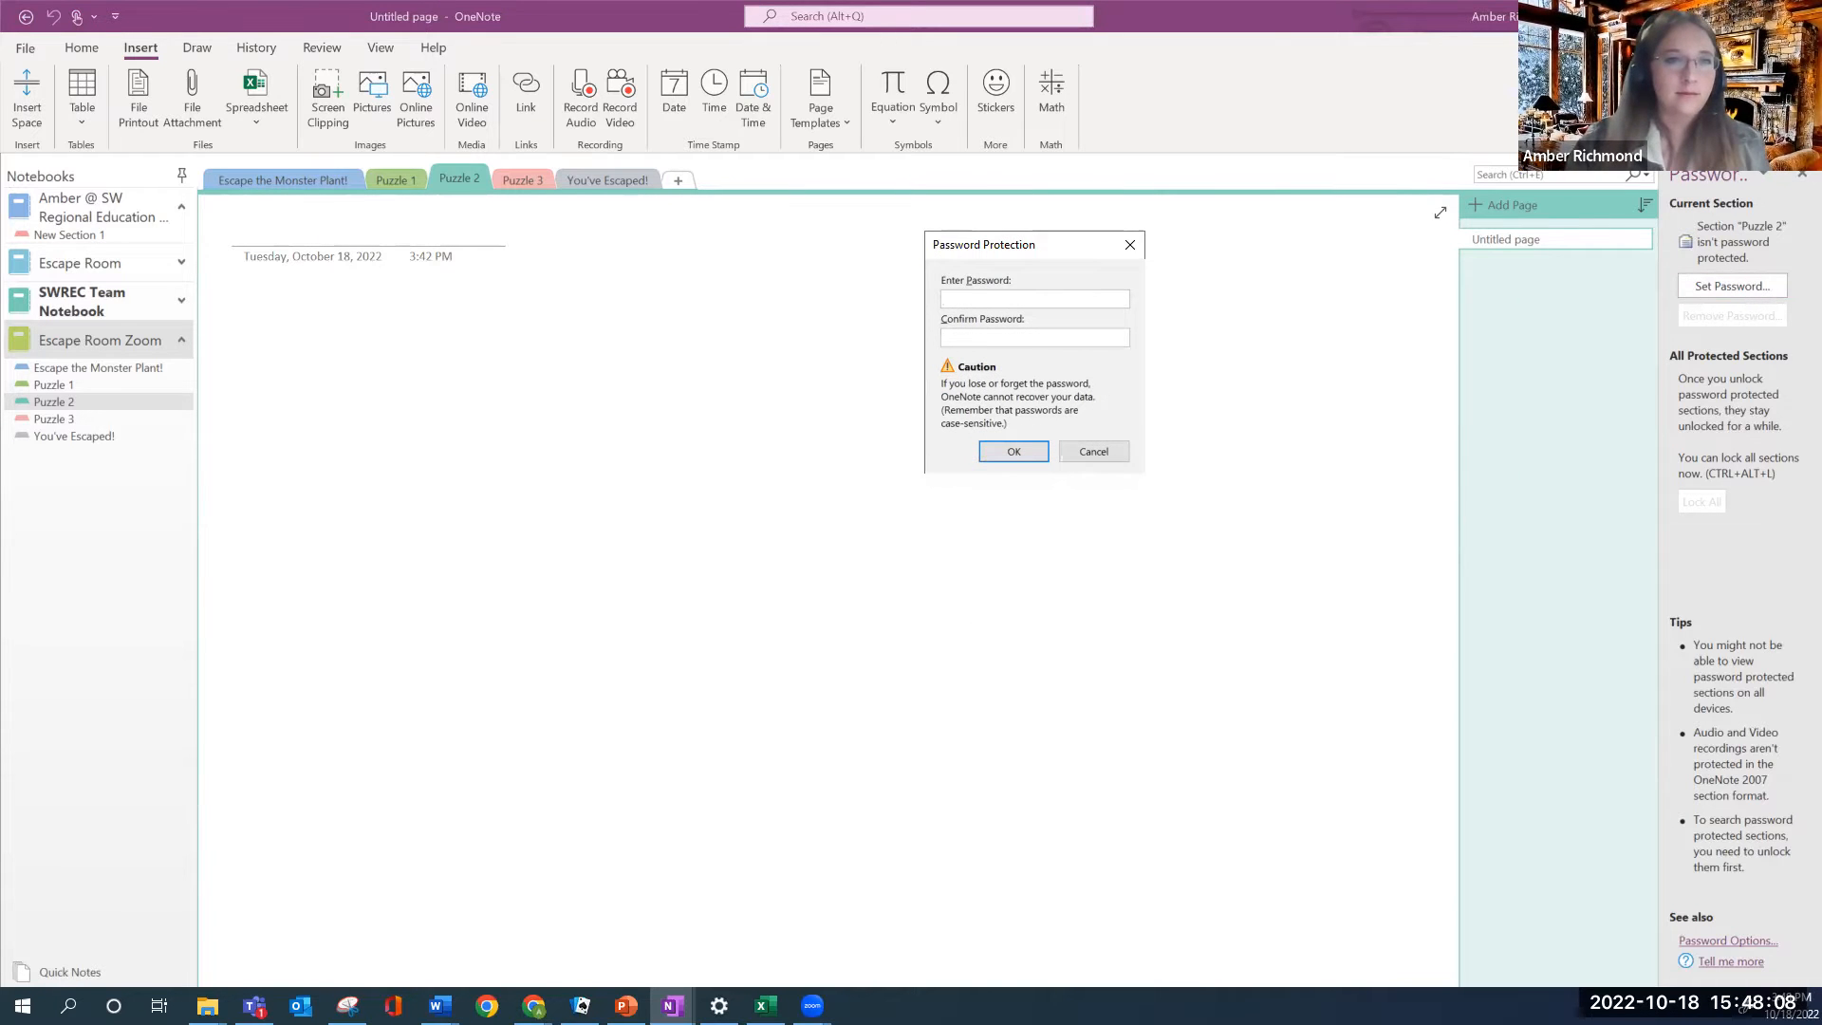
{"action": "key", "text": "alt+Tab"}
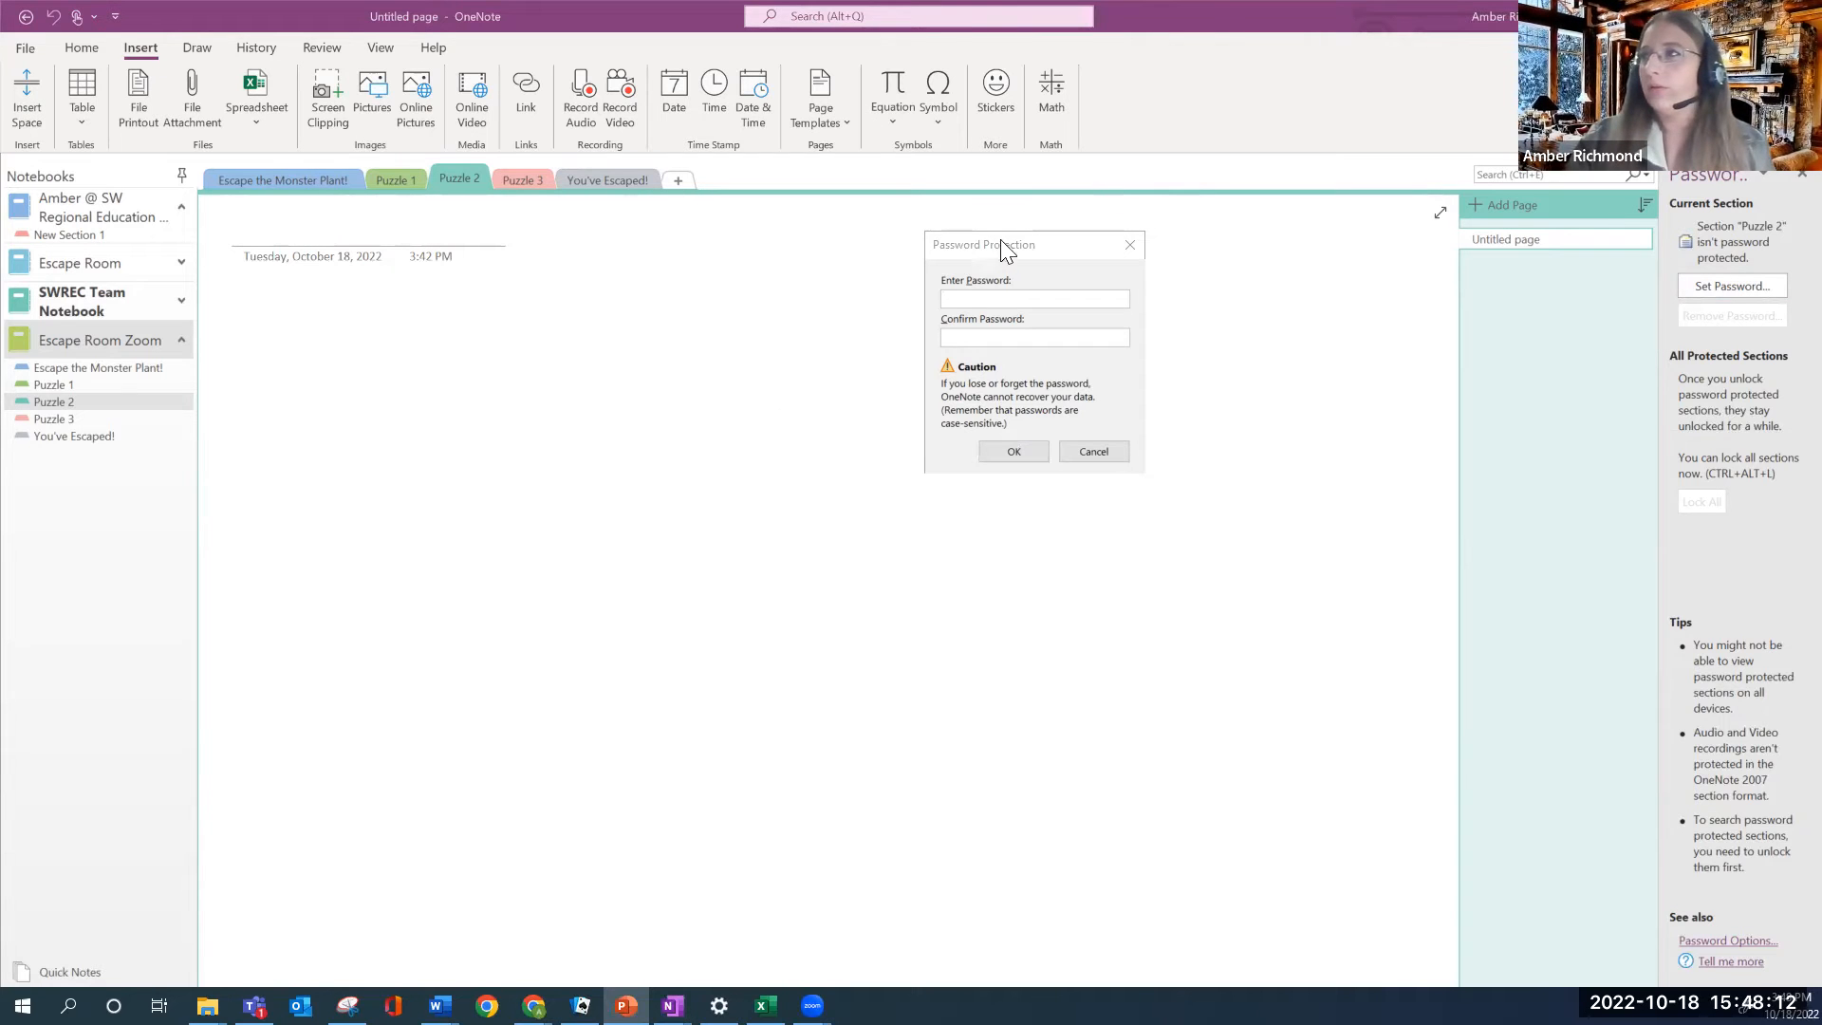
{"action": "left_click", "coordinate": [991, 295]}
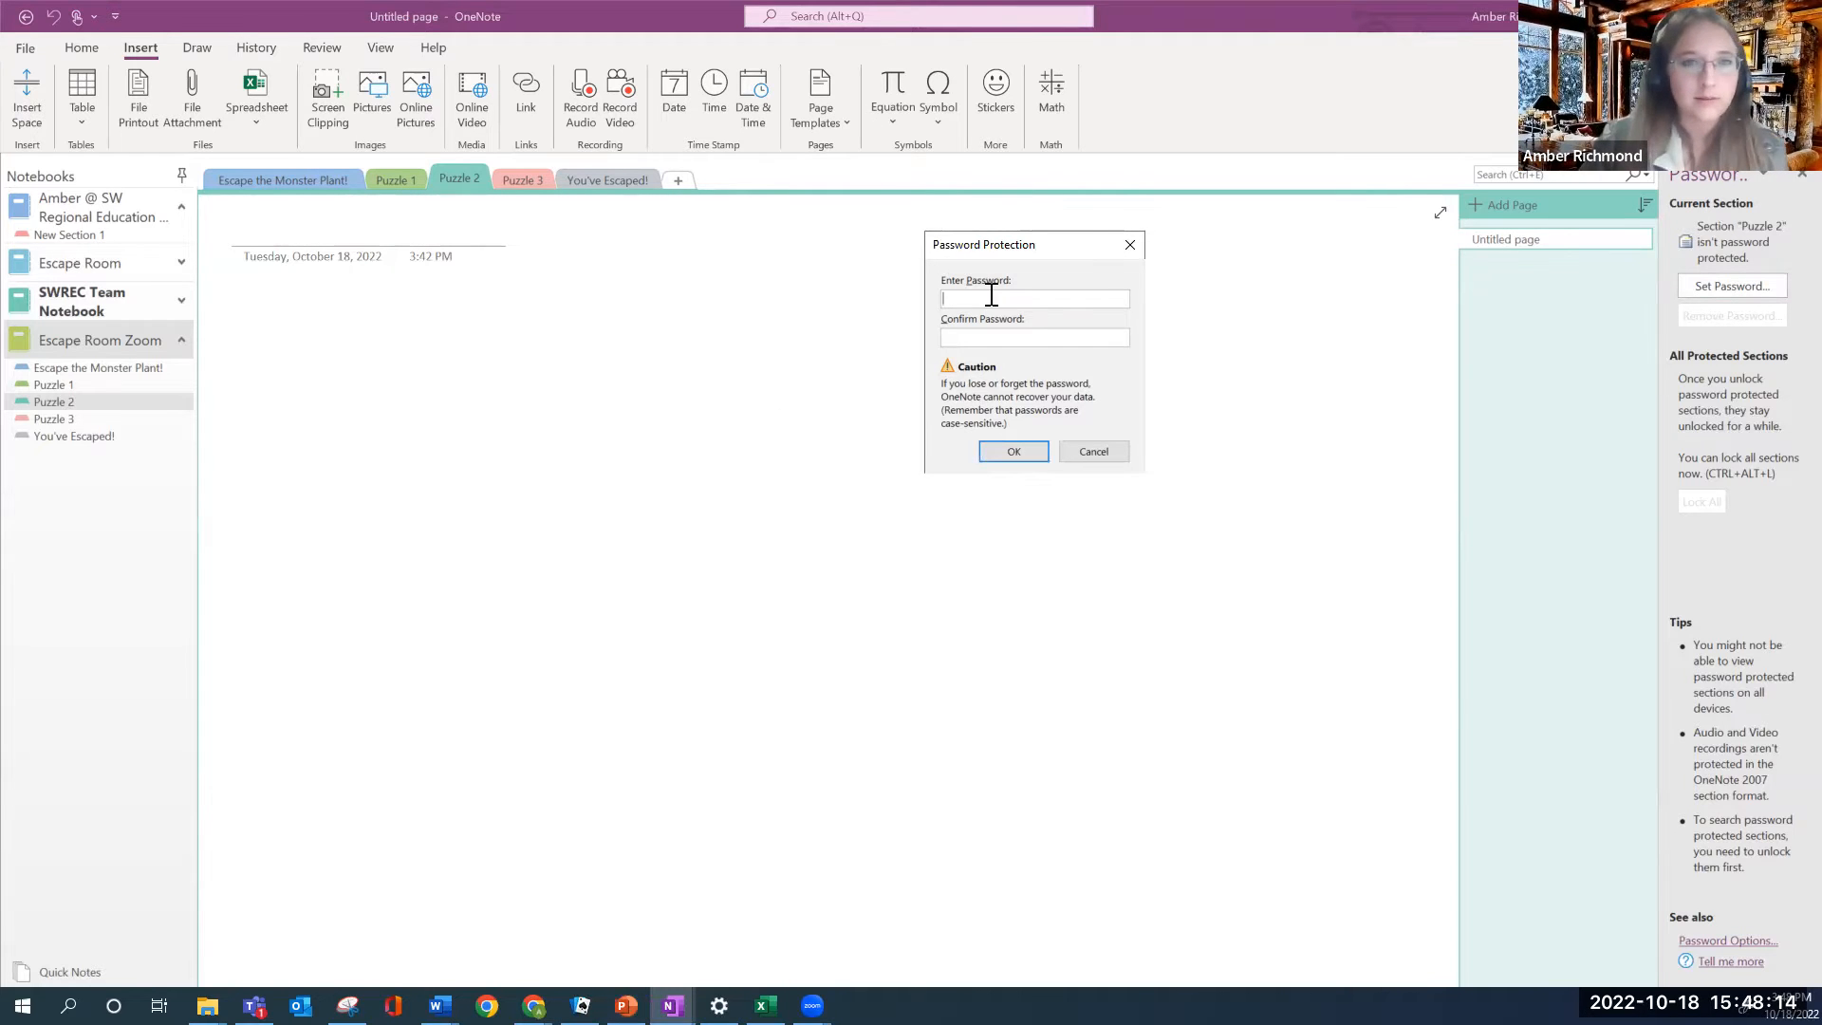
{"action": "type", "text": "abcde"}
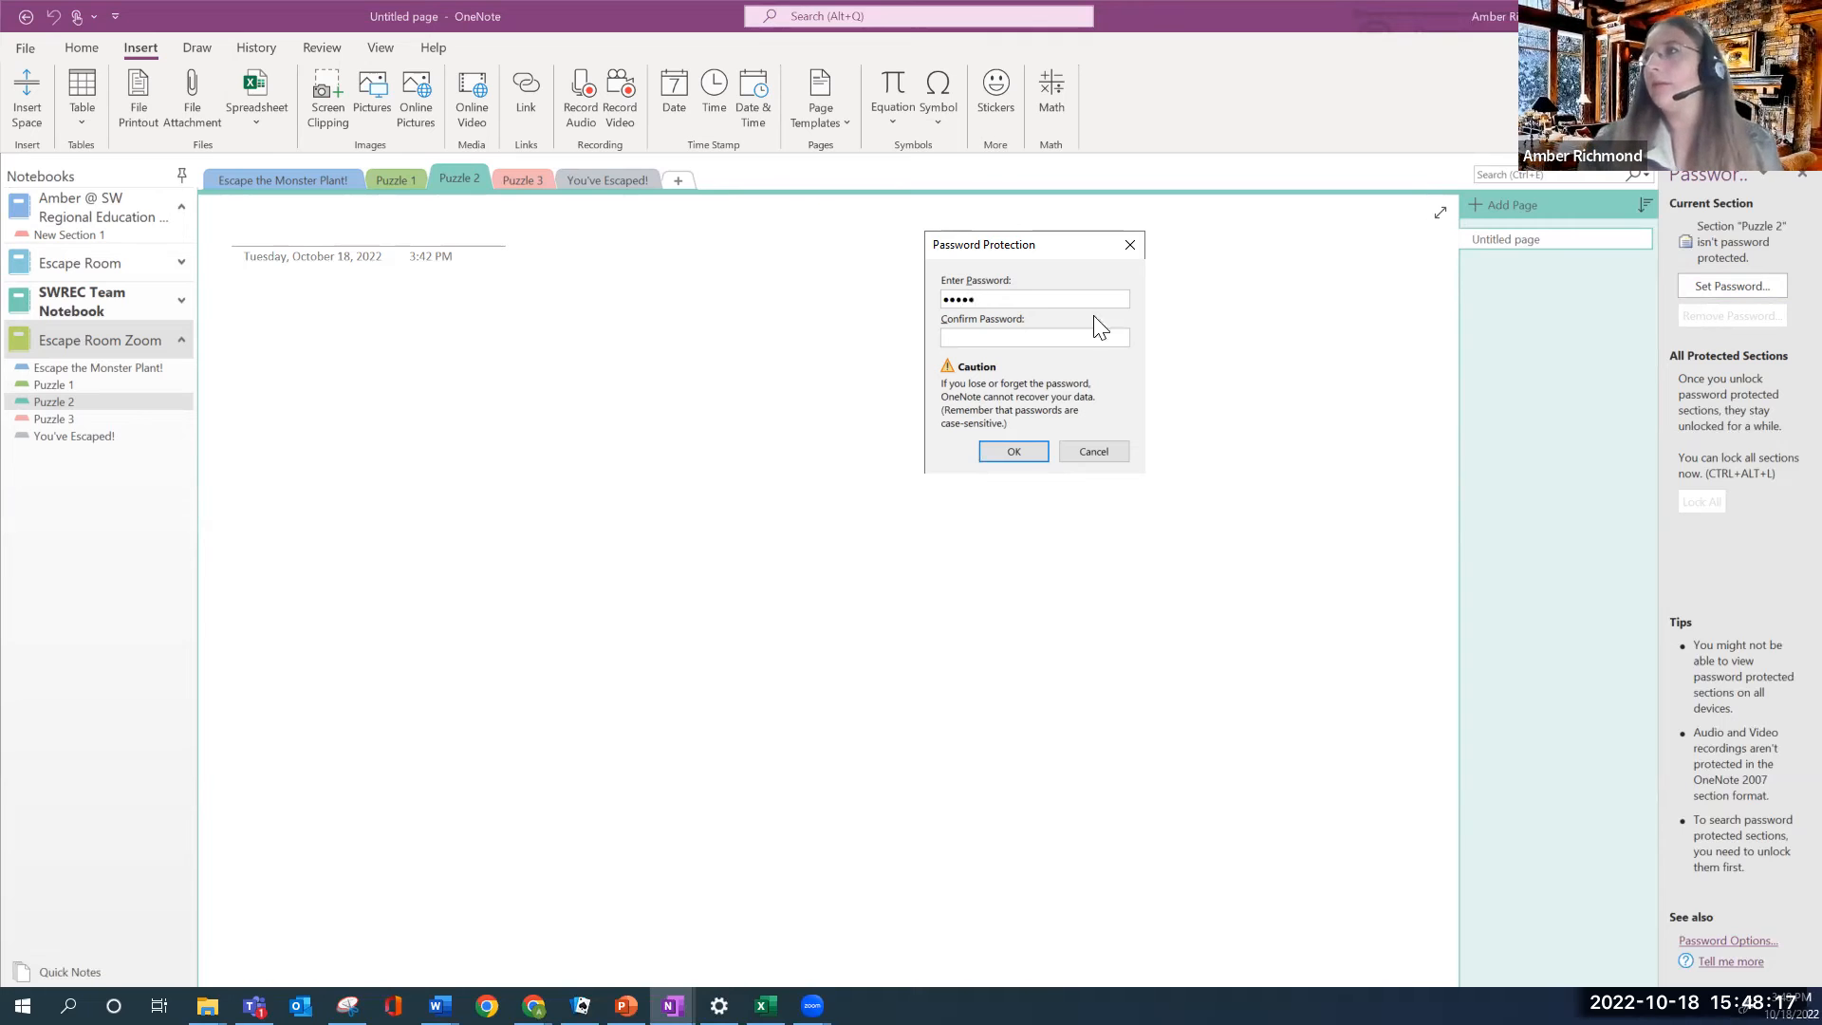
{"action": "left_click", "coordinate": [1029, 340]}
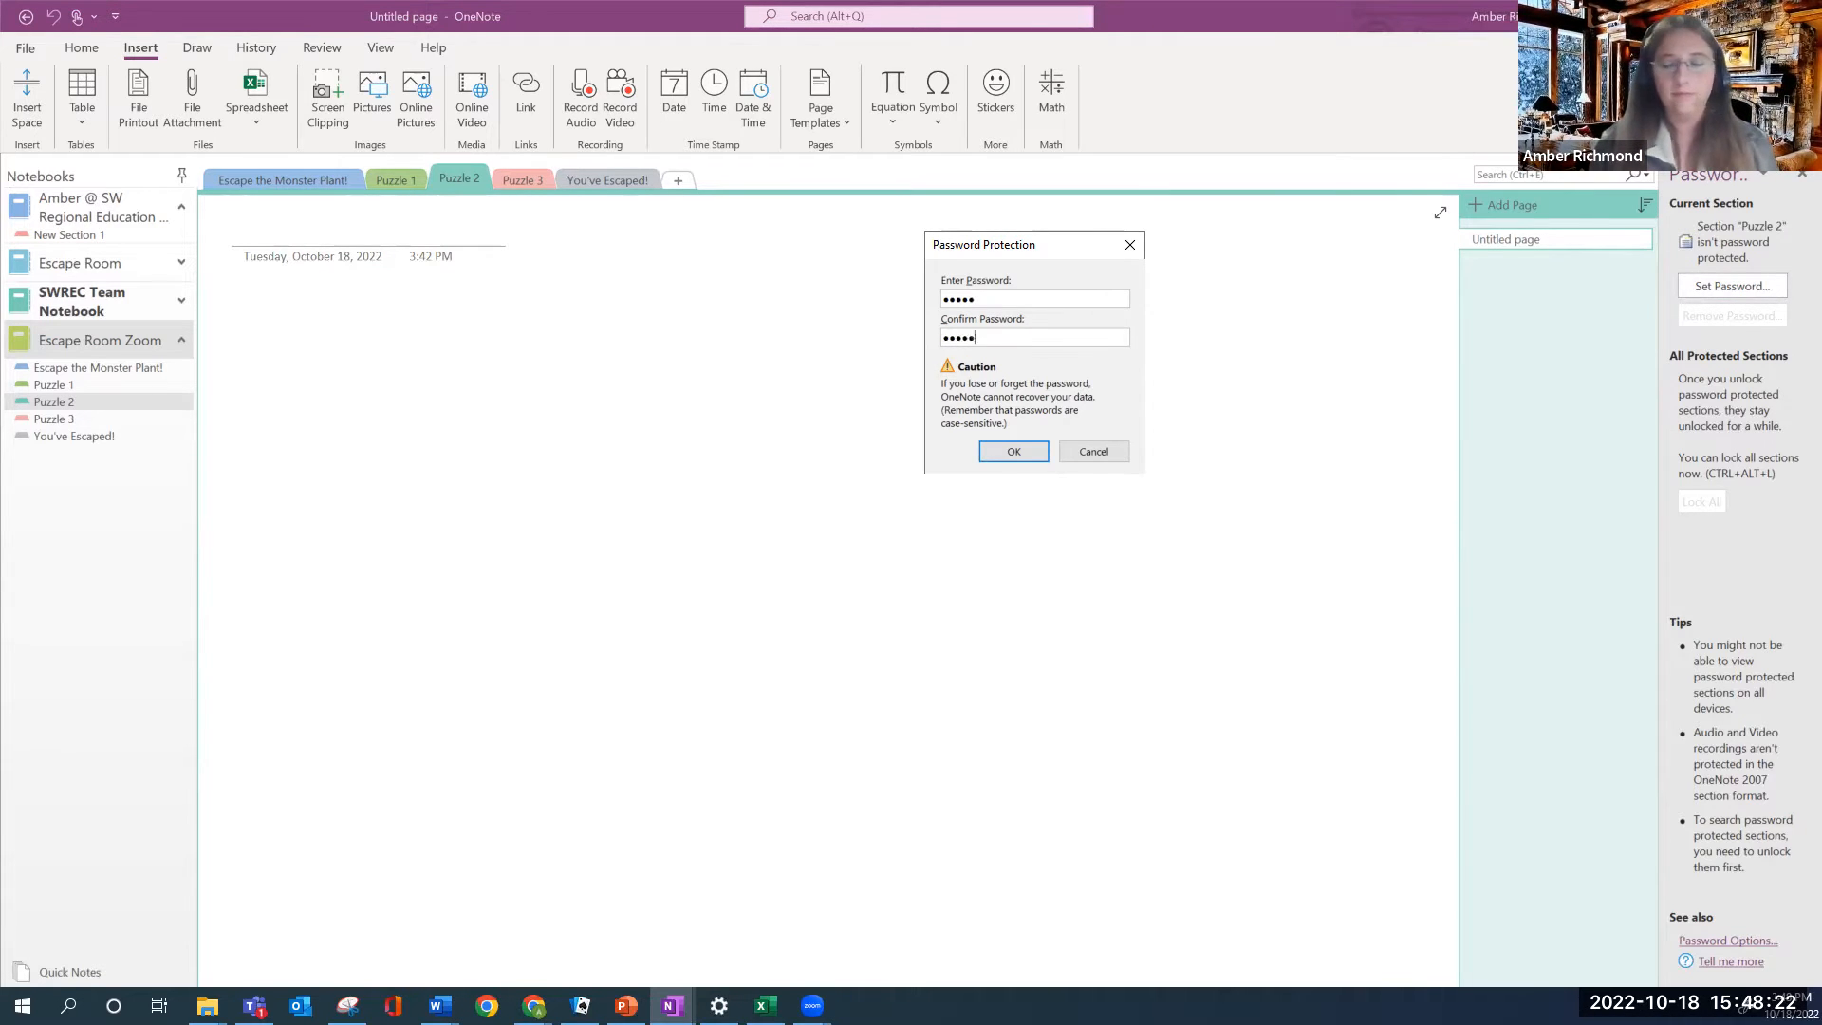
{"action": "left_click", "coordinate": [1016, 453]}
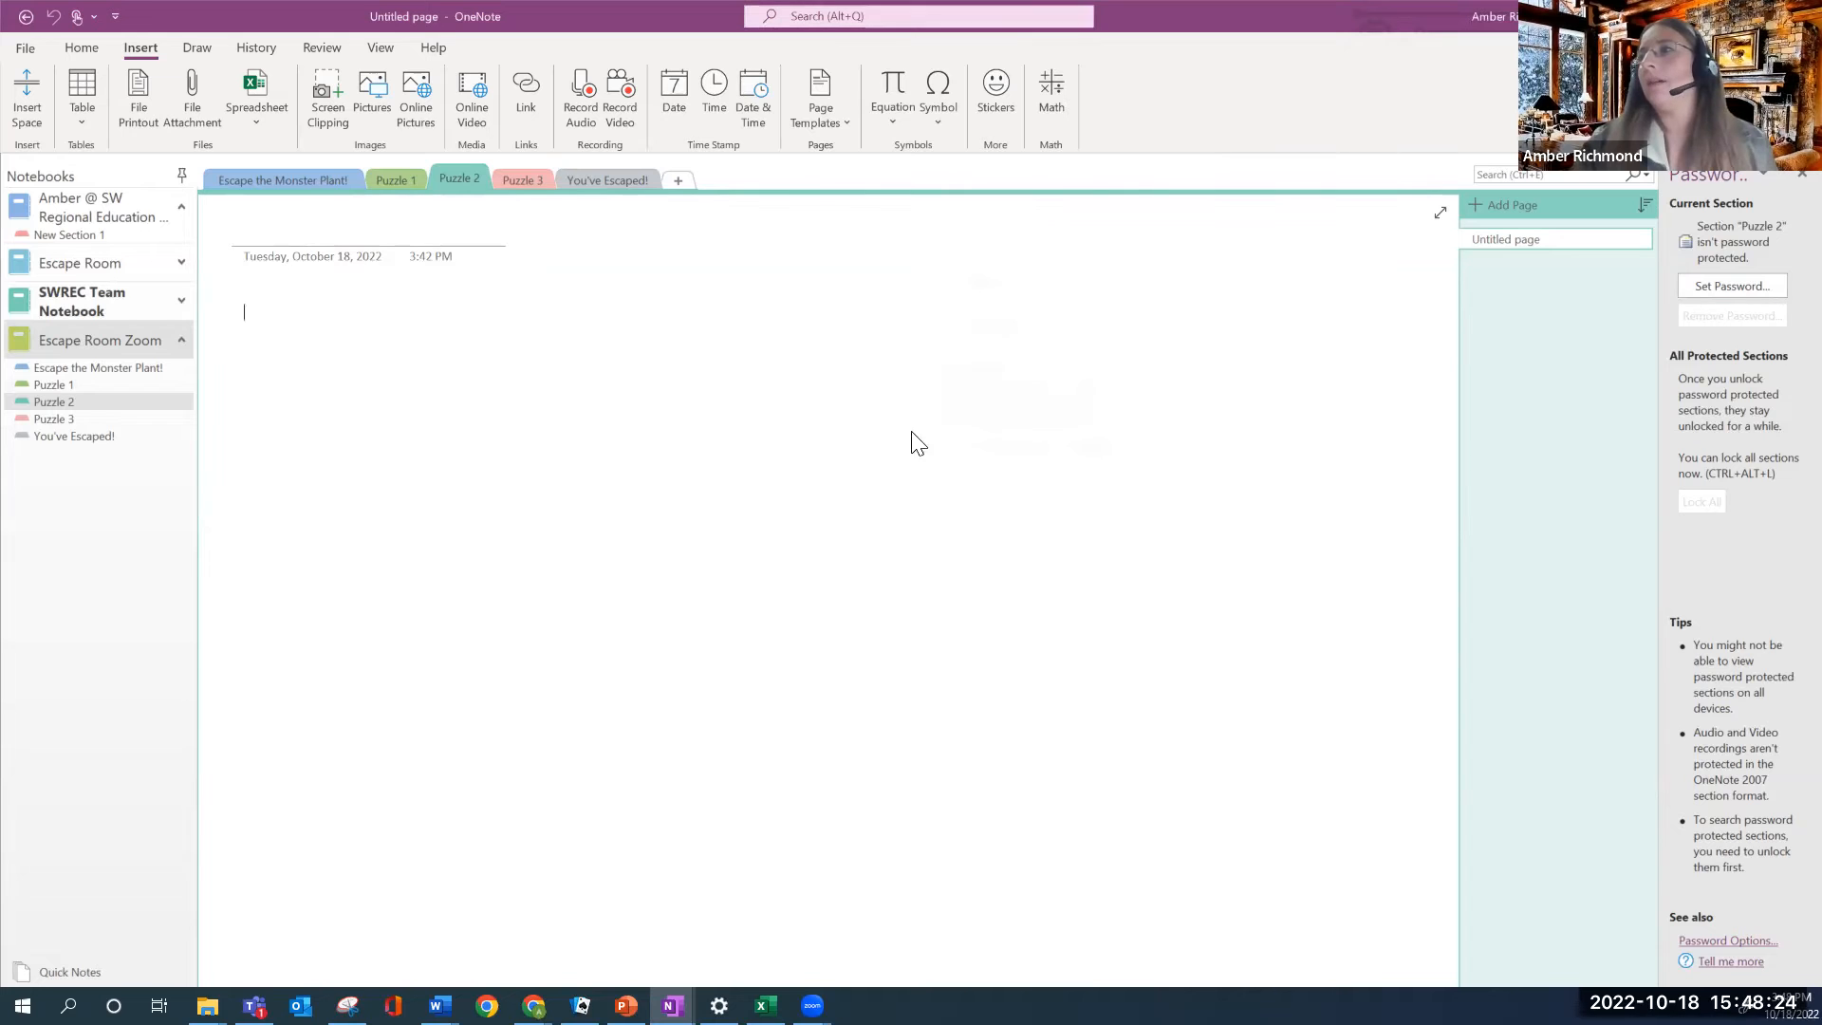
Title the Puzzle 2 section's empty page 'Puzzle 2', then bring back the presentation's slide 12
{"action": "left_click", "coordinate": [399, 184]}
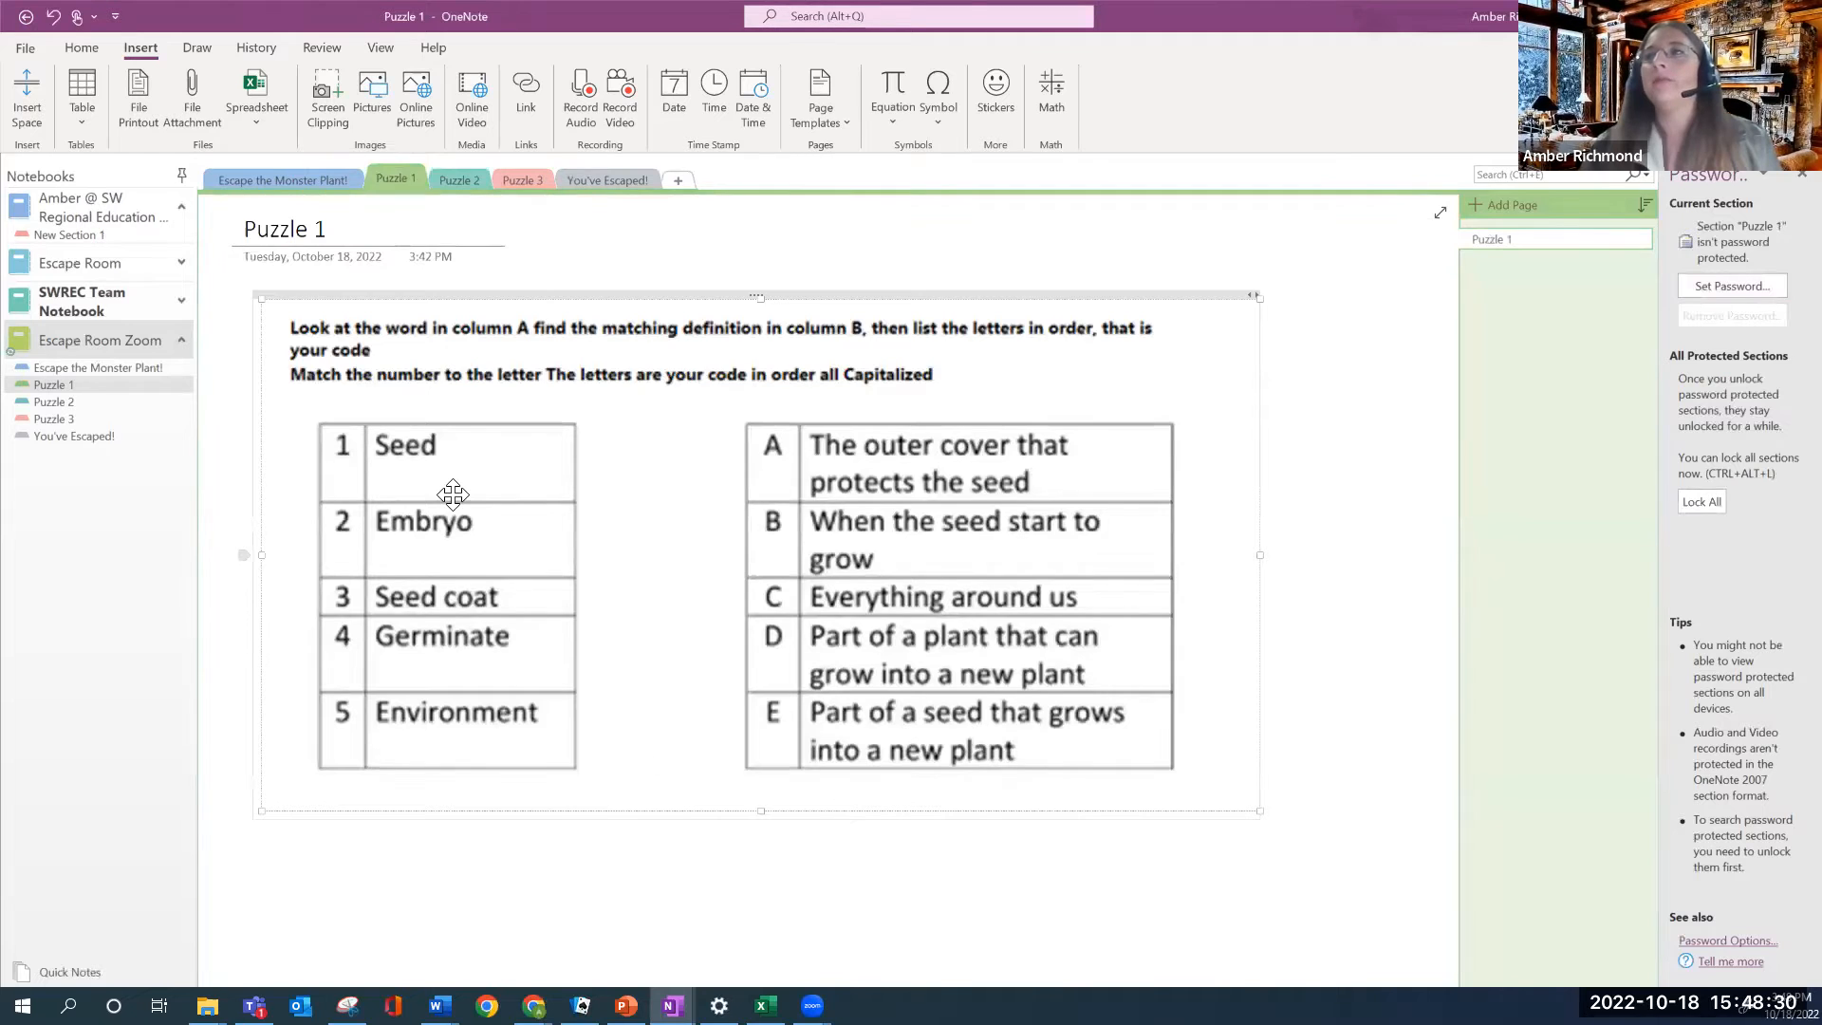
{"action": "left_click", "coordinate": [465, 180]}
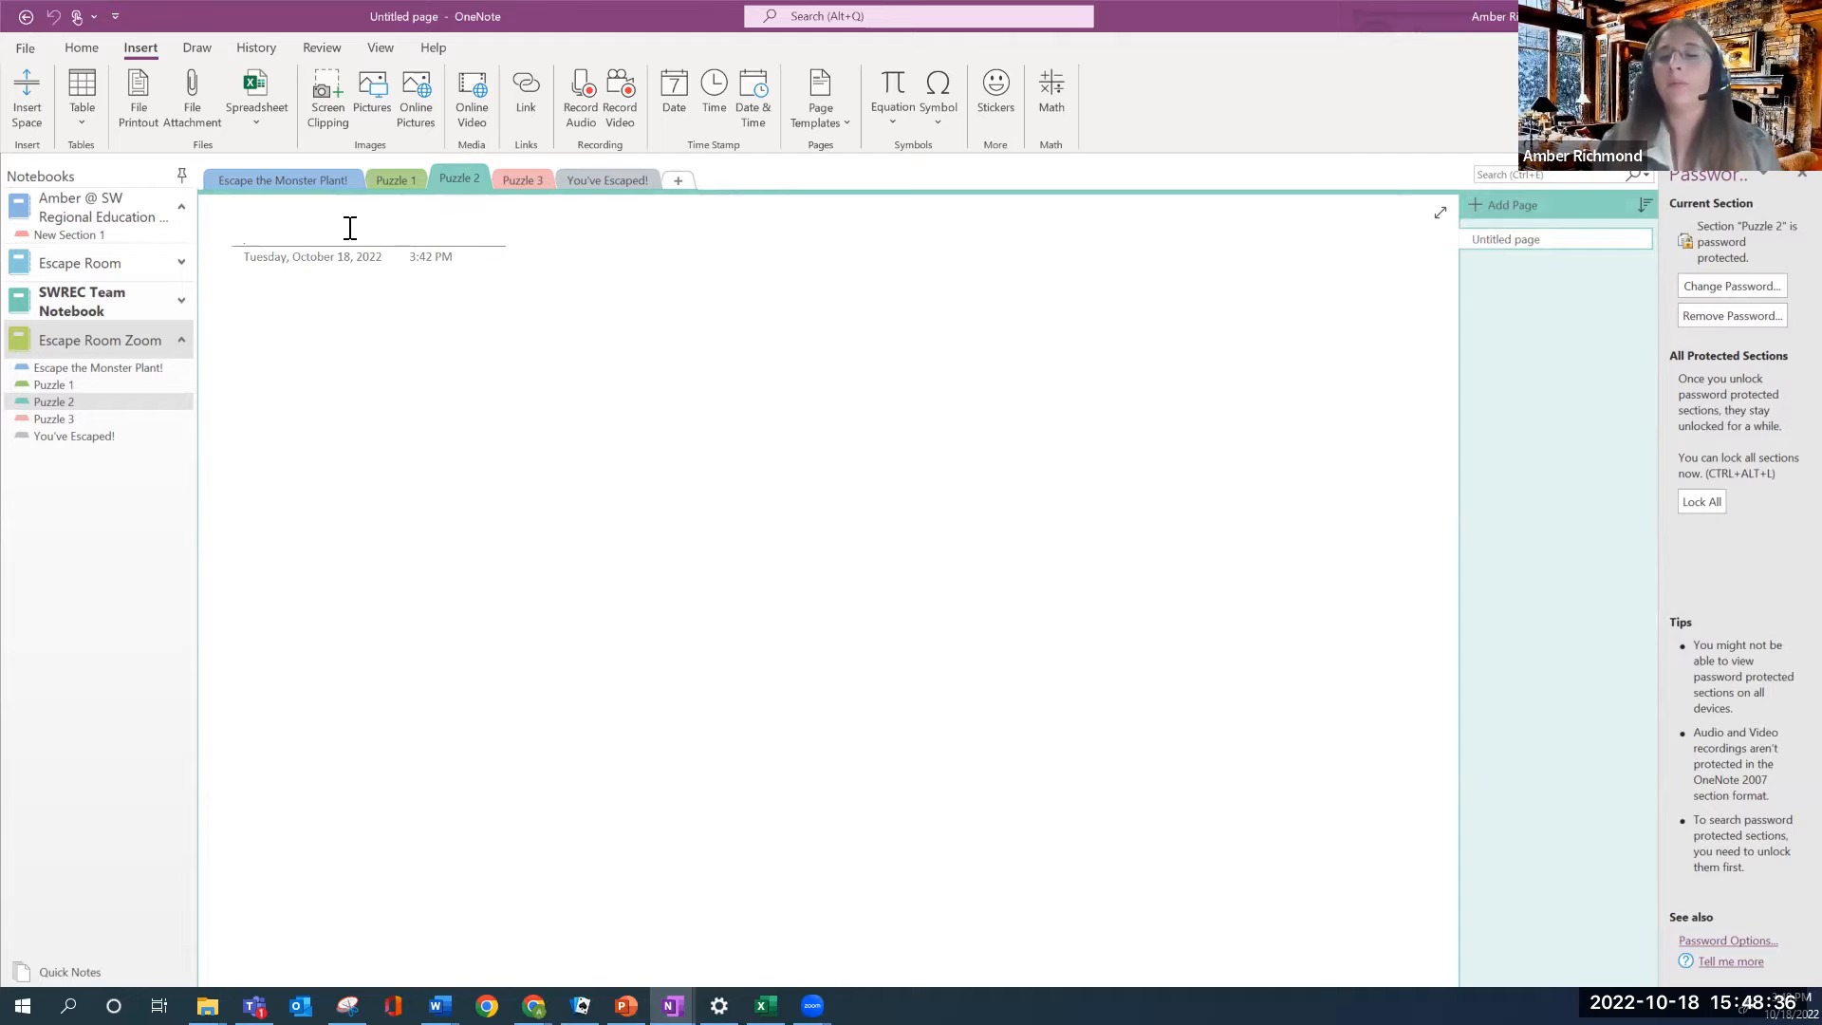
{"action": "type", "text": "Pu"}
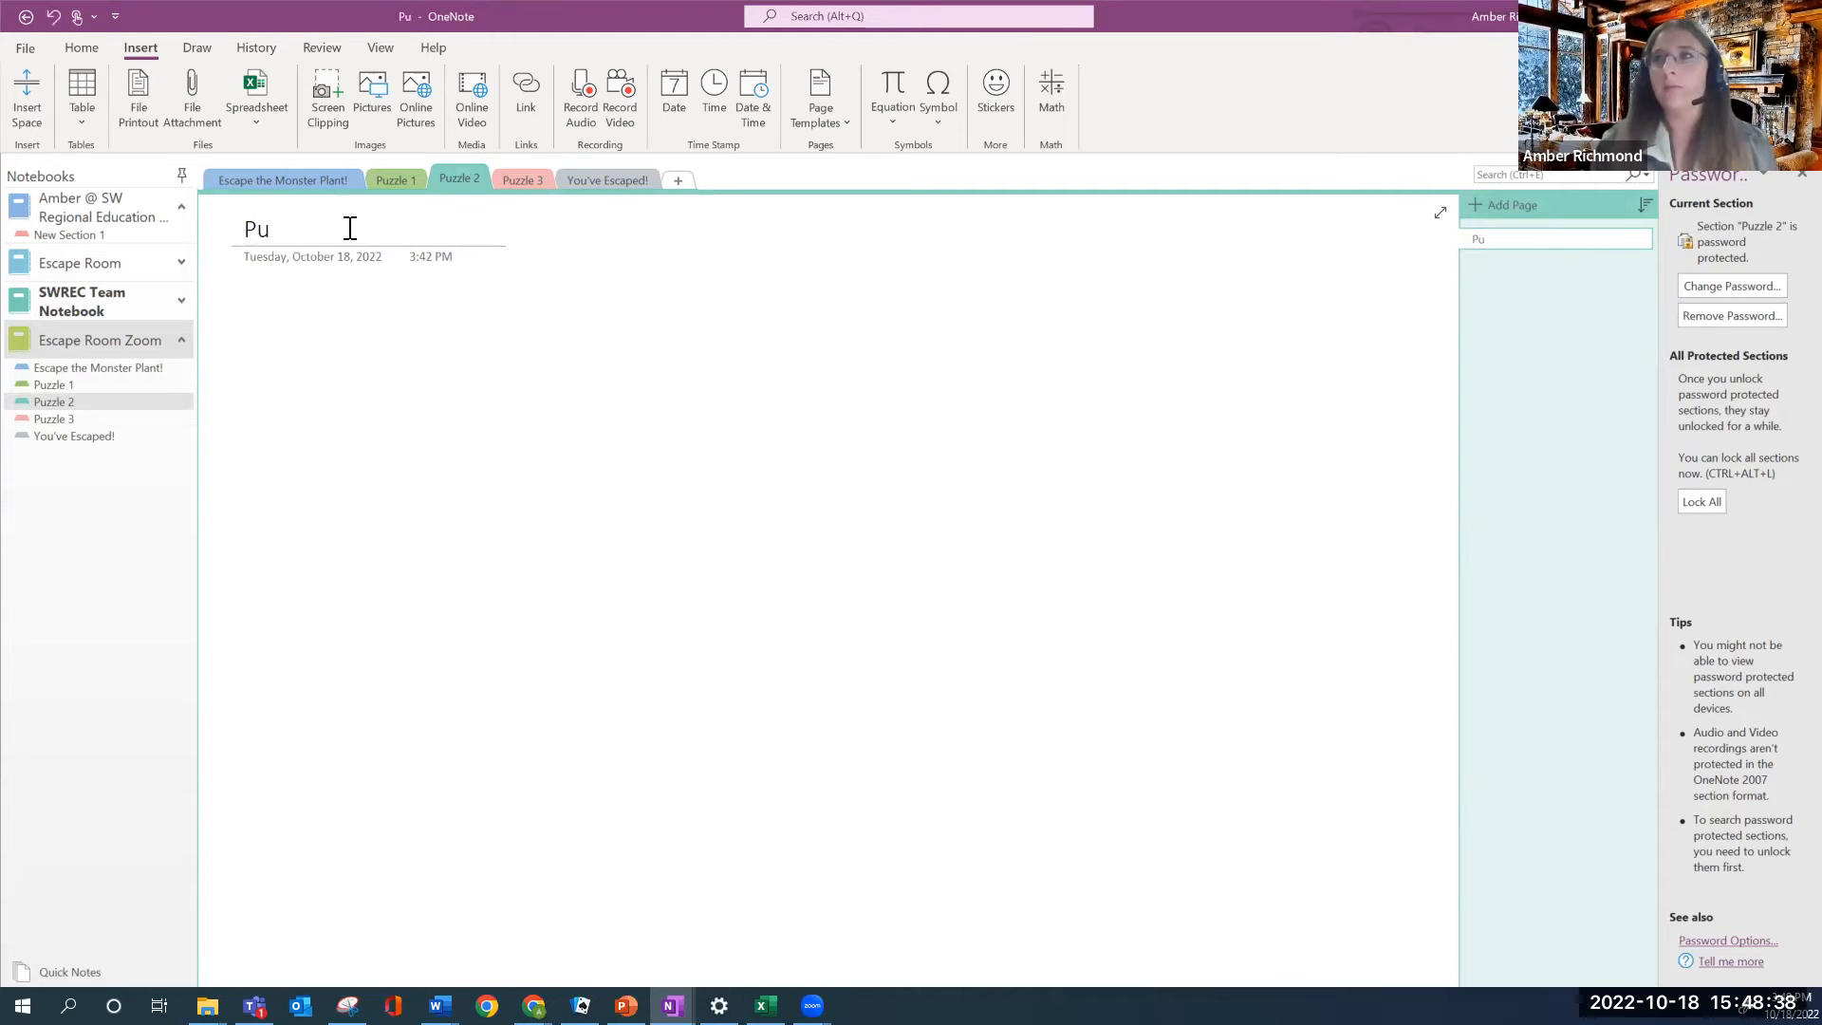
{"action": "type", "text": "zzle 2"}
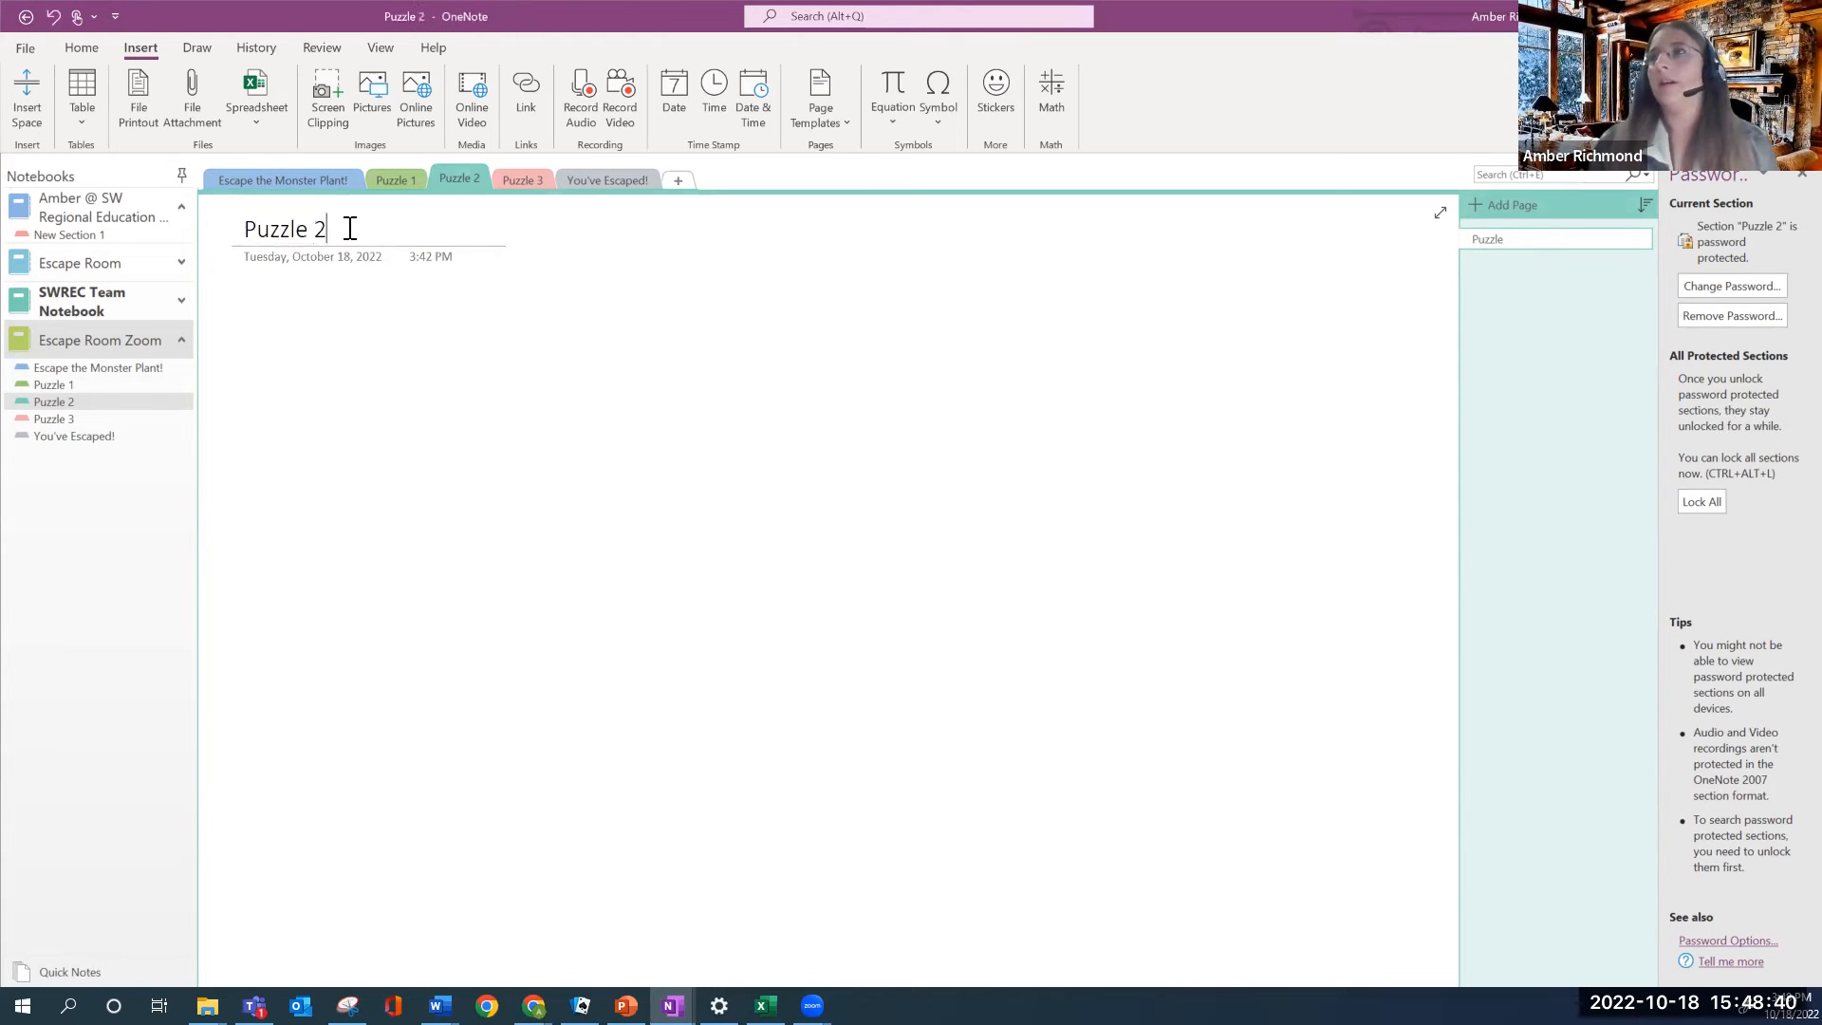
{"action": "left_click", "coordinate": [244, 448]}
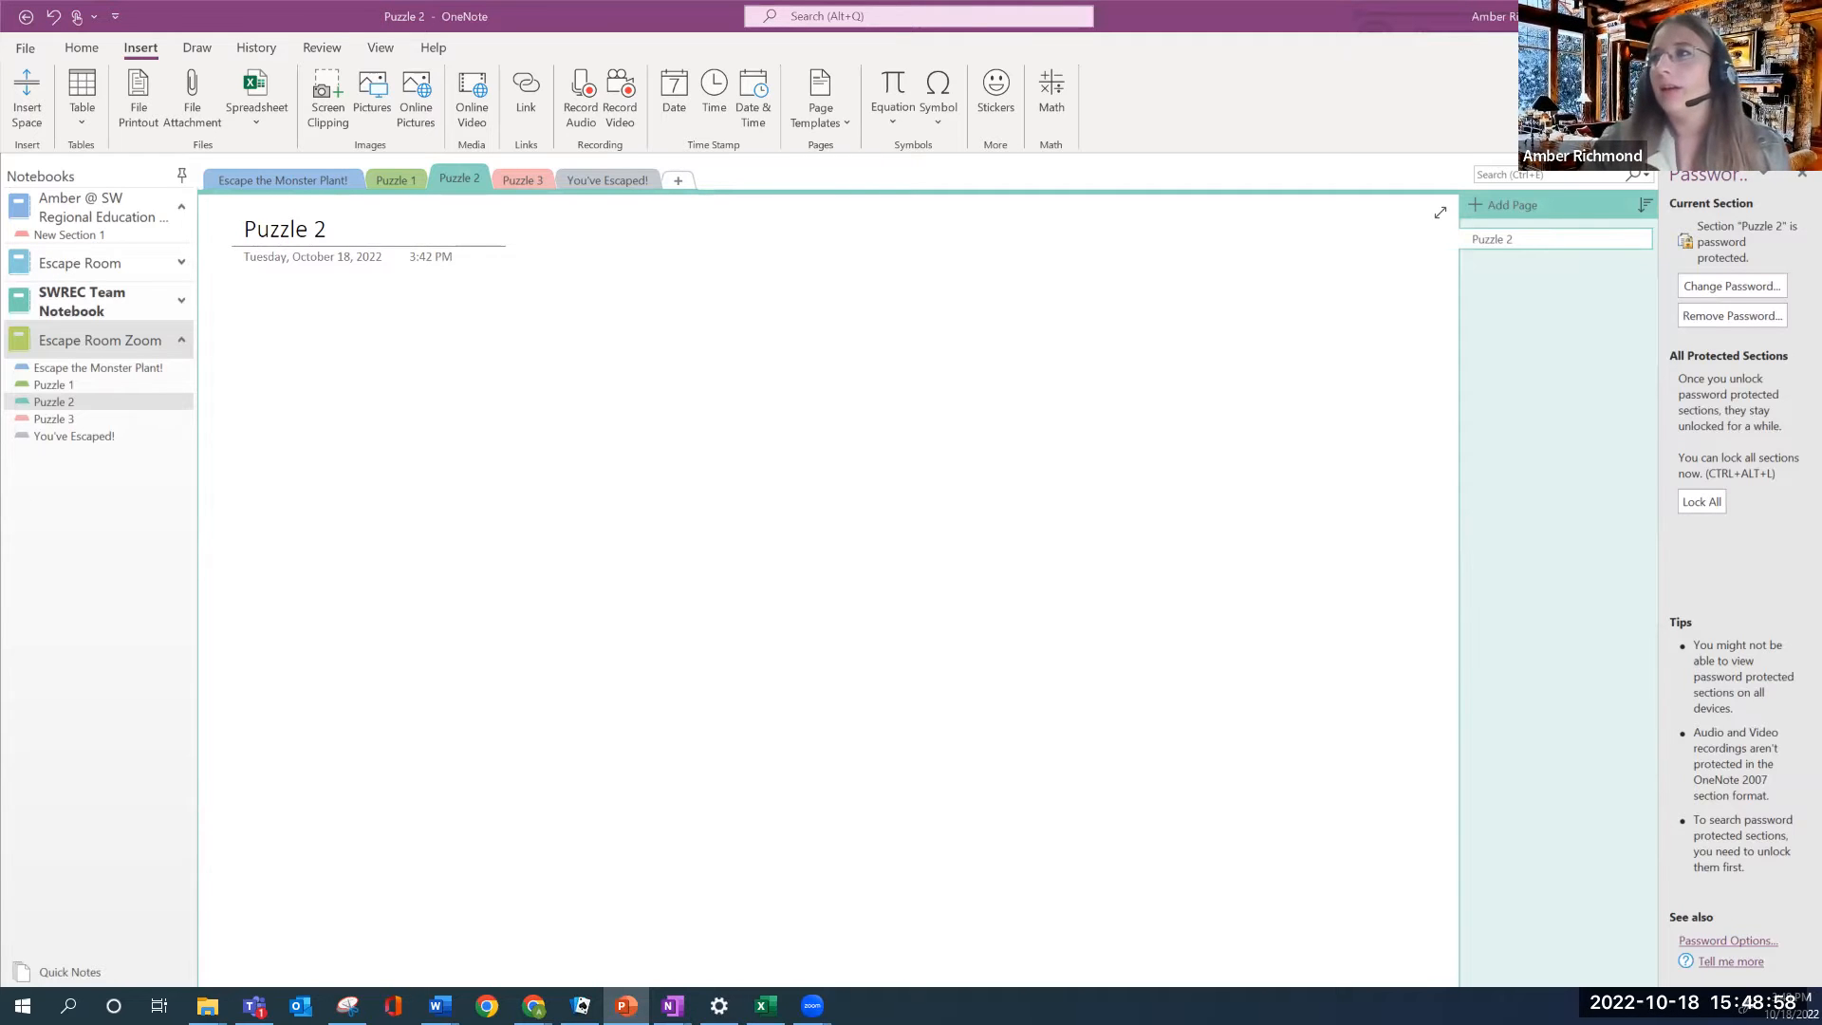
{"action": "left_click", "coordinate": [983, 321]}
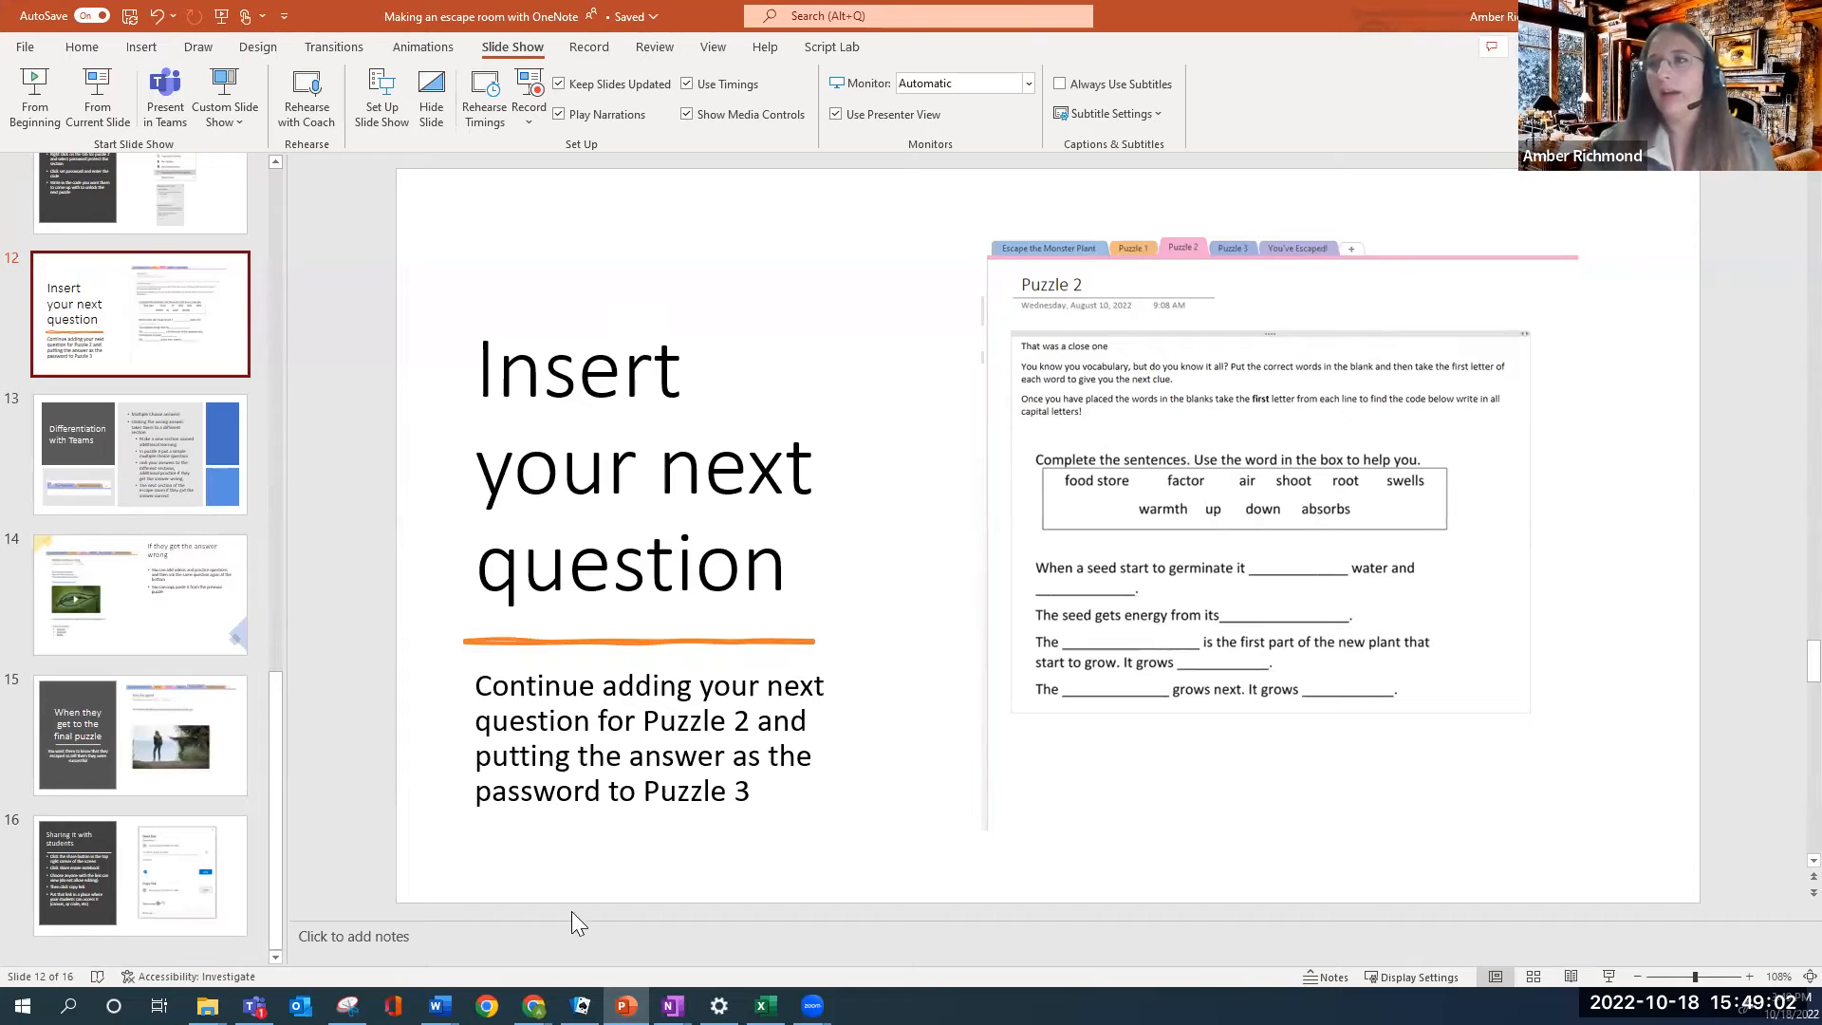
Snip the Puzzle 2 fill-in-the-blank worksheet from slide 12 and return to OneNote's Puzzle 2 page
{"action": "left_click", "coordinate": [347, 1006]}
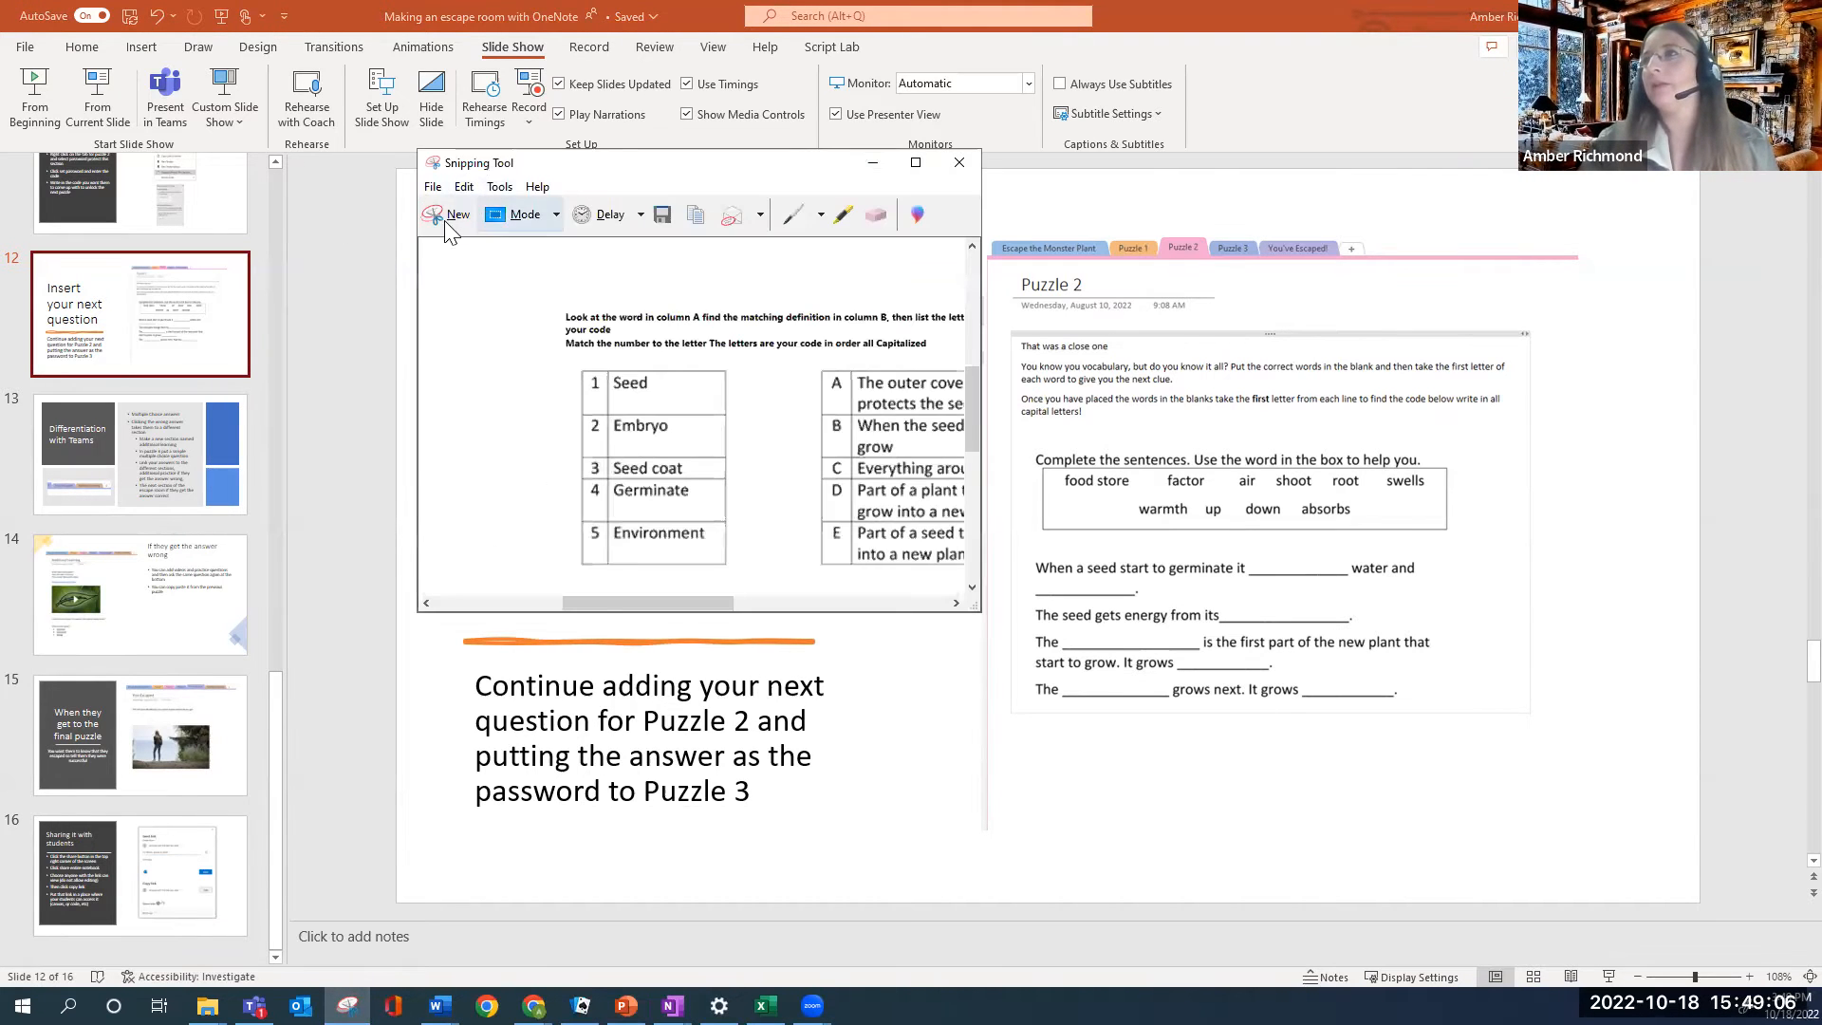
{"action": "left_click", "coordinate": [444, 215]}
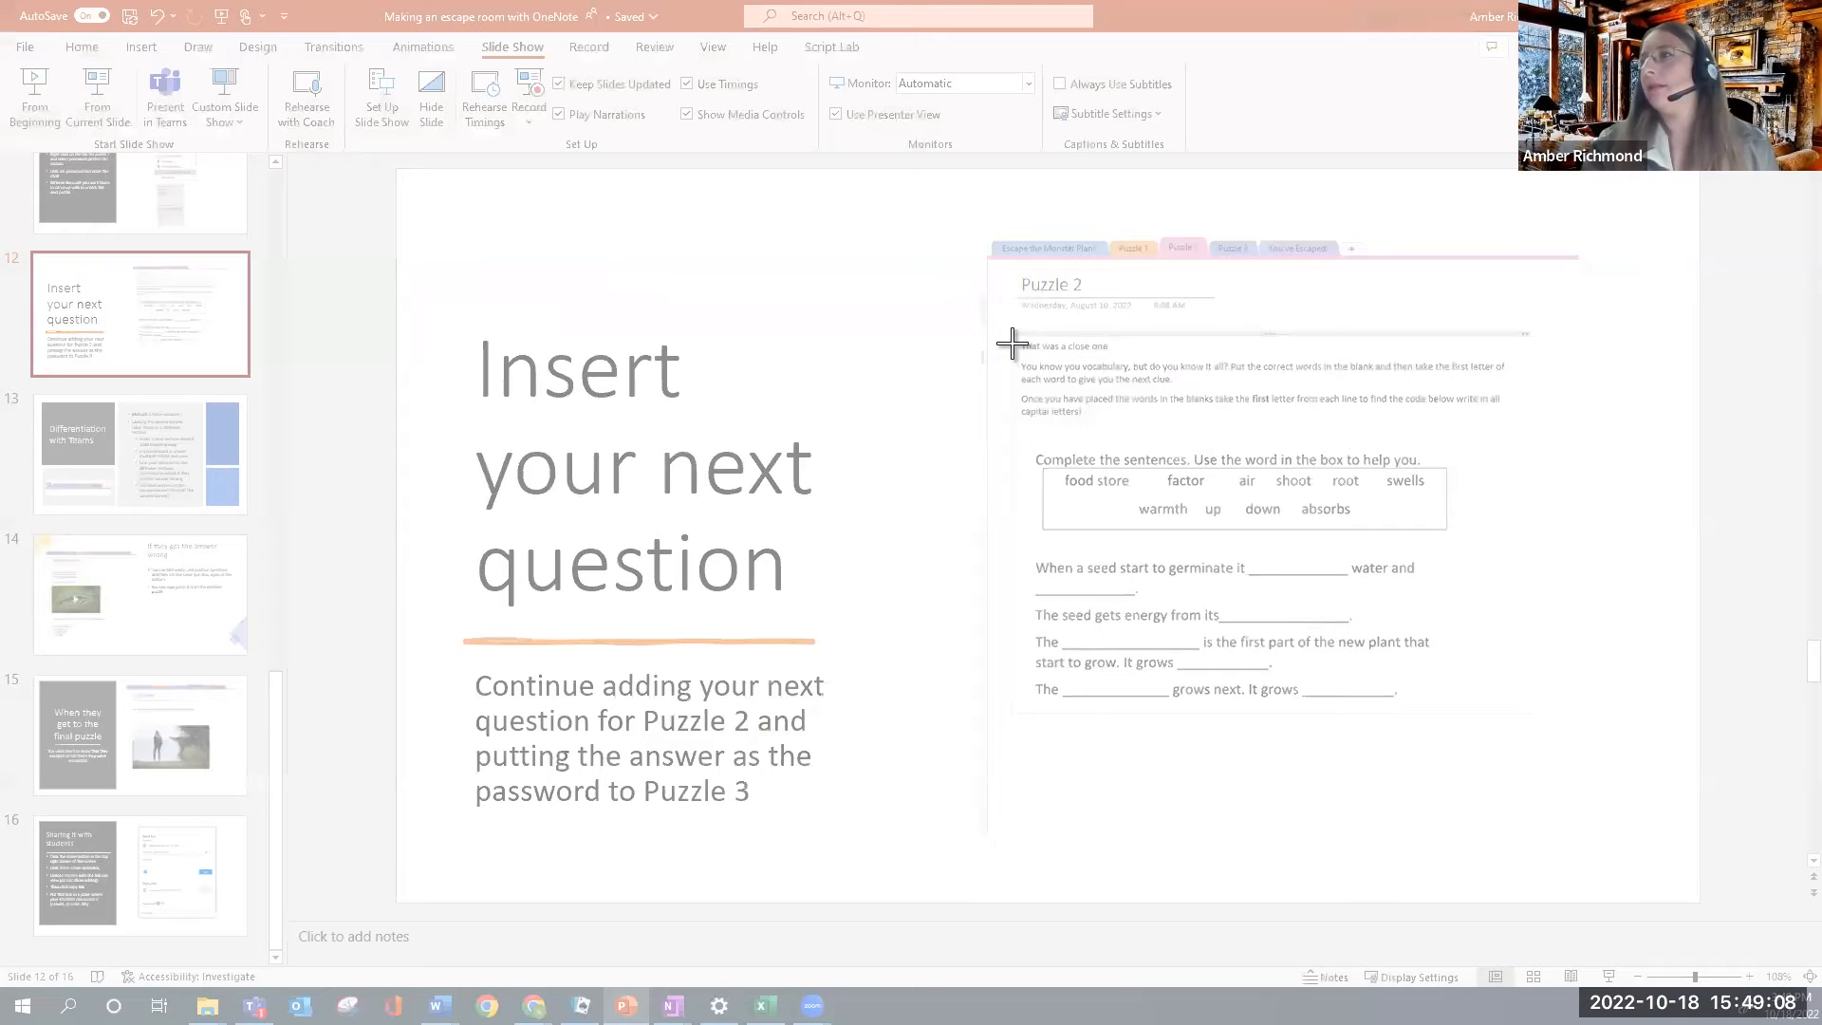
{"action": "left_click_drag", "start_coordinate": [1022, 334], "coordinate": [1521, 734]}
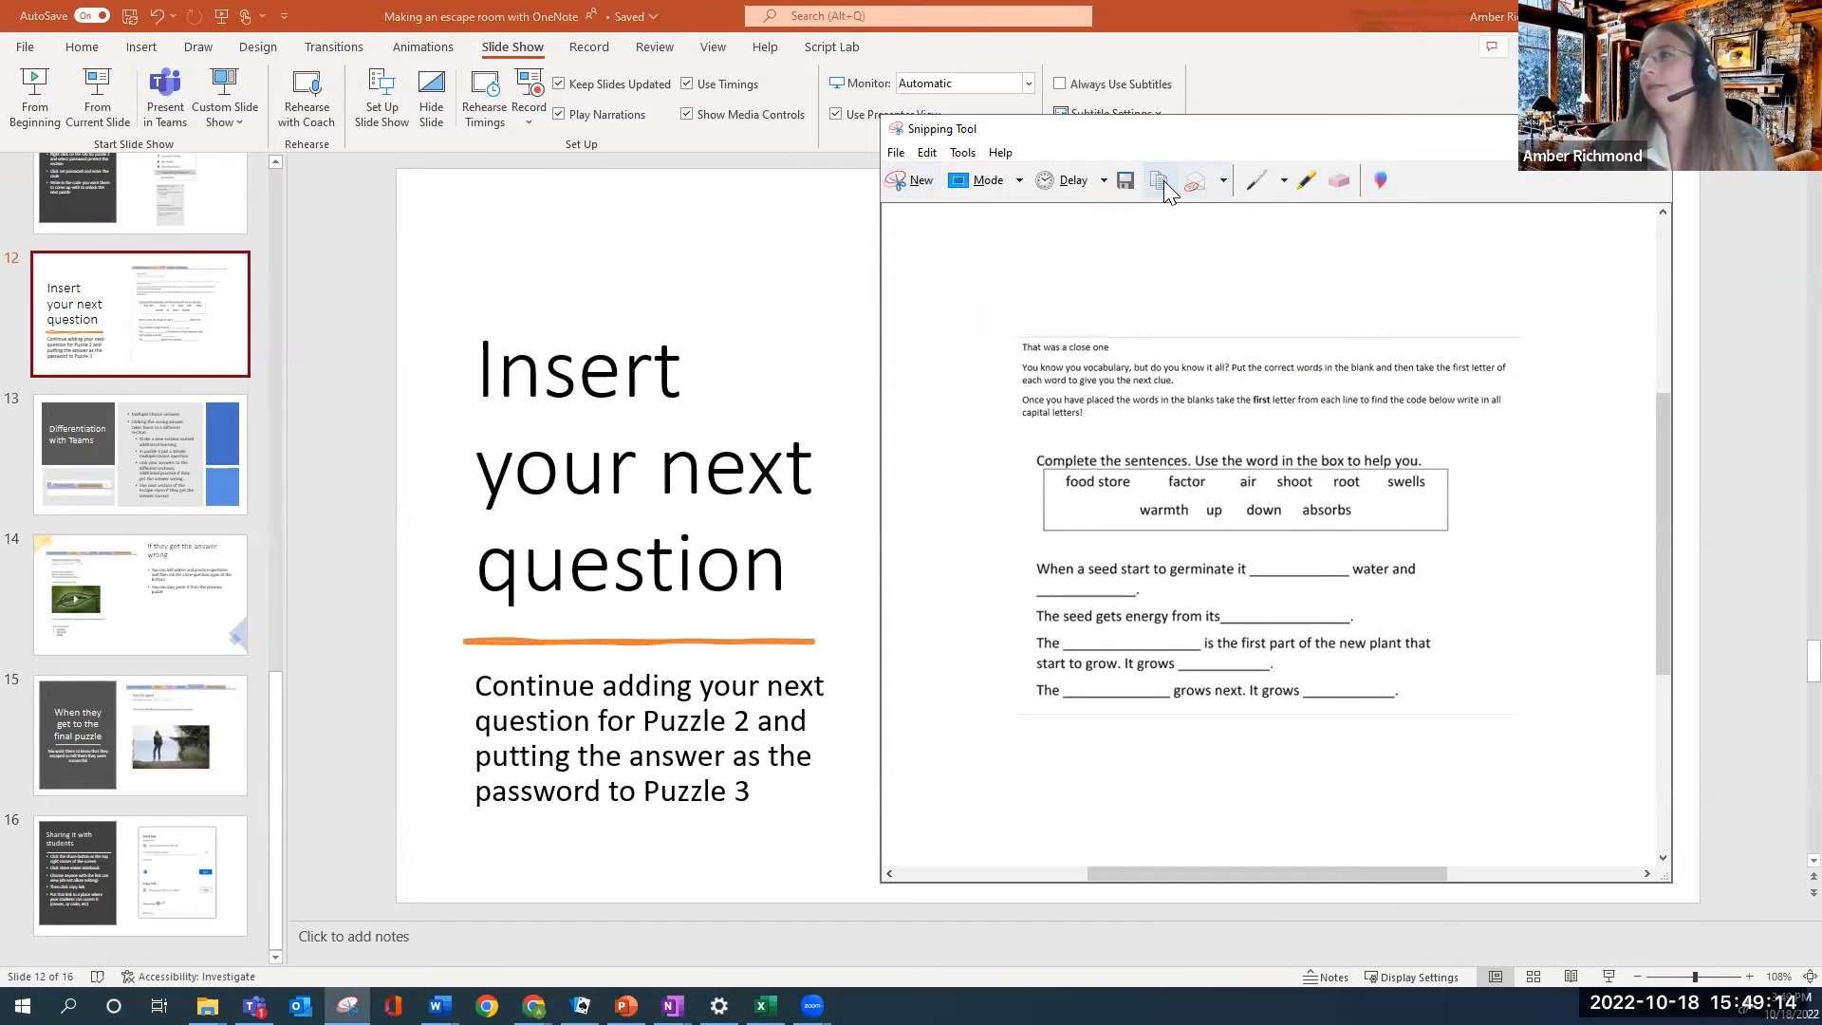
{"action": "left_click", "coordinate": [1173, 19]}
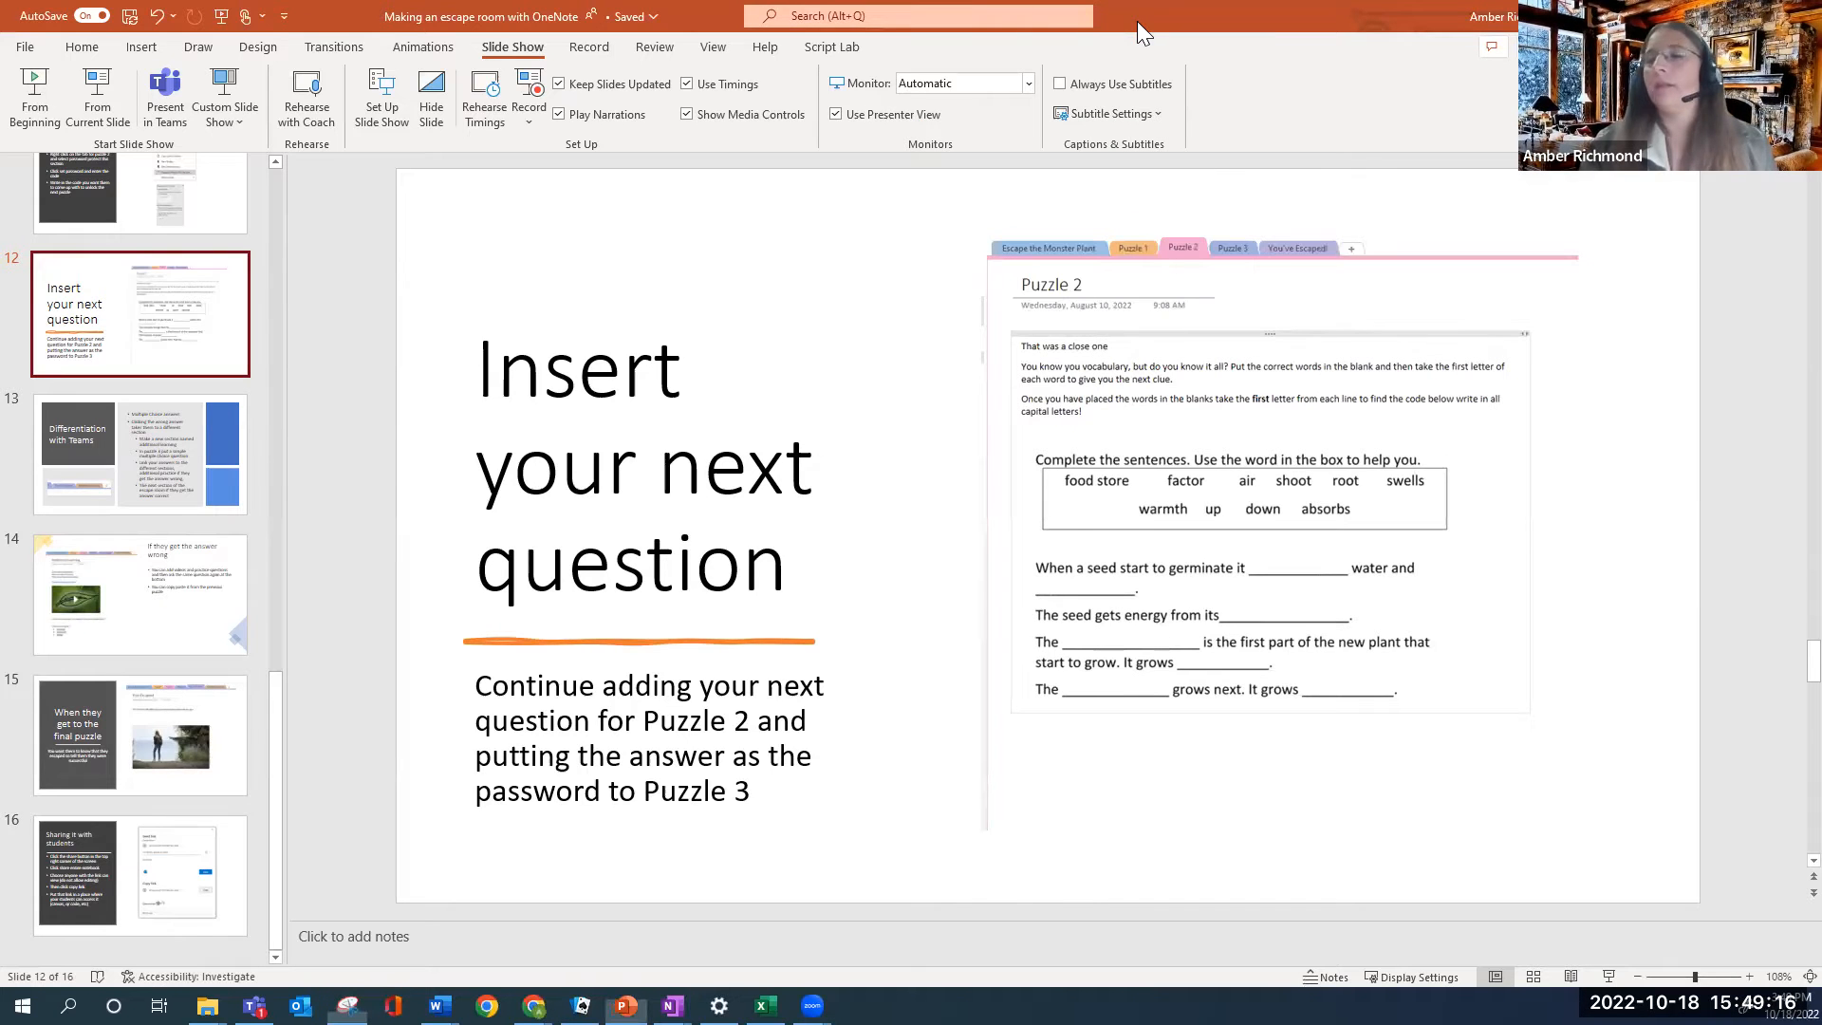
{"action": "left_click", "coordinate": [1708, 16]}
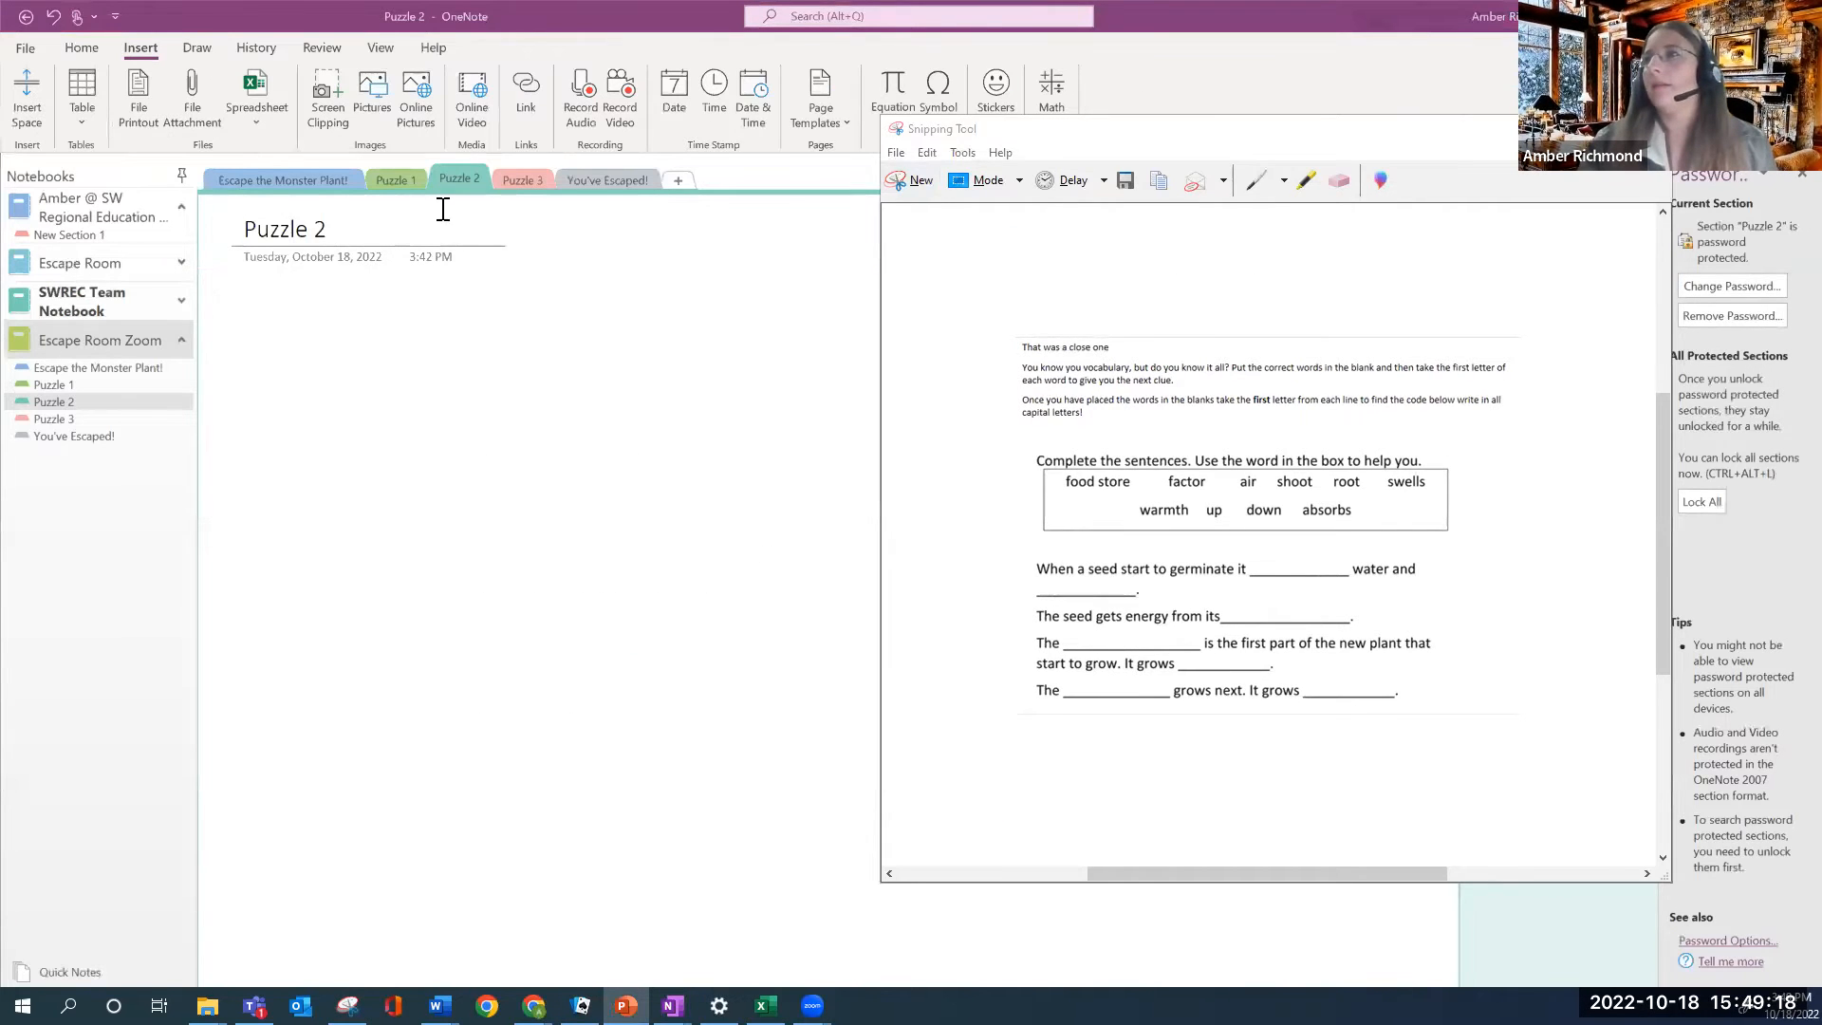
{"action": "left_click", "coordinate": [260, 311]}
Paste the clipped worksheet onto the Puzzle 2 page and enlarge it
{"action": "right_click", "coordinate": [261, 312]}
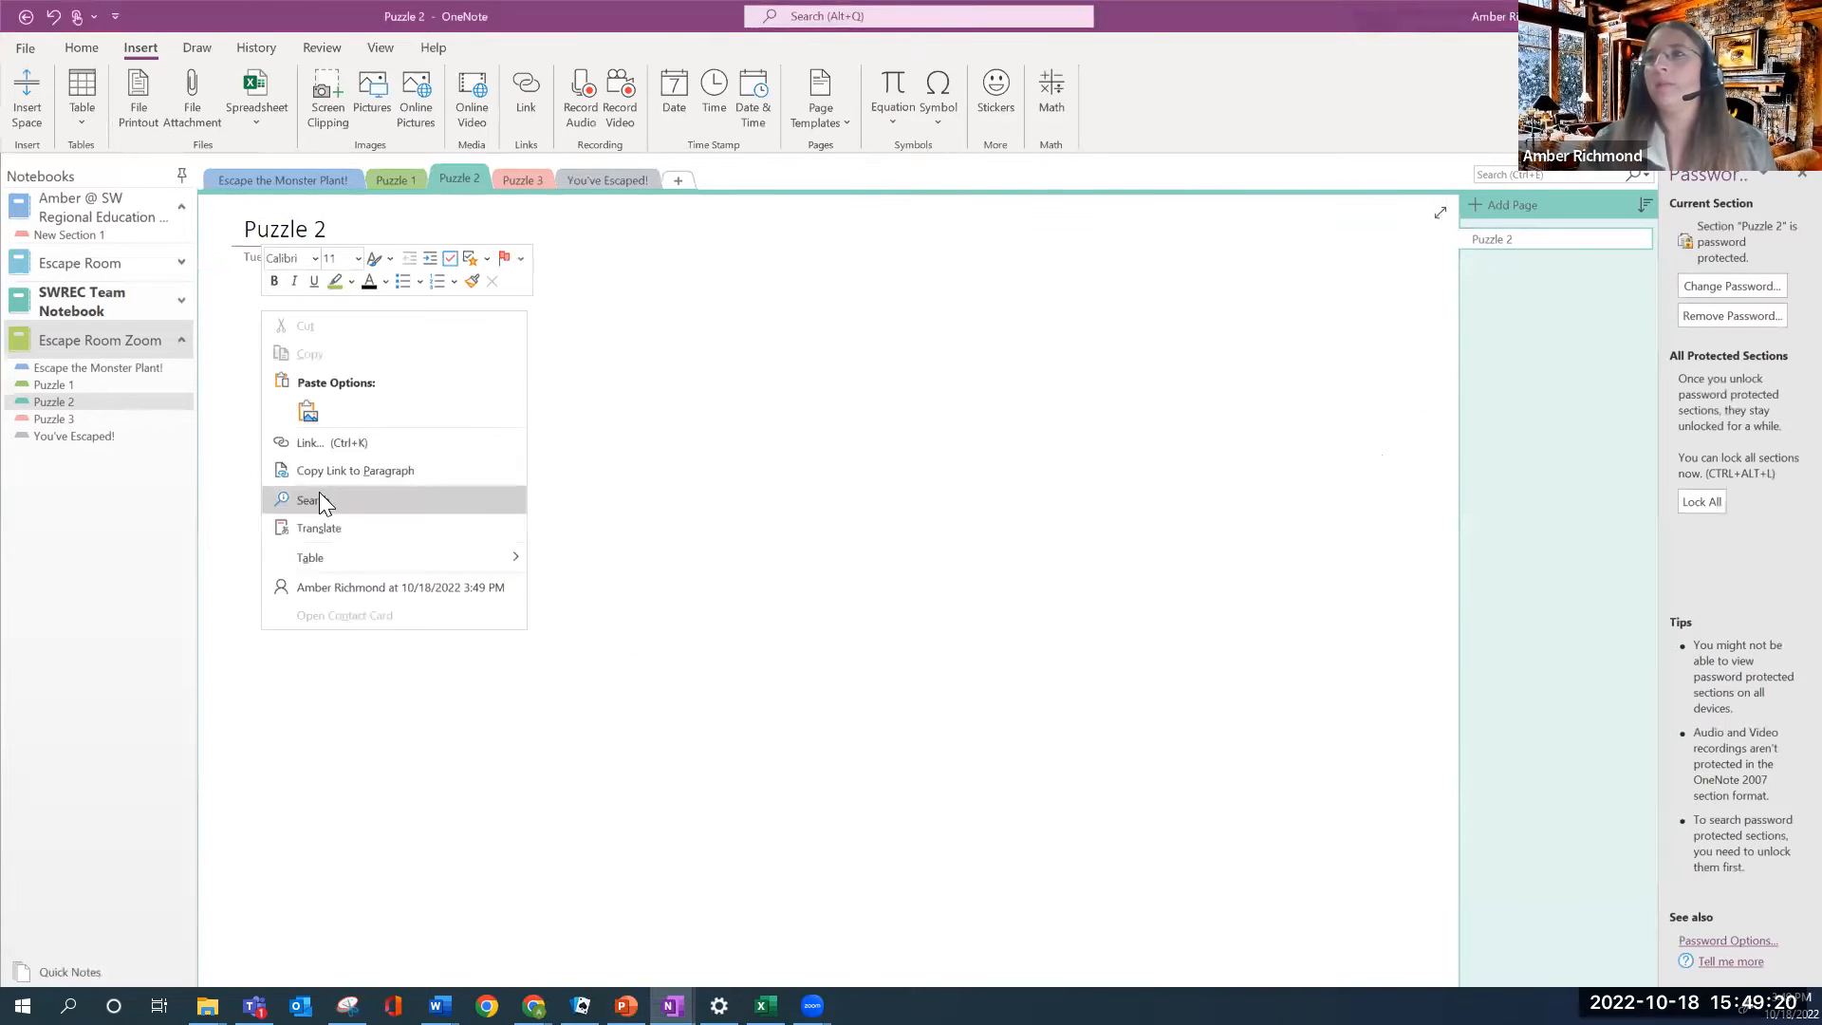
{"action": "left_click", "coordinate": [309, 414]}
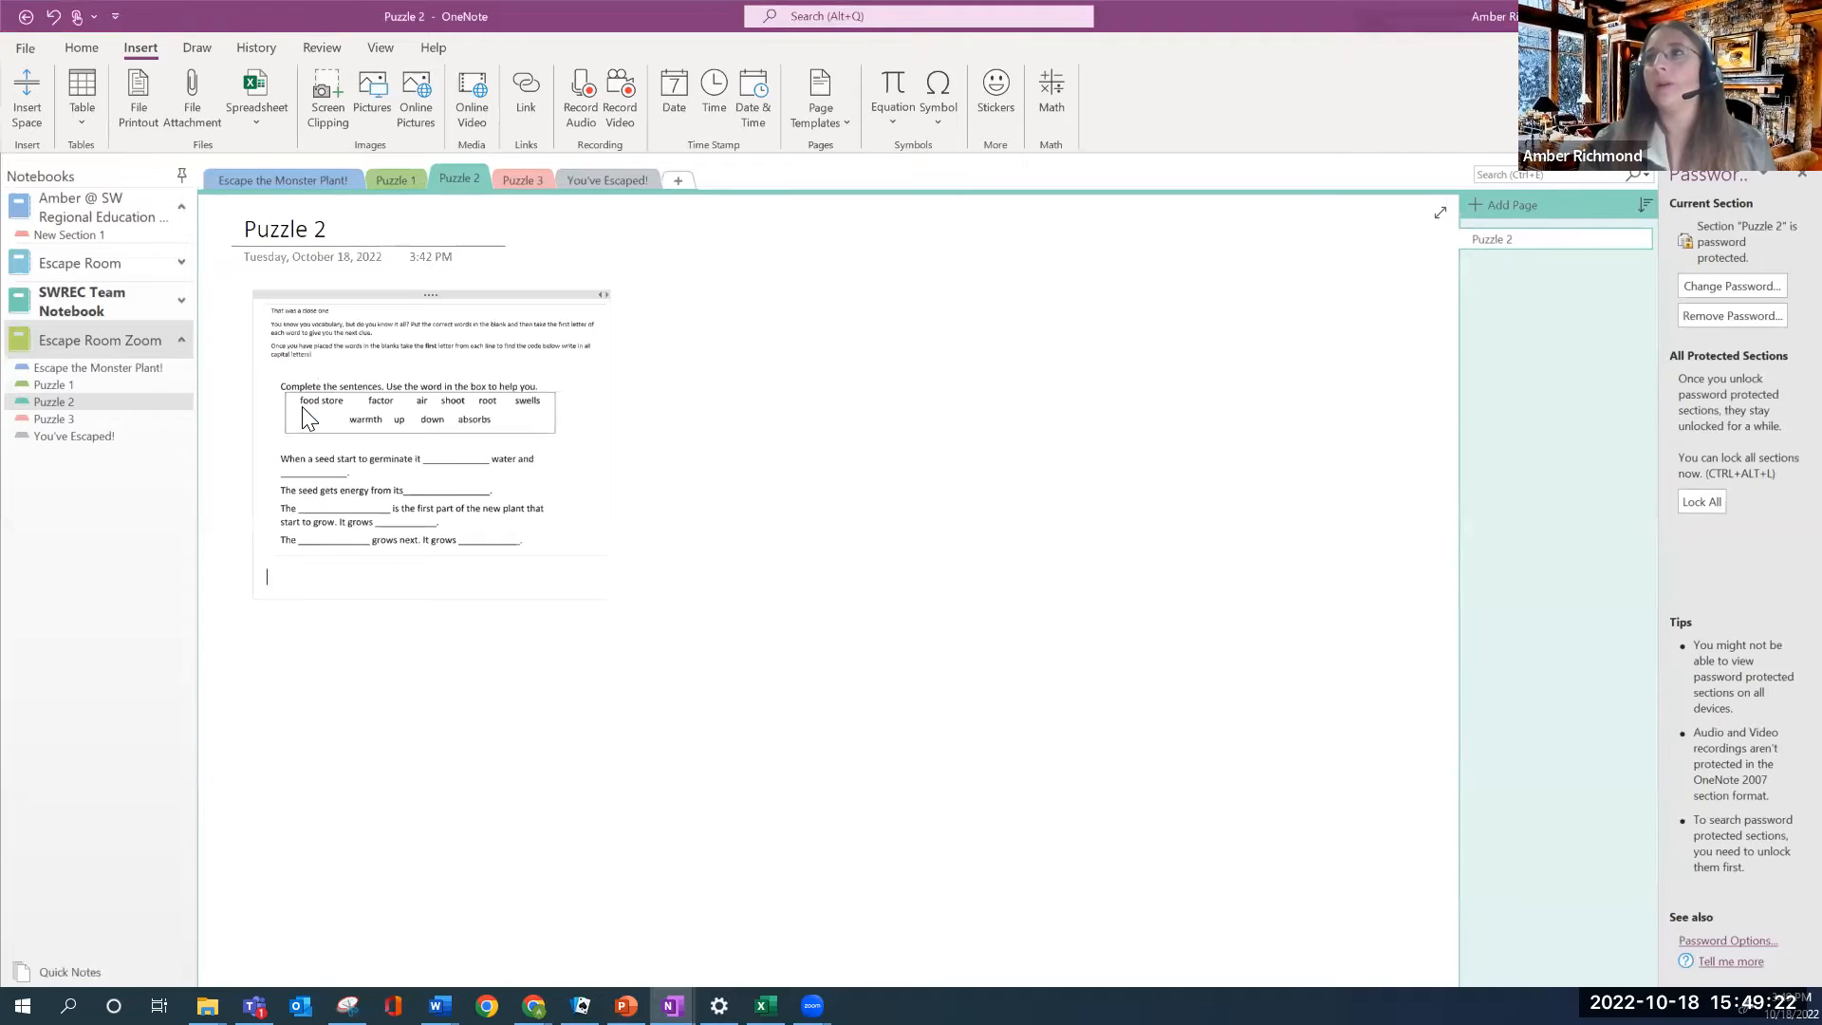
{"action": "left_click_drag", "start_coordinate": [611, 573], "coordinate": [1015, 842]}
{"action": "left_click", "coordinate": [1181, 600]}
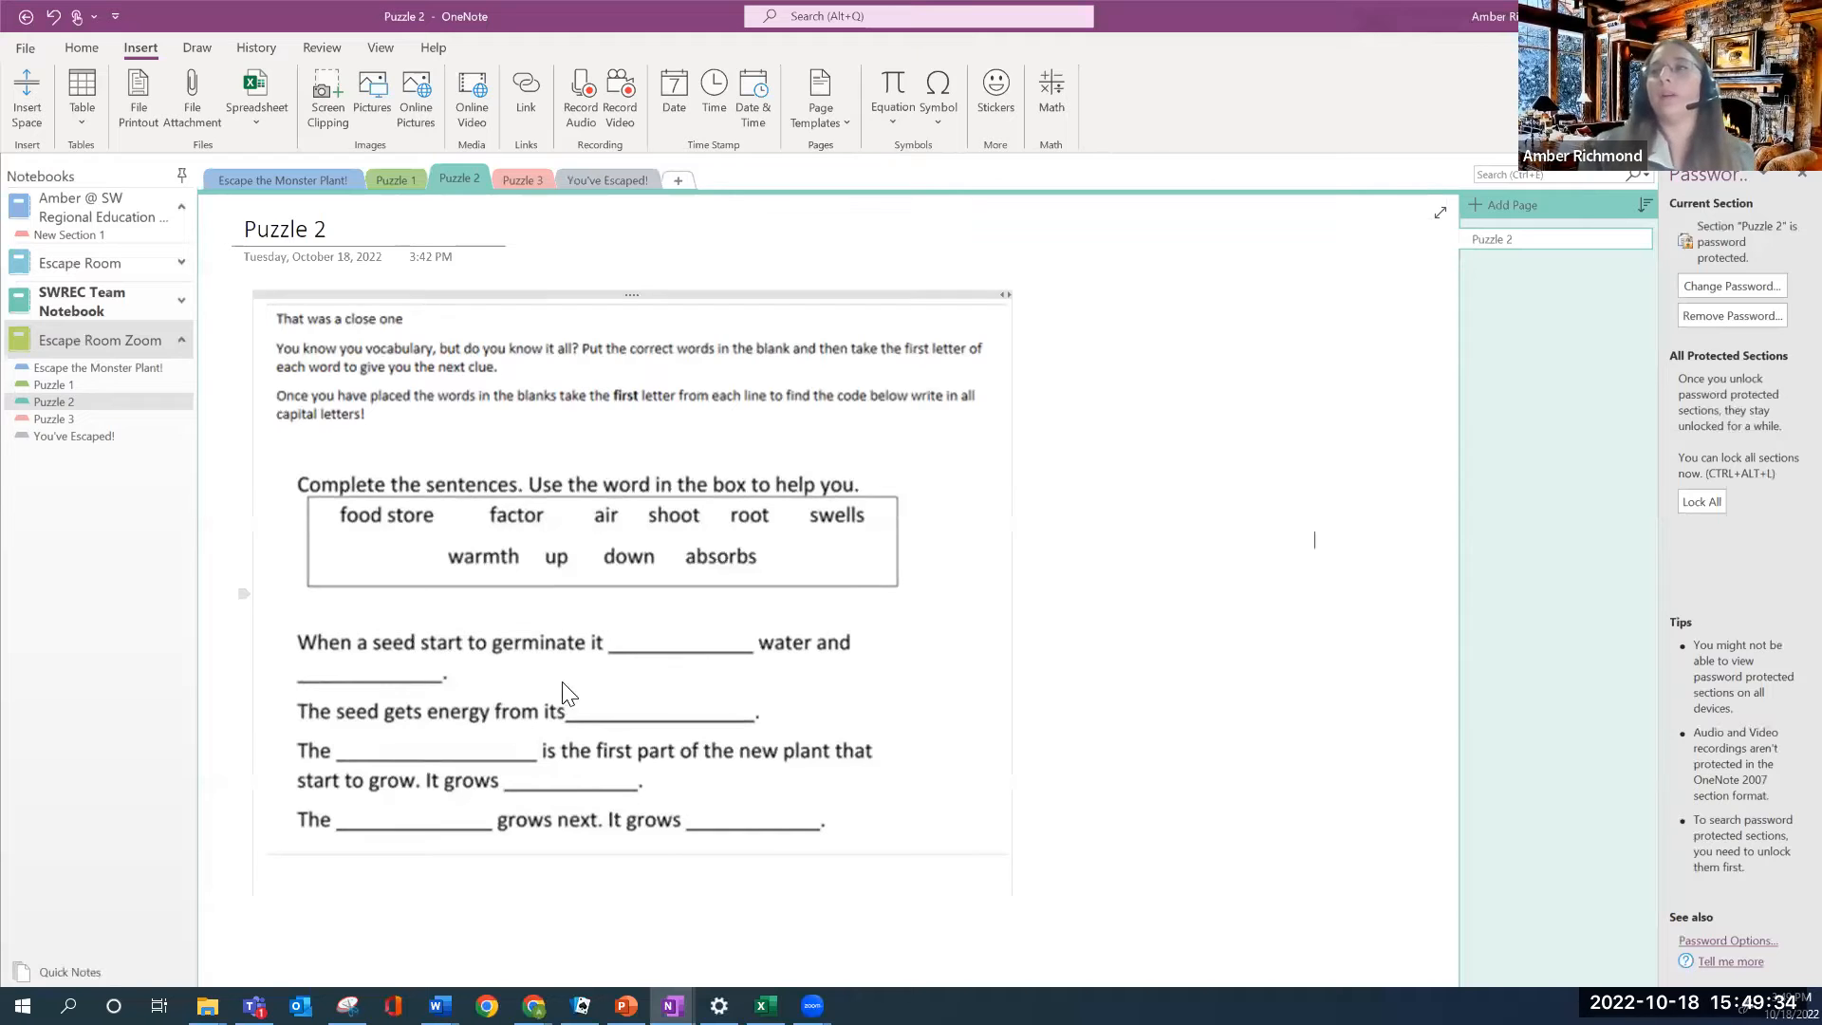
Try a 'Food Stor' test note on the worksheet's energy blank, then delete it
{"action": "left_click", "coordinate": [617, 651]}
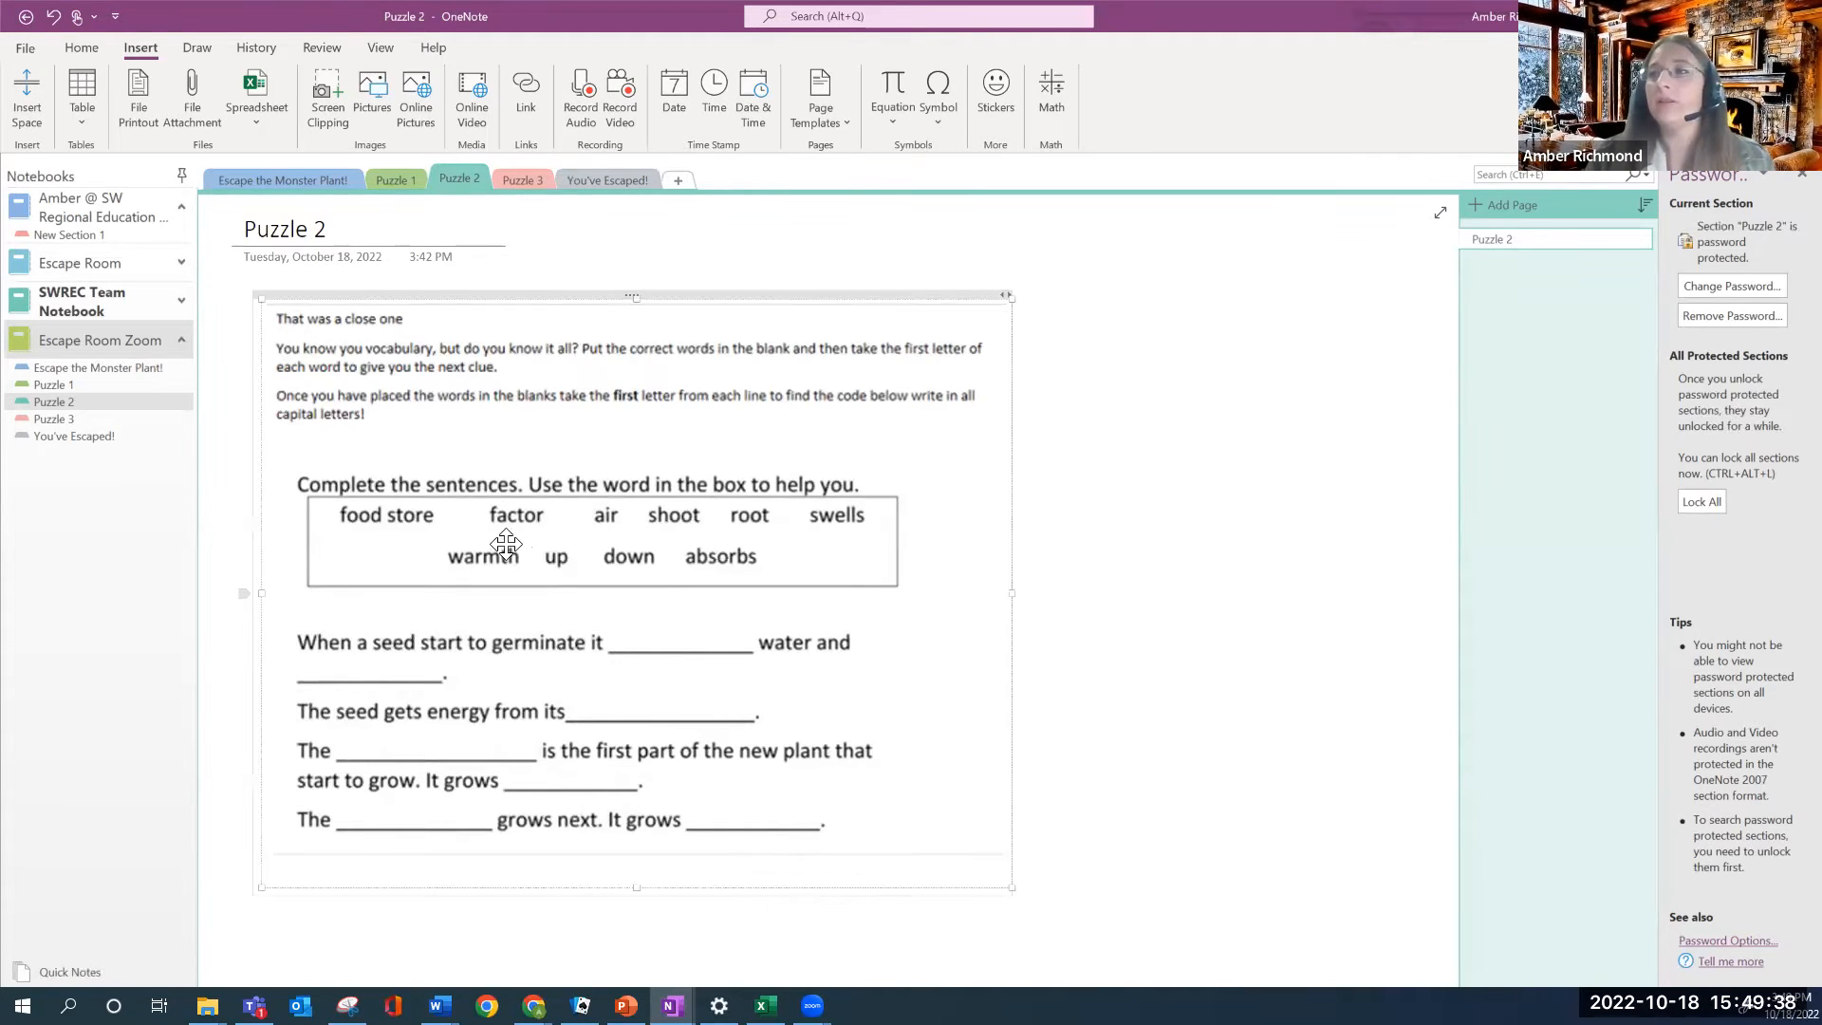
{"action": "left_click", "coordinate": [618, 645]}
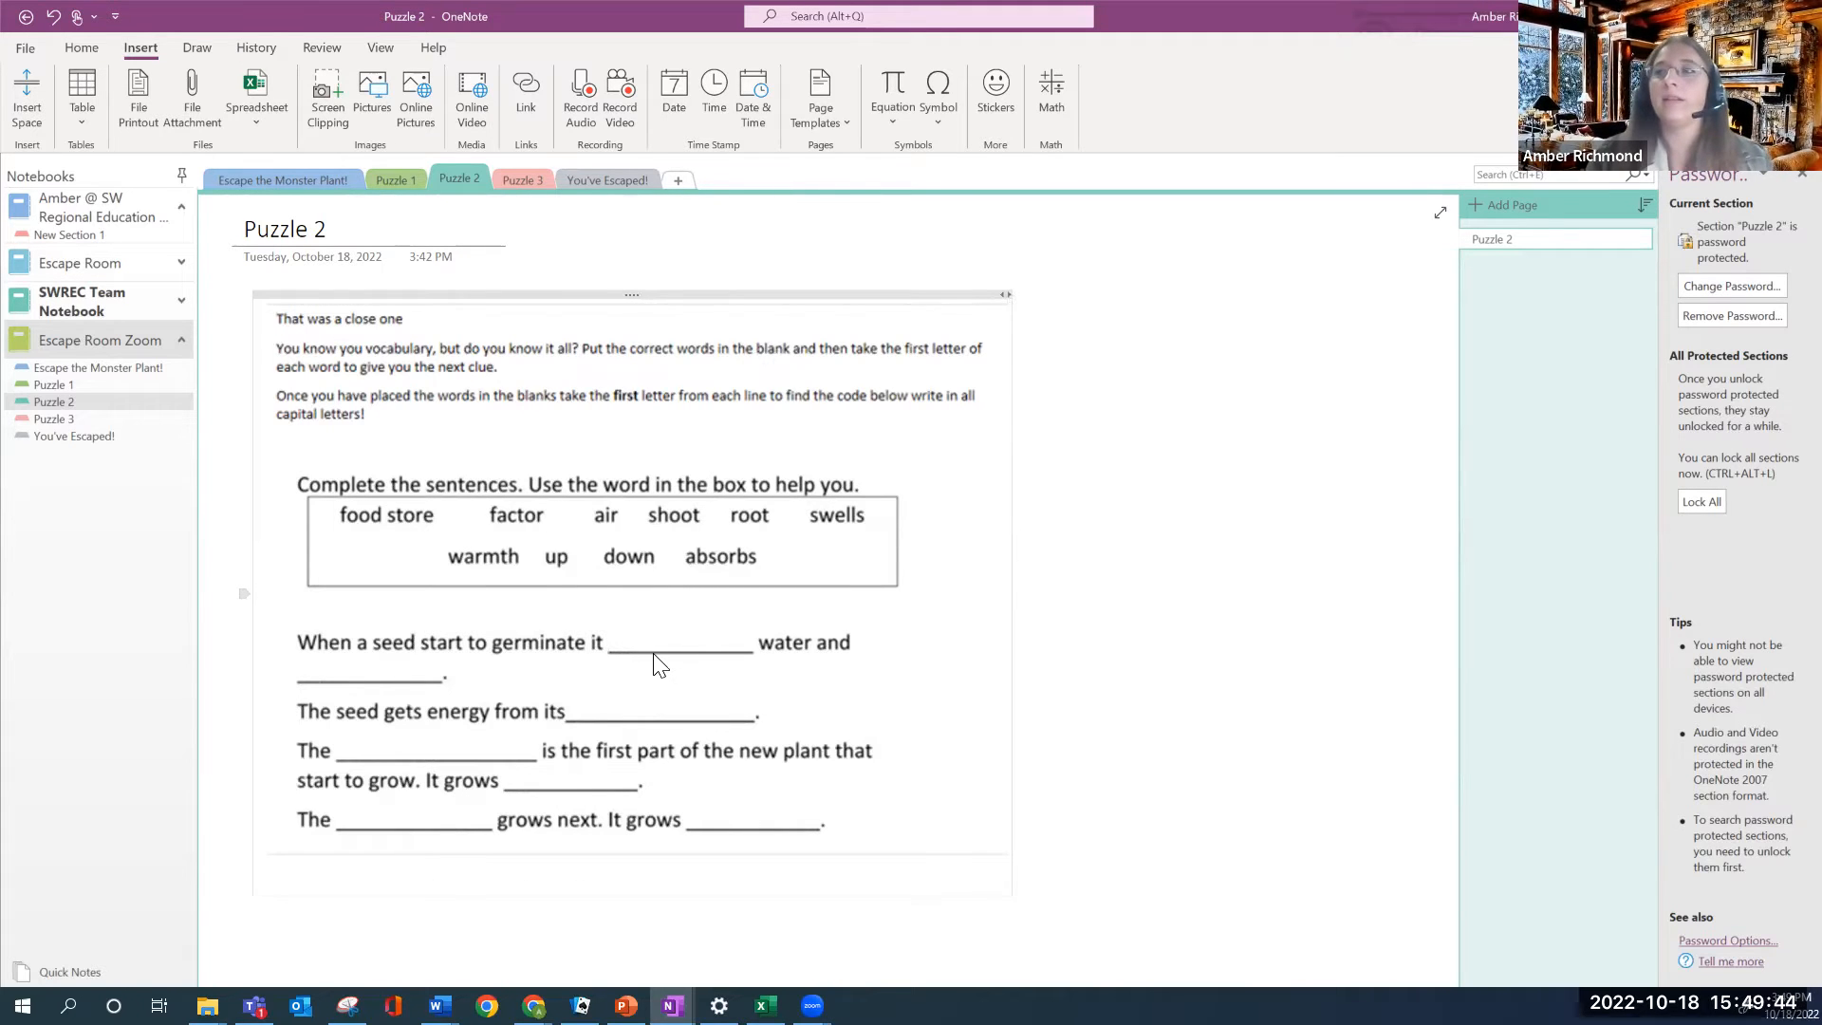
{"action": "type", "text": "Food Store"}
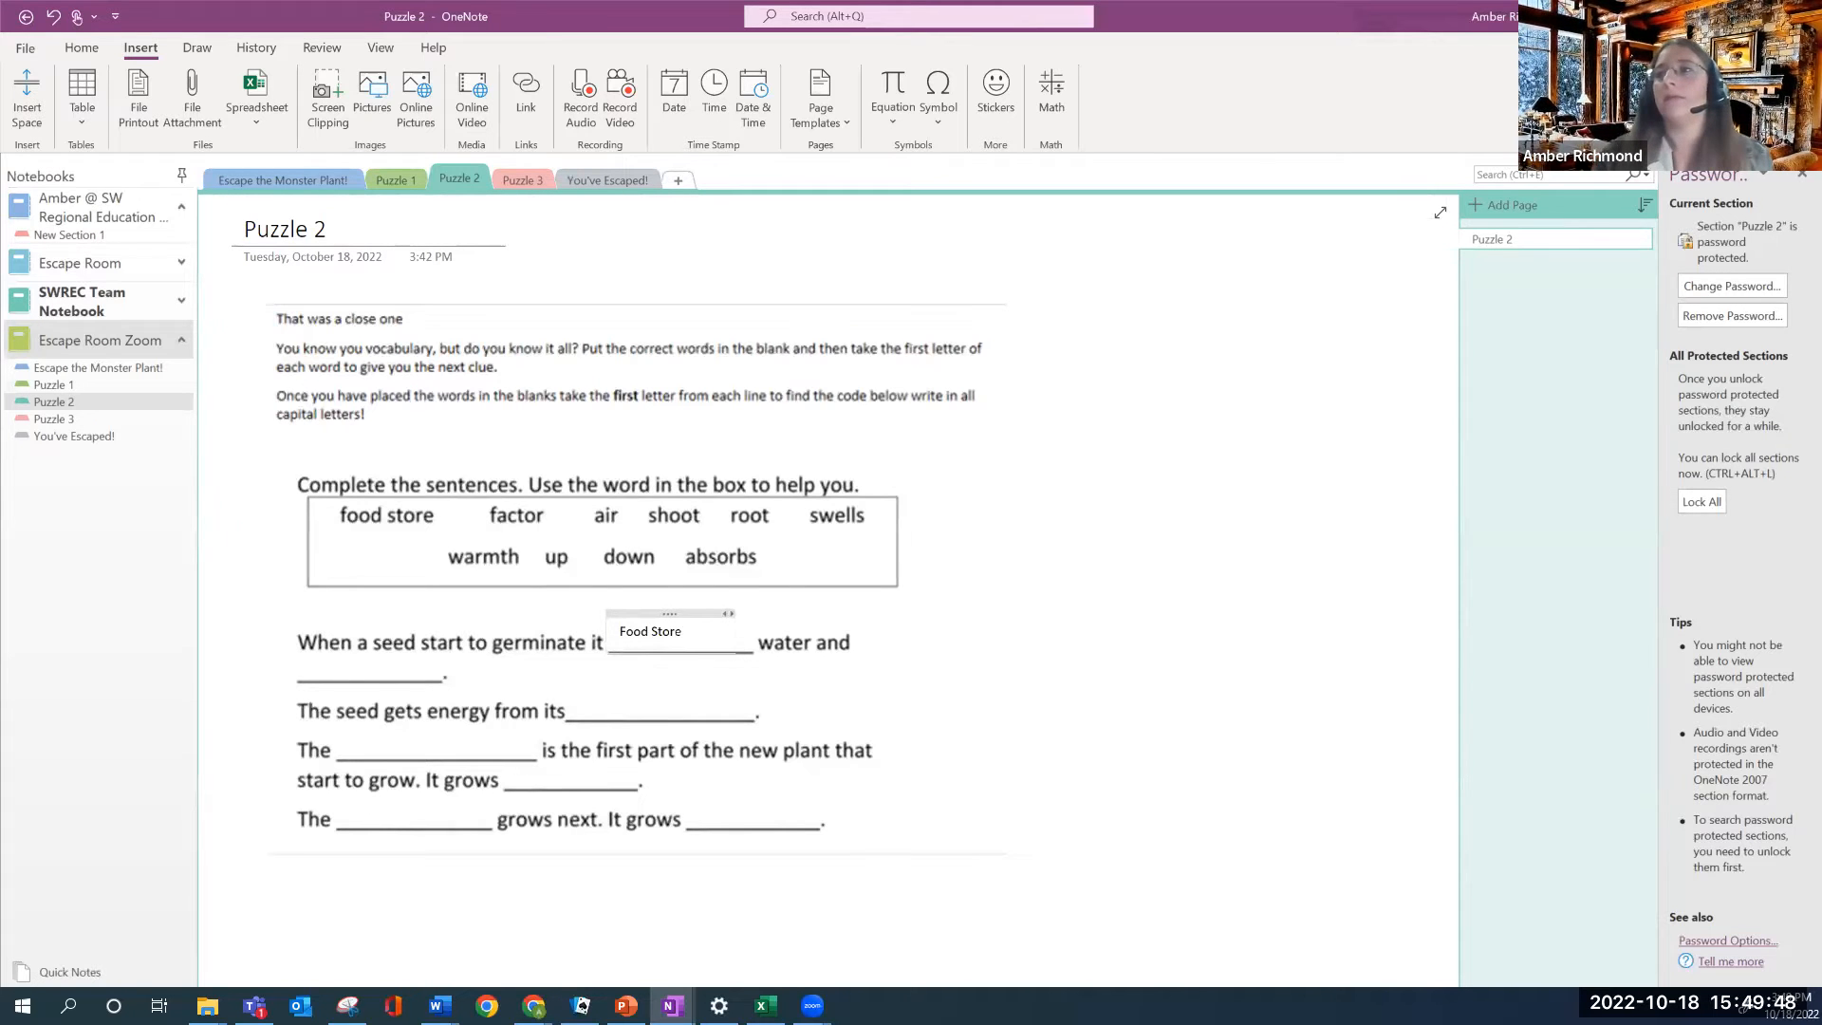
{"action": "left_click", "coordinate": [662, 612]}
{"action": "left_click_drag", "start_coordinate": [661, 612], "coordinate": [650, 681]}
{"action": "left_click", "coordinate": [1152, 721]}
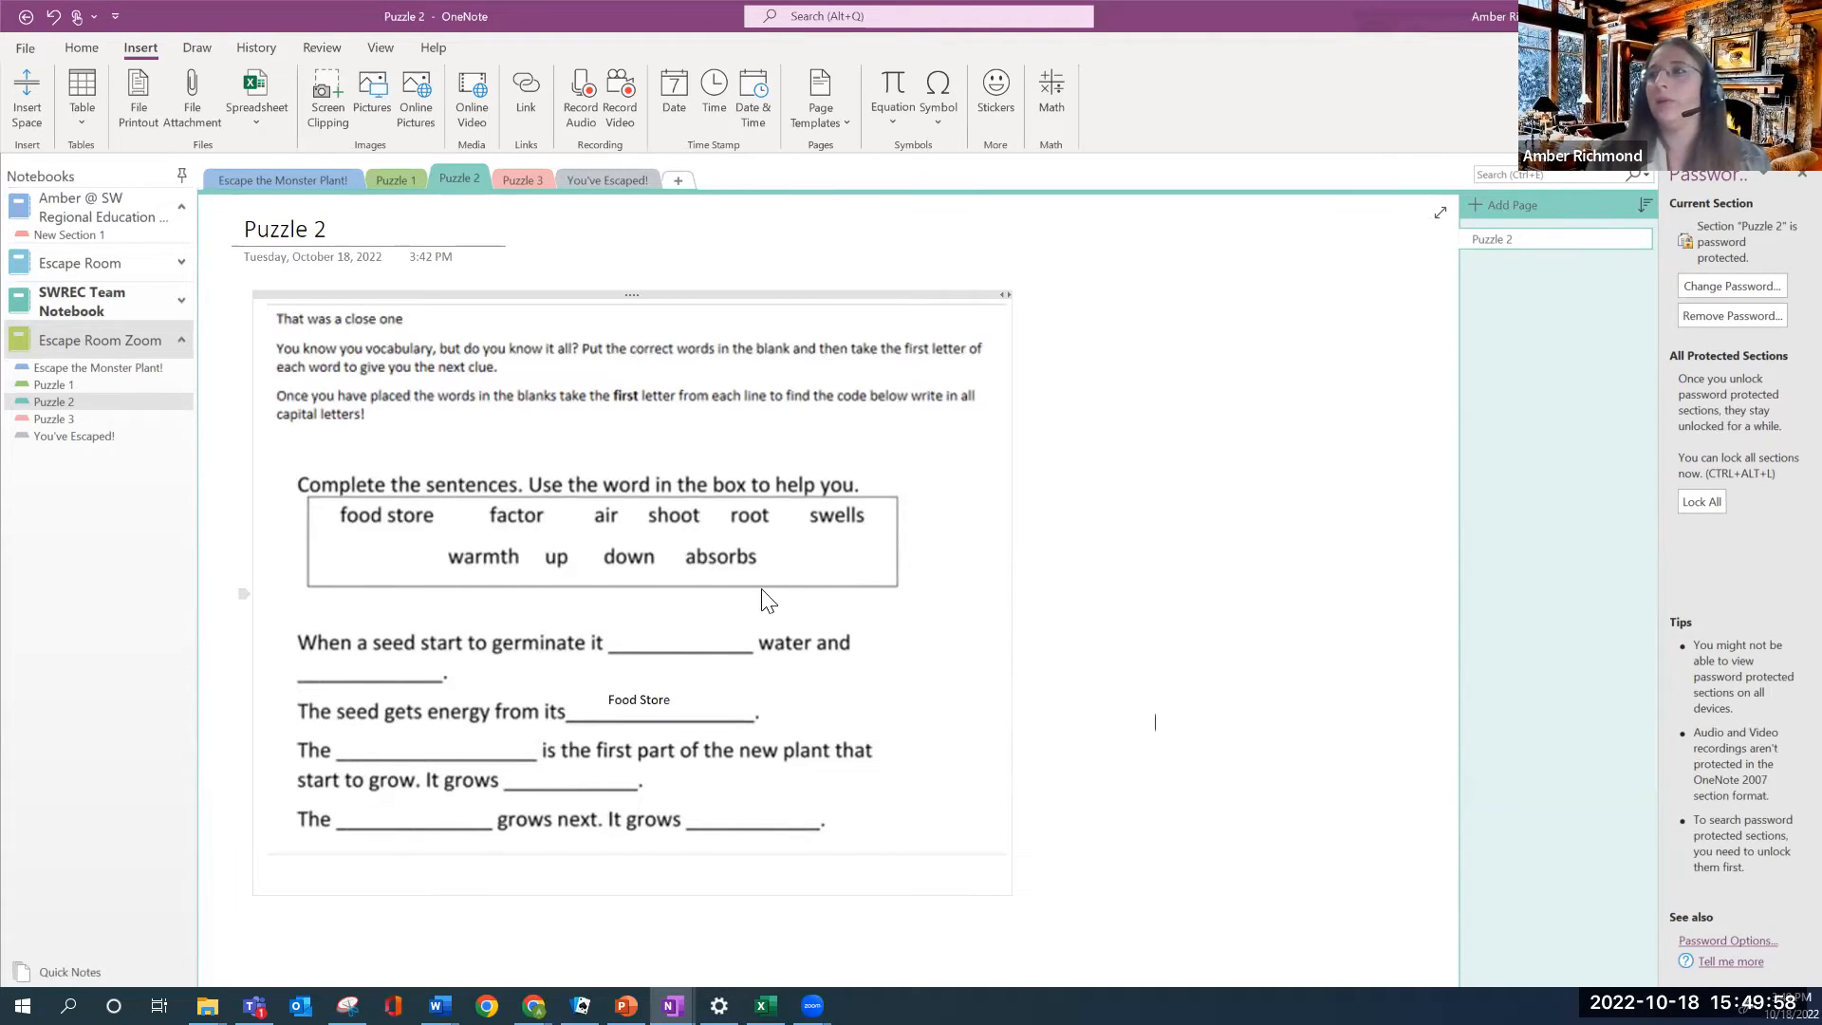
{"action": "left_click", "coordinate": [642, 683]}
{"action": "key", "text": "Delete"}
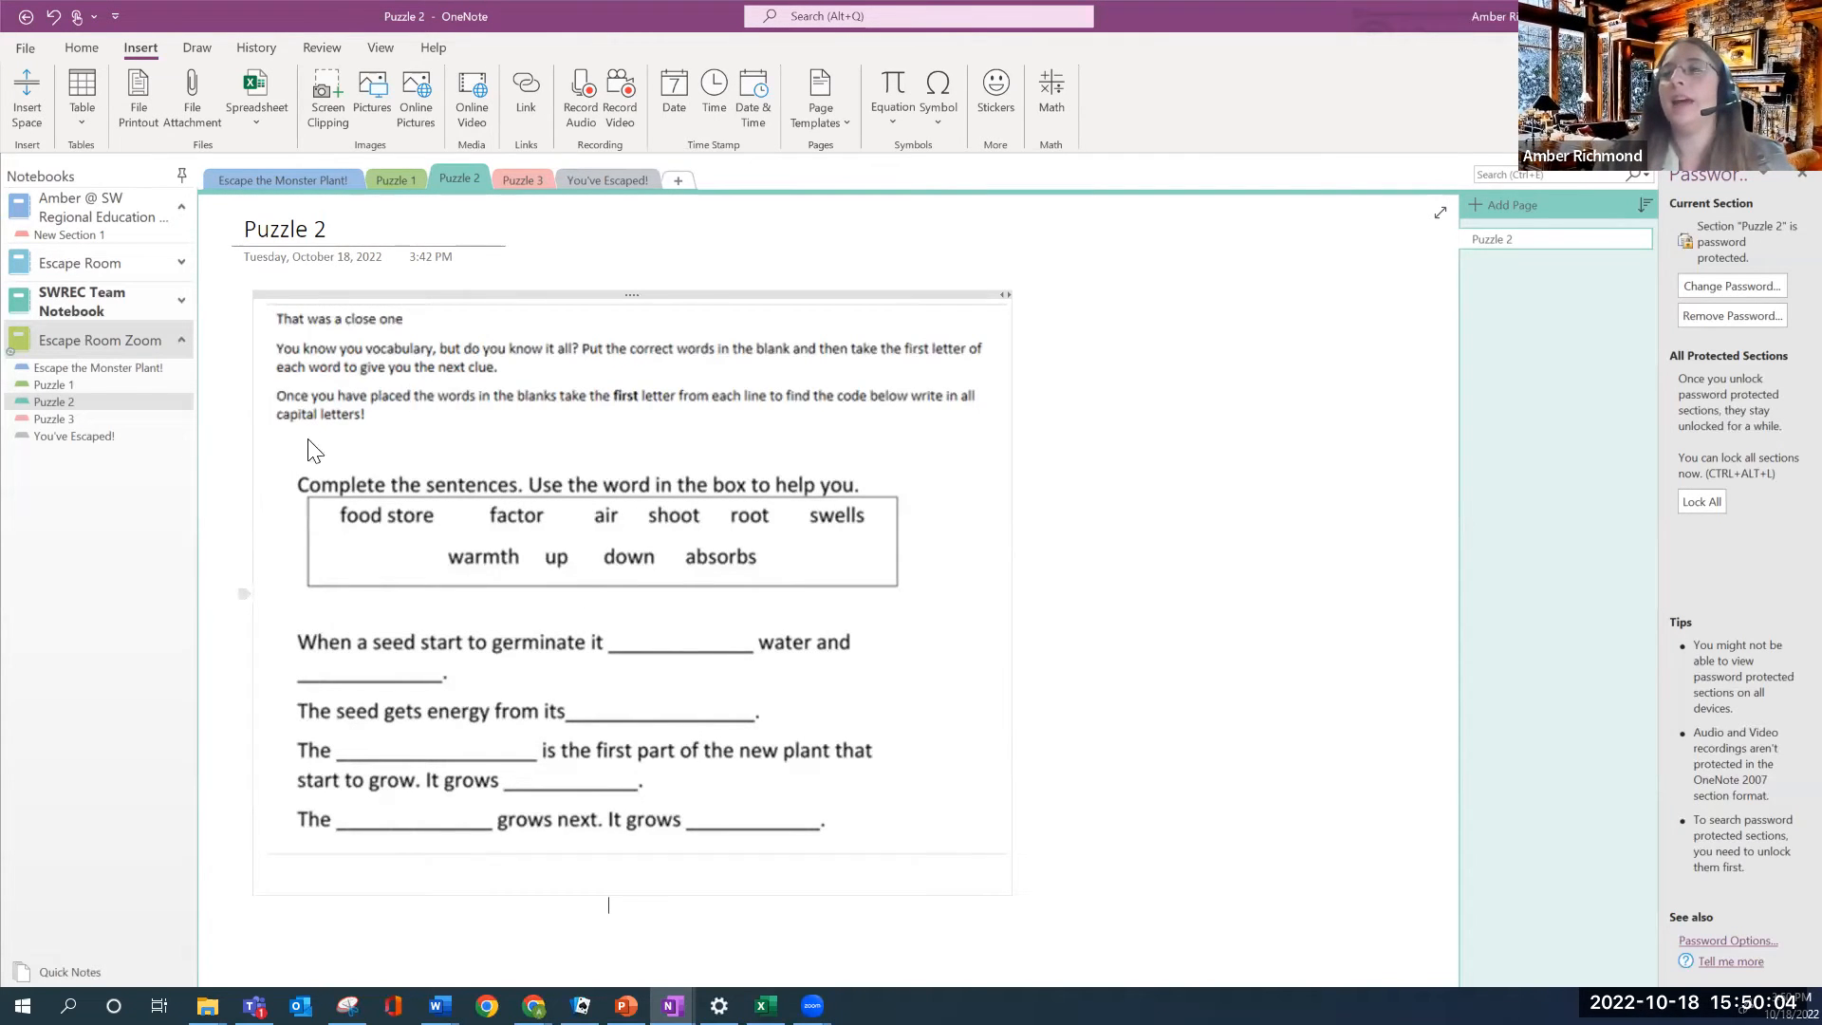
Give the Puzzle 3 section a password, entered and confirmed in Password Protection
{"action": "right_click", "coordinate": [507, 178]}
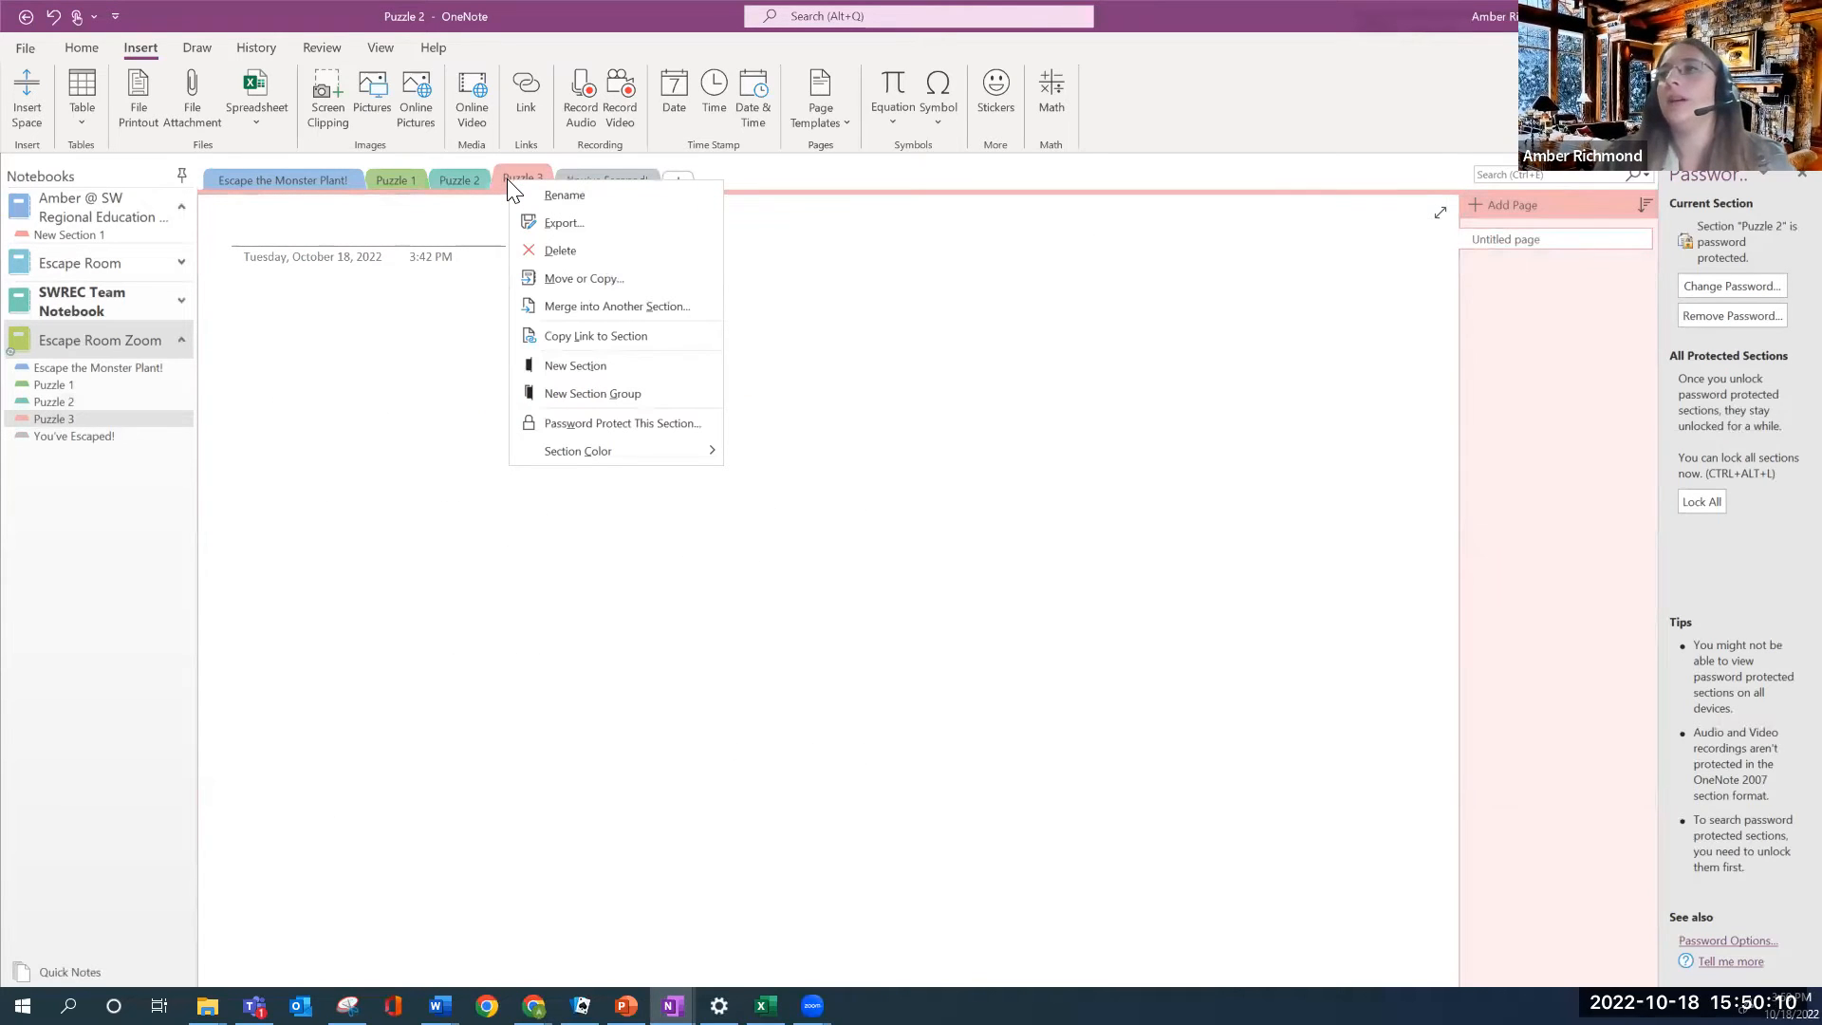
{"action": "left_click", "coordinate": [588, 425]}
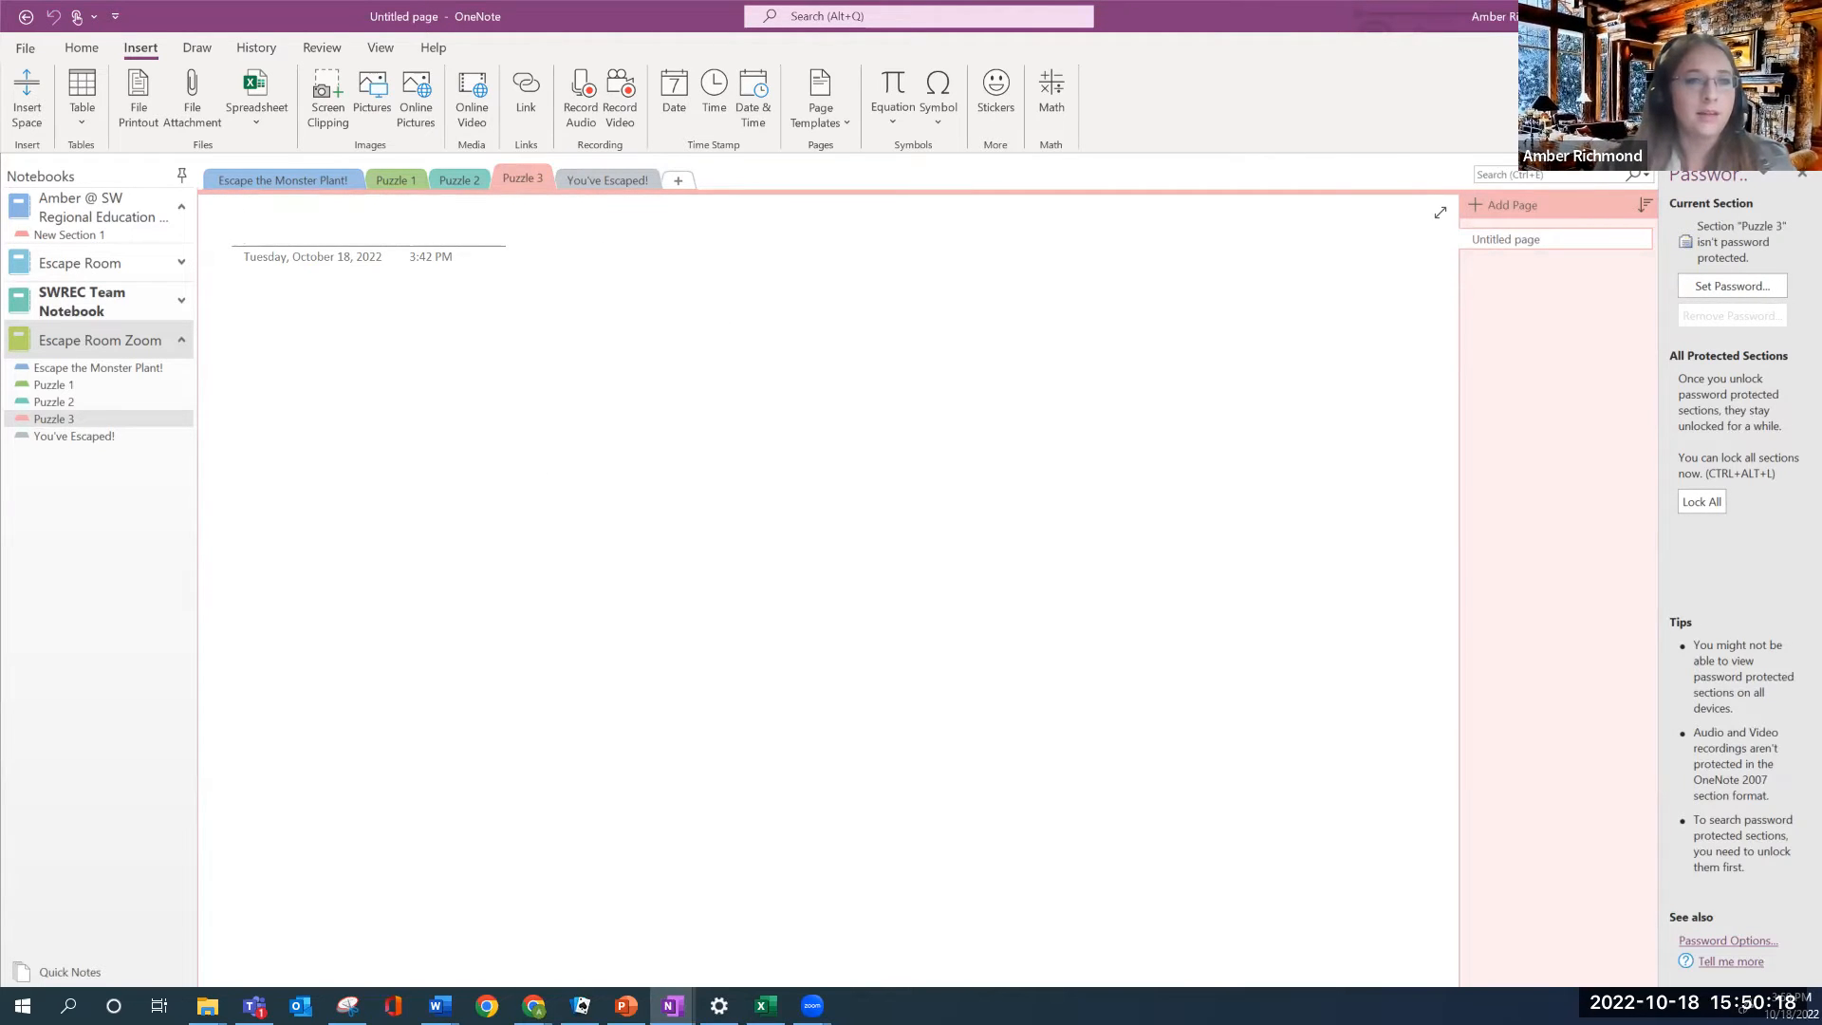
{"action": "key", "text": "alt+Tab"}
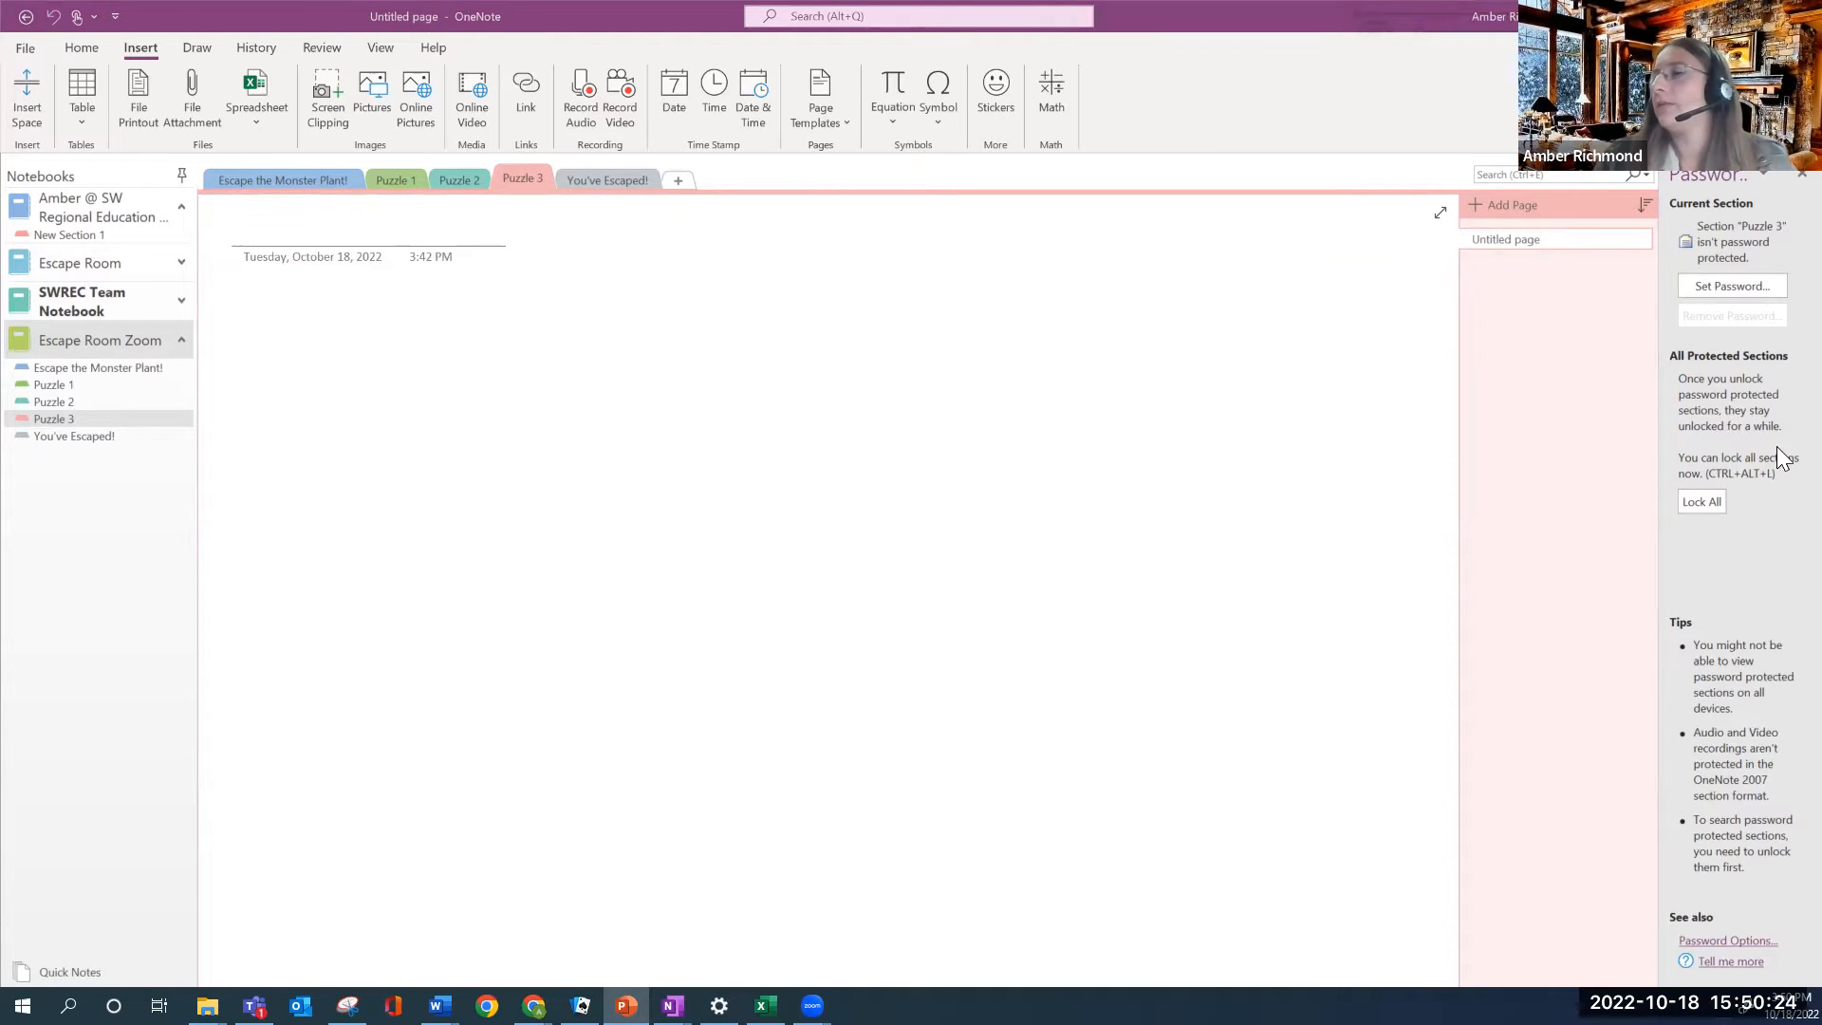
{"action": "left_click", "coordinate": [1727, 286]}
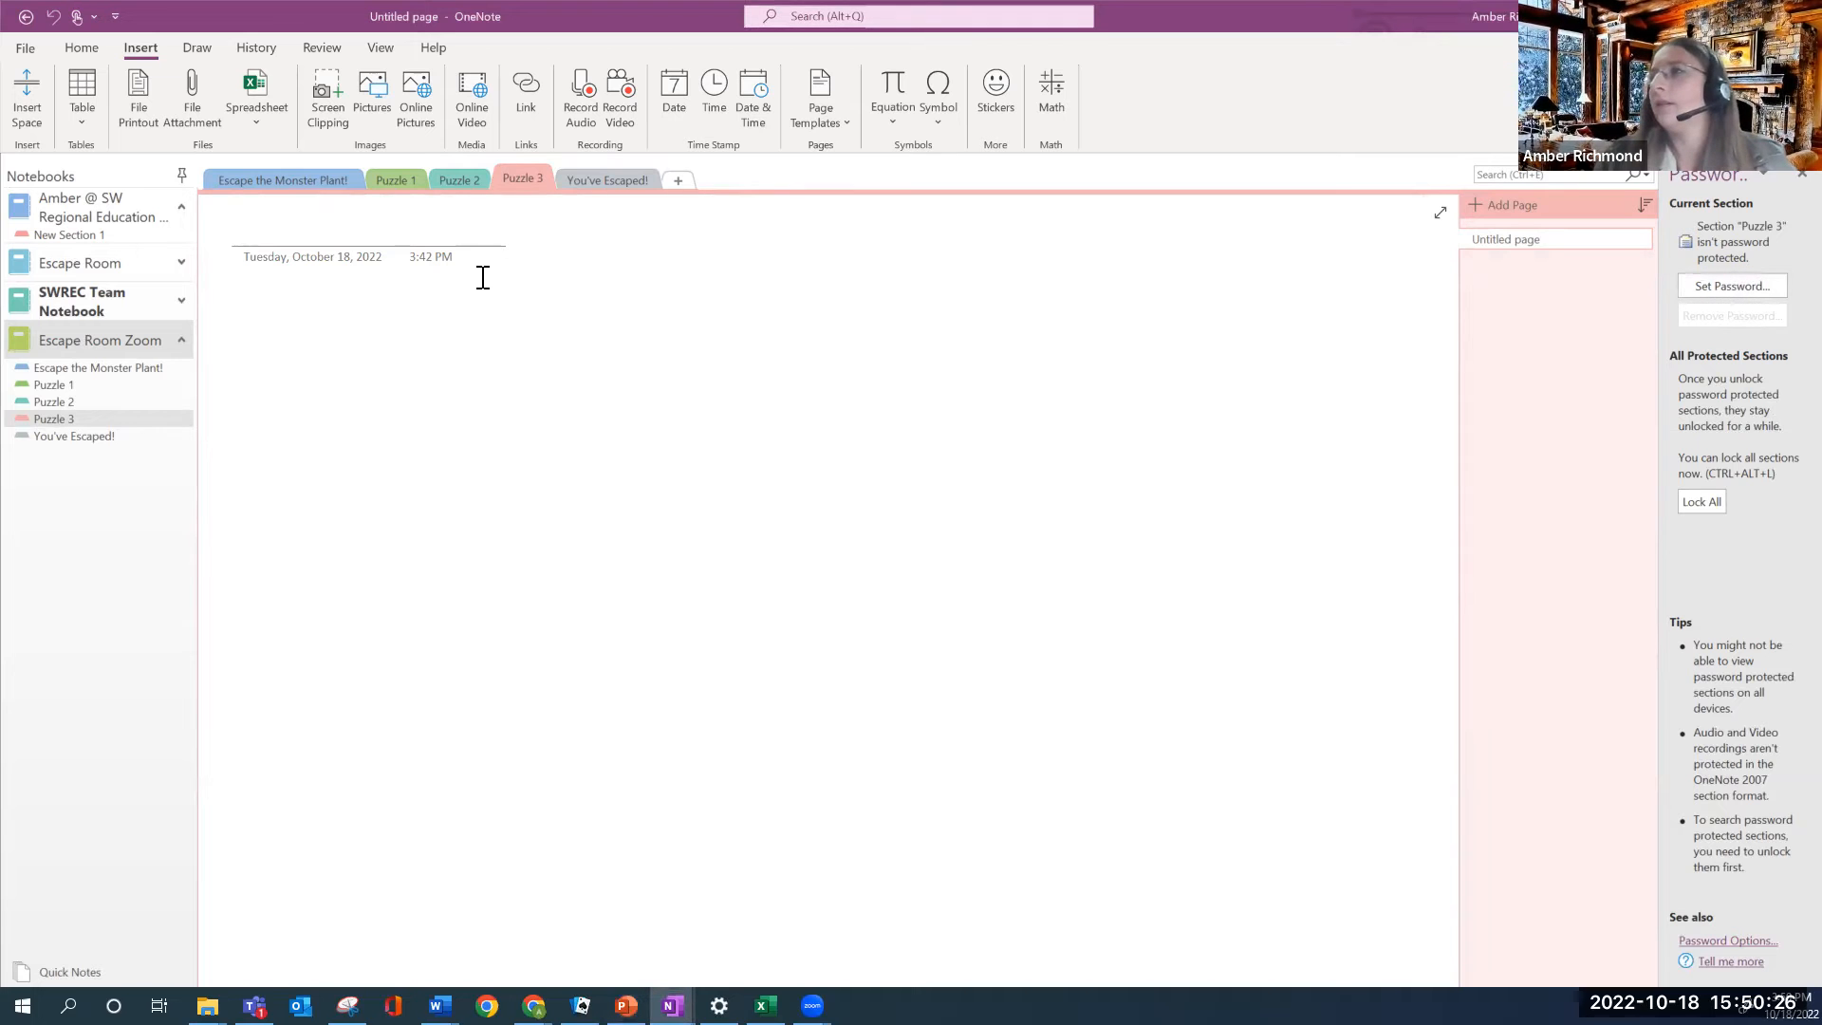
{"action": "left_click", "coordinate": [1737, 286]}
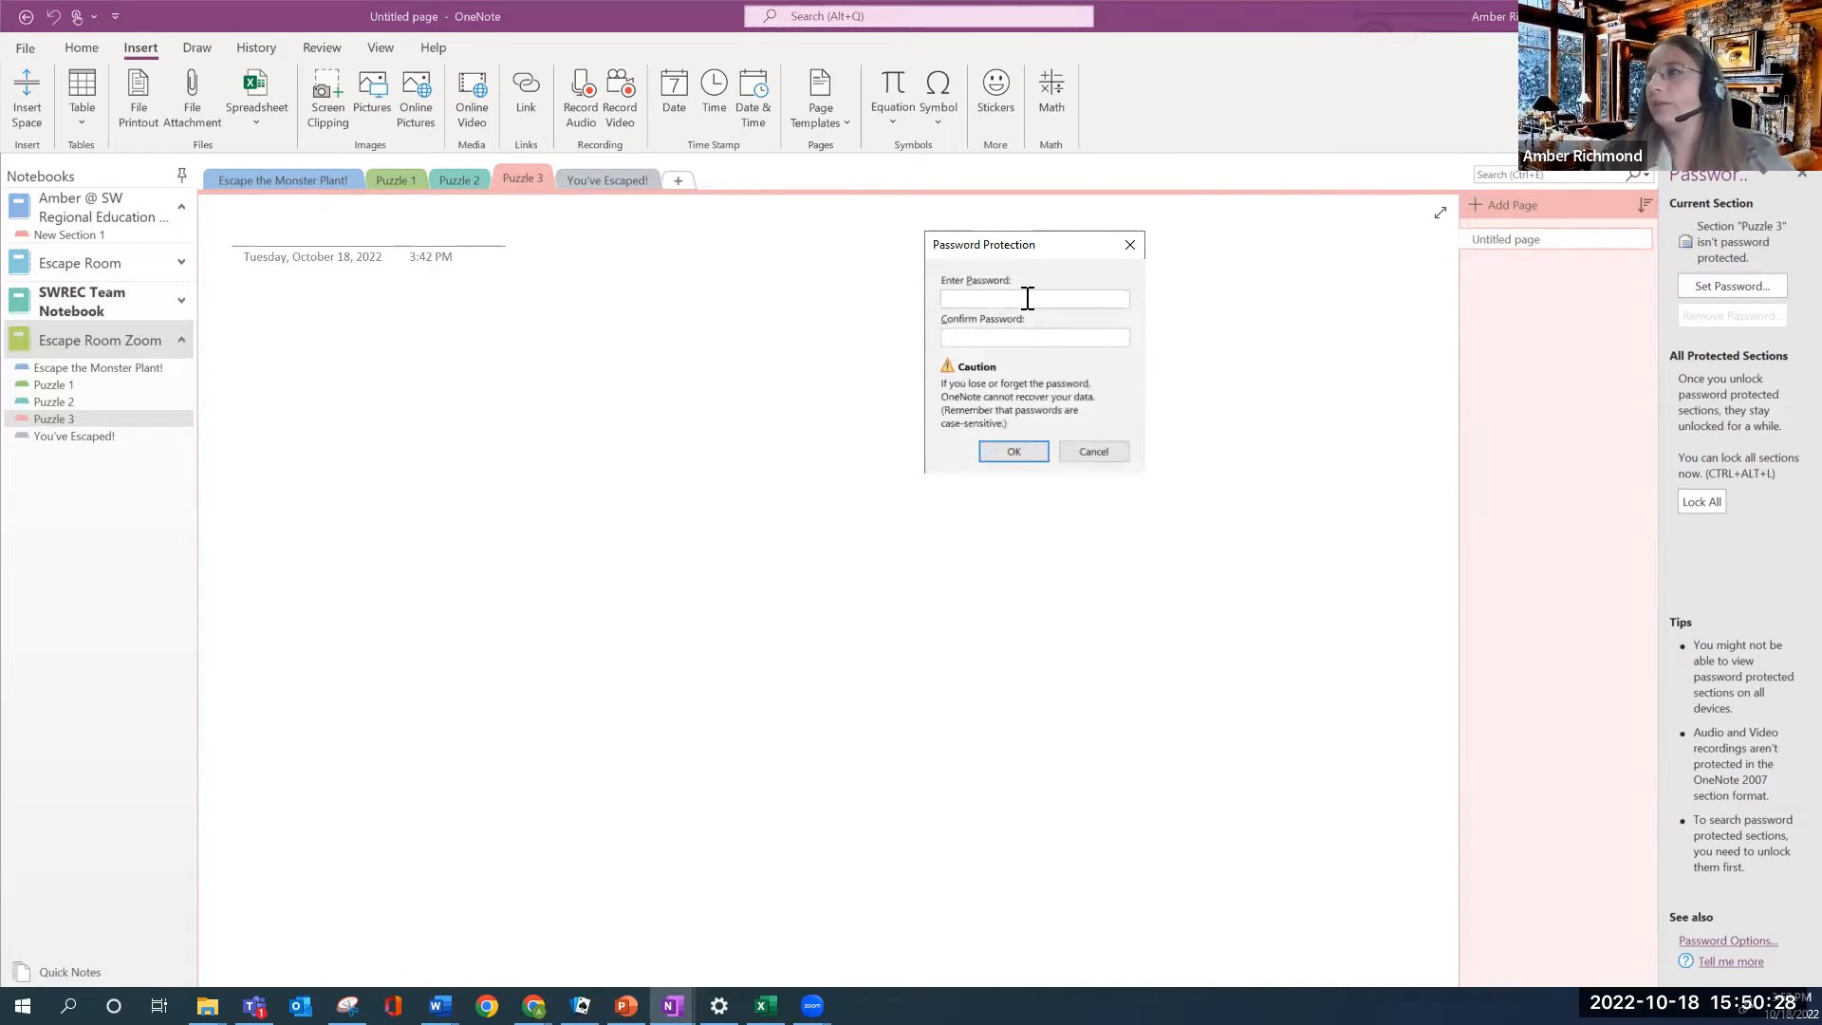
{"action": "type", "text": "••••"}
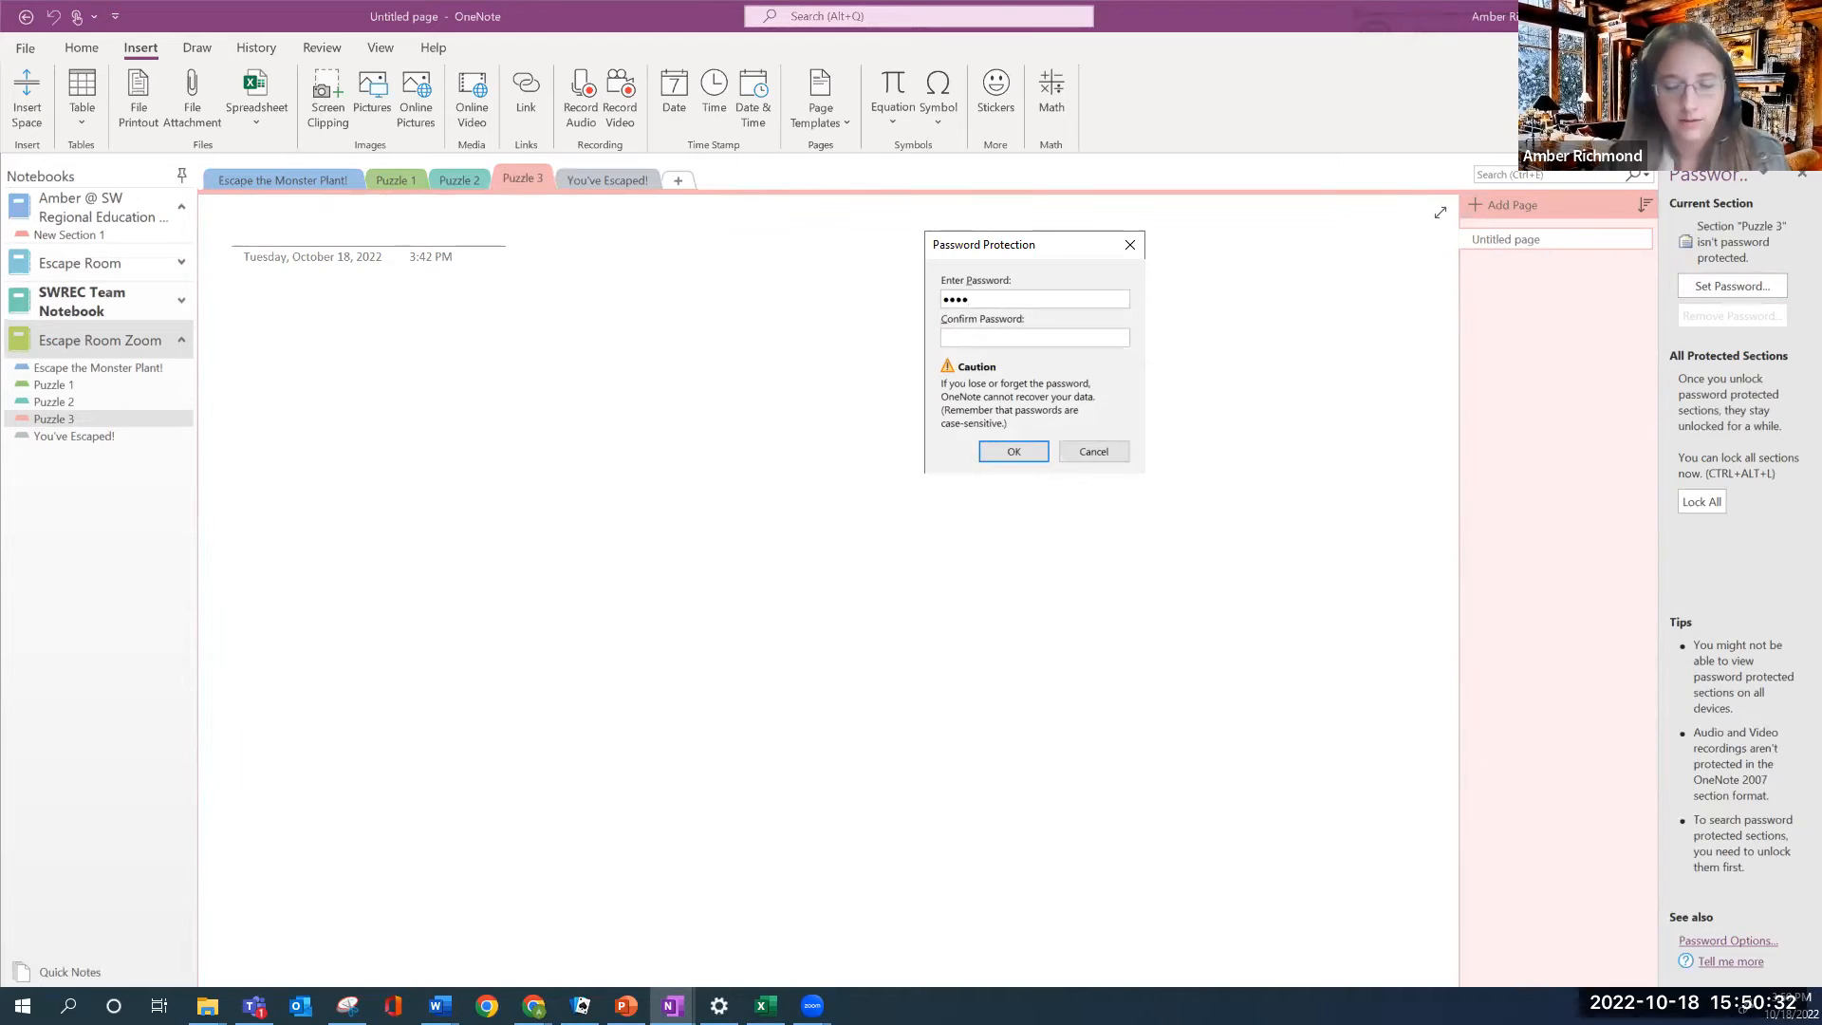
{"action": "type", "text": "•••"}
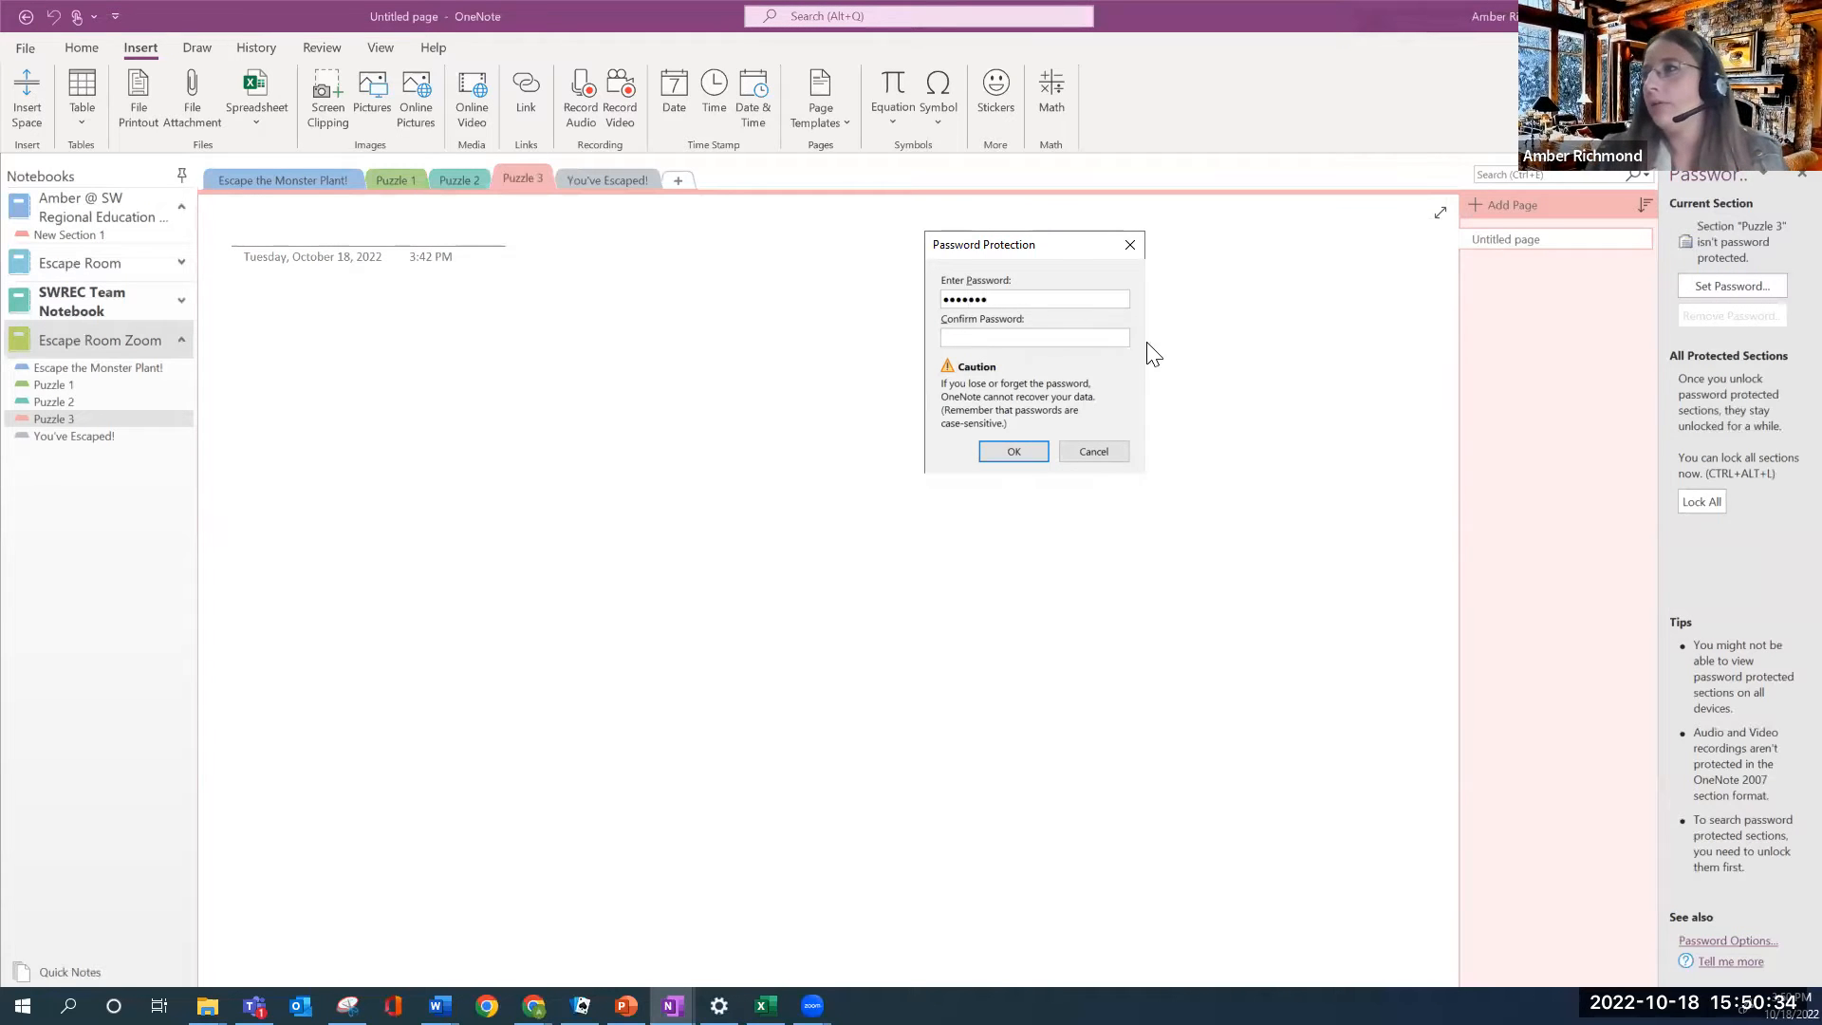
{"action": "left_click", "coordinate": [1115, 339]}
{"action": "type", "text": "•••••"}
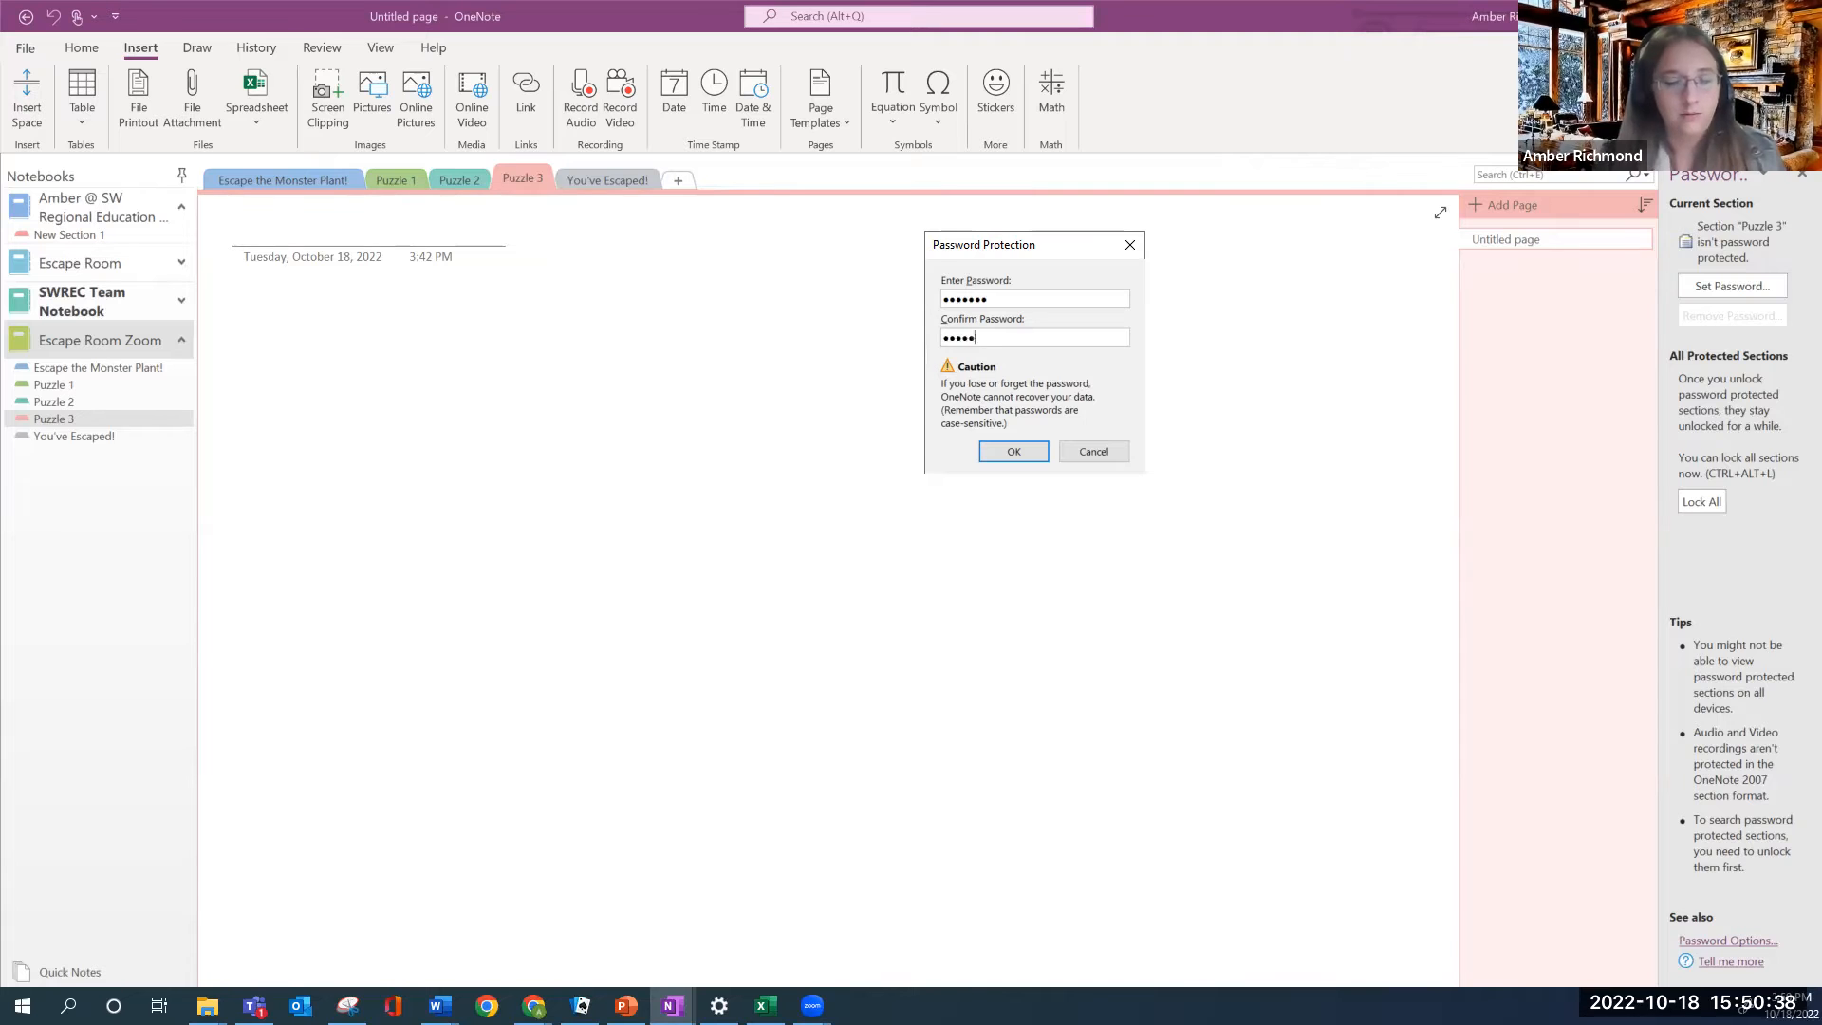
{"action": "type", "text": "••"}
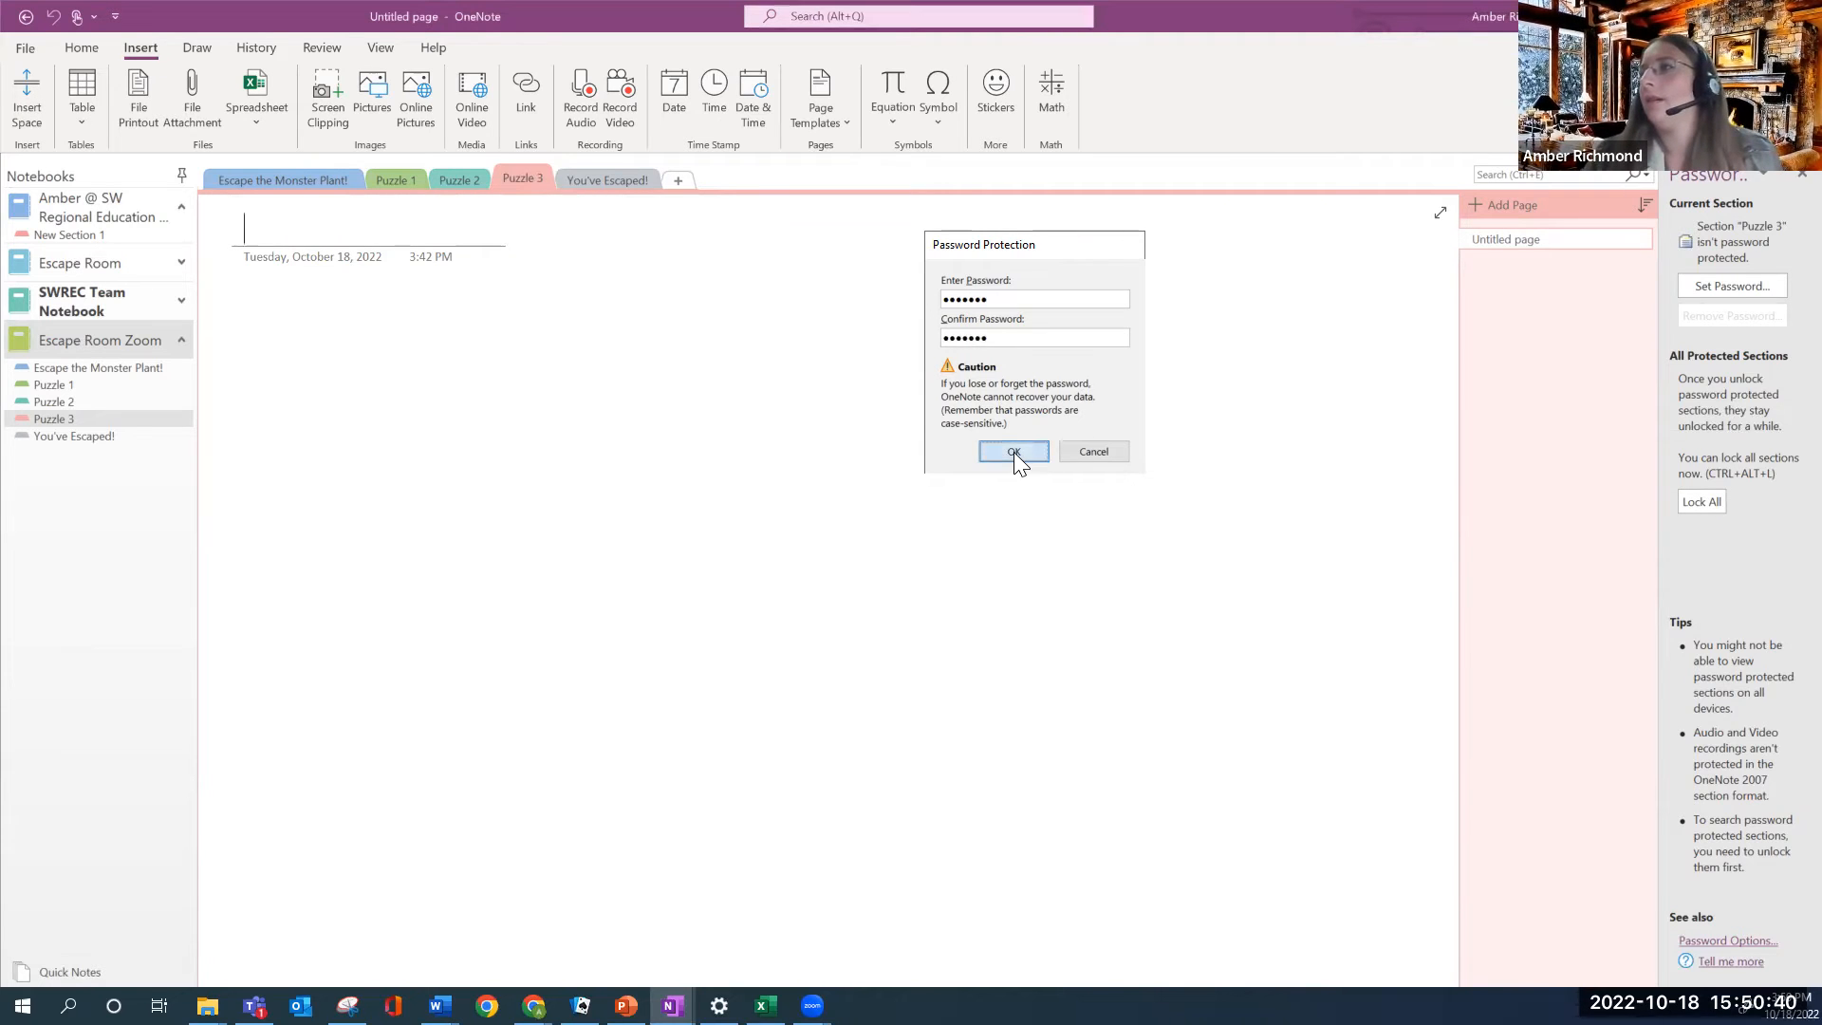
{"action": "left_click", "coordinate": [1014, 452]}
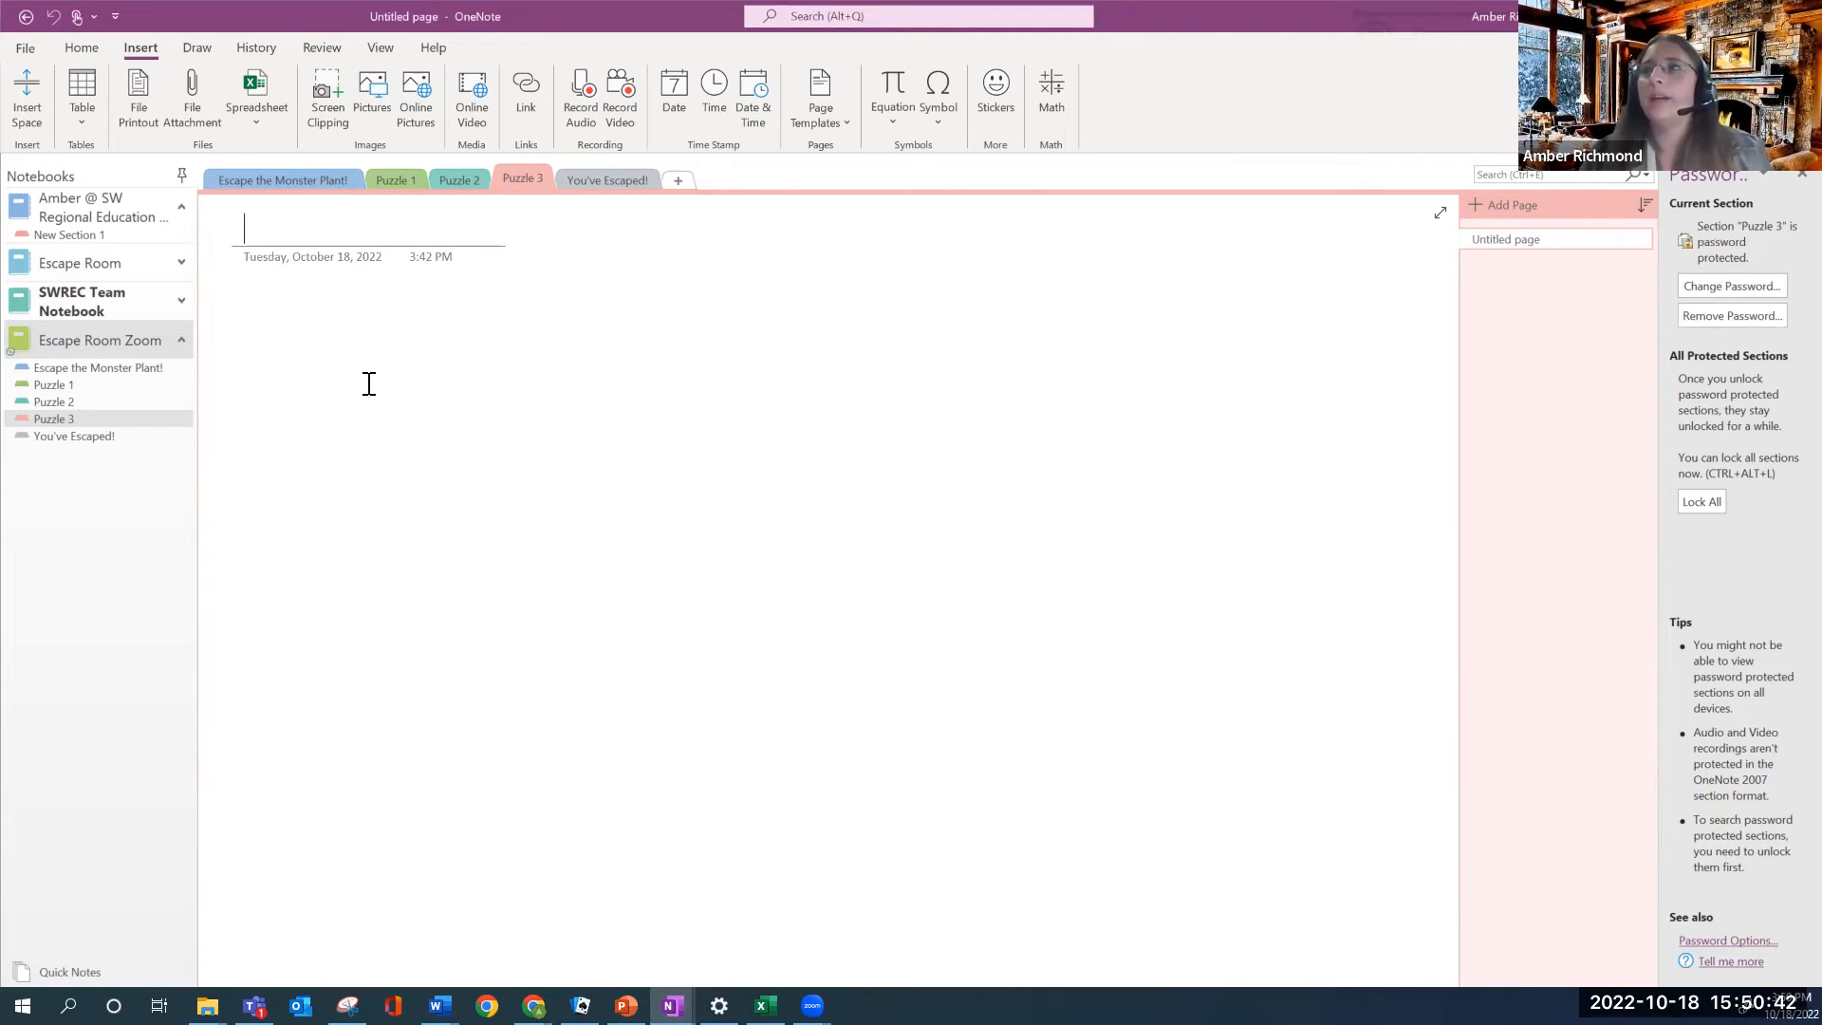
{"action": "left_click", "coordinate": [346, 218]}
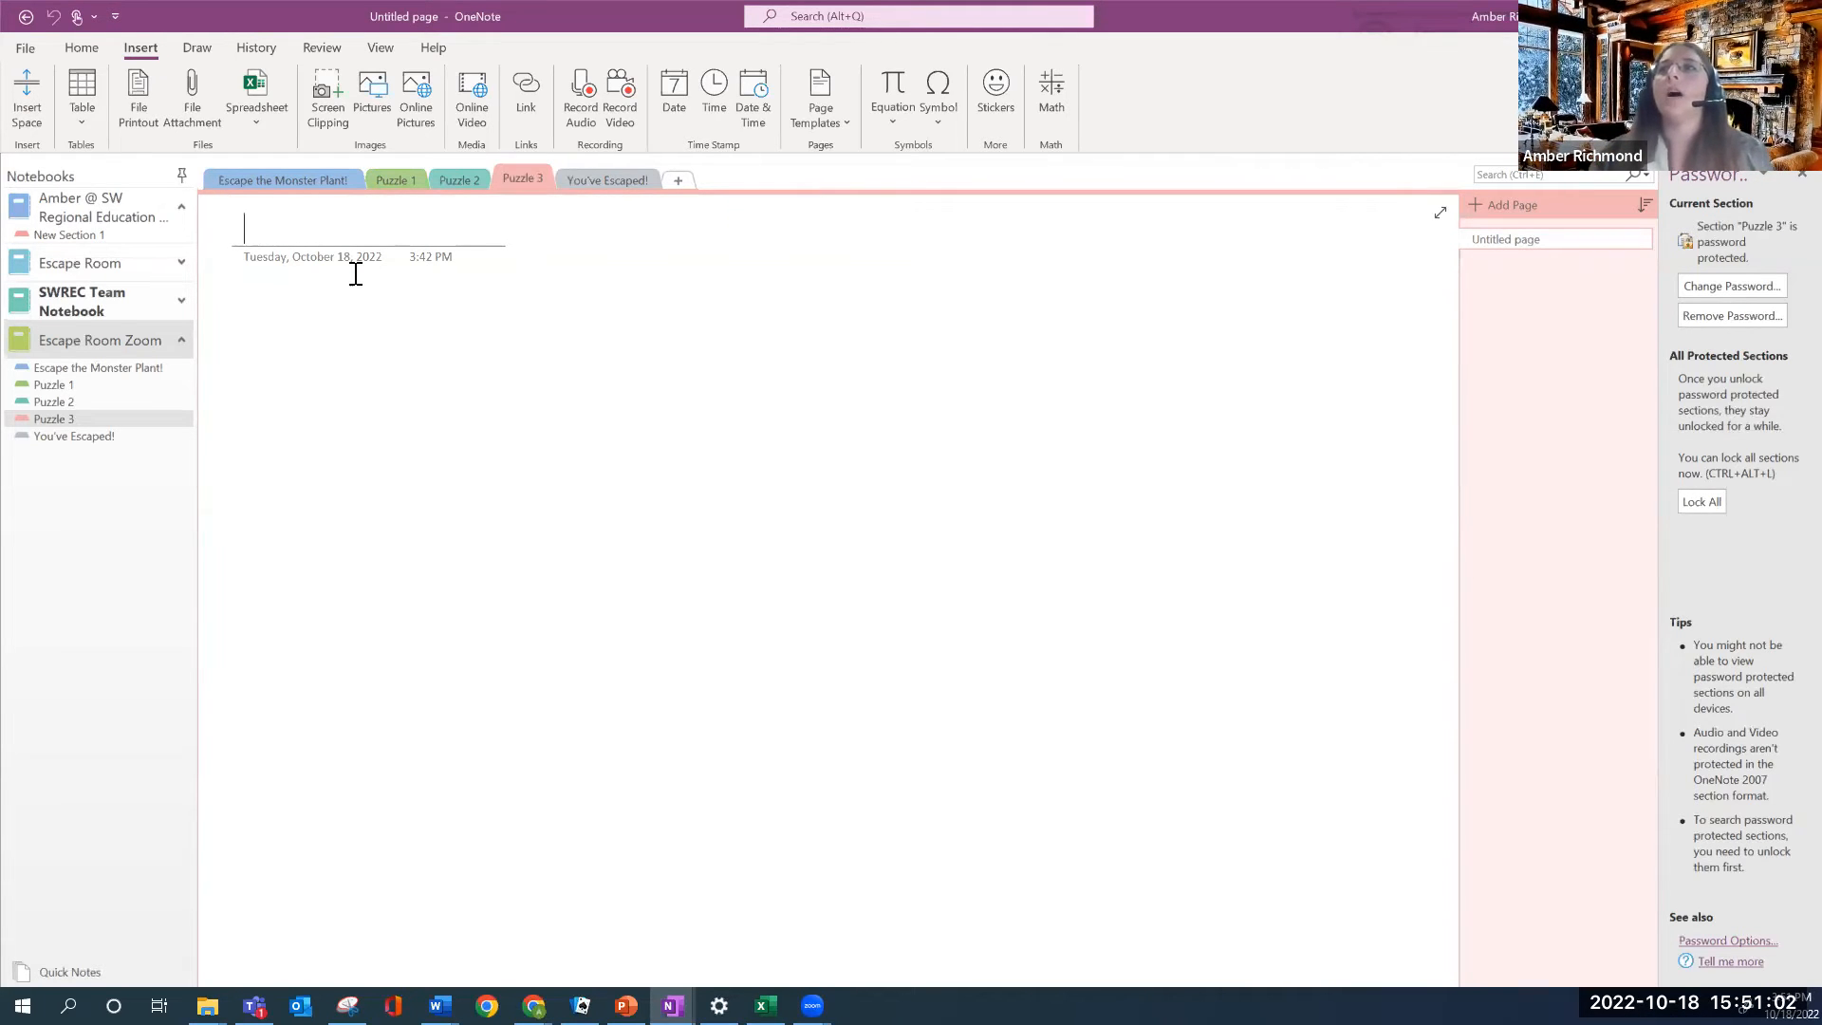
Create a new notebook section named 'Additional Help'
{"action": "left_click", "coordinate": [680, 181]}
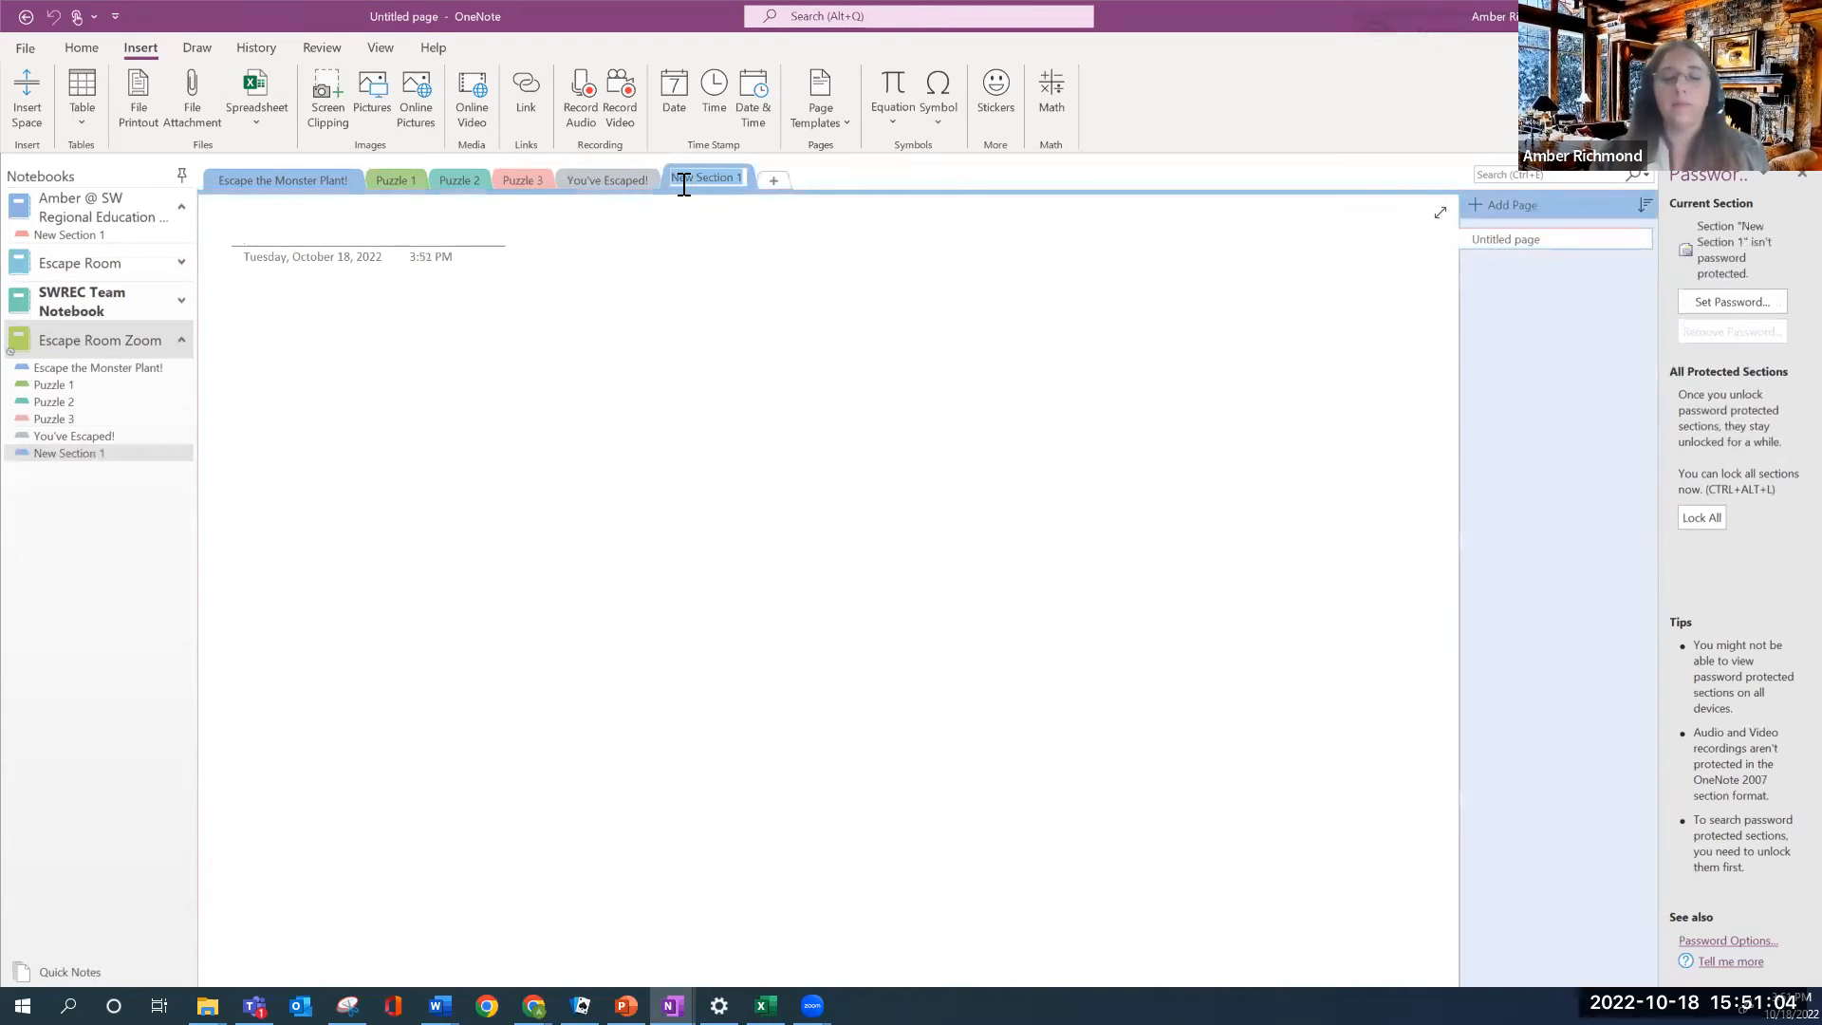
{"action": "type", "text": "Addi"}
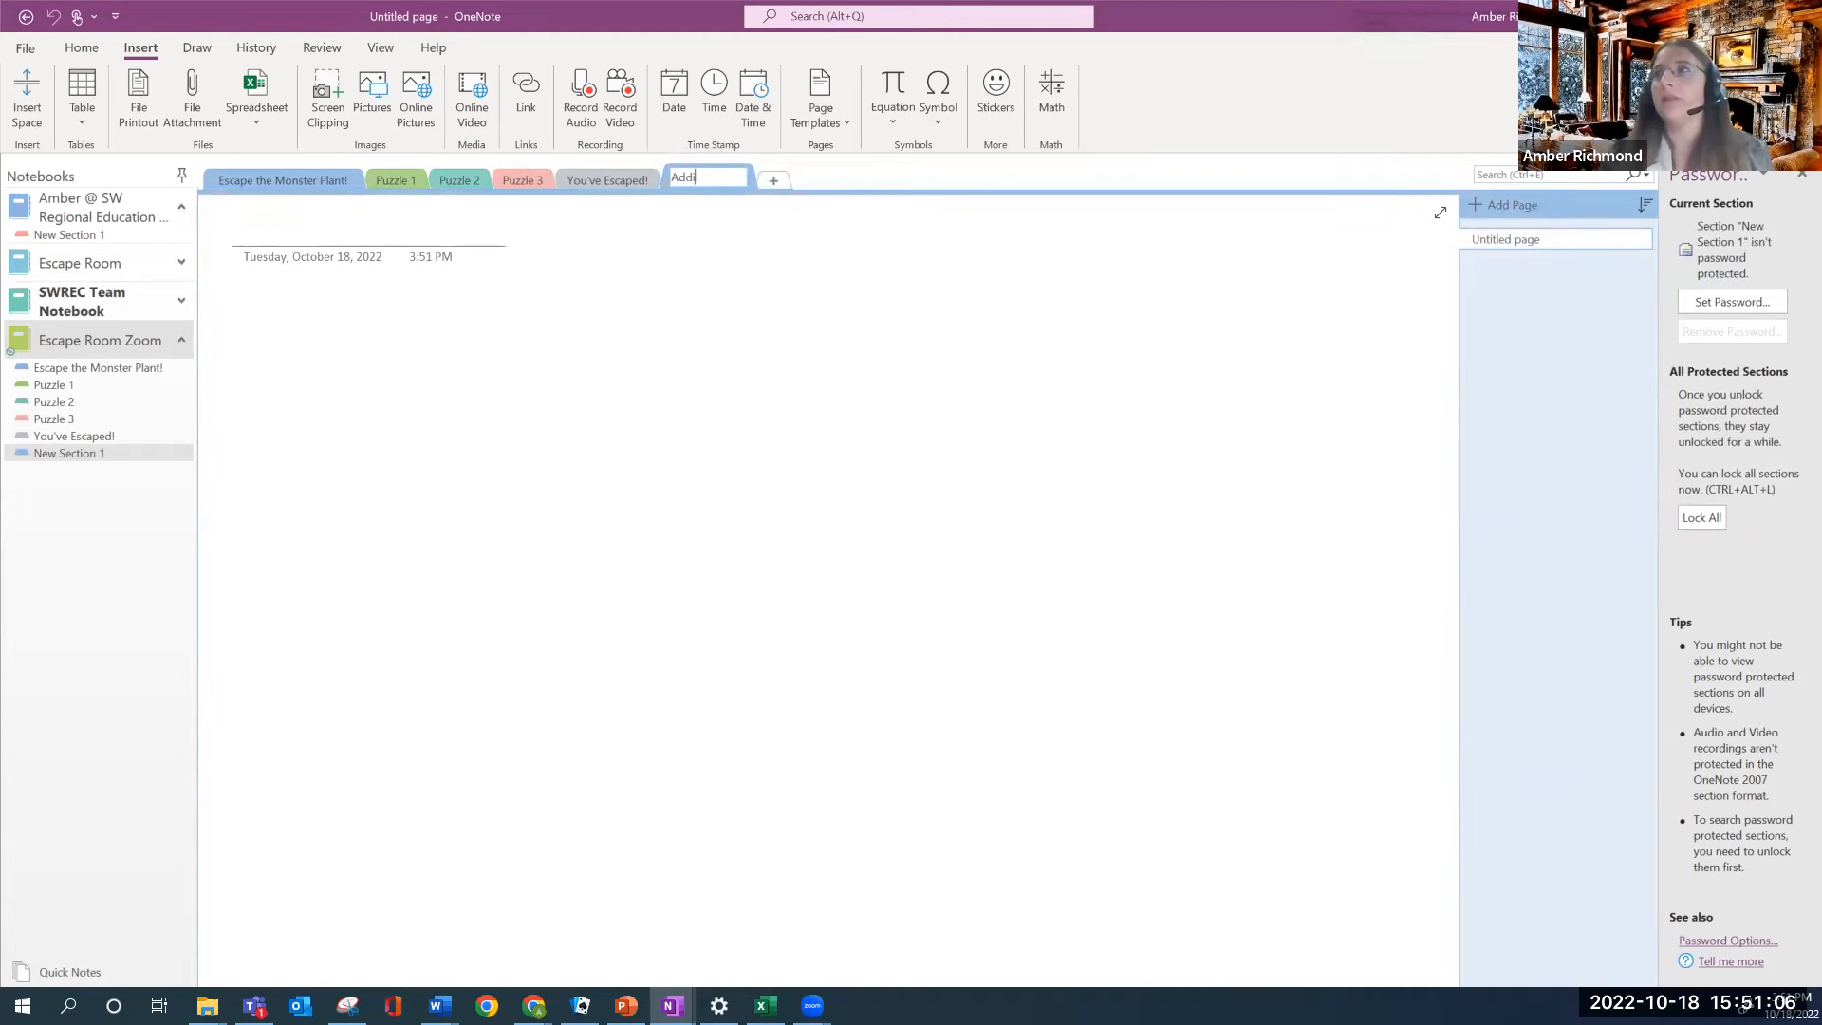
{"action": "type", "text": "tional He"}
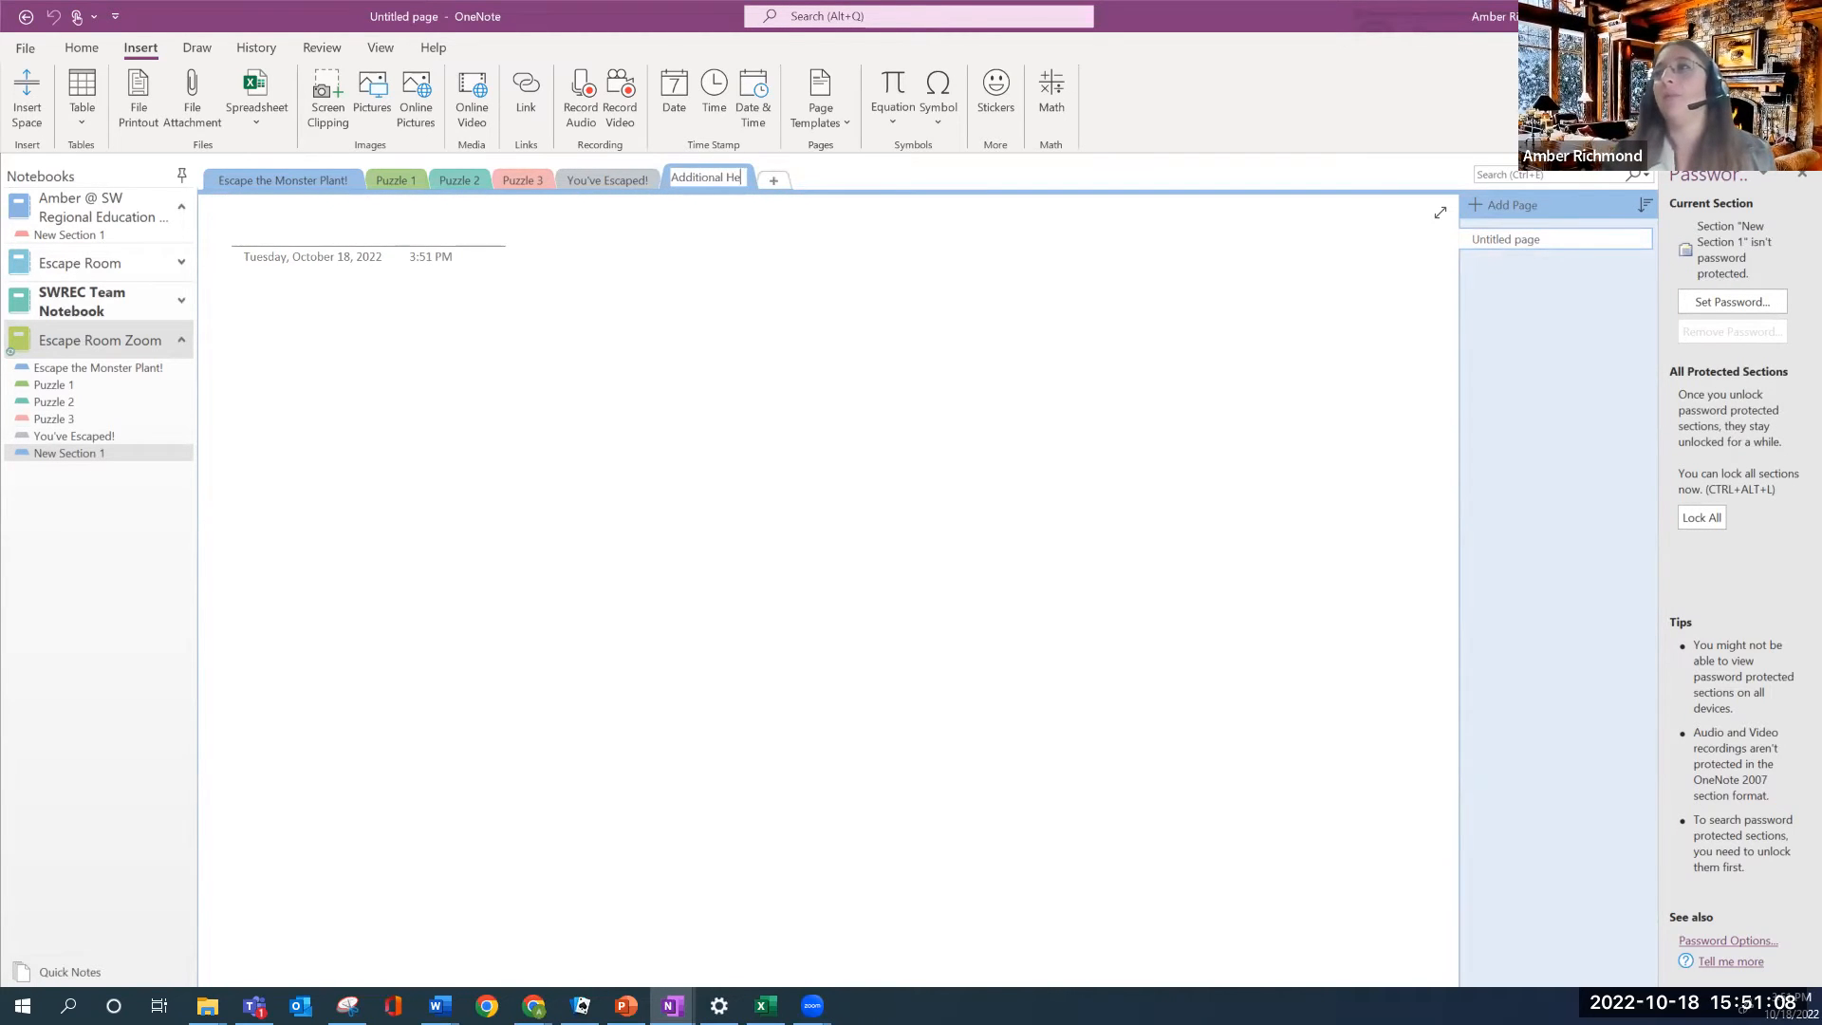
{"action": "type", "text": "lp"}
{"action": "key", "text": "Return"}
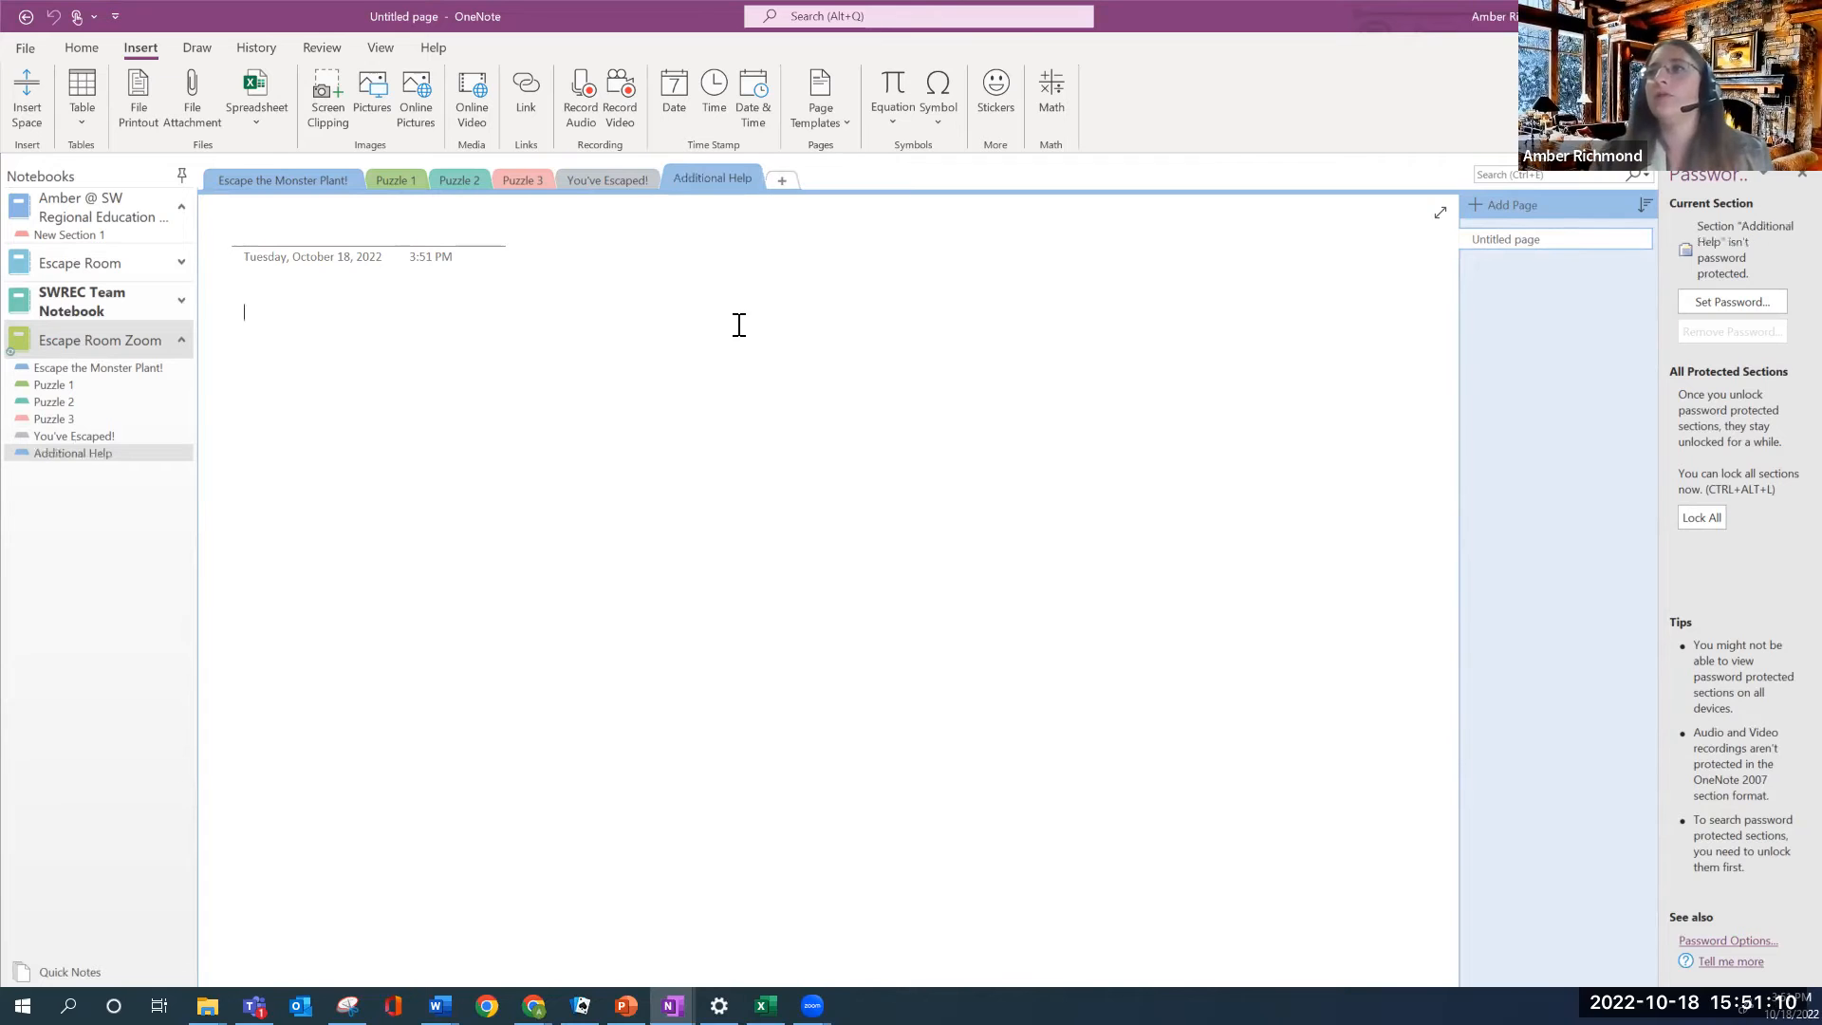
Title the Puzzle 3 page 'Puzzle', then add 'Click on the correct answer.' and 'Why are plants green?'
{"action": "left_click", "coordinate": [522, 186]}
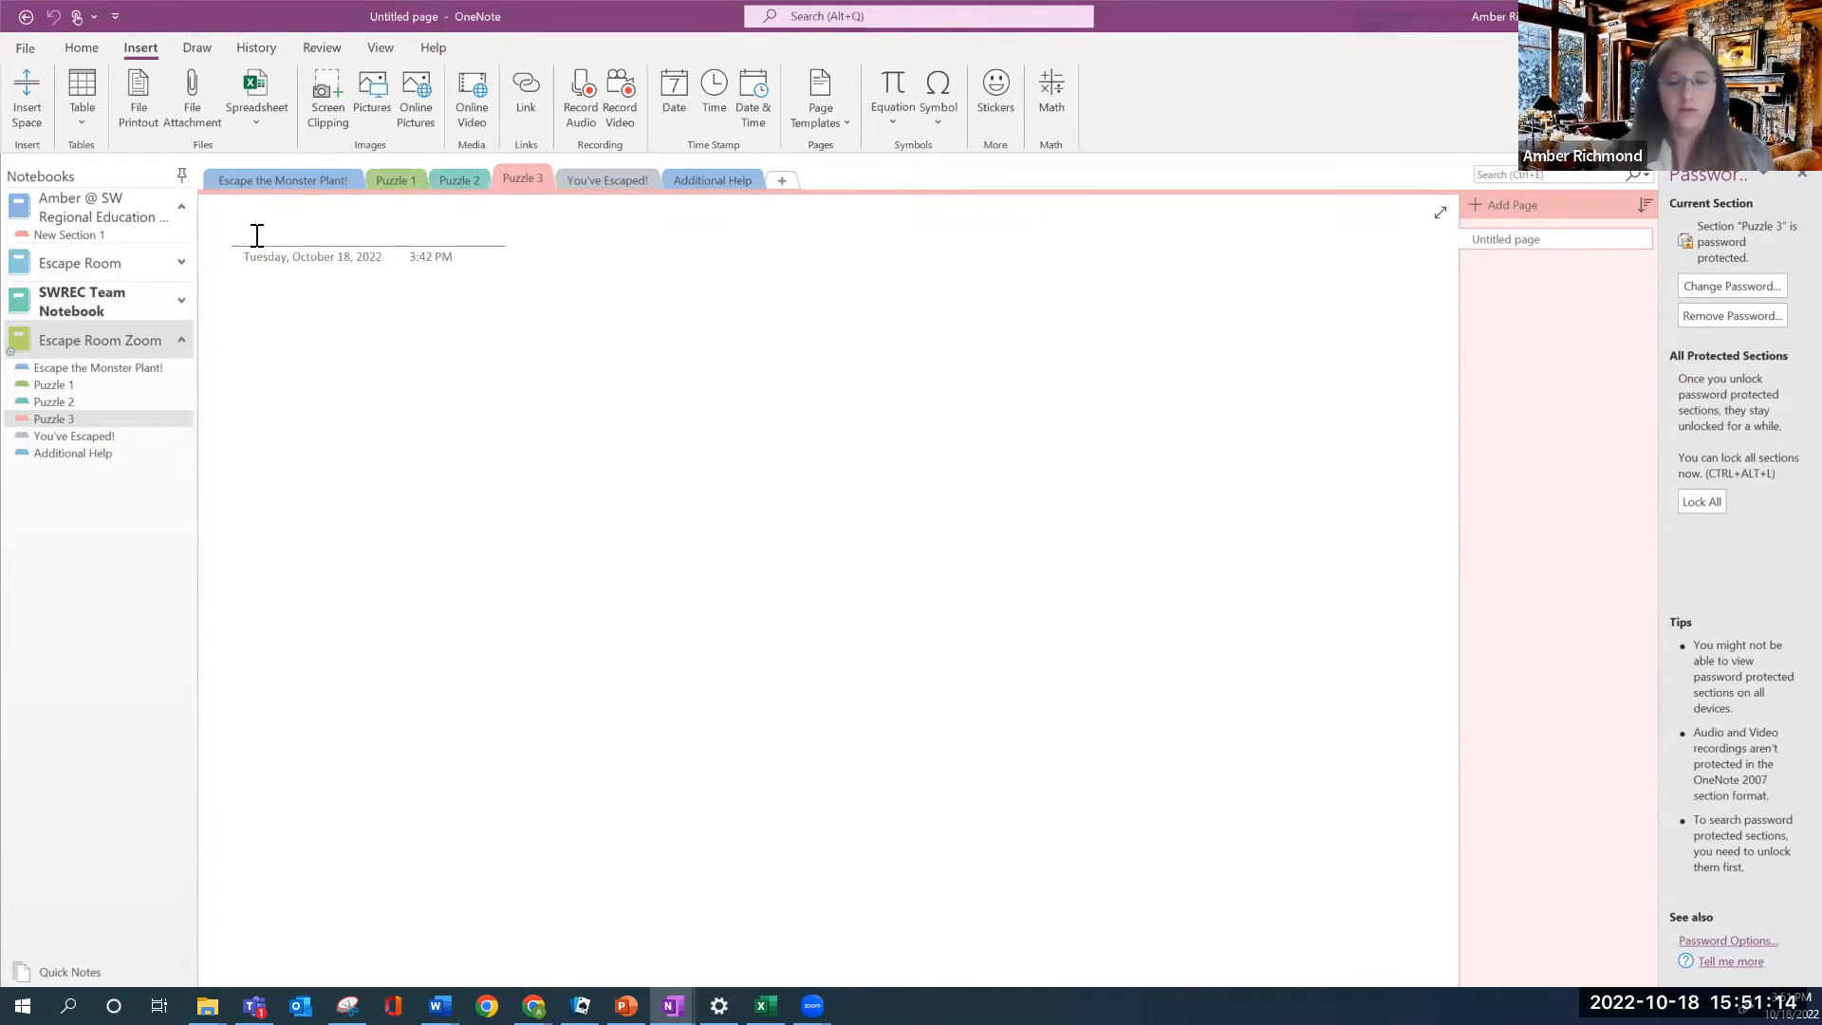
{"action": "type", "text": "Puzzle"}
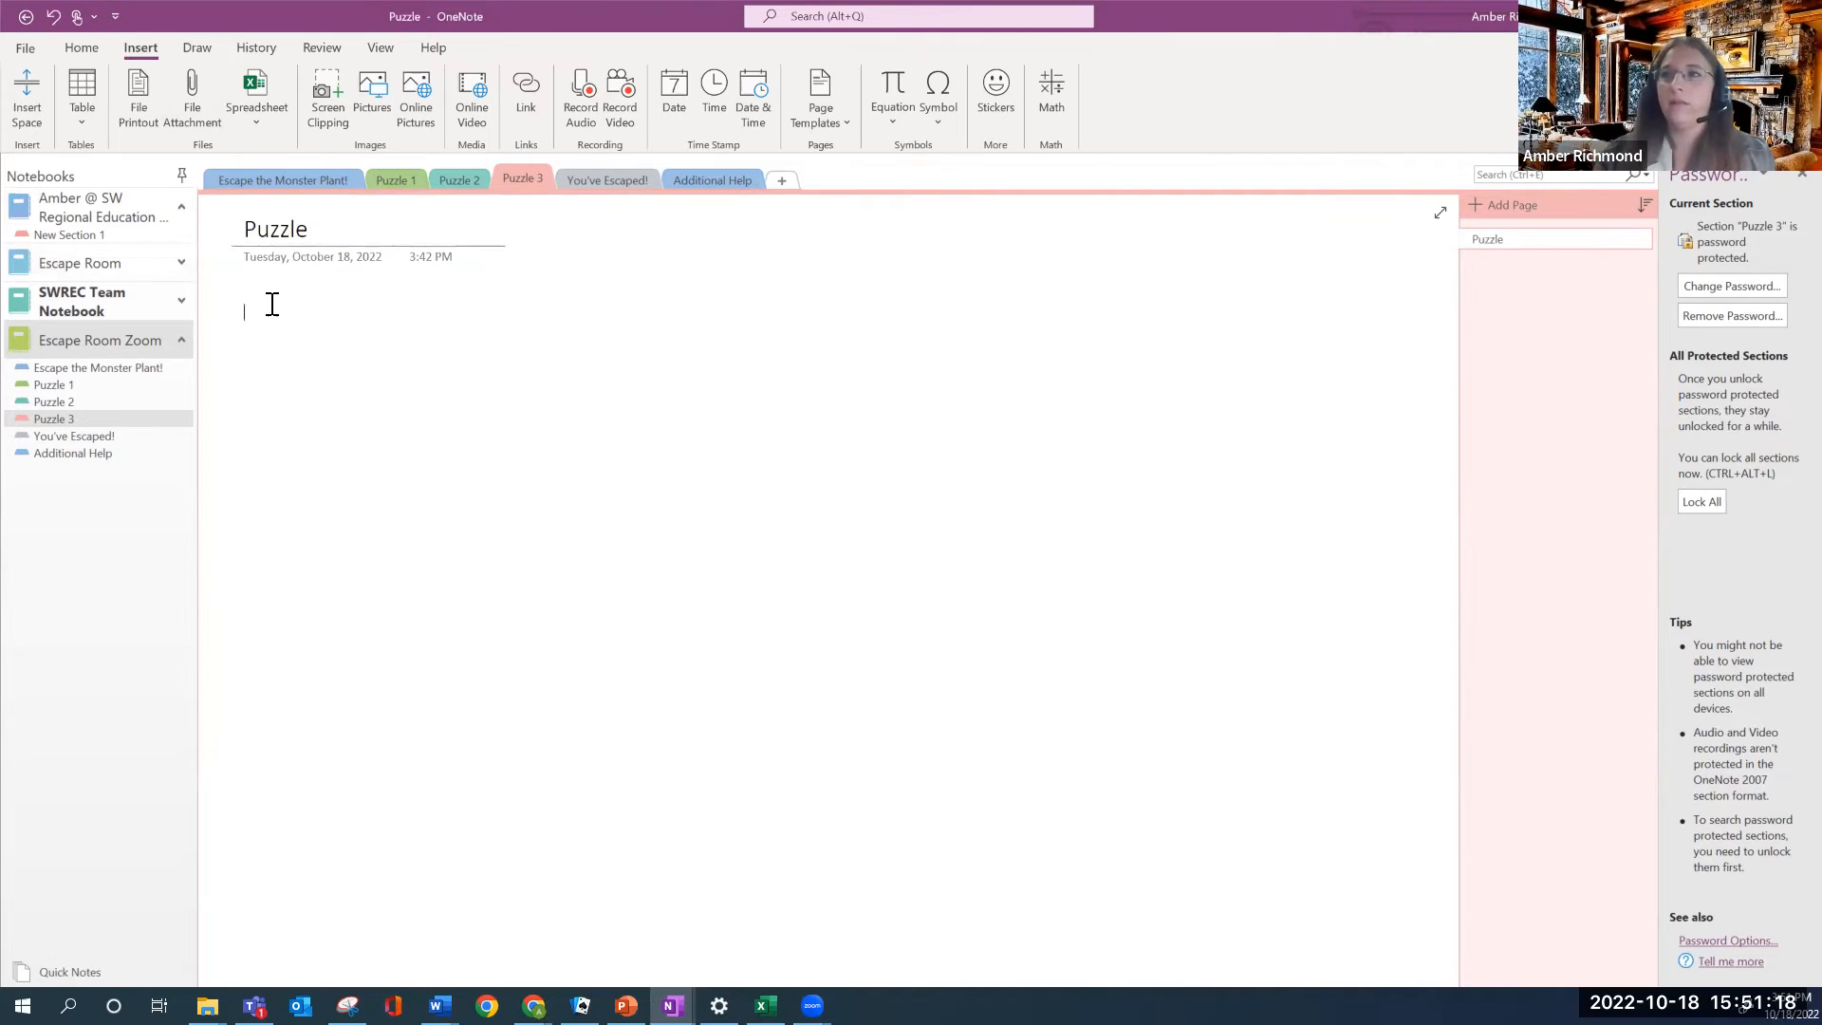
{"action": "type", "text": "Cli"}
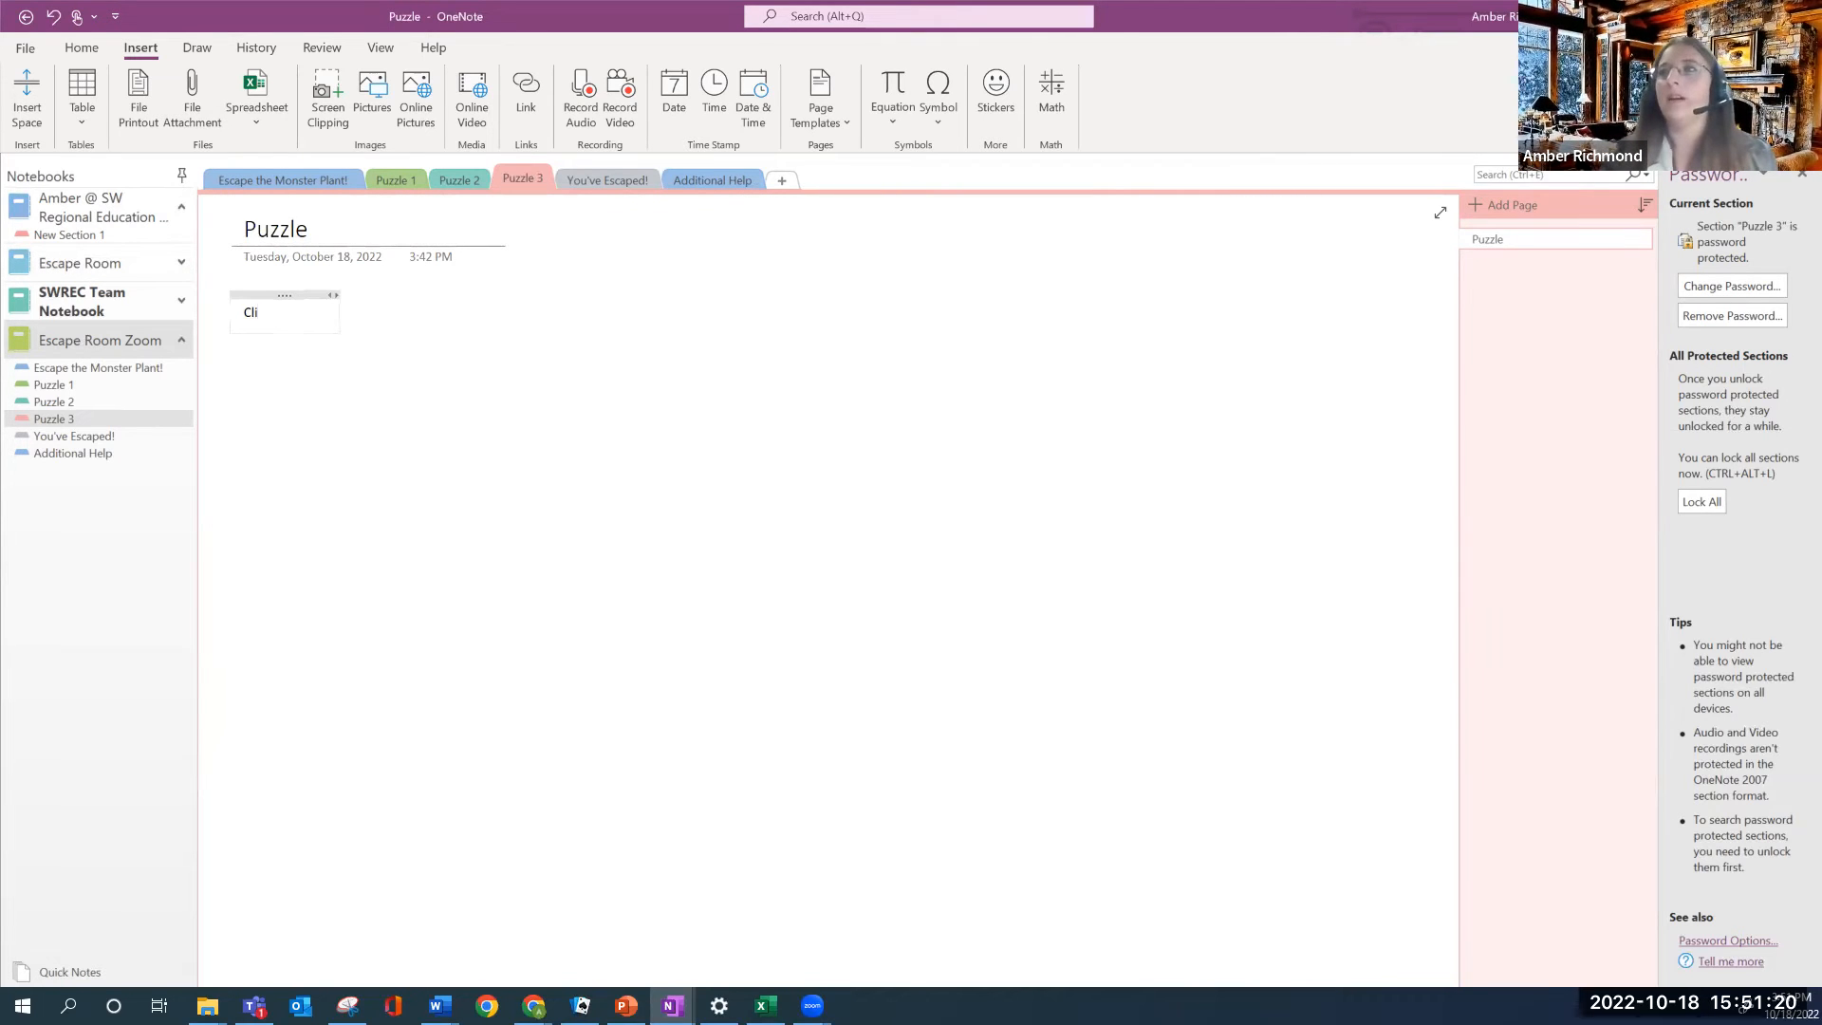
{"action": "type", "text": "ck on the corr"}
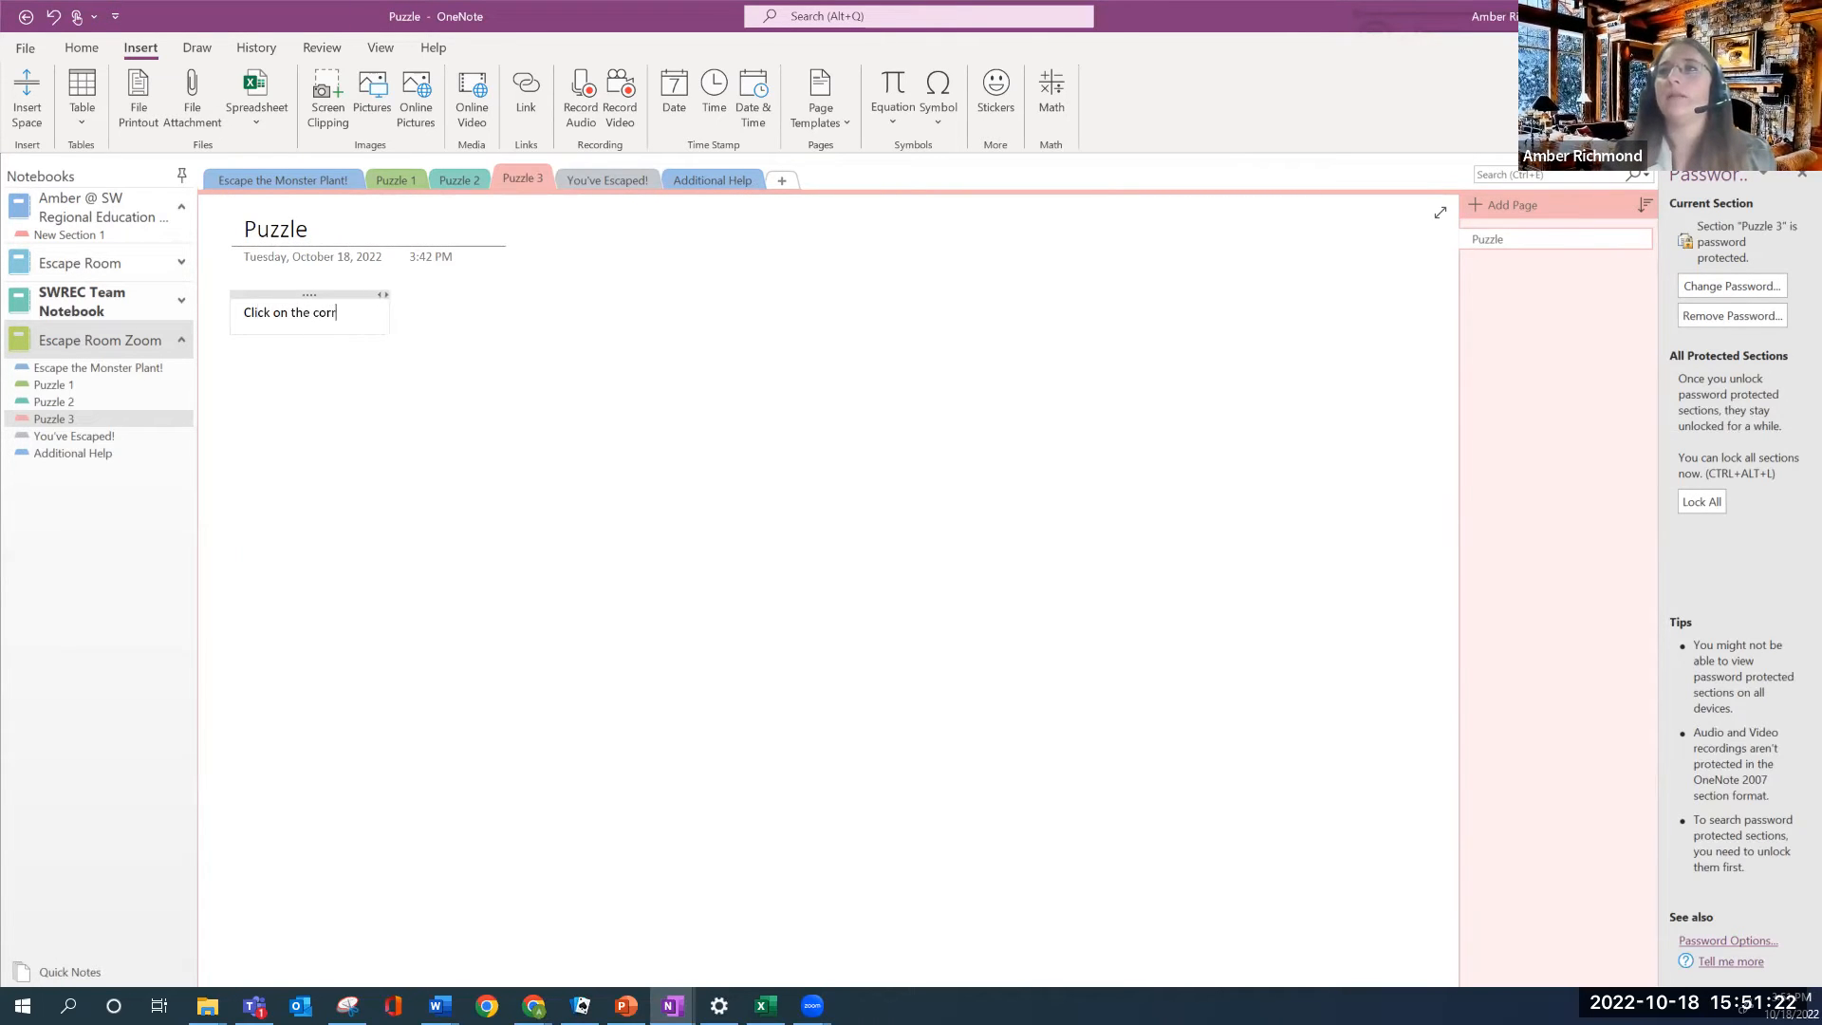
{"action": "type", "text": "ect "}
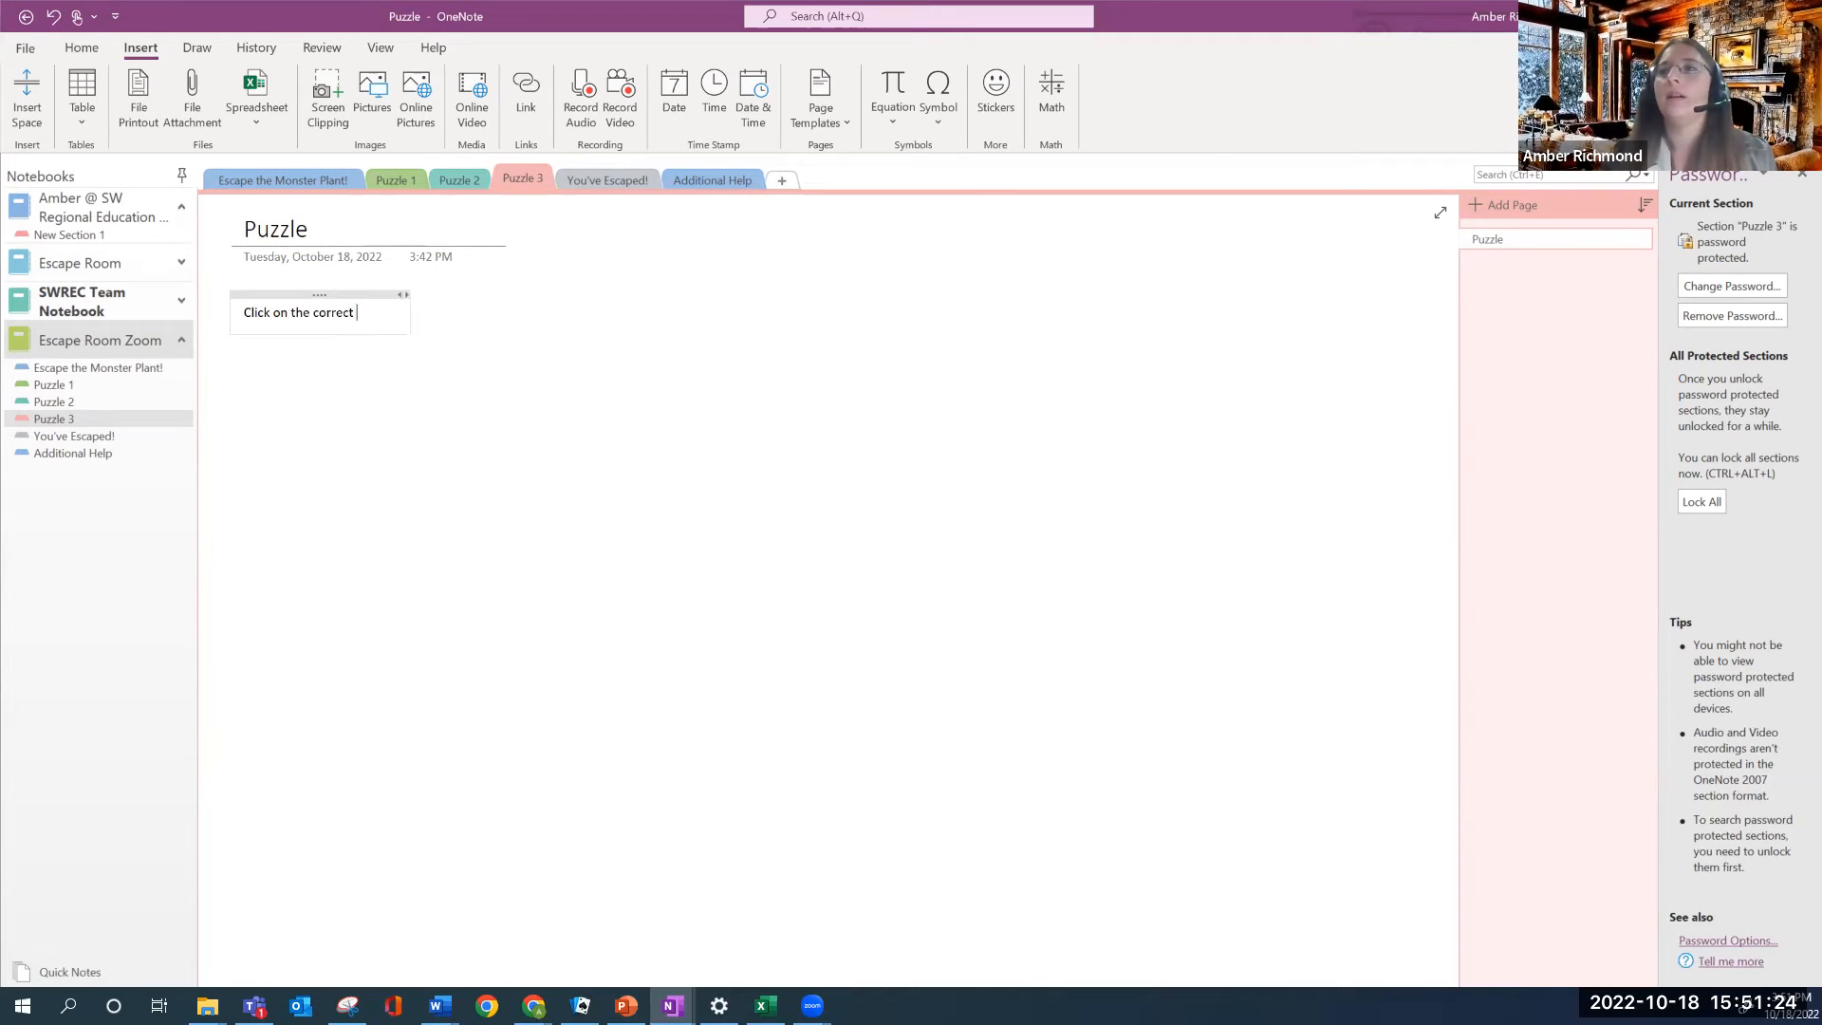
{"action": "type", "text": "answer."}
{"action": "left_click", "coordinate": [242, 367]}
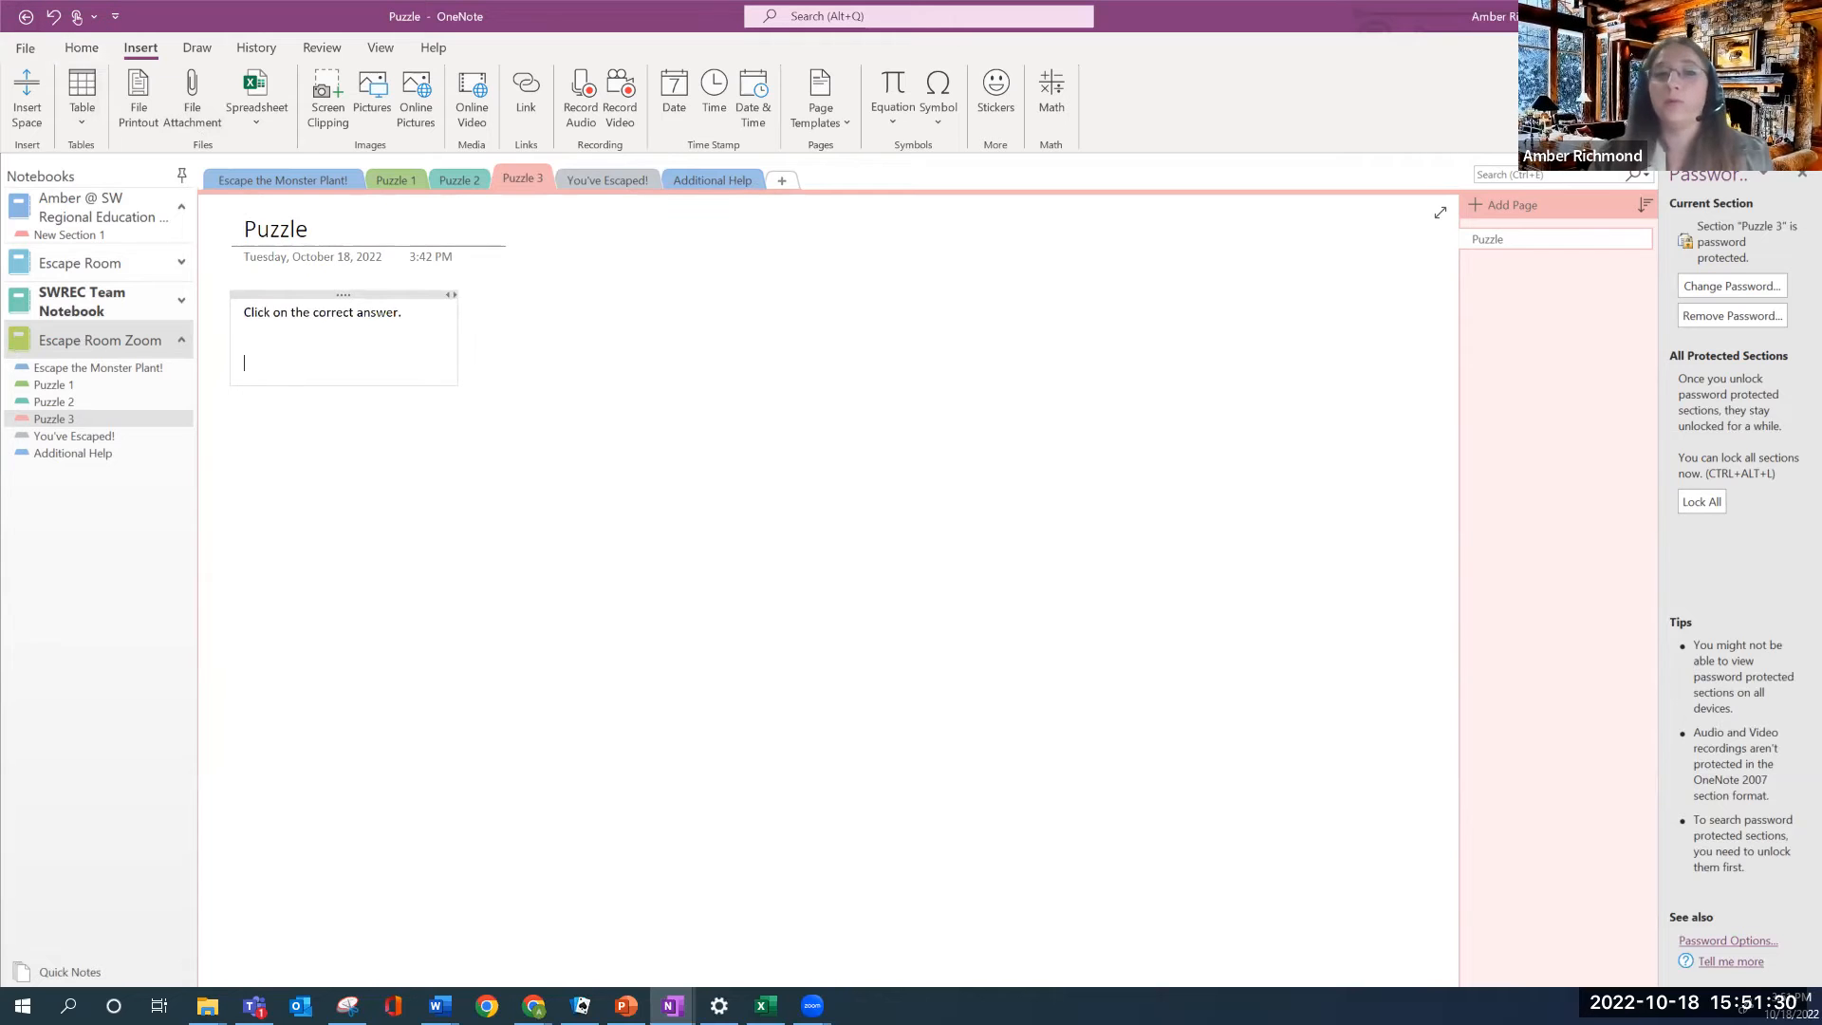
{"action": "type", "text": "Why are pla"}
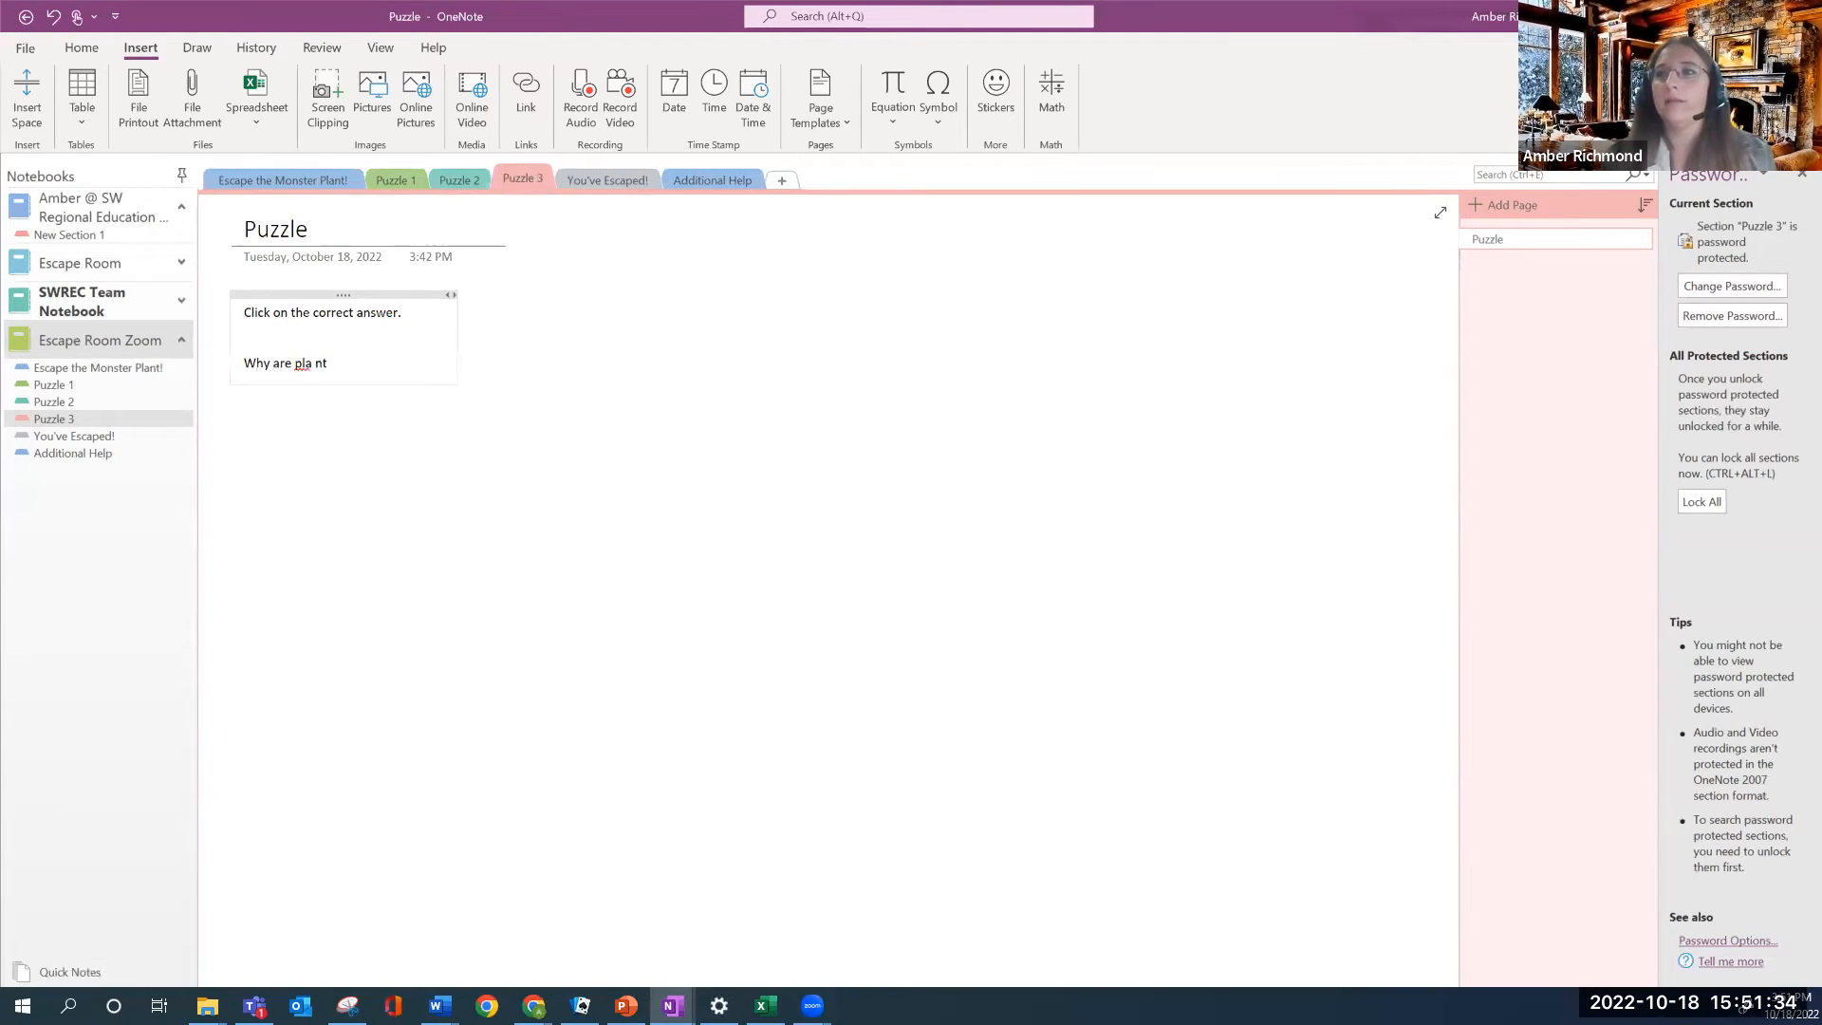
{"action": "type", "text": "nts green?"}
{"action": "key", "text": "Return"}
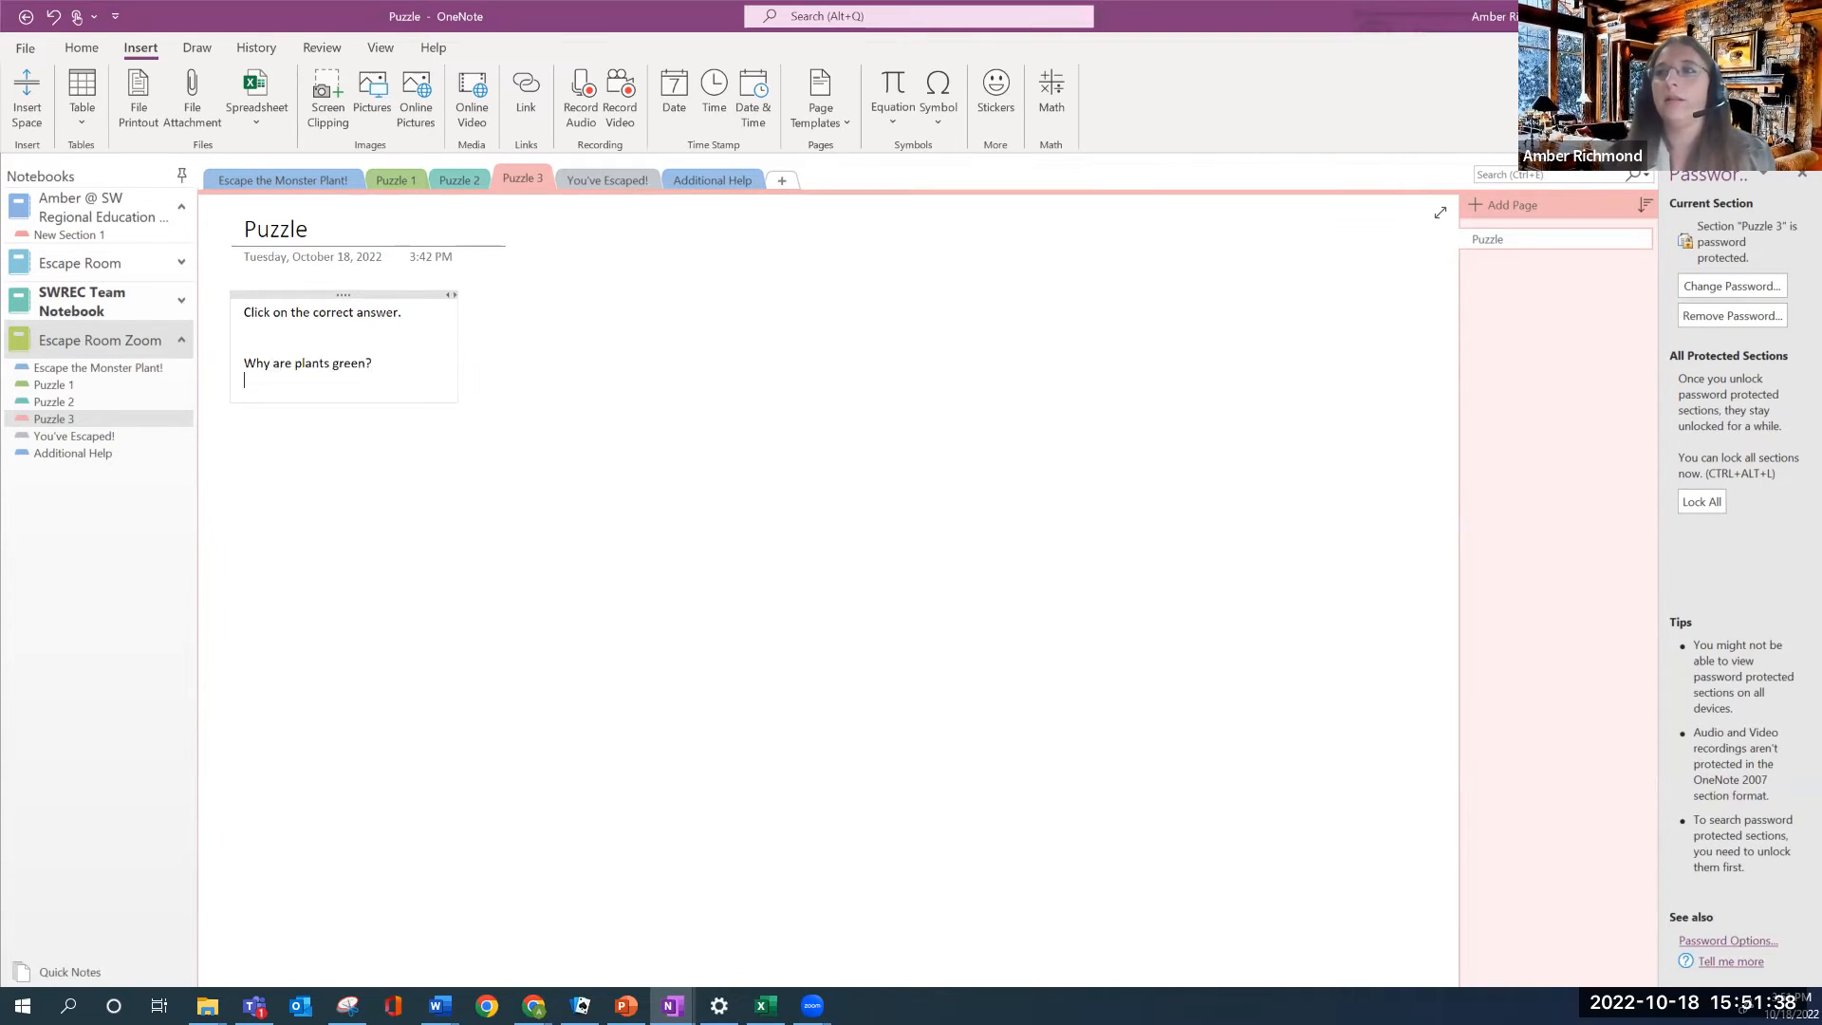
{"action": "key", "text": "Return"}
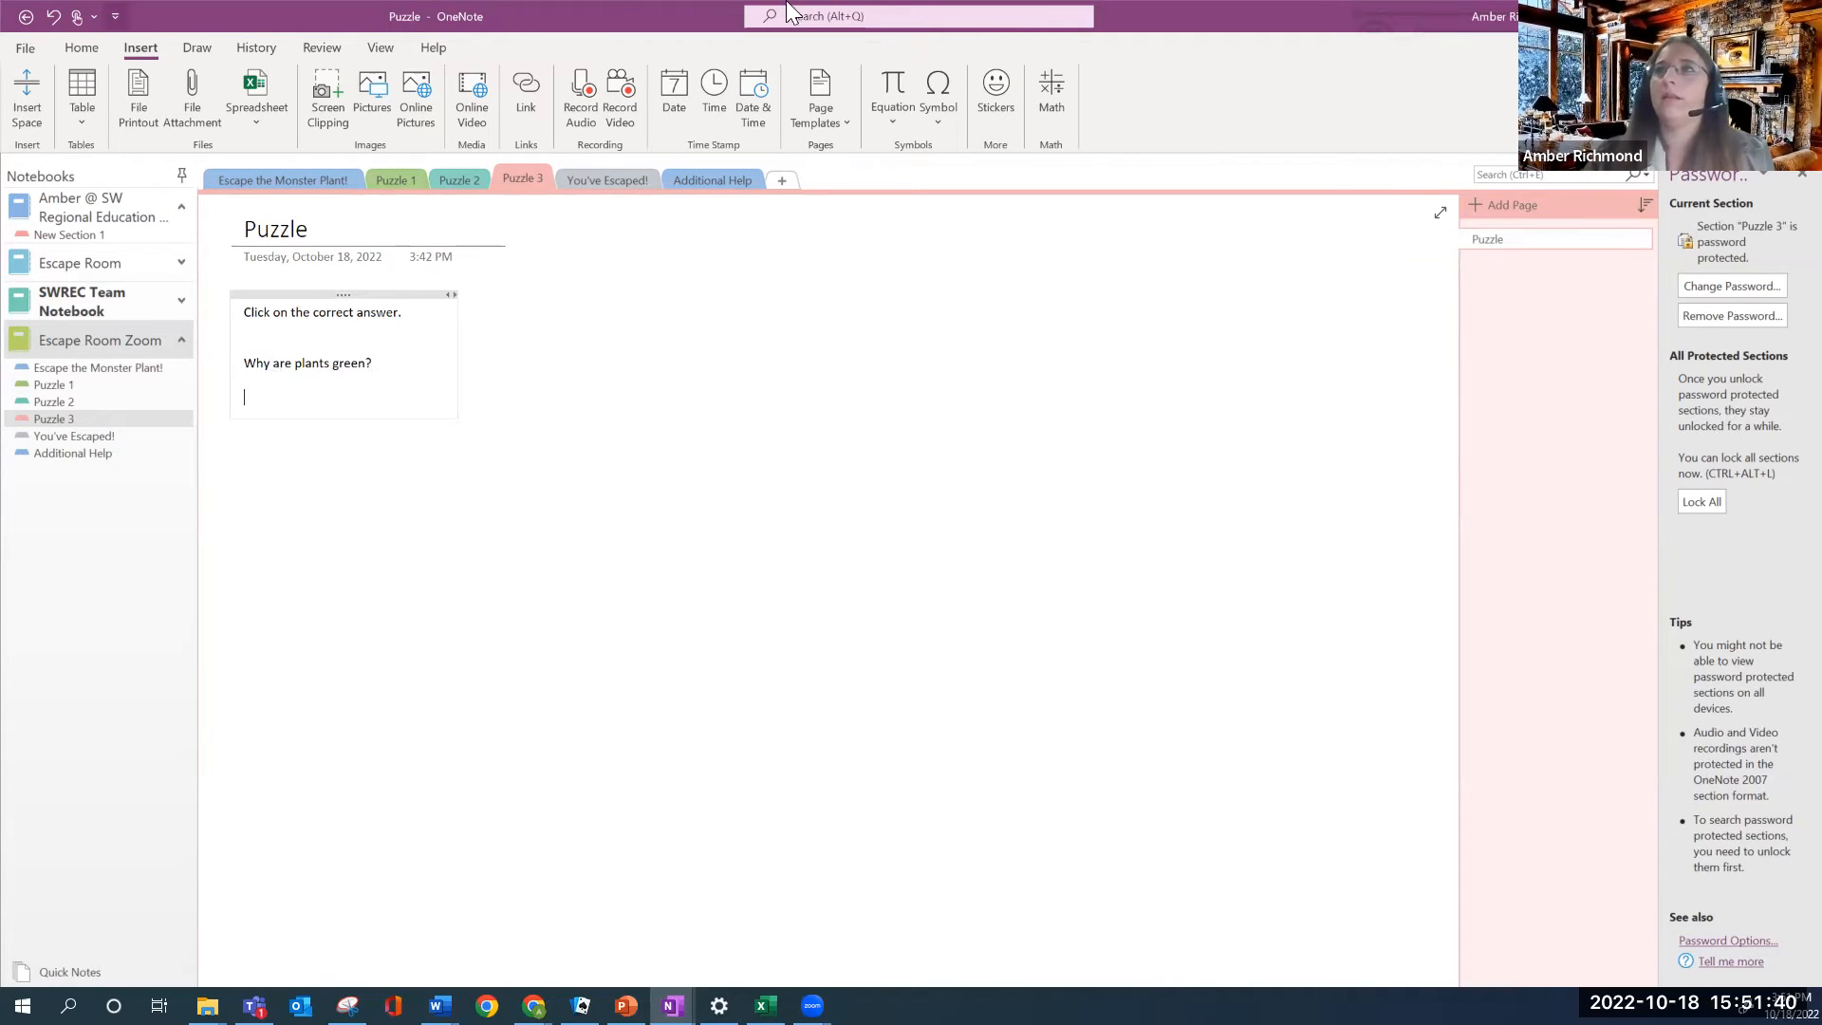
Add a lettered answer list: A. Chemistry, B. Chlorophyll, C. Biology
{"action": "left_click", "coordinate": [81, 52]}
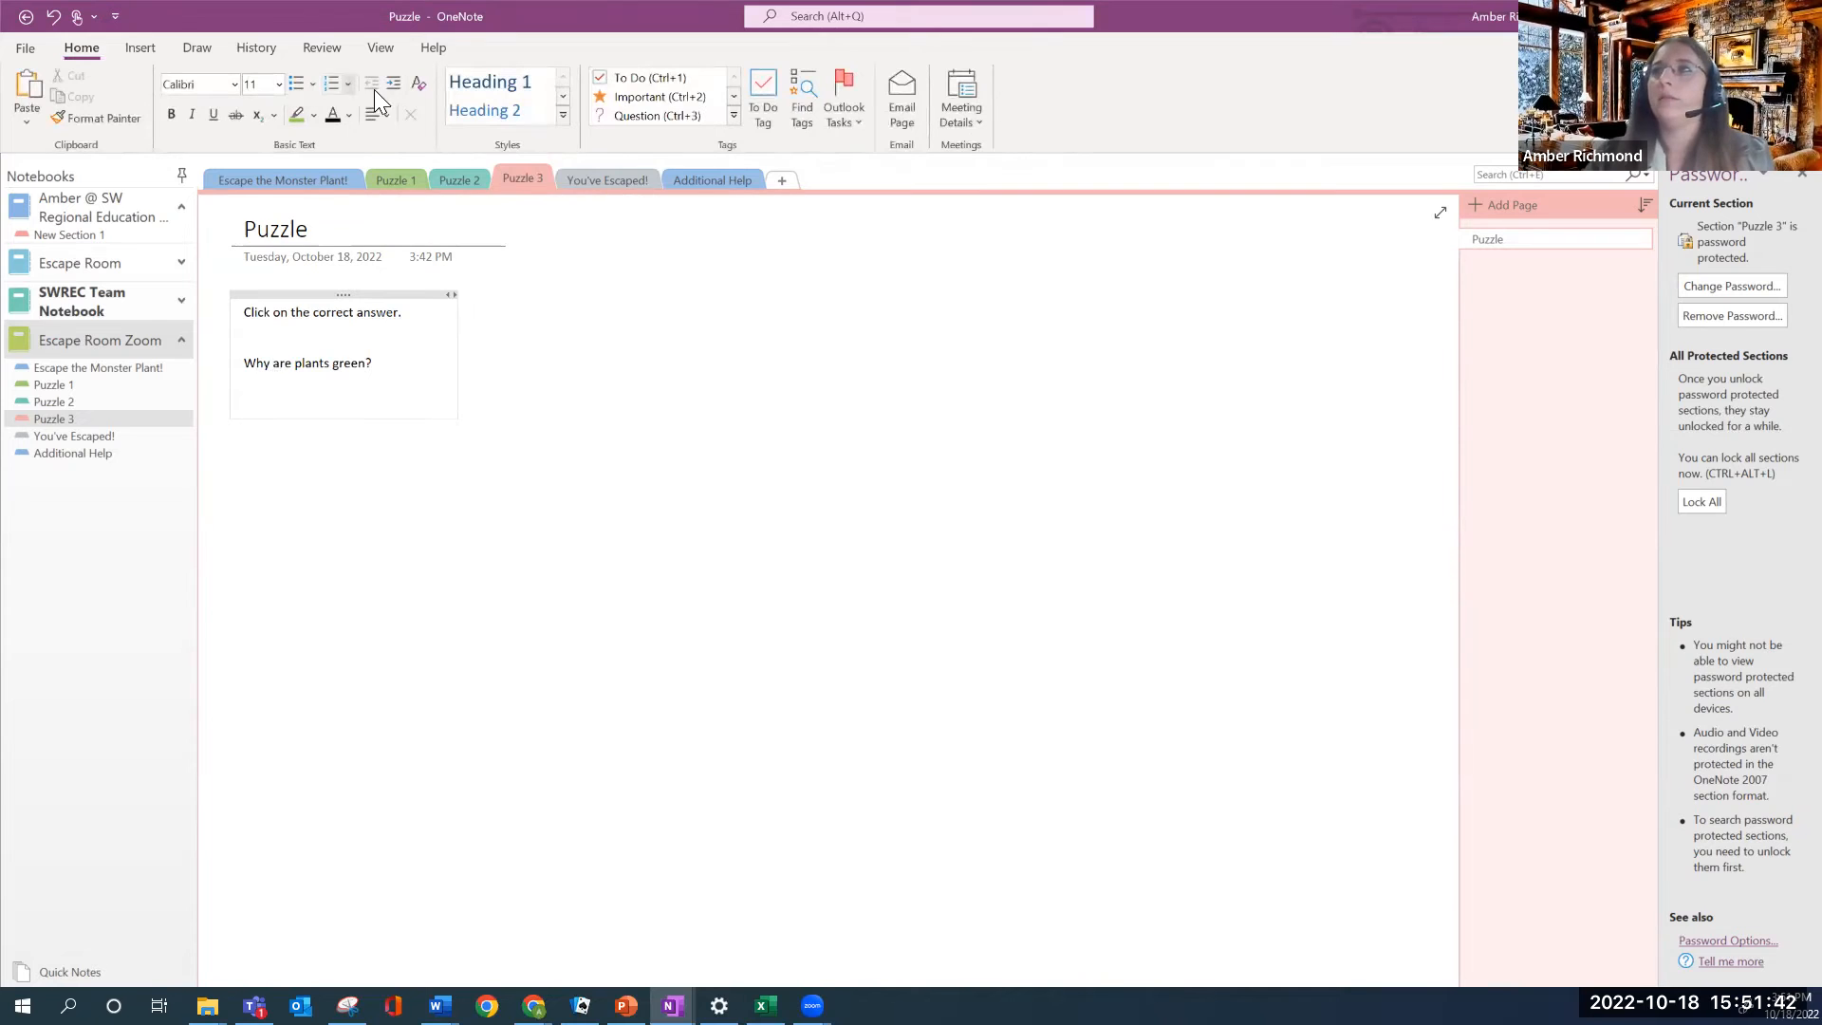
{"action": "left_click", "coordinate": [350, 83]}
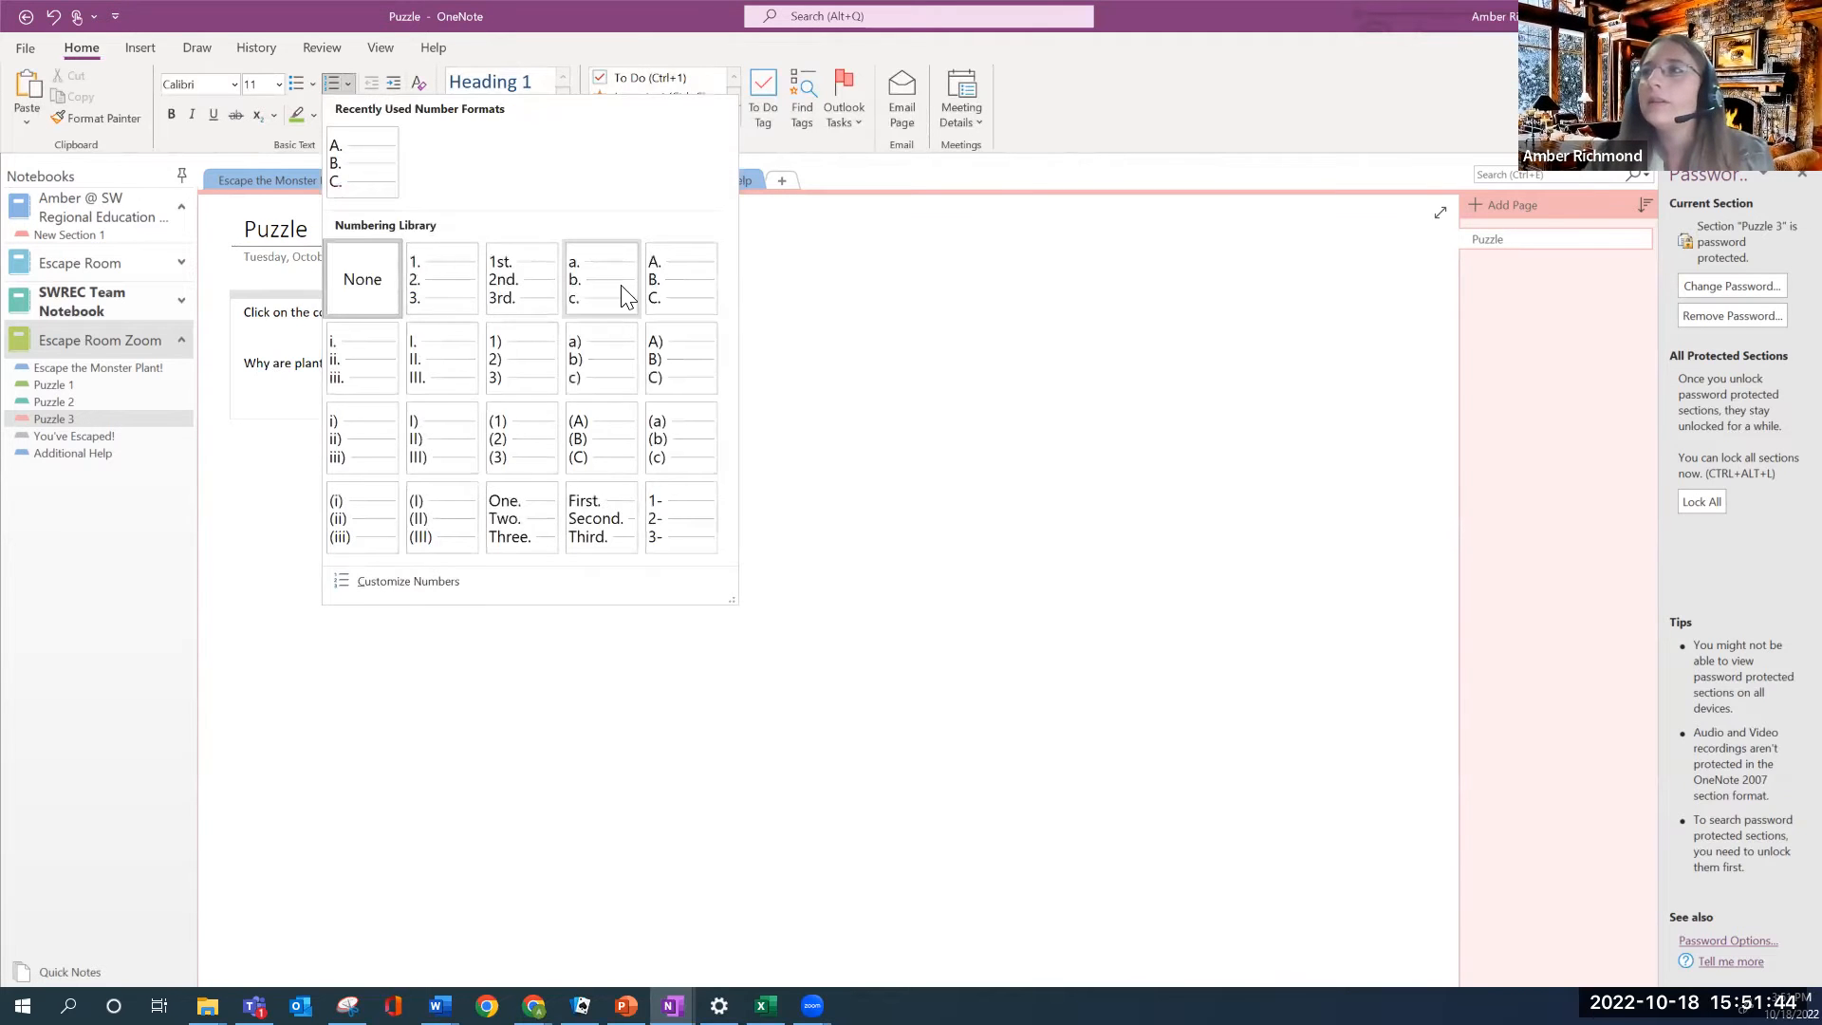
{"action": "left_click", "coordinate": [659, 277]}
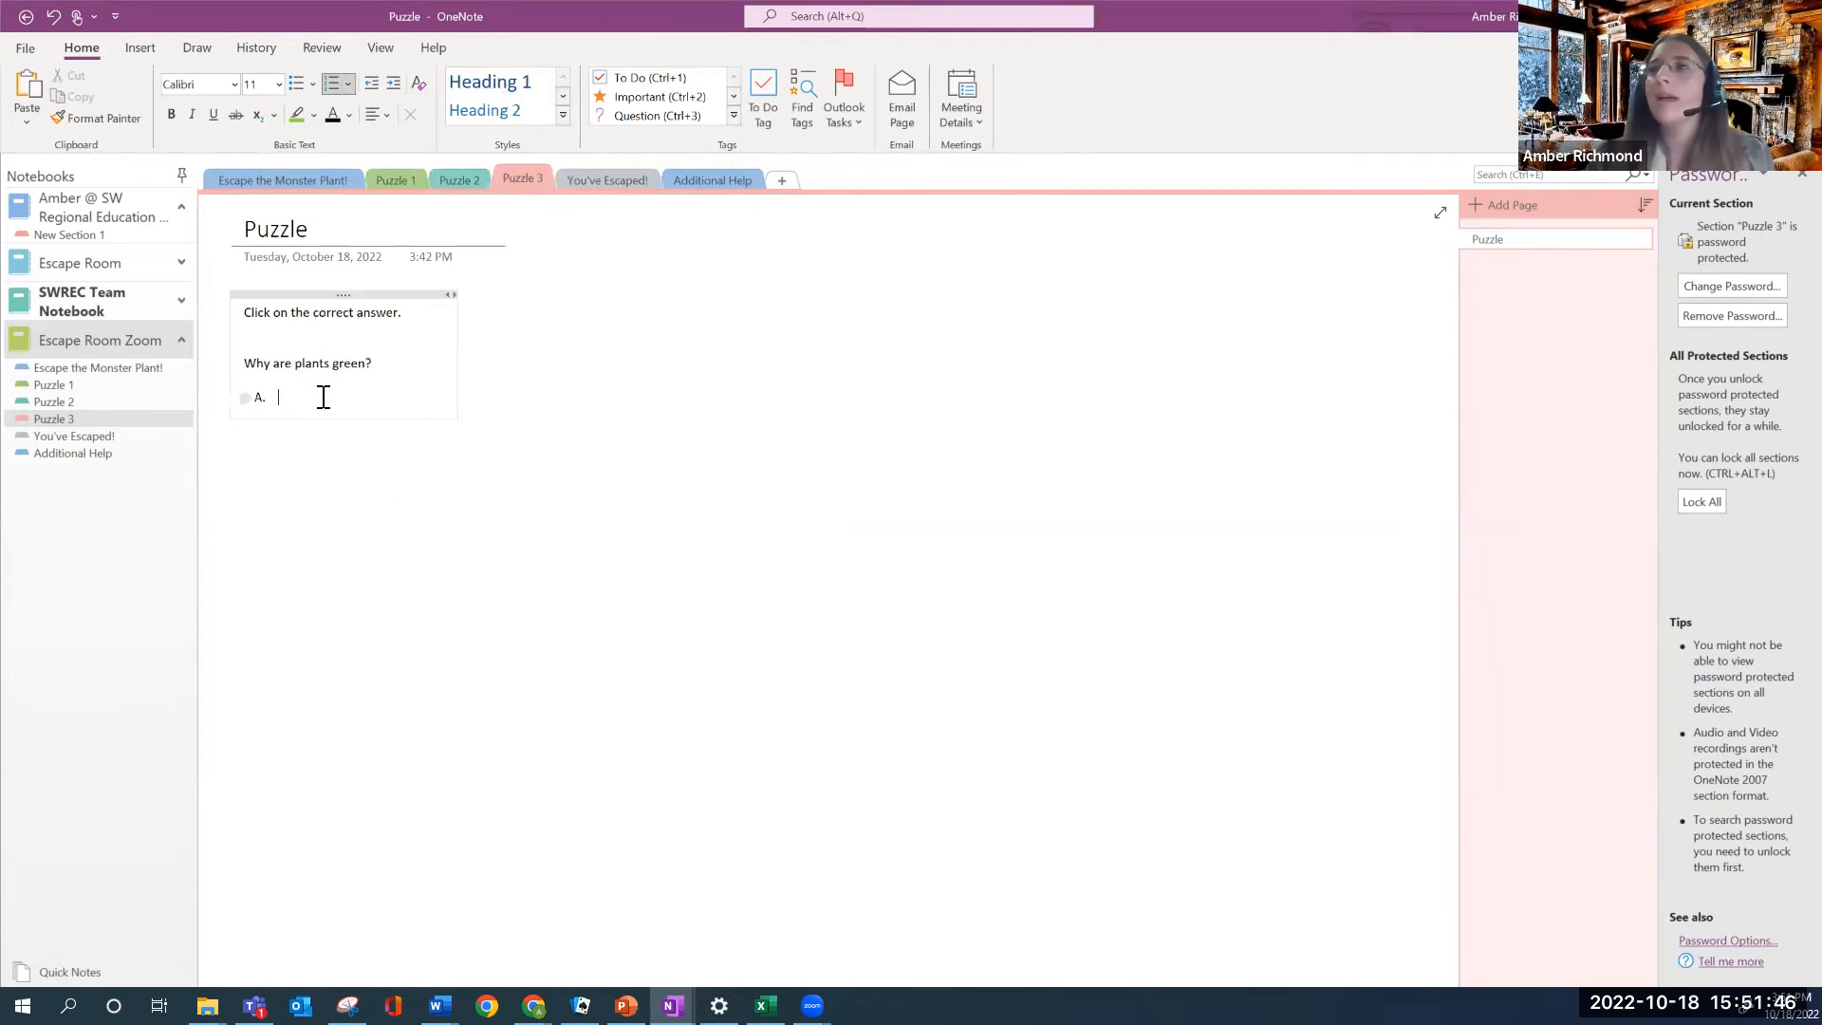
{"action": "type", "text": "Chemistry"}
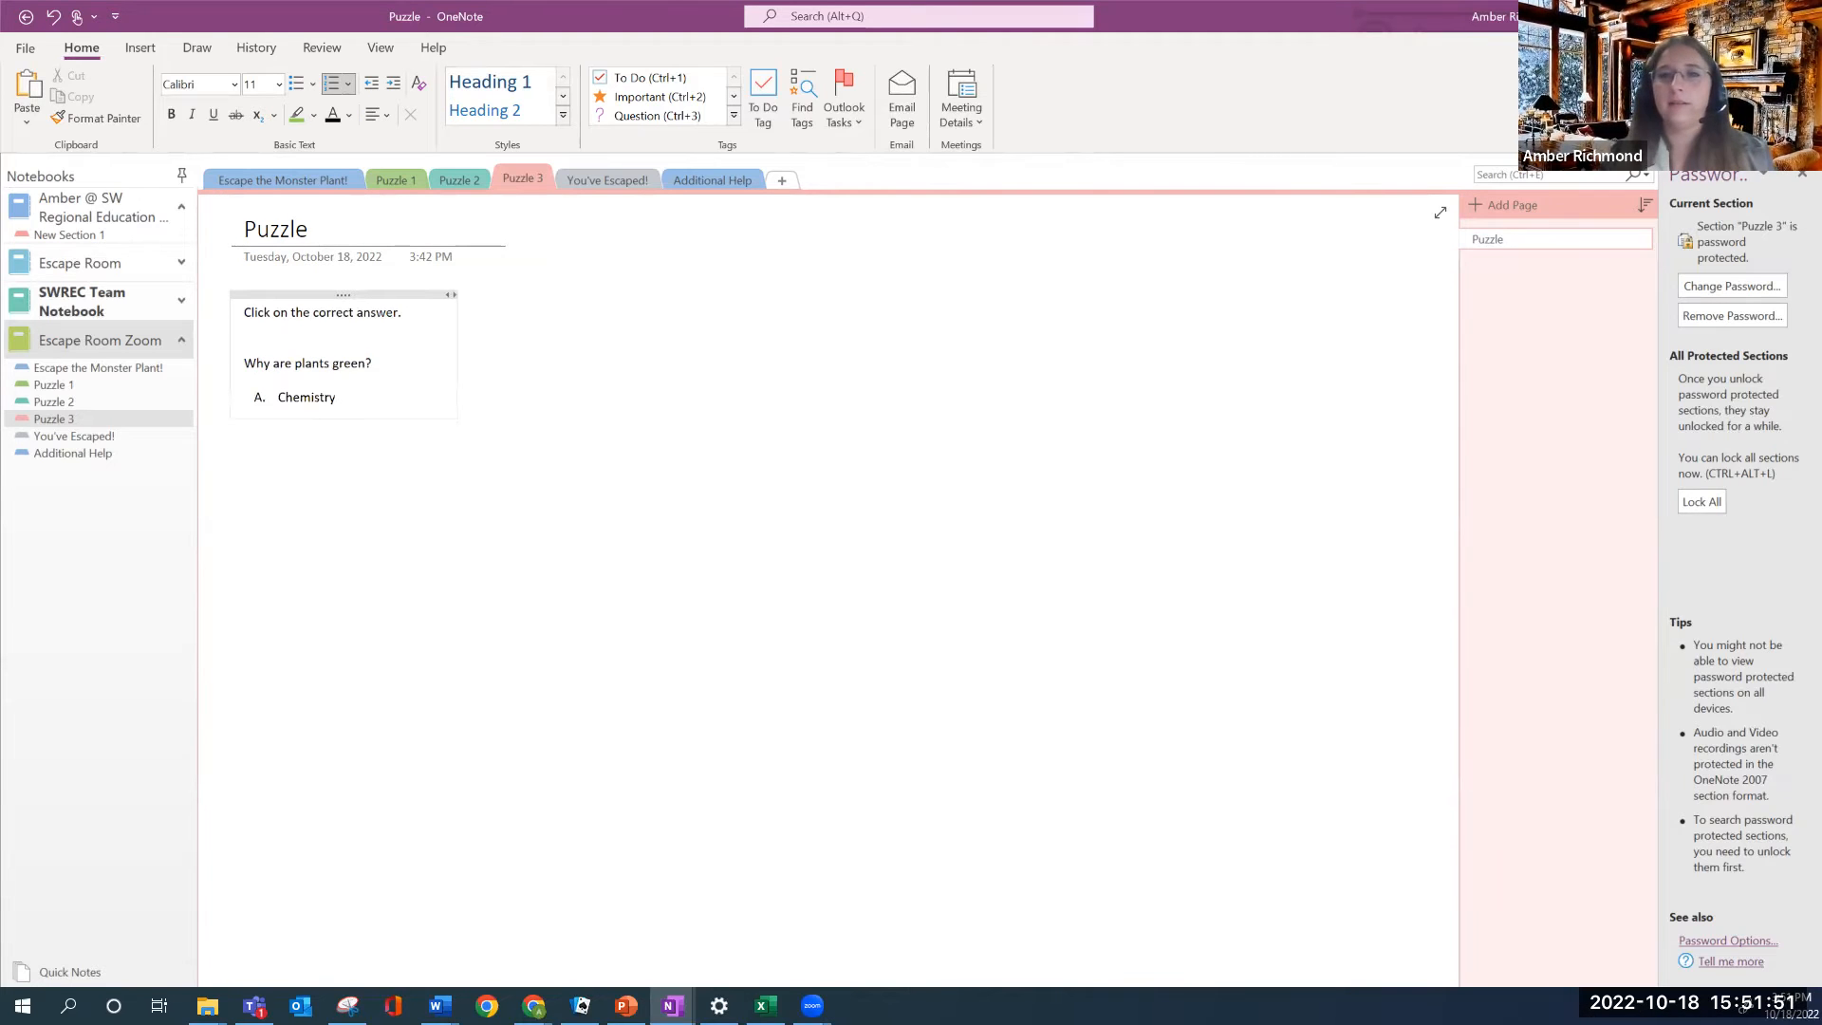
{"action": "key", "text": "Return"}
{"action": "type", "text": "Chlor"}
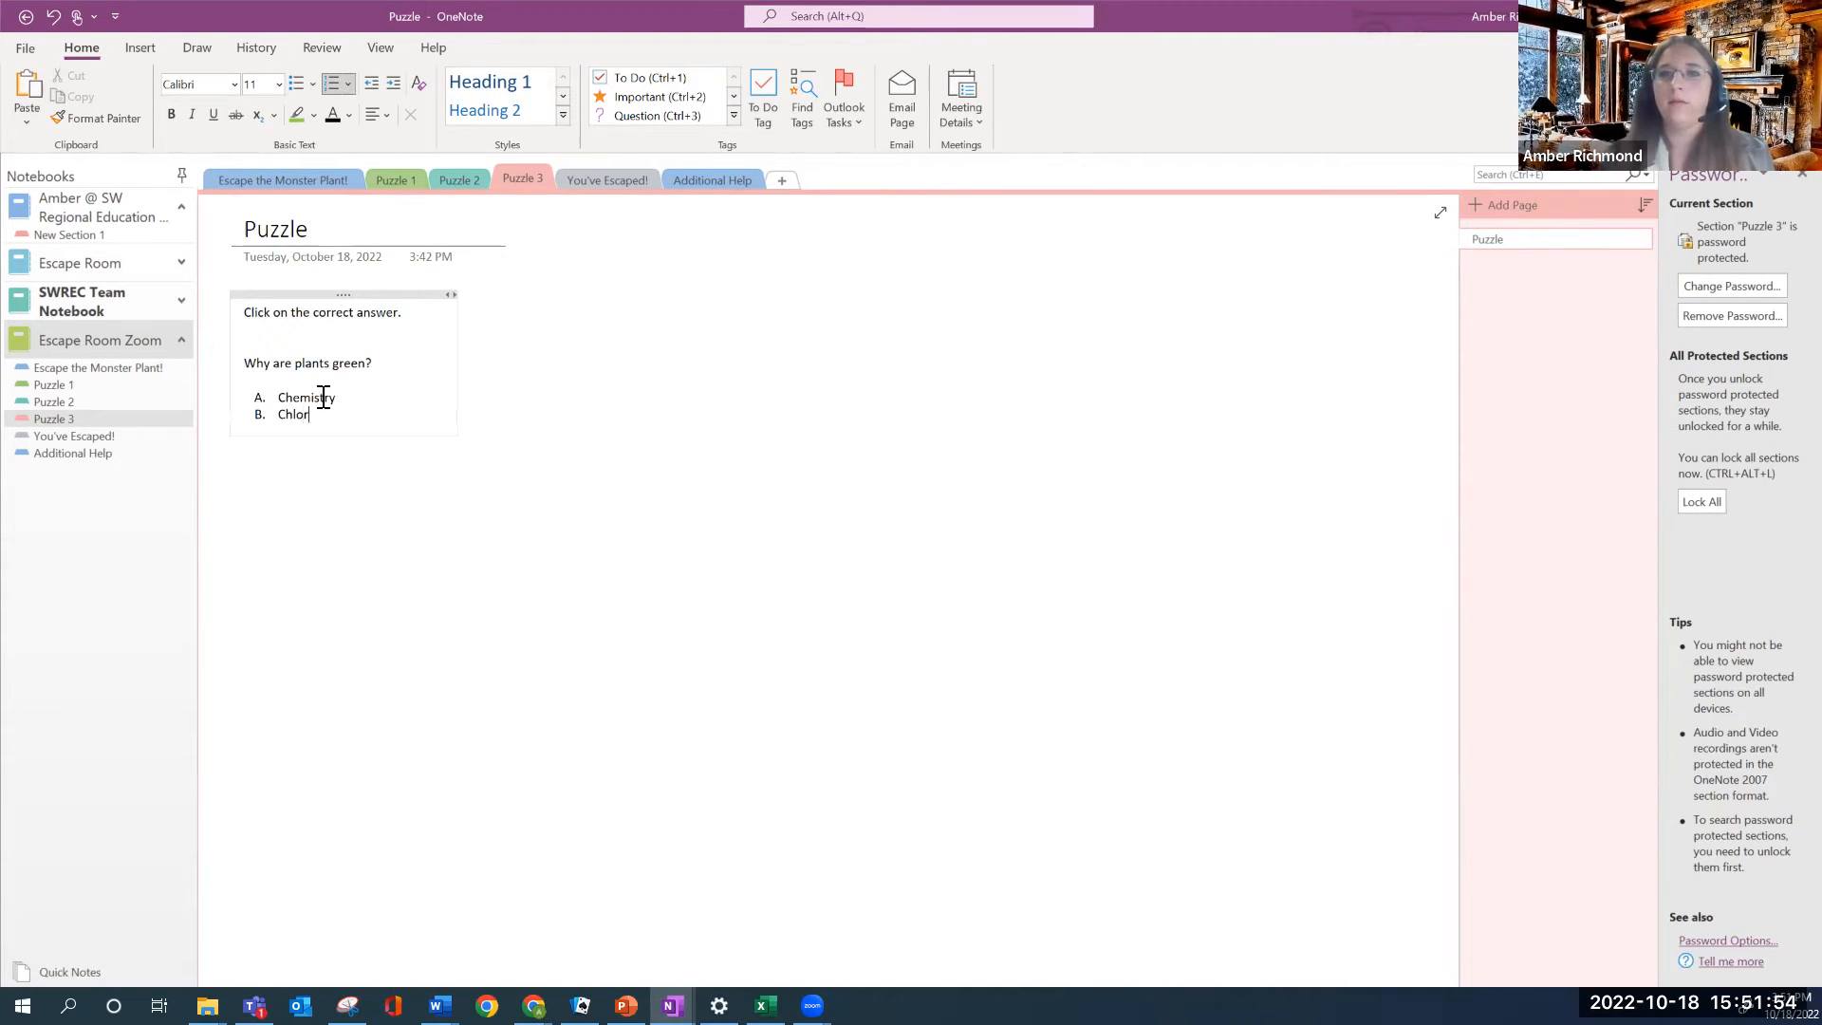
{"action": "type", "text": "ophyll"}
{"action": "key", "text": "Return"}
{"action": "type", "text": "Bilo"}
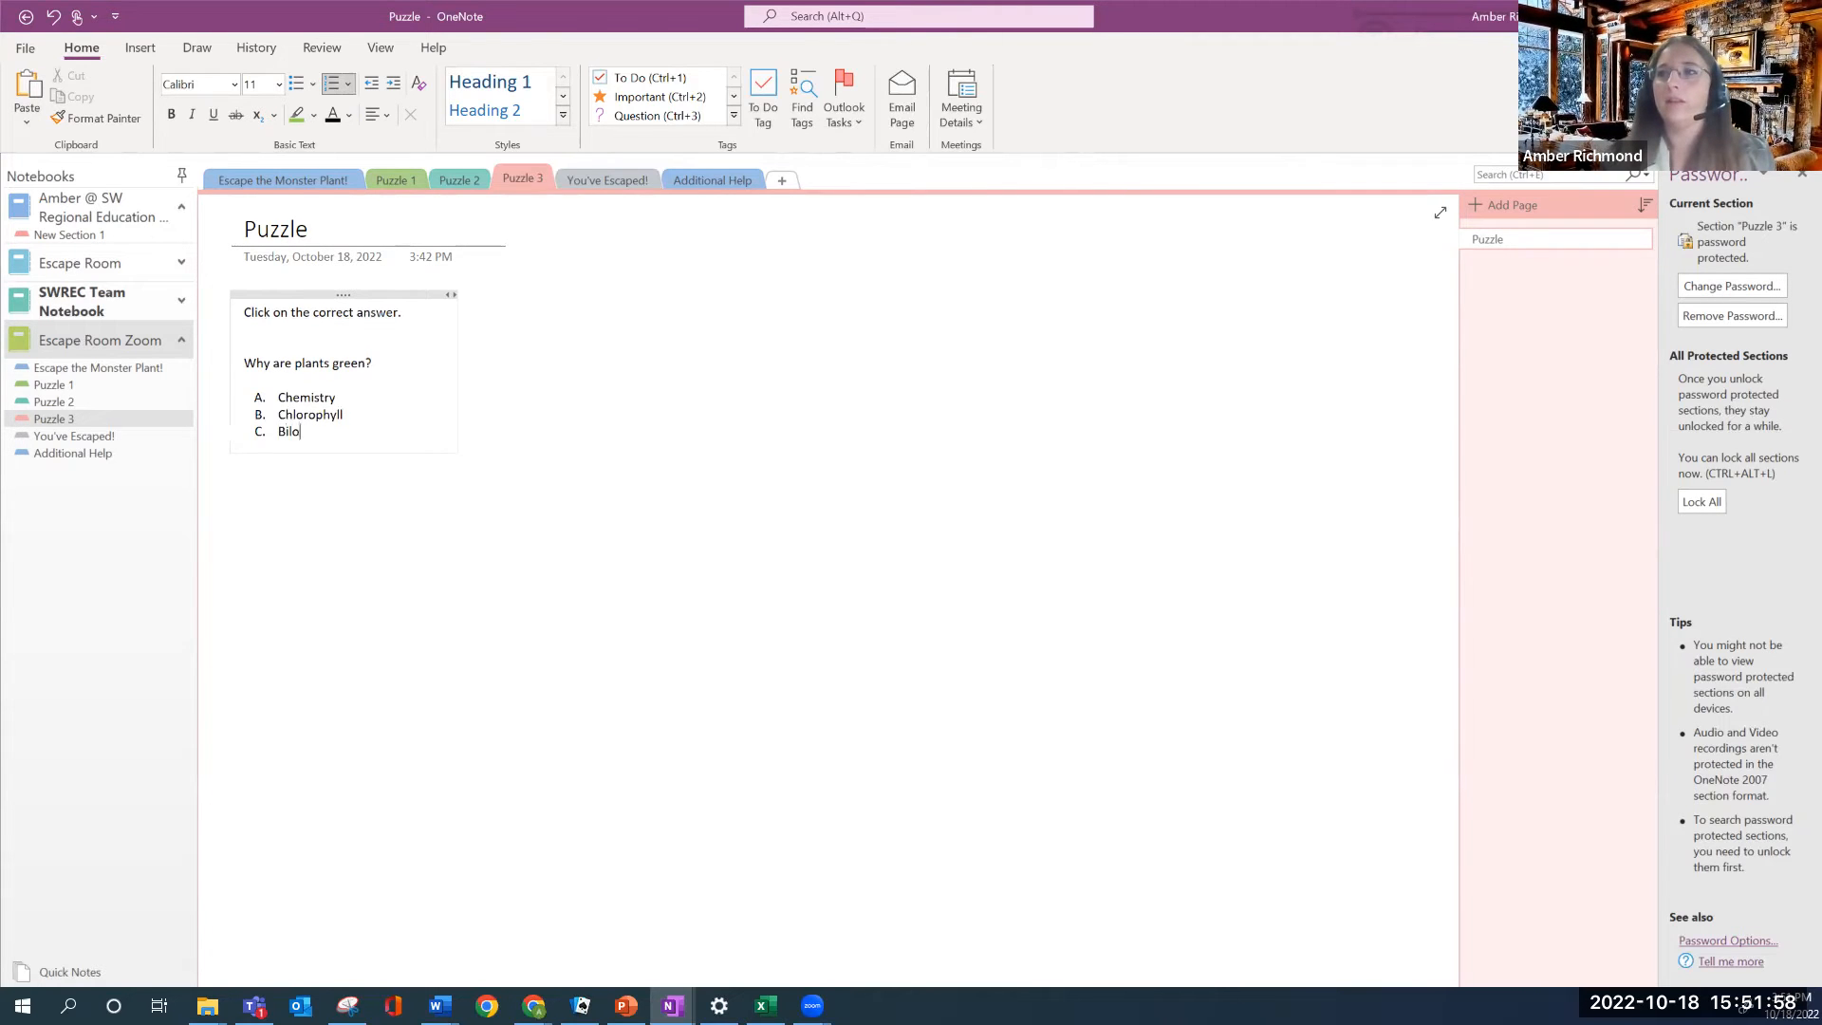
{"action": "type", "text": "o"}
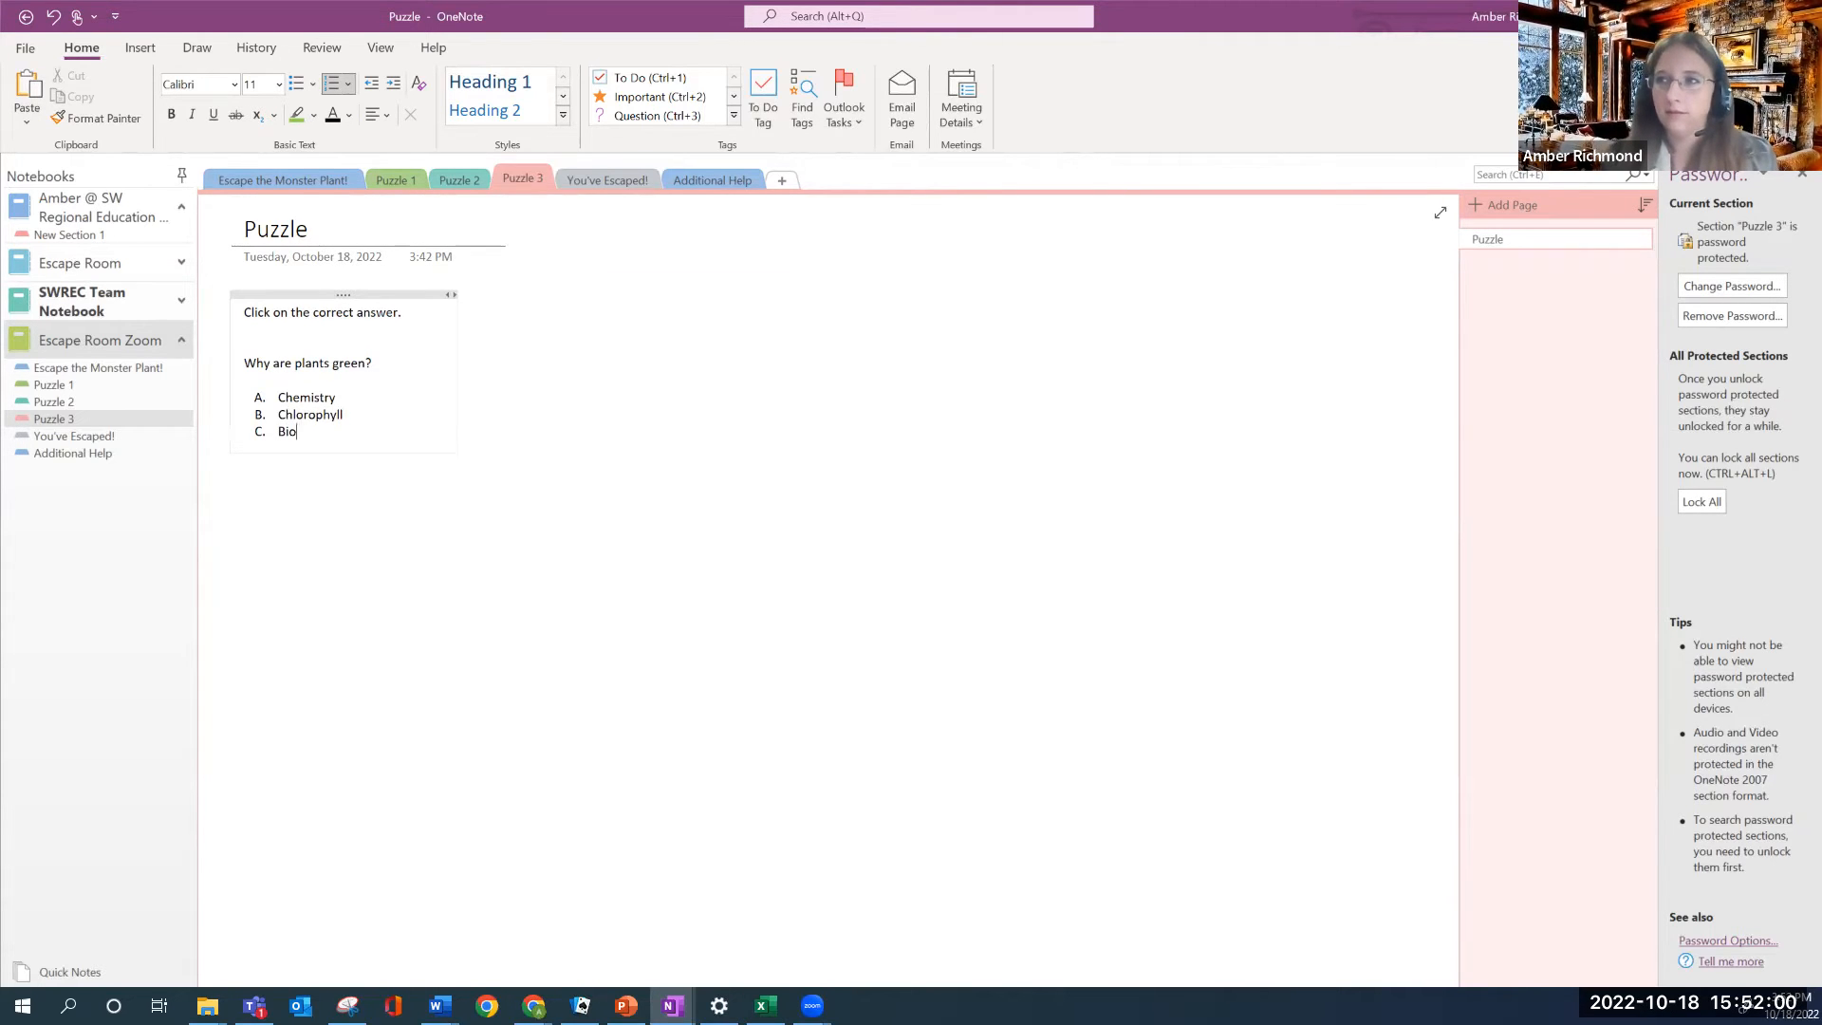
{"action": "type", "text": "gy"}
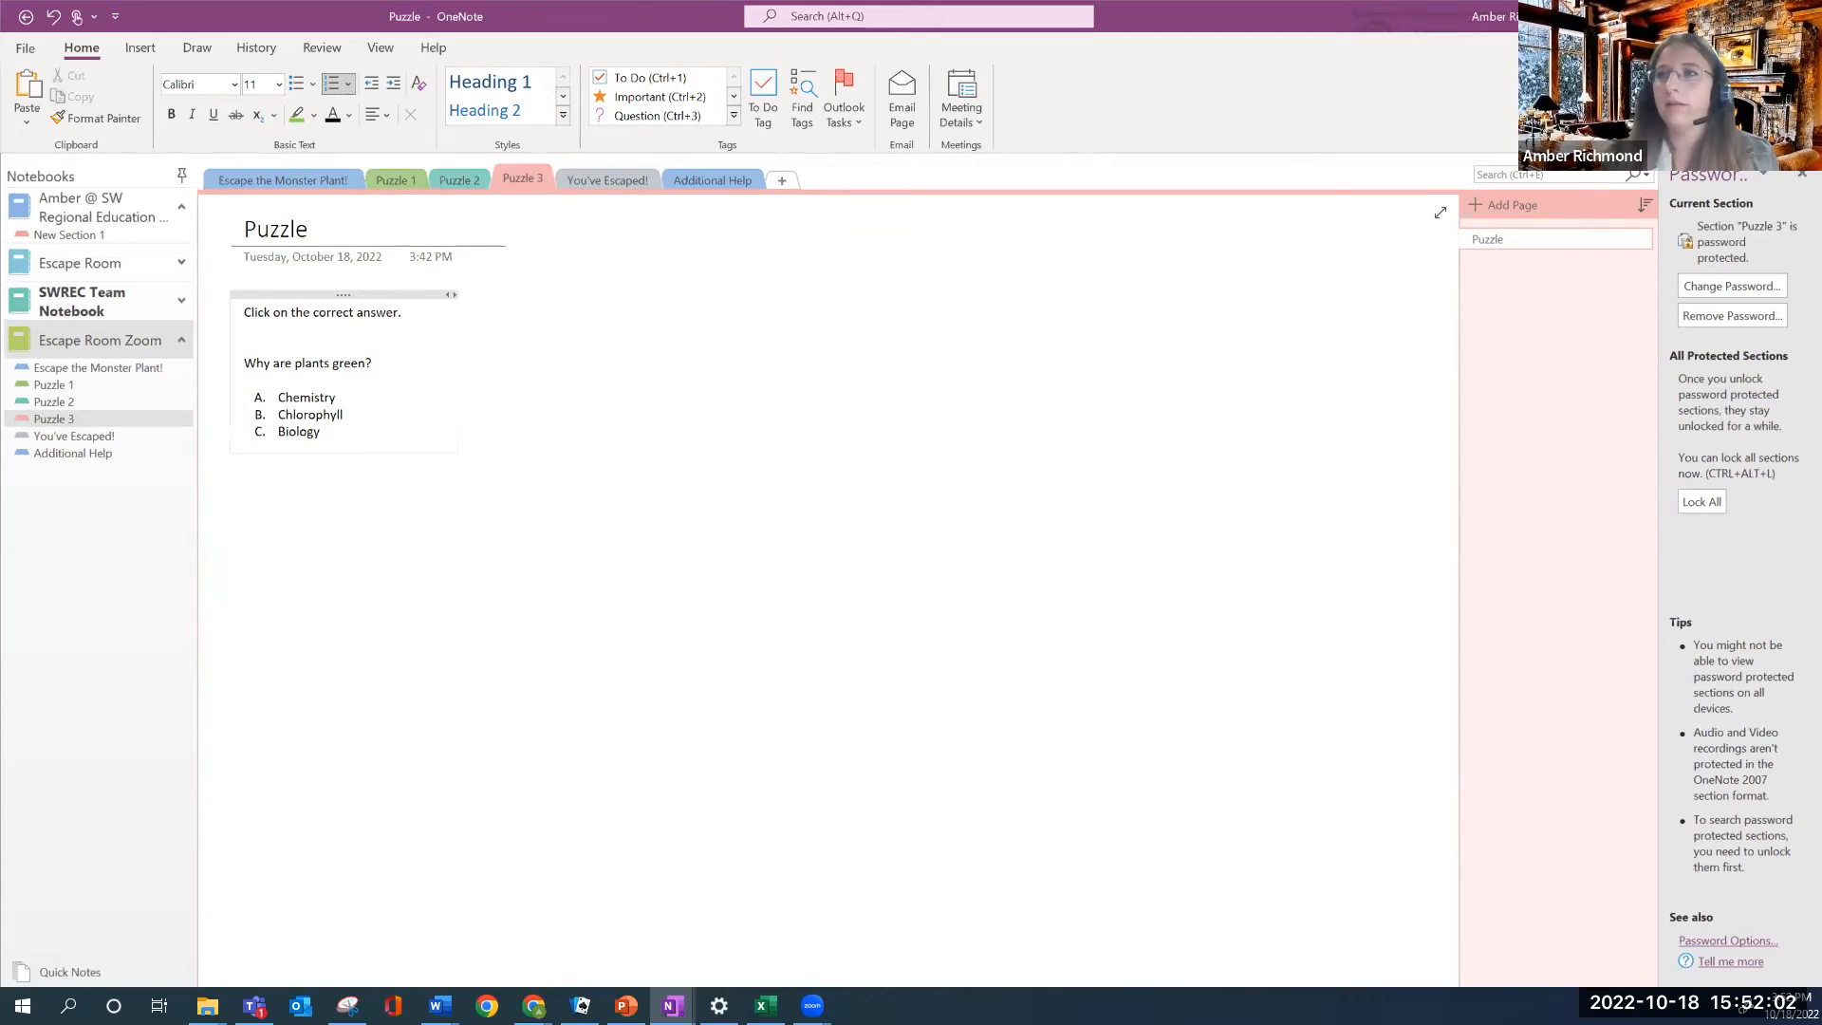
{"action": "key", "text": "Return"}
Add 'The password is the correct answer in all capital letters.' below the answers
{"action": "key", "text": "BackSpace"}
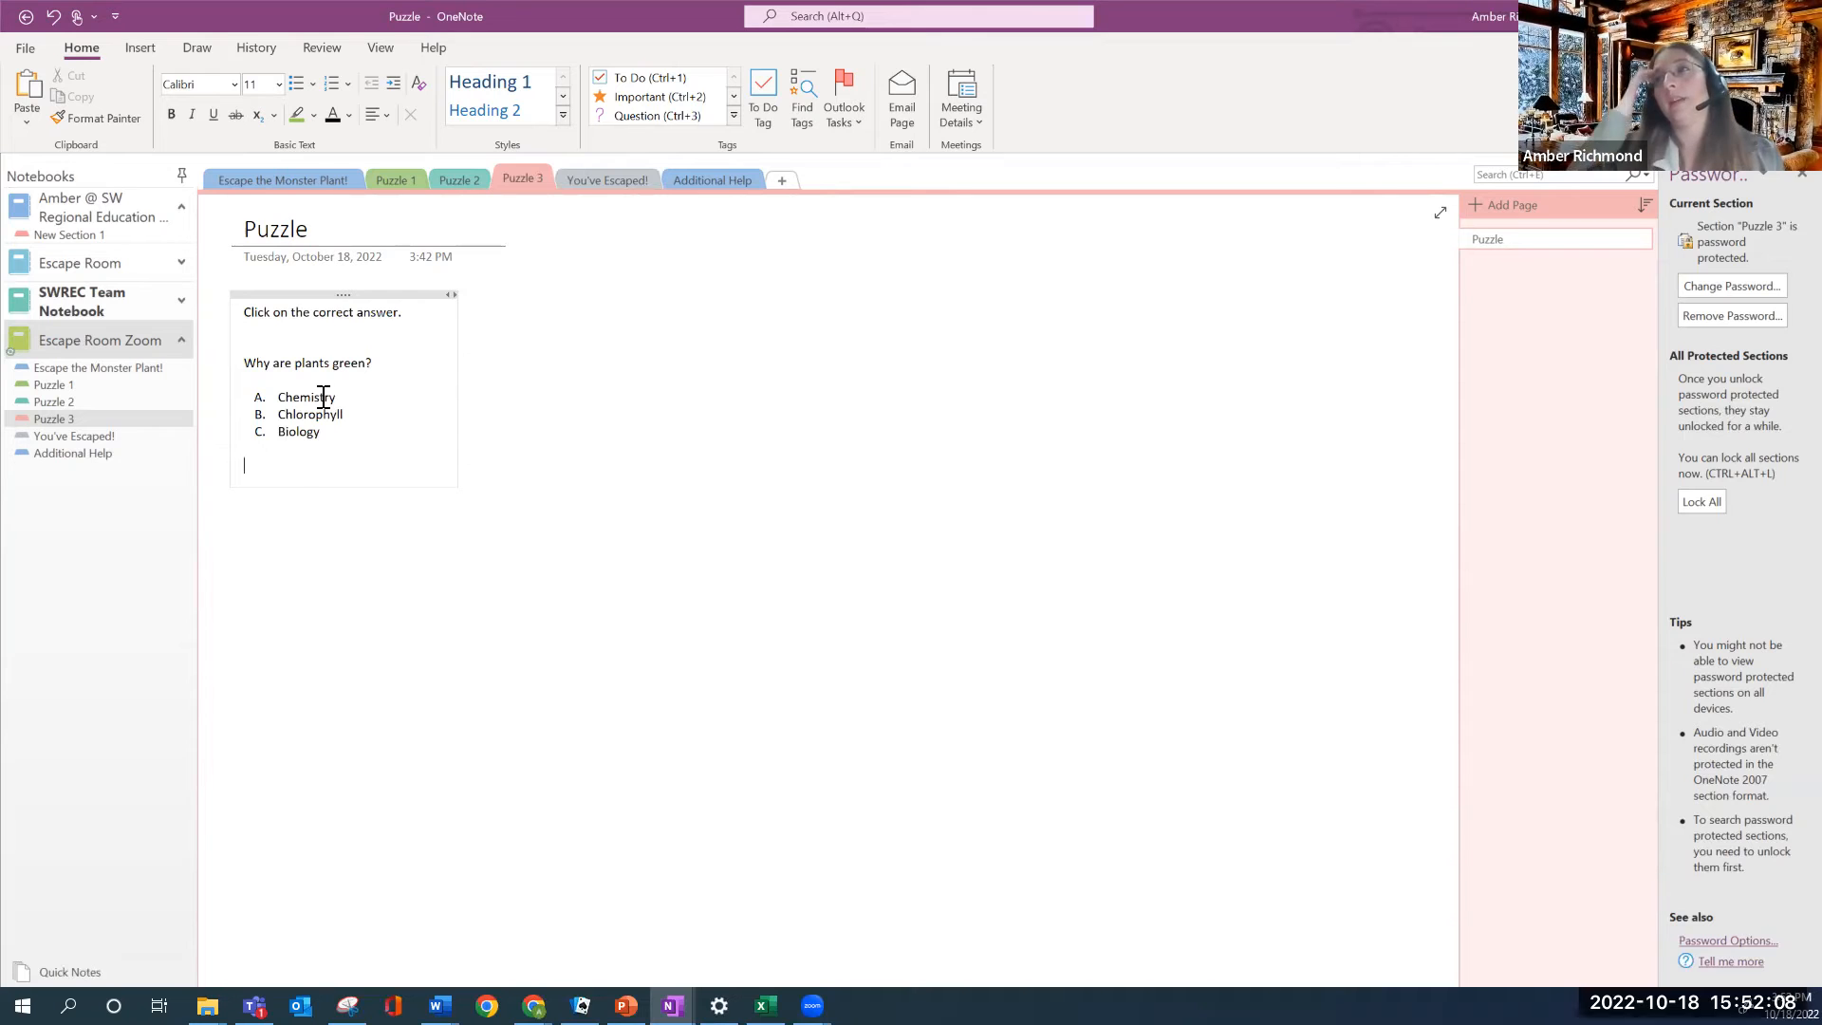
{"action": "type", "text": "The"}
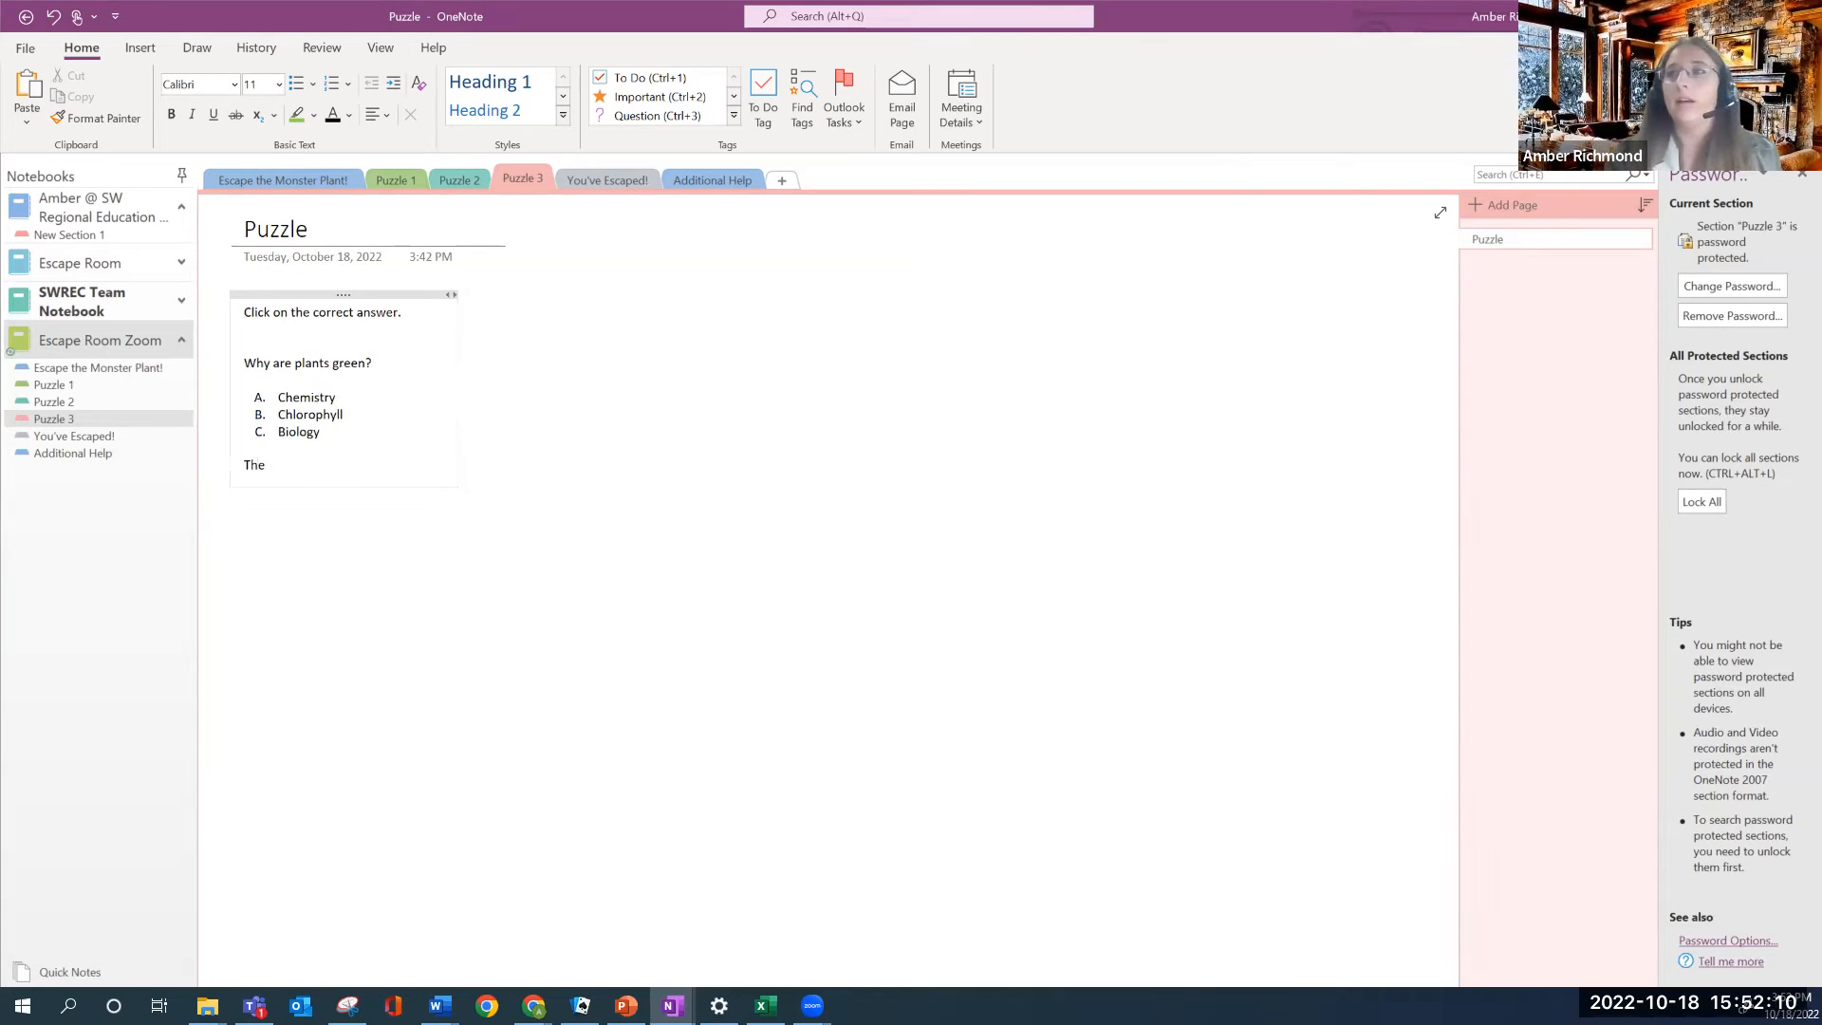
{"action": "type", "text": " password is the correct answer"}
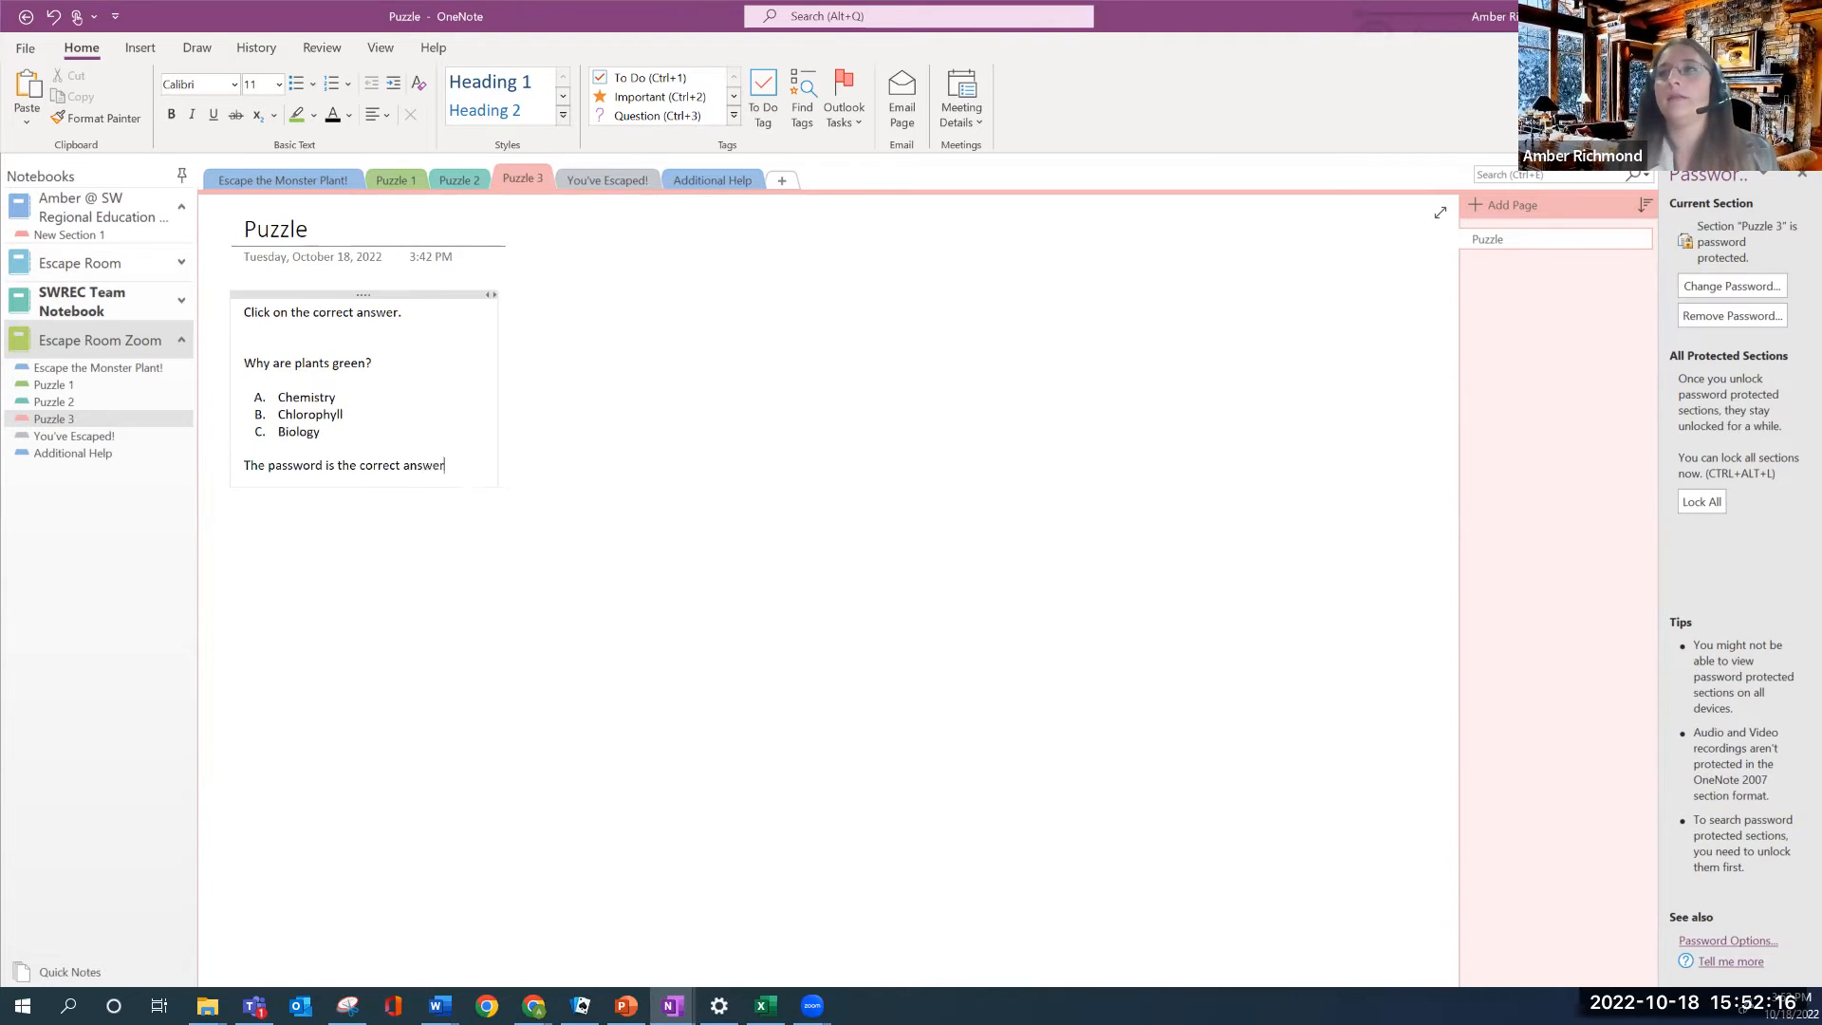
{"action": "type", "text": " in all capitol lettersx"}
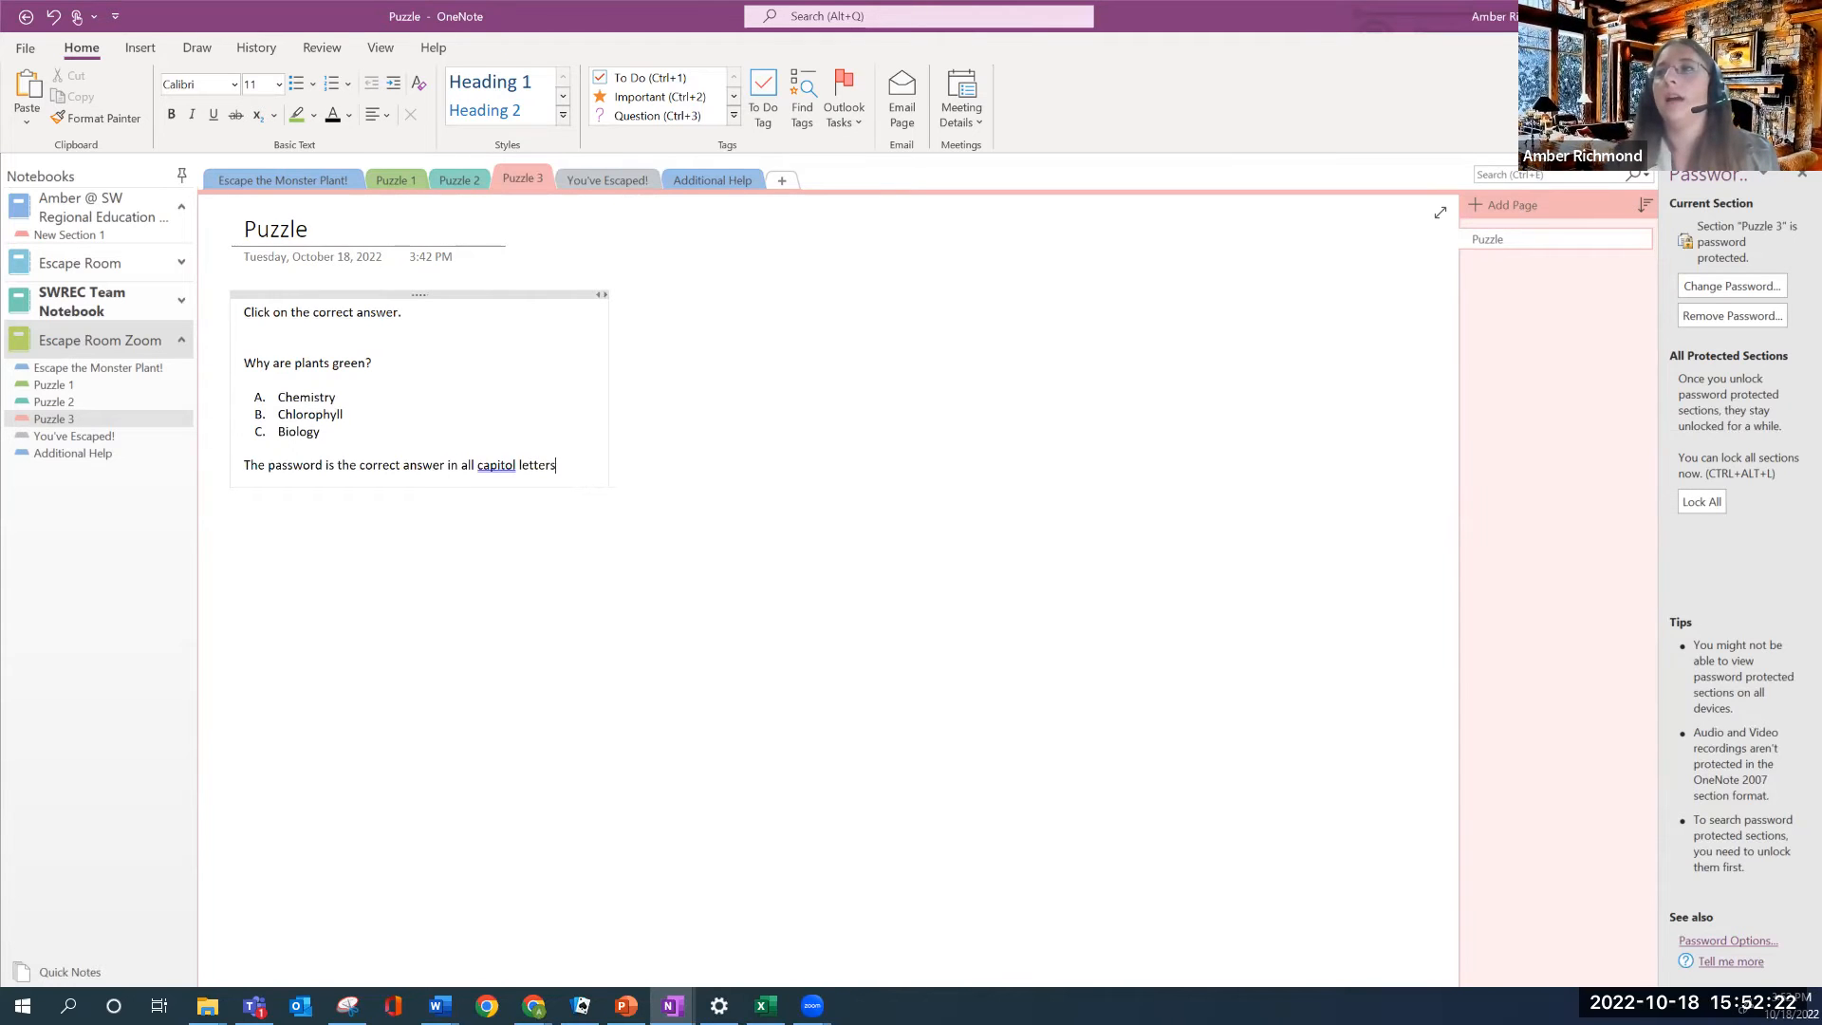
{"action": "key", "text": "BackSpace"}
{"action": "type", "text": "."}
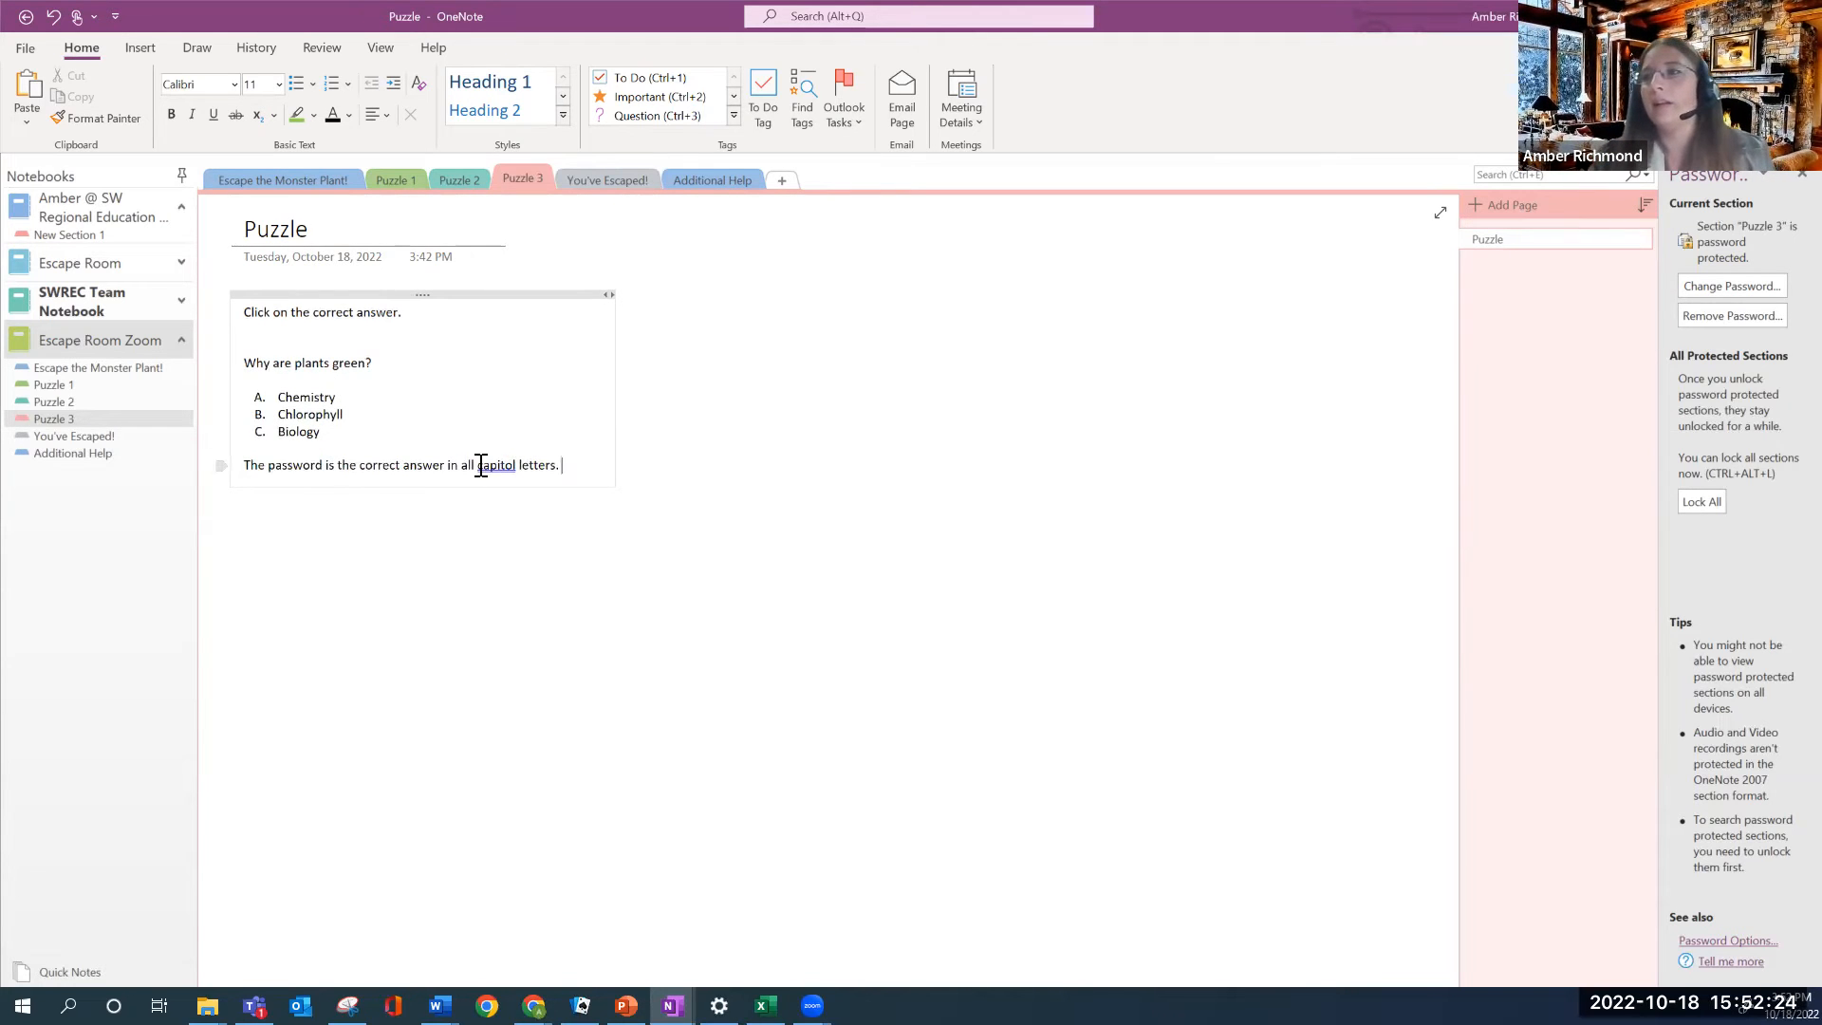
{"action": "right_click", "coordinate": [489, 467]}
{"action": "left_click", "coordinate": [502, 479]}
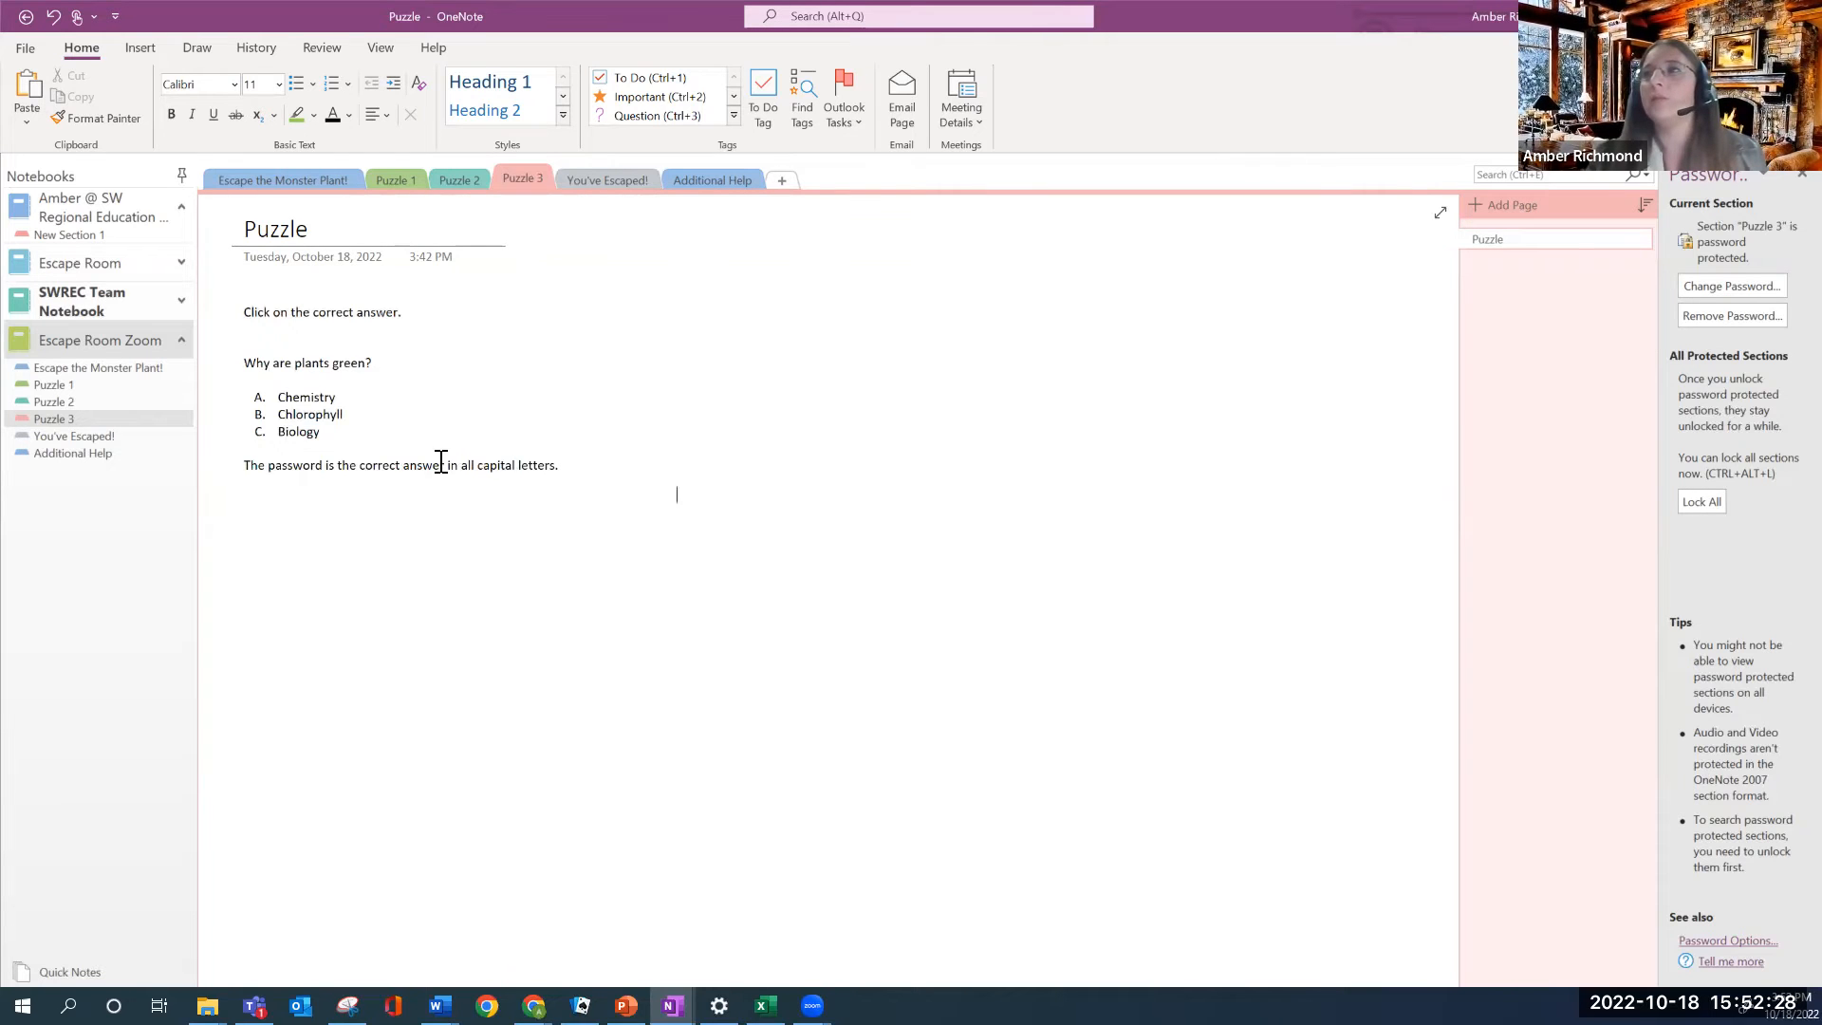
{"action": "left_click_drag", "start_coordinate": [350, 435], "coordinate": [240, 363]}
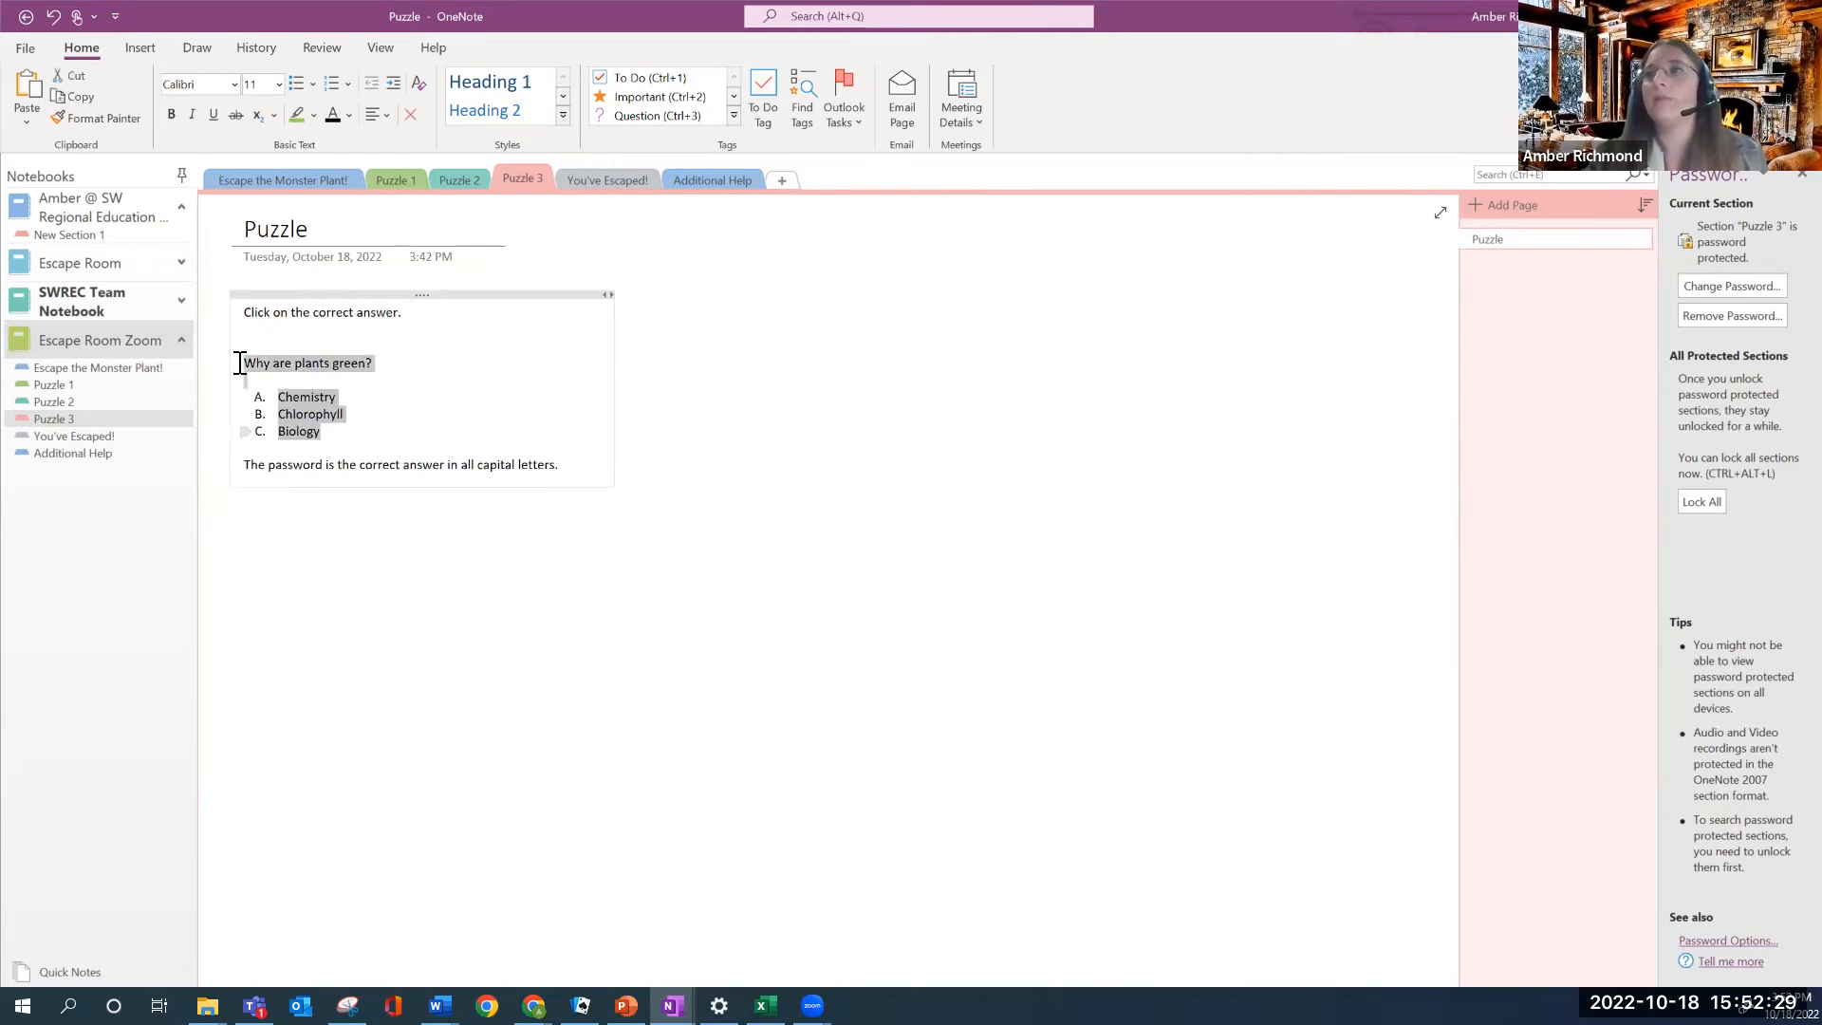
Set the selected question and answers A–C to 16 pt font size
{"action": "left_click", "coordinate": [279, 85]}
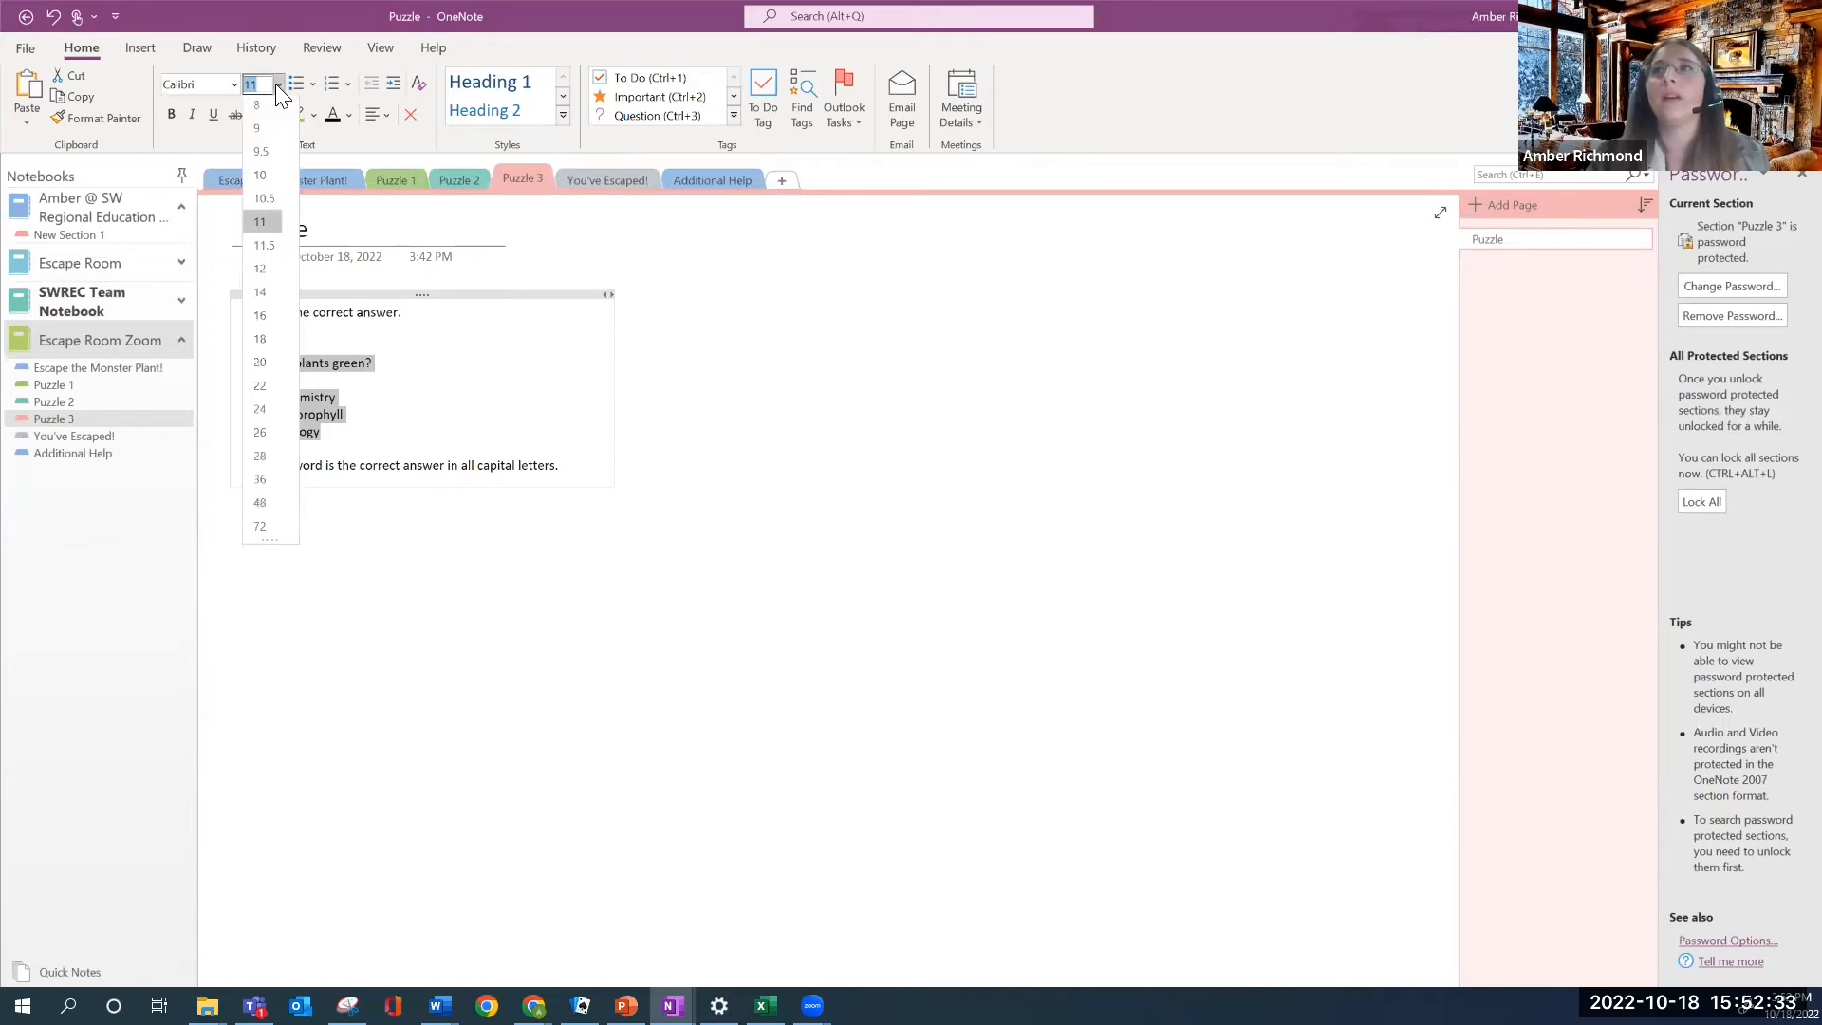
{"action": "left_click", "coordinate": [268, 319]}
{"action": "left_click", "coordinate": [468, 598]}
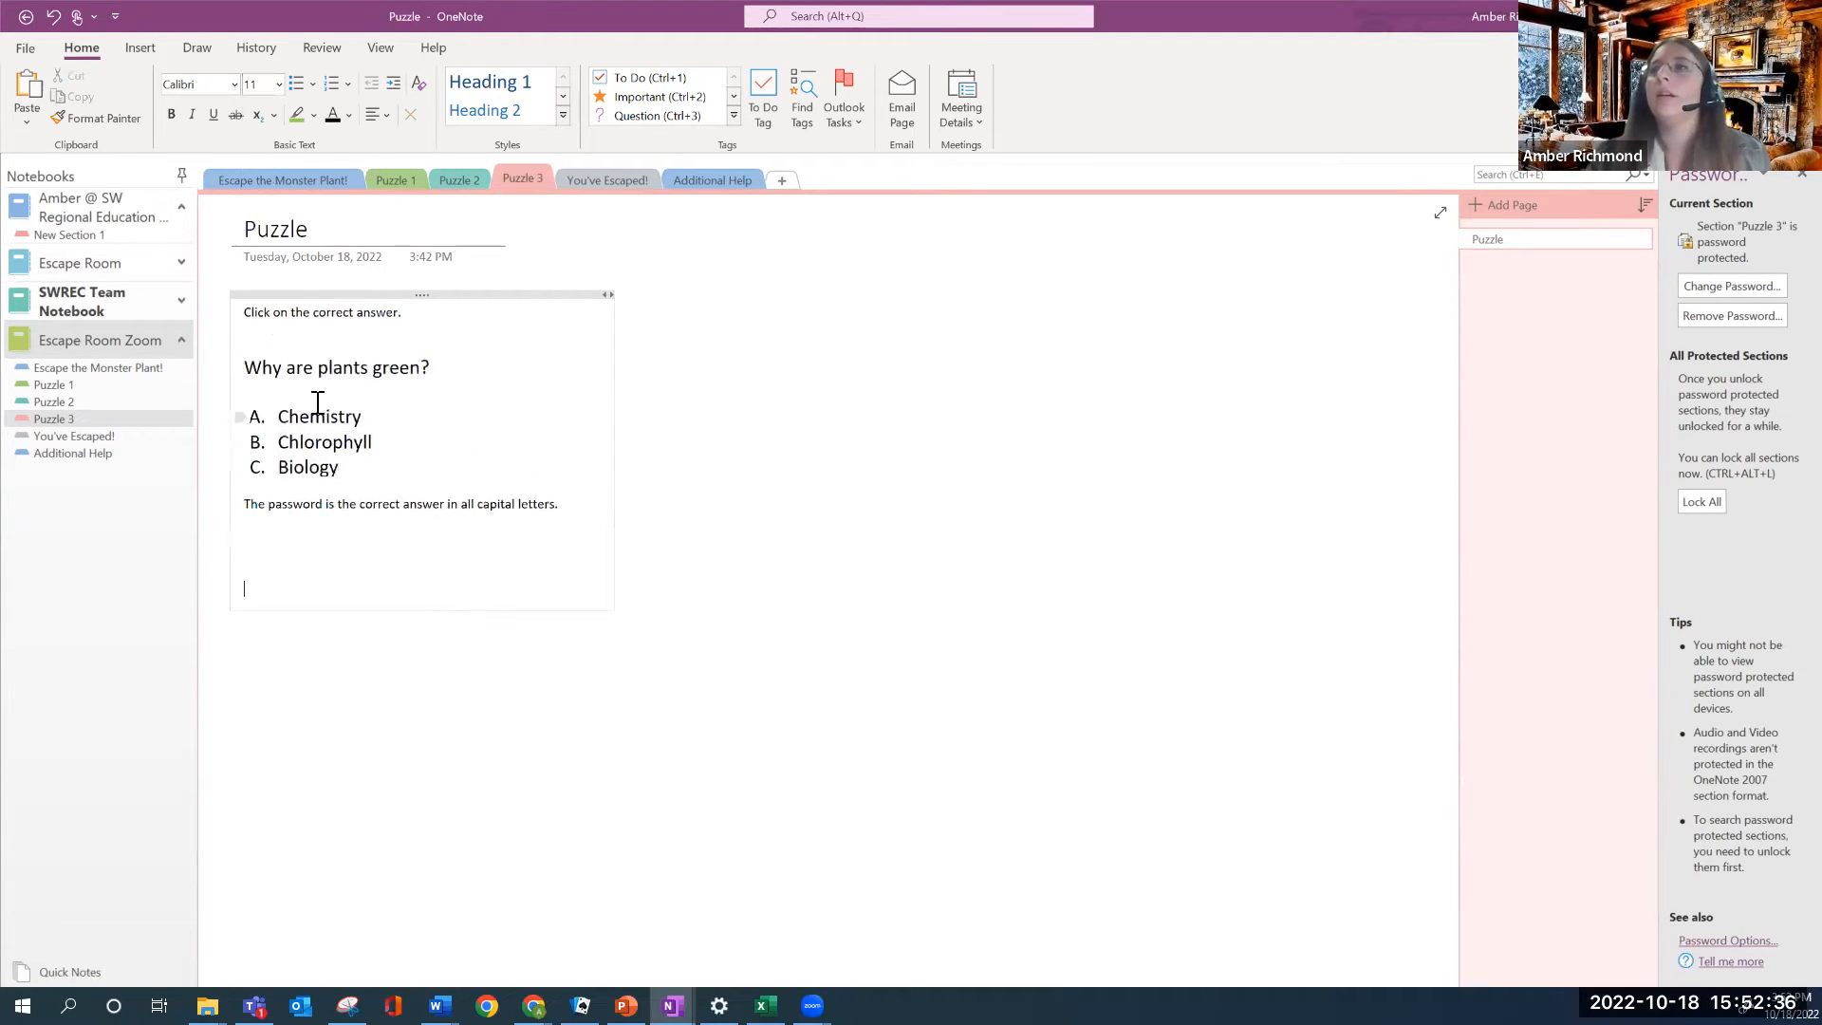
{"action": "left_click_drag", "start_coordinate": [265, 313], "coordinate": [386, 313]}
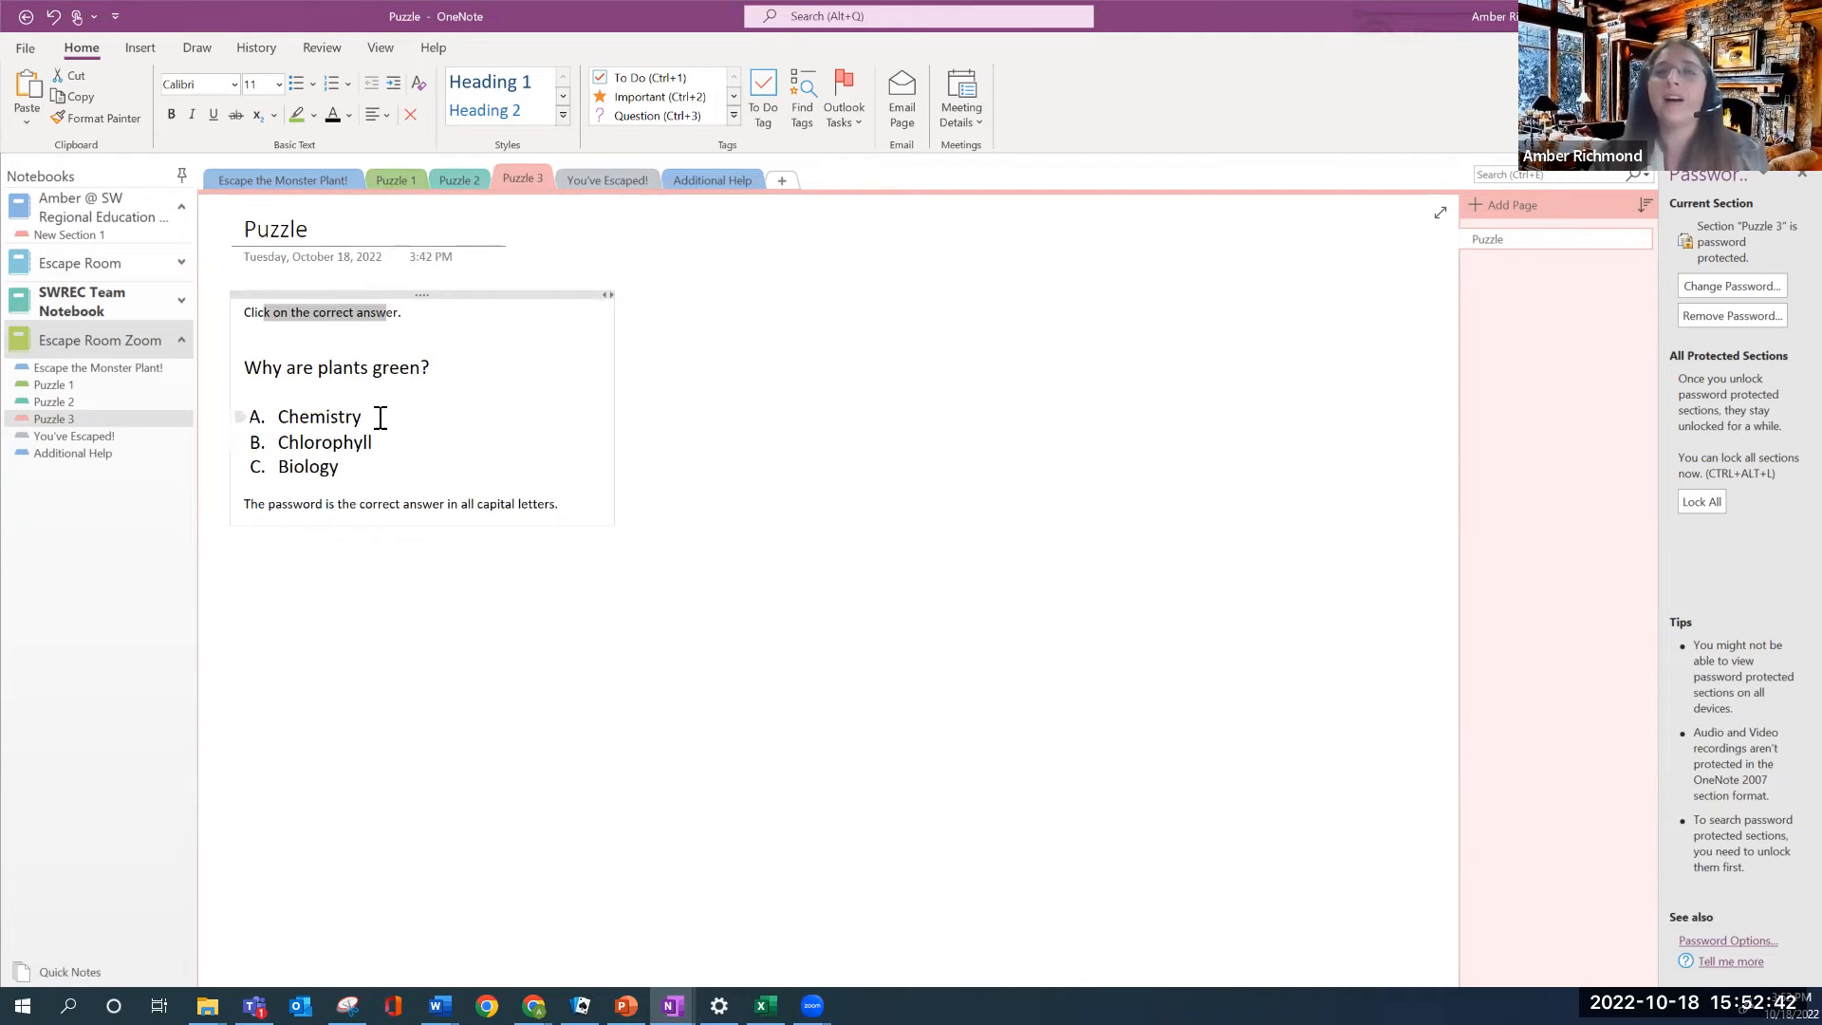
{"action": "left_click", "coordinate": [285, 417]}
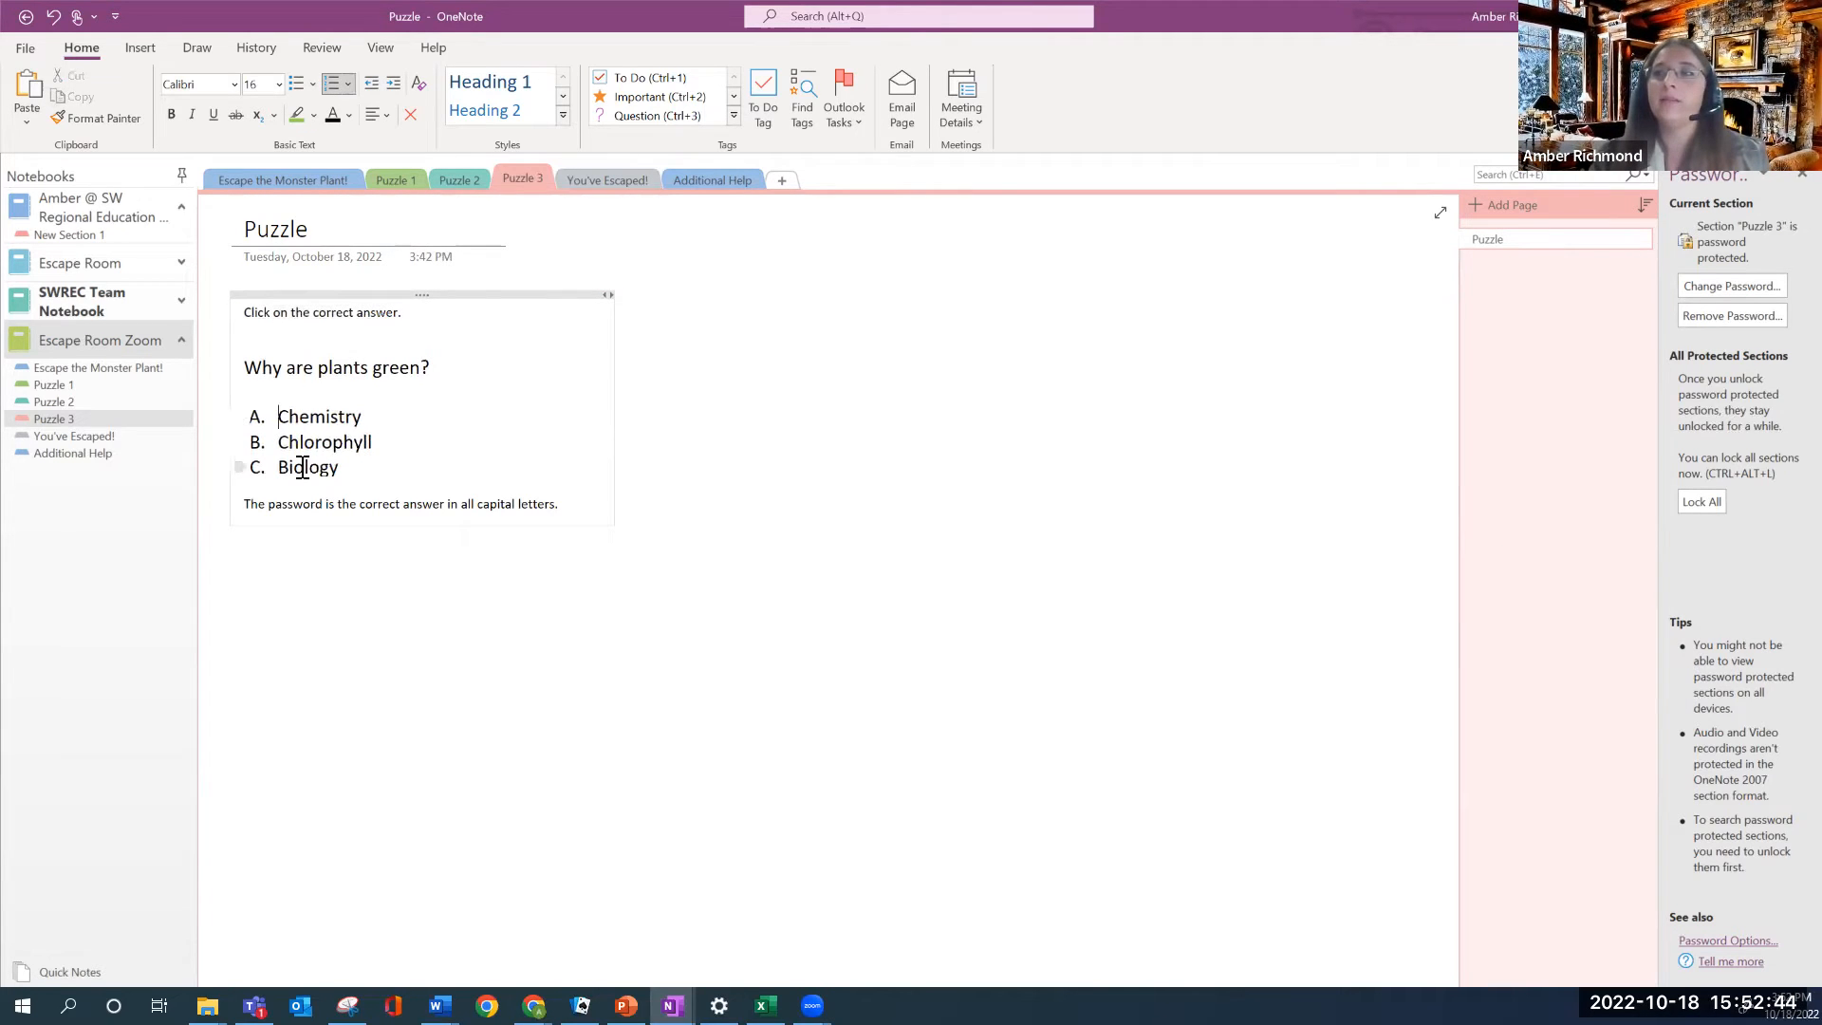
{"action": "left_click_drag", "start_coordinate": [359, 417], "coordinate": [272, 418]}
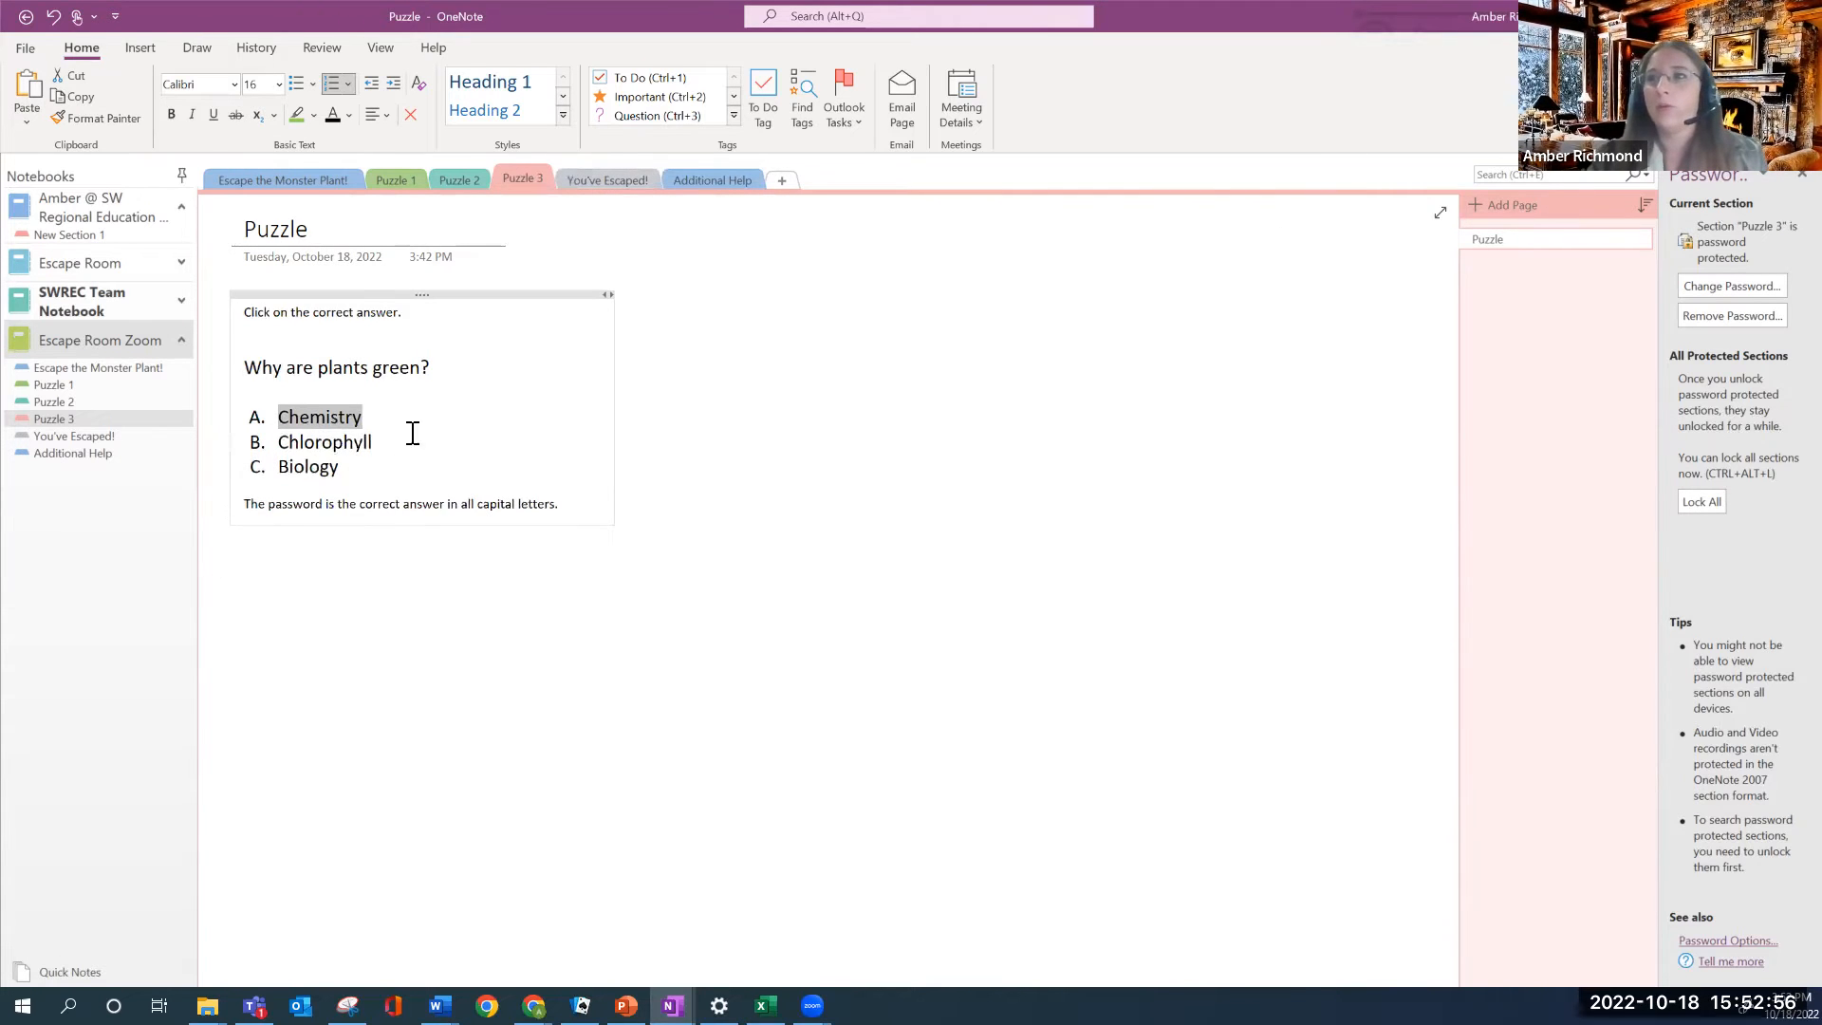
Link the answer Chemistry to the Additional Help section and test the link
{"action": "left_click", "coordinate": [360, 419]}
{"action": "left_click_drag", "start_coordinate": [361, 418], "coordinate": [278, 417]}
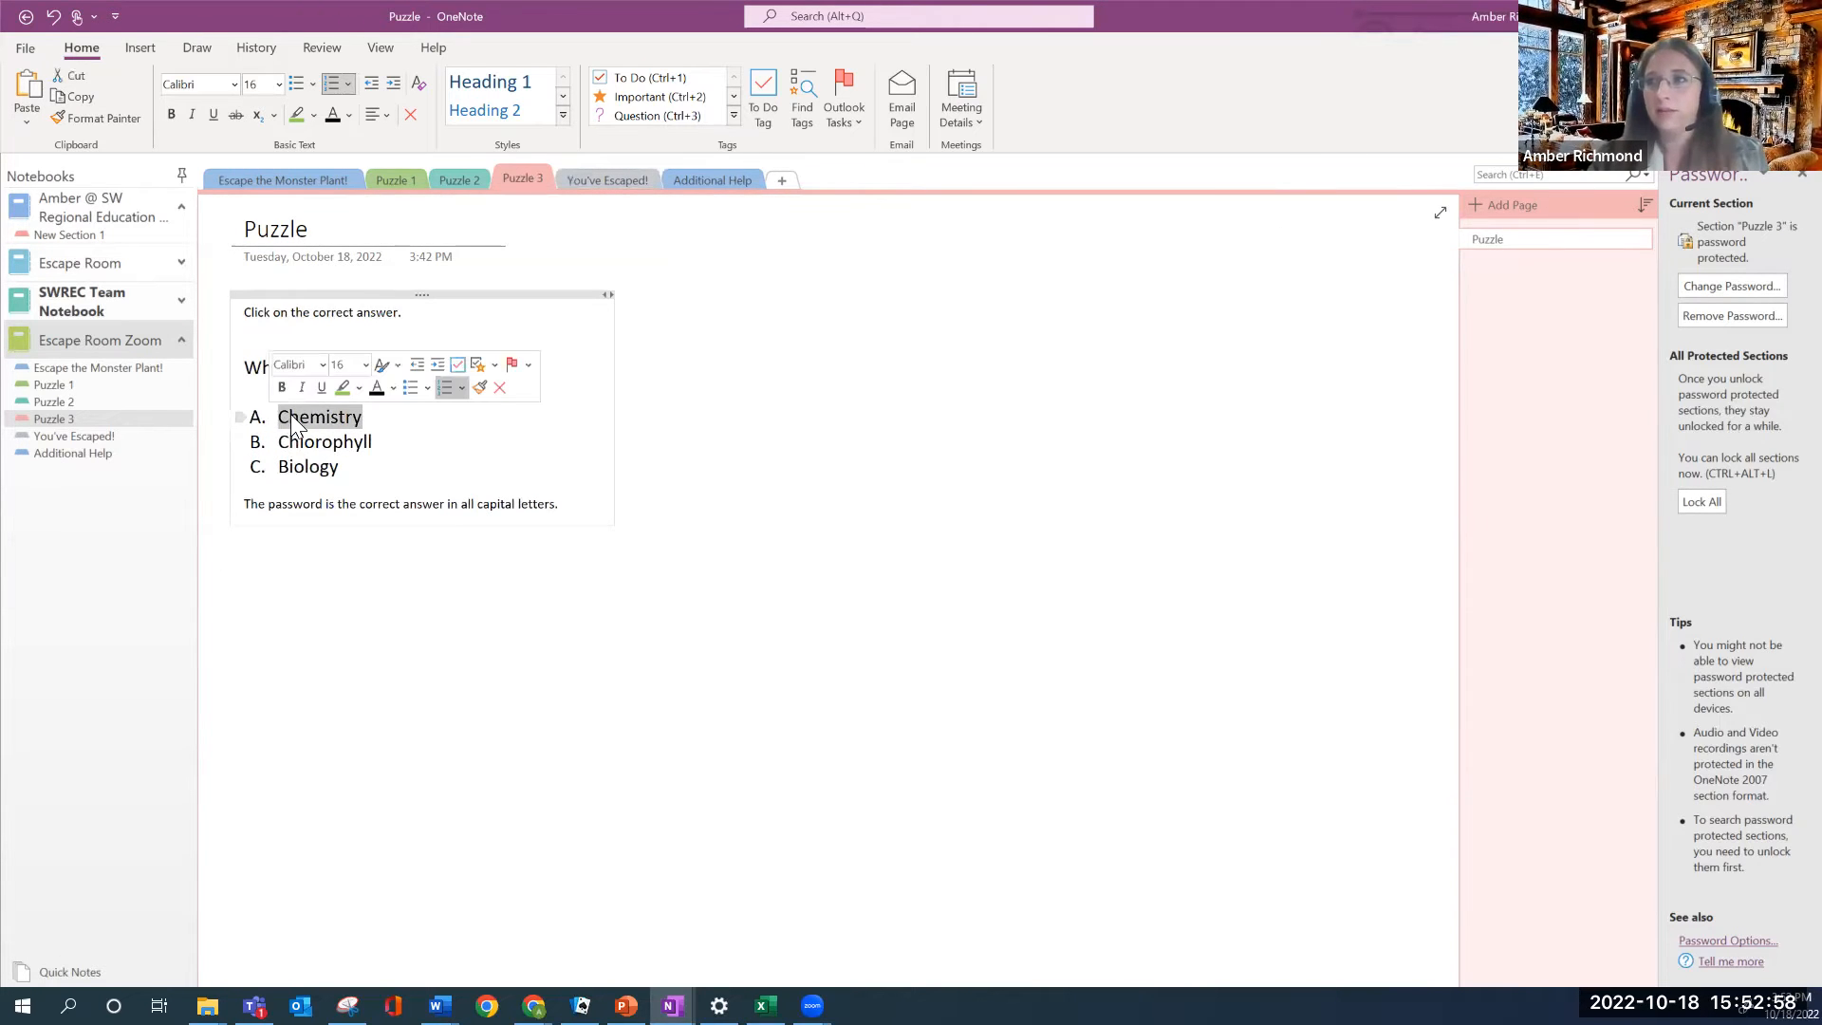
{"action": "right_click", "coordinate": [293, 418]}
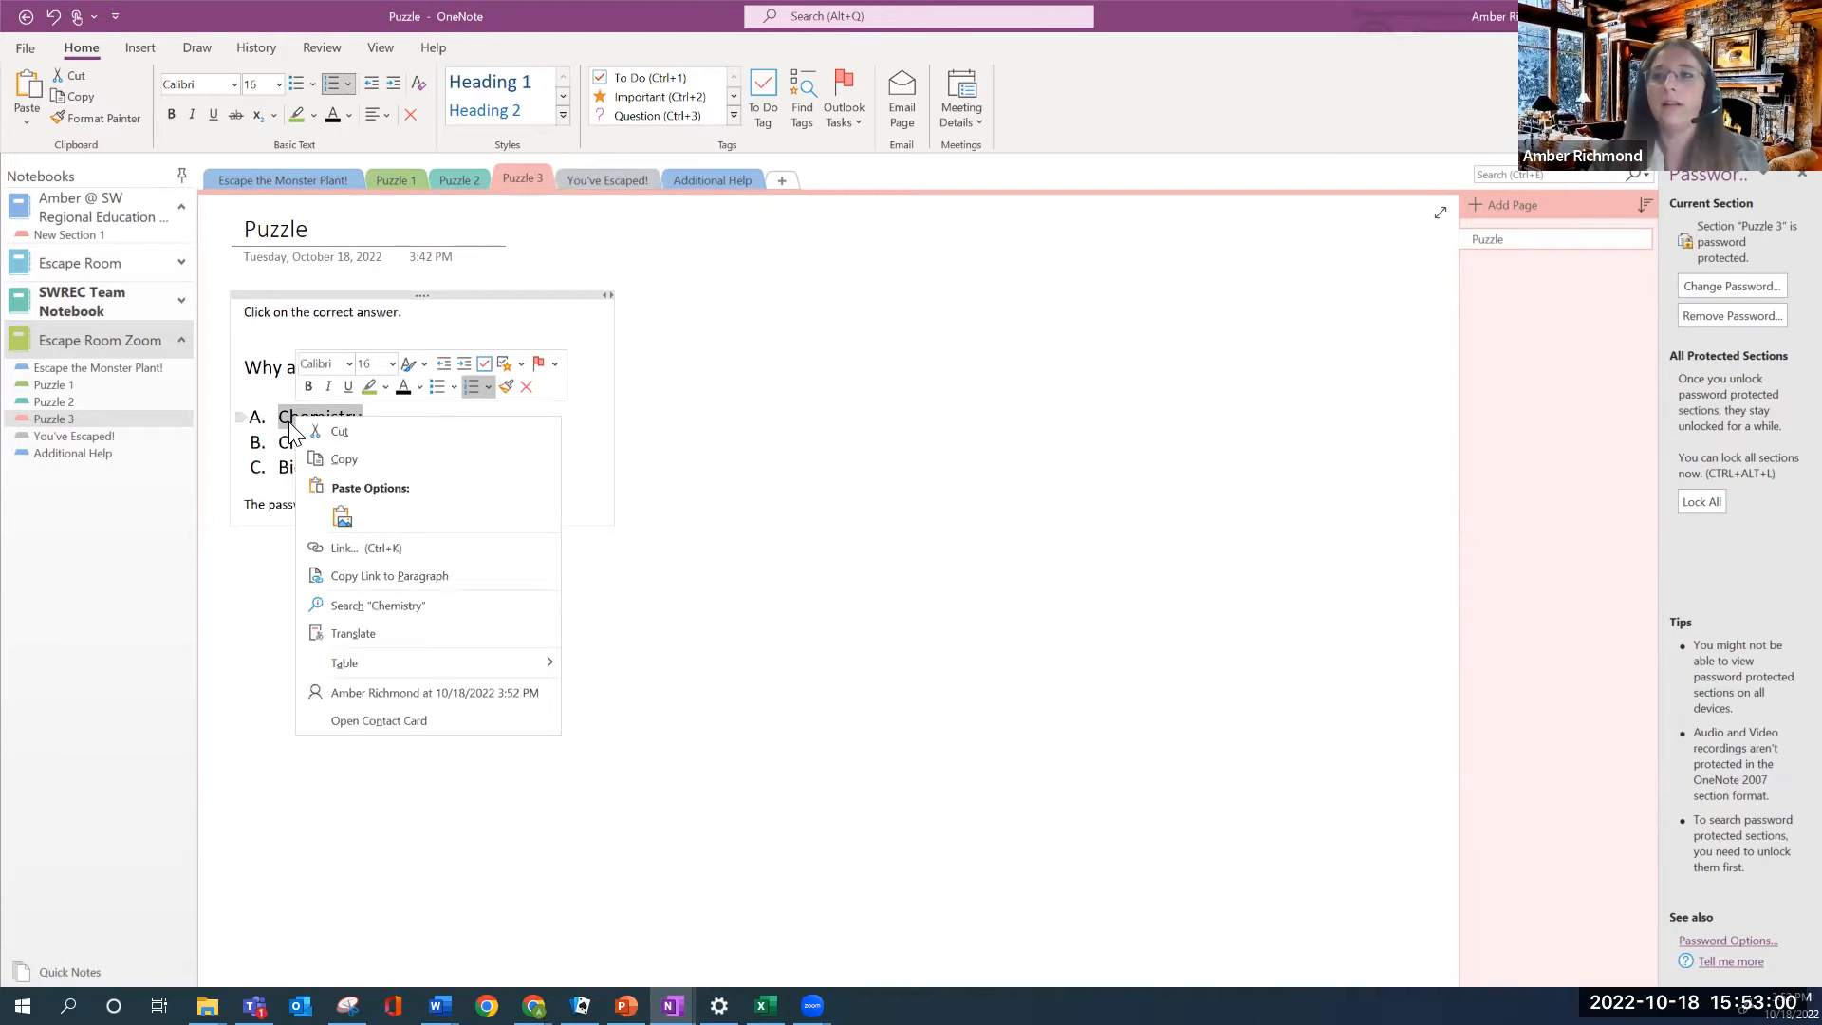
{"action": "left_click", "coordinate": [359, 552]}
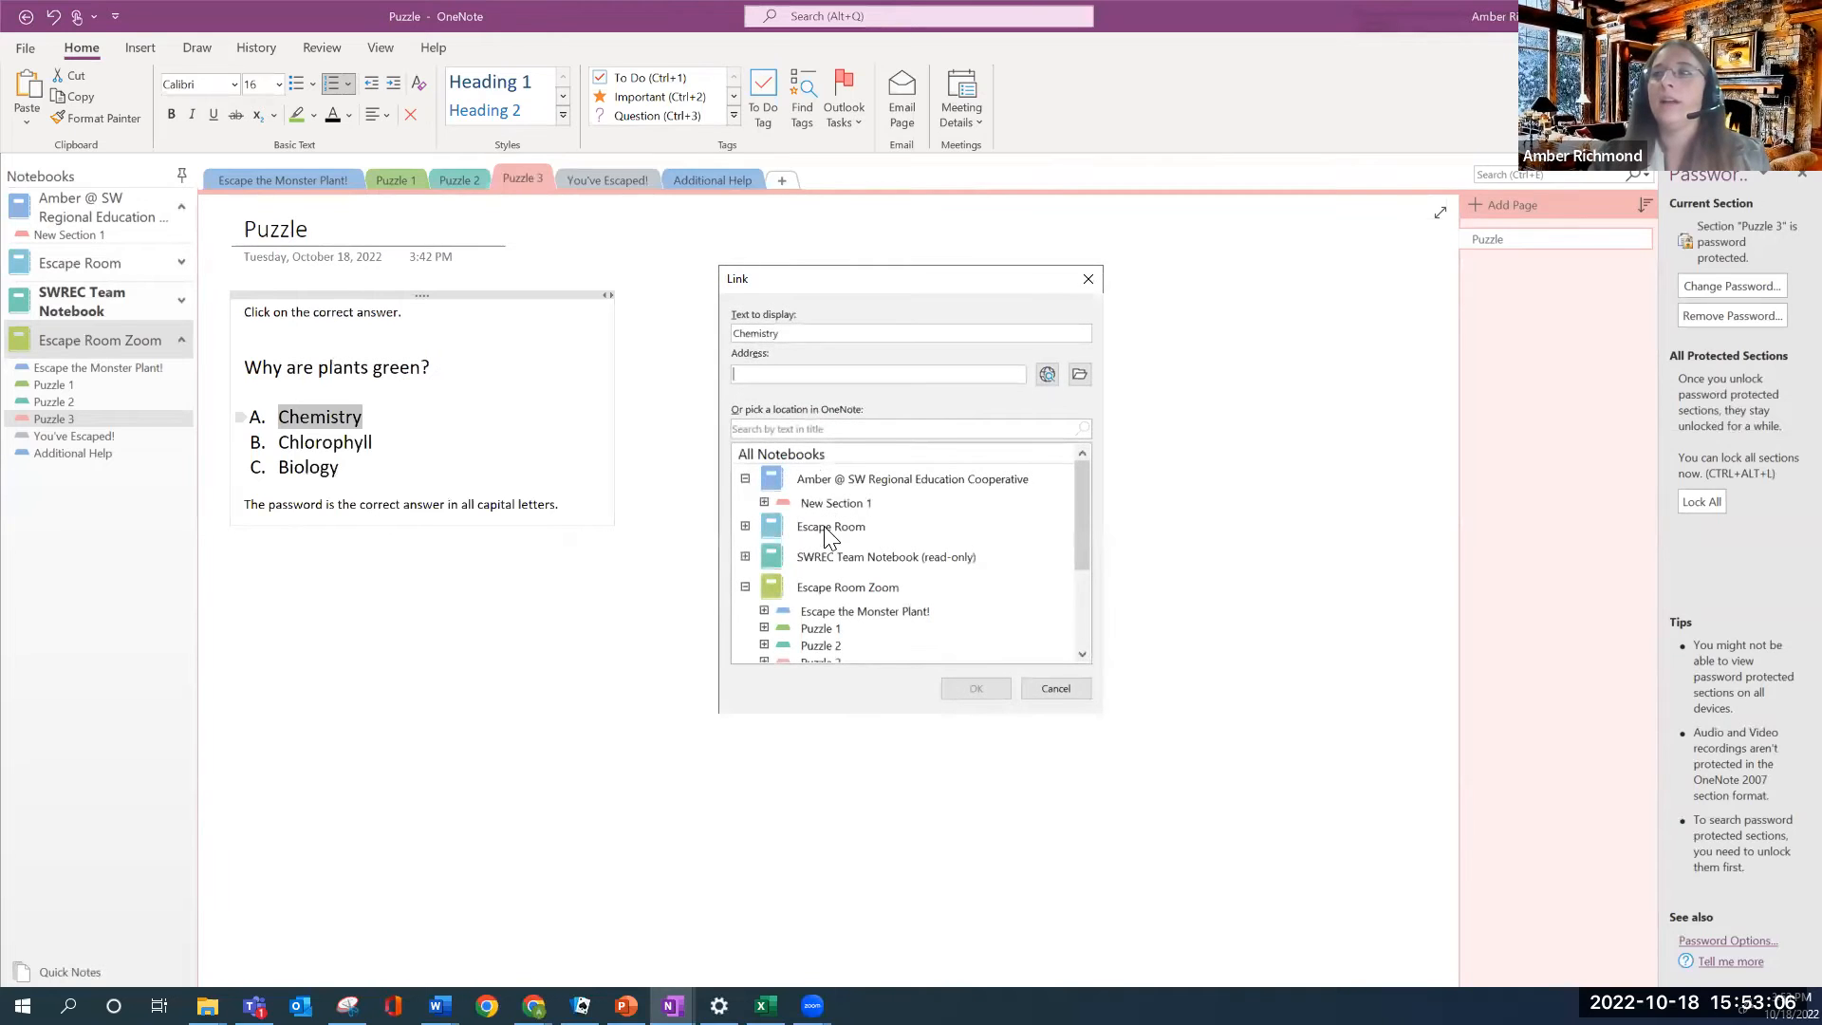
{"action": "scroll", "coordinate": [814, 596], "scroll_direction": "down", "scroll_amount": 3}
{"action": "scroll", "coordinate": [814, 583], "scroll_direction": "up", "scroll_amount": 1}
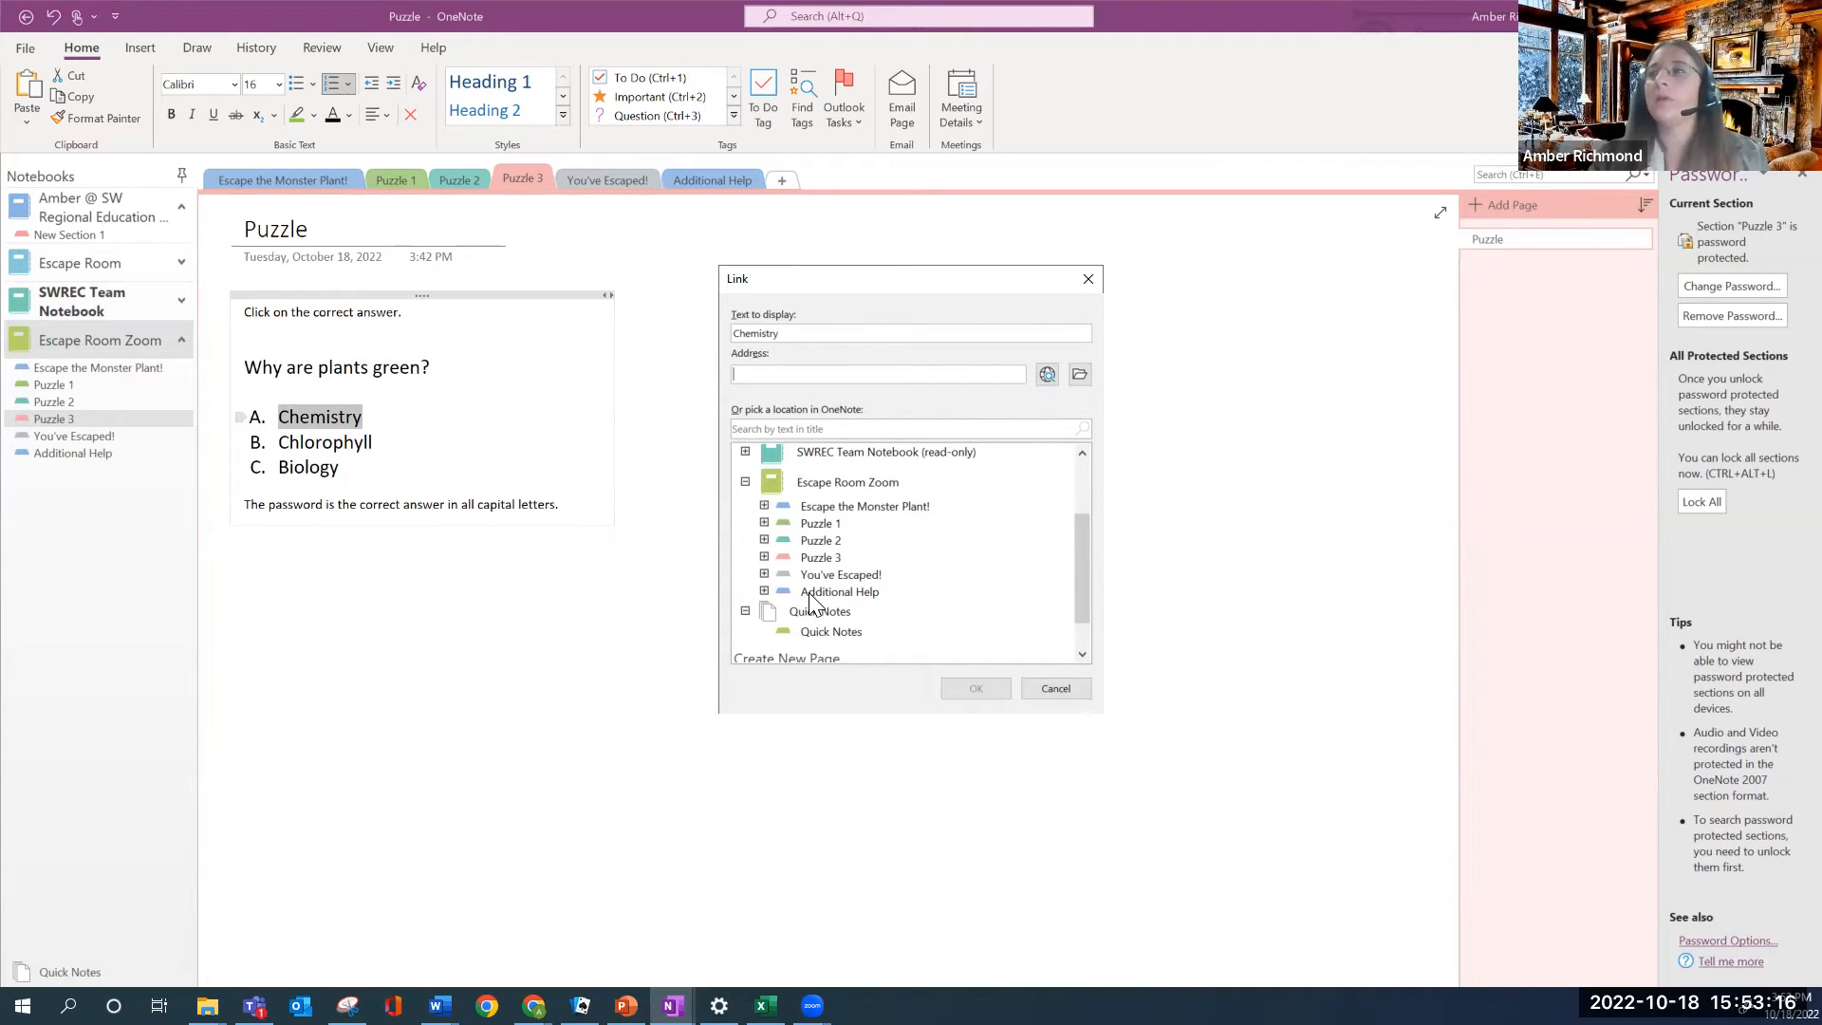
{"action": "left_click", "coordinate": [834, 593]}
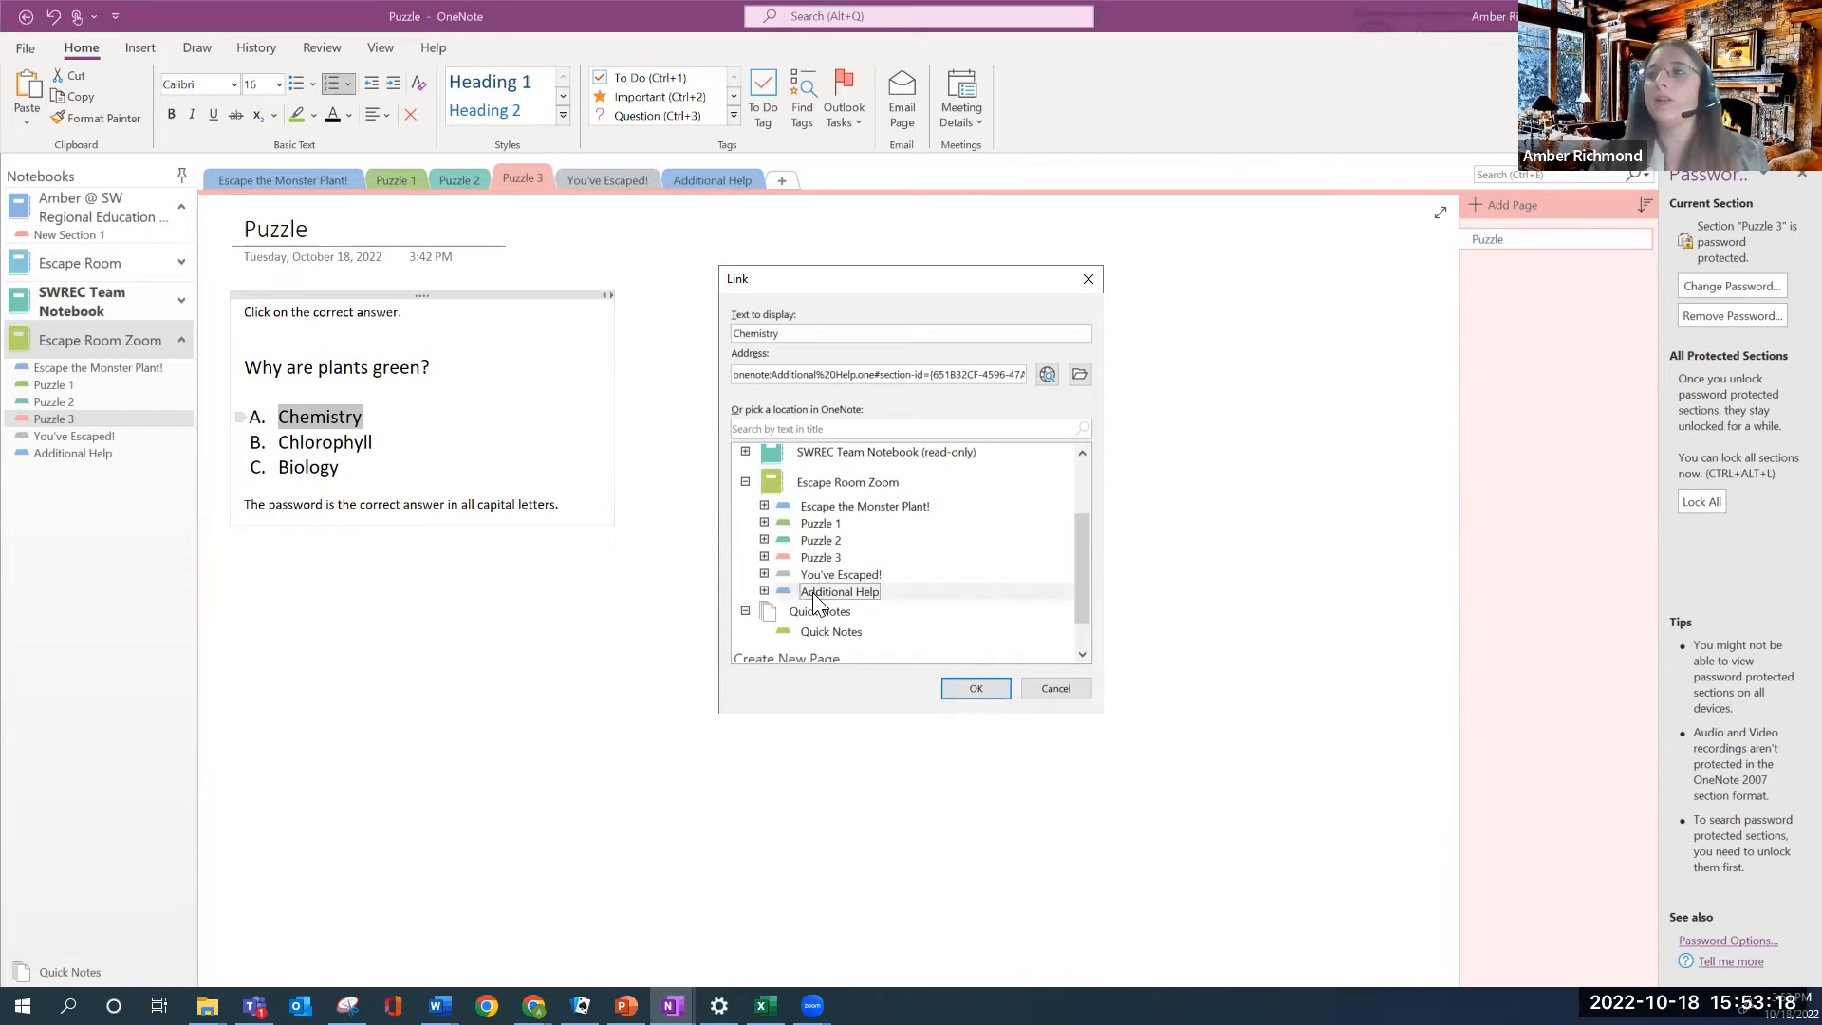
{"action": "left_click", "coordinate": [977, 688]}
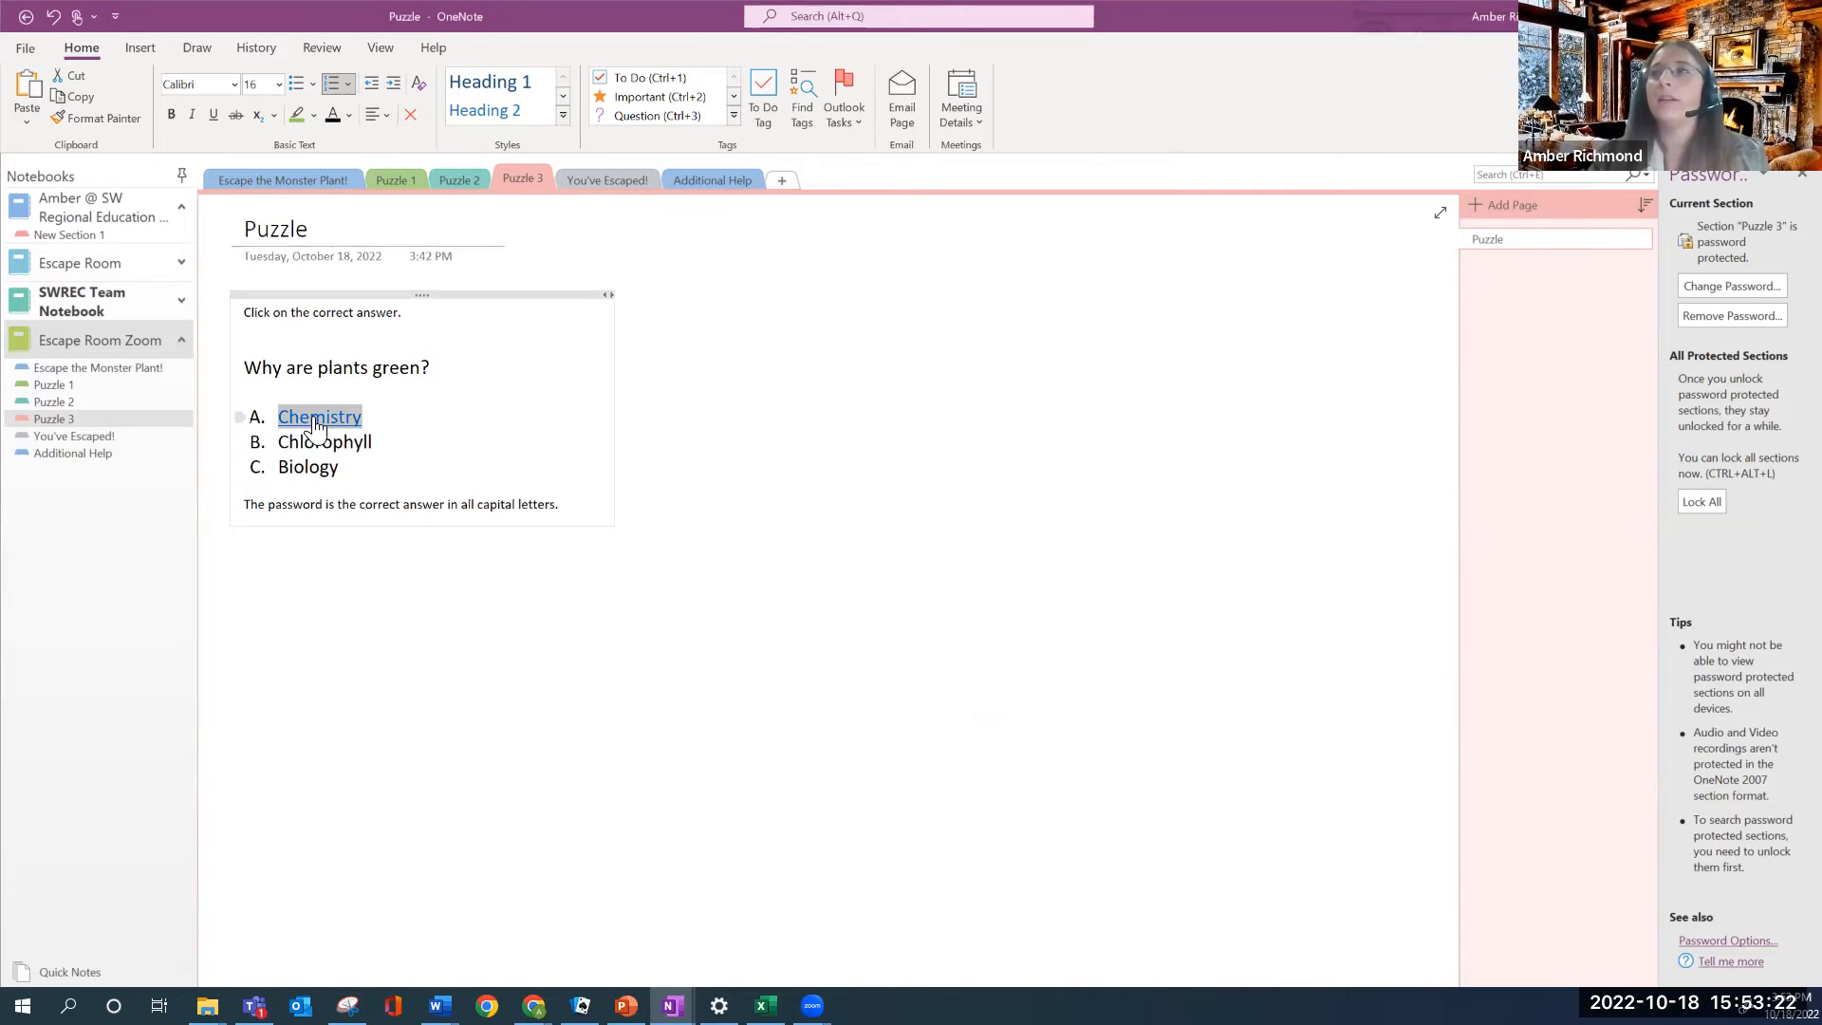
{"action": "left_click", "coordinate": [706, 178]}
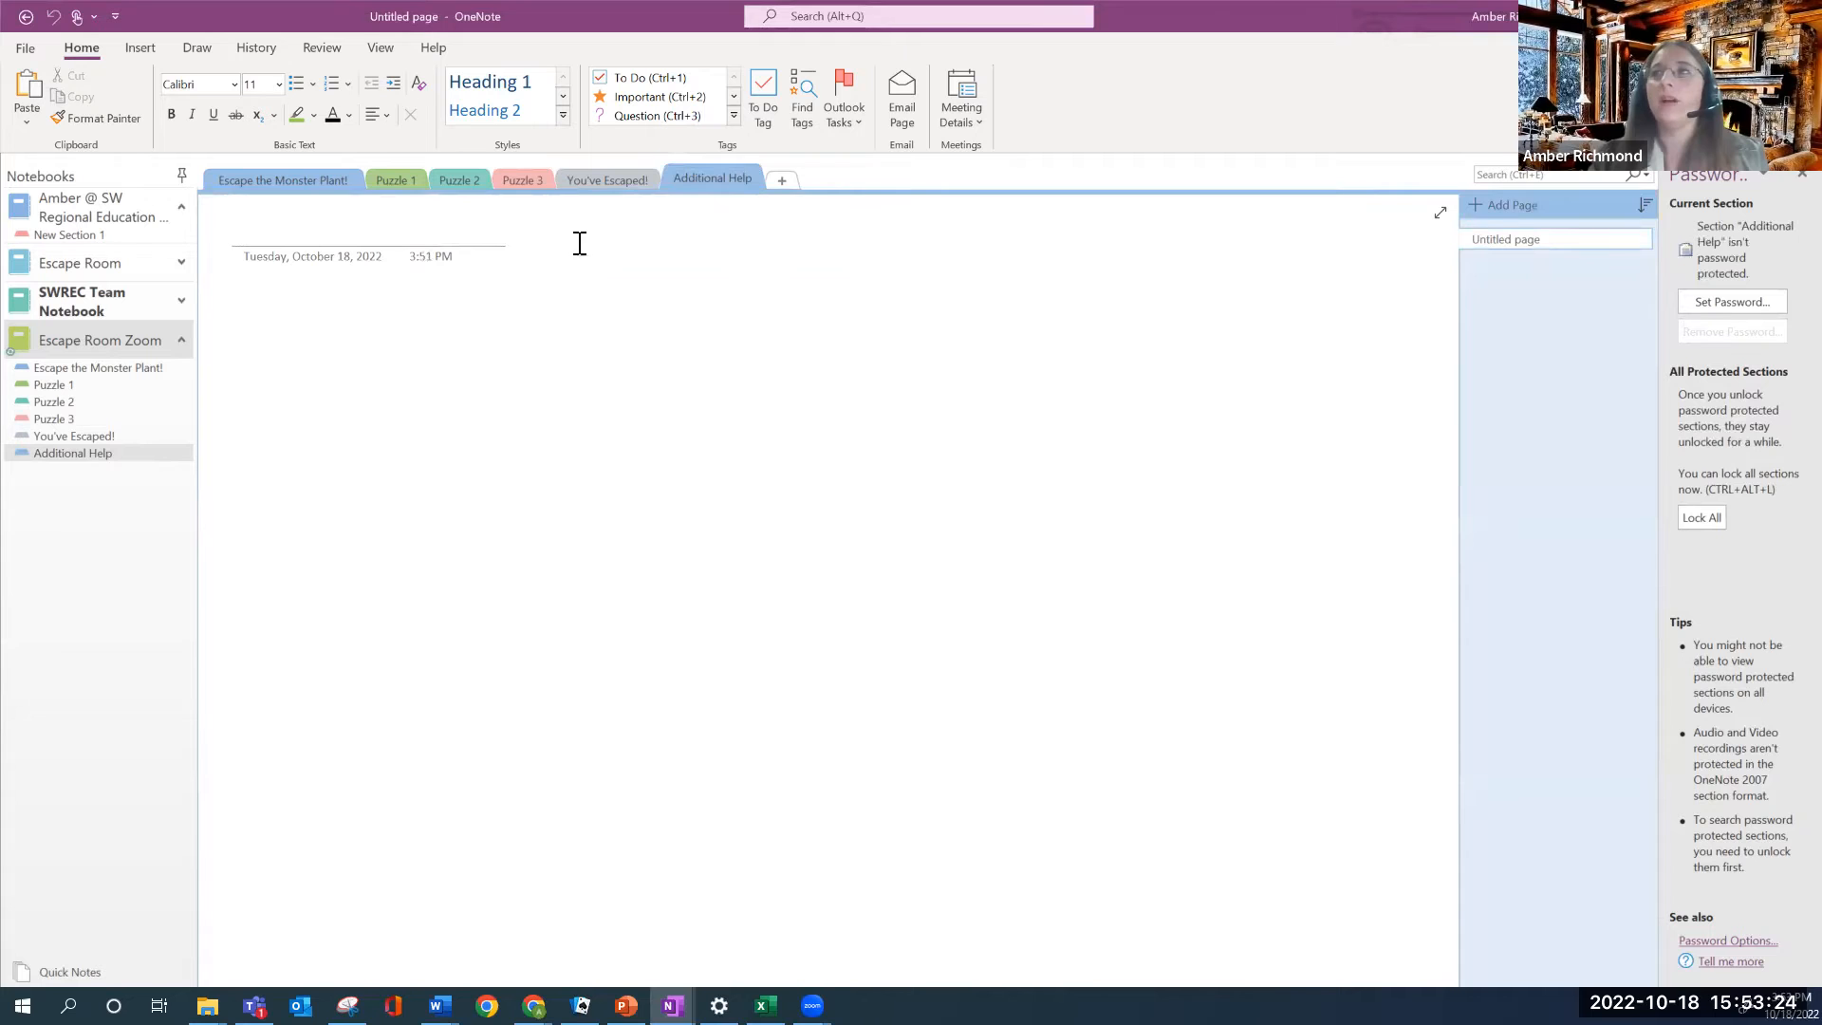
{"action": "left_click", "coordinate": [527, 181]}
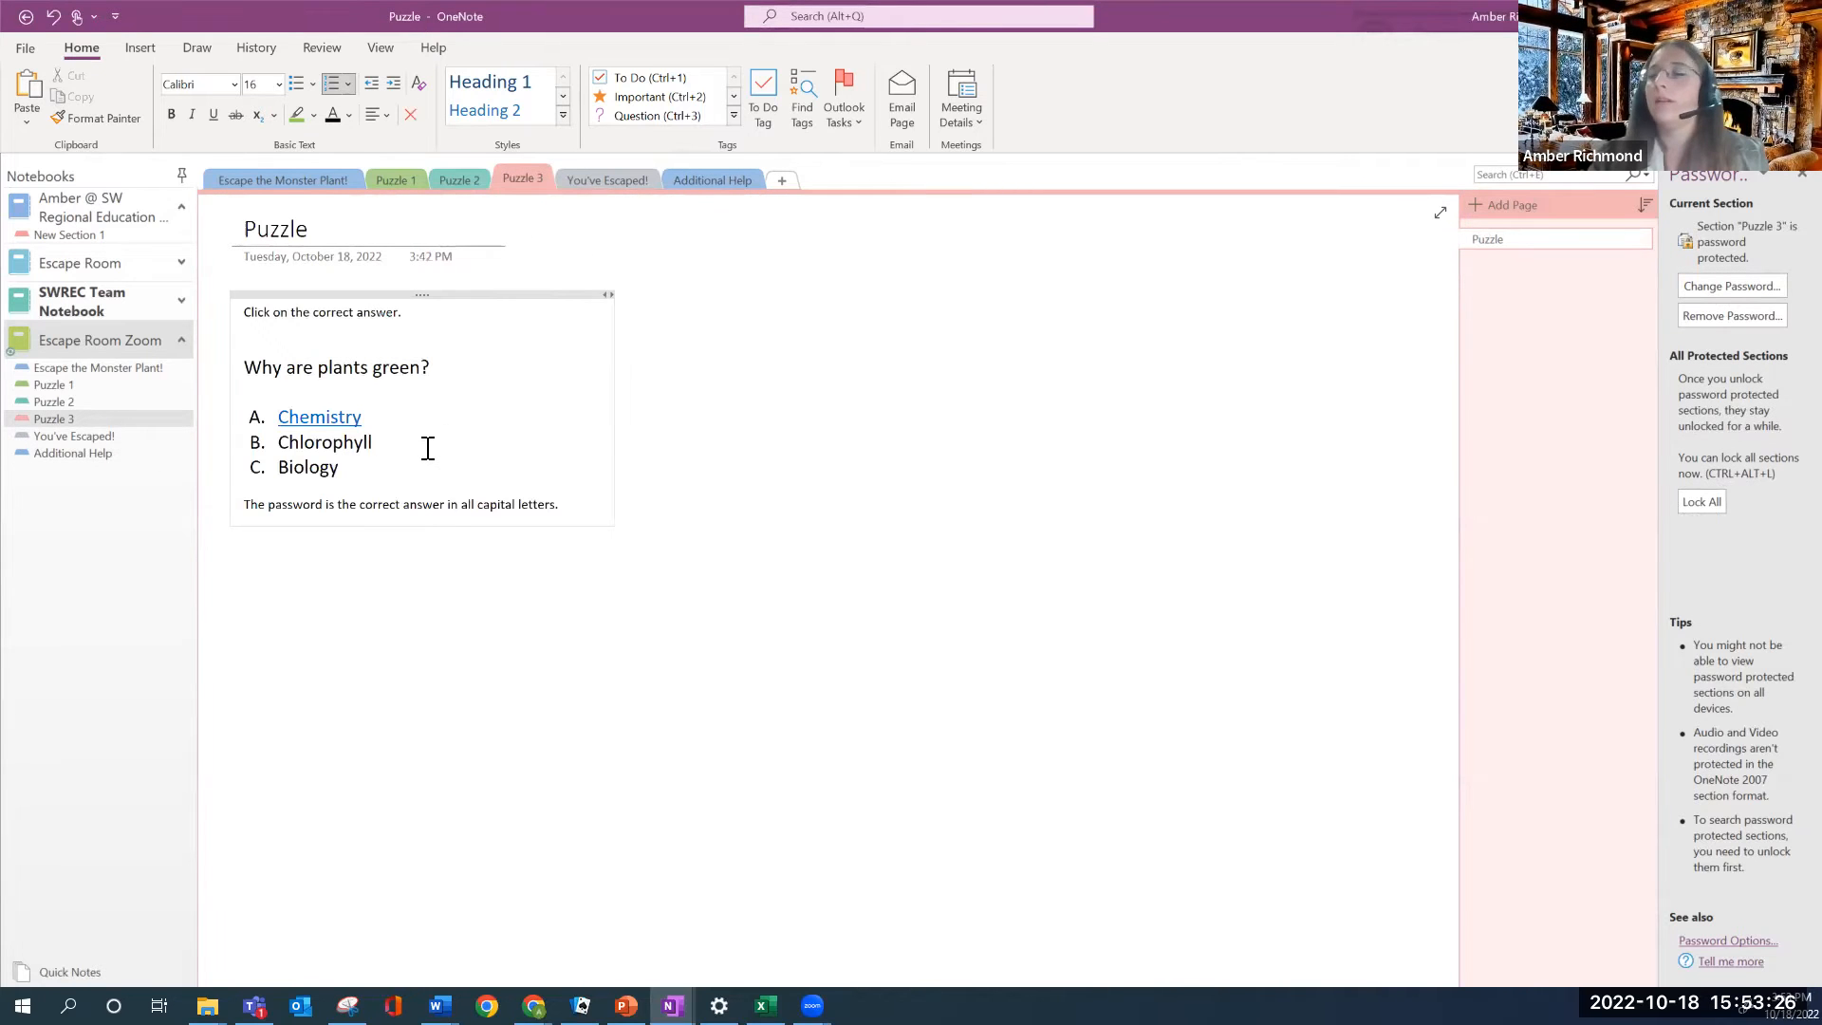
Link the answer Biology to the Additional Help section
{"action": "left_click_drag", "start_coordinate": [354, 472], "coordinate": [275, 472]}
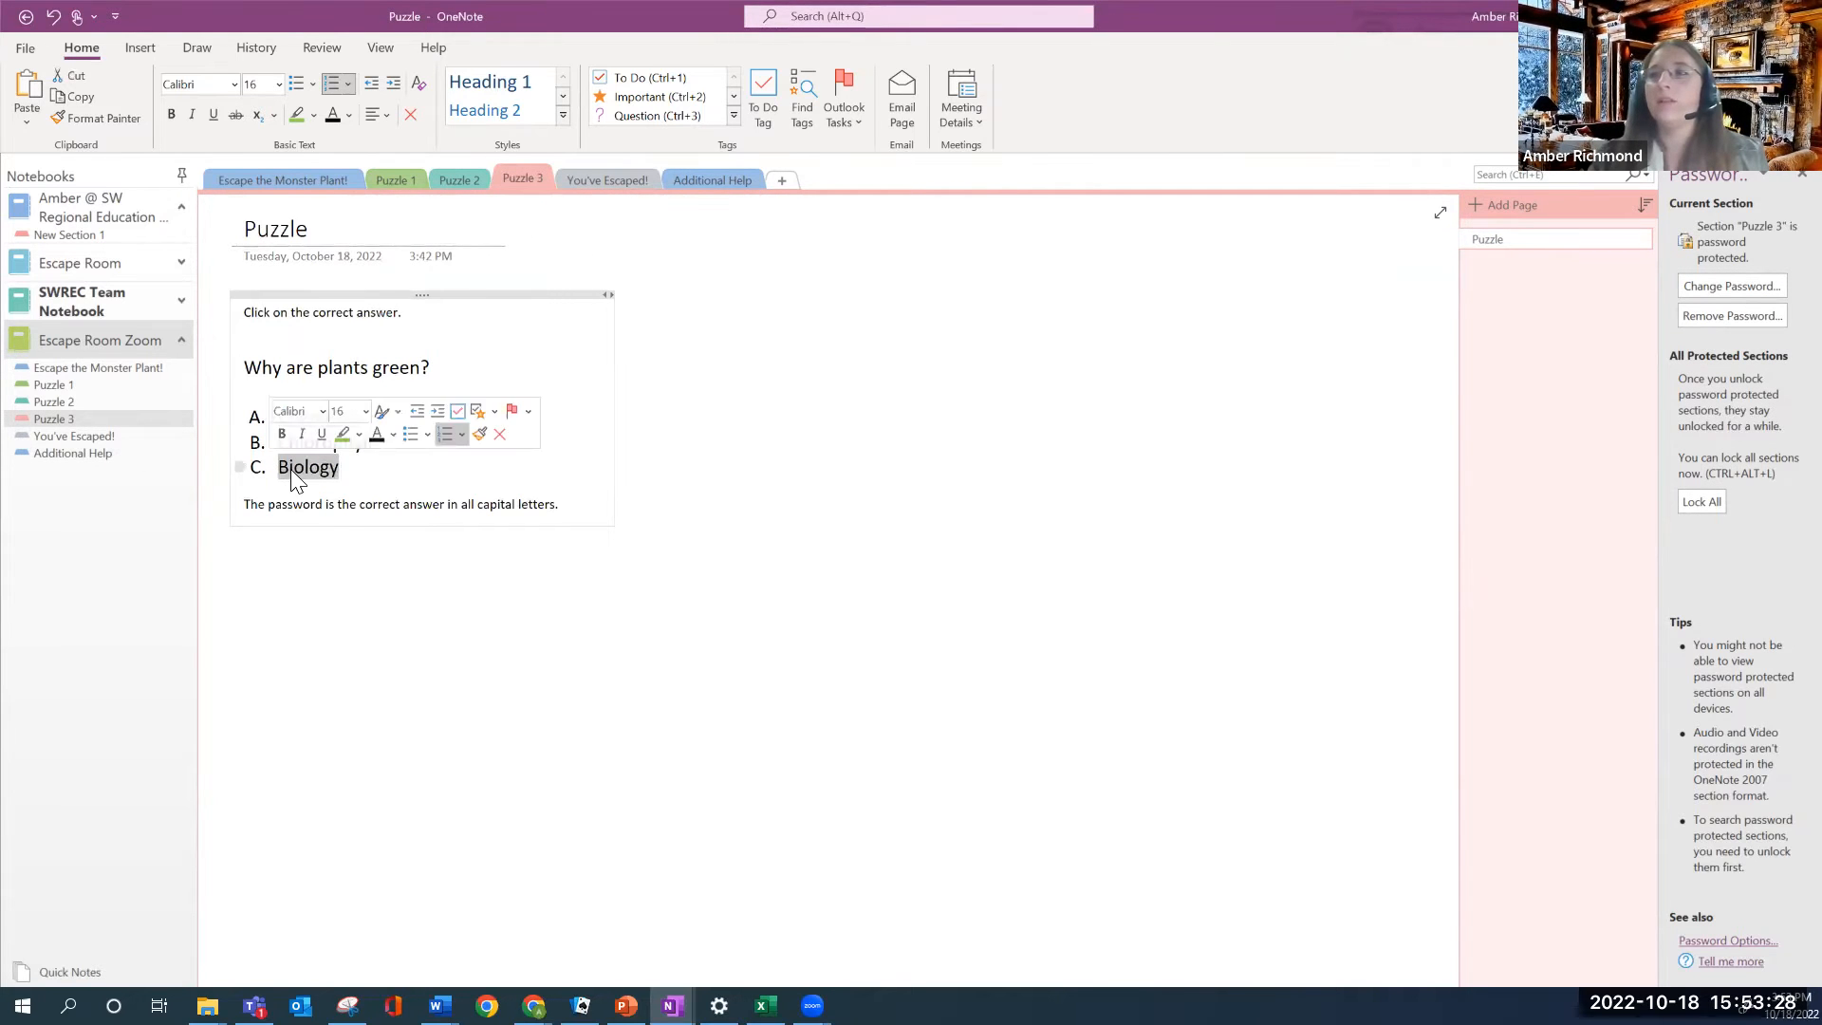
{"action": "right_click", "coordinate": [294, 480]}
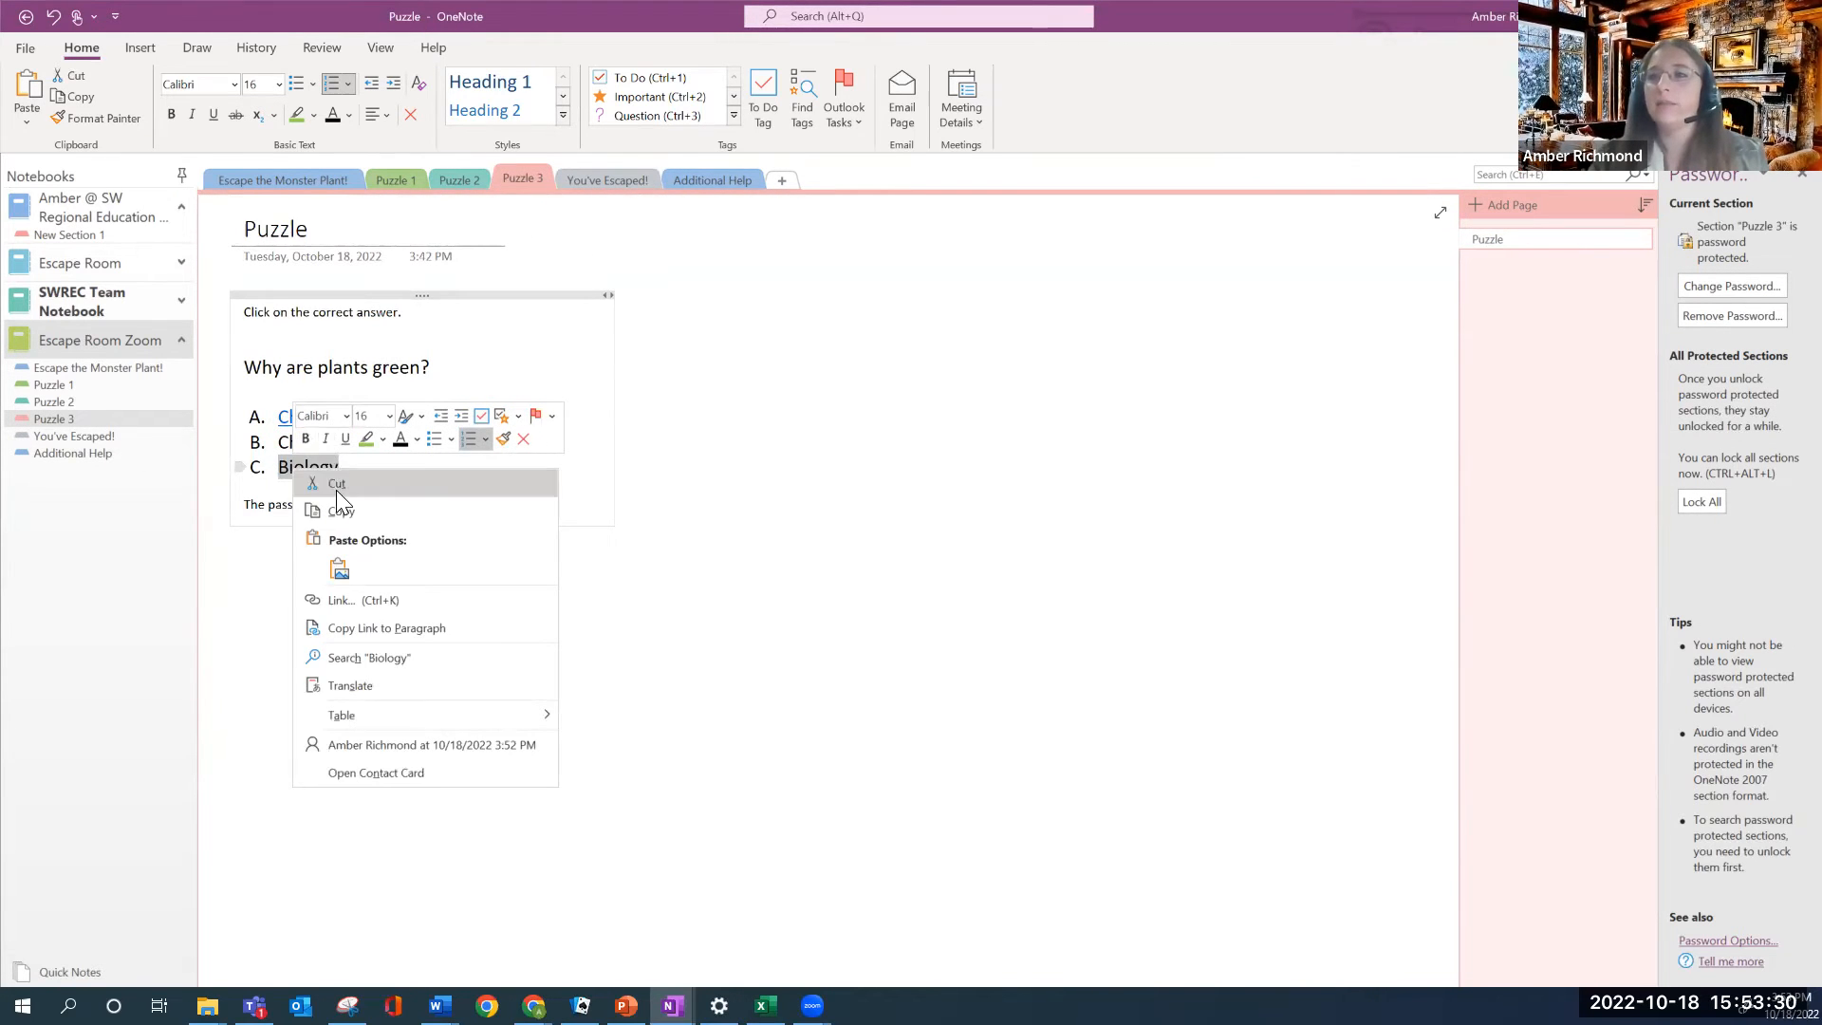
{"action": "left_click", "coordinate": [368, 600]}
{"action": "scroll", "coordinate": [835, 605], "scroll_direction": "down", "scroll_amount": 2}
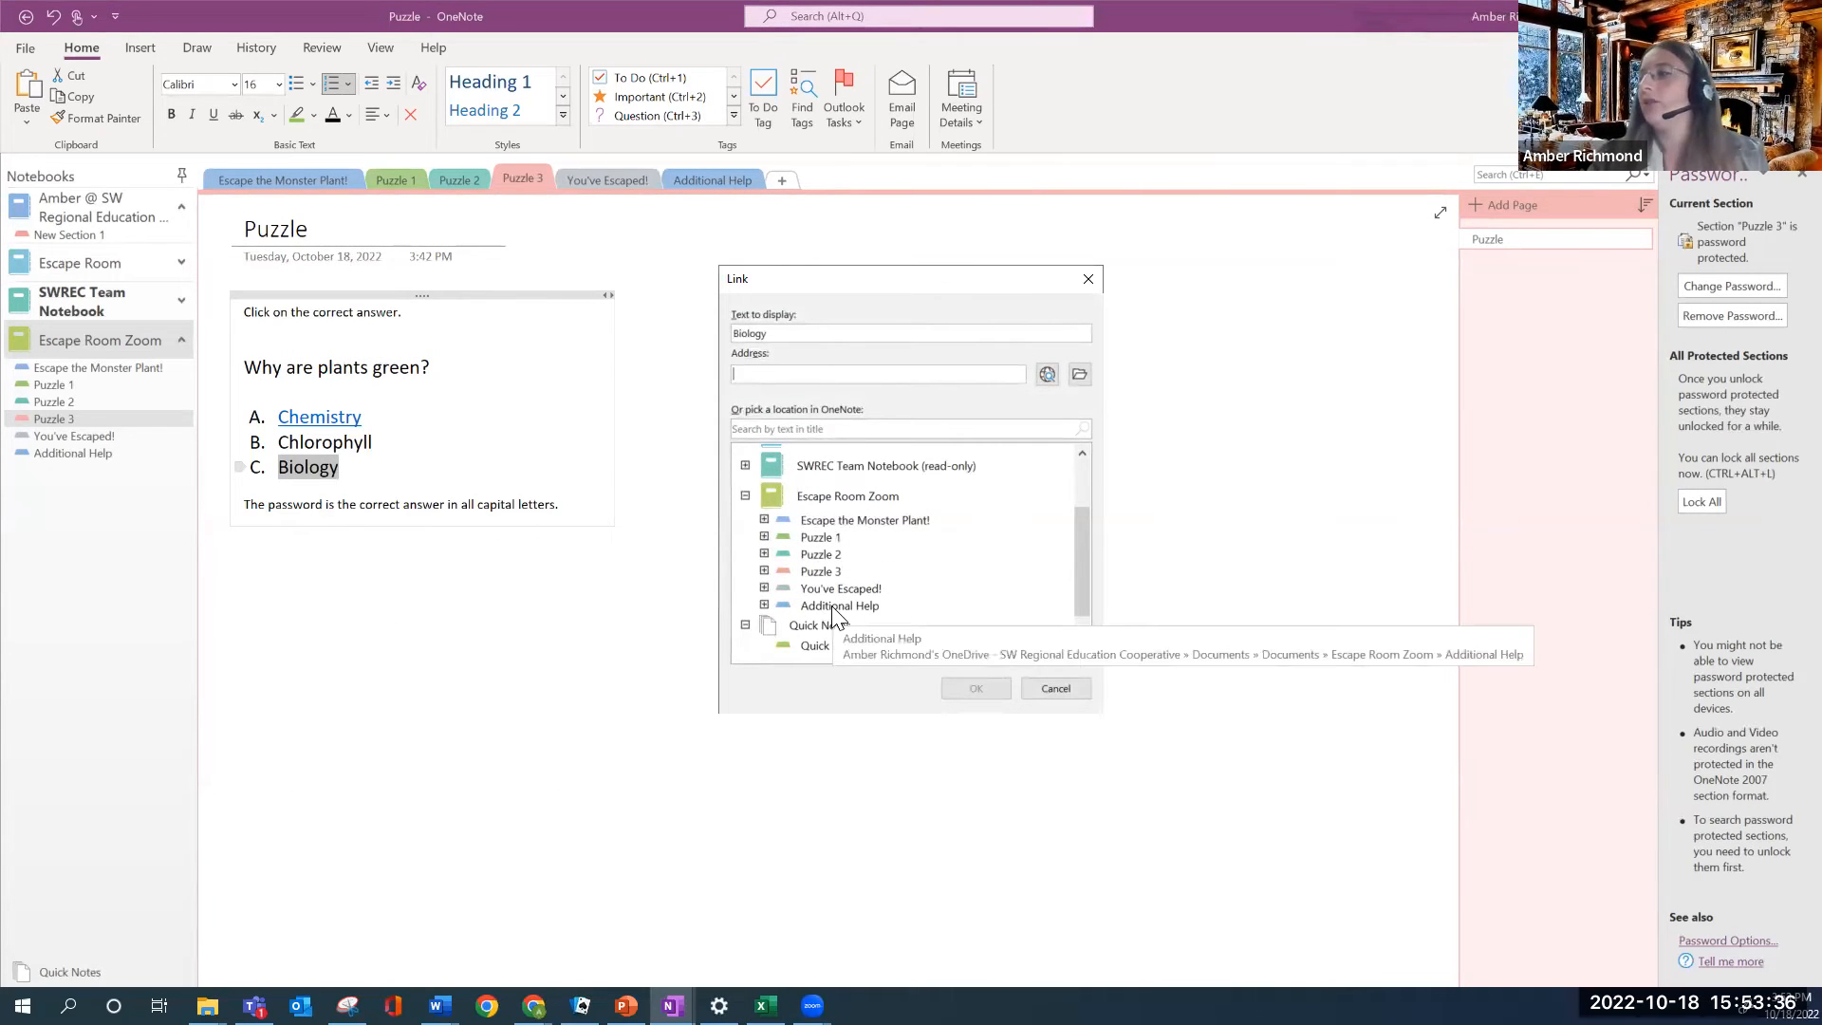
{"action": "left_click", "coordinate": [833, 612]}
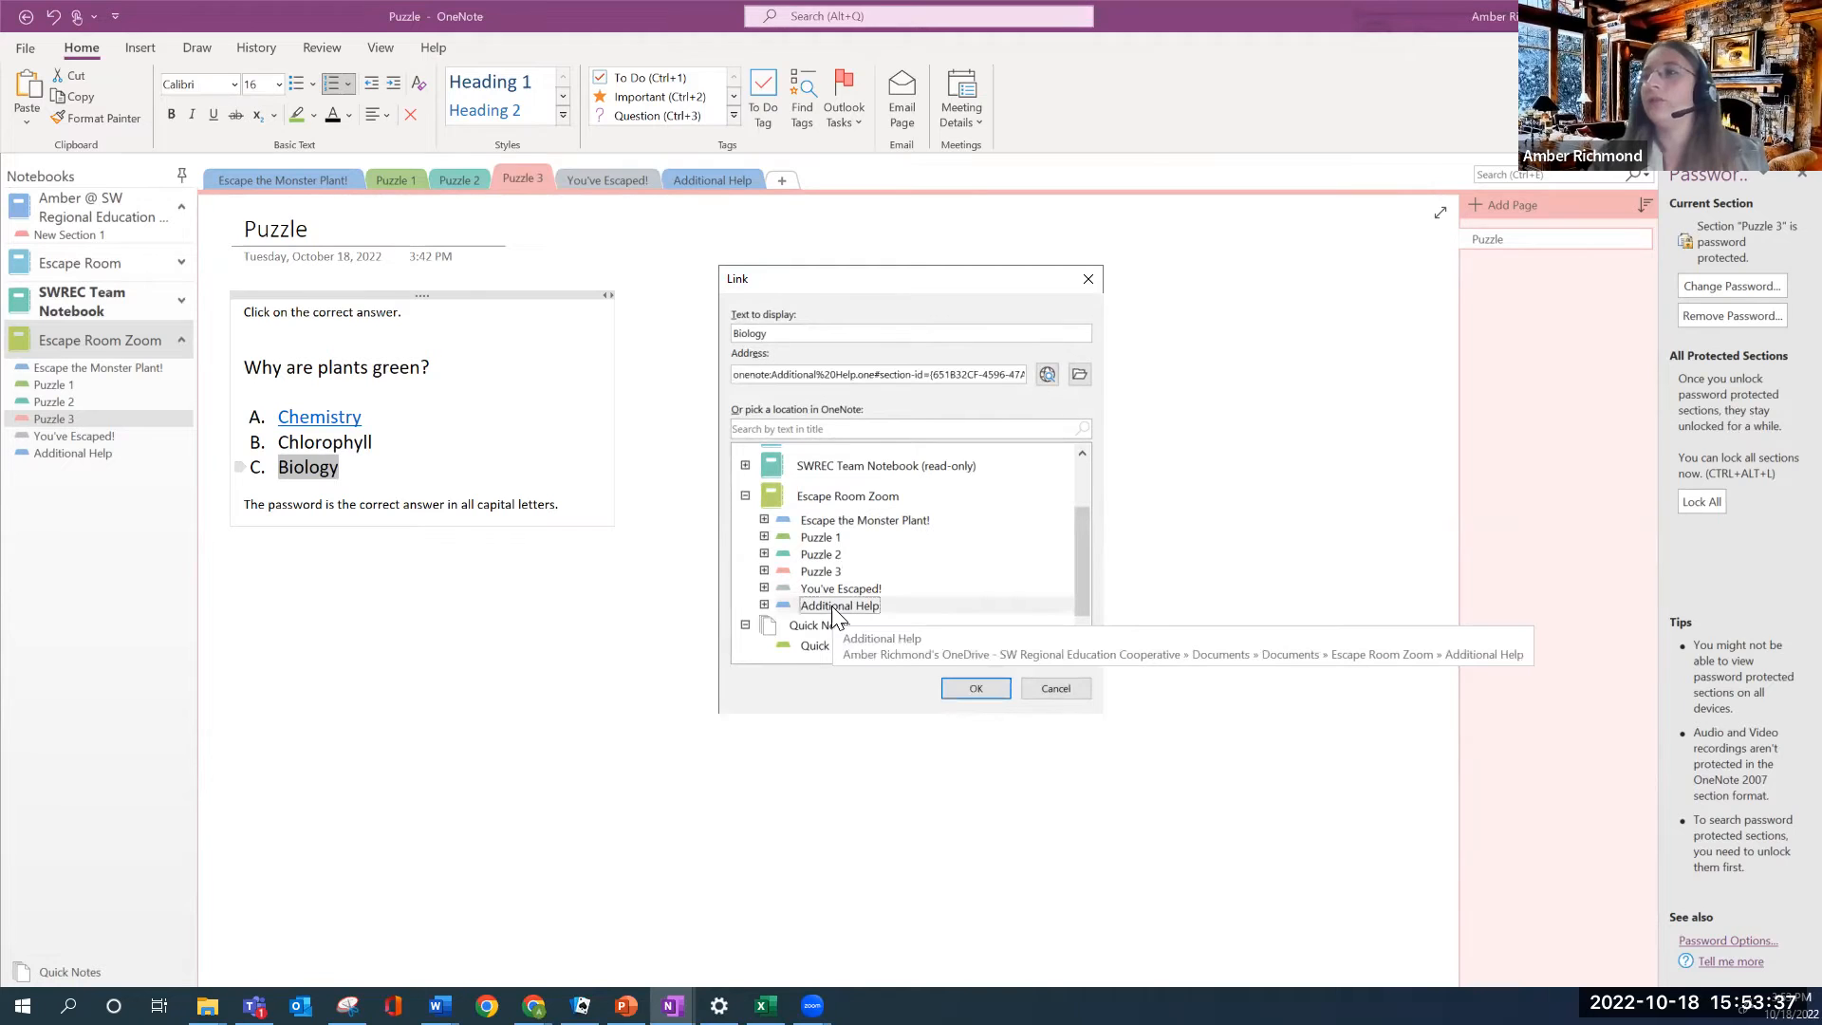
{"action": "left_click", "coordinate": [958, 685]}
{"action": "left_click", "coordinate": [388, 469]}
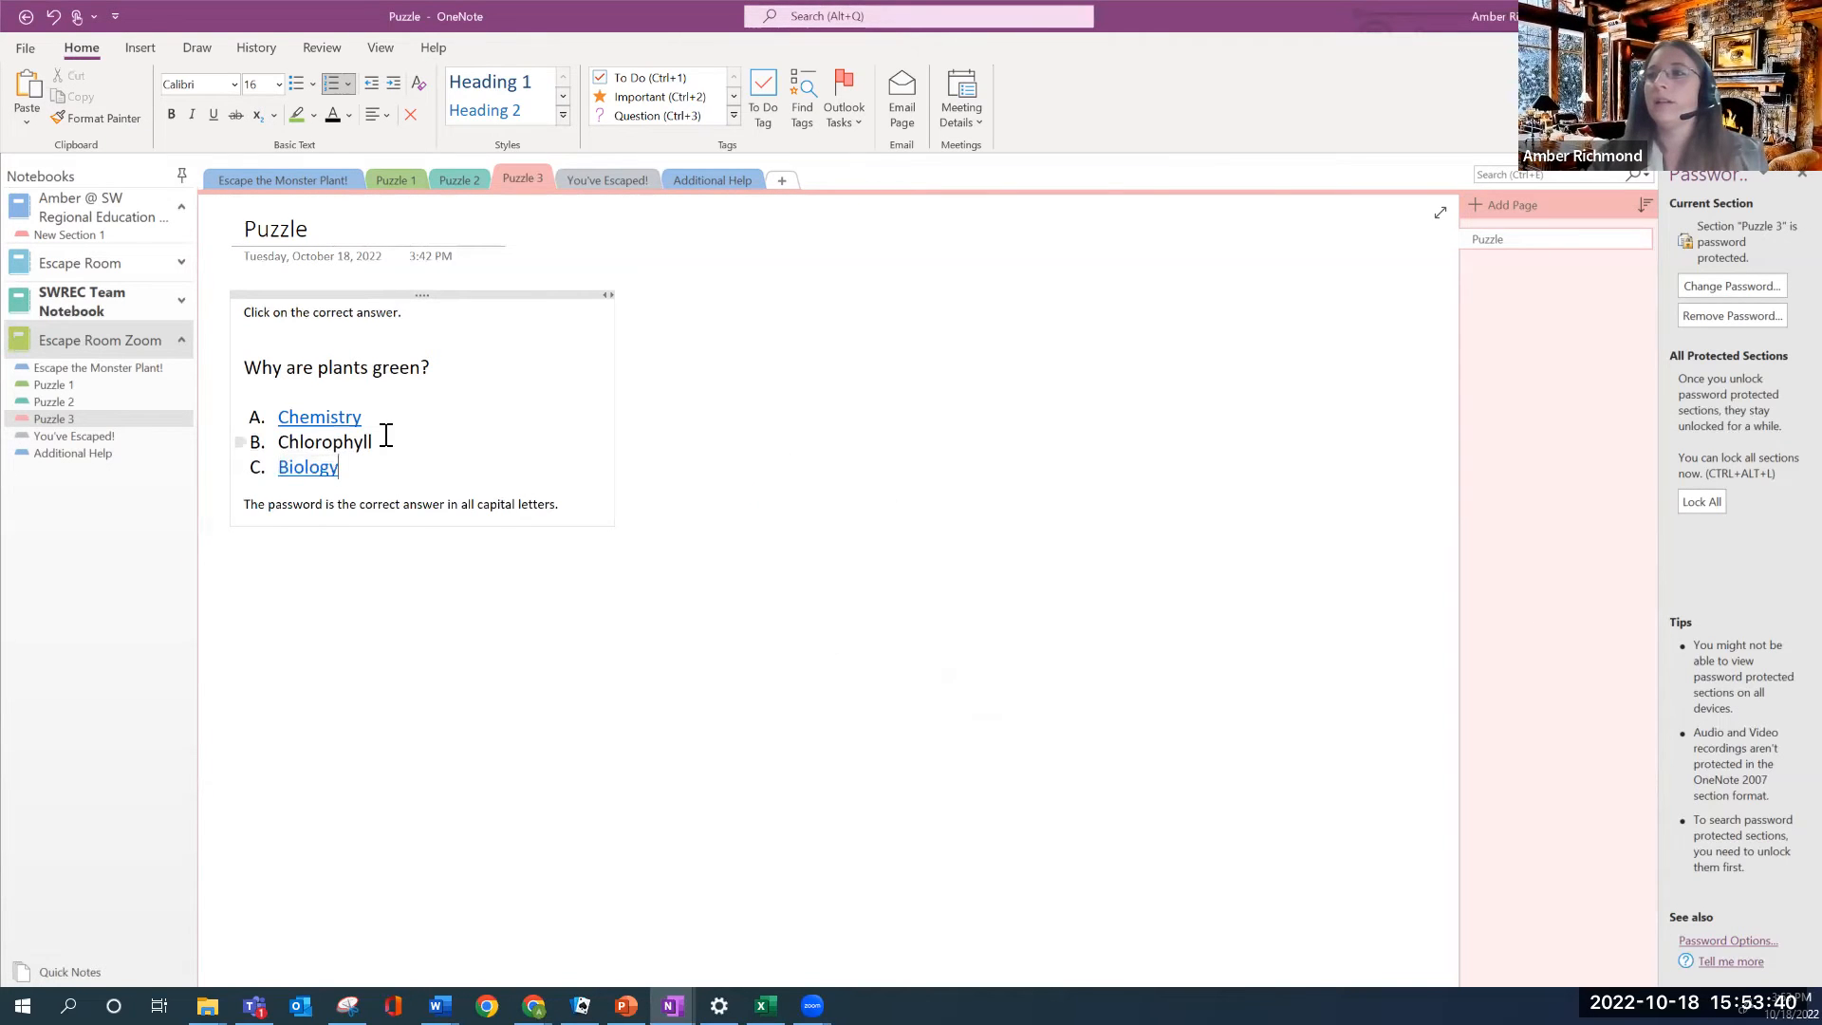
Link the answer Chlorophyll to the You've Escaped! section
{"action": "left_click_drag", "start_coordinate": [386, 436], "coordinate": [277, 436]}
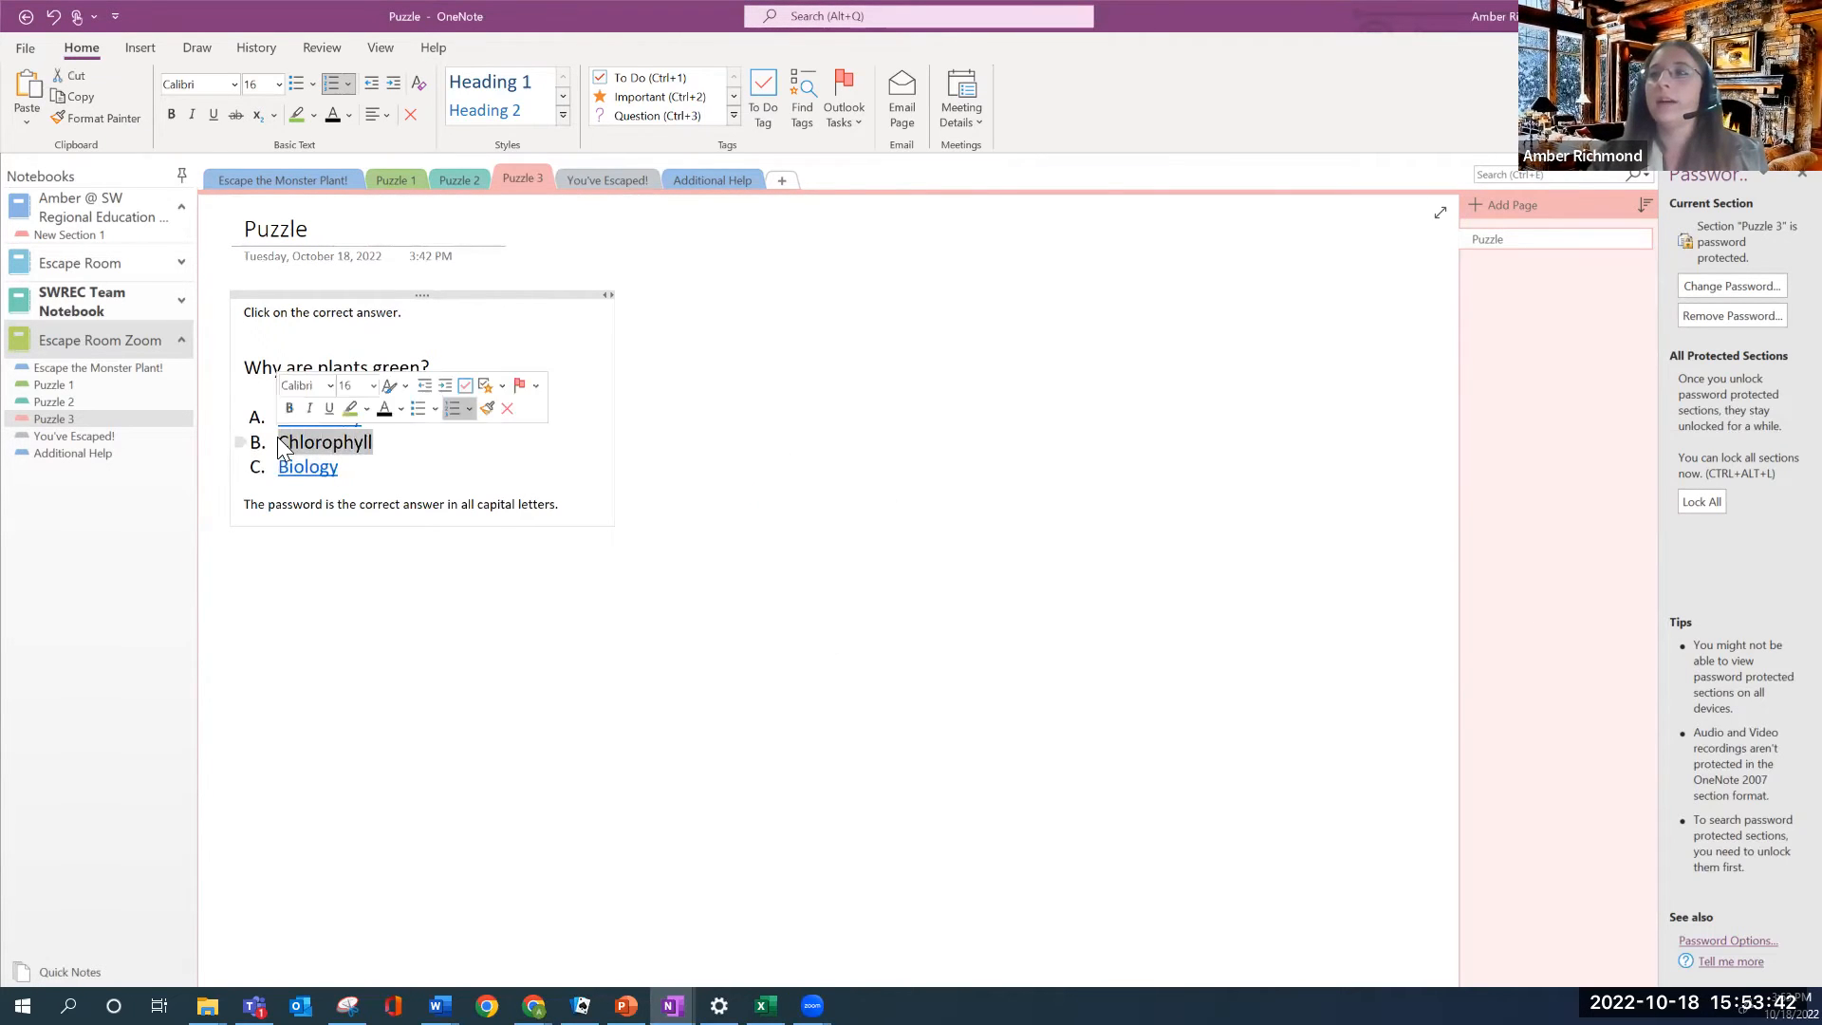
{"action": "right_click", "coordinate": [285, 440]}
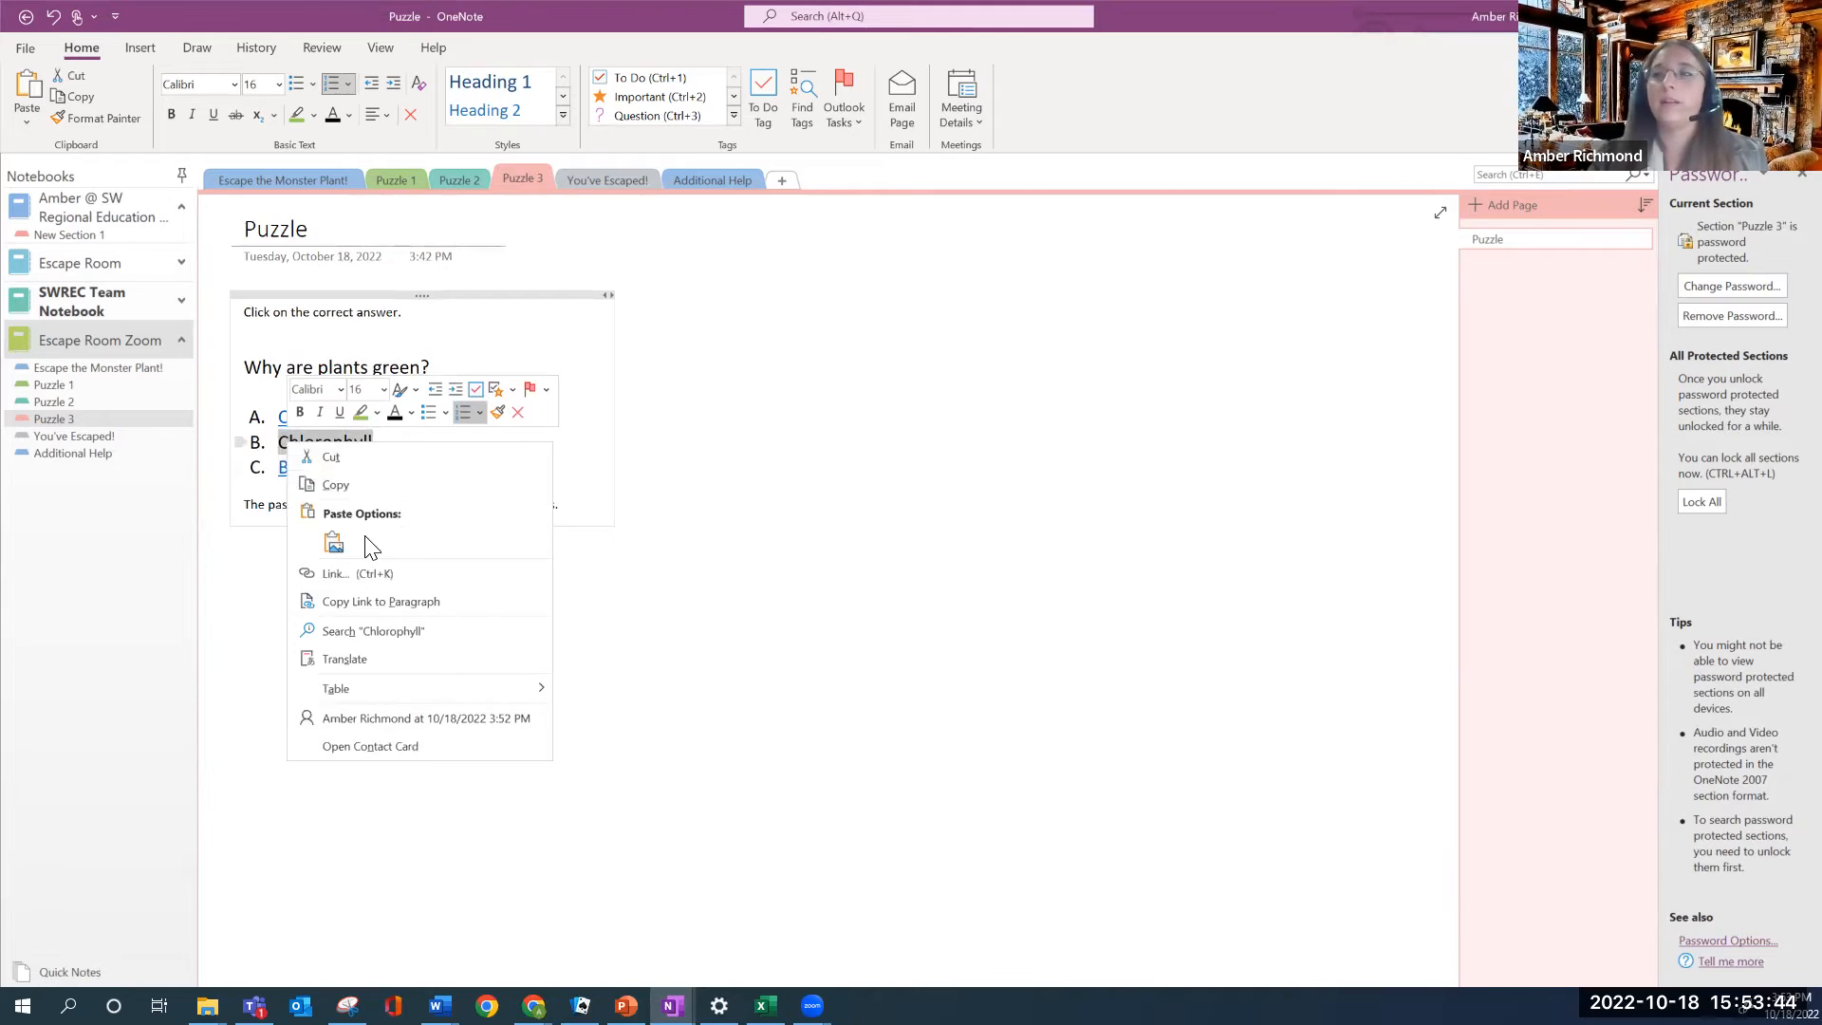
{"action": "left_click", "coordinate": [364, 579]}
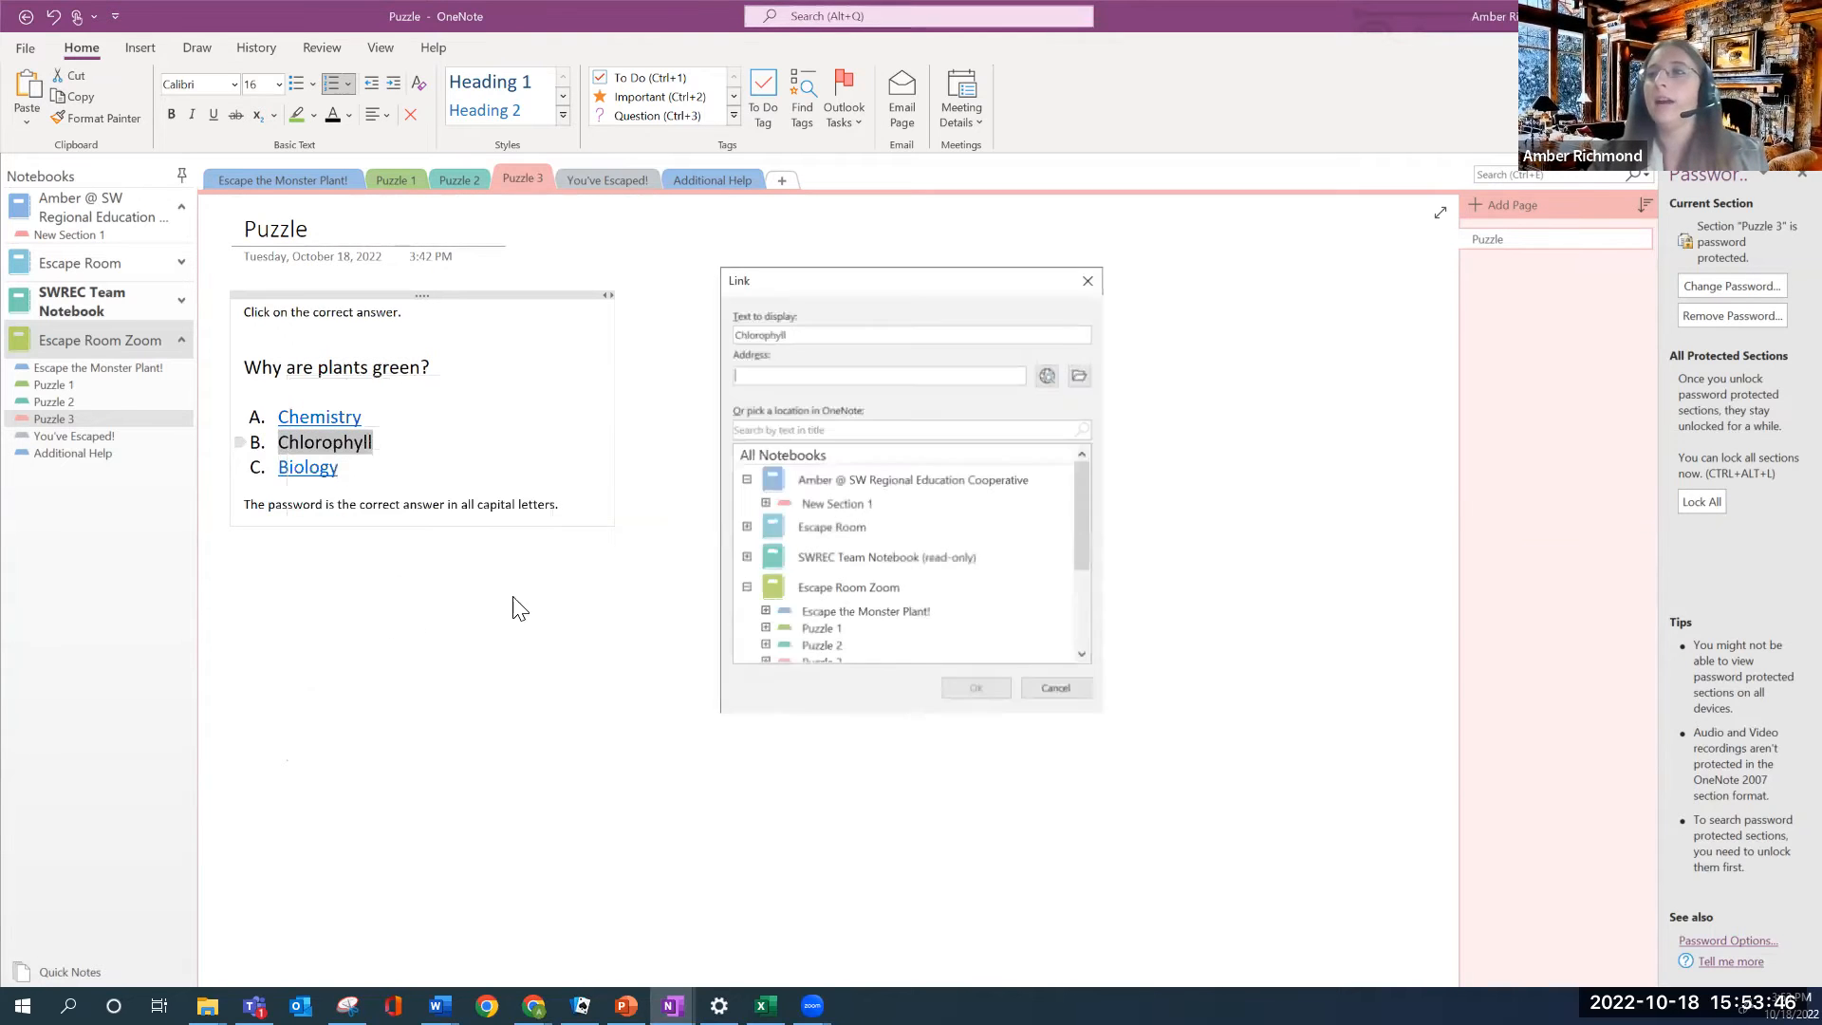
{"action": "scroll", "coordinate": [812, 598], "scroll_direction": "down", "scroll_amount": 3}
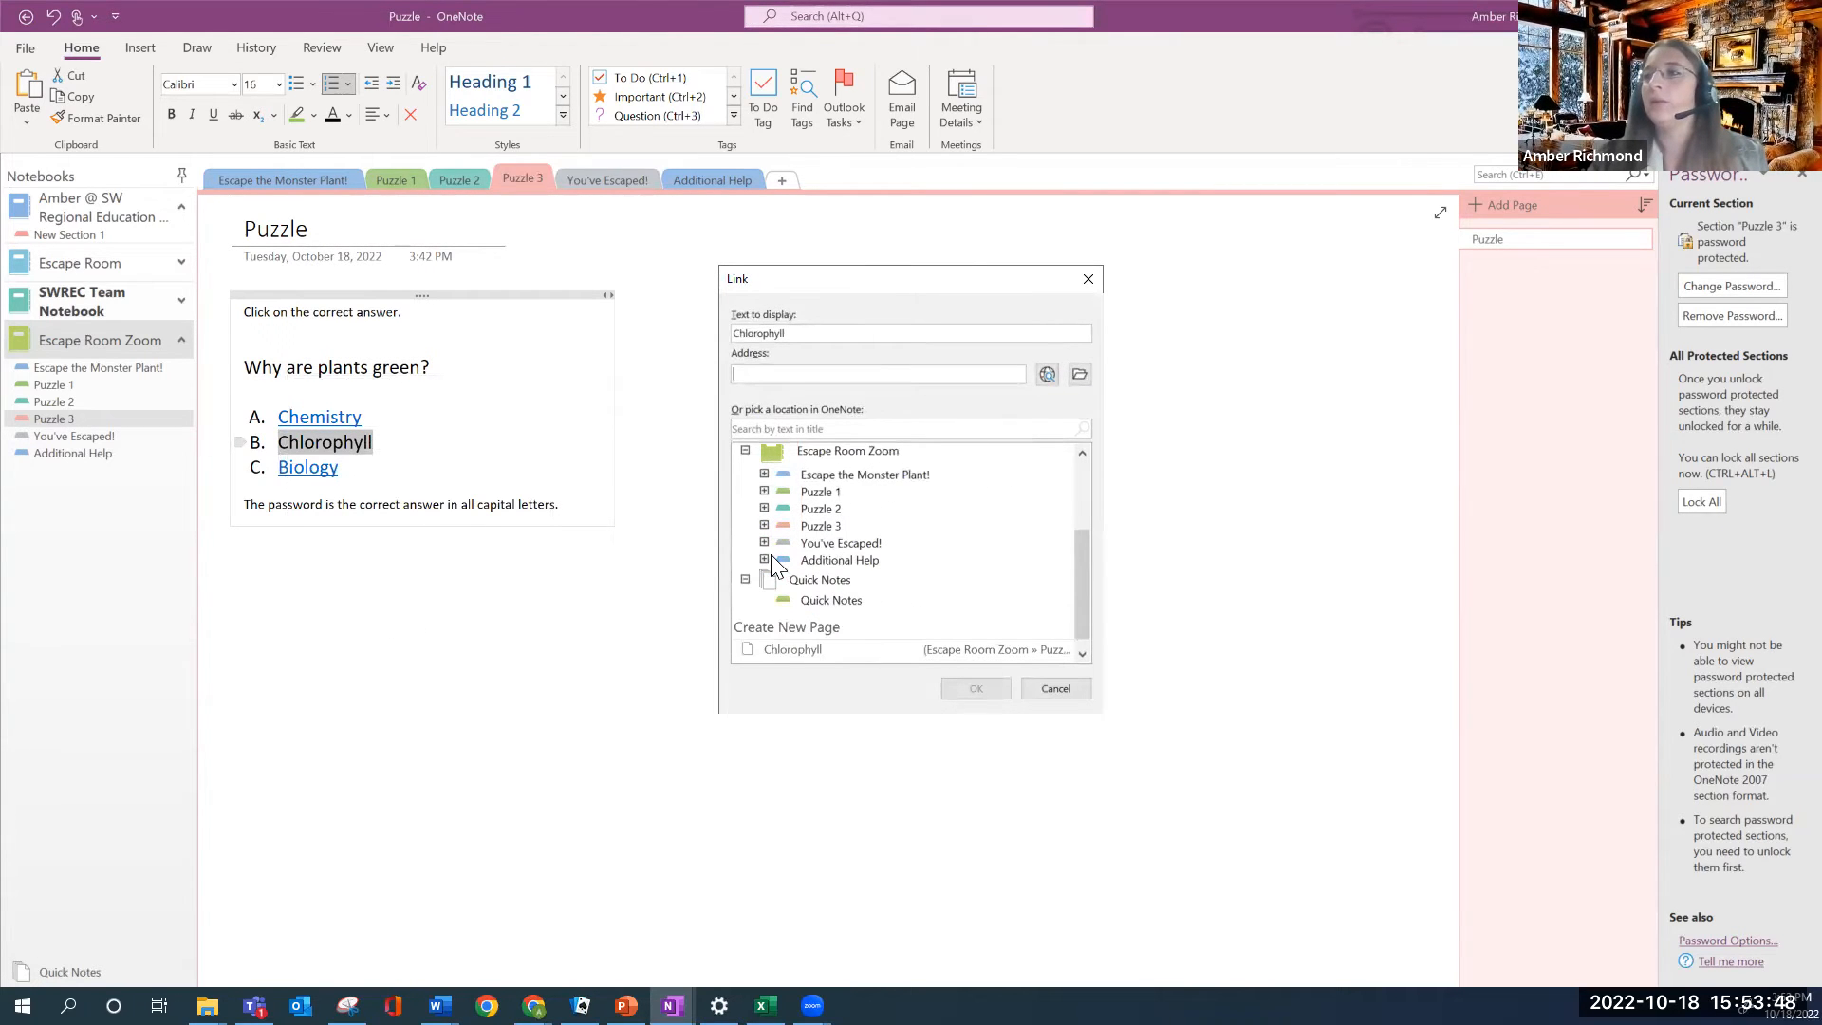
{"action": "left_click", "coordinate": [807, 543]}
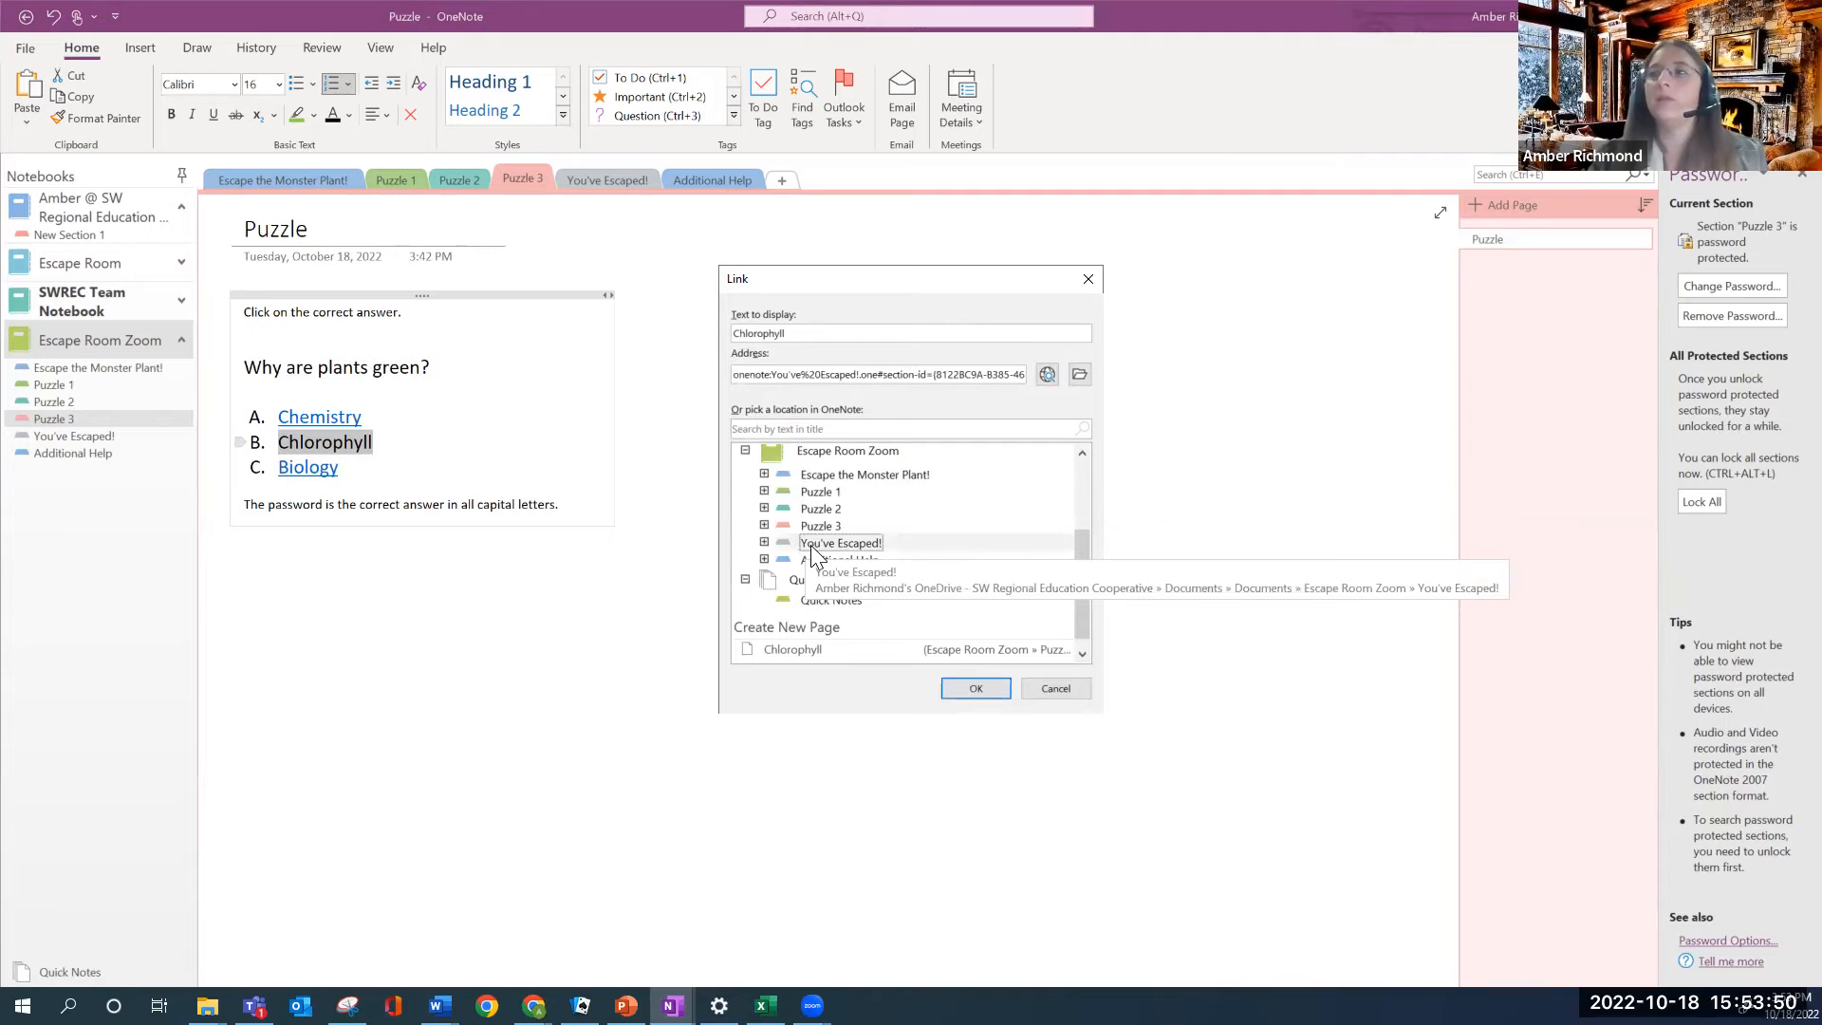
{"action": "left_click", "coordinate": [976, 687]}
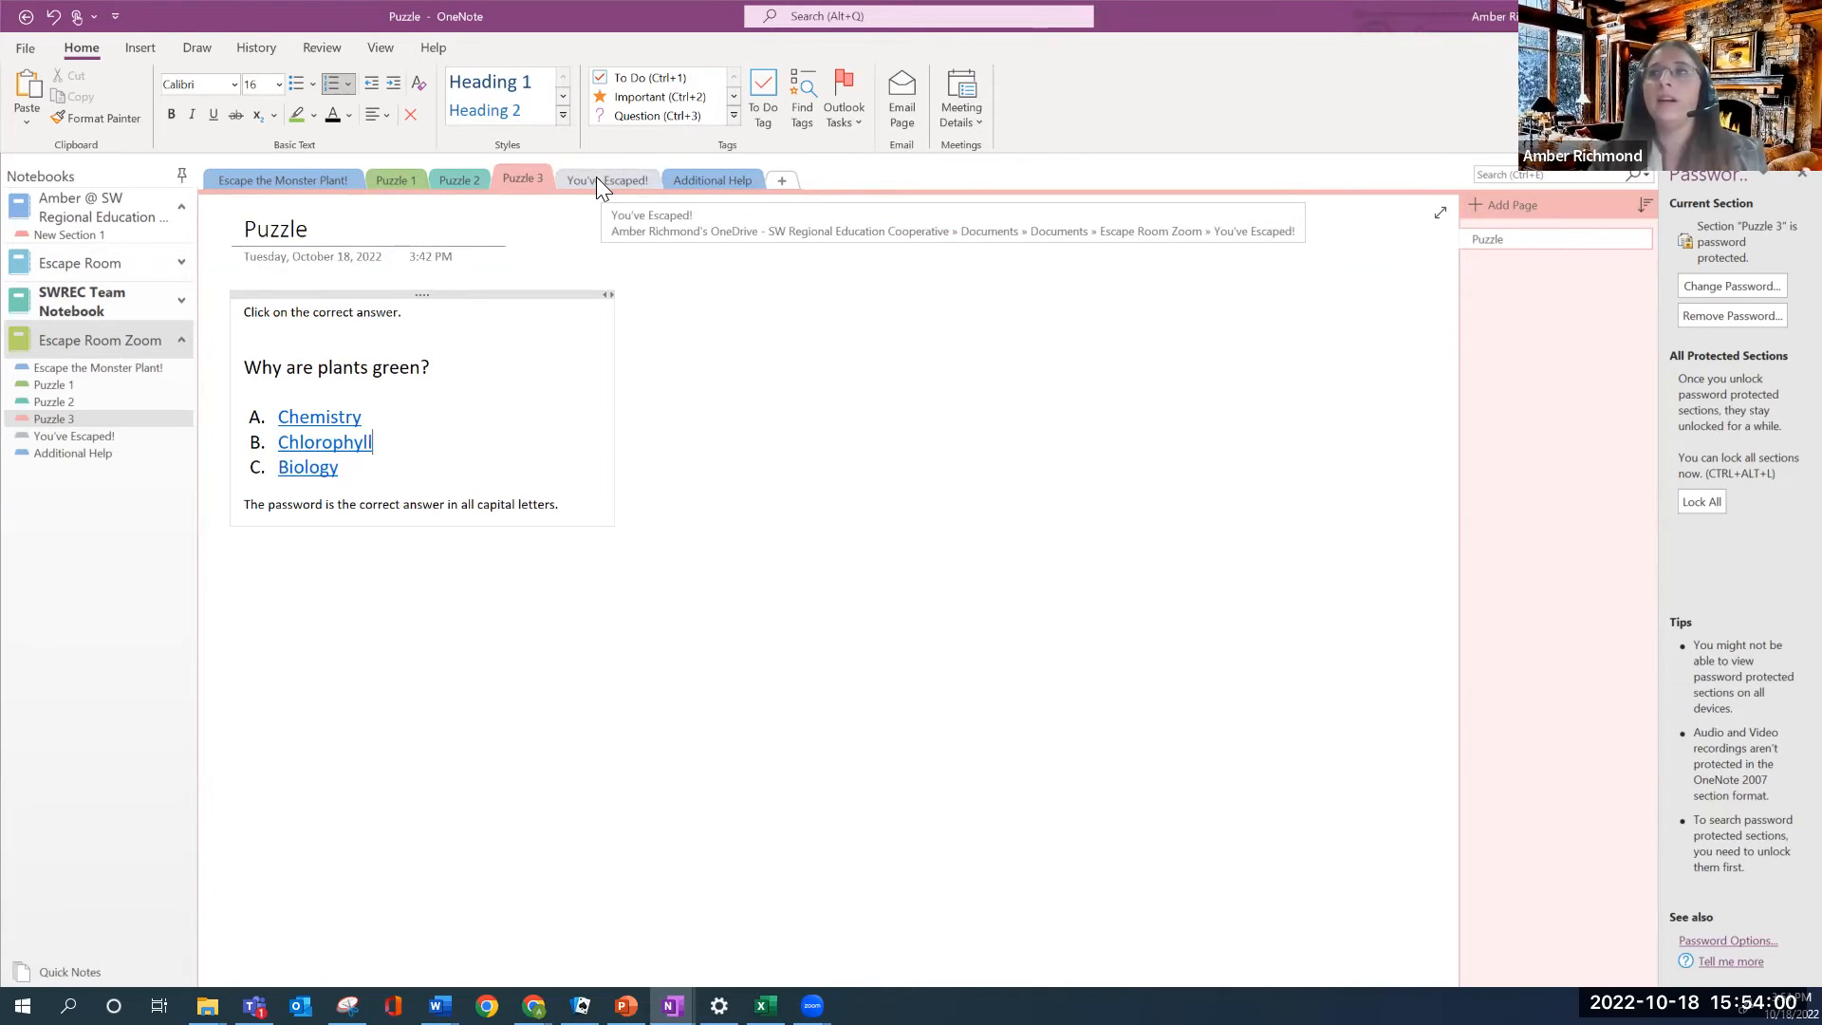
Protect the You've Escaped! section with a password, entered and confirmed in the Password Protection dialog
{"action": "right_click", "coordinate": [622, 181]}
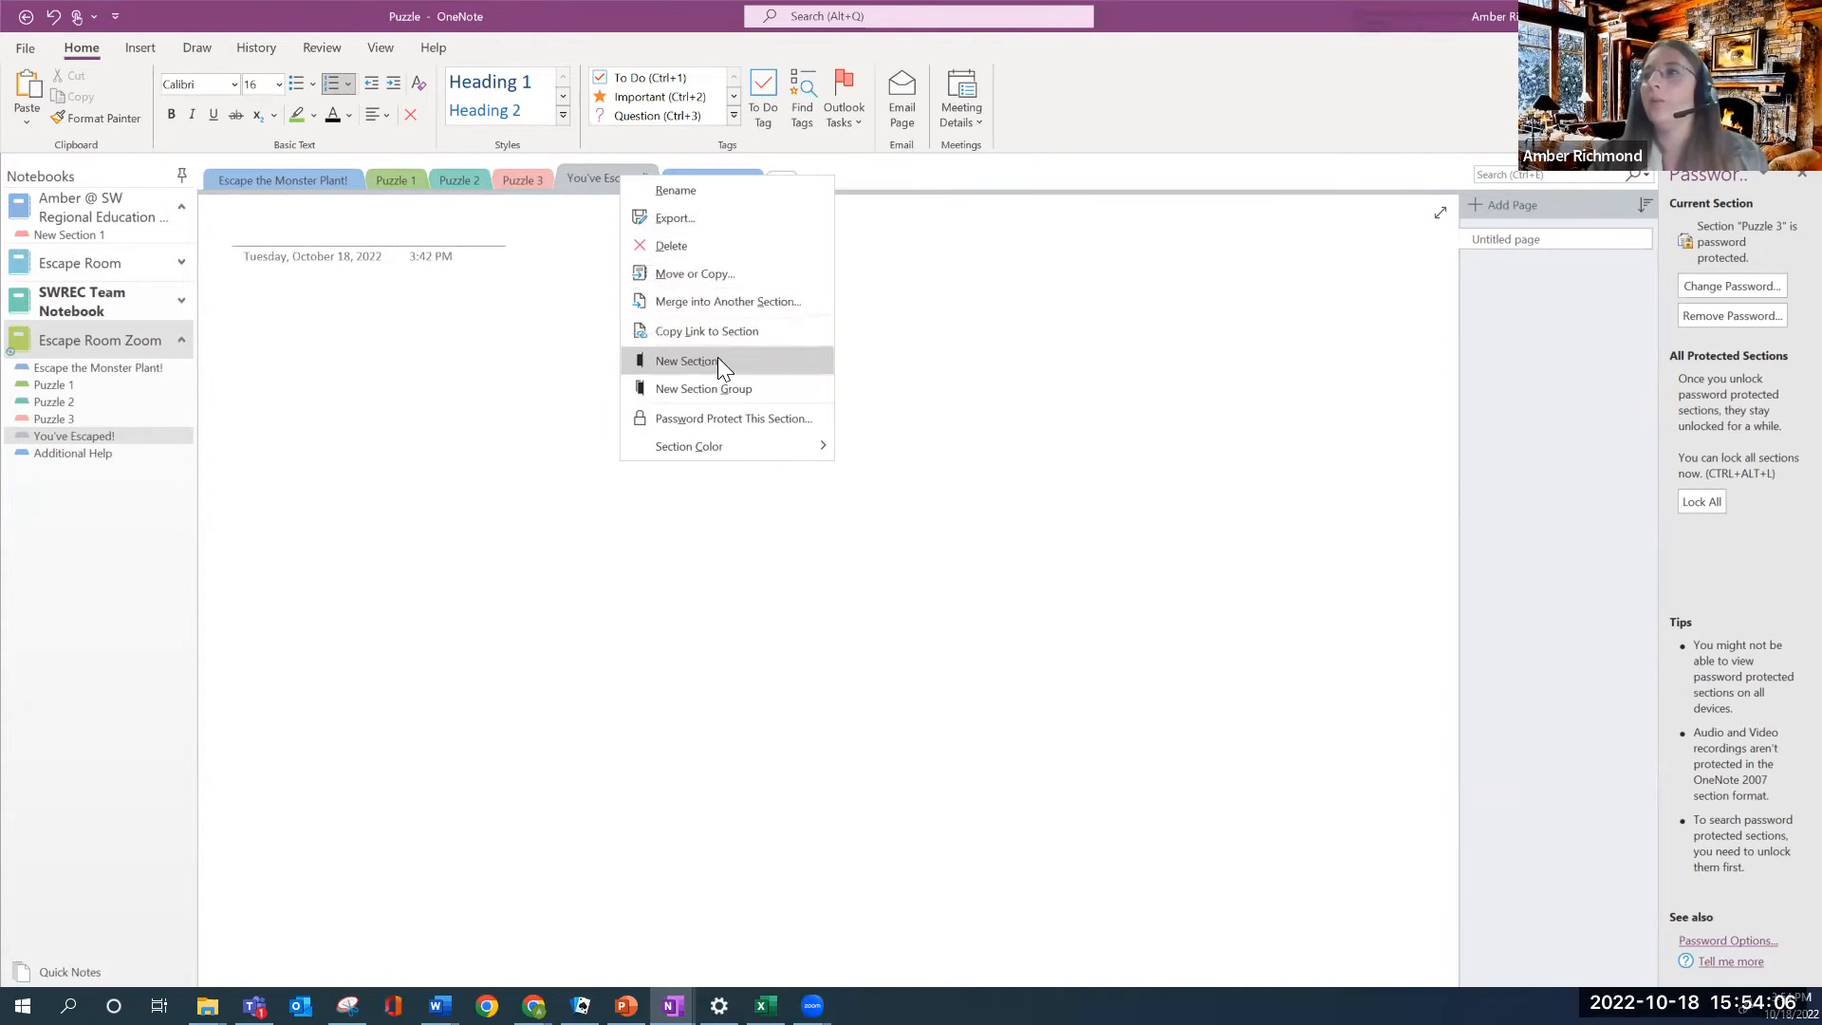
{"action": "left_click", "coordinate": [733, 420]}
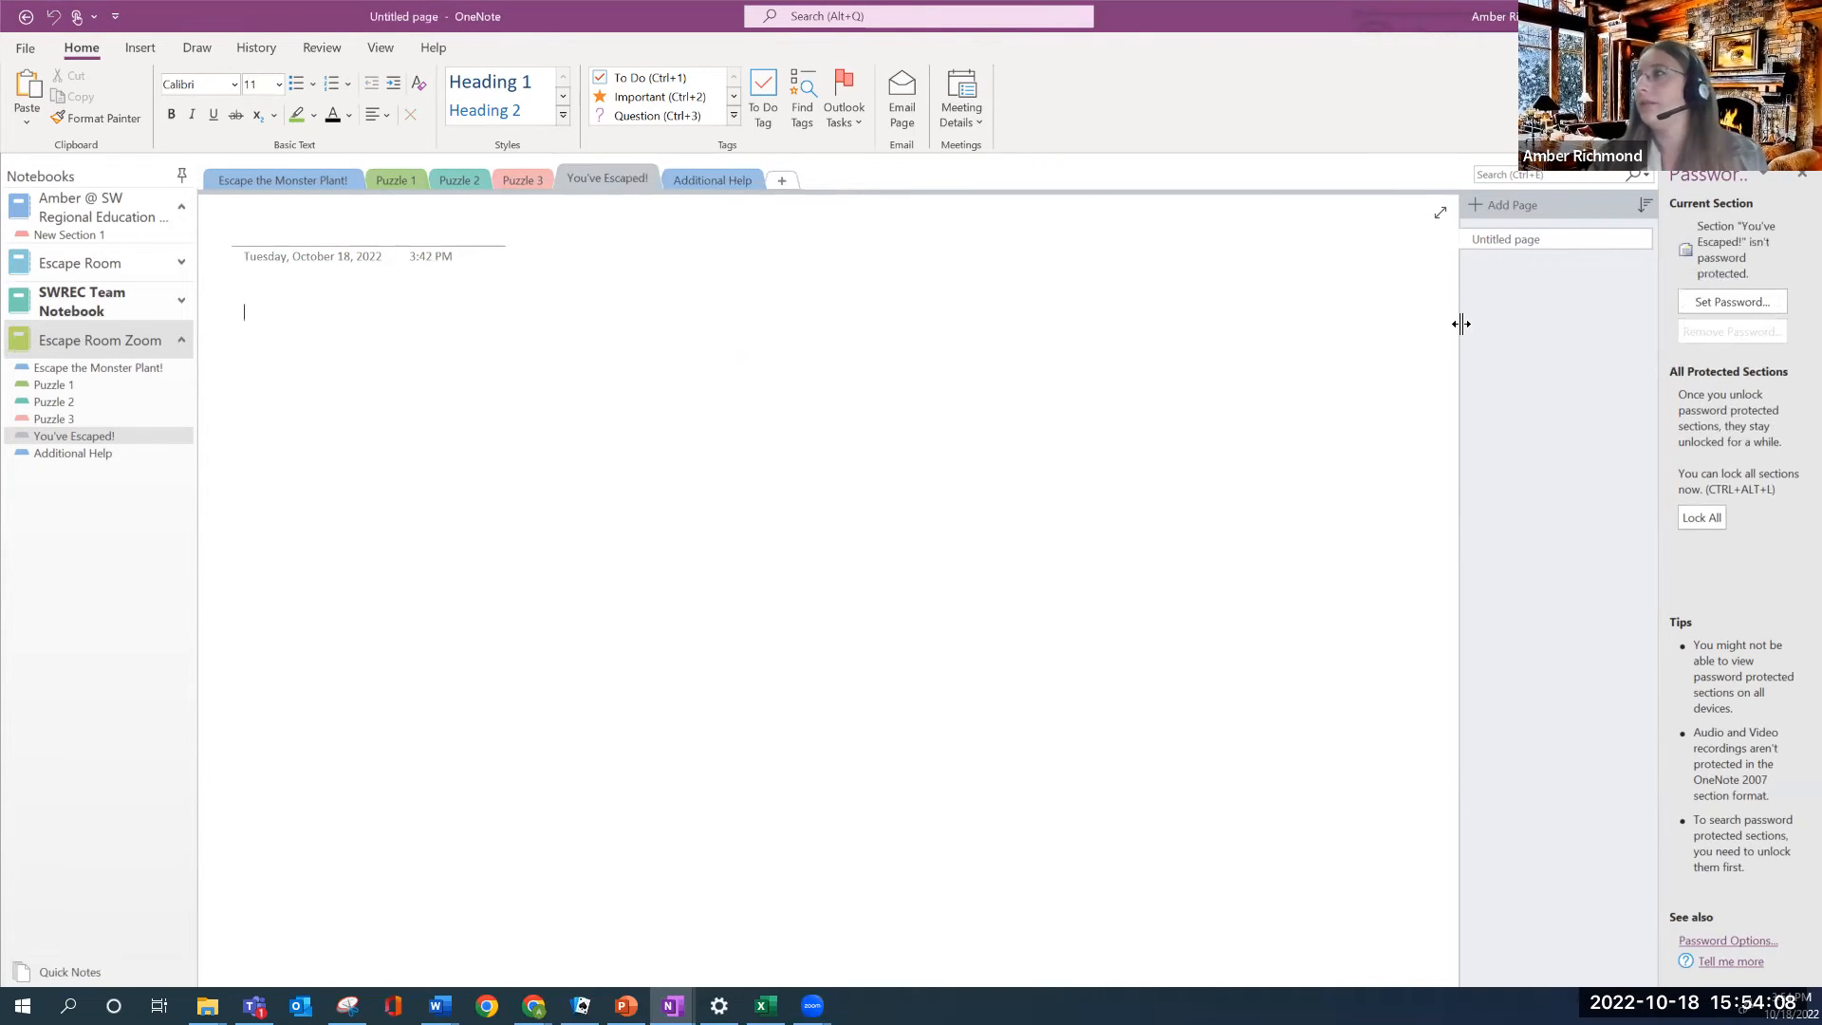
{"action": "left_click", "coordinate": [1732, 301]}
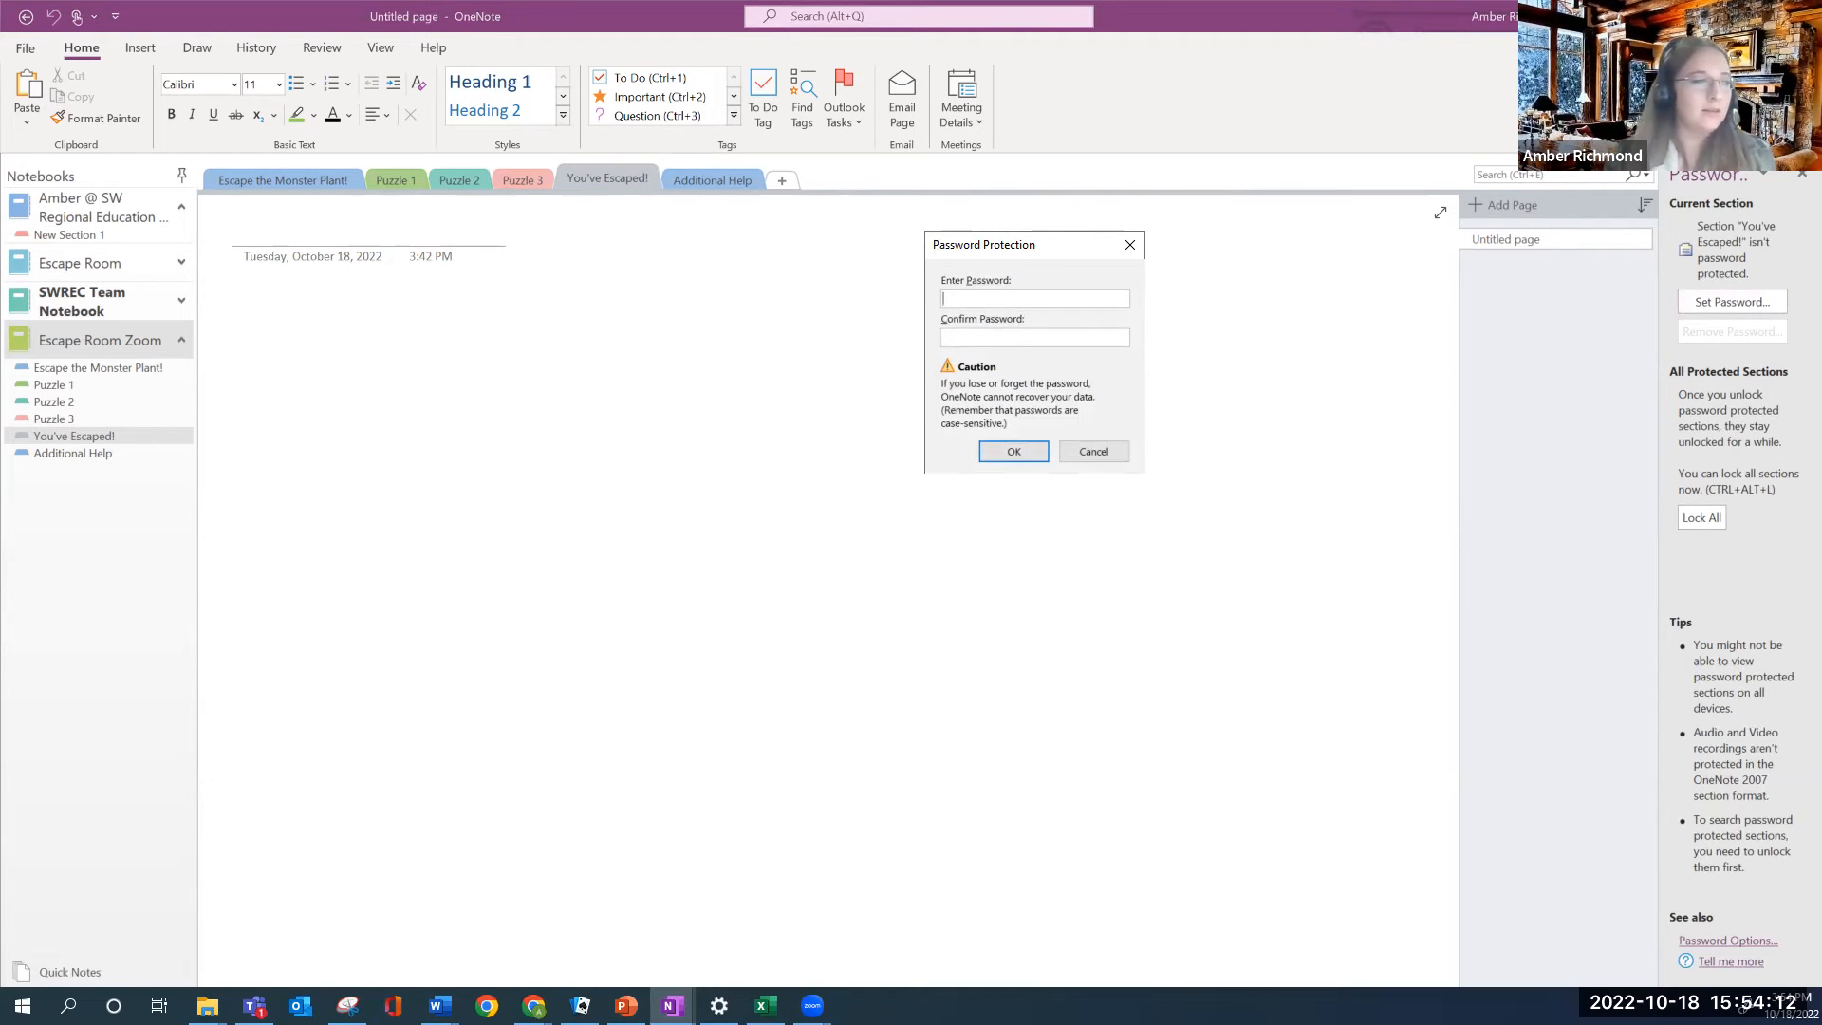
{"action": "type", "text": "***********"}
{"action": "key", "text": "Tab"}
{"action": "type", "text": "*"}
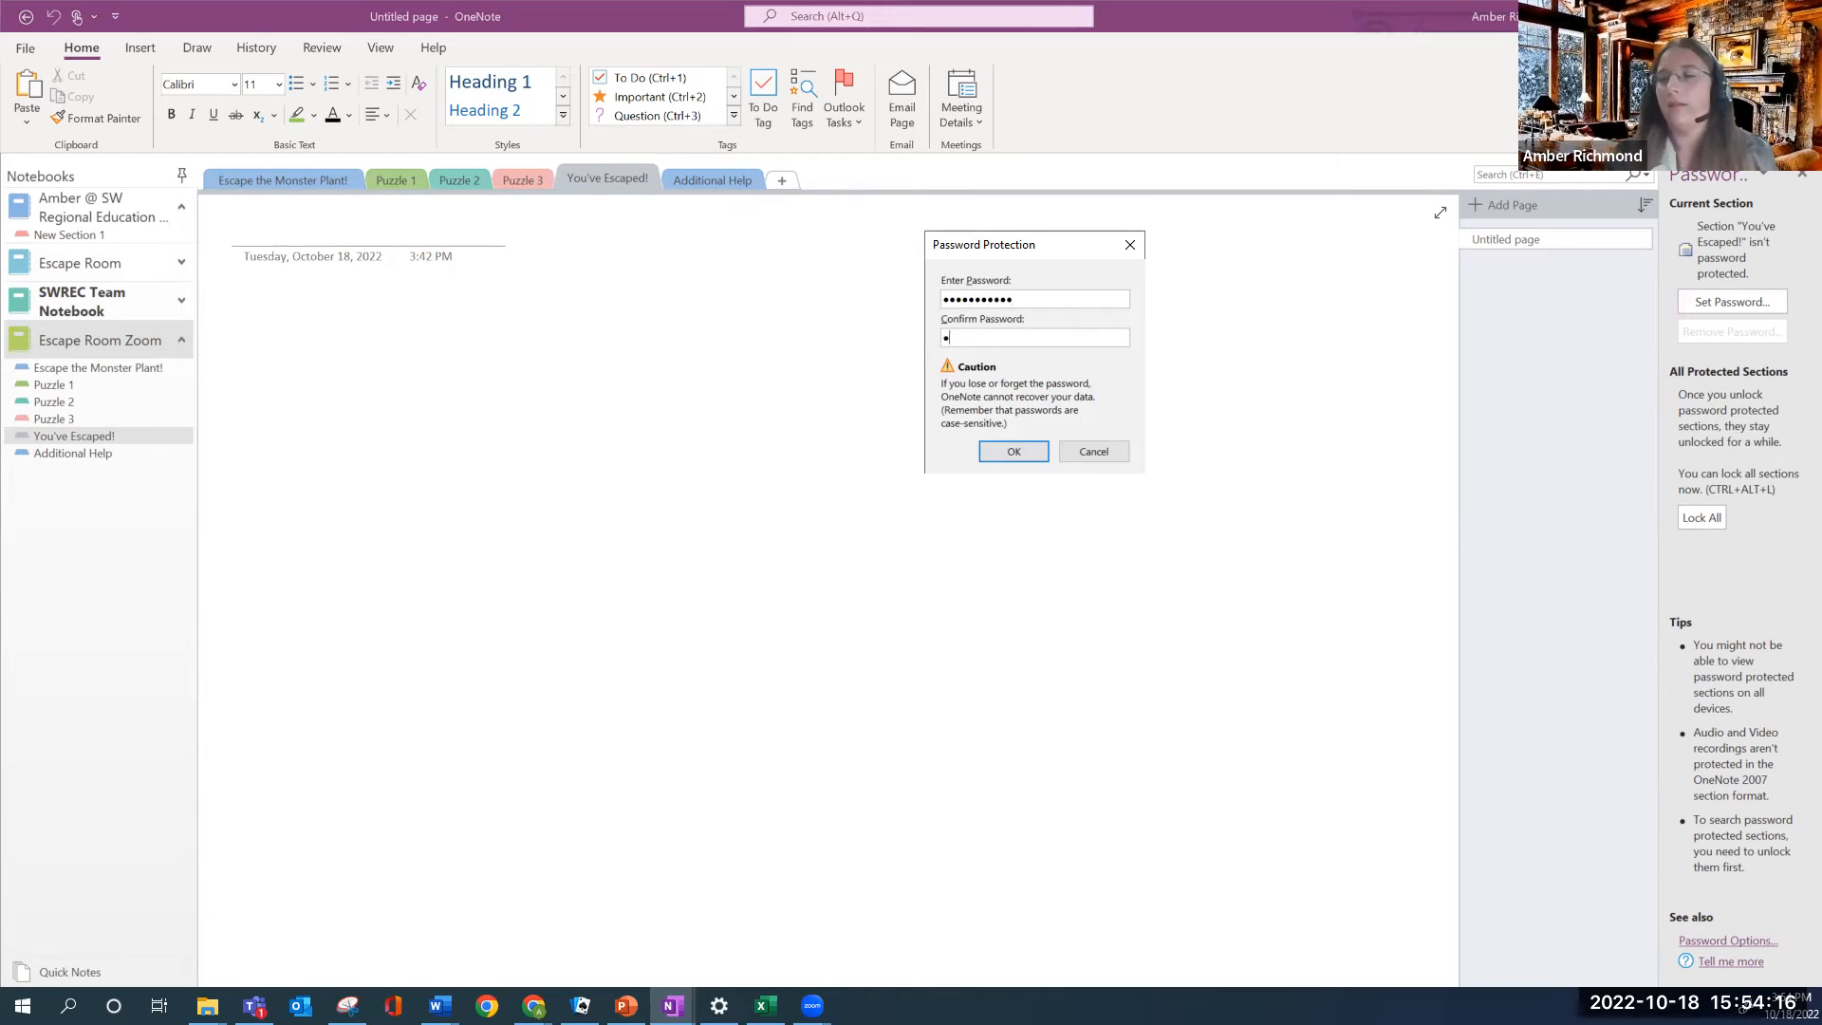
{"action": "type", "text": "********"}
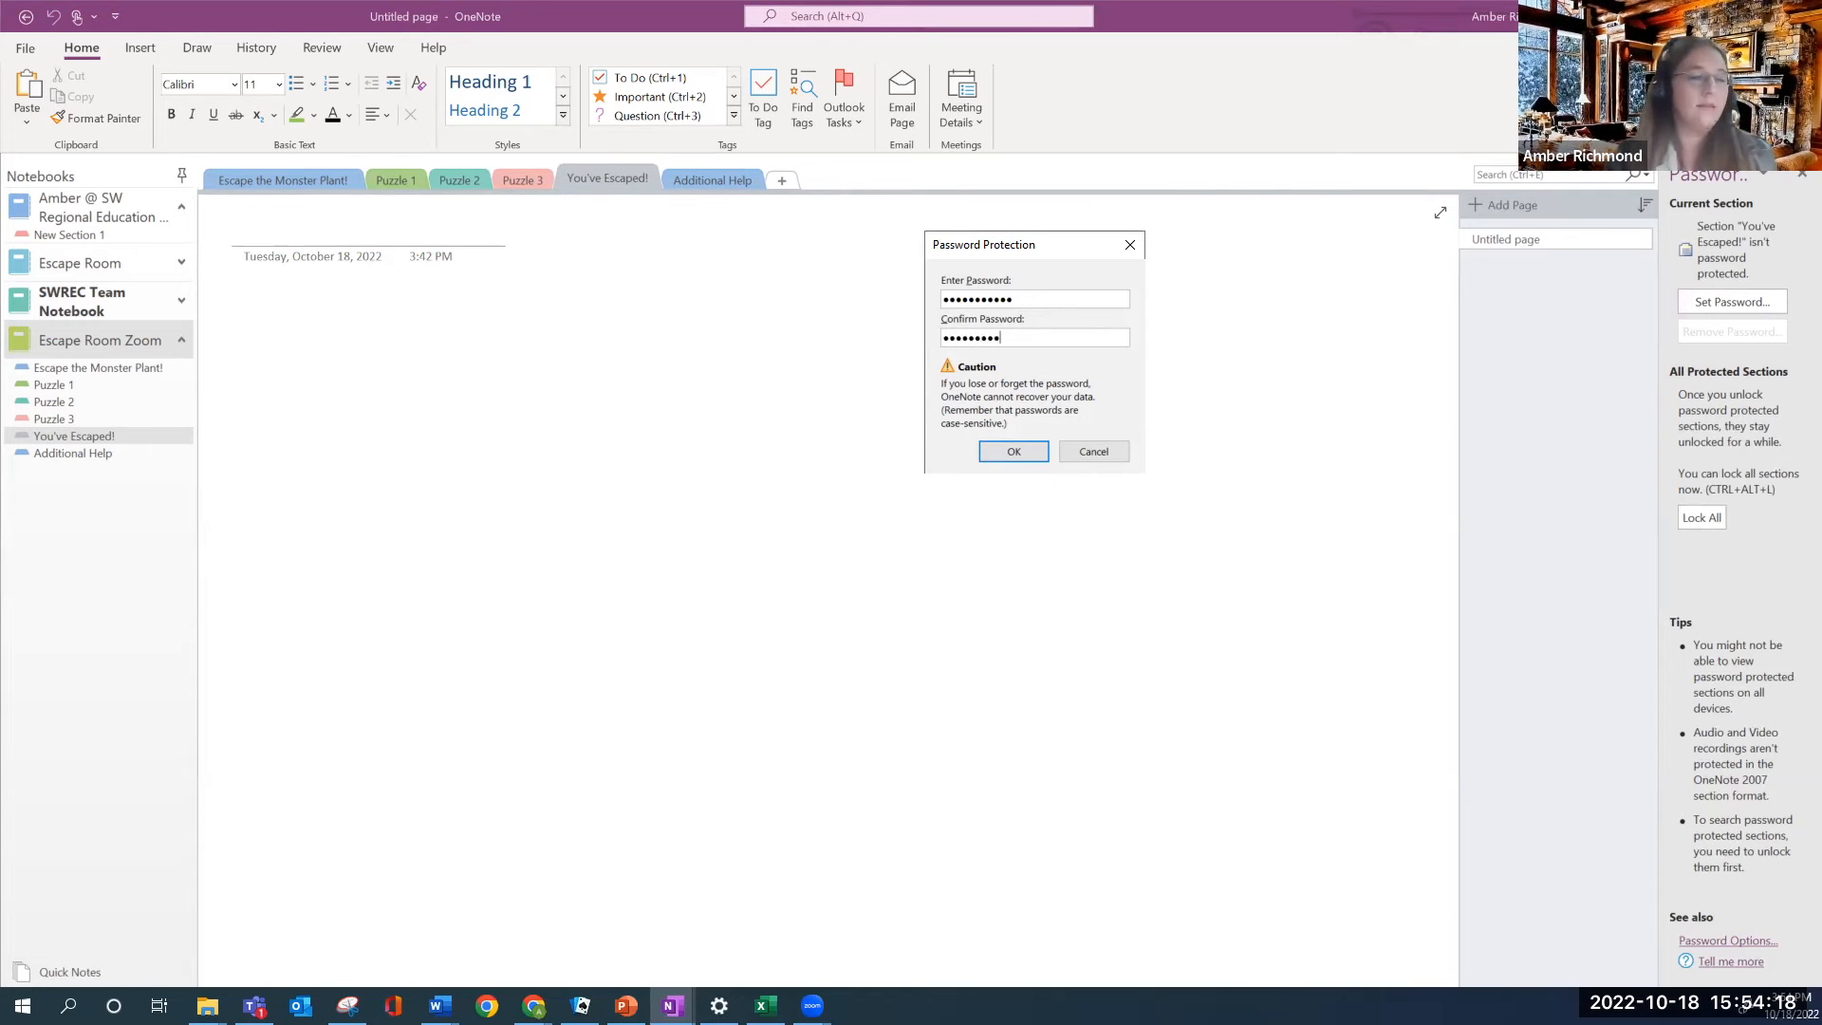
{"action": "left_click", "coordinate": [1014, 451]}
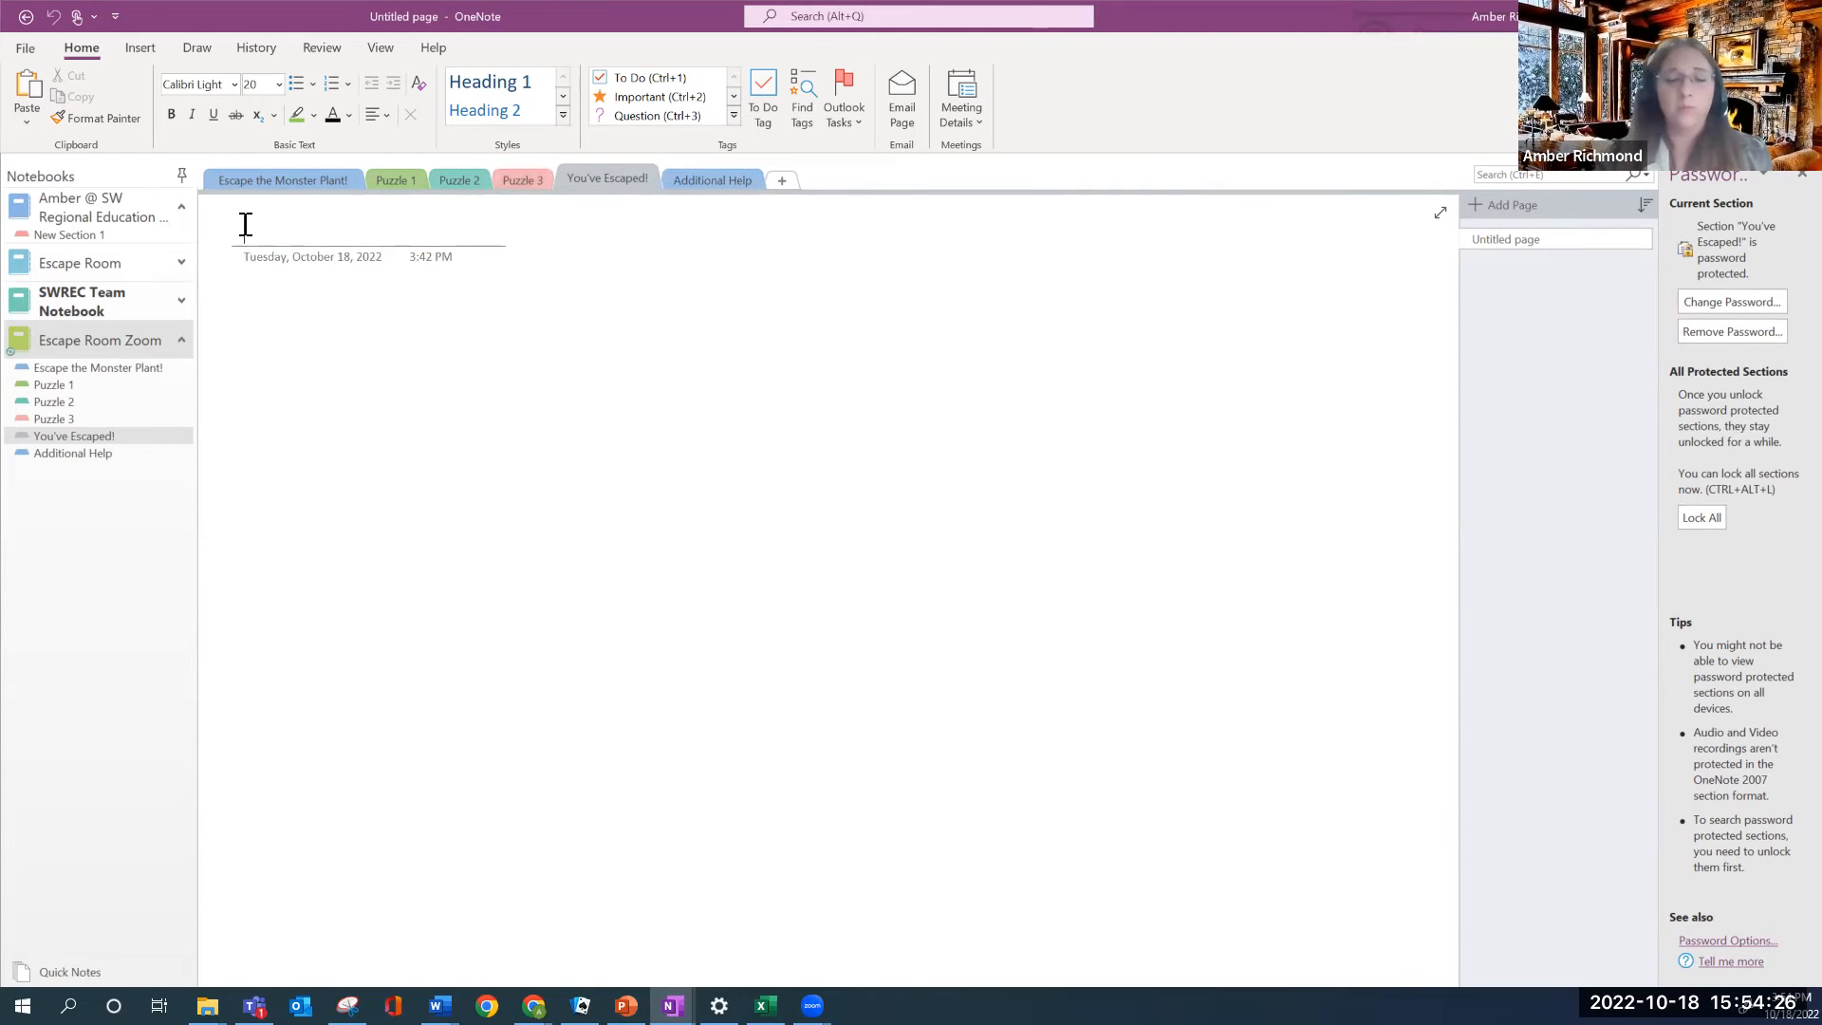
Type 'Congratulations' as the new page's title and move into the page body
{"action": "type", "text": "cON"}
{"action": "key", "text": "BackSpace"}
{"action": "key", "text": "BackSpace"}
{"action": "key", "text": "BackSpace"}
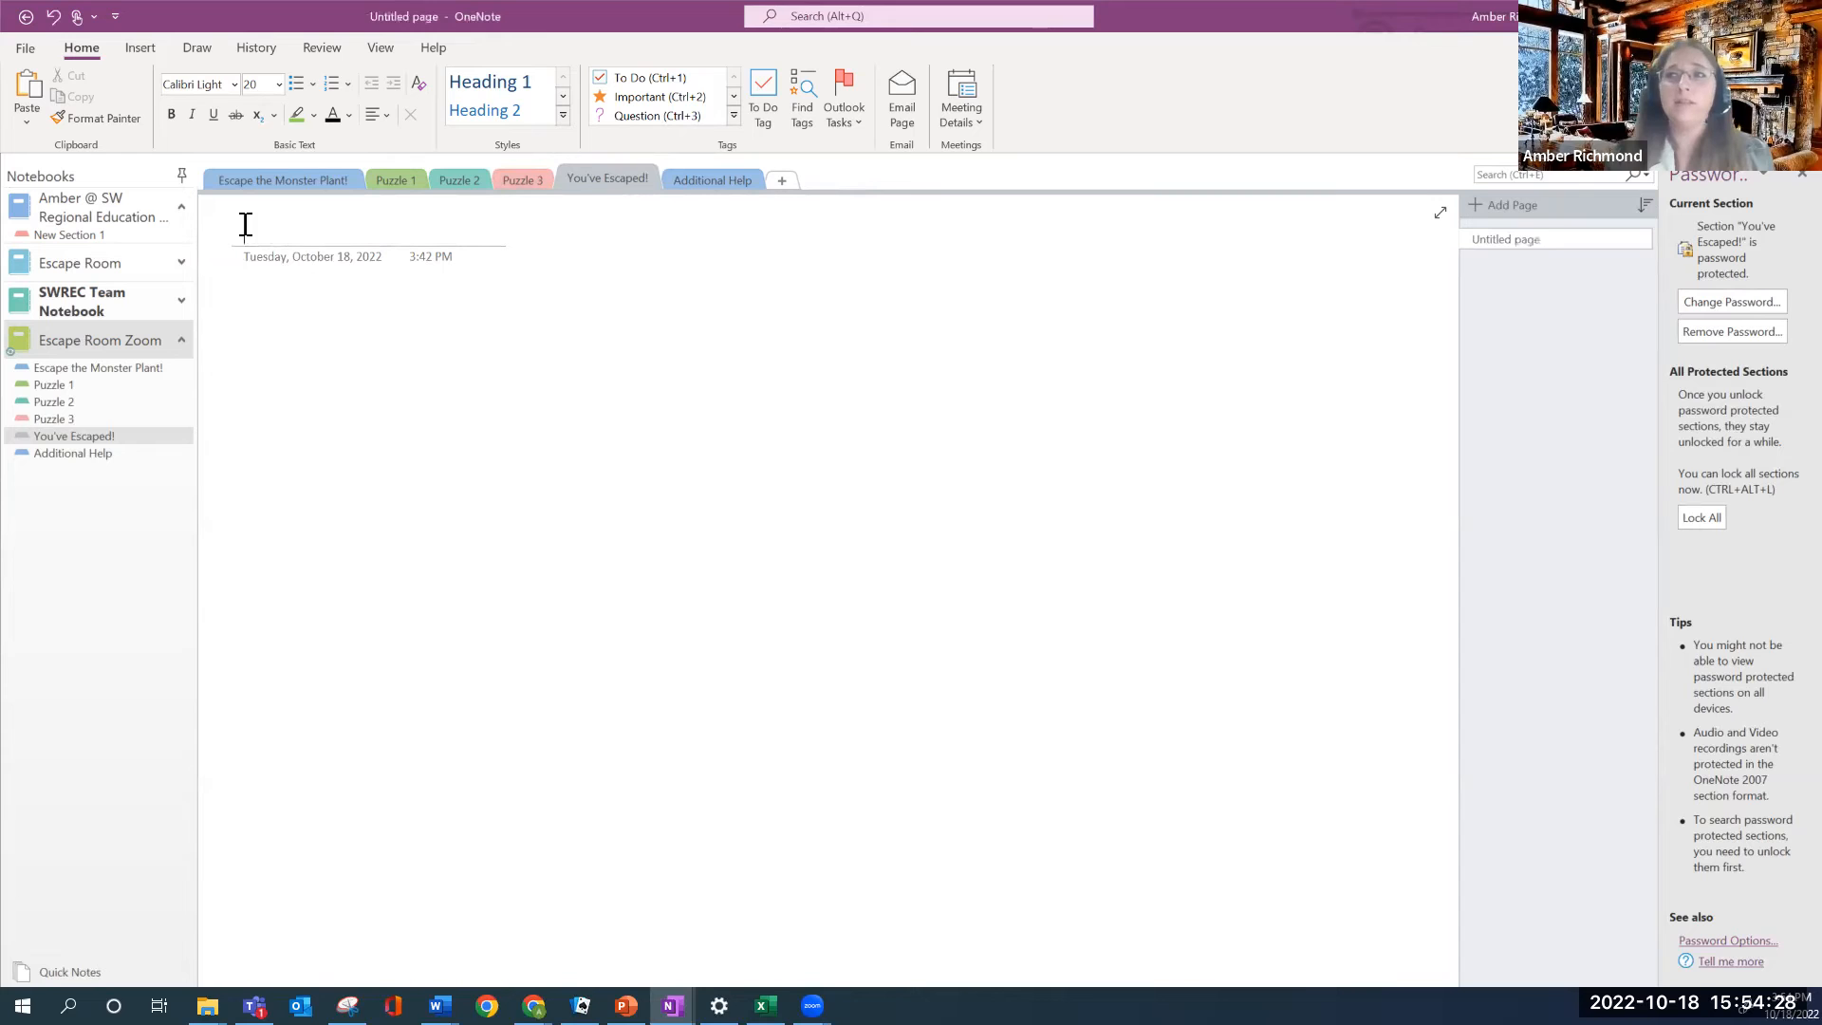
{"action": "type", "text": "Con"}
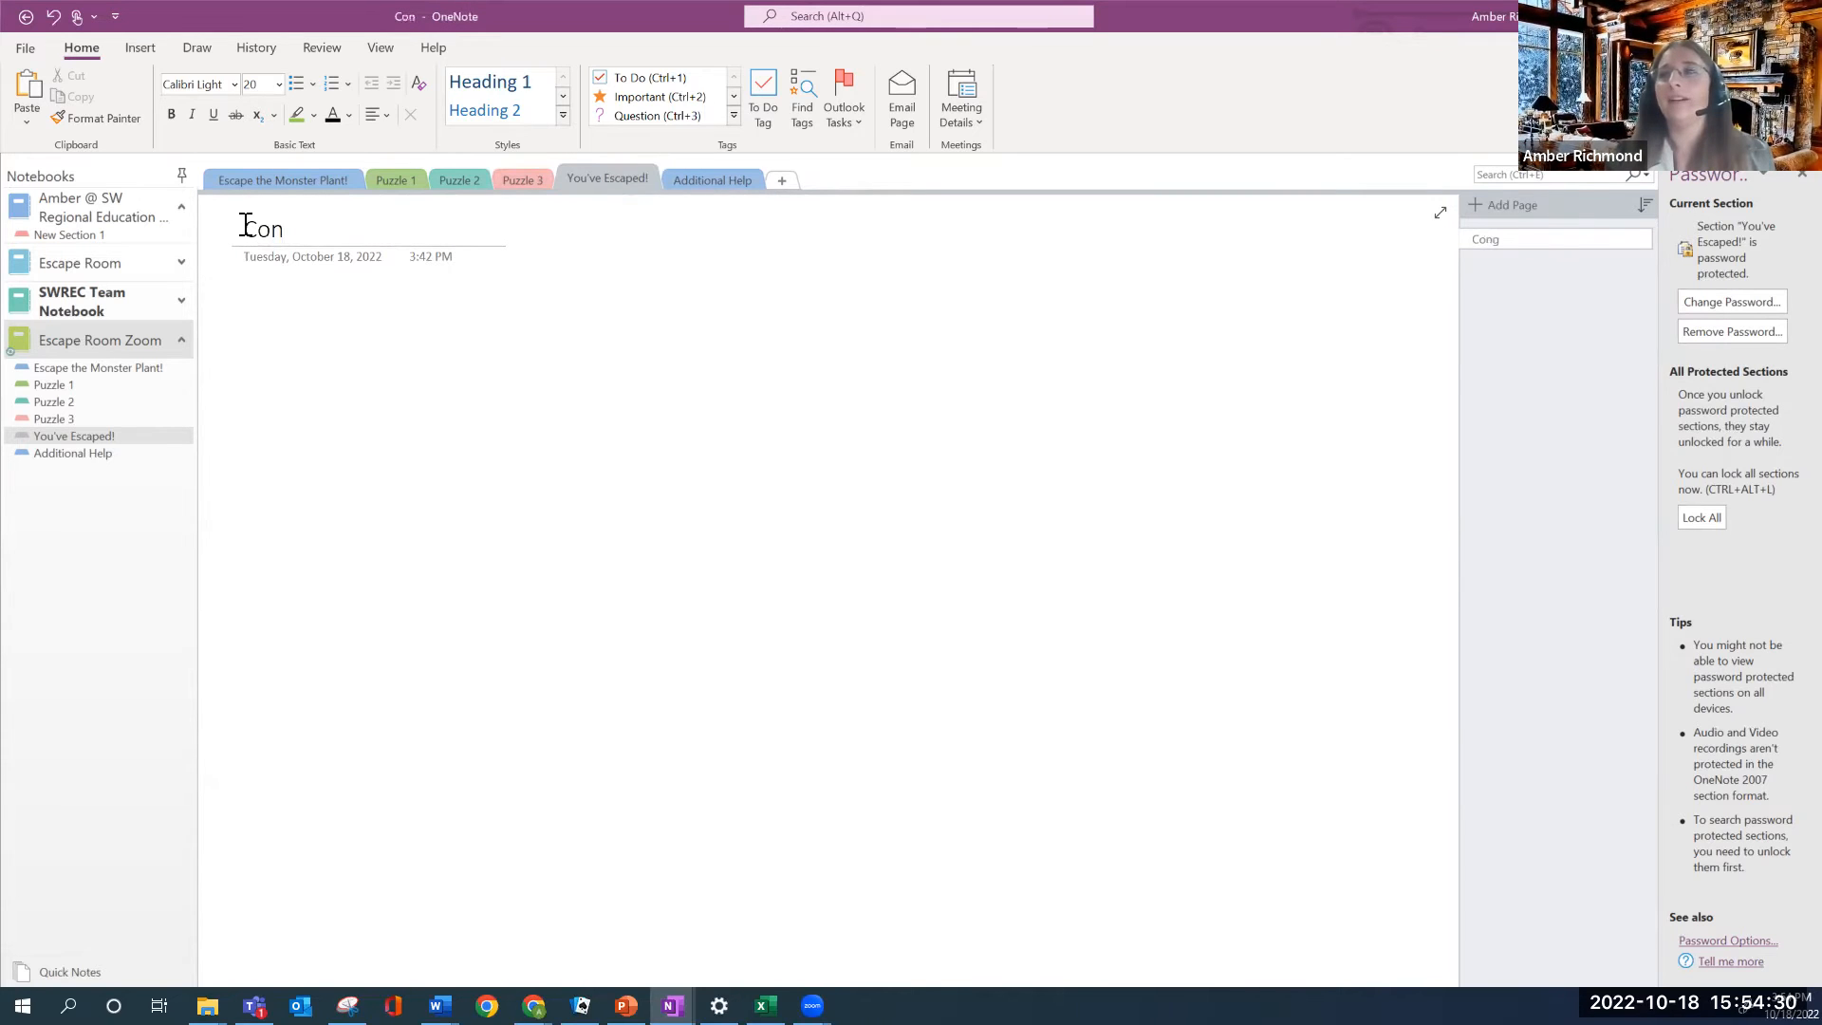
{"action": "type", "text": "gratulation"}
{"action": "key", "text": "BackSpace"}
{"action": "key", "text": "BackSpace"}
{"action": "key", "text": "BackSpace"}
{"action": "key", "text": "BackSpace"}
{"action": "key", "text": "BackSpace"}
{"action": "key", "text": "BackSpace"}
{"action": "key", "text": "BackSpace"}
{"action": "key", "text": "BackSpace"}
{"action": "type", "text": "tu"}
{"action": "key", "text": "BackSpace"}
{"action": "key", "text": "BackSpace"}
{"action": "key", "text": "BackSpace"}
{"action": "type", "text": "at"}
{"action": "type", "text": "ulations"}
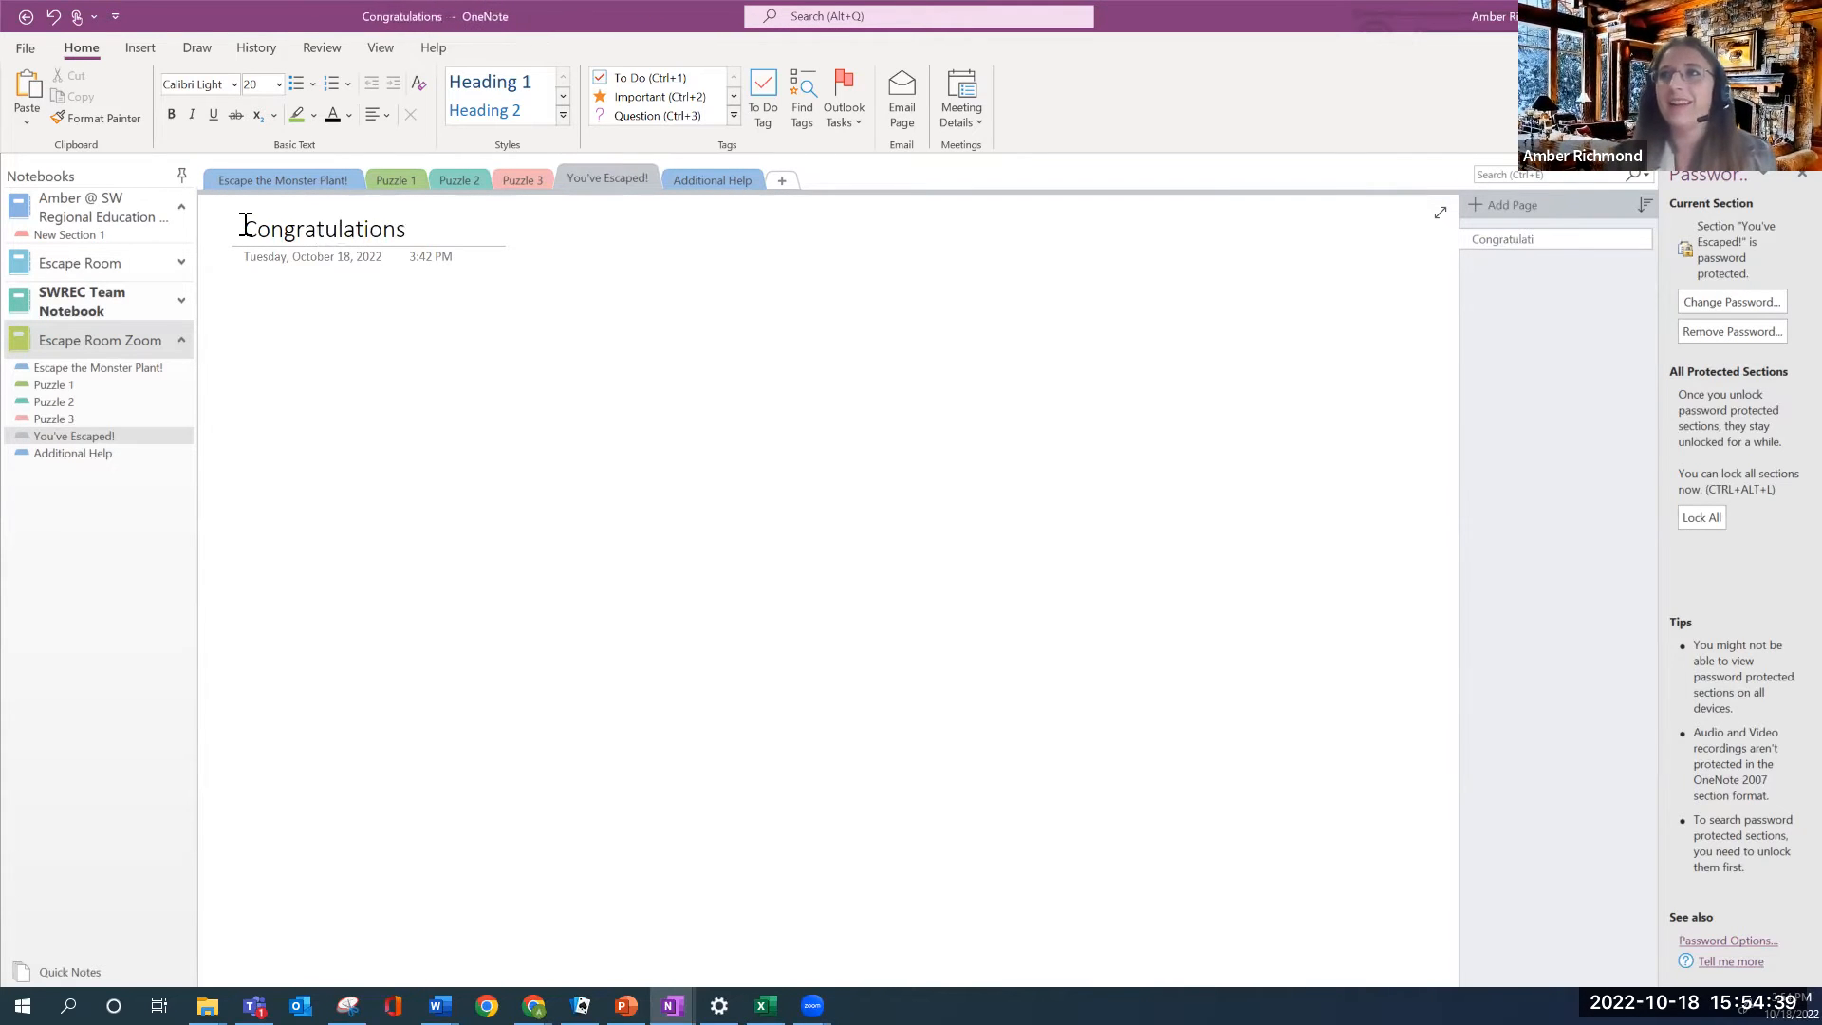
{"action": "left_click", "coordinate": [265, 359]}
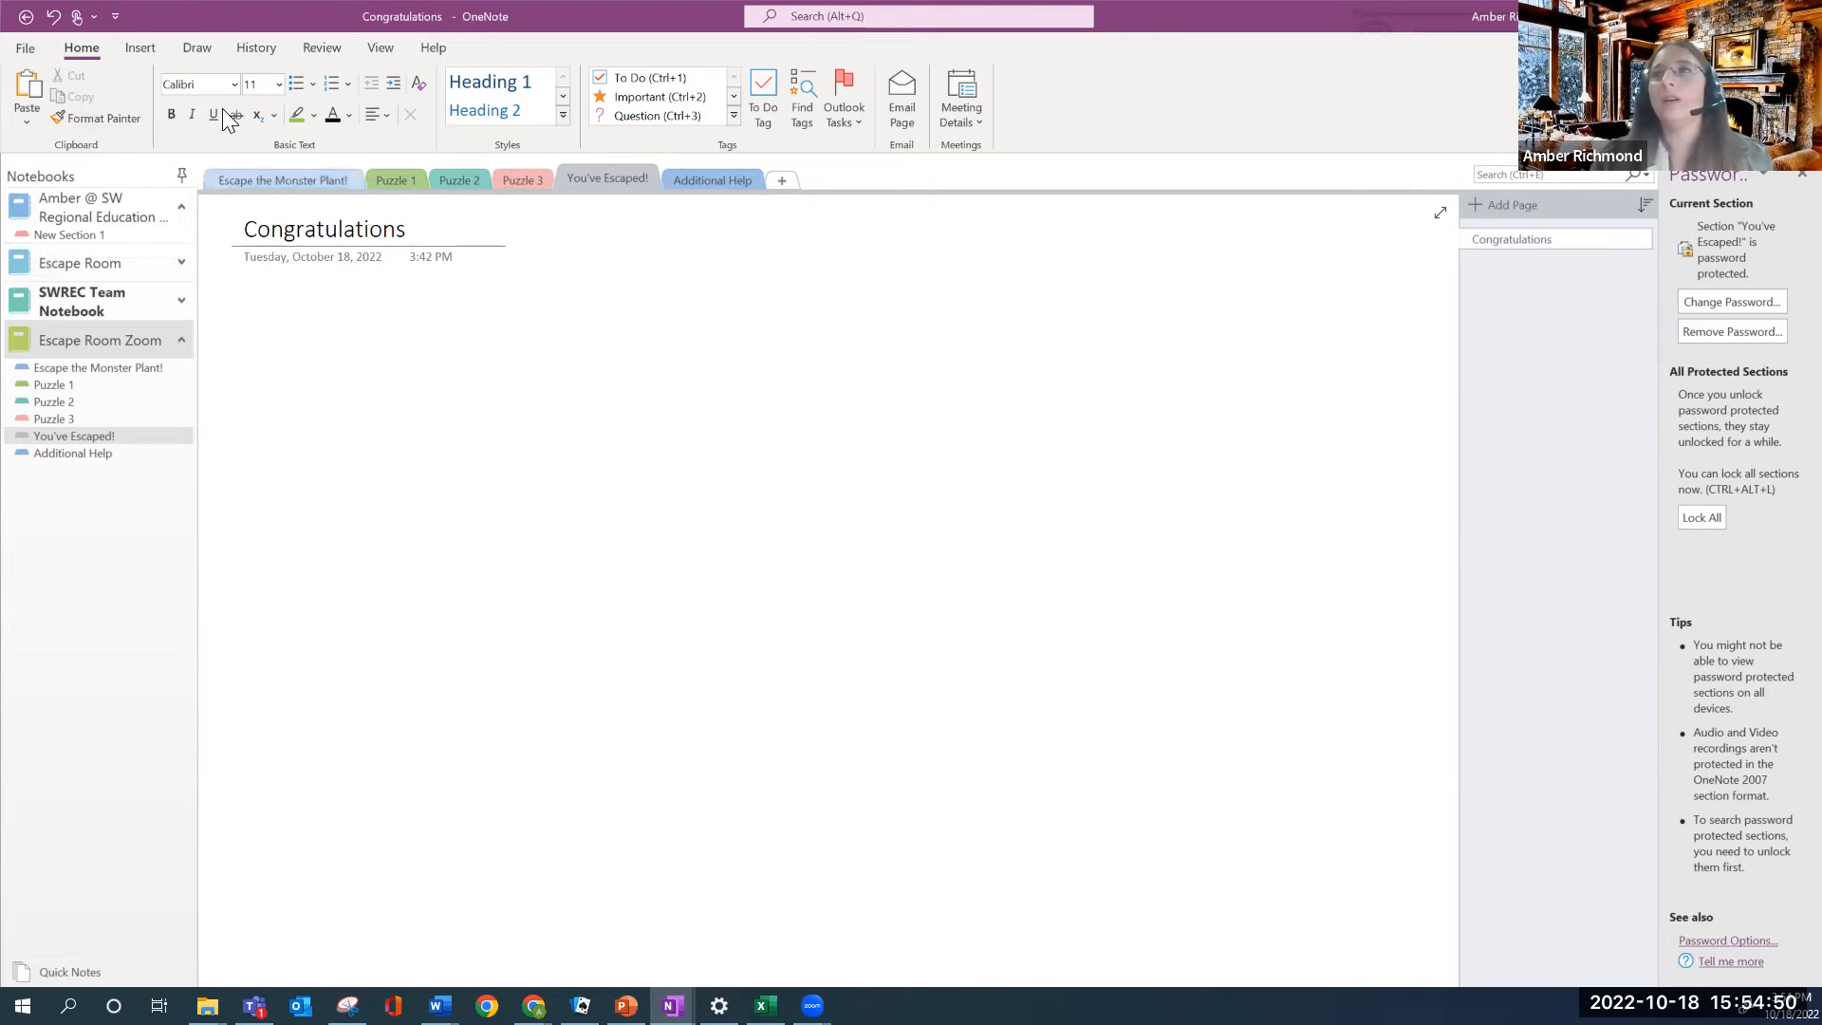
{"action": "left_click", "coordinate": [148, 44]}
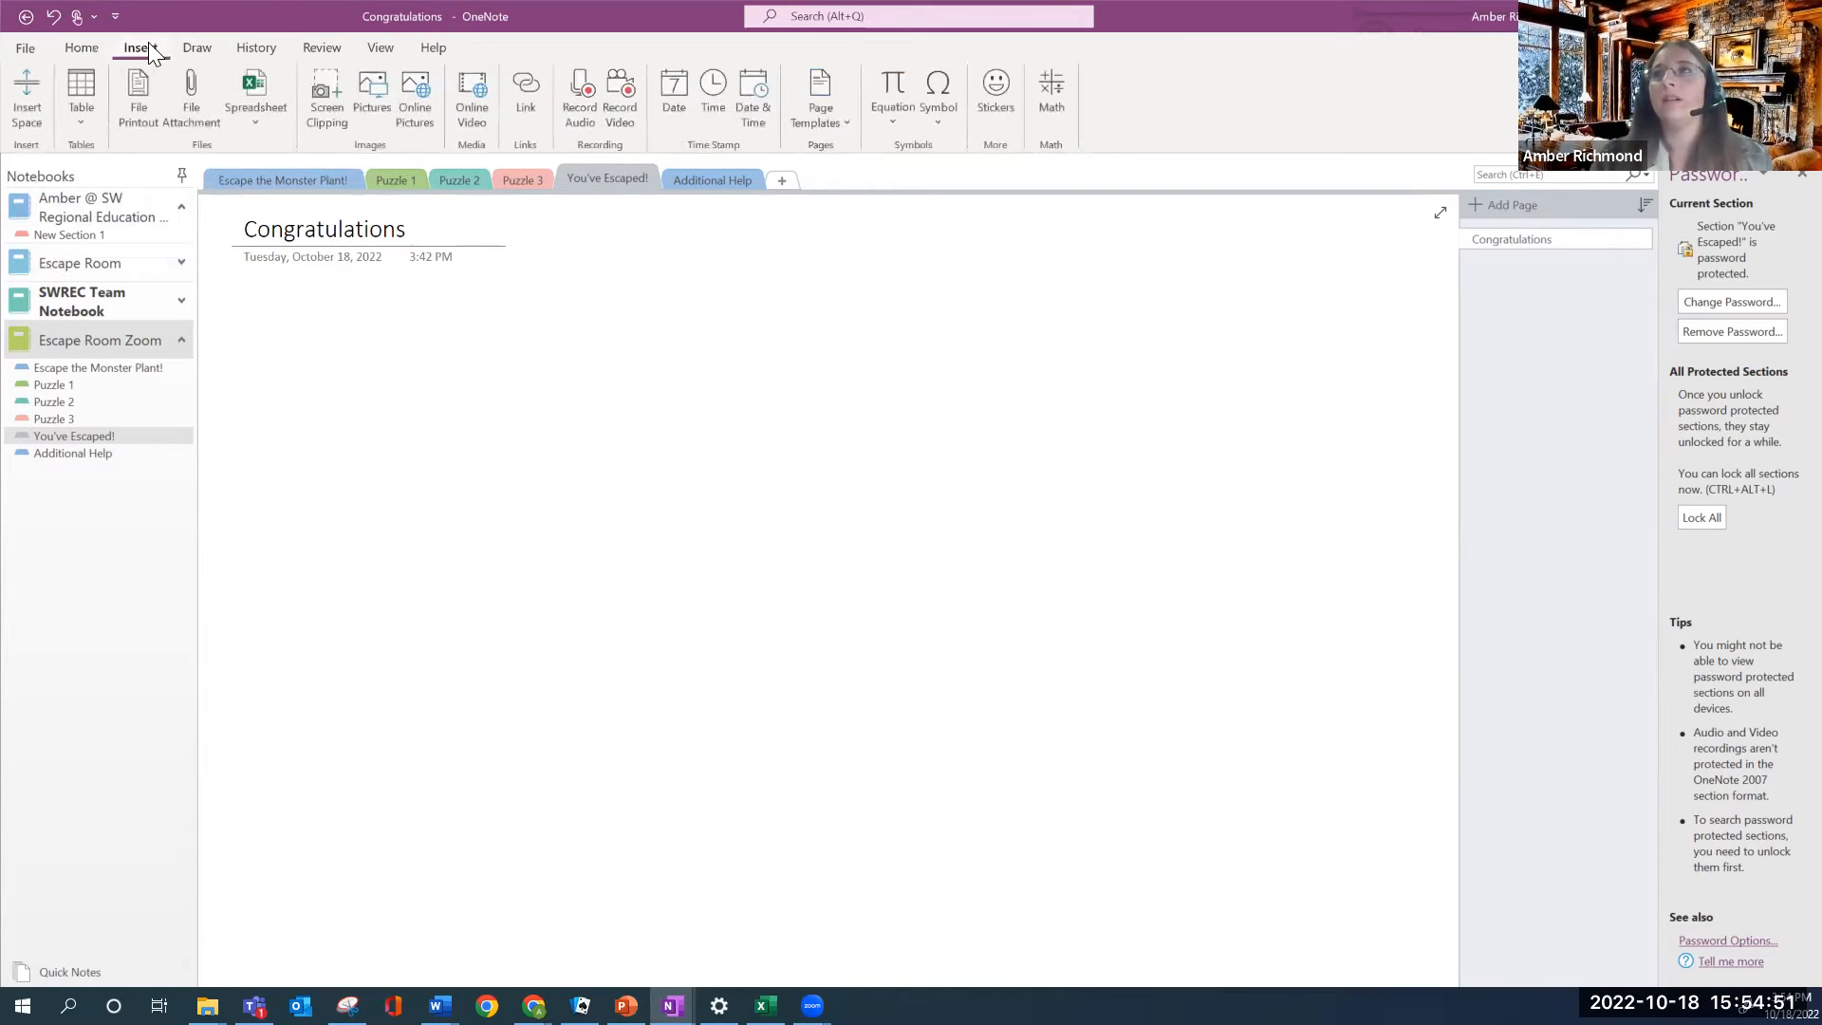
Search Online Pictures for 'running away' and insert a photo onto the Congratulations page
{"action": "left_click", "coordinate": [417, 114]}
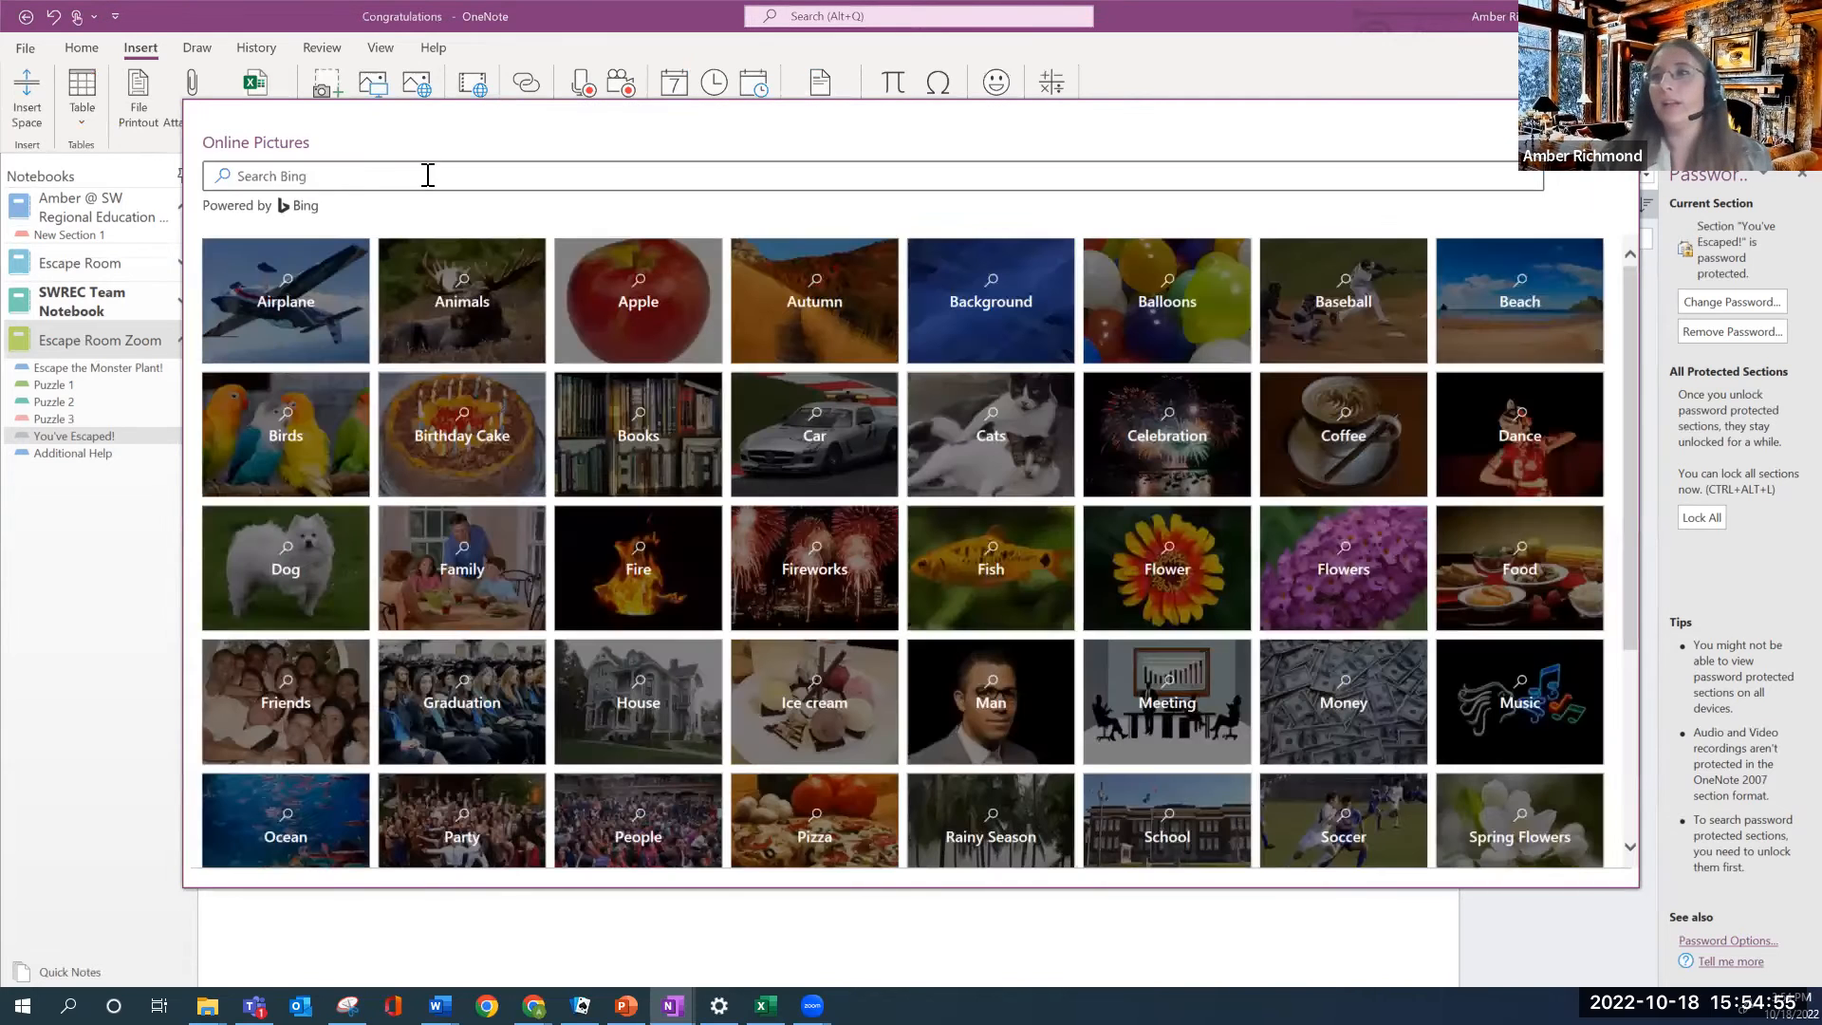
{"action": "left_click", "coordinate": [427, 176]}
{"action": "type", "text": "running aswa"}
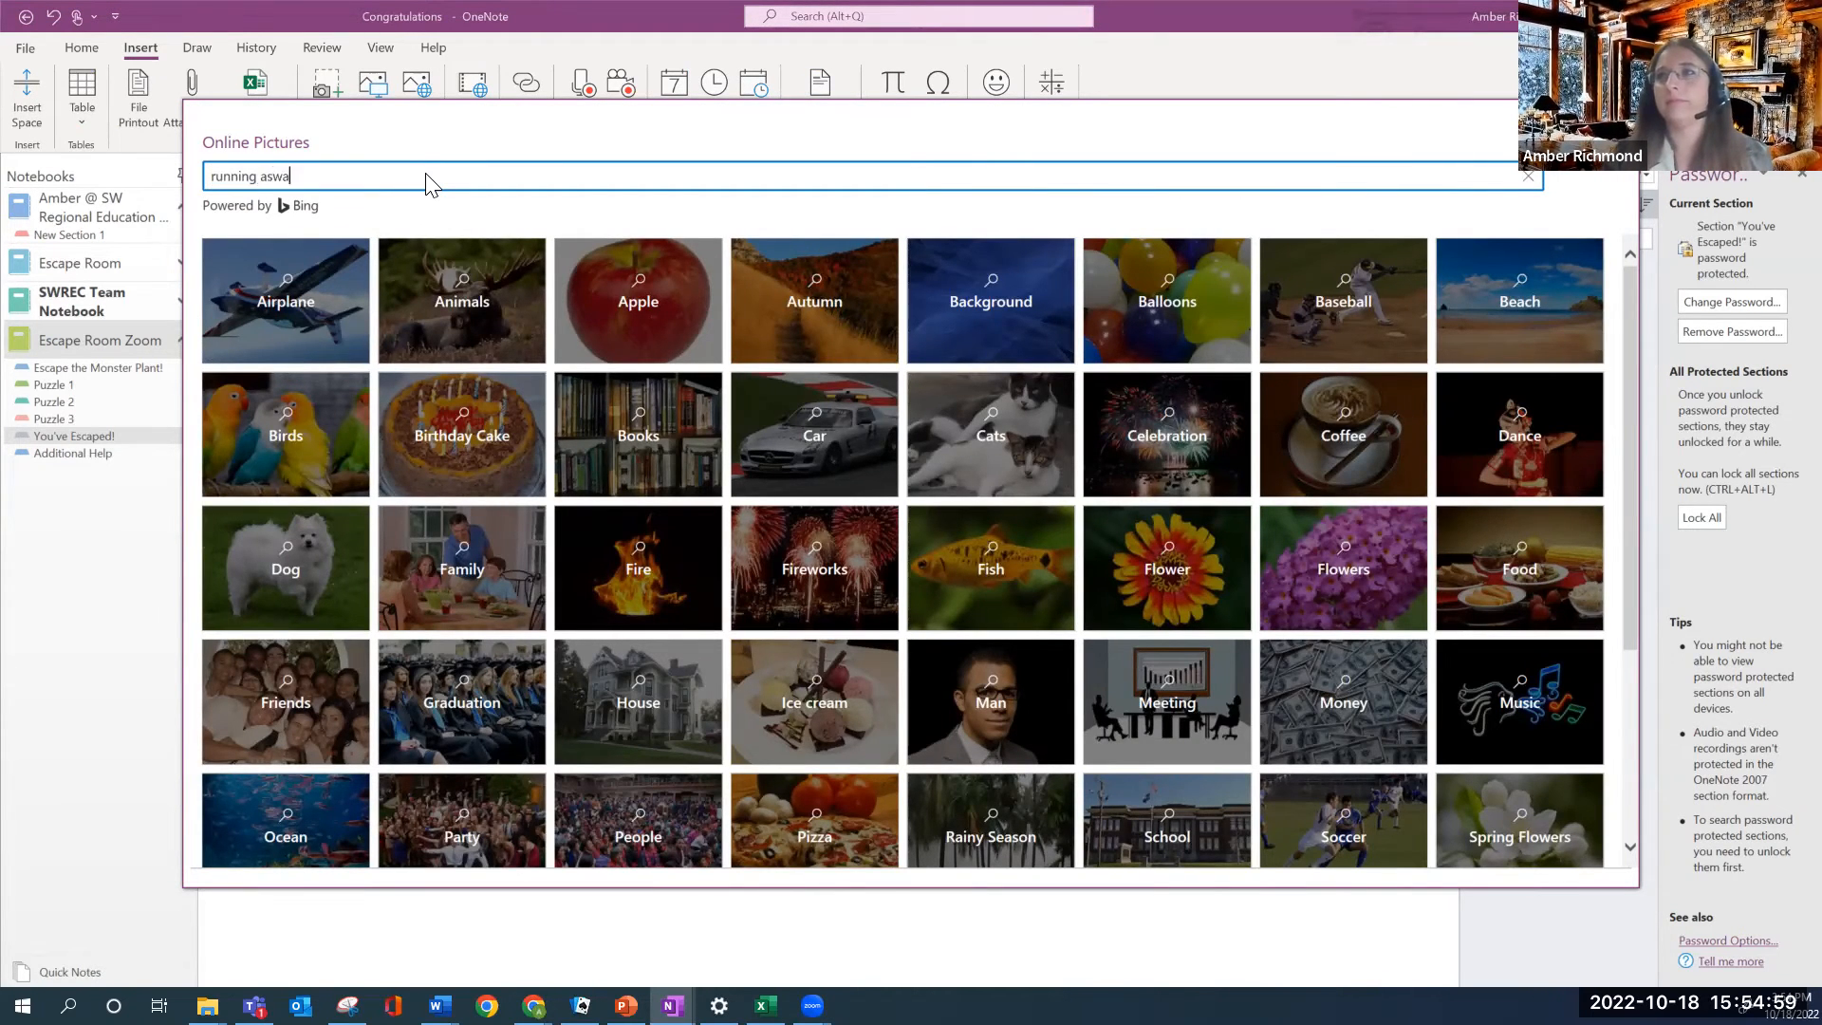
{"action": "key", "text": "BackSpace"}
{"action": "key", "text": "Return"}
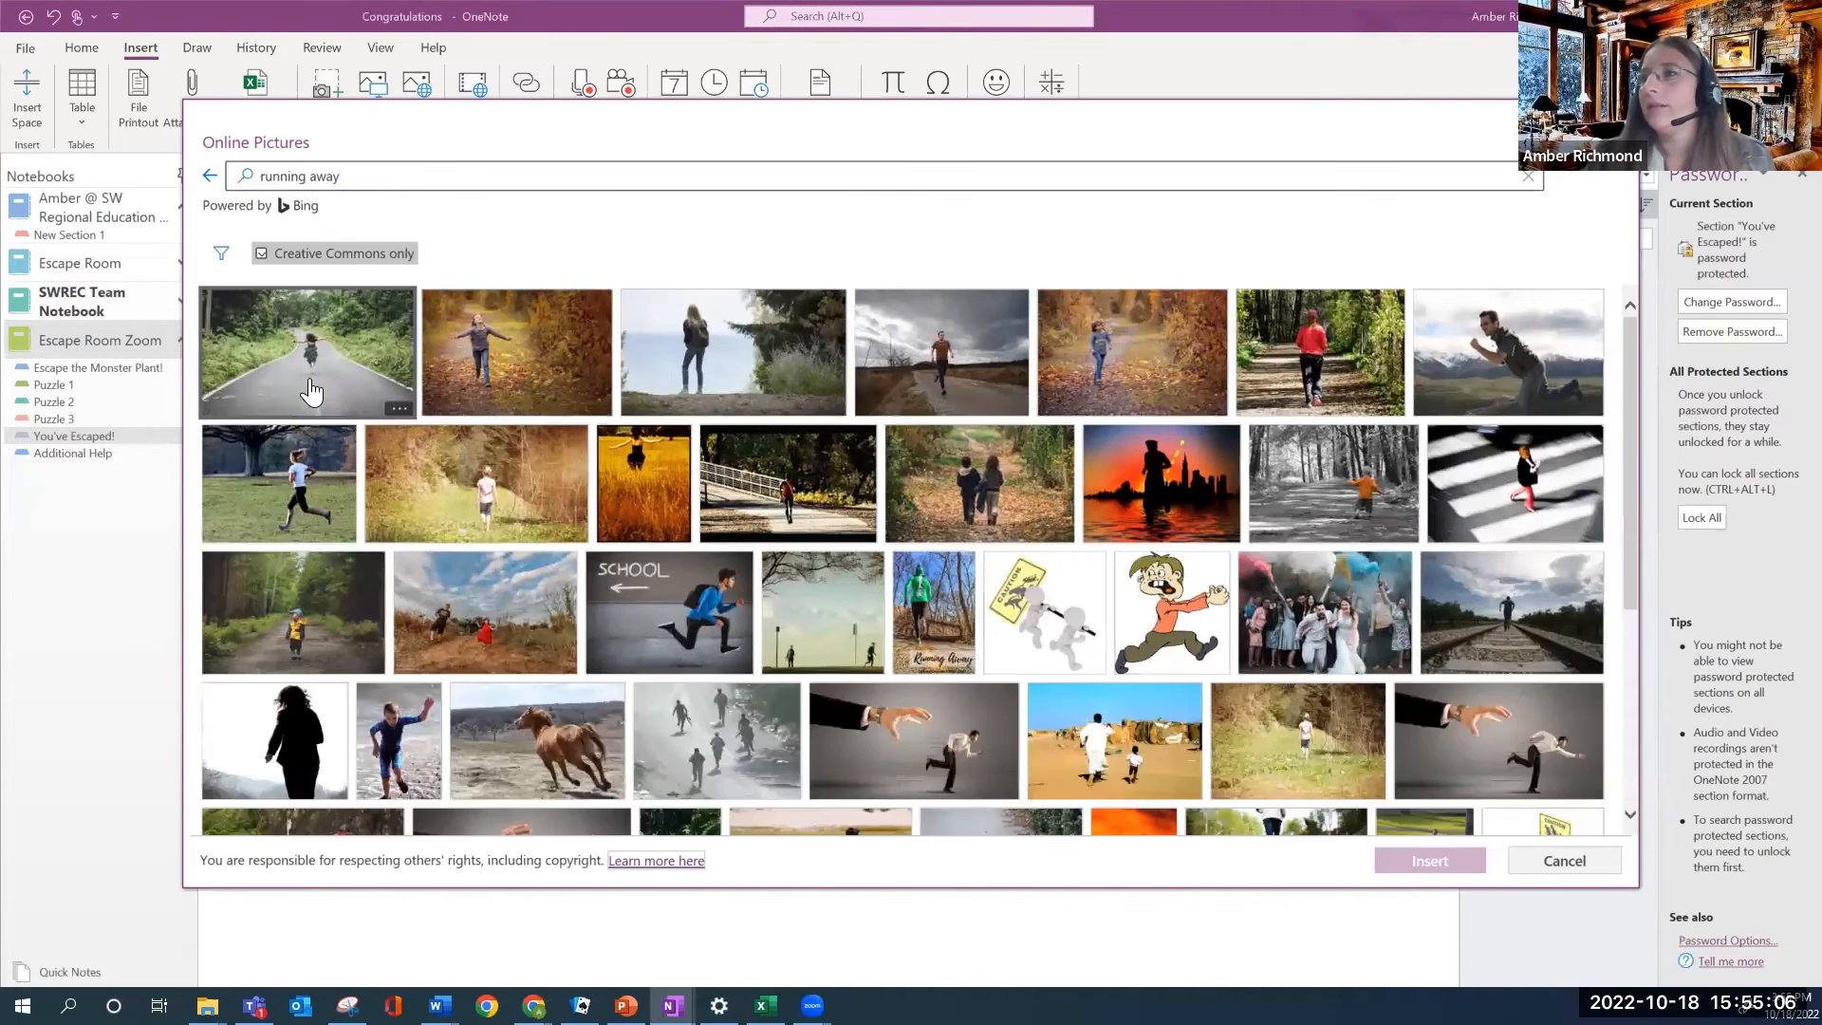
{"action": "left_click", "coordinate": [769, 368]}
{"action": "left_click", "coordinate": [1430, 859]}
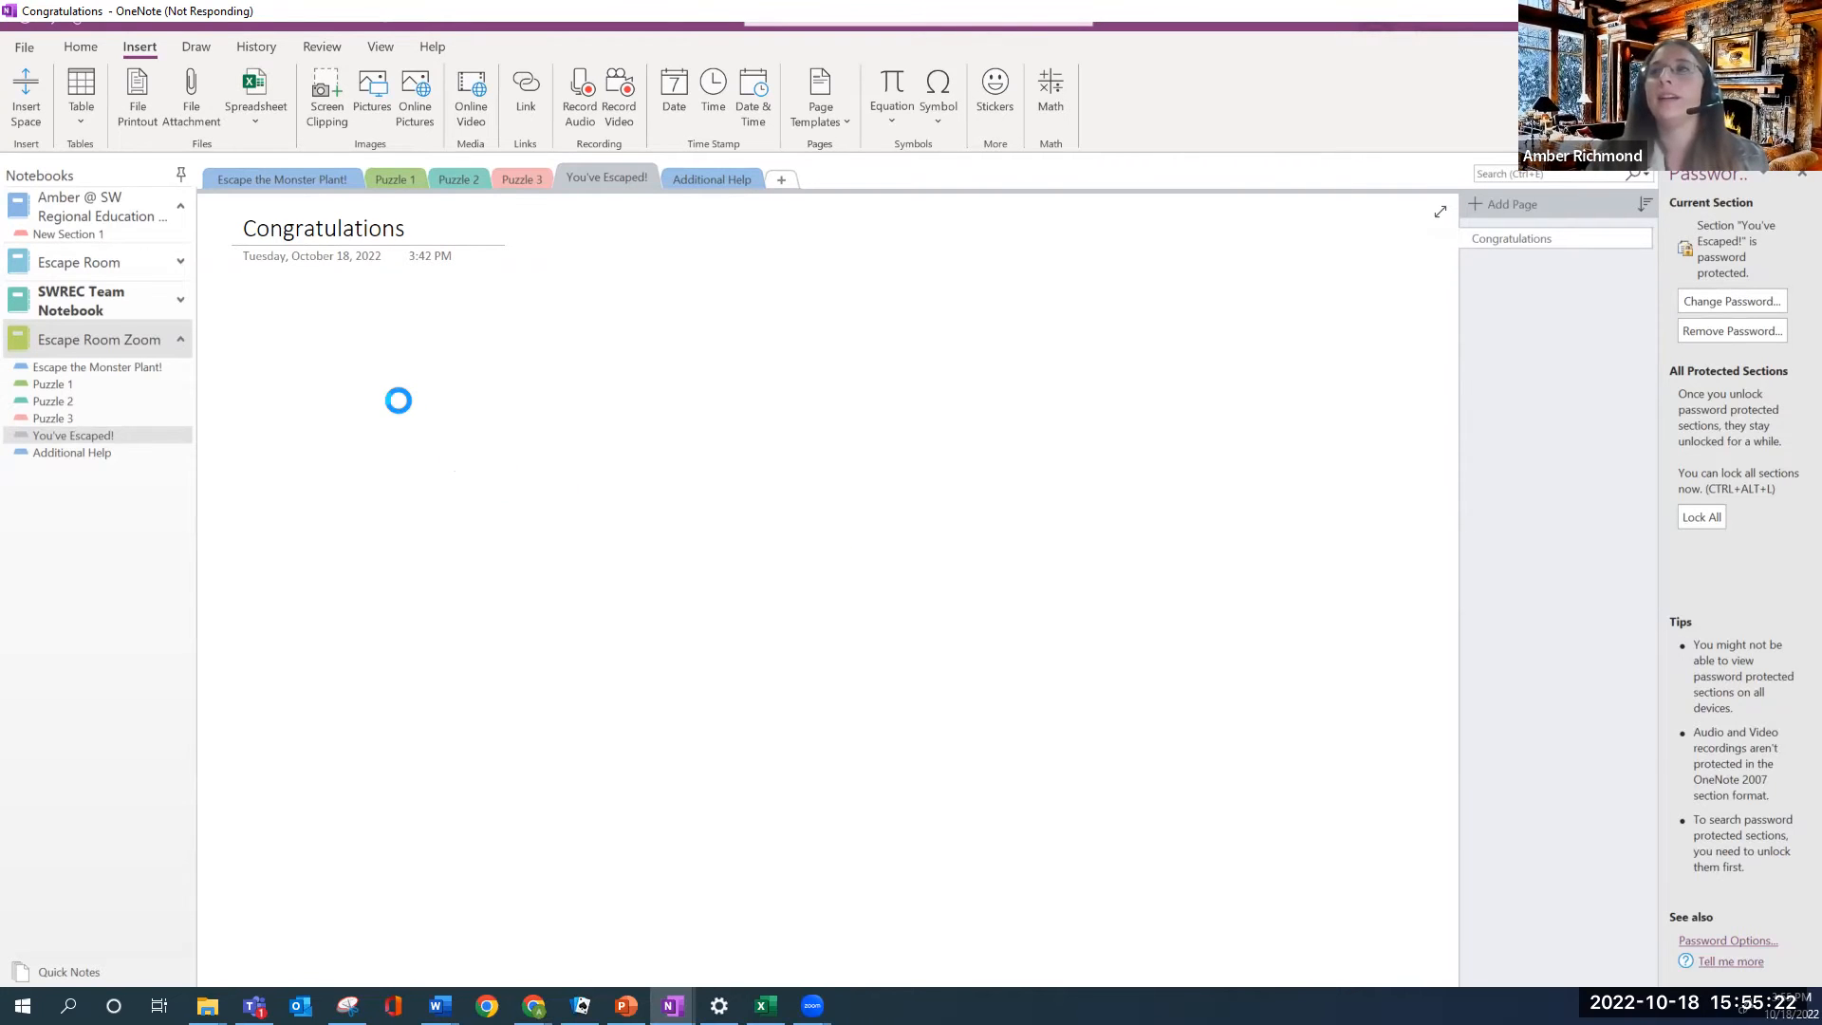
Add the caption 'End of story' beneath the photo
{"action": "left_click", "coordinate": [367, 674]}
{"action": "type", "text": "End of st"}
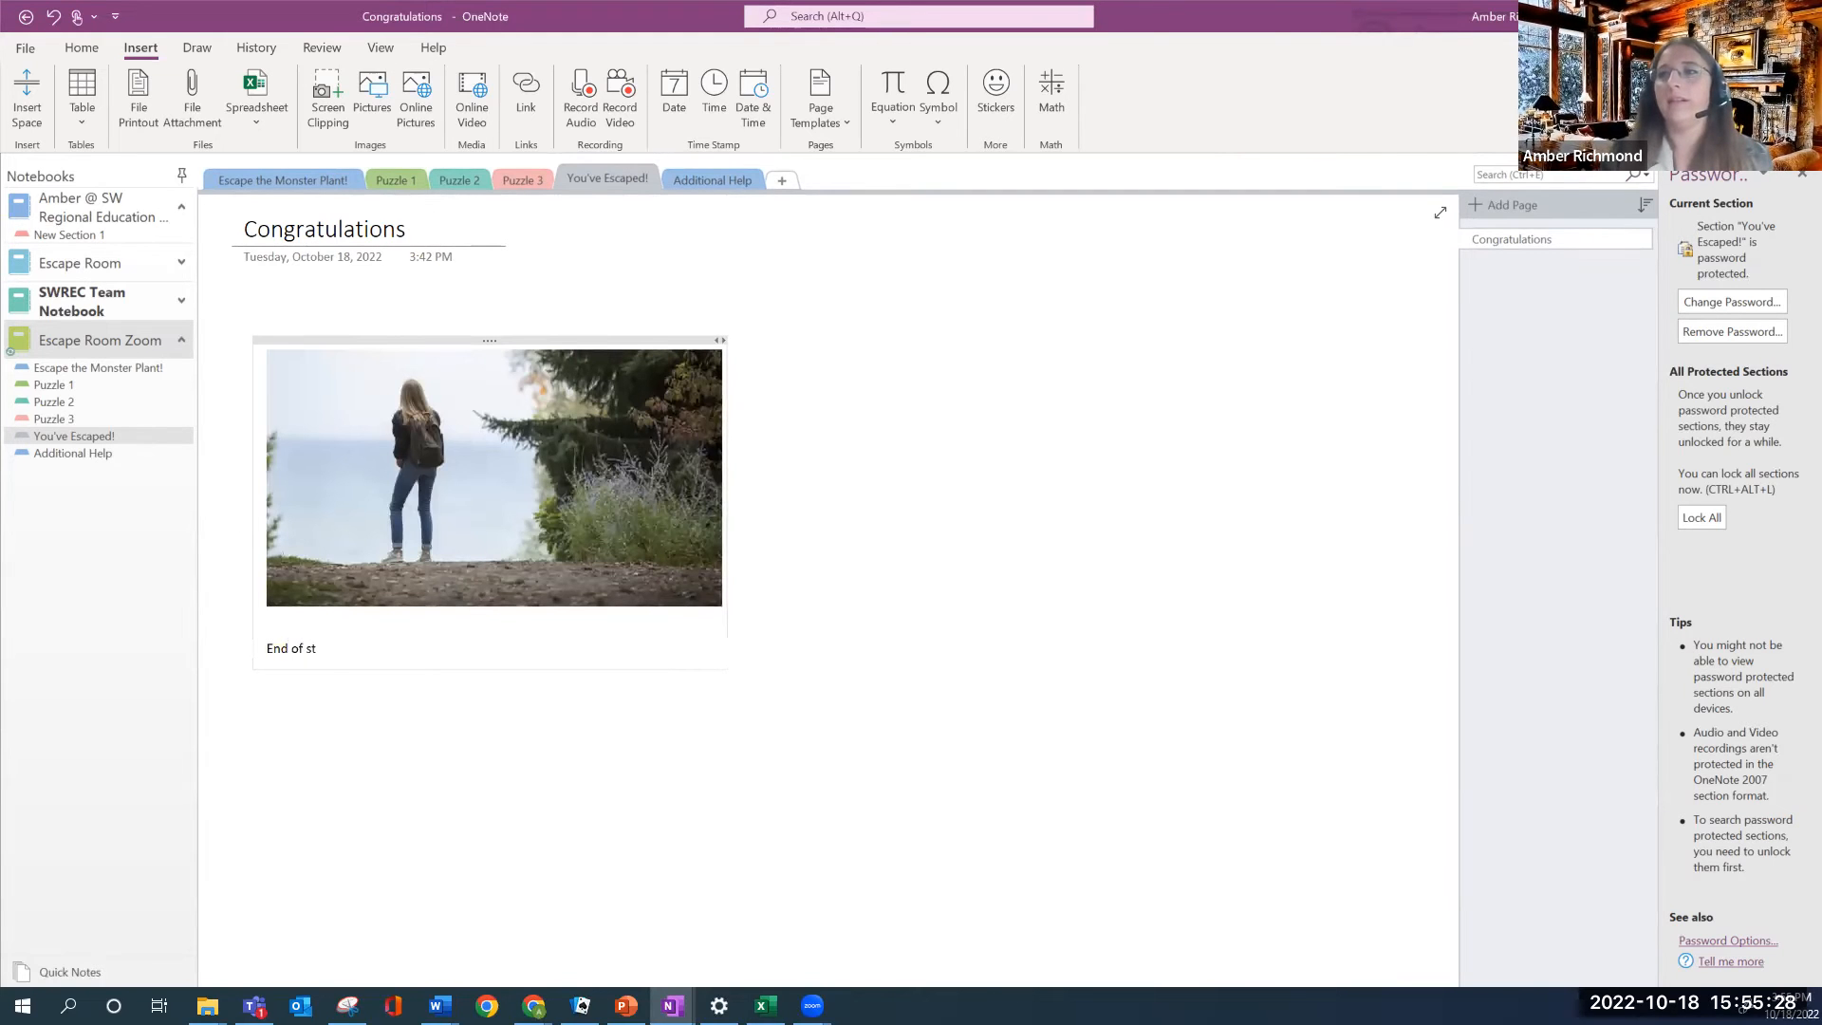
{"action": "key", "text": "Return"}
{"action": "key", "text": "Return"}
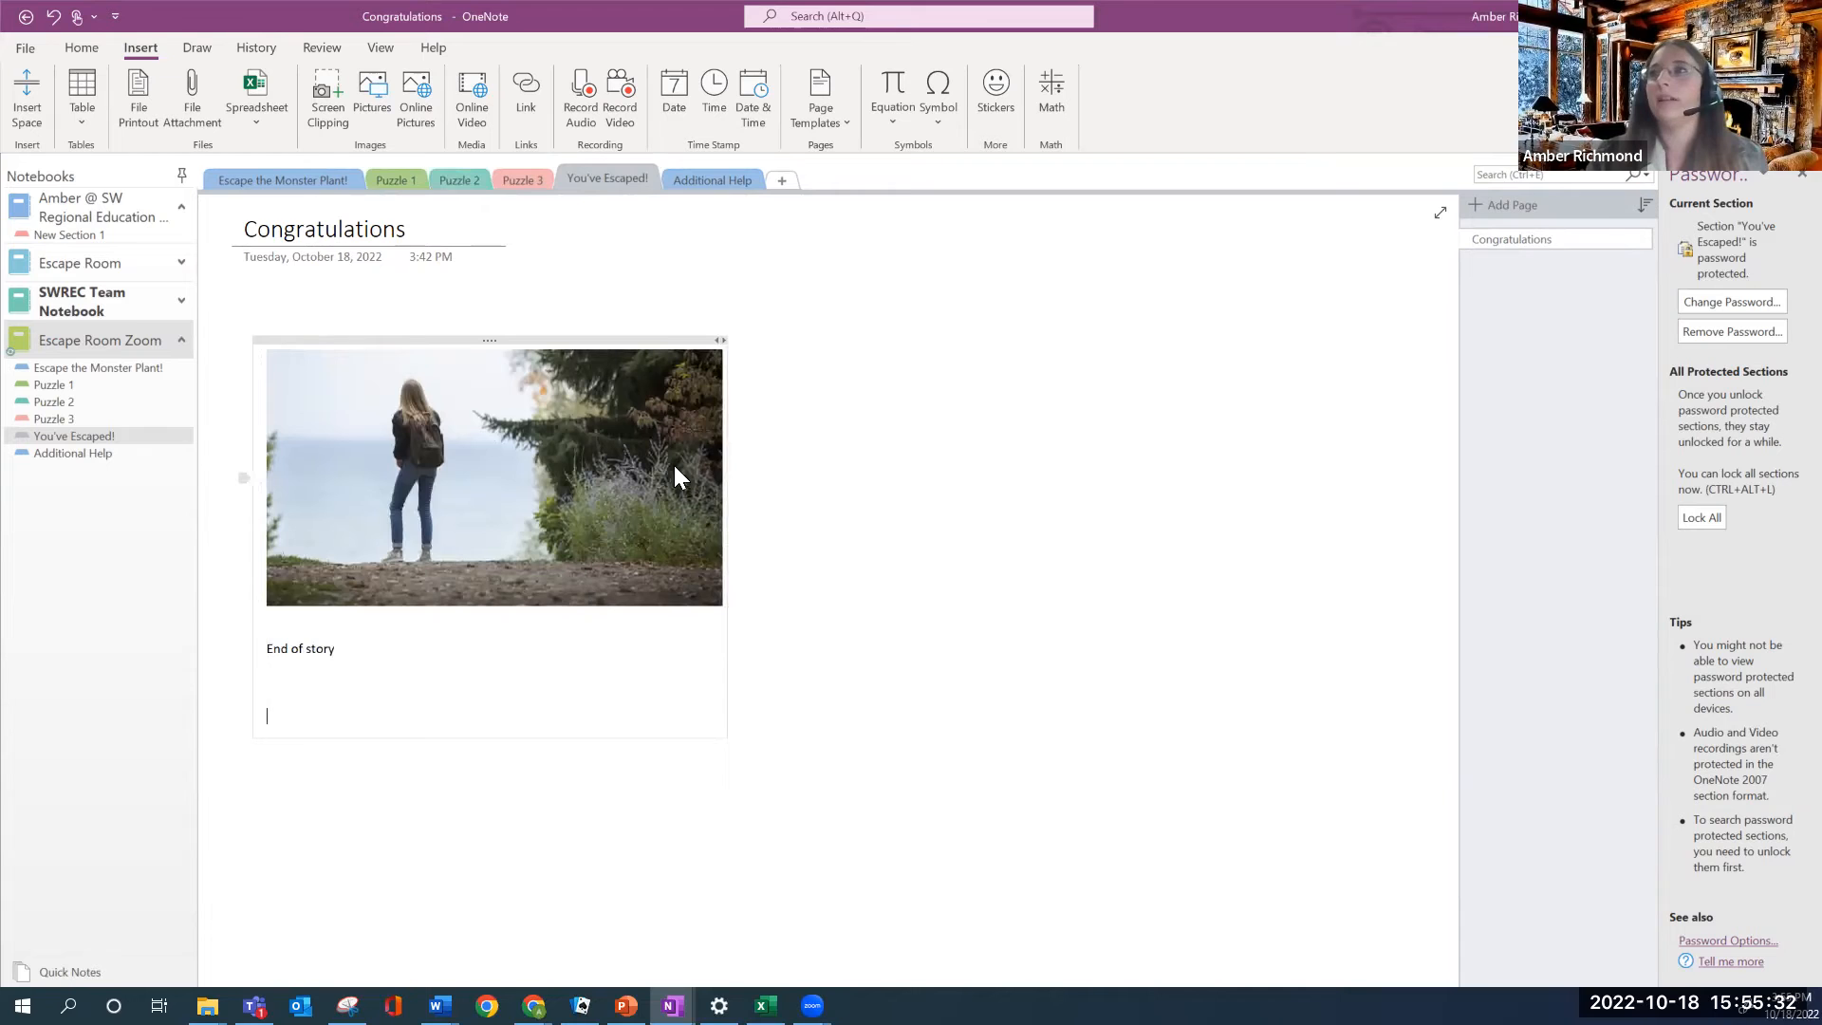
{"action": "left_click", "coordinate": [698, 180]}
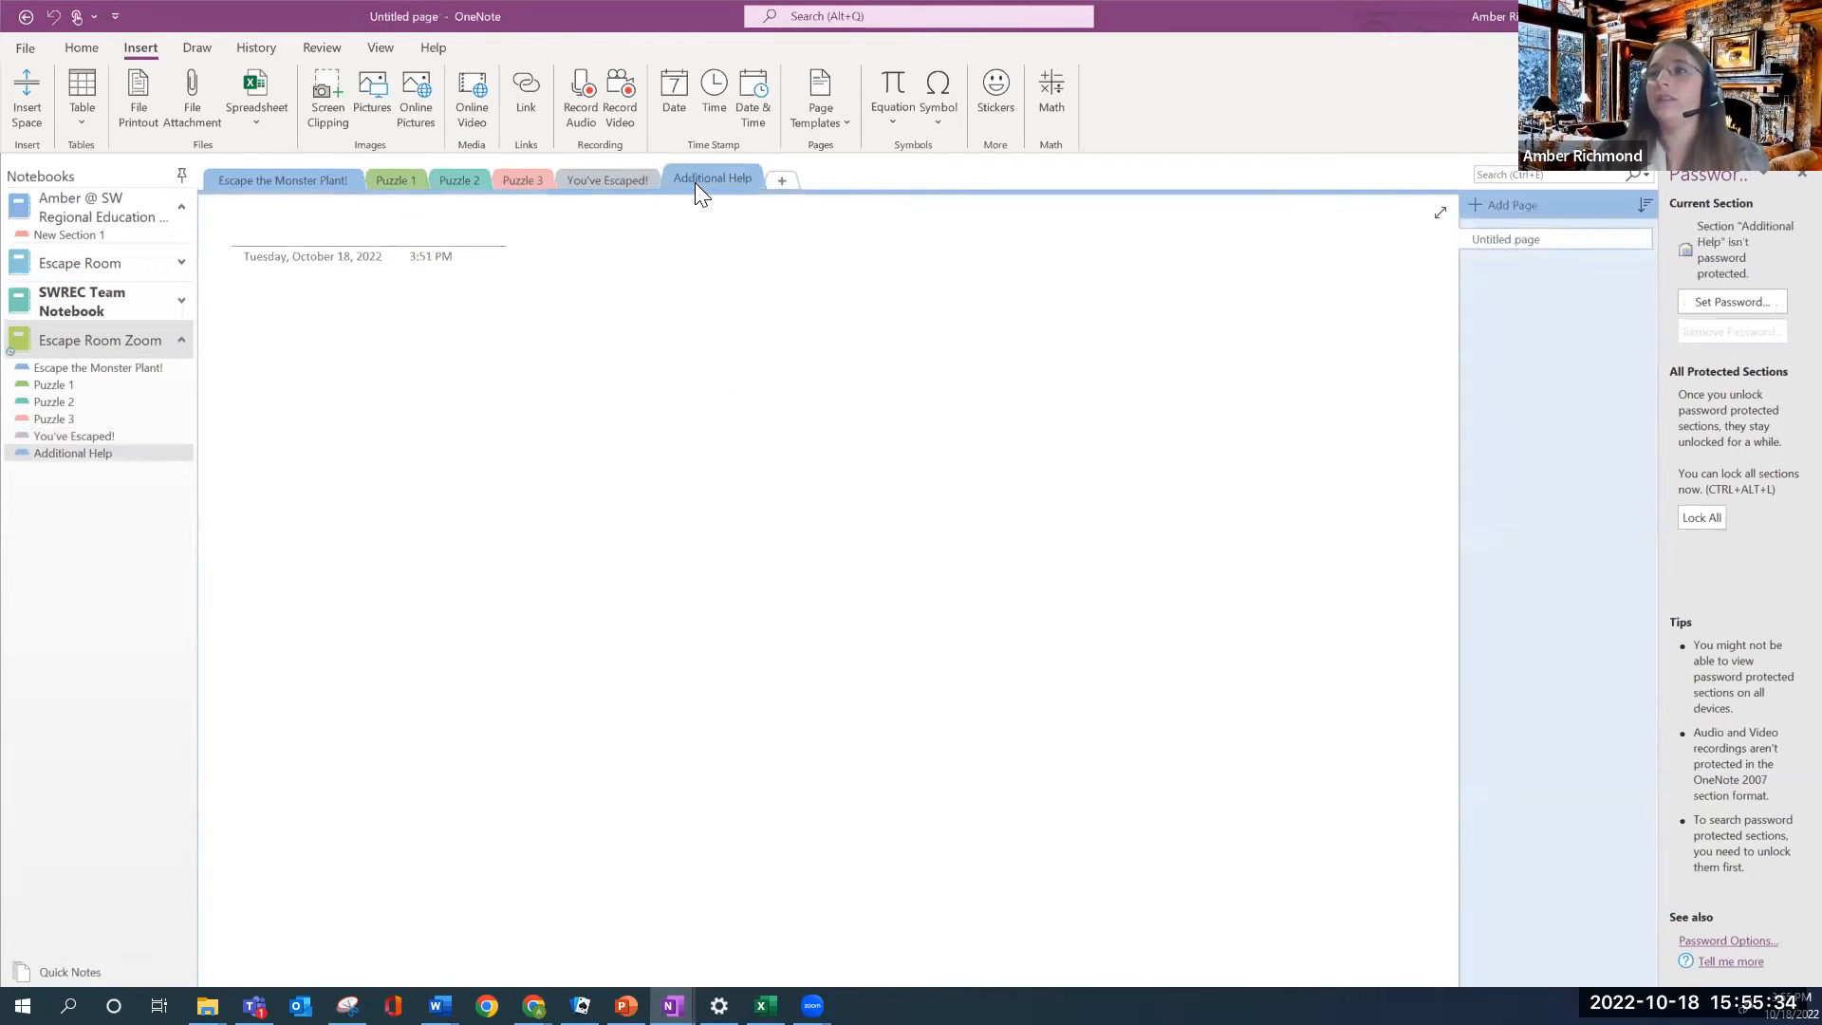
Start an Online Video insert on the Additional Help page and bring up a new Chrome window
{"action": "left_click", "coordinate": [521, 179]}
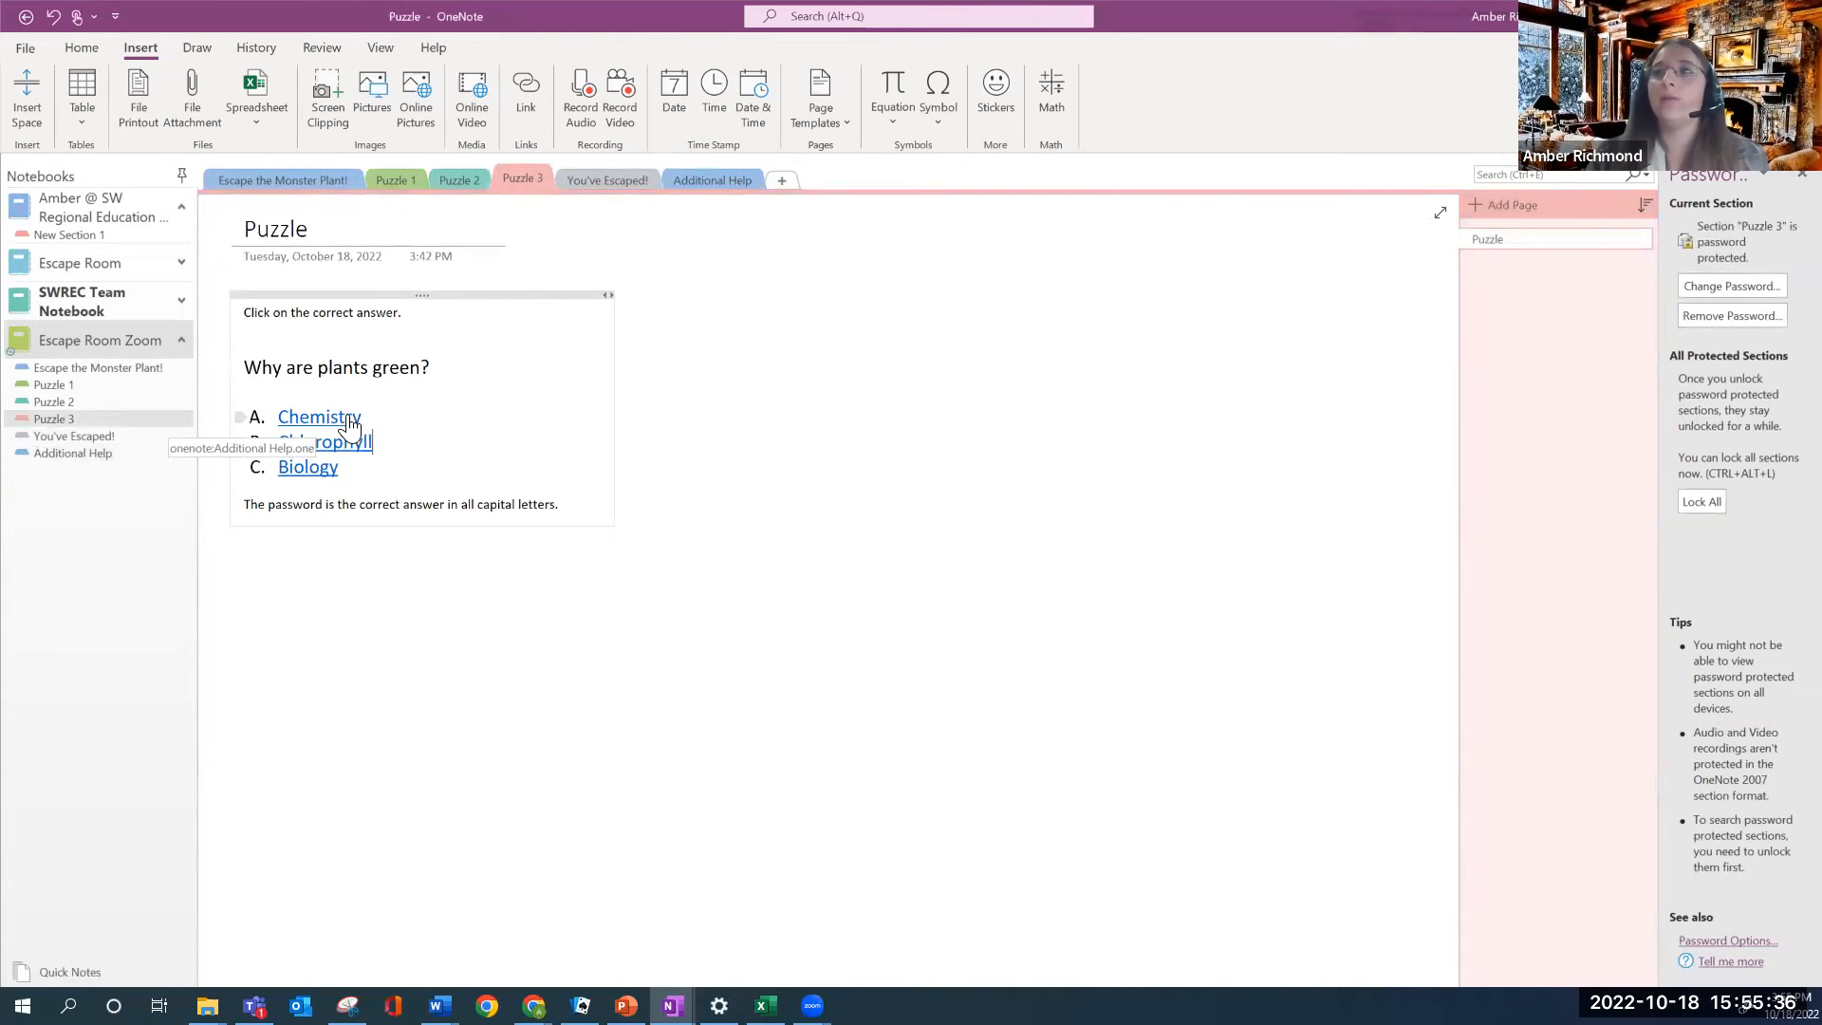
{"action": "left_click", "coordinate": [729, 176]}
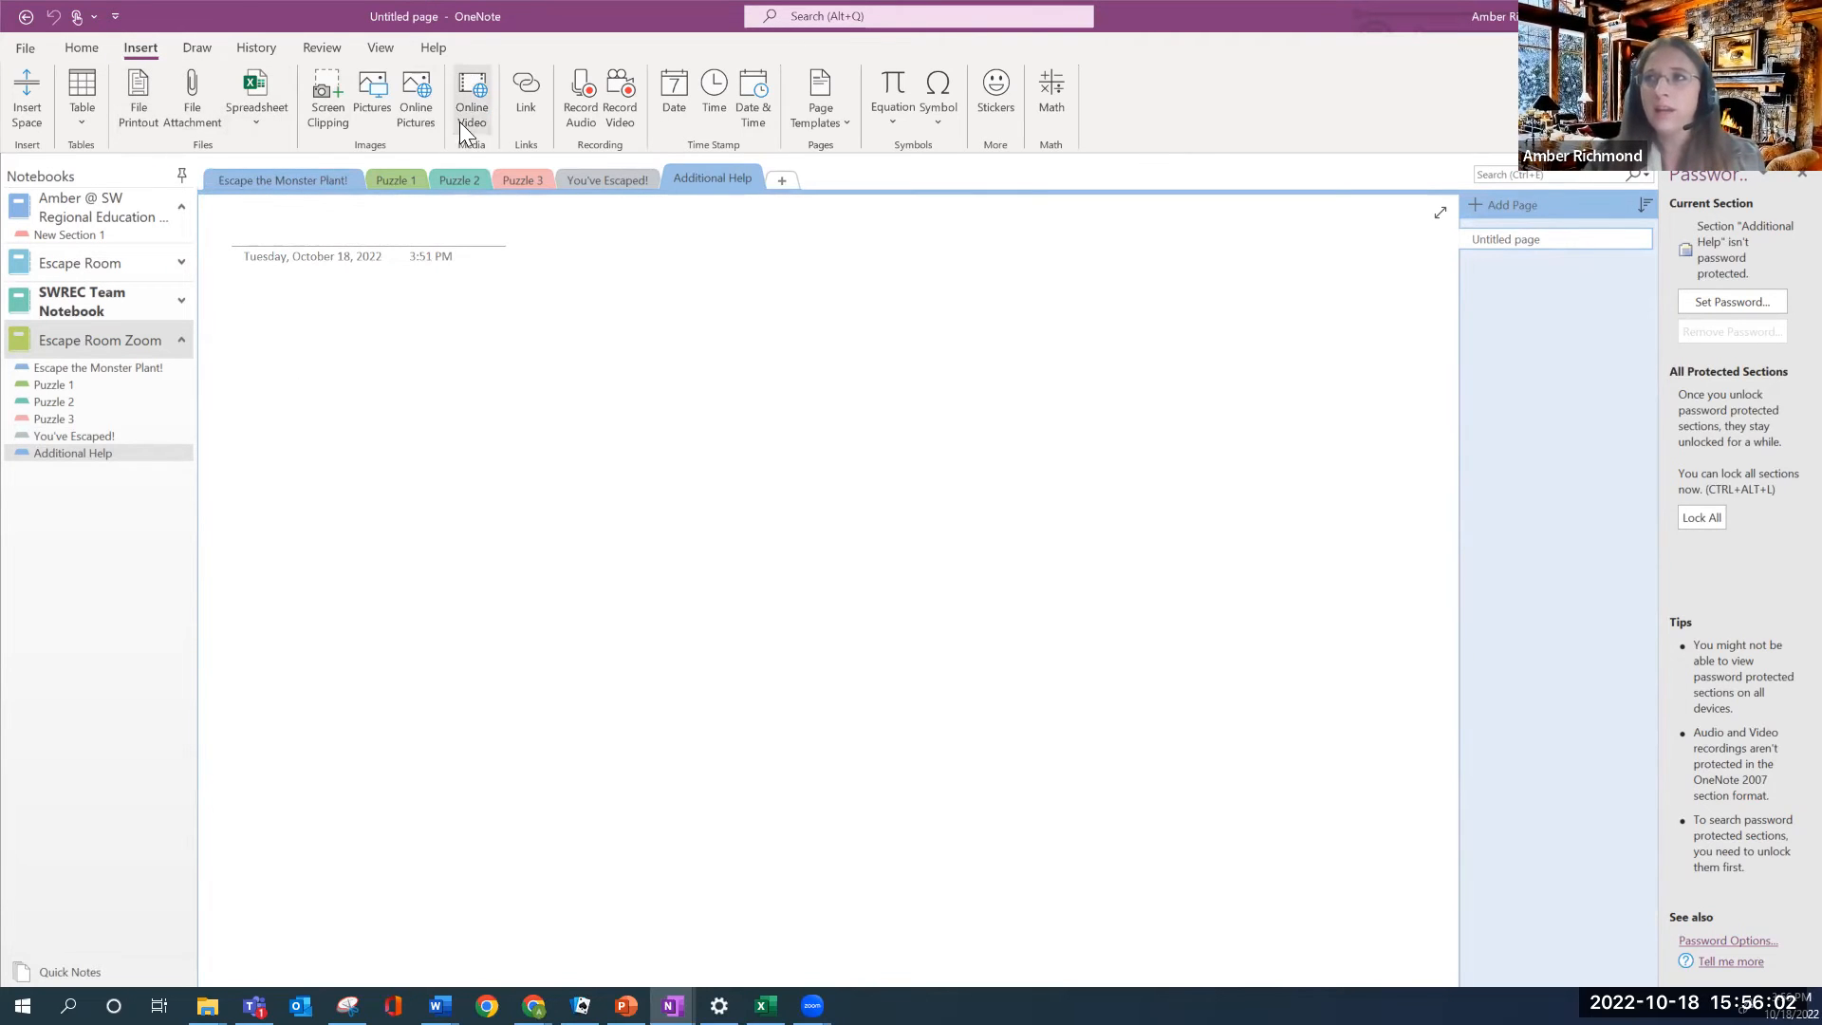
{"action": "left_click", "coordinate": [478, 99]}
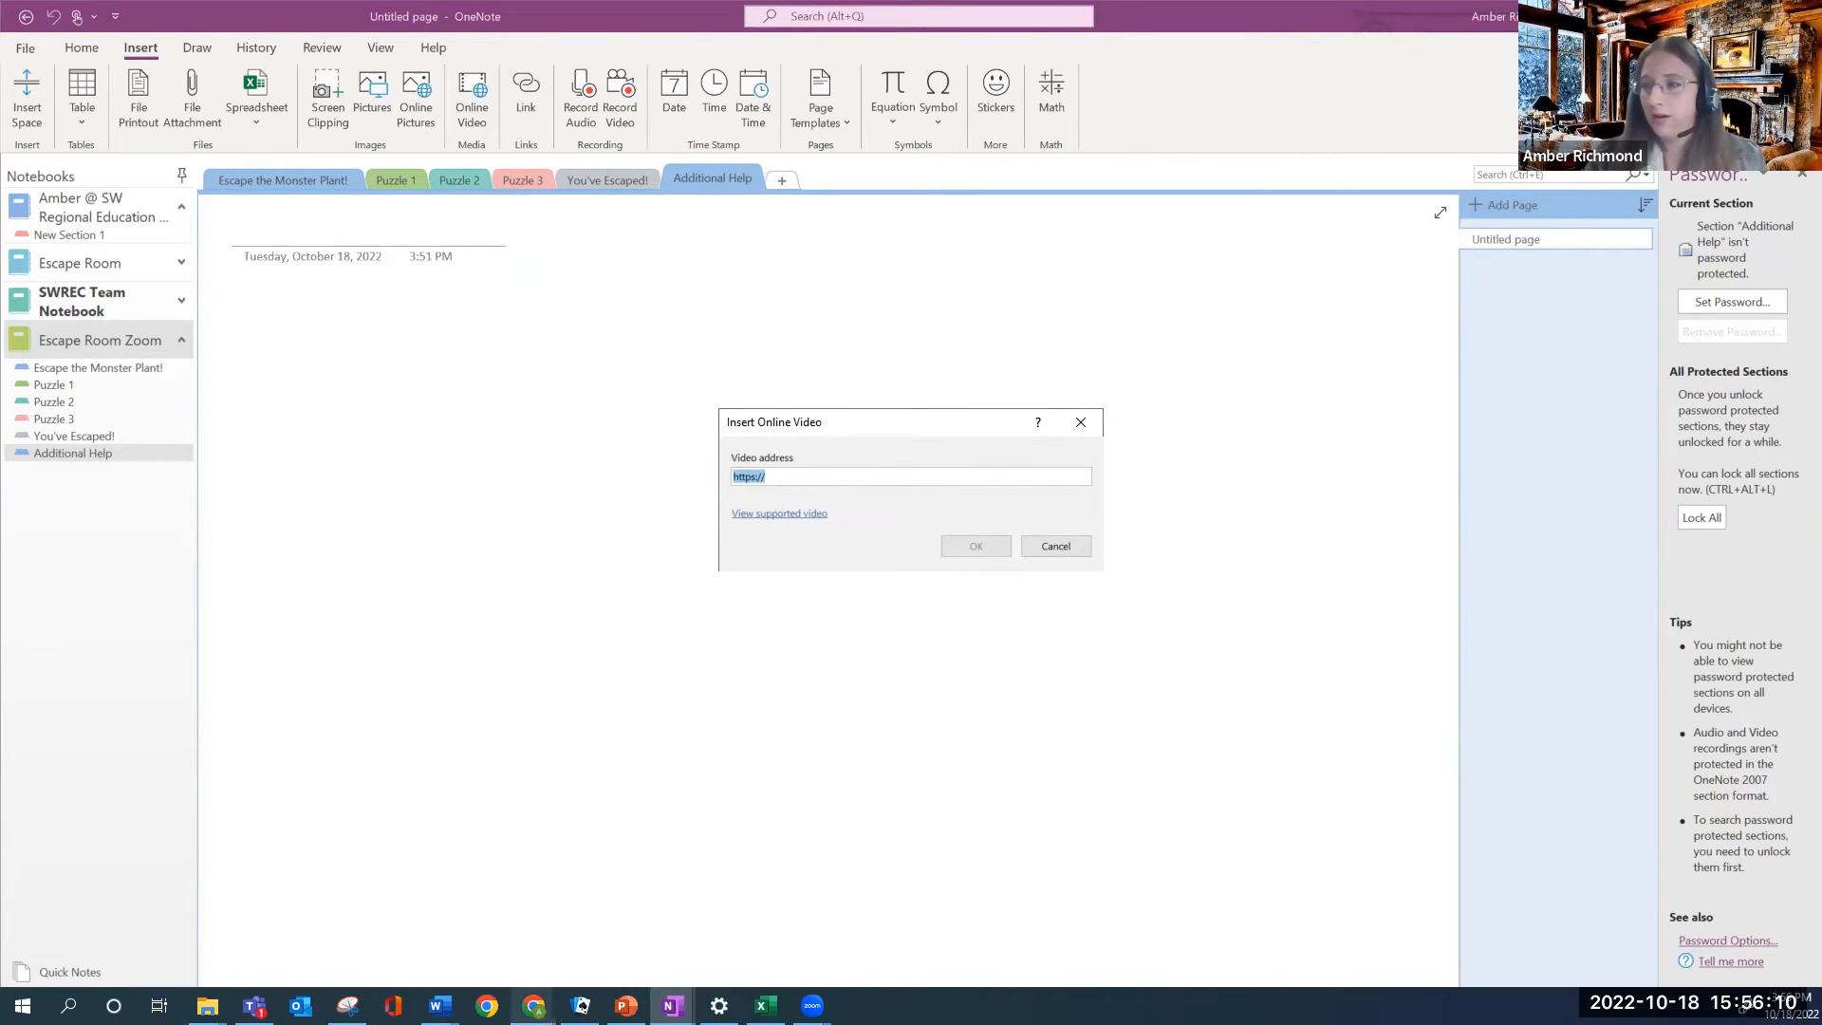
{"action": "left_click", "coordinate": [533, 1006]}
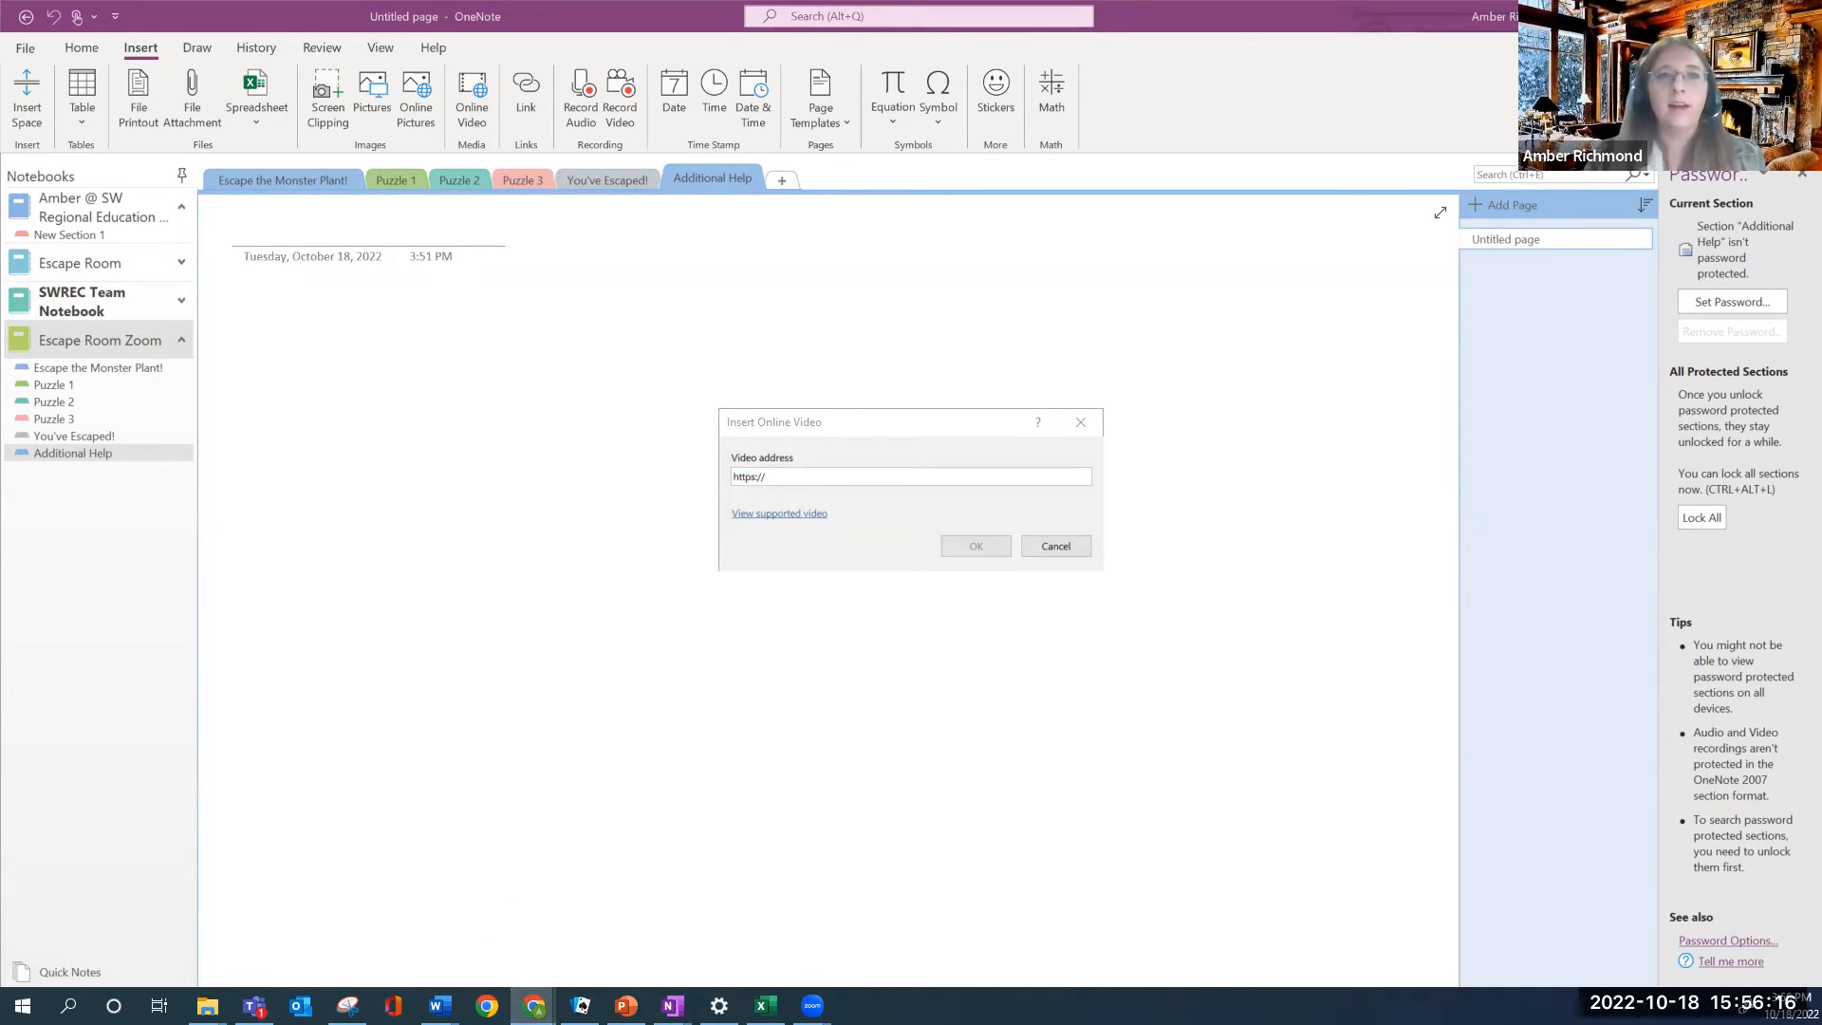
{"action": "left_click_drag", "start_coordinate": [944, 358], "coordinate": [949, 92]}
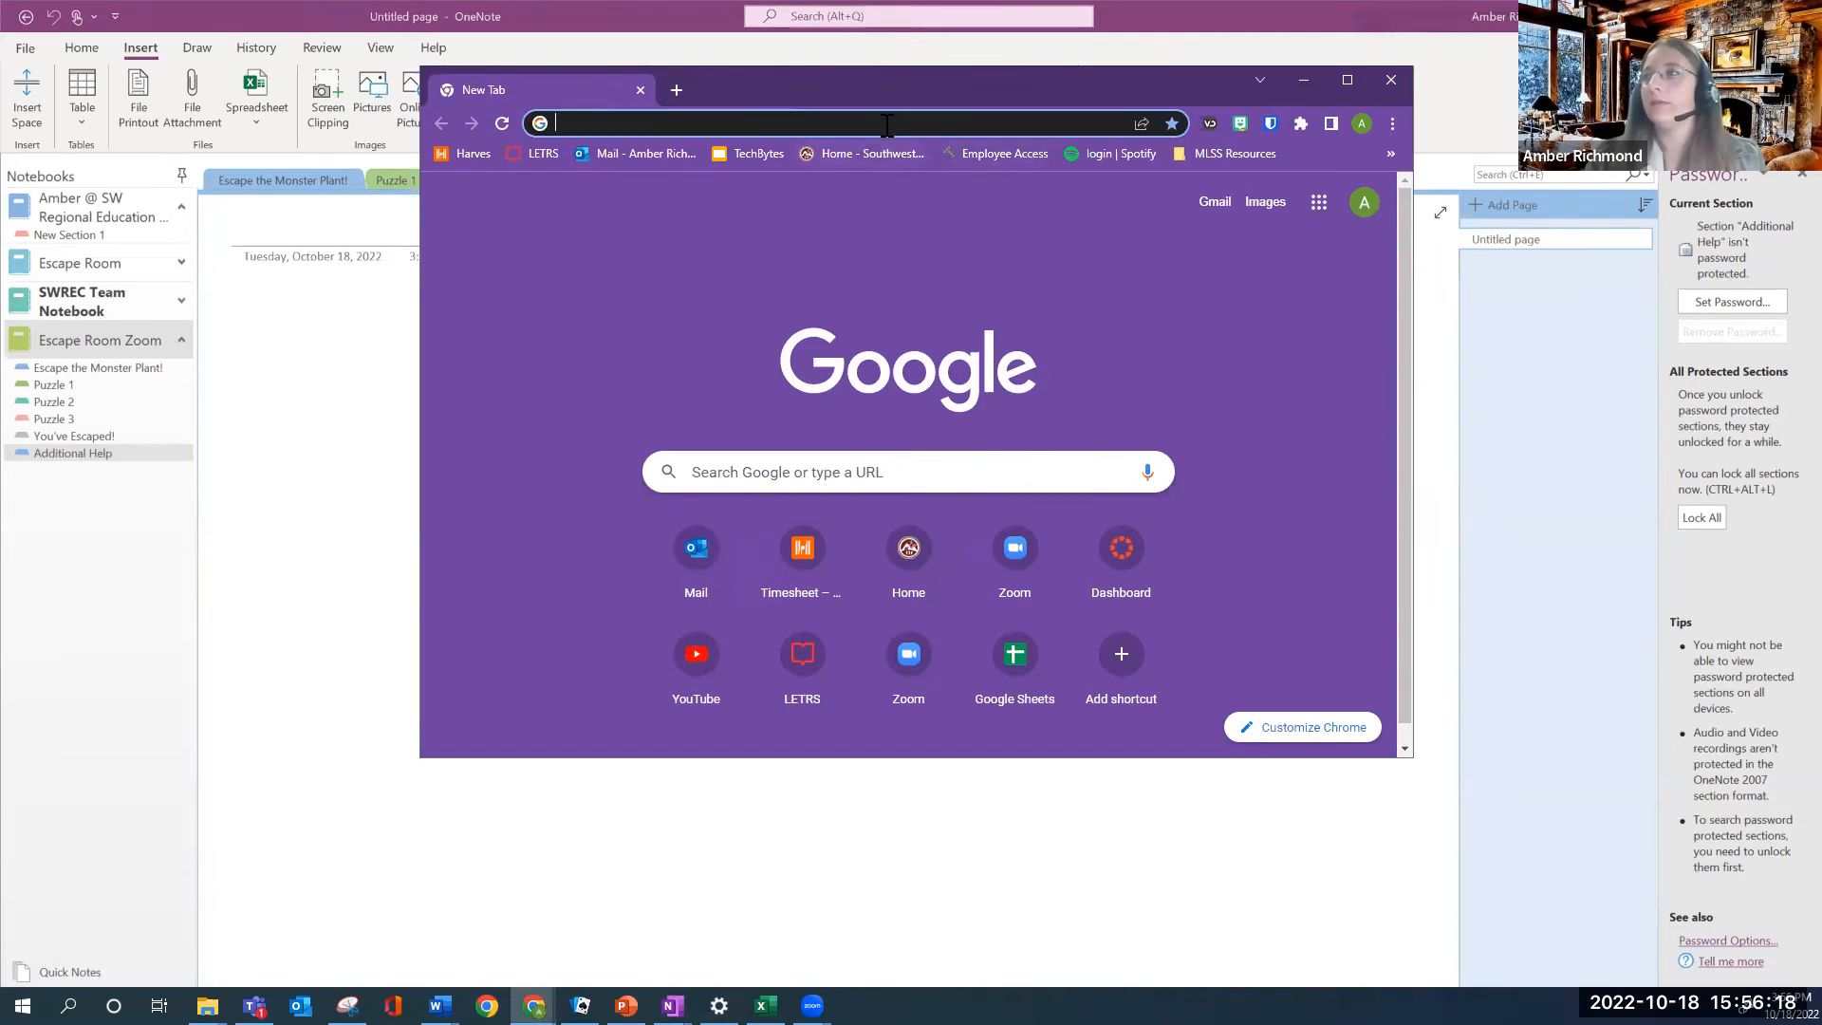
Go to YouTube in a maximized Chrome window and search for 'why are plants green'
{"action": "left_click", "coordinate": [887, 125]}
{"action": "type", "text": "you"}
{"action": "key", "text": "Return"}
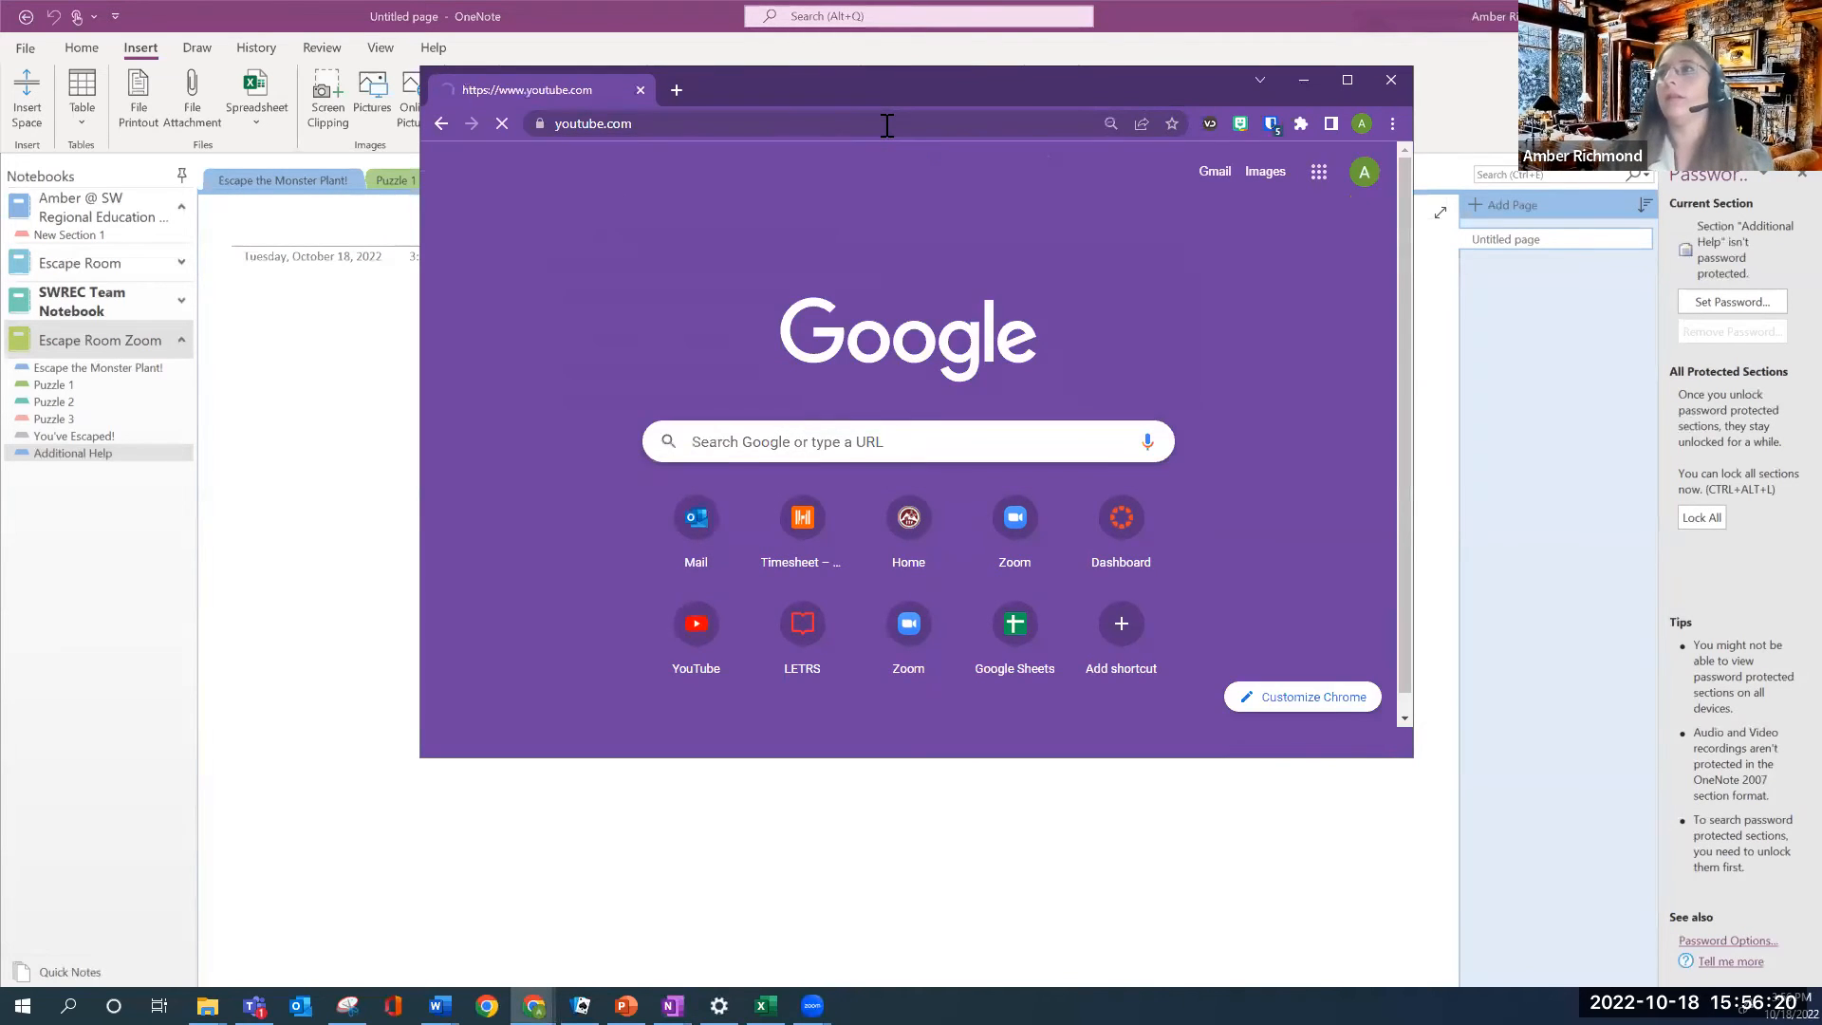
{"action": "left_click", "coordinate": [1348, 79]}
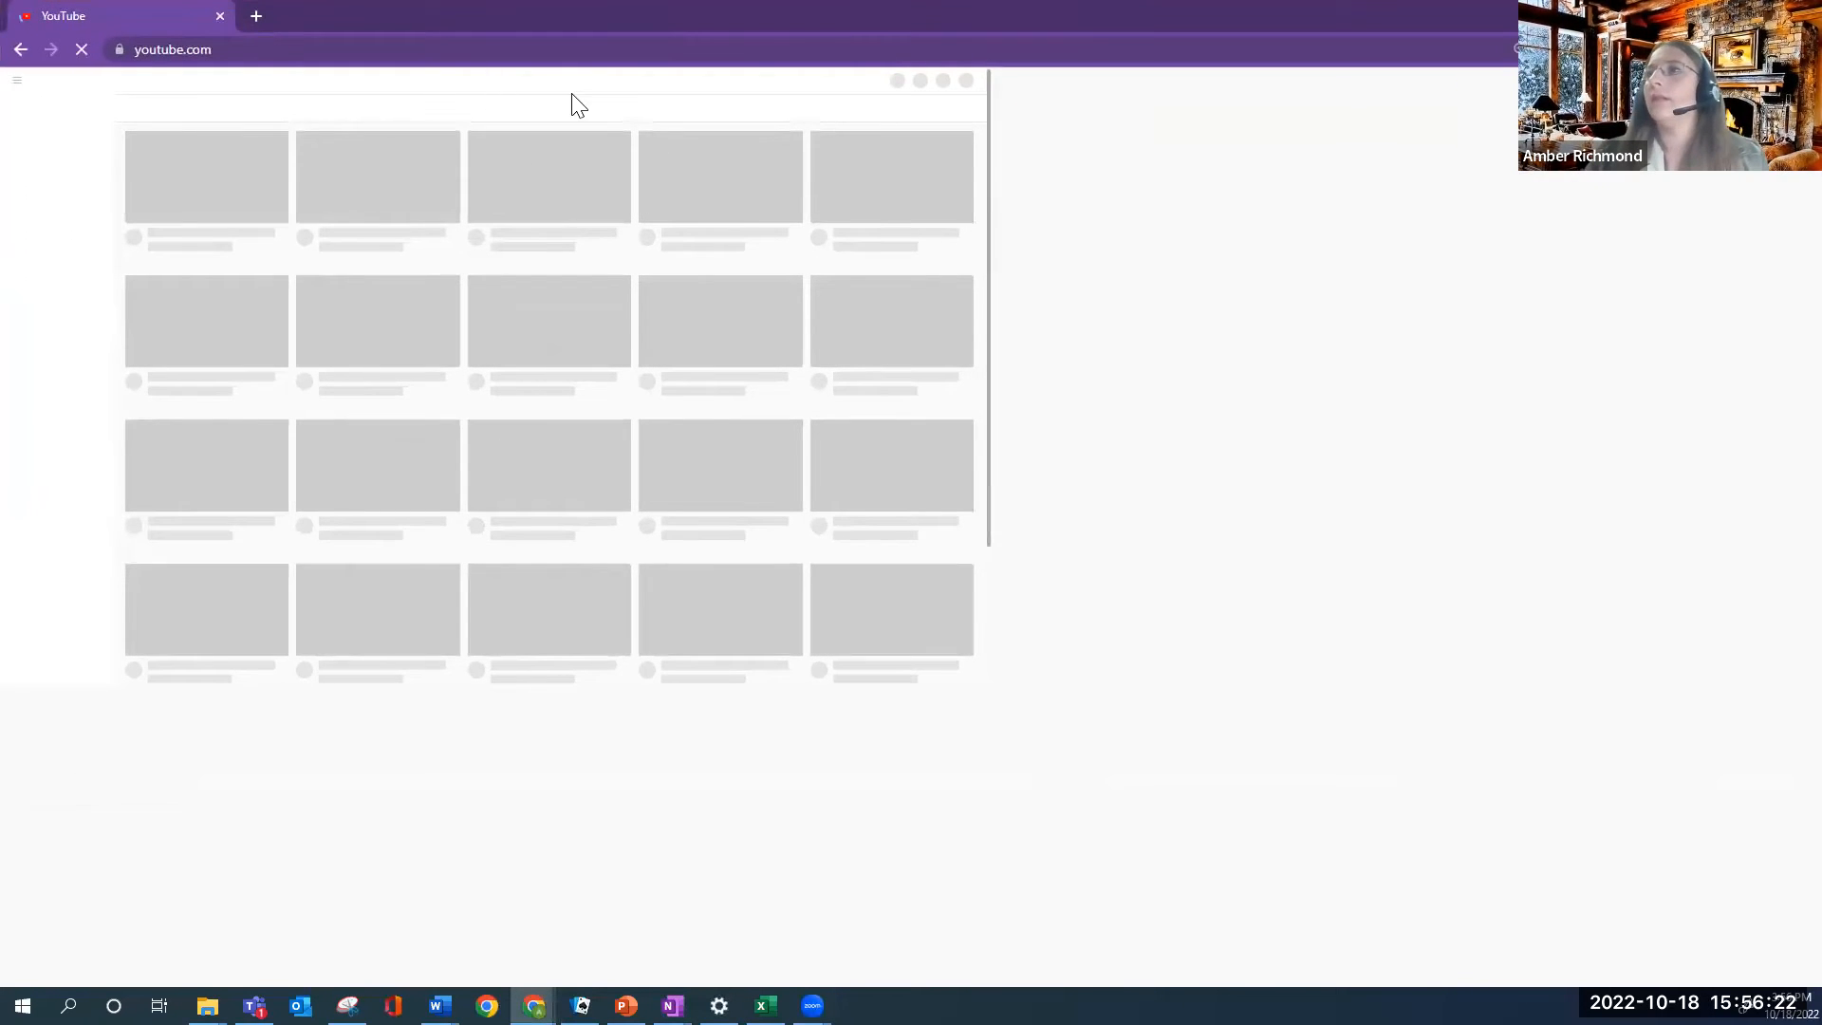
{"action": "left_click", "coordinate": [863, 84]}
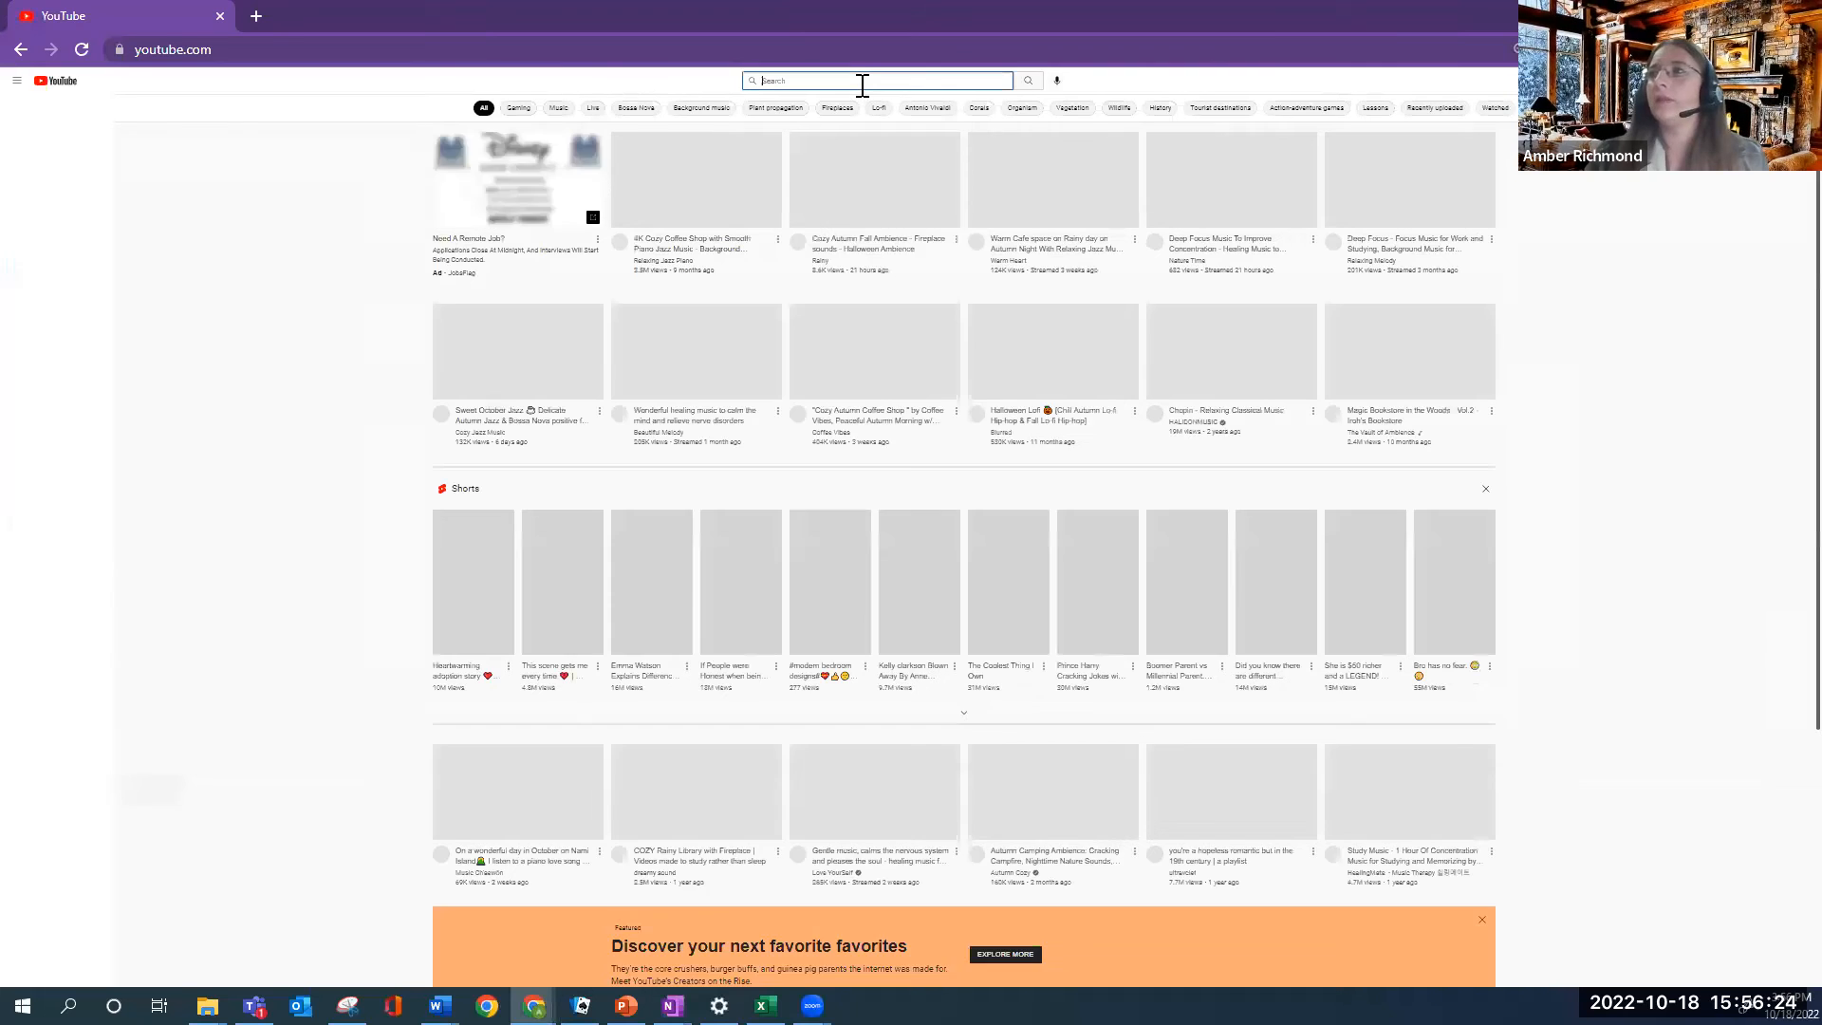
{"action": "type", "text": "why are"}
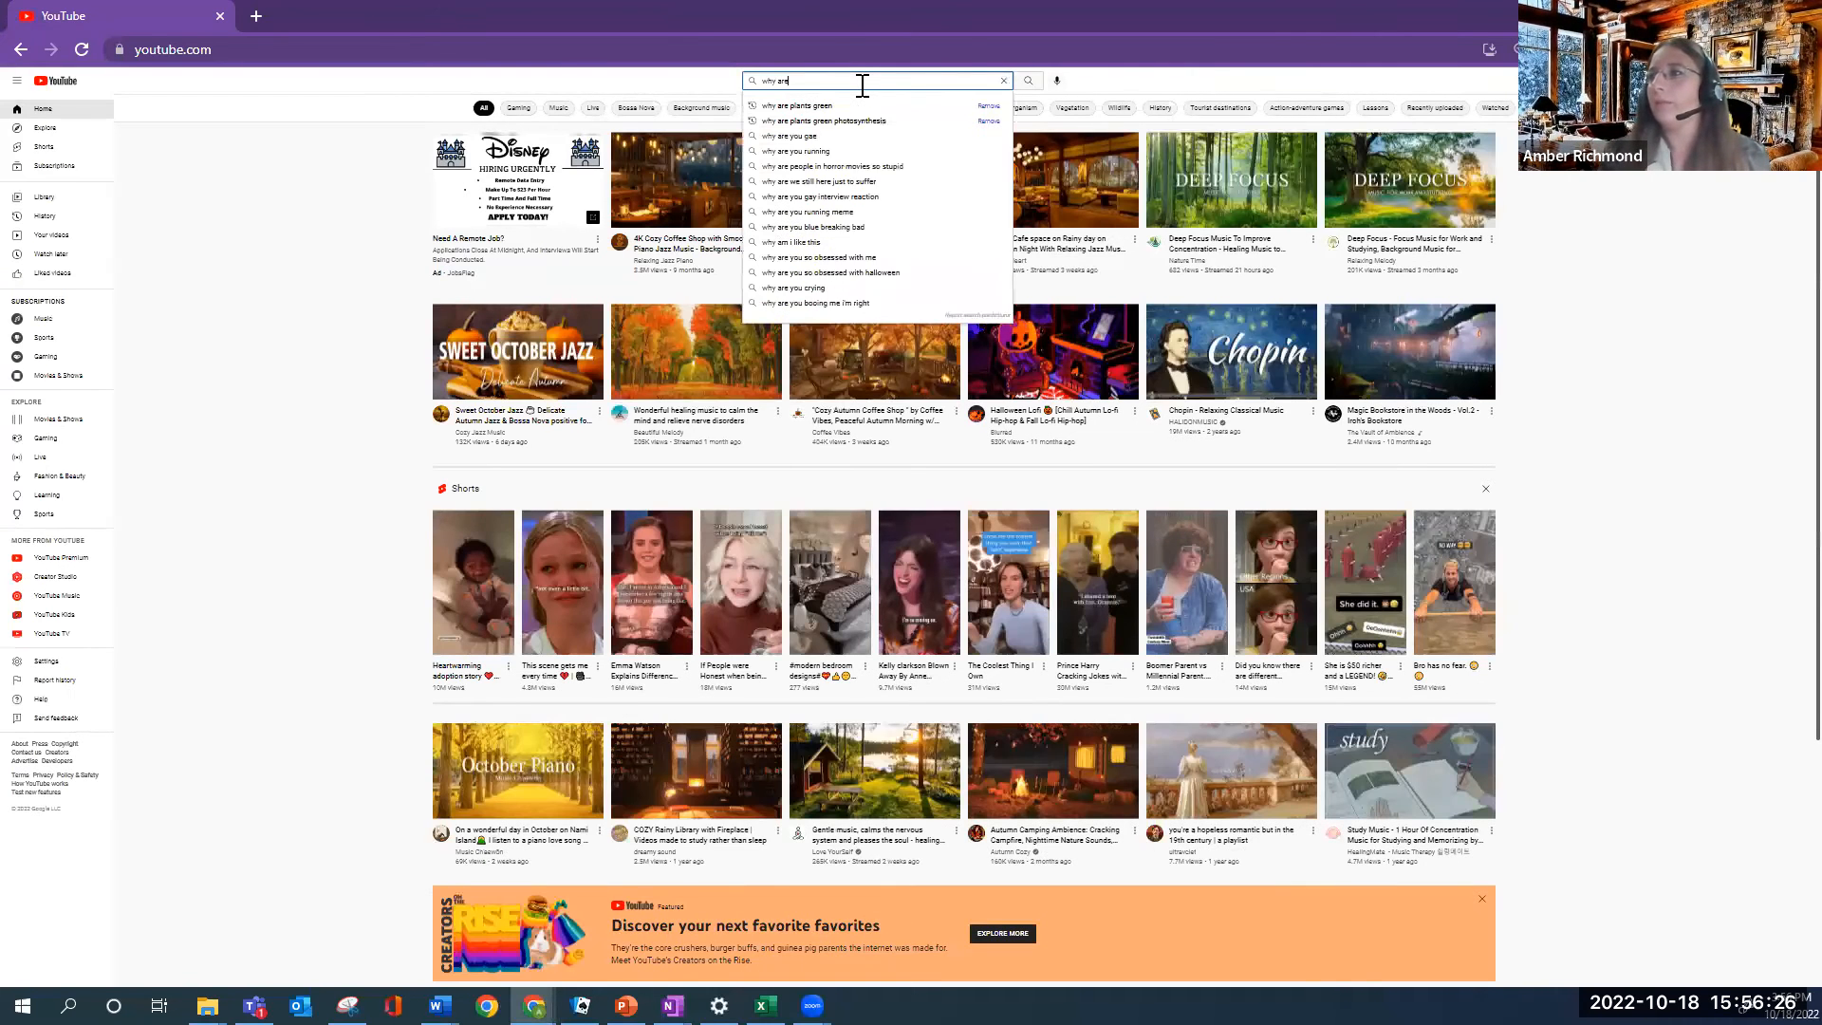
{"action": "type", "text": " plants"}
{"action": "left_click", "coordinate": [795, 105]}
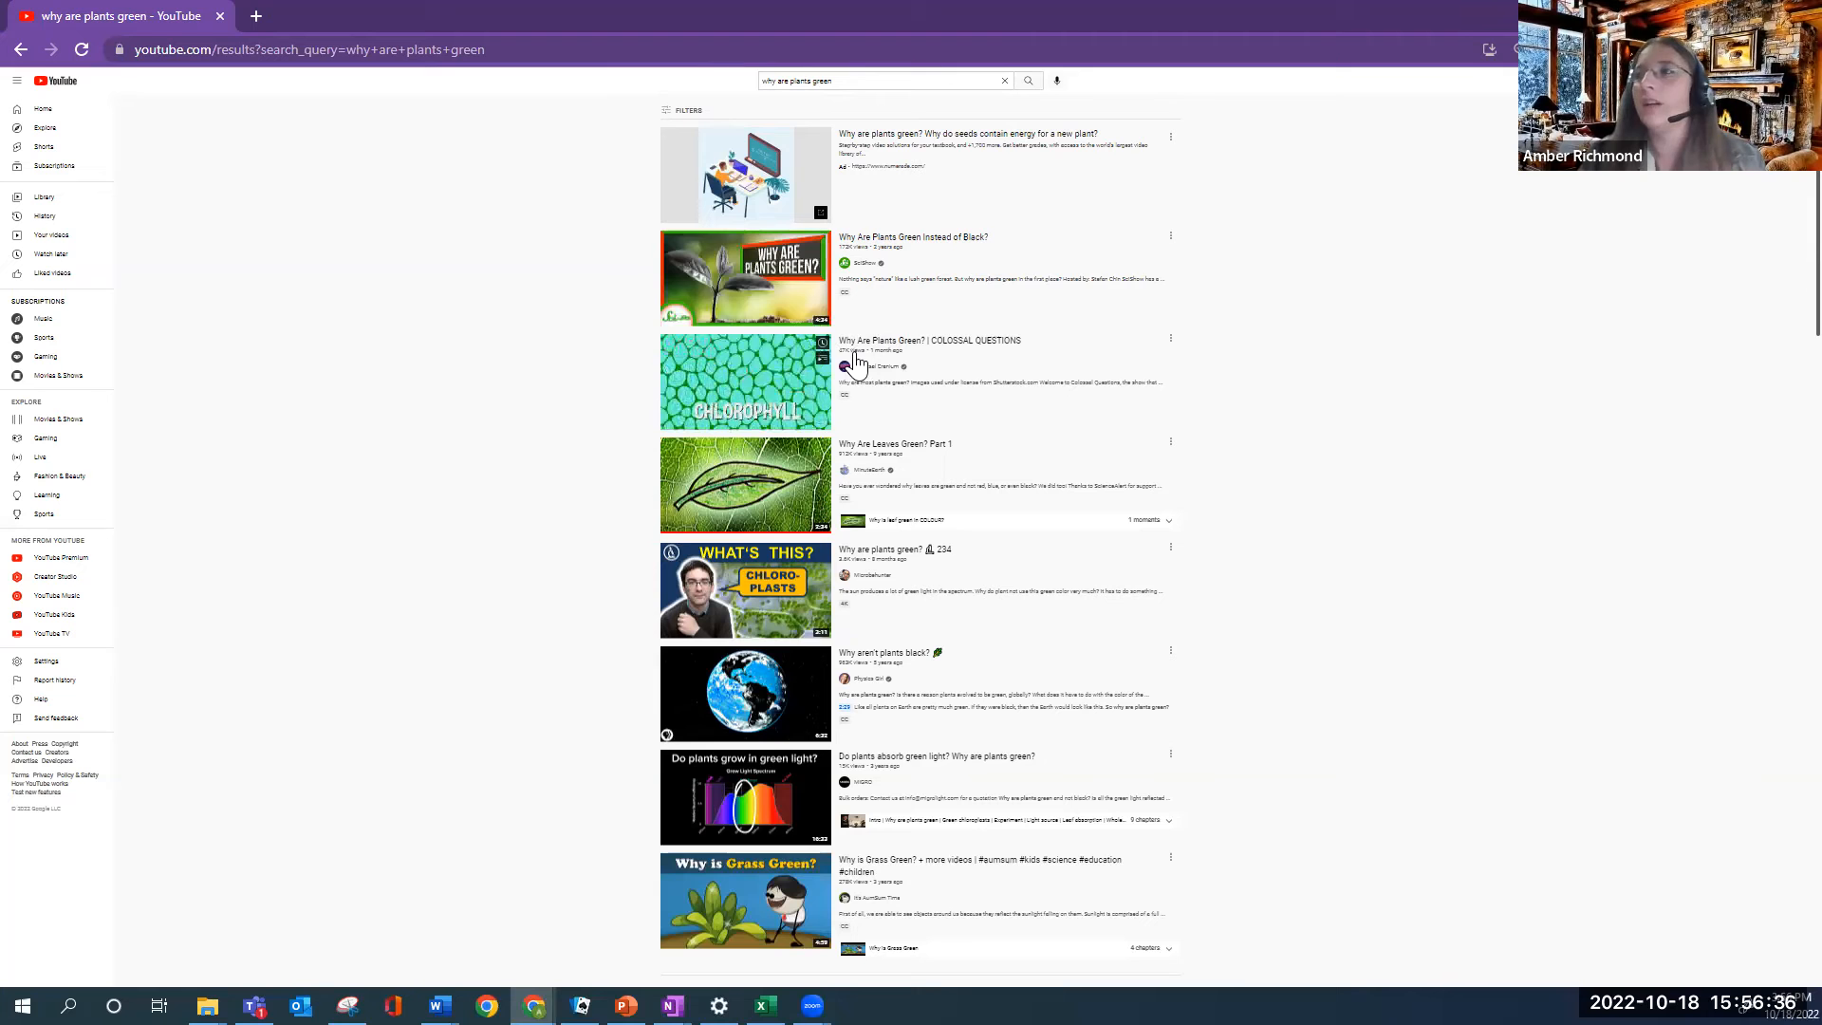
Open the 'Why Are Plants Green? | COLOSSAL QUESTIONS' video and copy its address-bar URL
{"action": "right_click", "coordinate": [759, 364]}
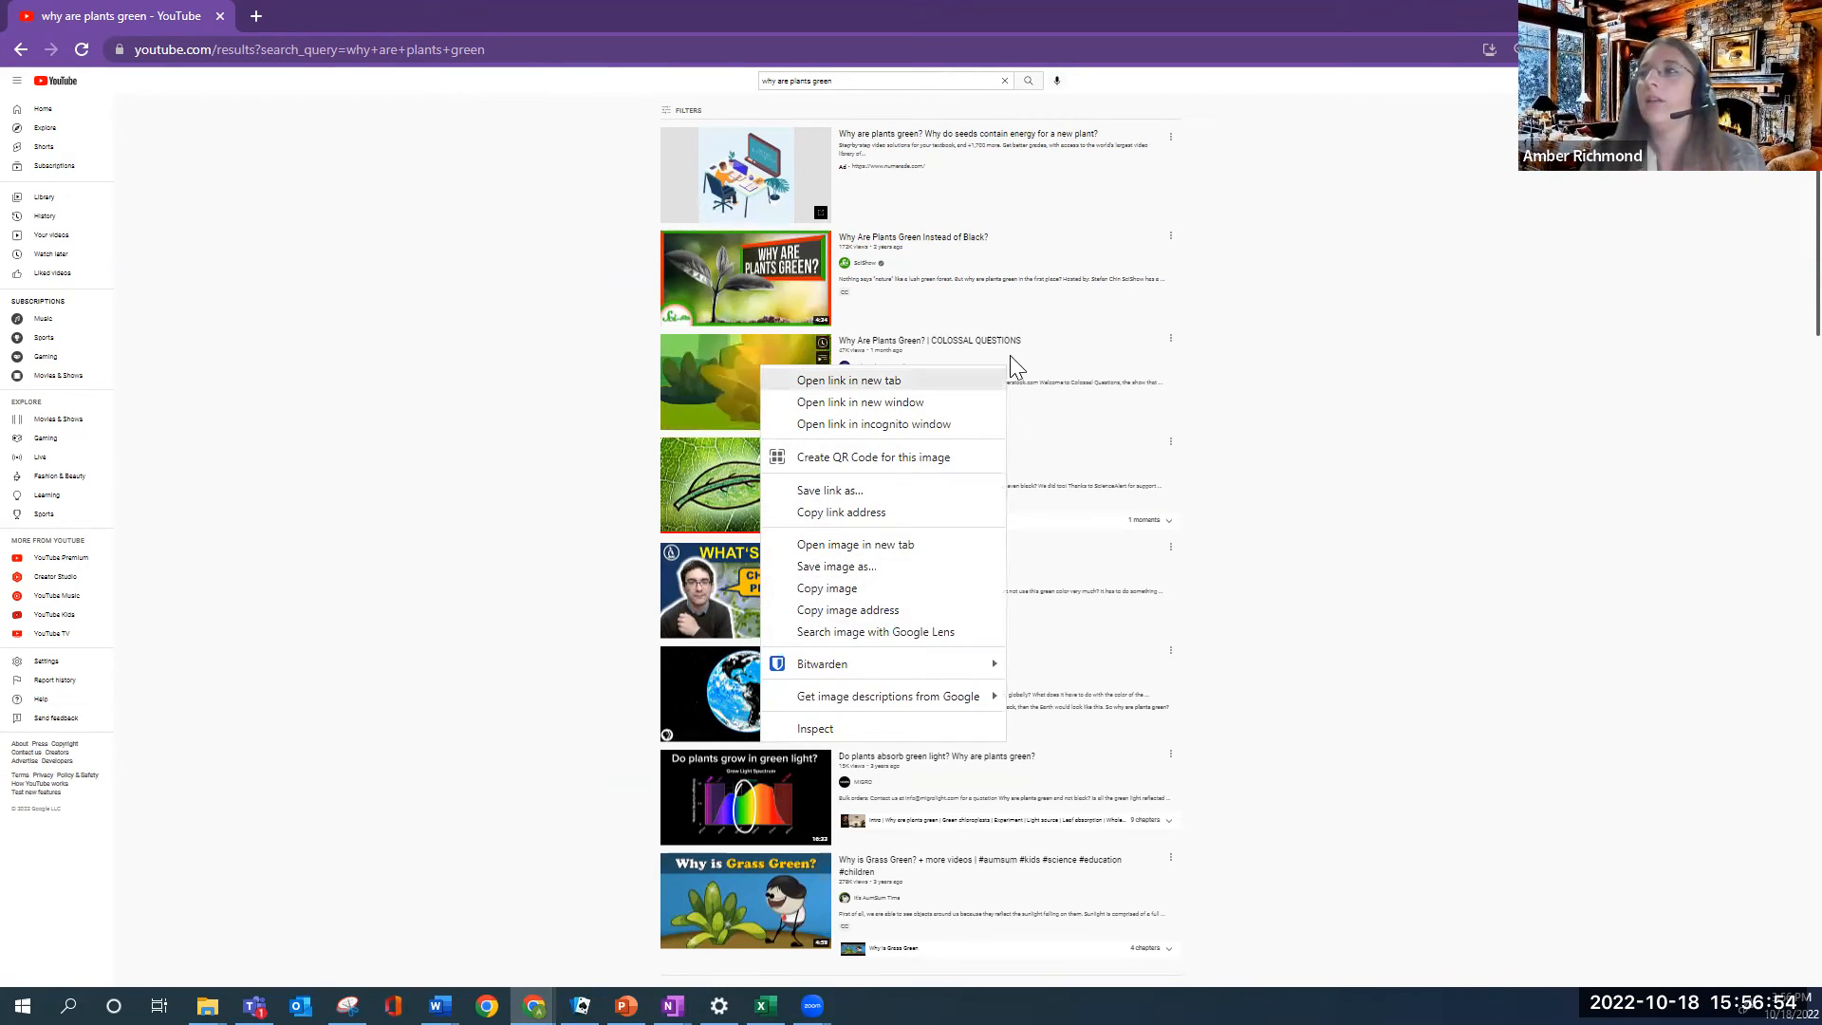
{"action": "left_click", "coordinate": [919, 356]}
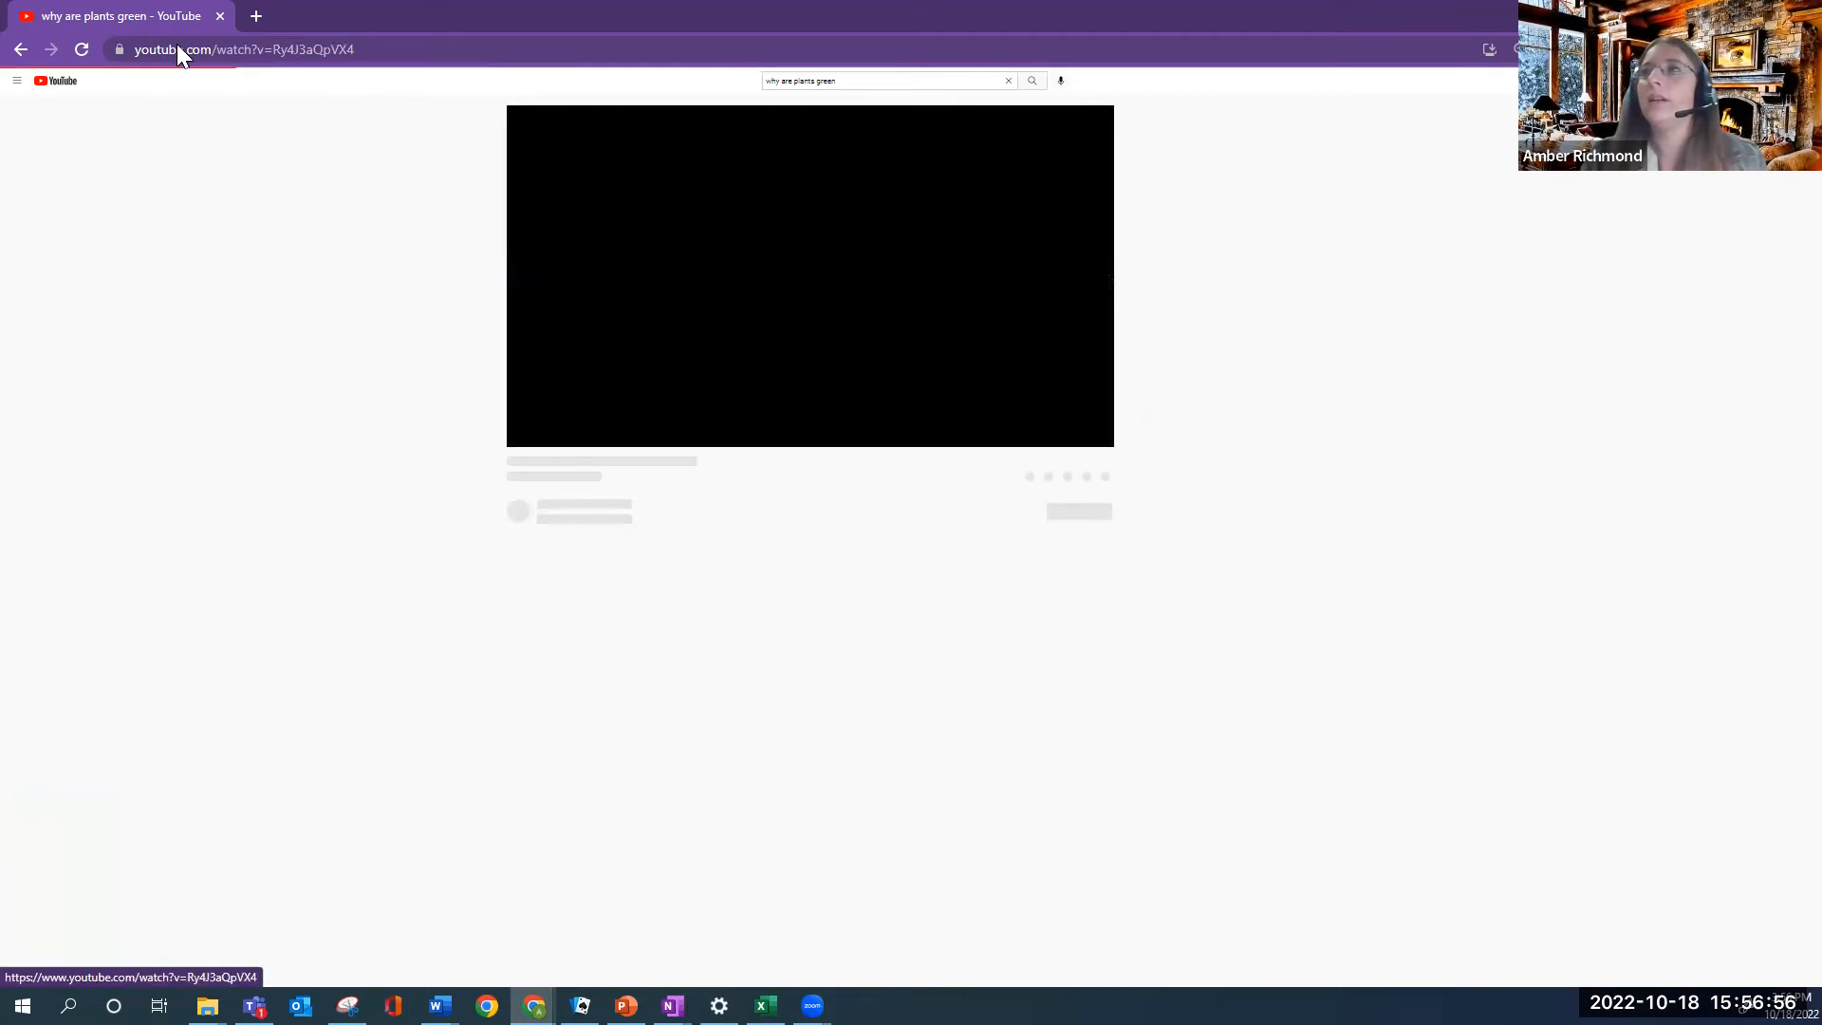
{"action": "left_click", "coordinate": [286, 45]}
{"action": "left_click_drag", "start_coordinate": [355, 49], "coordinate": [133, 50]}
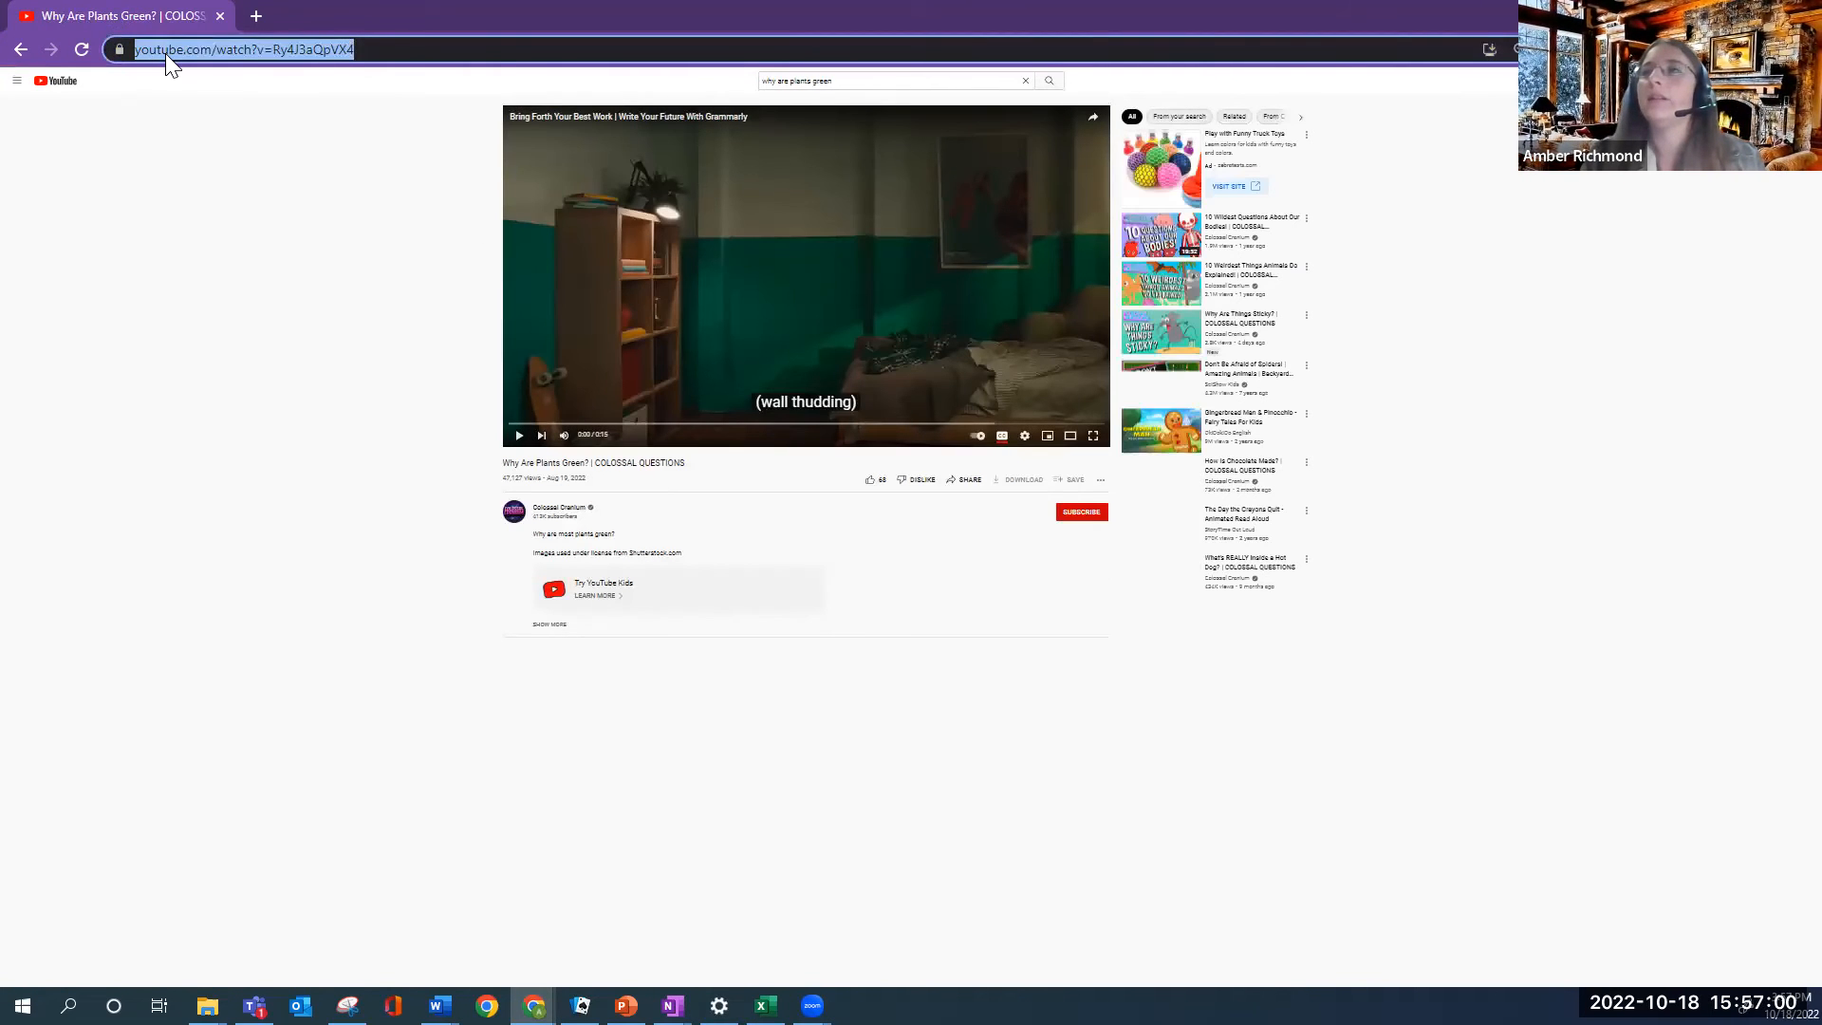
{"action": "right_click", "coordinate": [166, 54]}
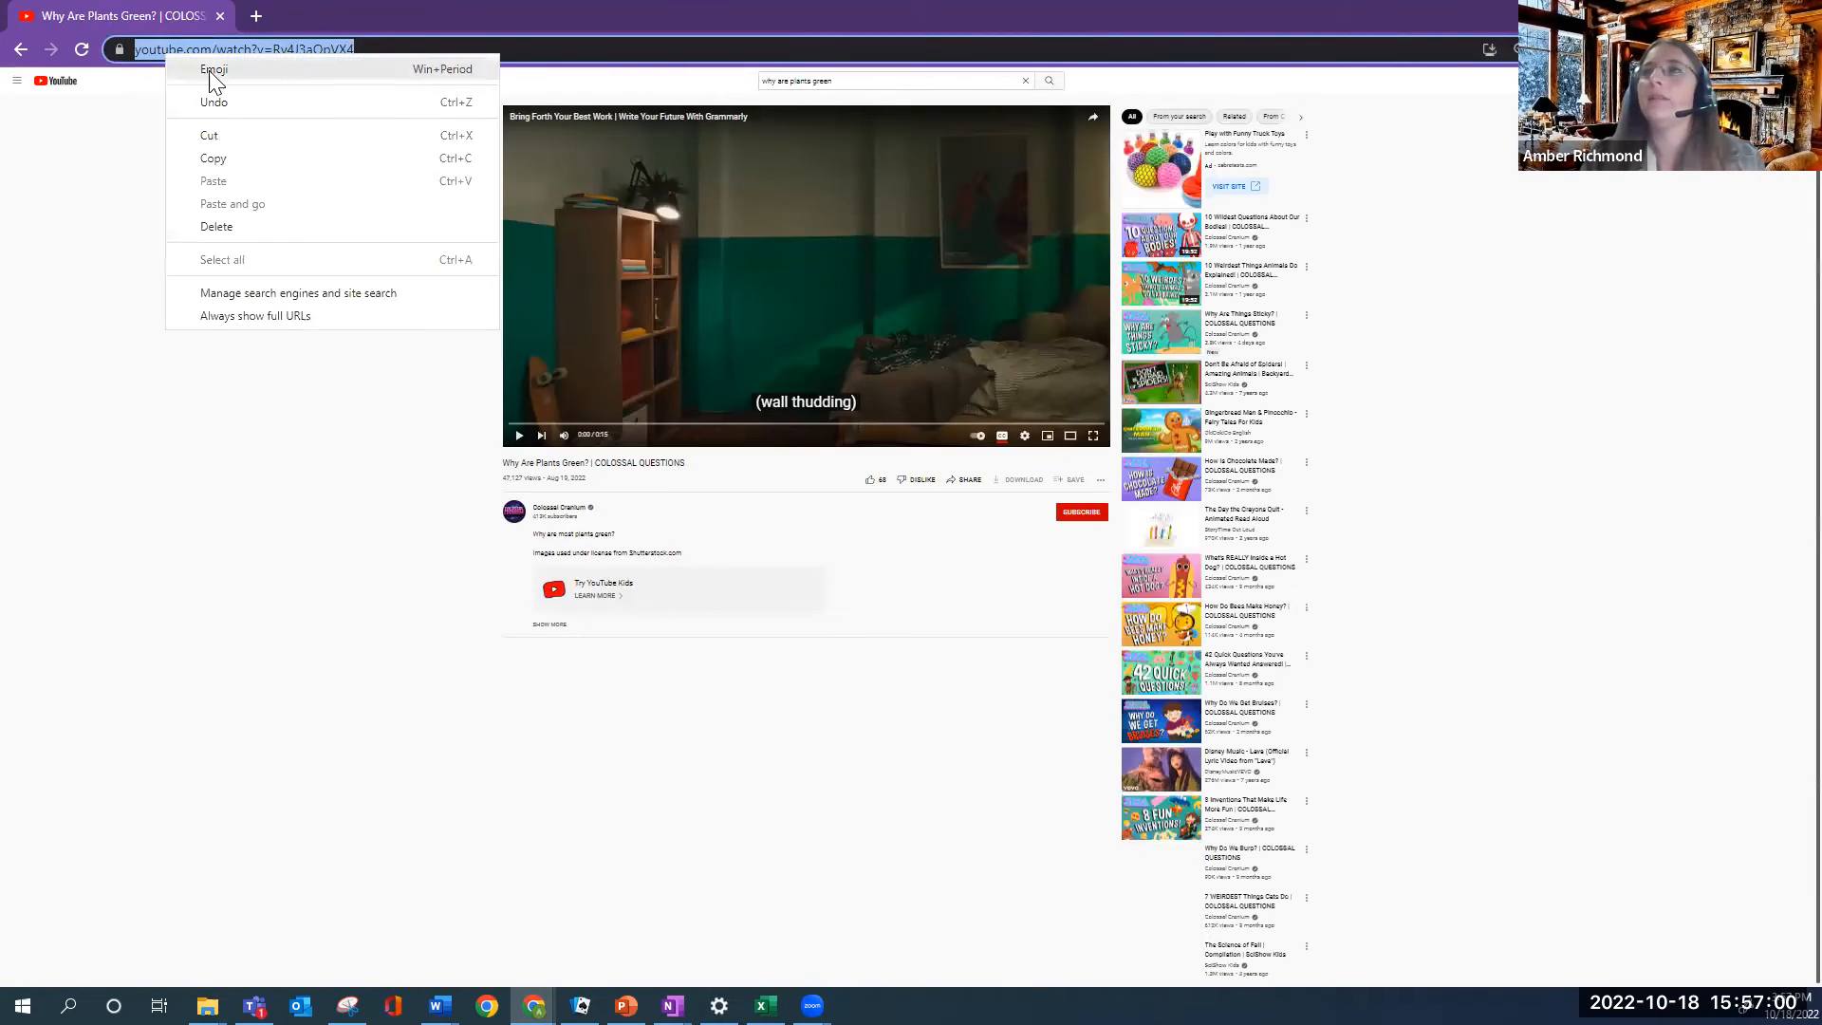
{"action": "left_click", "coordinate": [241, 163]}
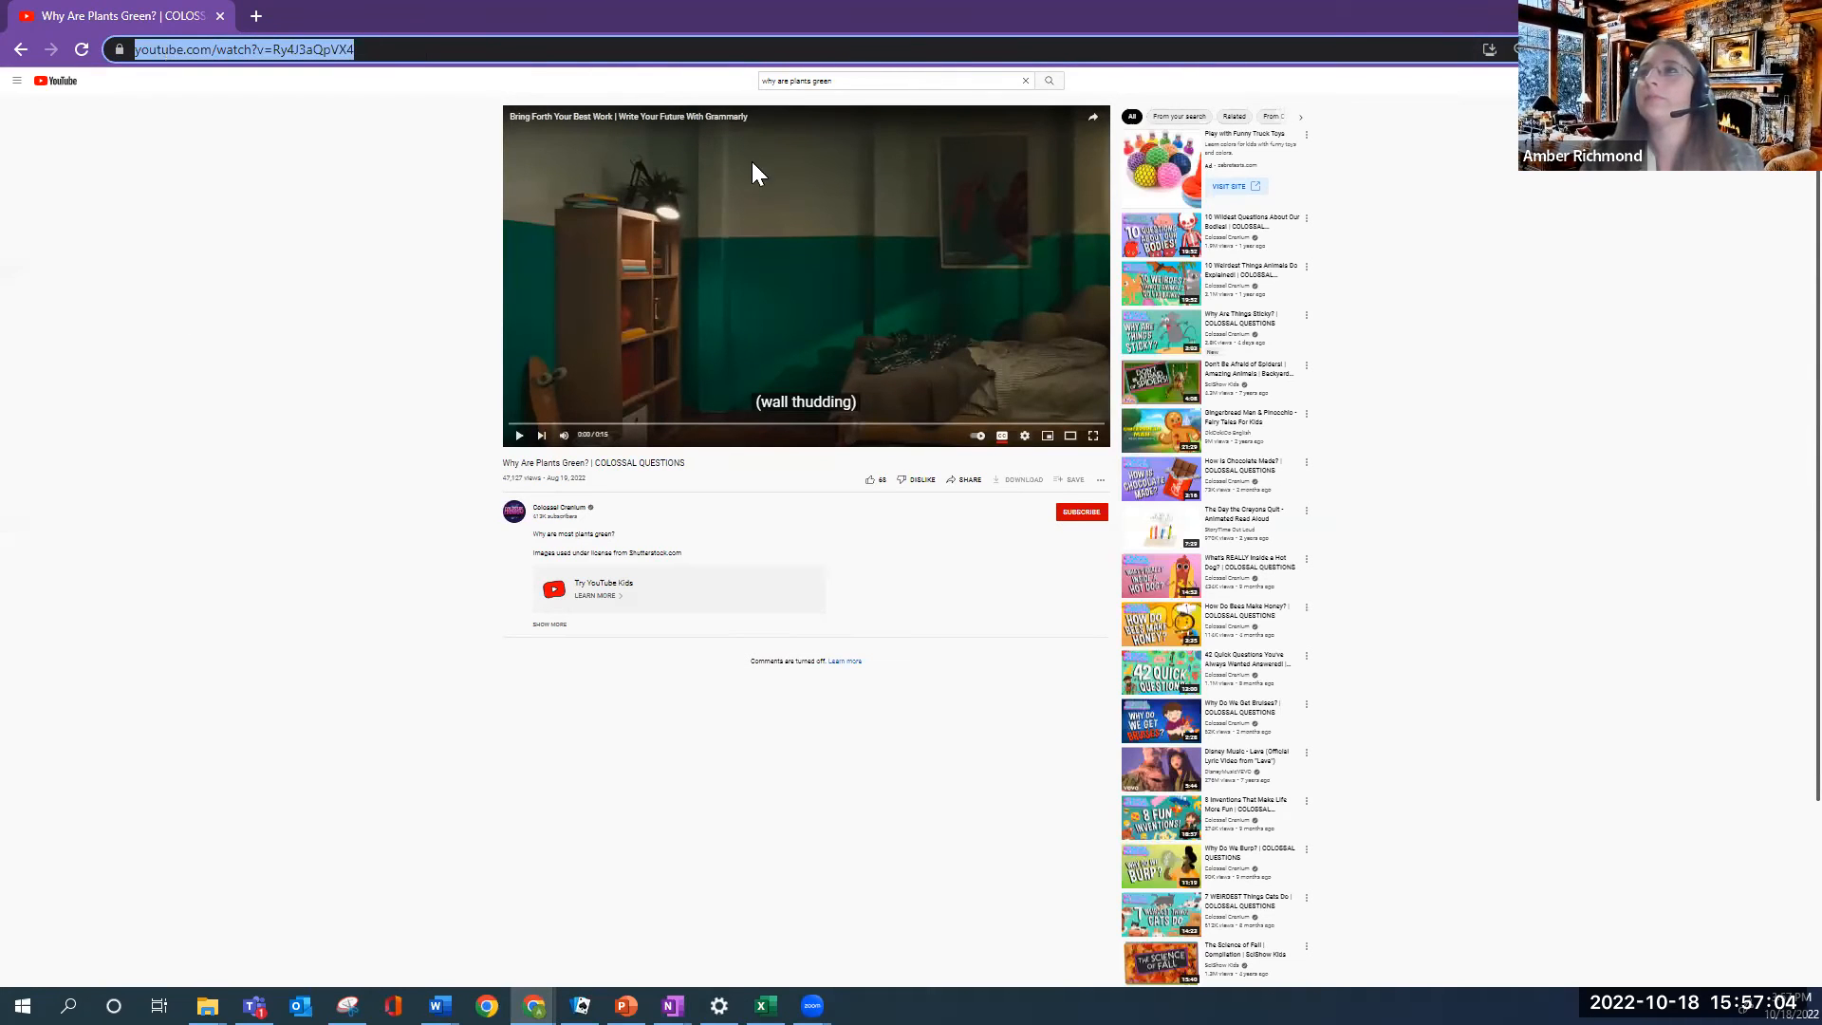
{"action": "left_click", "coordinate": [1712, 13]}
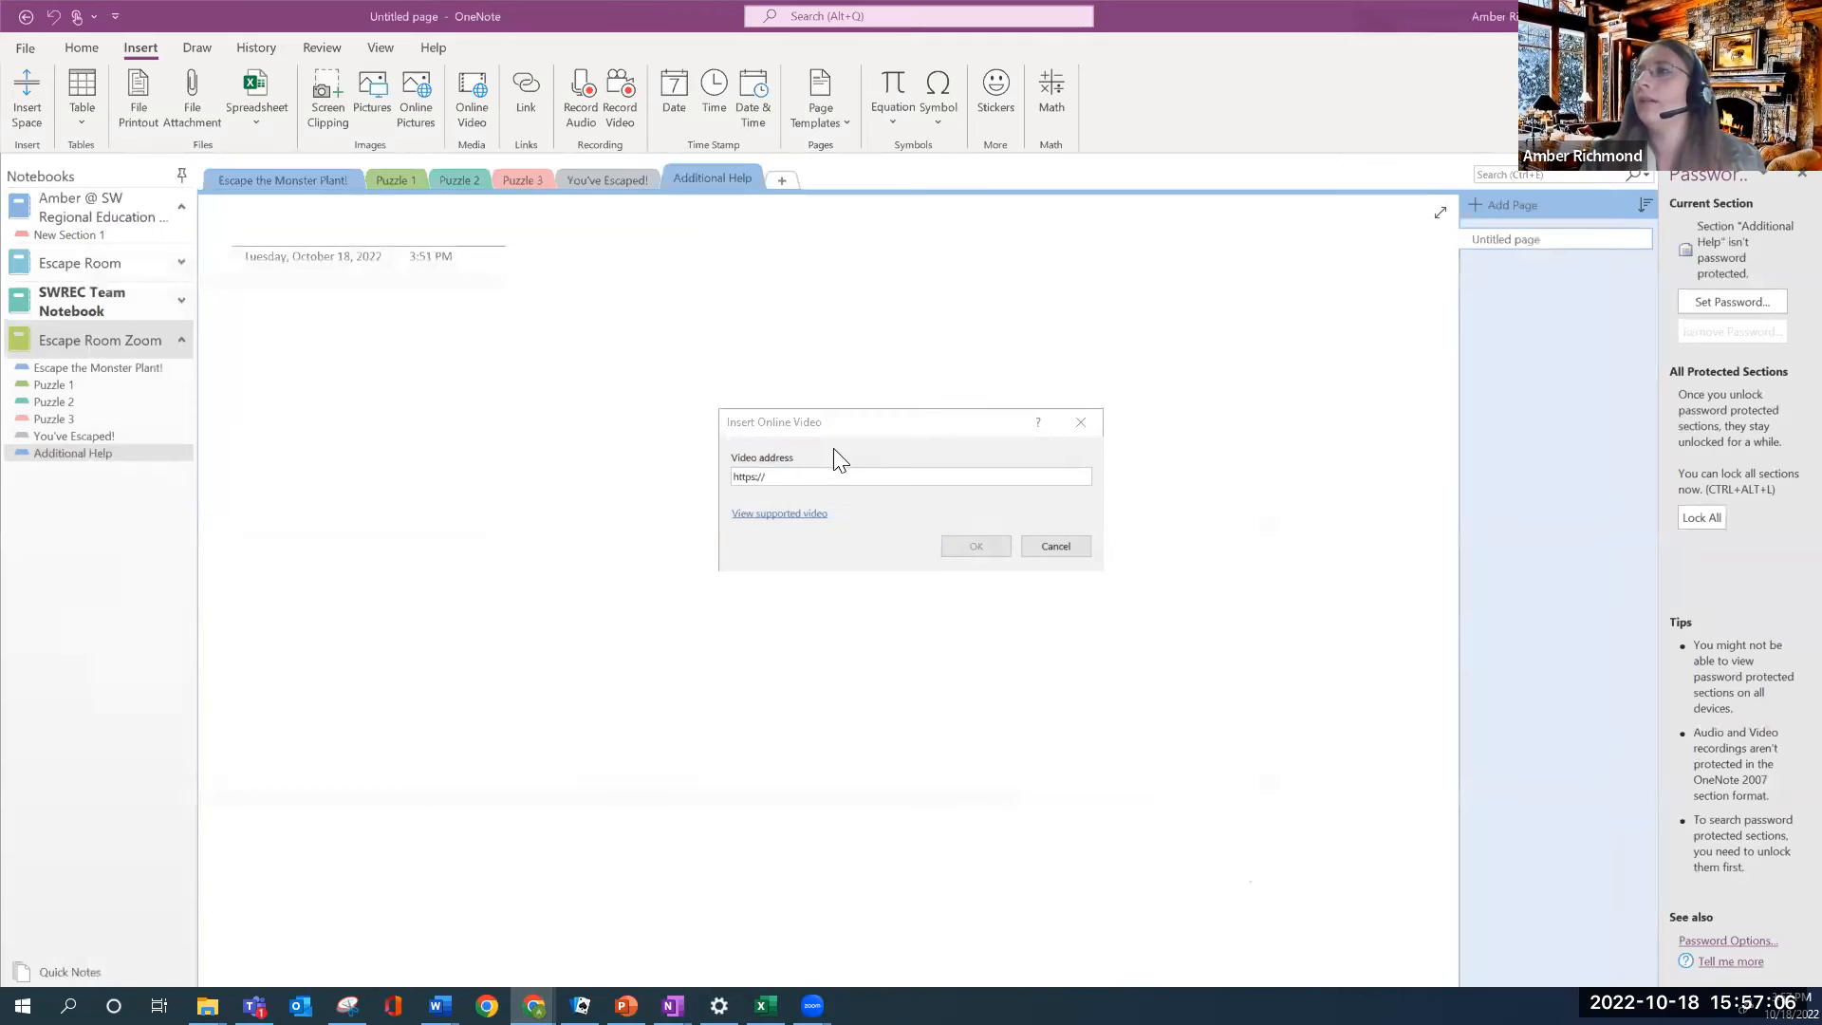
Paste the YouTube URL into the Online Video dialog and enlarge the embedded video
{"action": "right_click", "coordinate": [726, 478]}
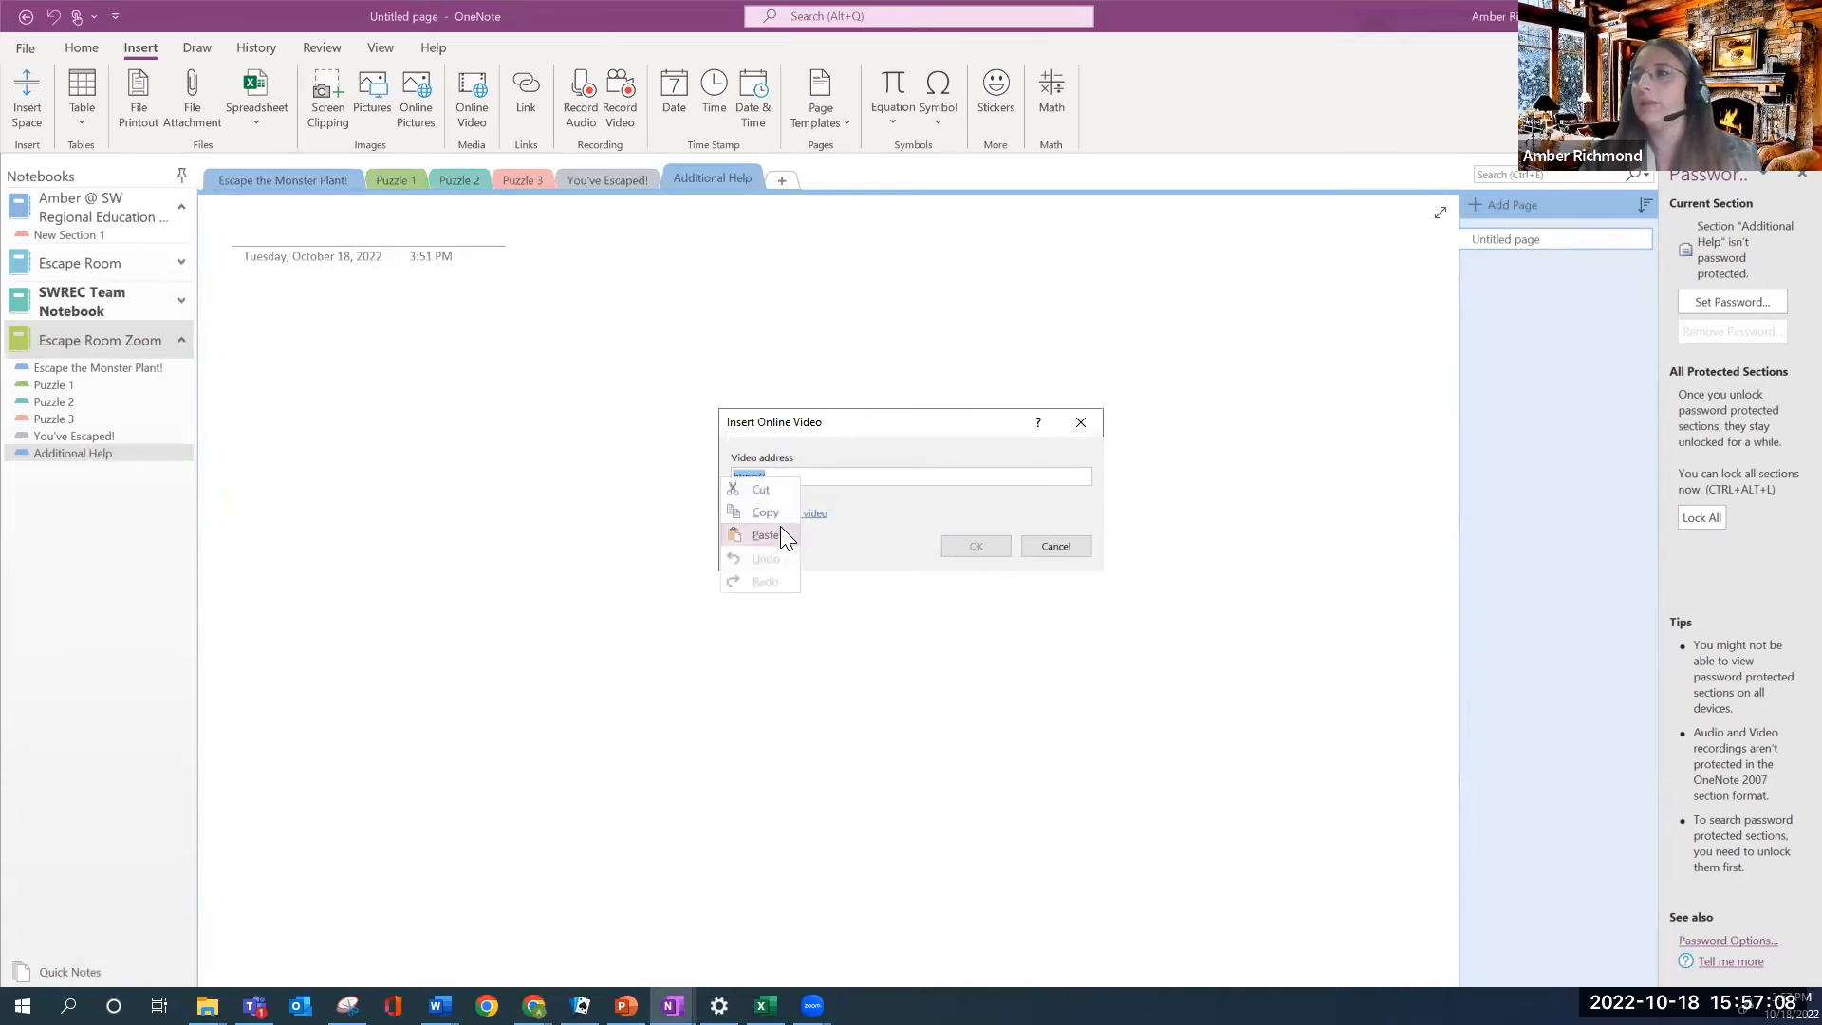
{"action": "left_click", "coordinate": [780, 525]}
{"action": "left_click", "coordinate": [966, 549]}
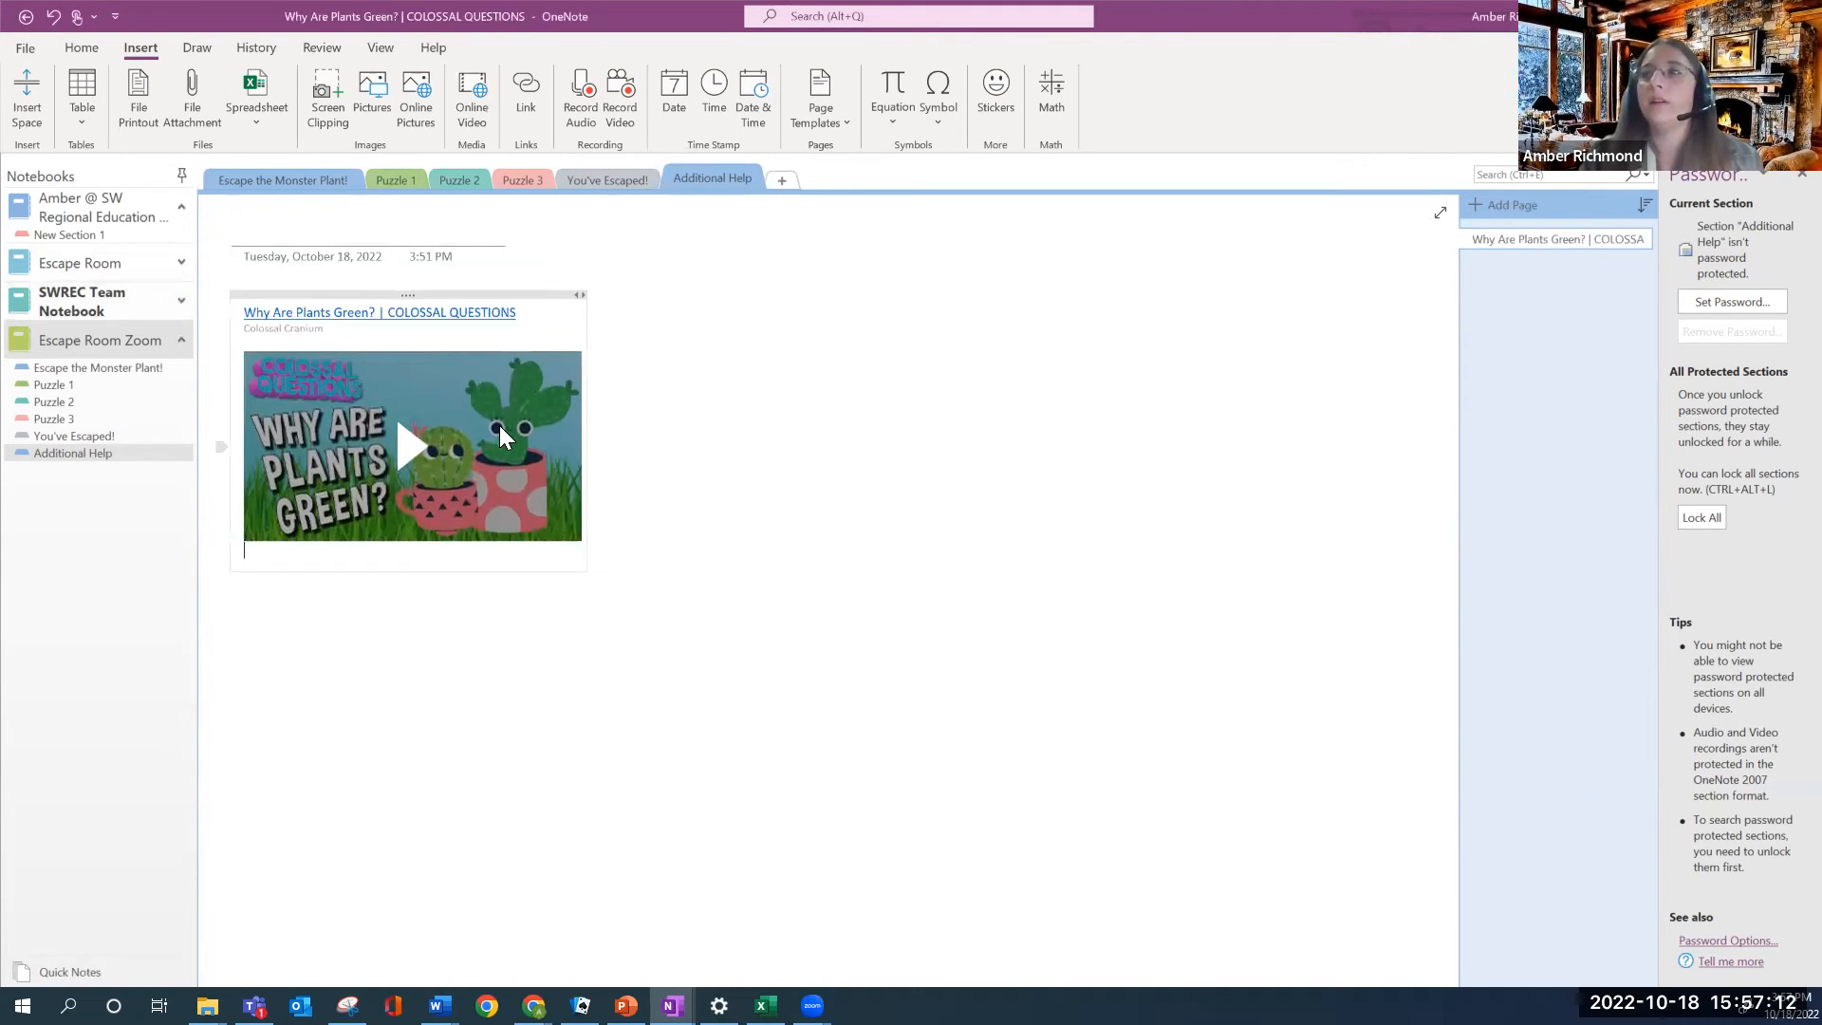
{"action": "left_click_drag", "start_coordinate": [573, 551], "coordinate": [746, 697]}
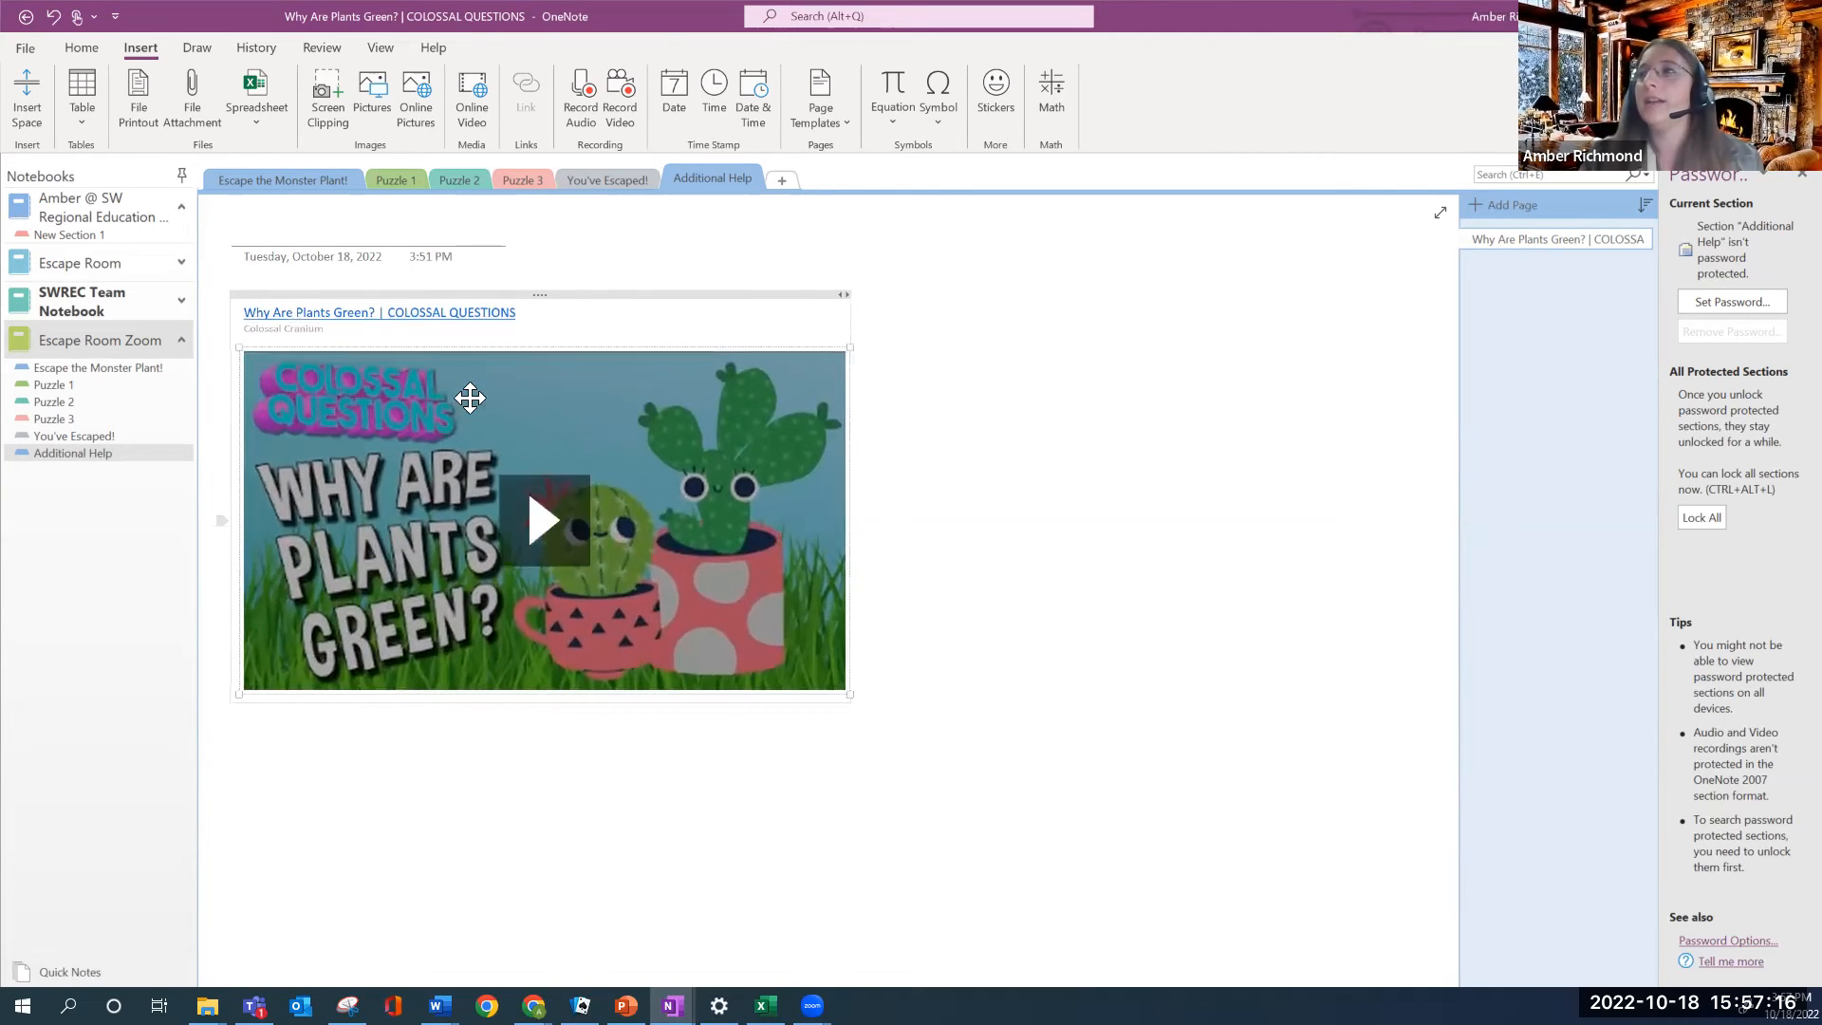
Title the page 'Additional Help'
{"action": "left_click", "coordinate": [252, 228]}
{"action": "type", "text": "dAdditional Help"}
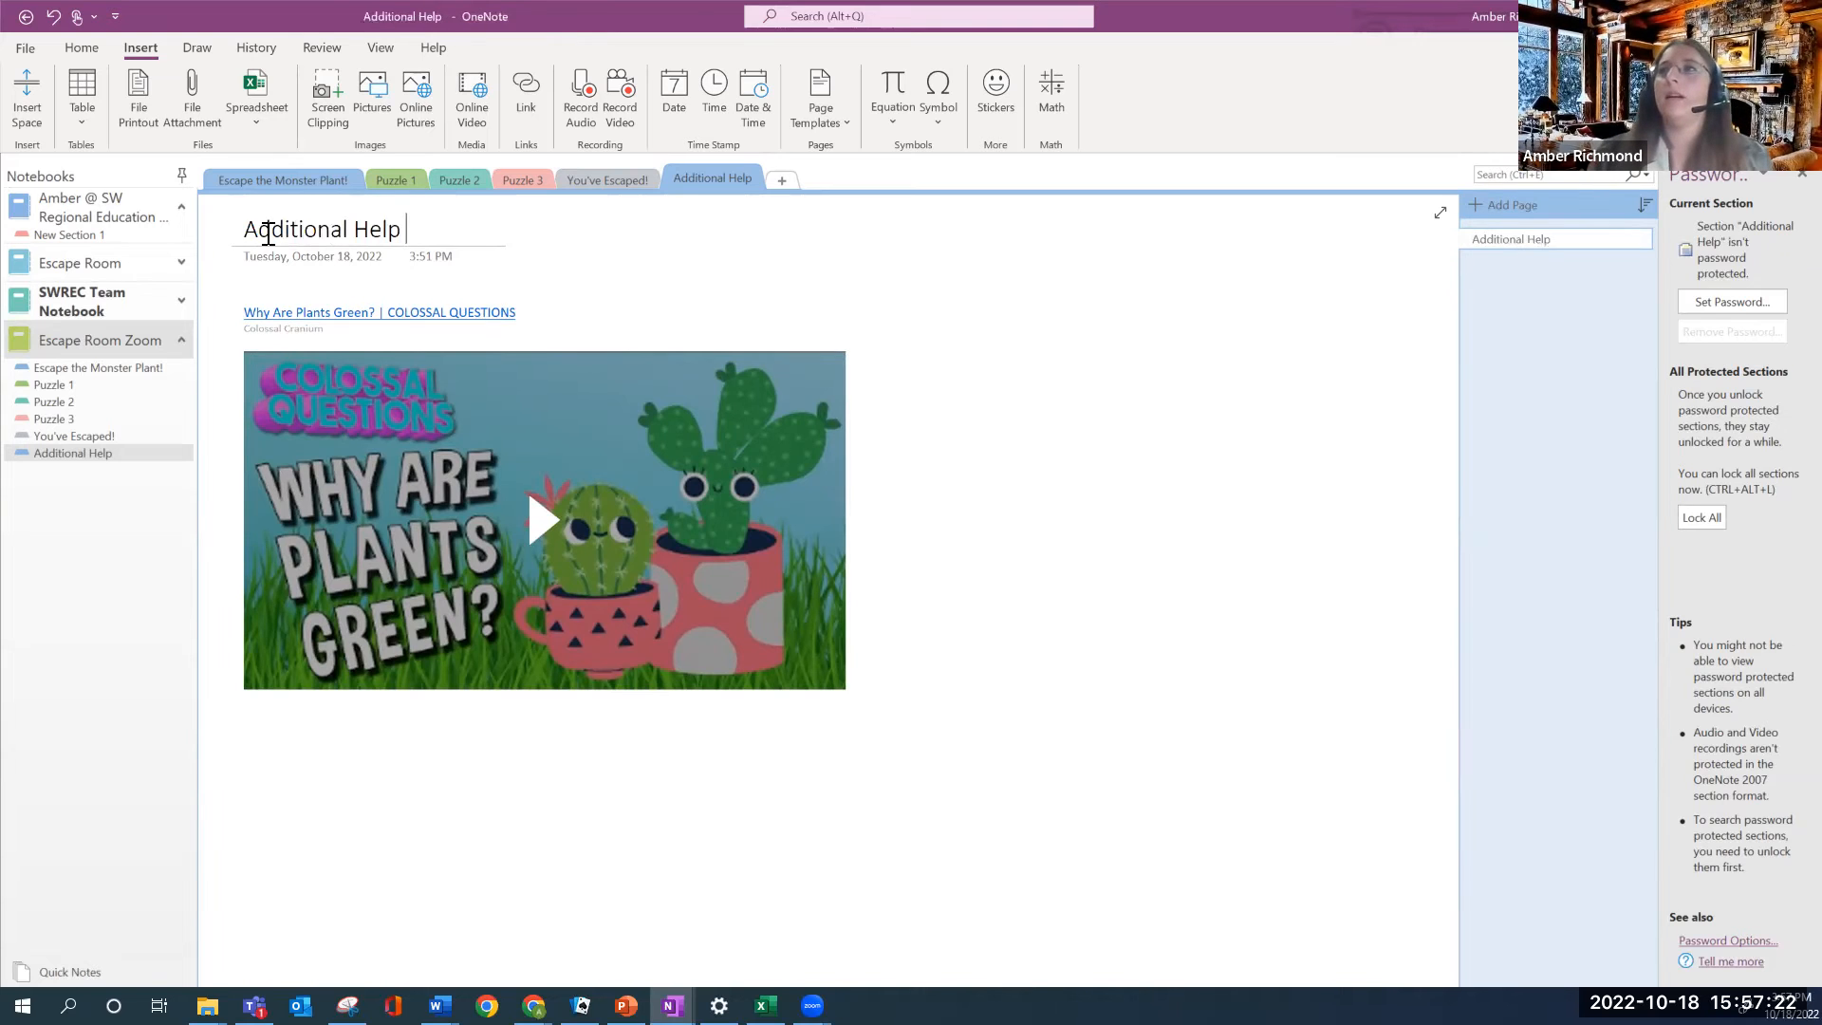
{"action": "left_click", "coordinate": [397, 180]}
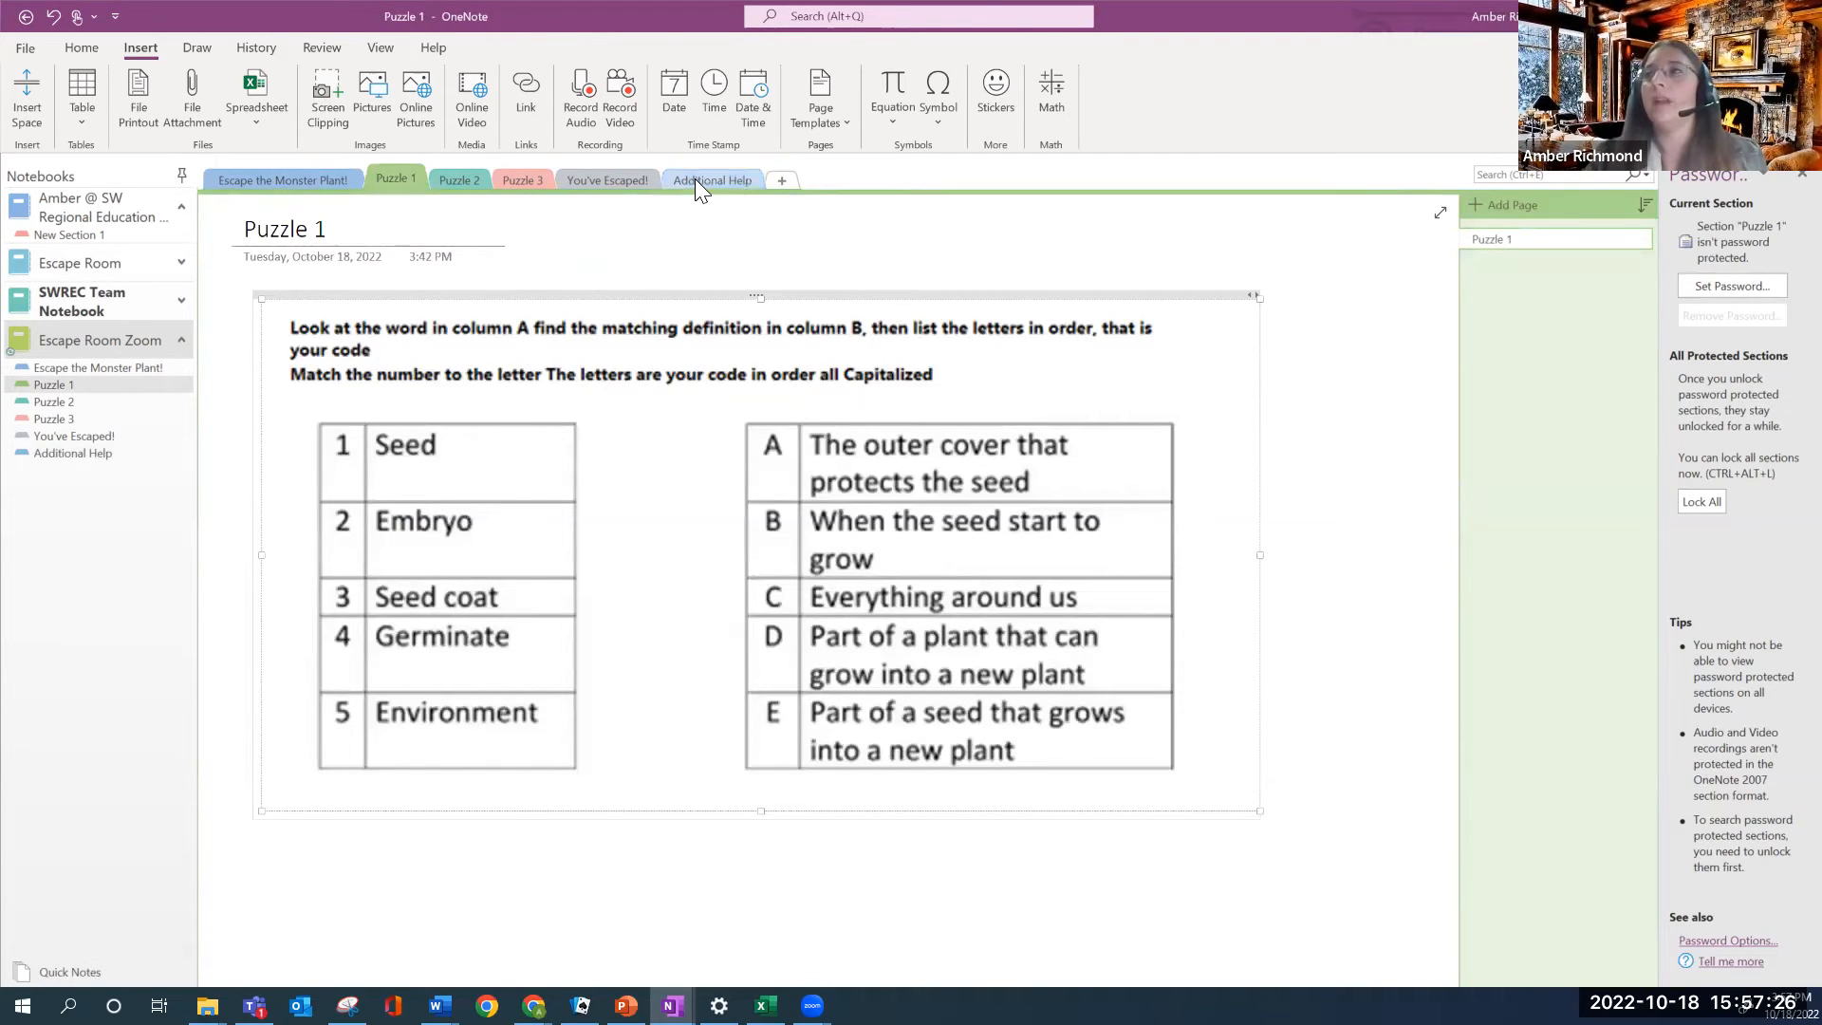
Copy the Puzzle 3 question and answers A–C, paste them below the video on Additional Help
{"action": "left_click", "coordinate": [468, 183]}
{"action": "left_click", "coordinate": [520, 179]}
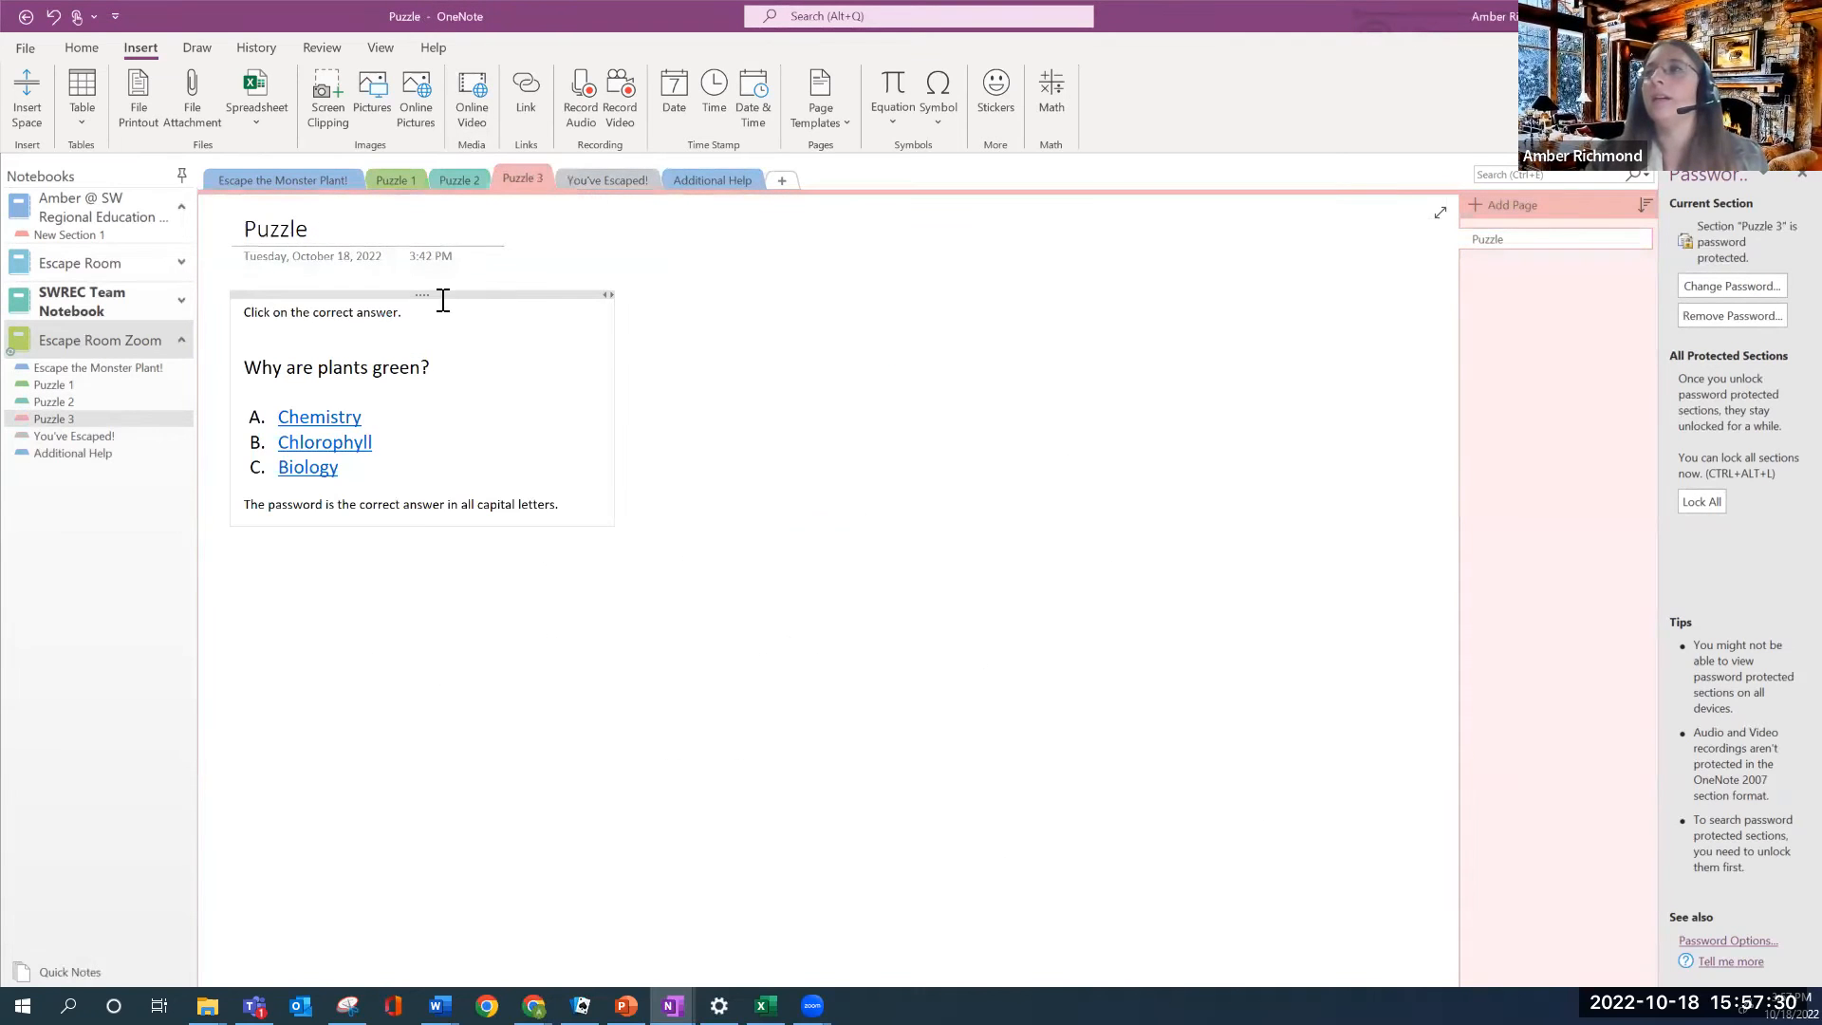
{"action": "left_click_drag", "start_coordinate": [589, 512], "coordinate": [244, 313]}
{"action": "right_click", "coordinate": [279, 361]}
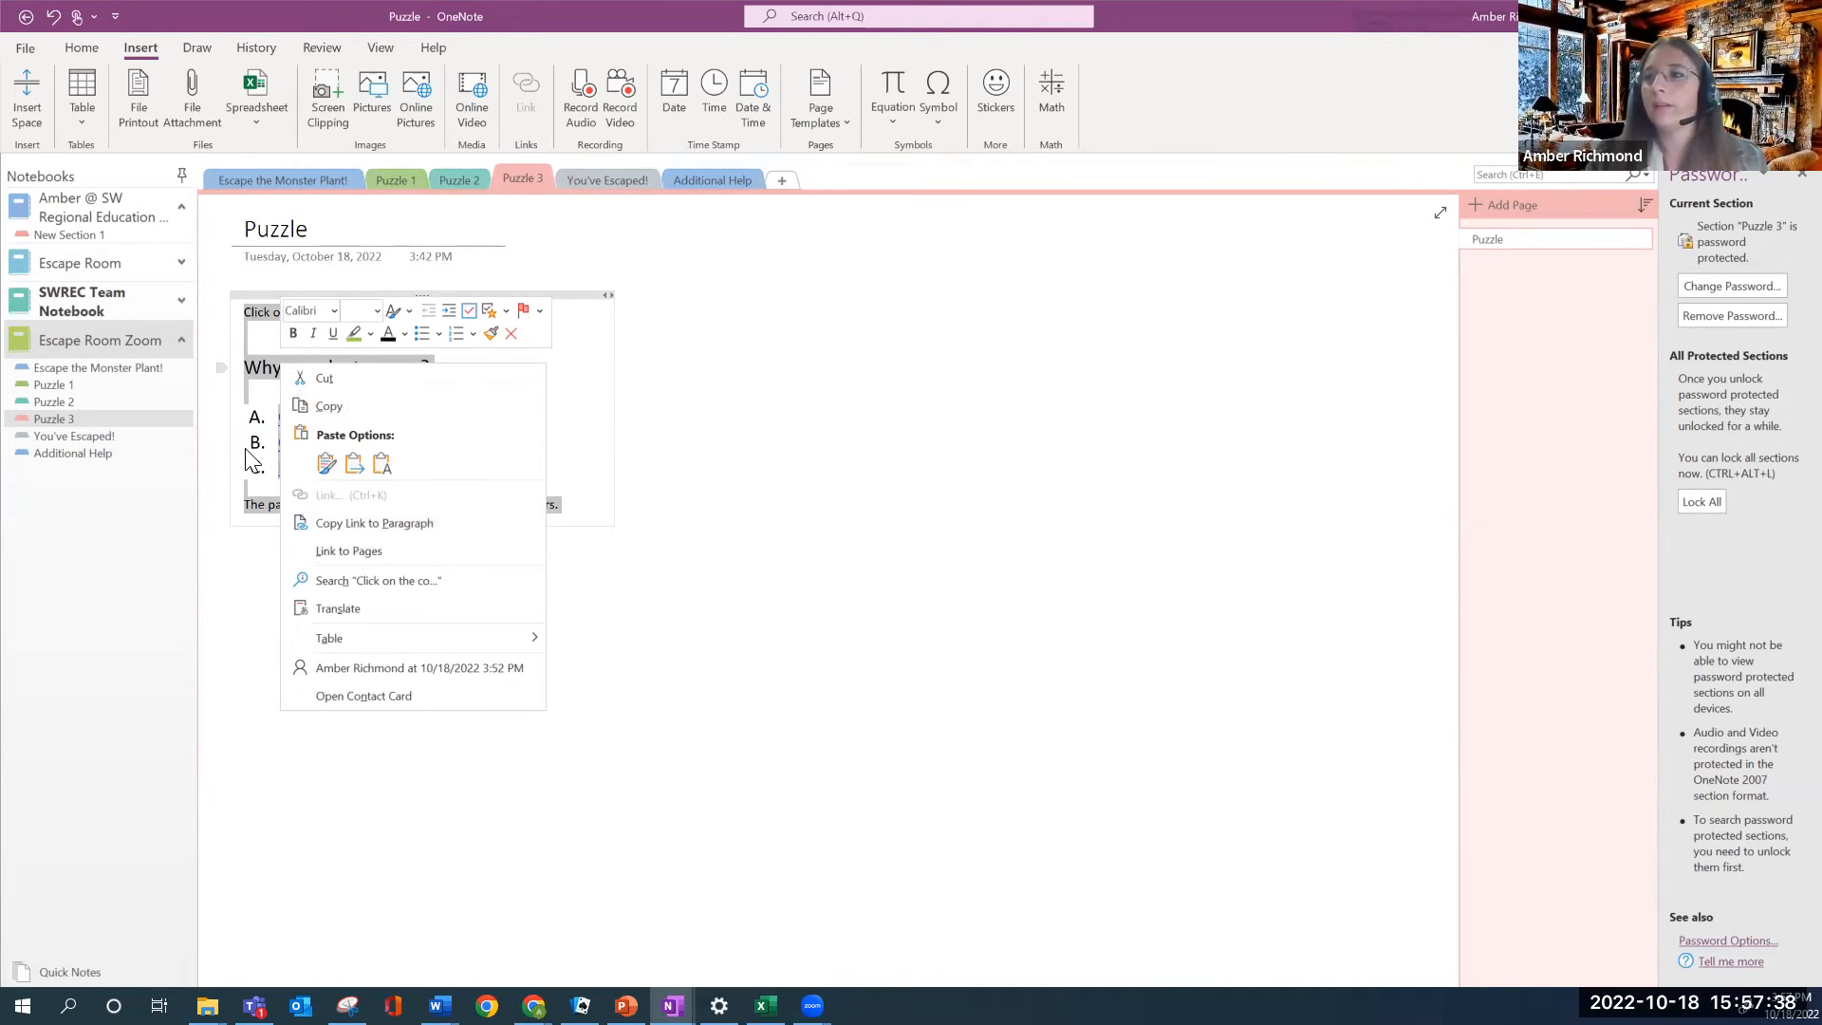
{"action": "left_click", "coordinate": [322, 407]}
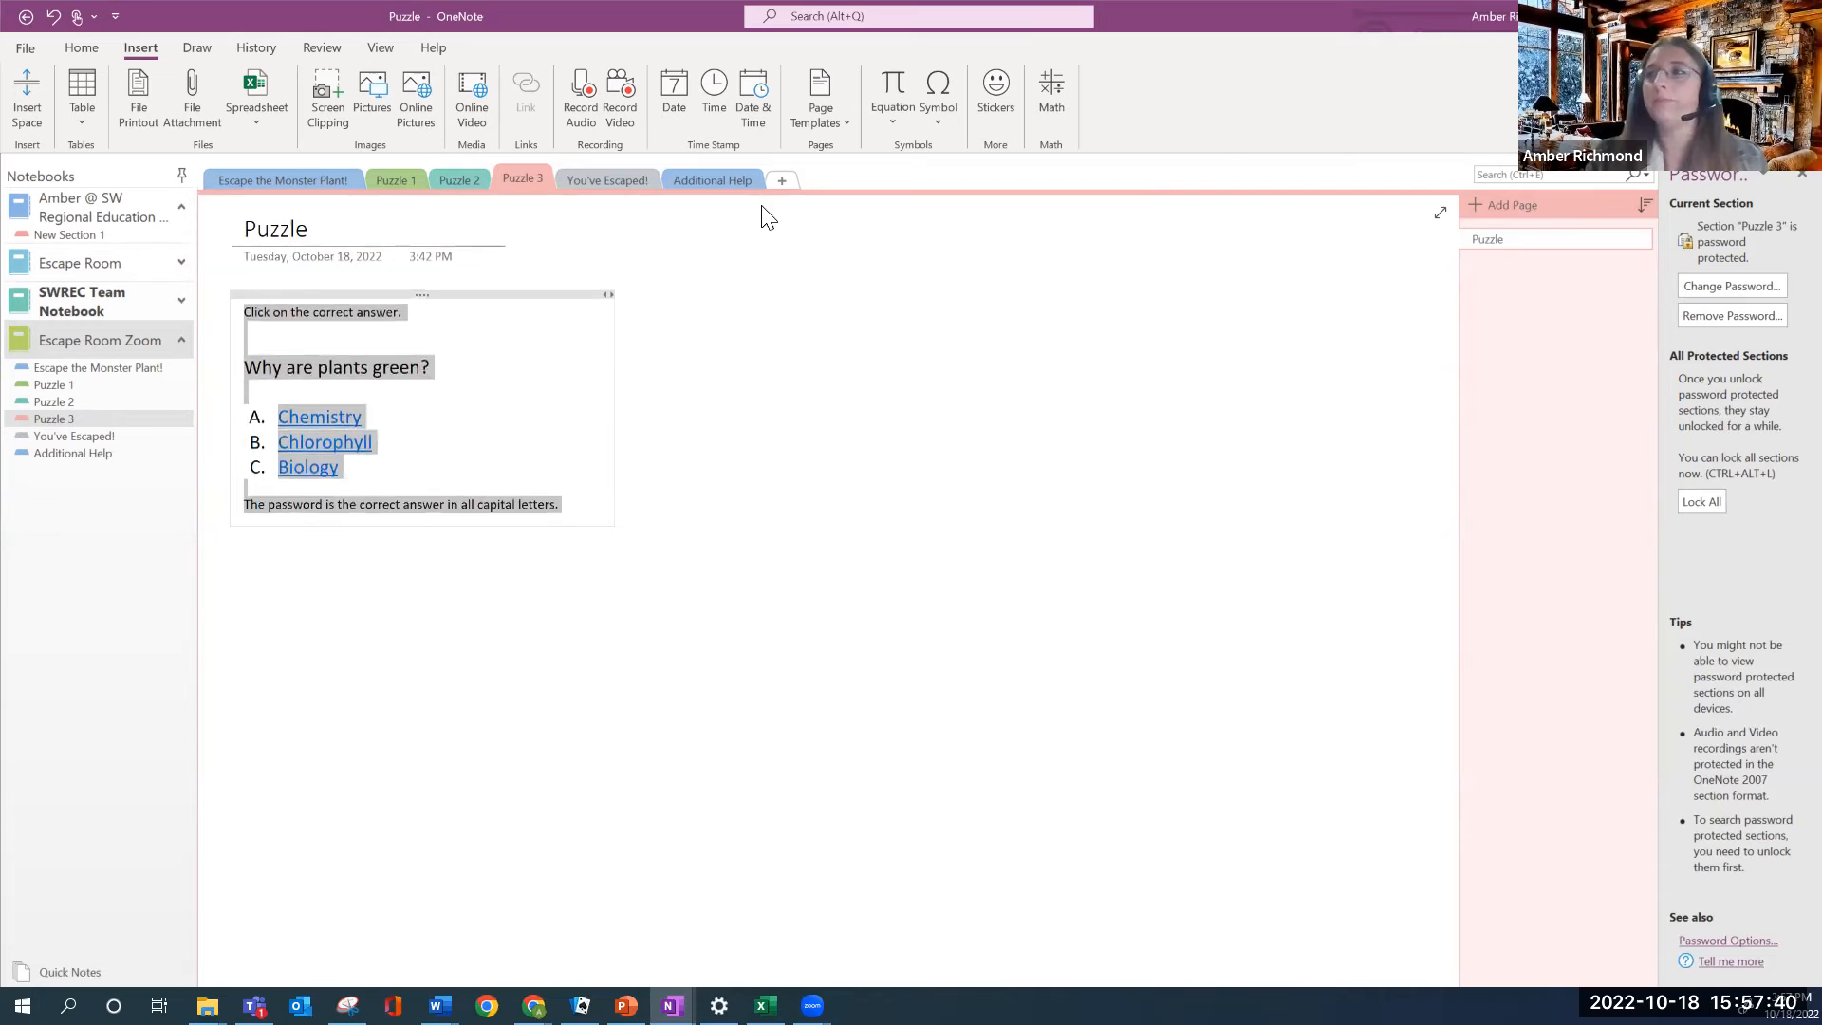
{"action": "left_click", "coordinate": [723, 181]}
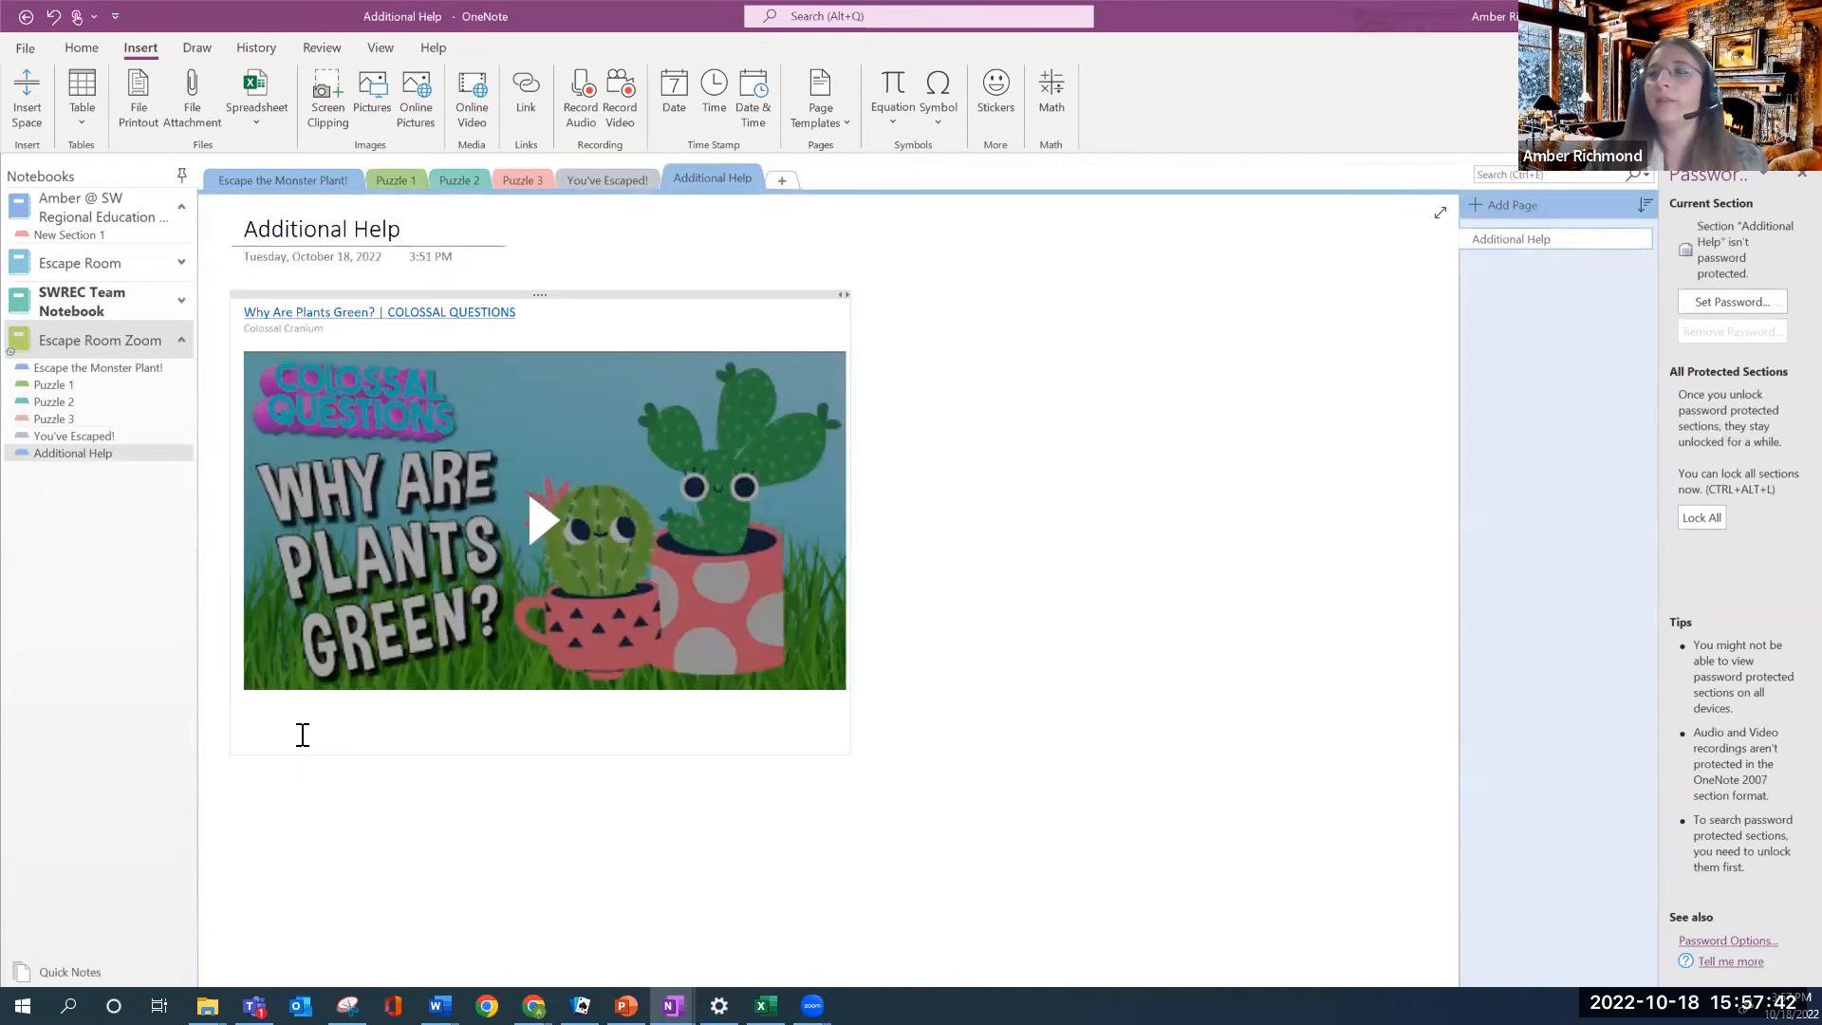
{"action": "right_click", "coordinate": [297, 745]}
{"action": "left_click", "coordinate": [354, 517]}
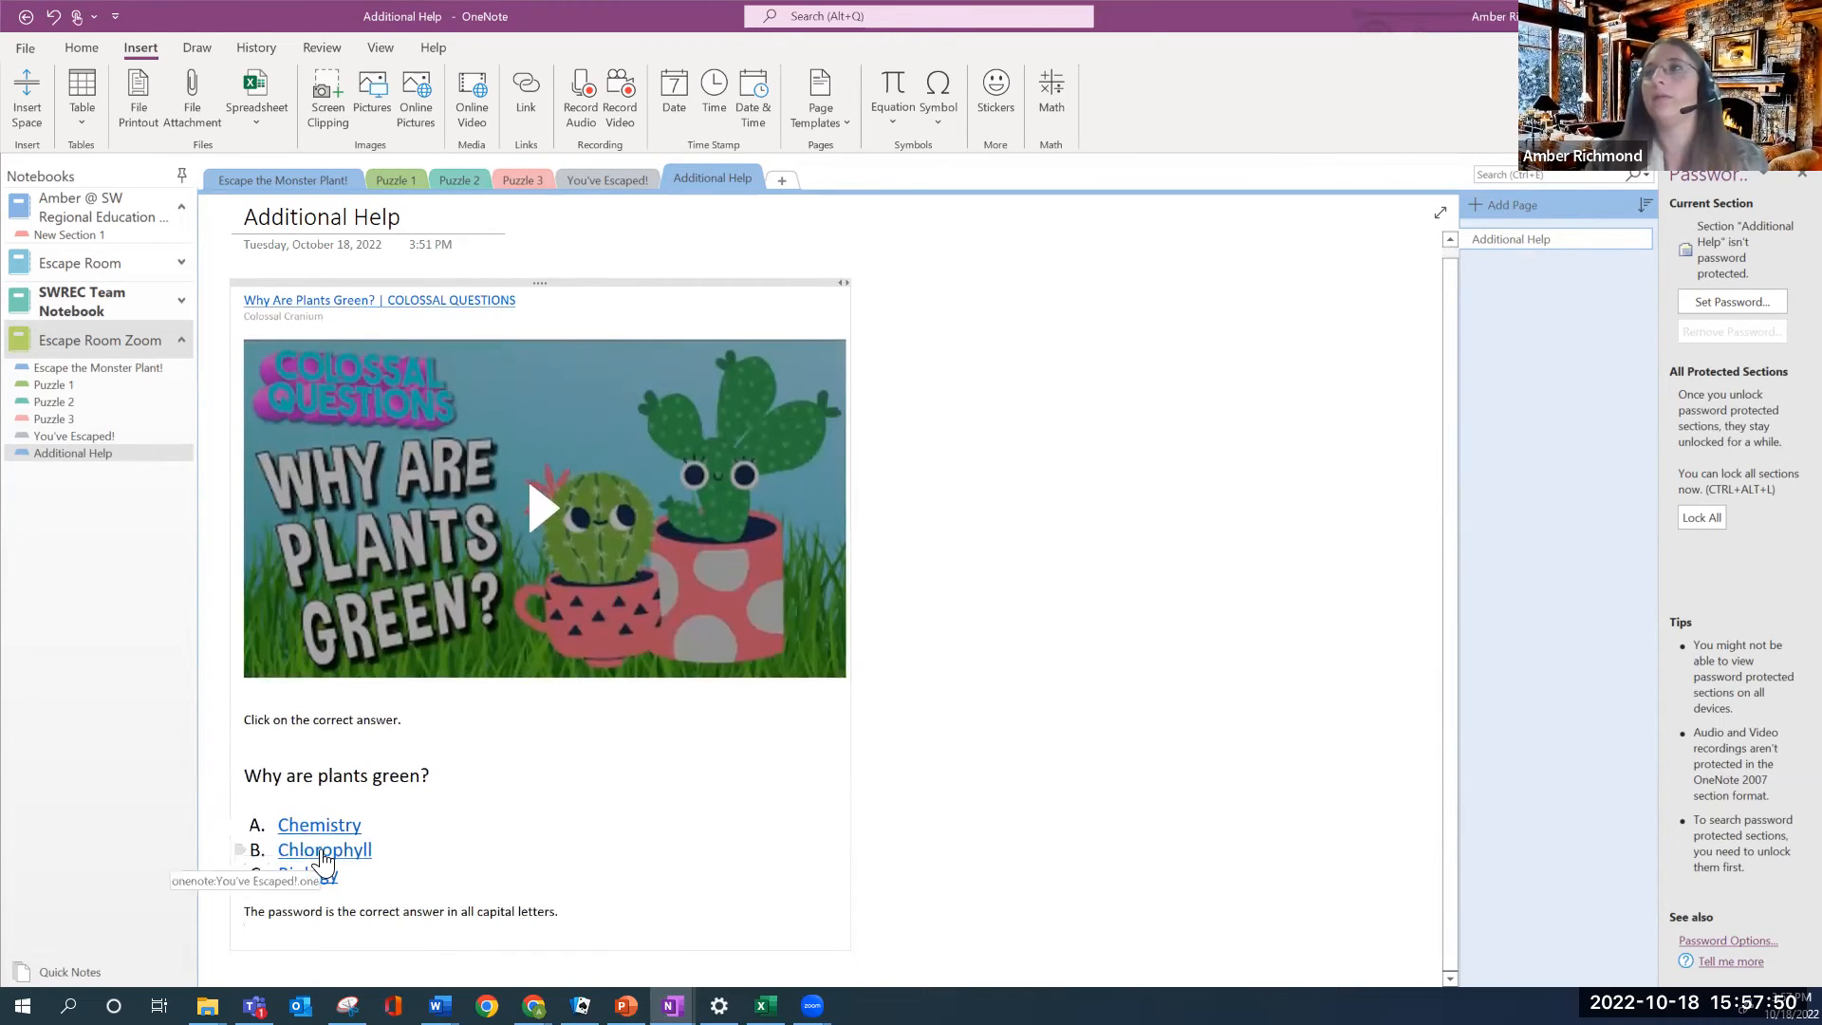
{"action": "left_click", "coordinate": [324, 852]}
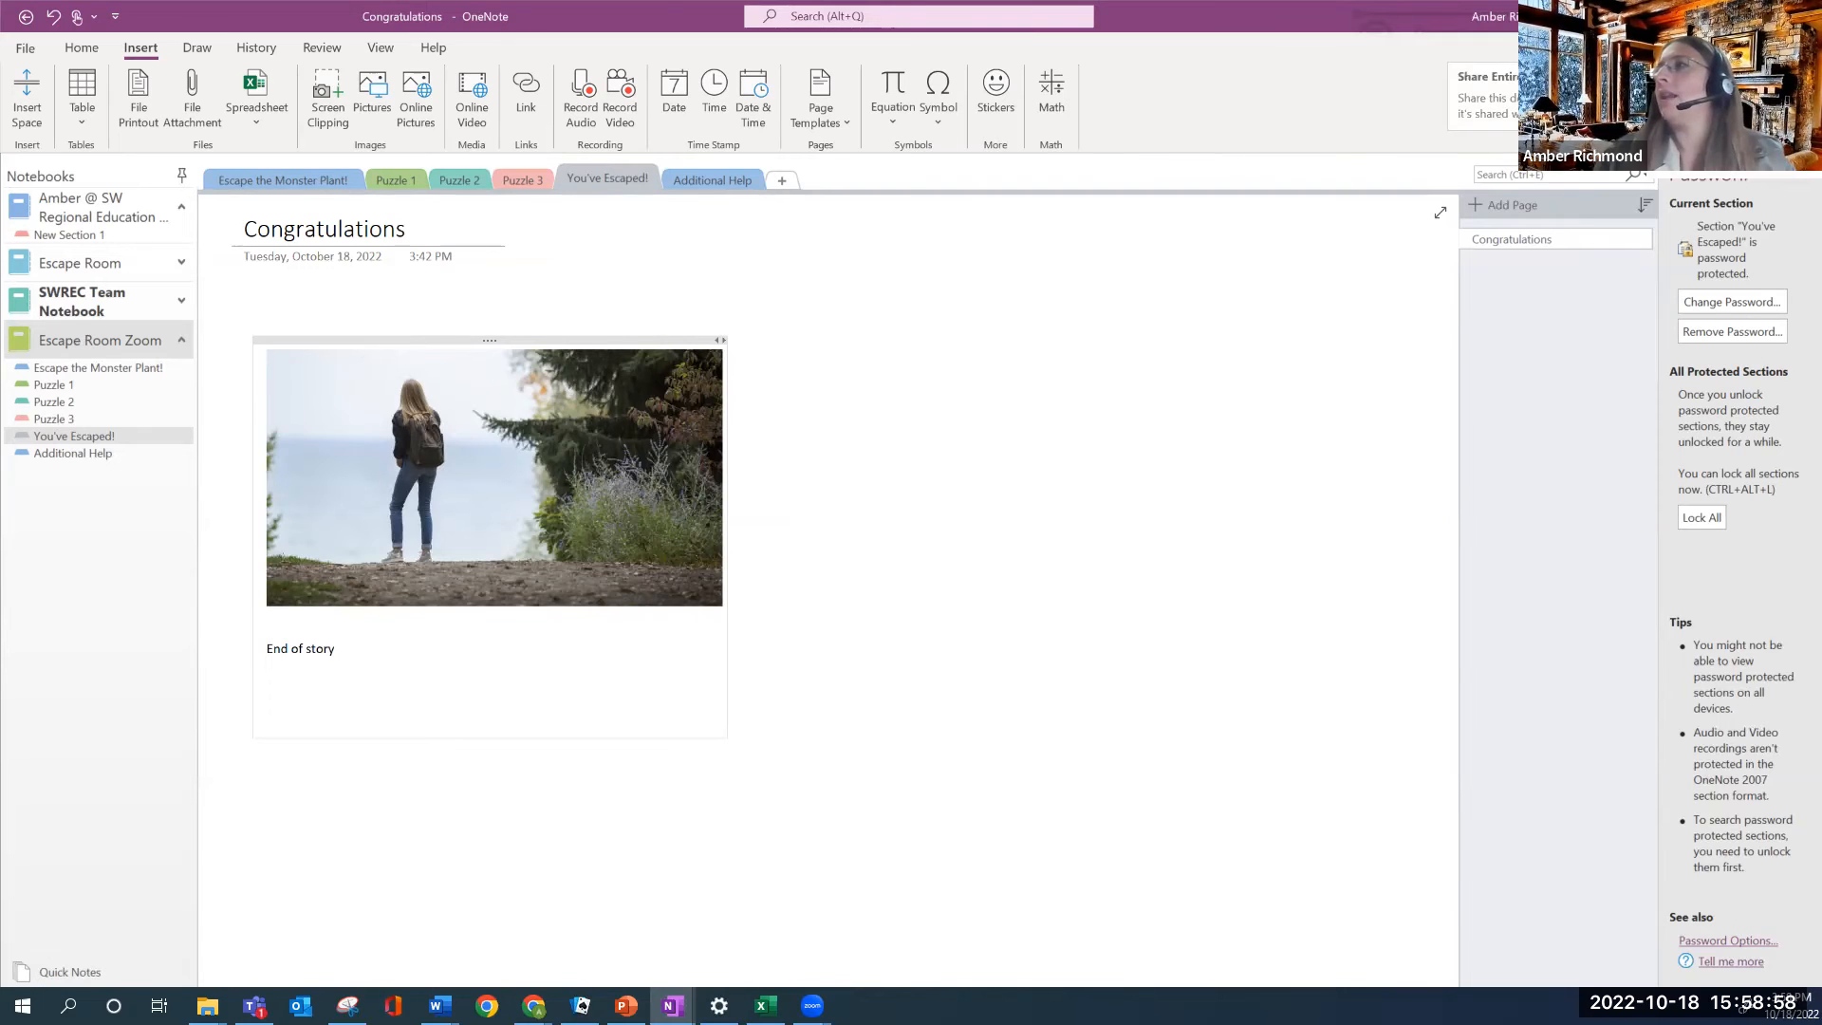
Create a 'Can view' sharing link for the Escape Room Zoom notebook and copy it
{"action": "left_click", "coordinate": [1738, 48]}
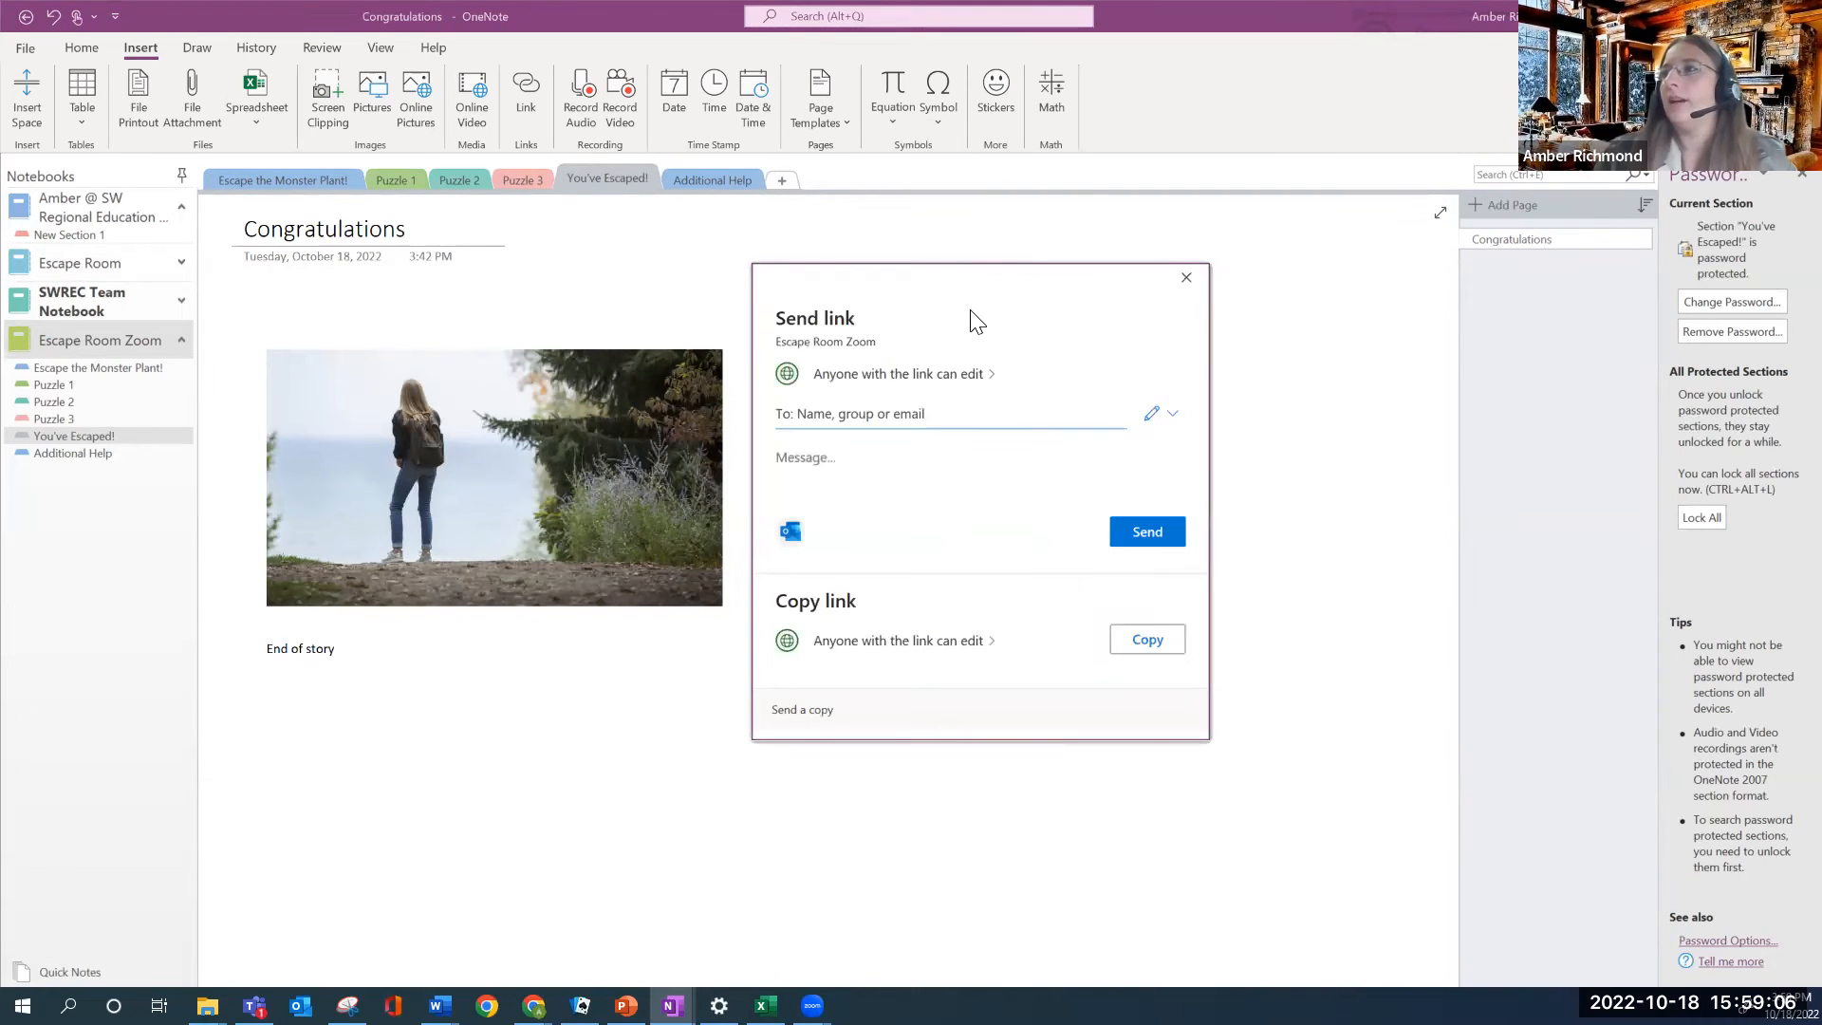
{"action": "left_click", "coordinate": [987, 376]}
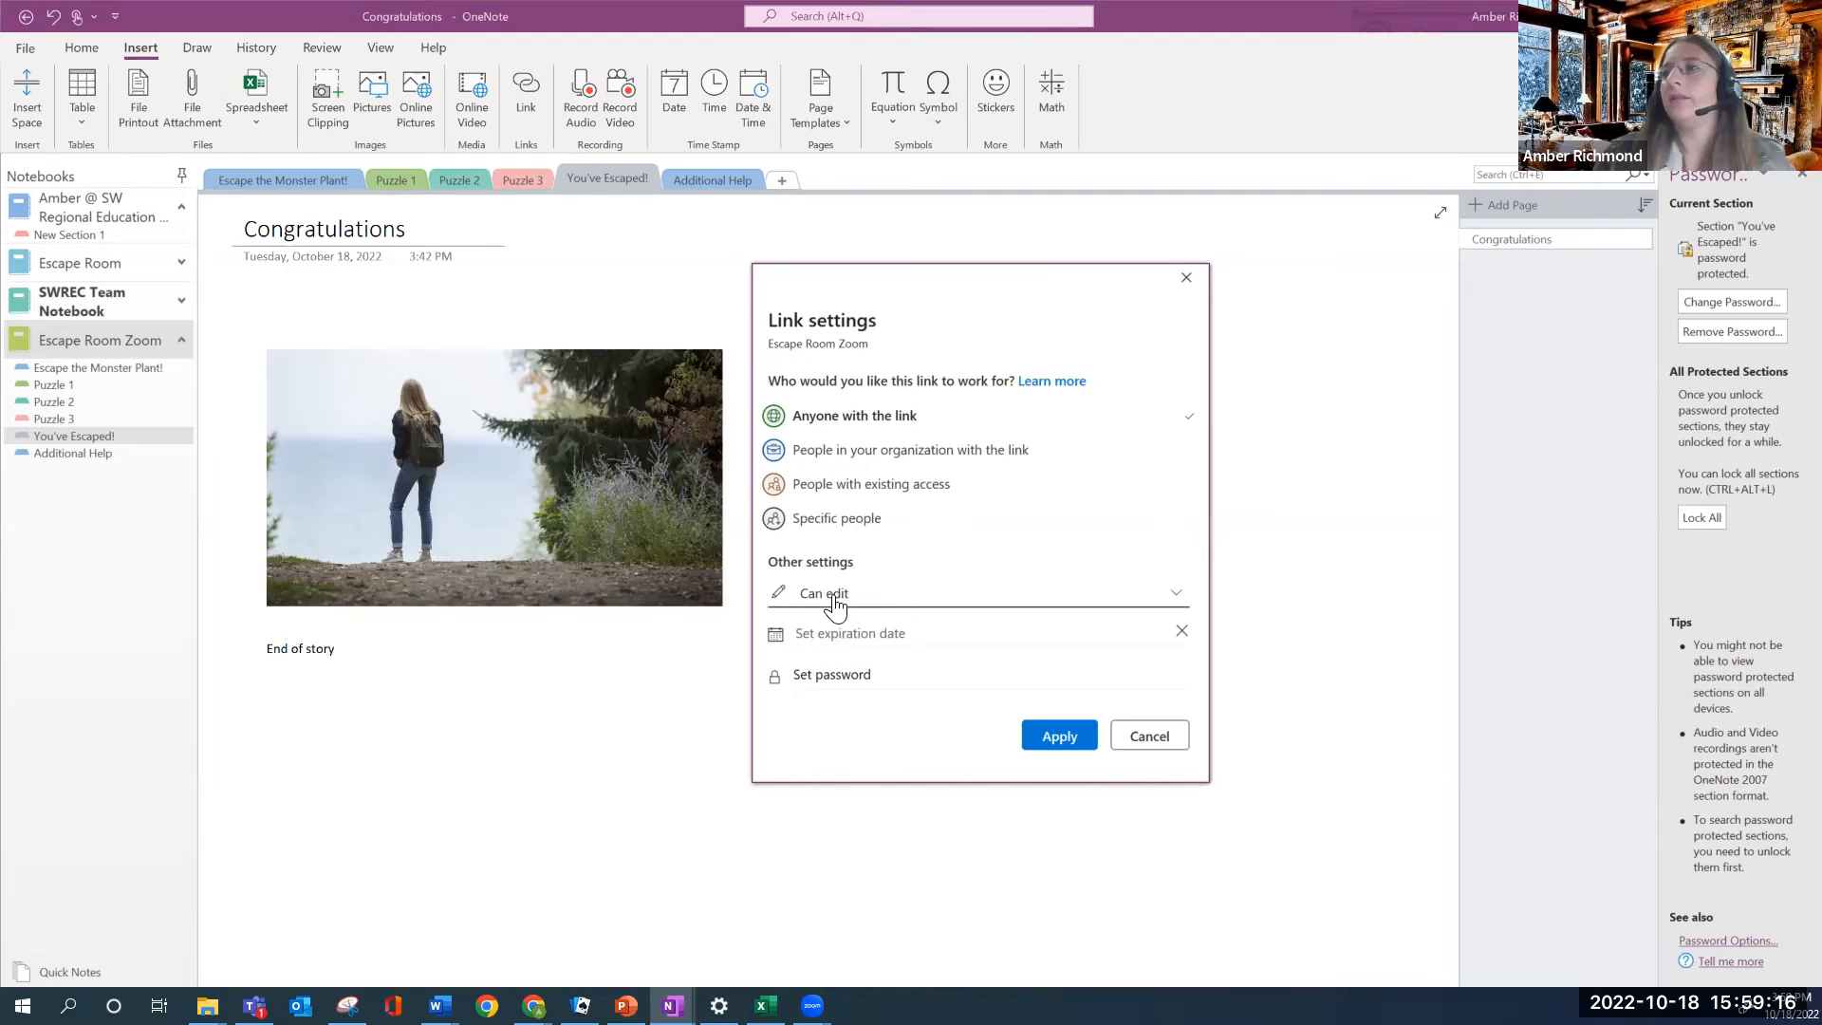
{"action": "left_click", "coordinate": [873, 598]}
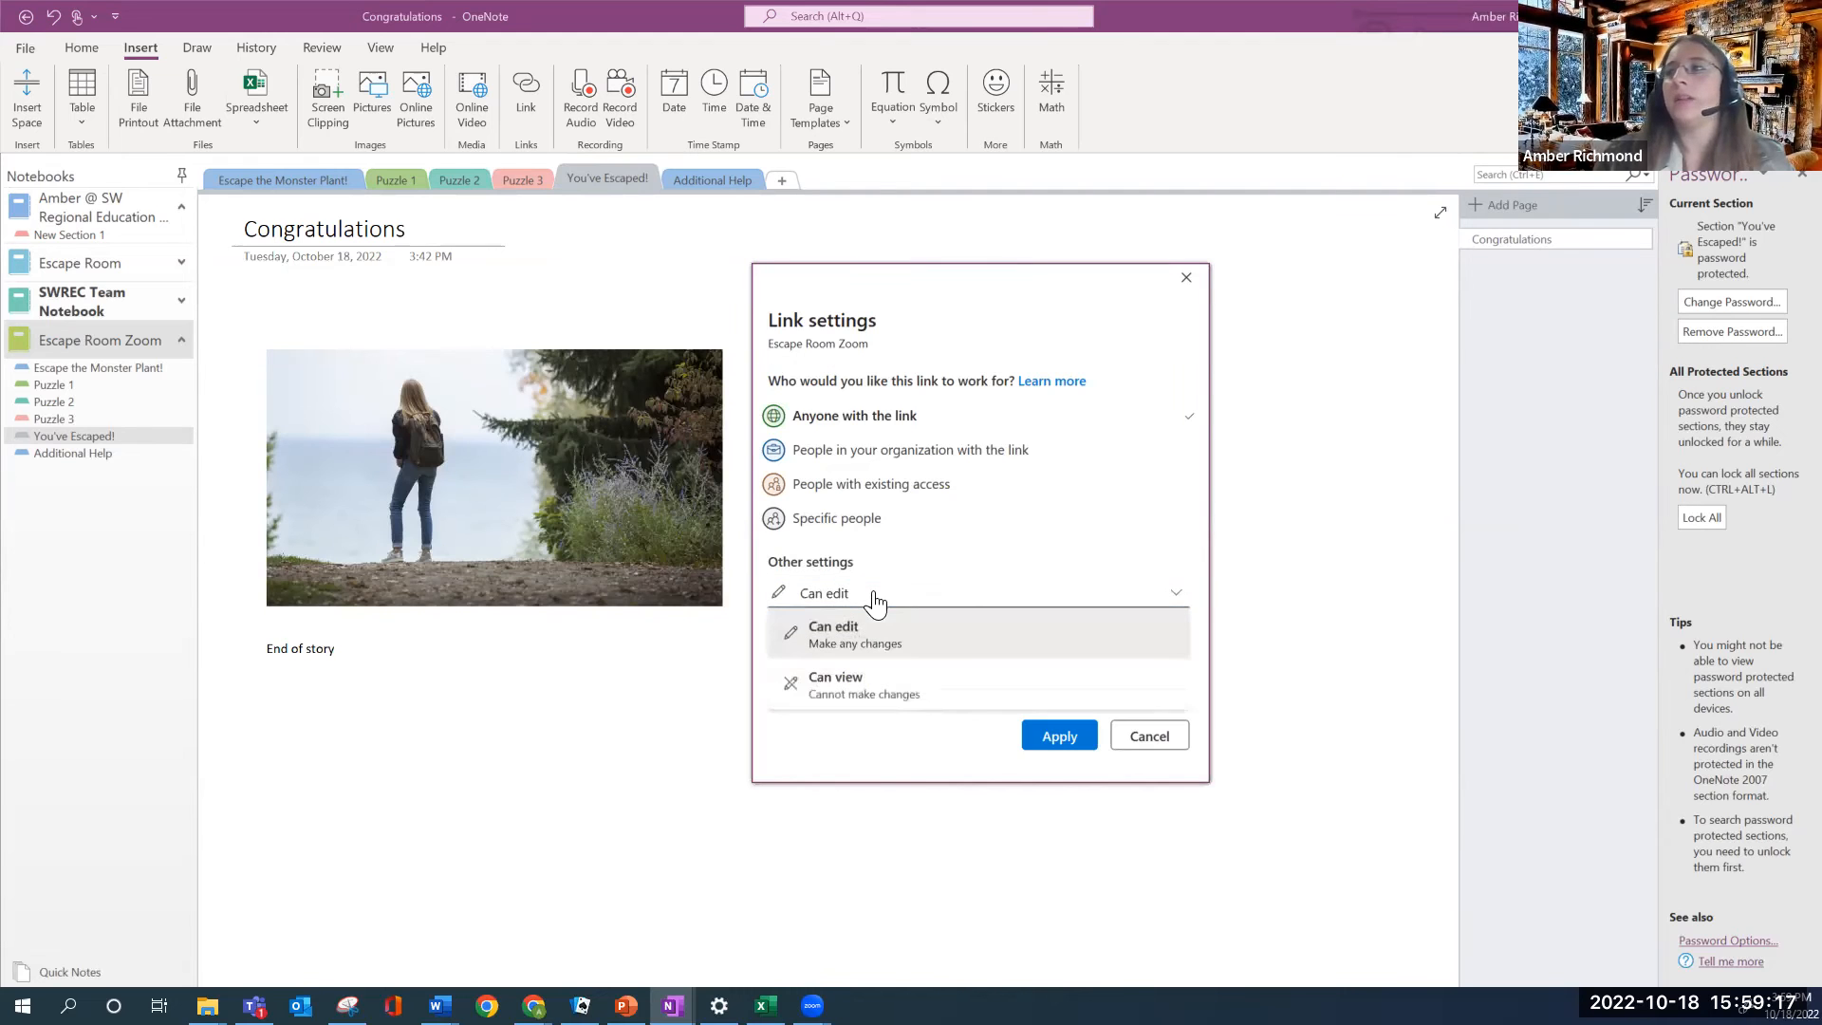
{"action": "left_click", "coordinate": [840, 693]}
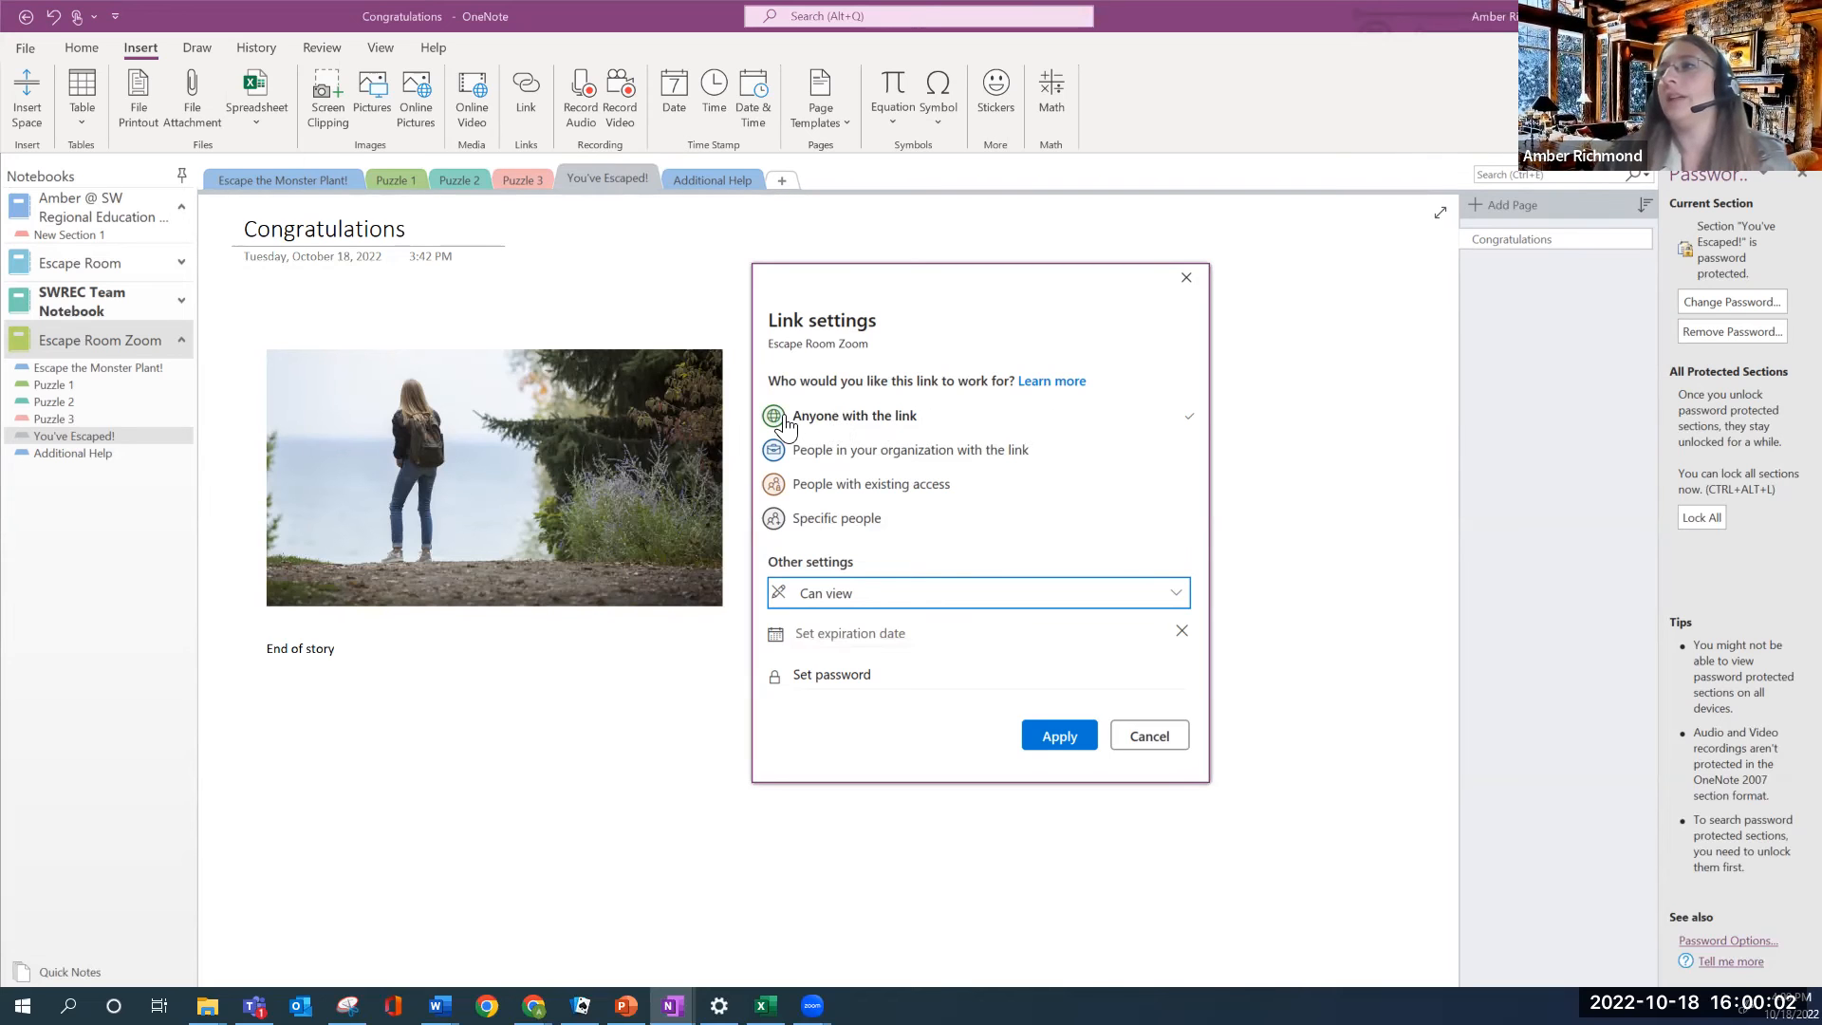
{"action": "left_click", "coordinate": [1060, 739]}
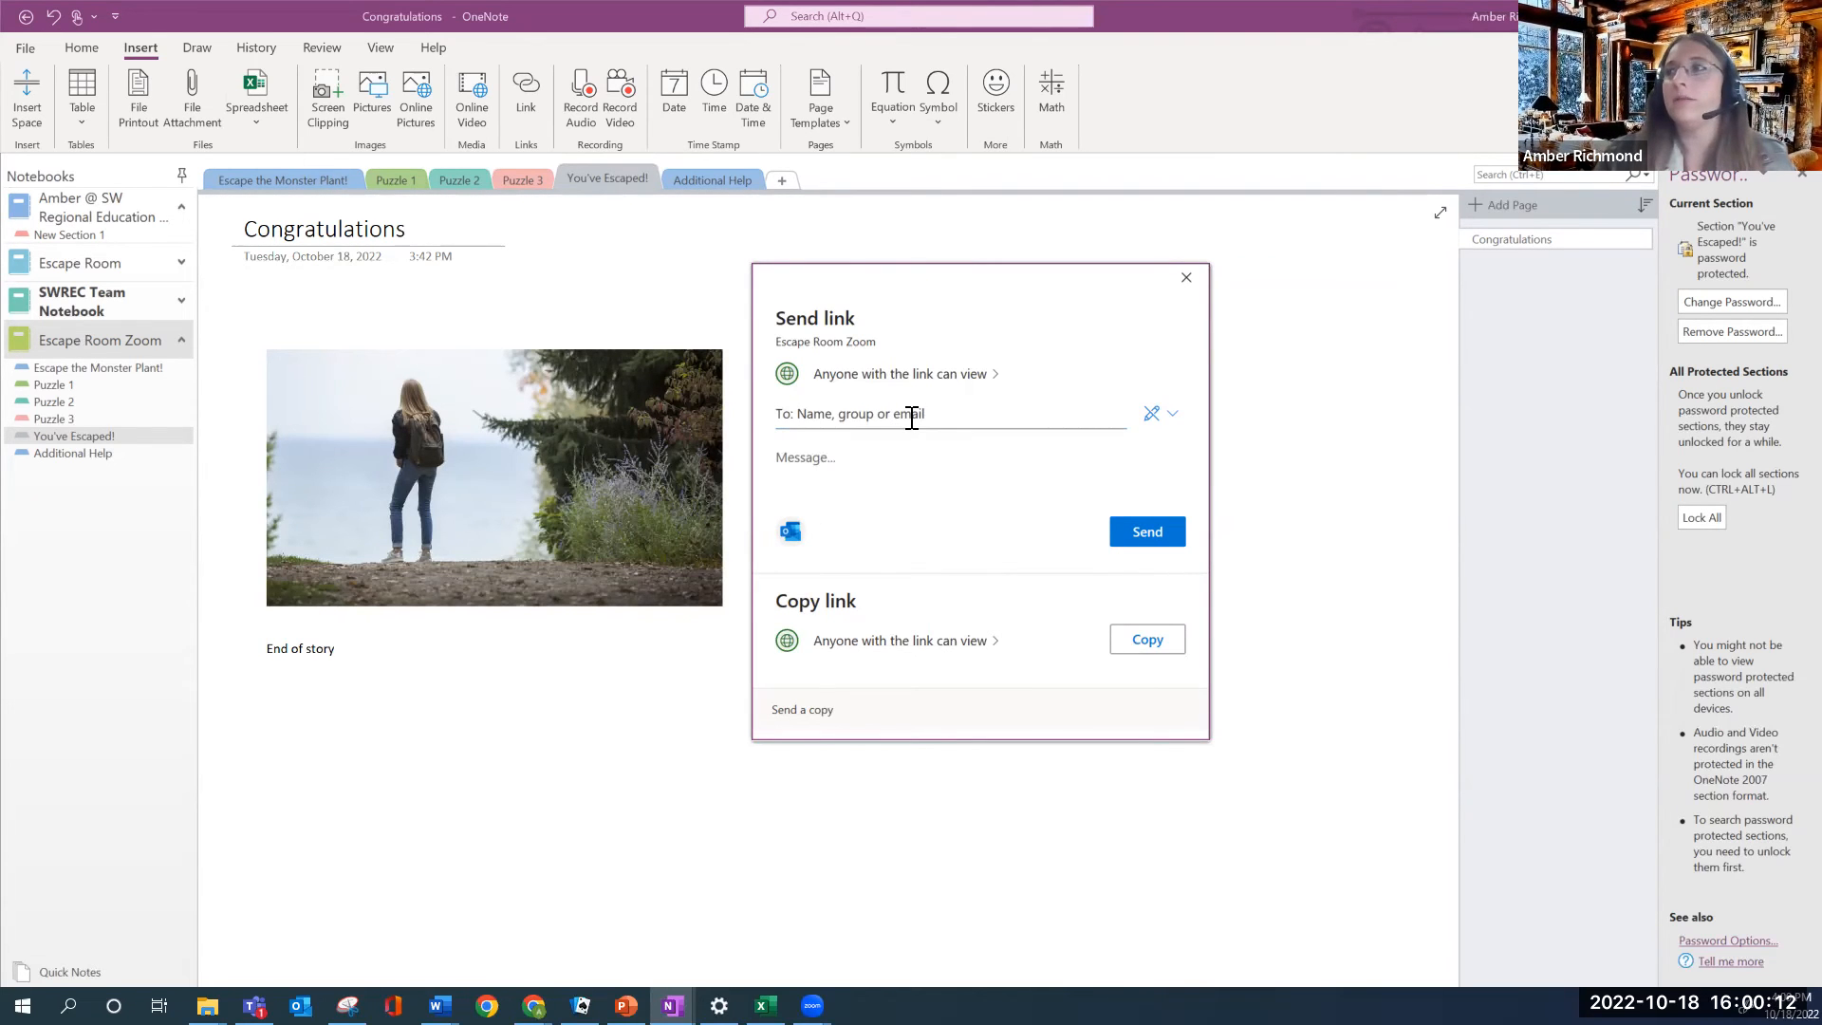
{"action": "left_click", "coordinate": [1139, 651]}
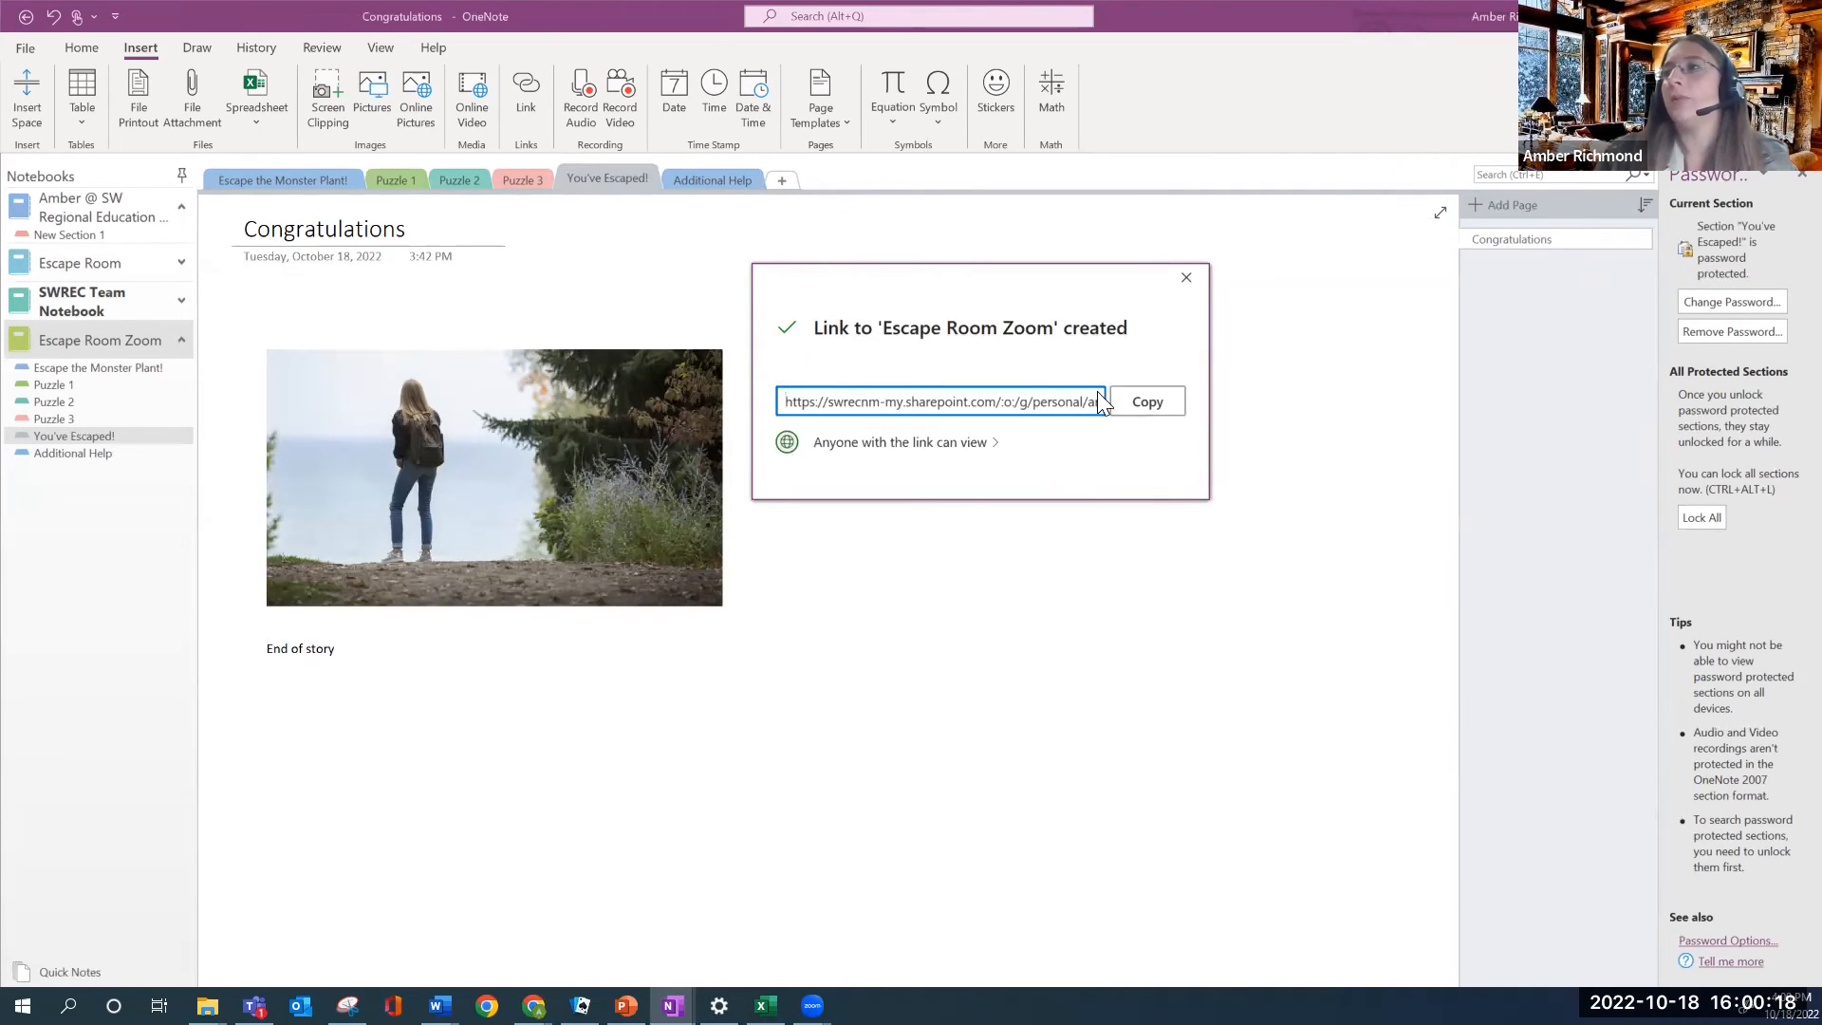
{"action": "left_click", "coordinate": [1148, 402]}
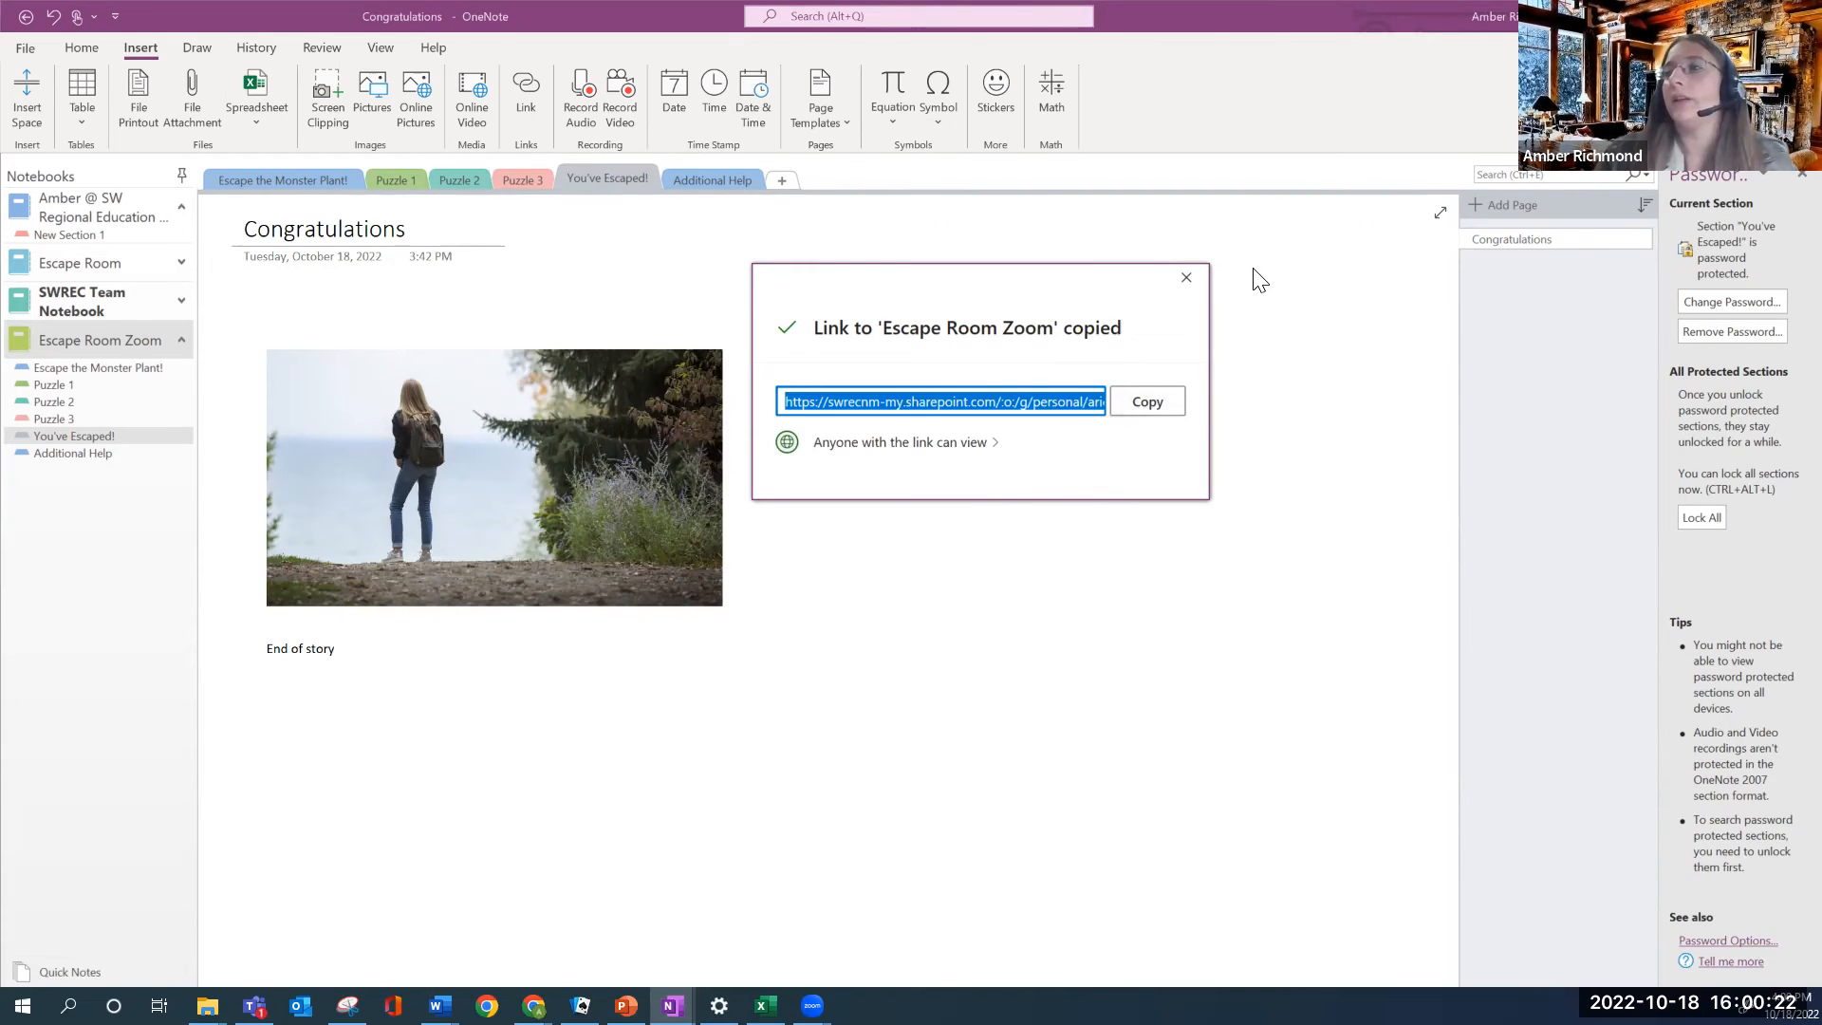
{"action": "left_click", "coordinate": [534, 1006]}
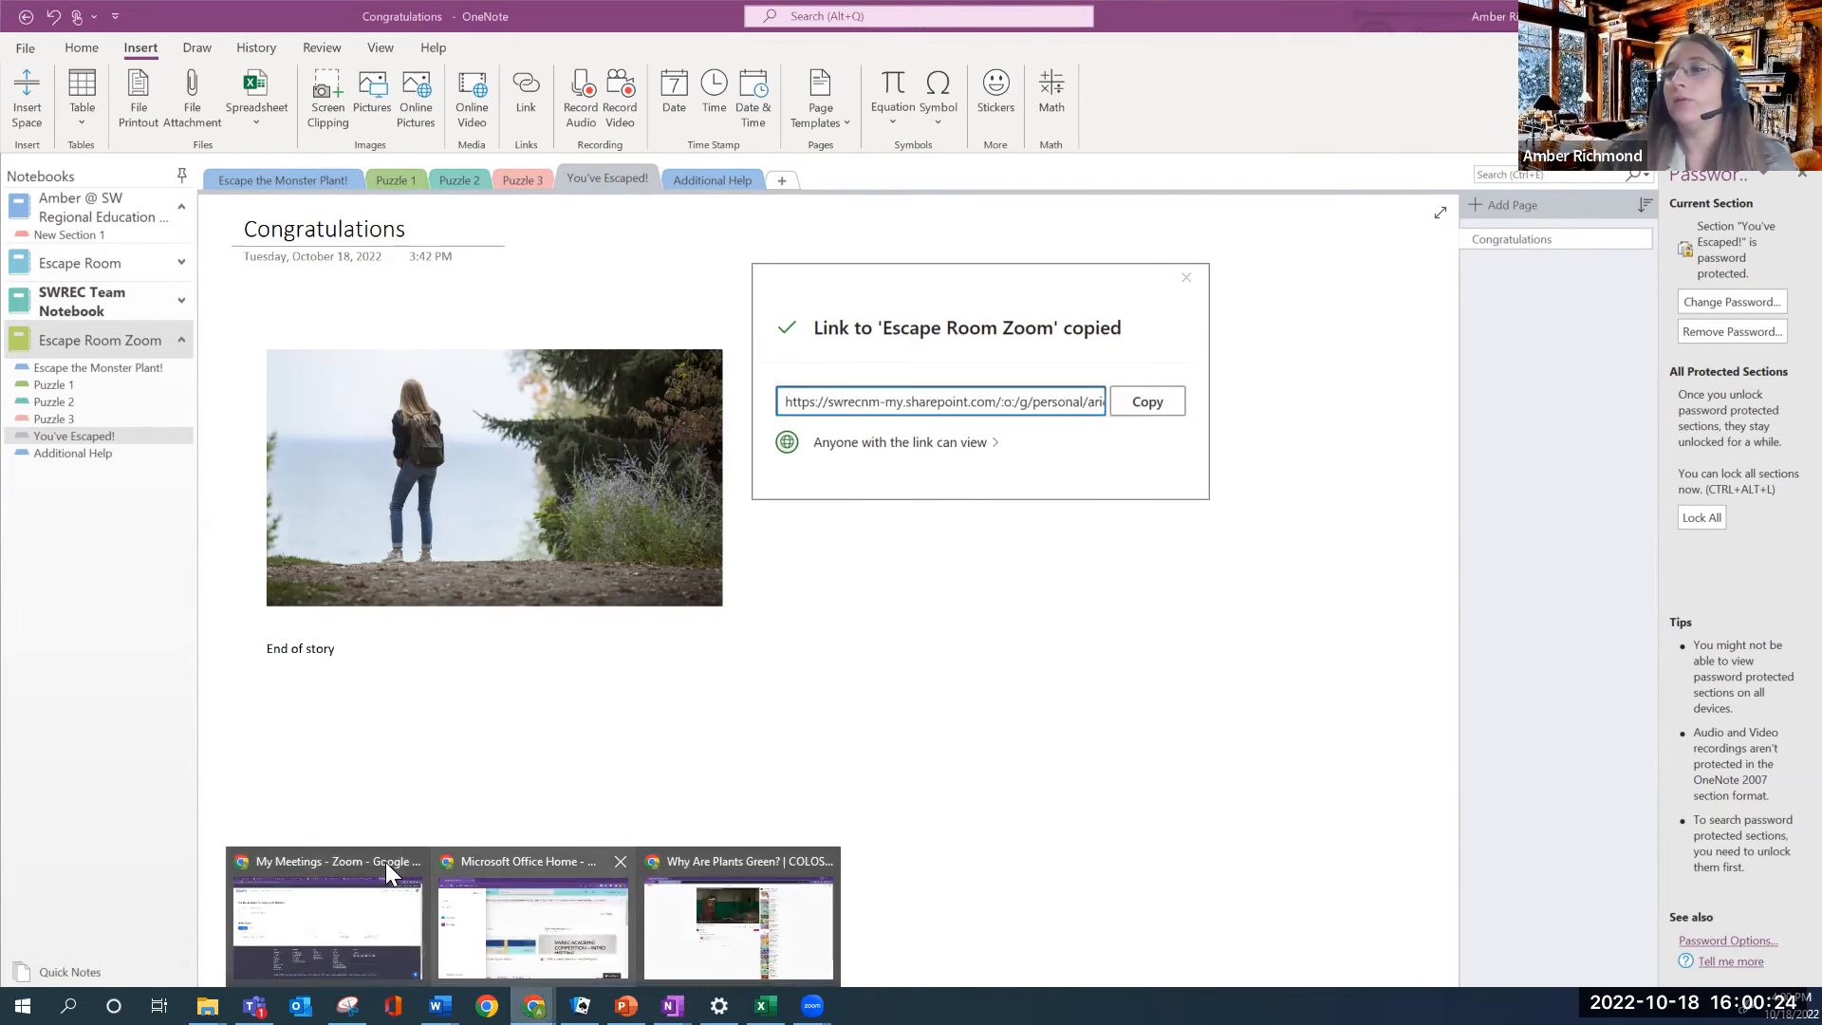
In the YouTube Chrome window, pause the video and paste-and-go the sharing link
{"action": "left_click", "coordinate": [725, 867]}
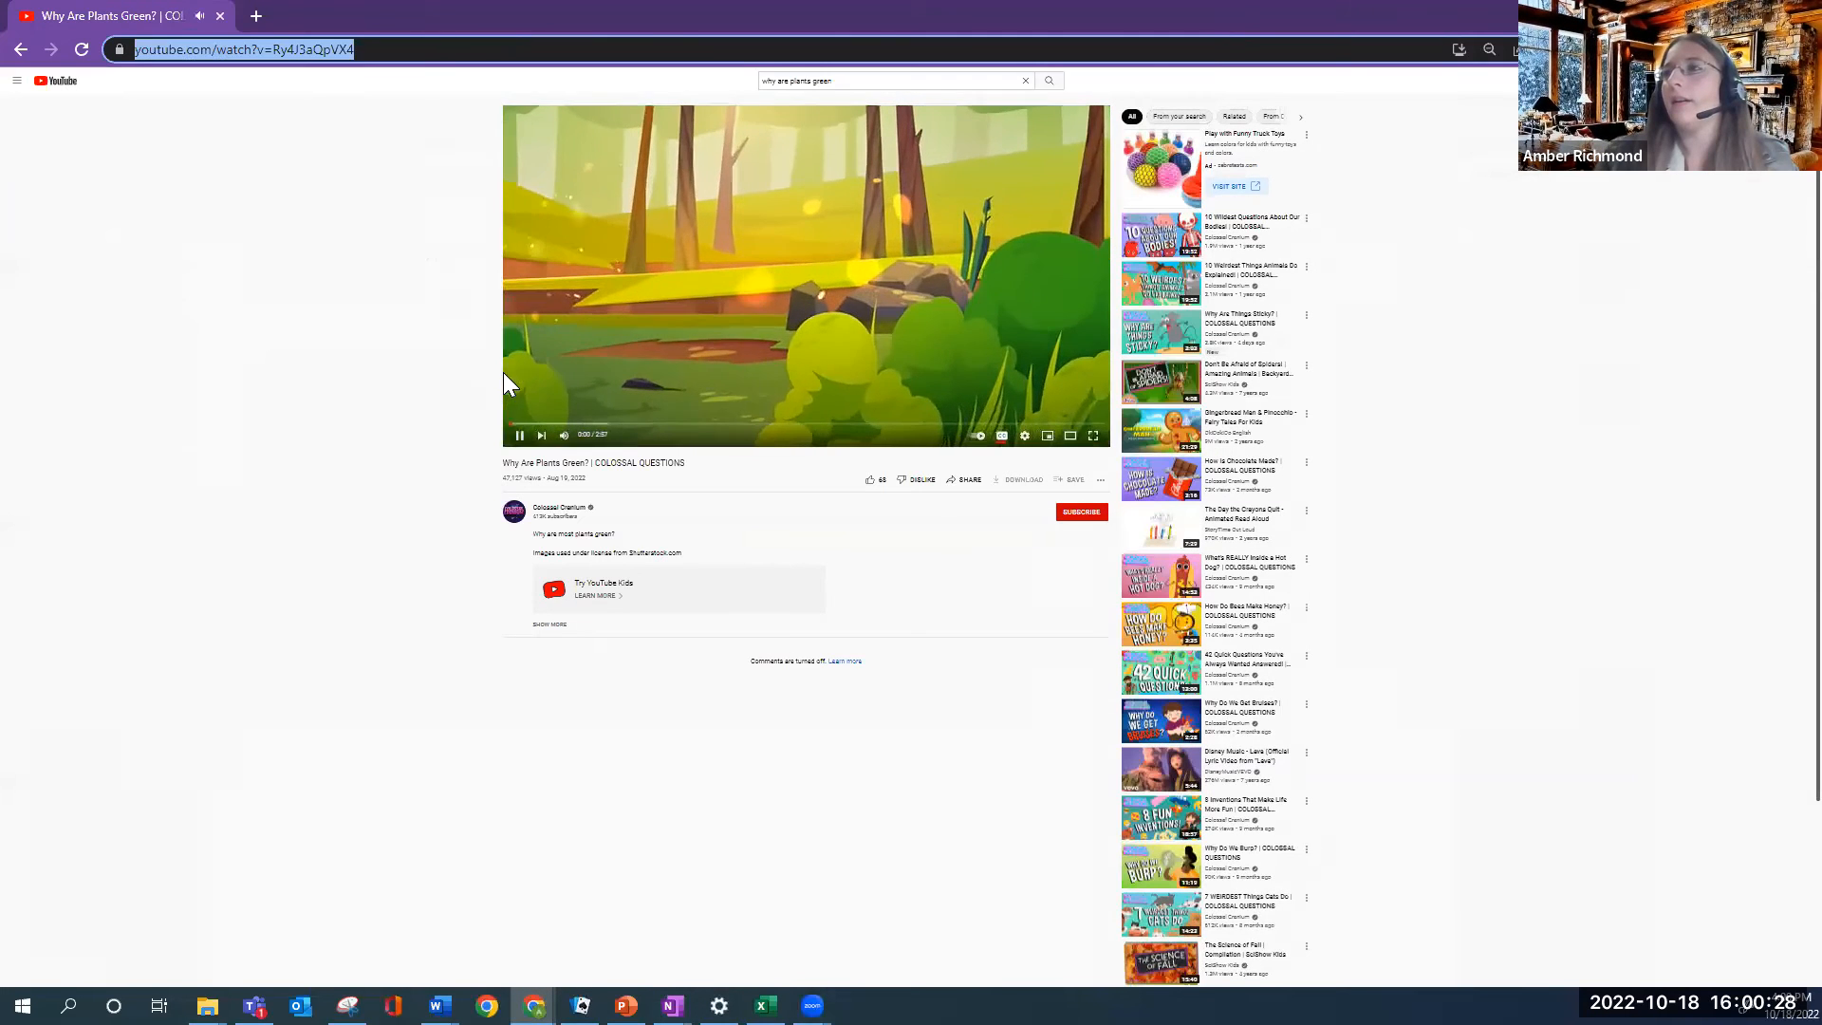
{"action": "left_click", "coordinate": [518, 436]}
{"action": "left_click", "coordinate": [251, 53]}
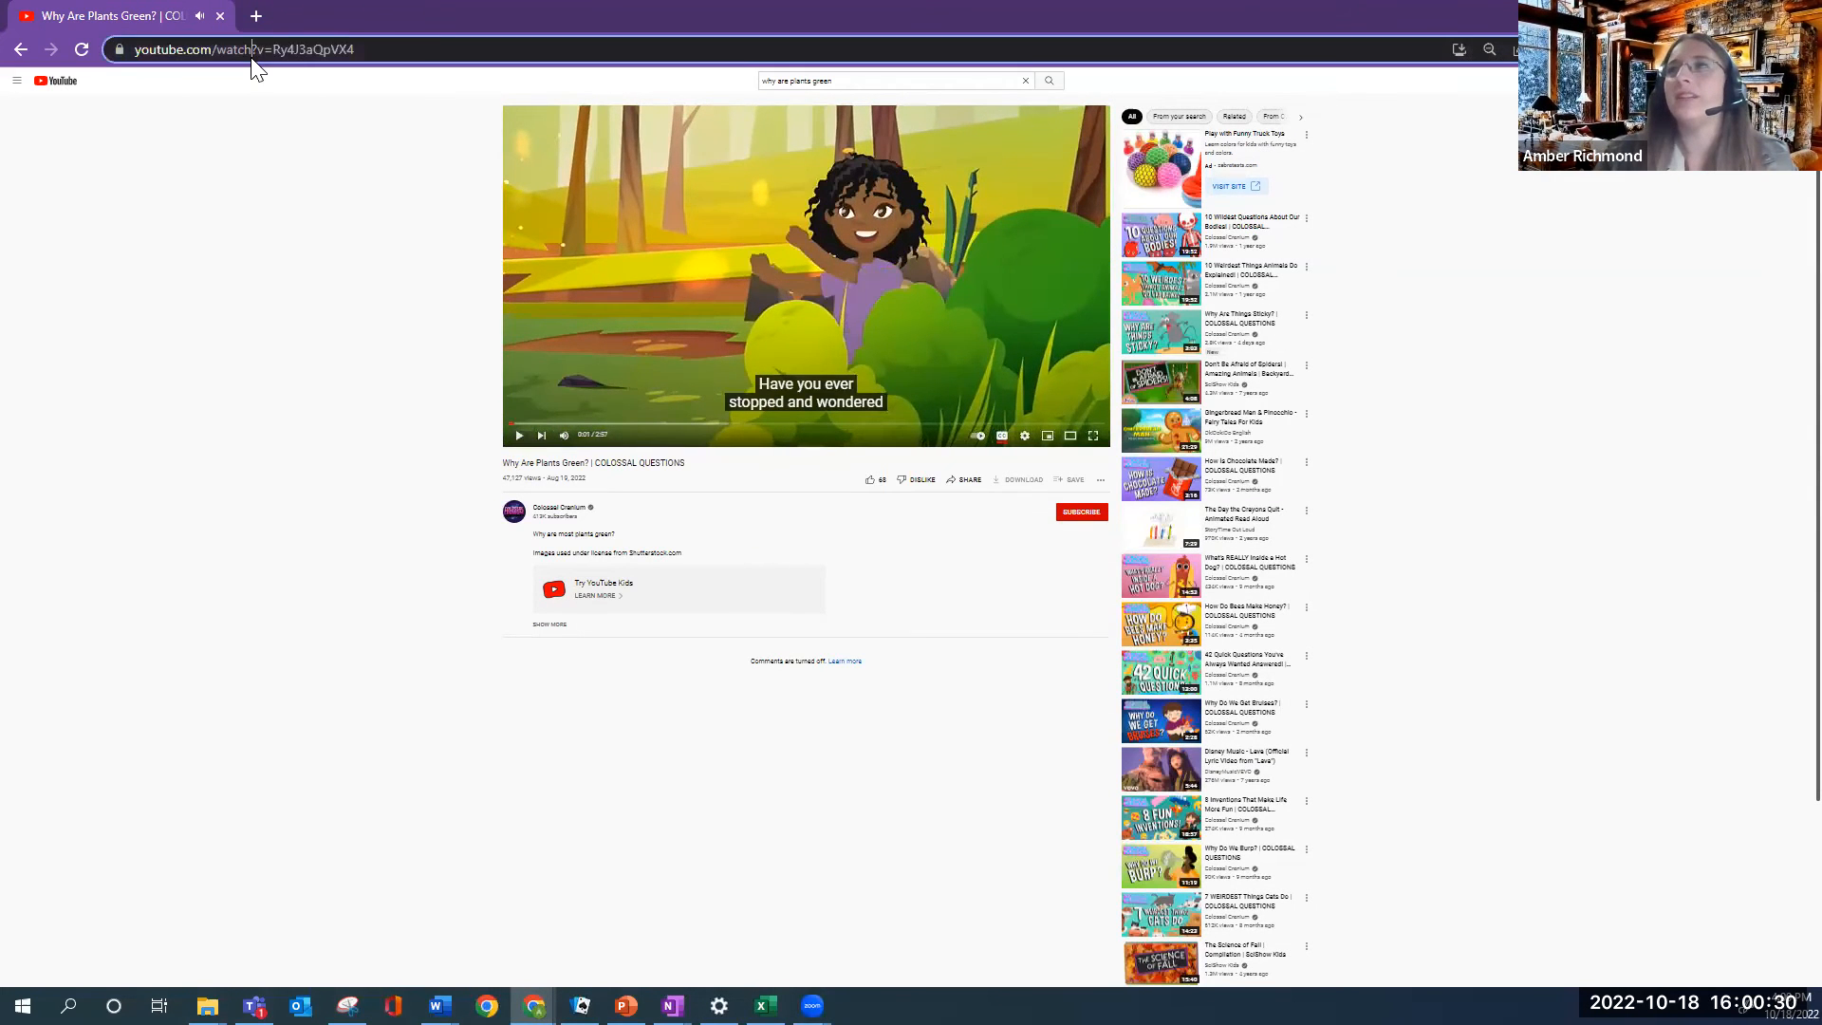
{"action": "key", "text": "BackSpace"}
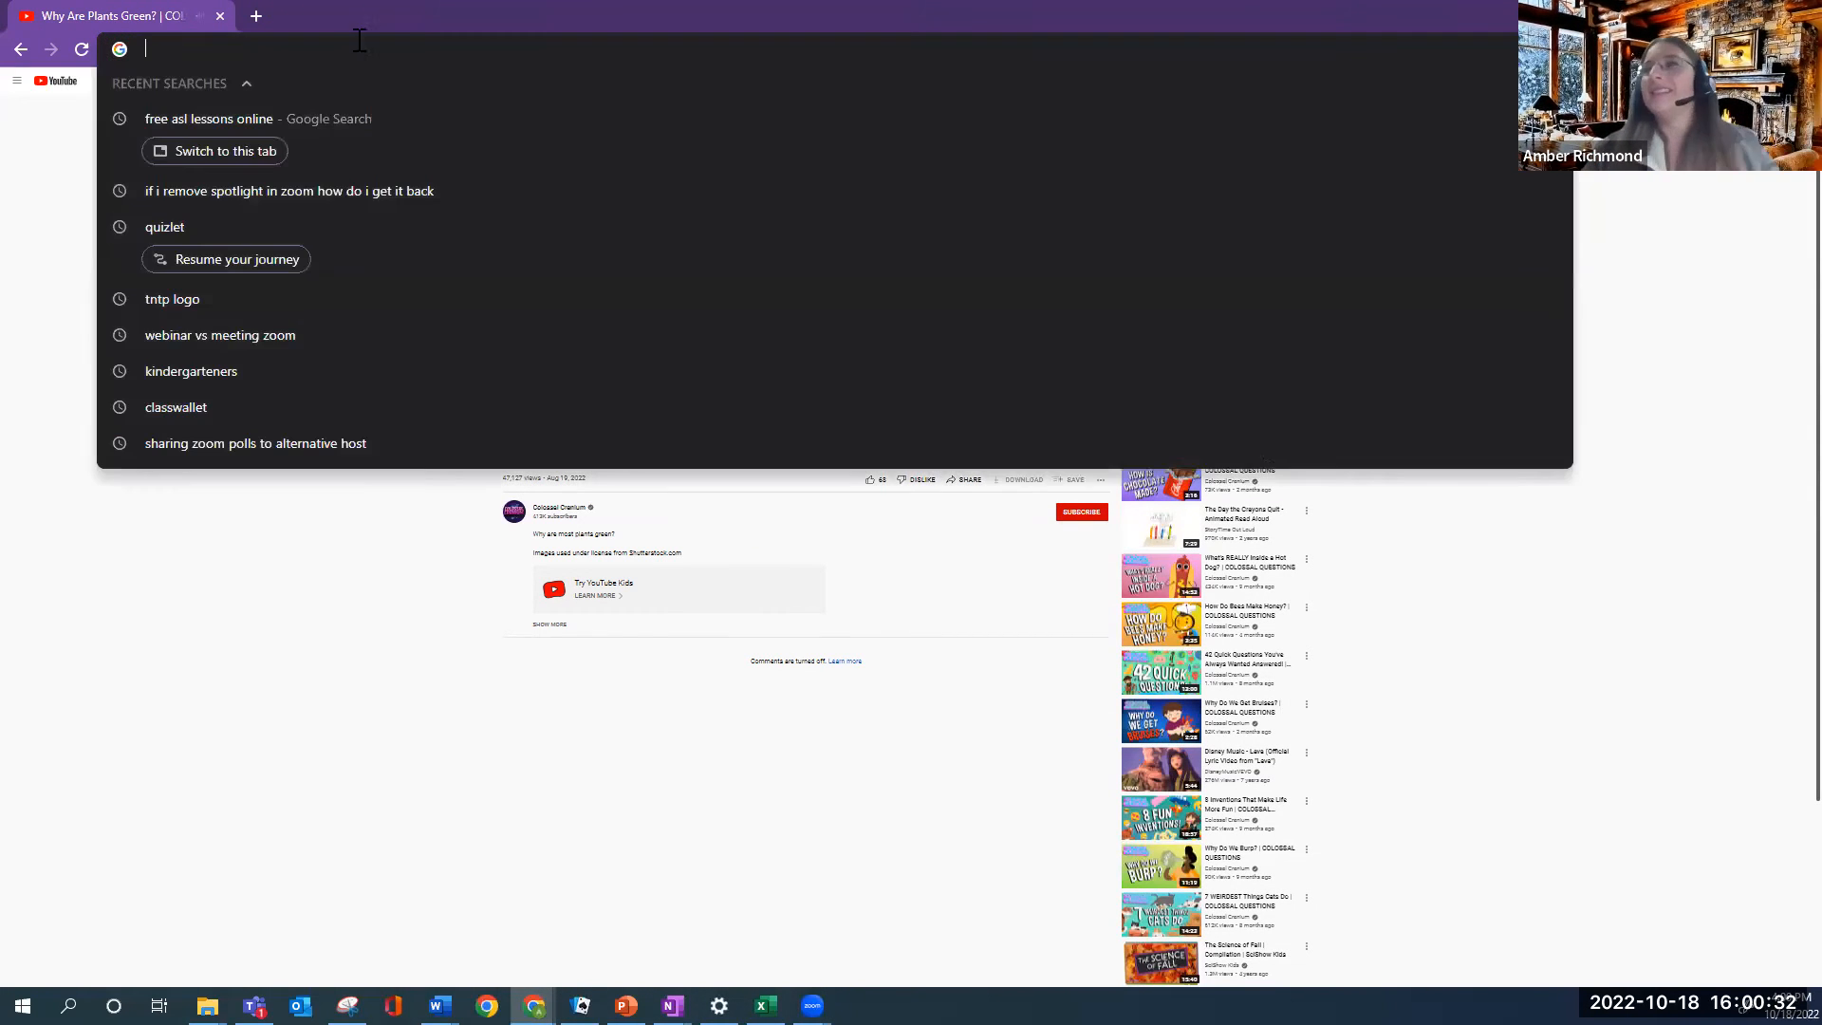
{"action": "right_click", "coordinate": [195, 56]}
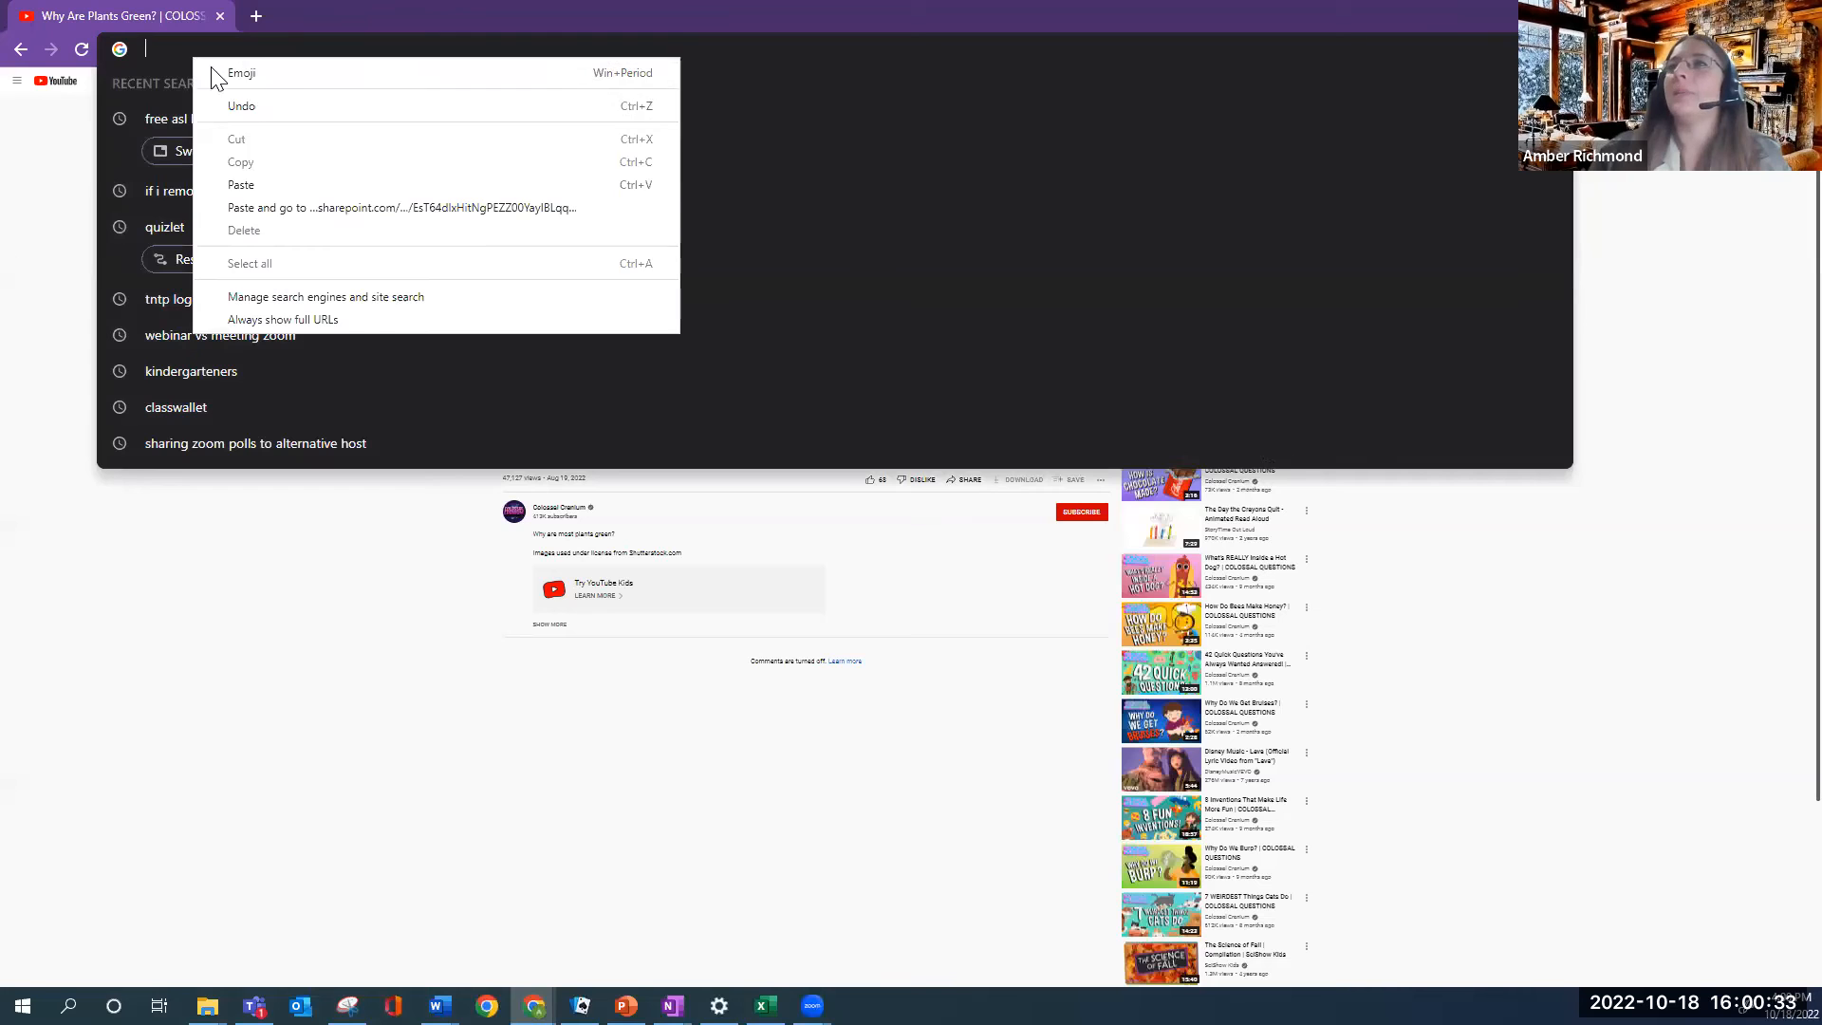
{"action": "left_click", "coordinate": [277, 206]}
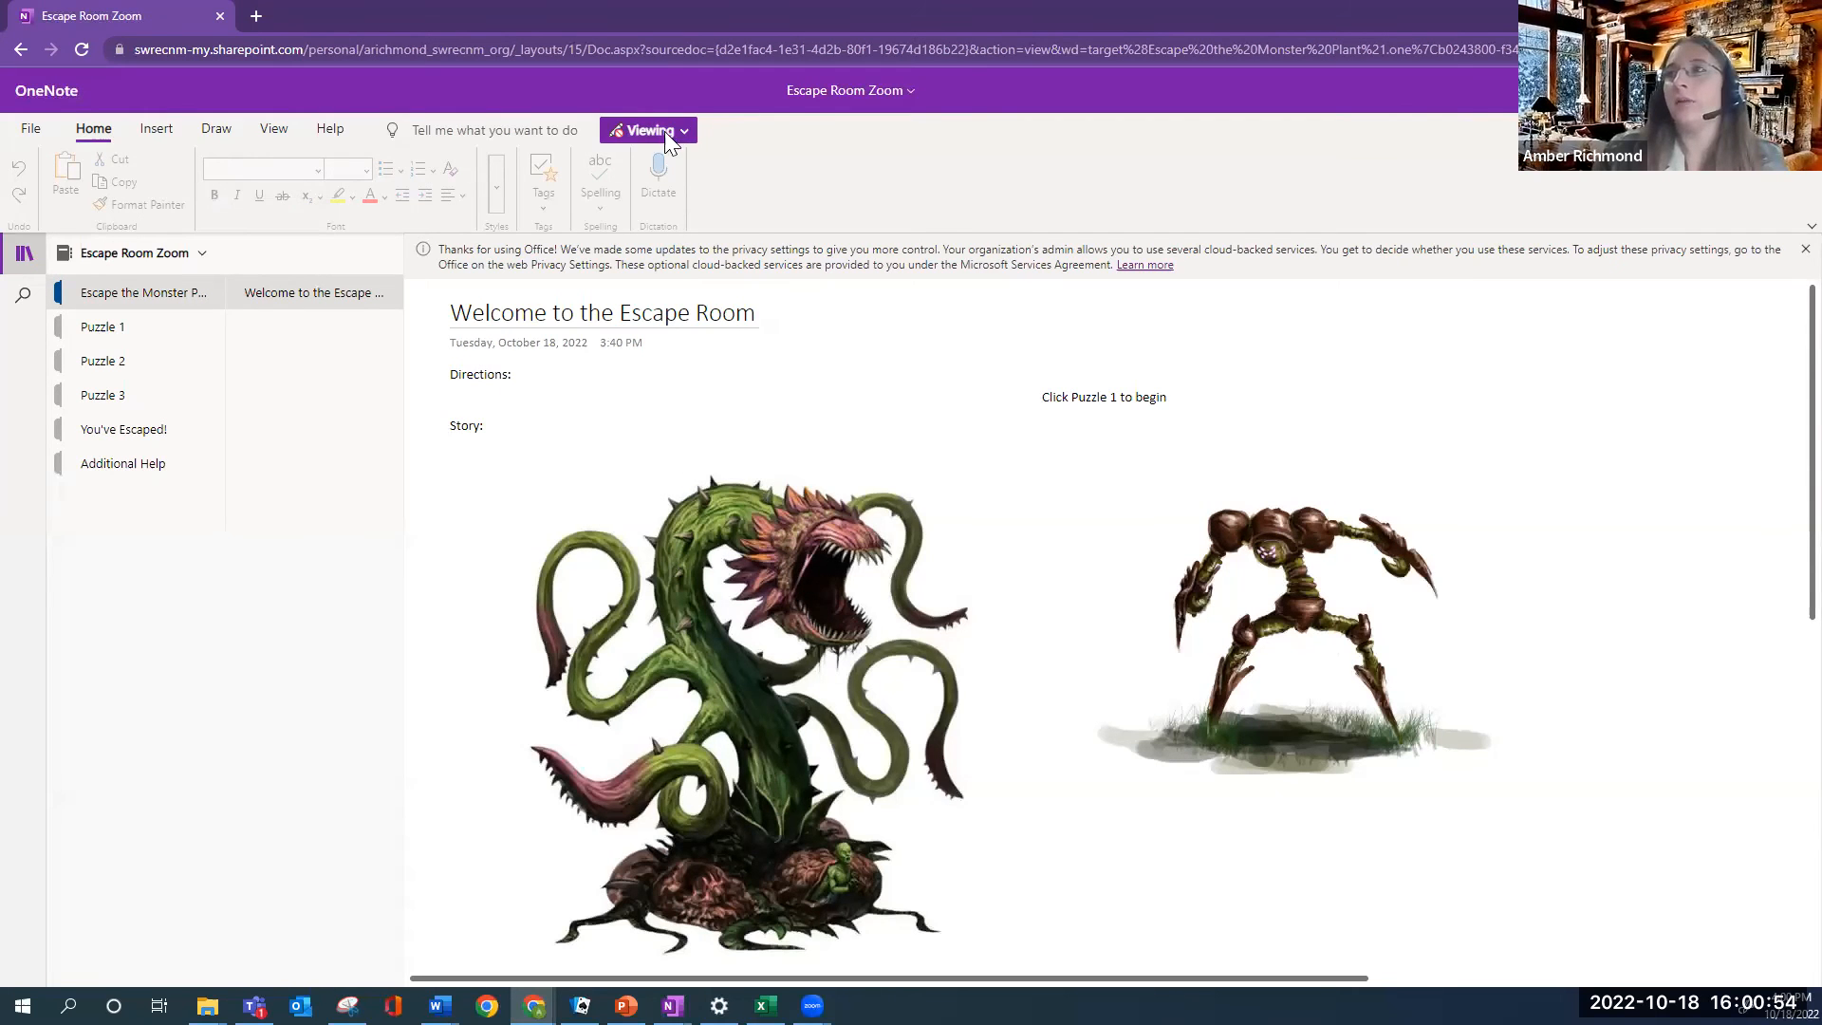
Open Puzzle 2, confirm its password prompt appears, cancel it, and go back to Puzzle 1
{"action": "left_click", "coordinate": [98, 332]}
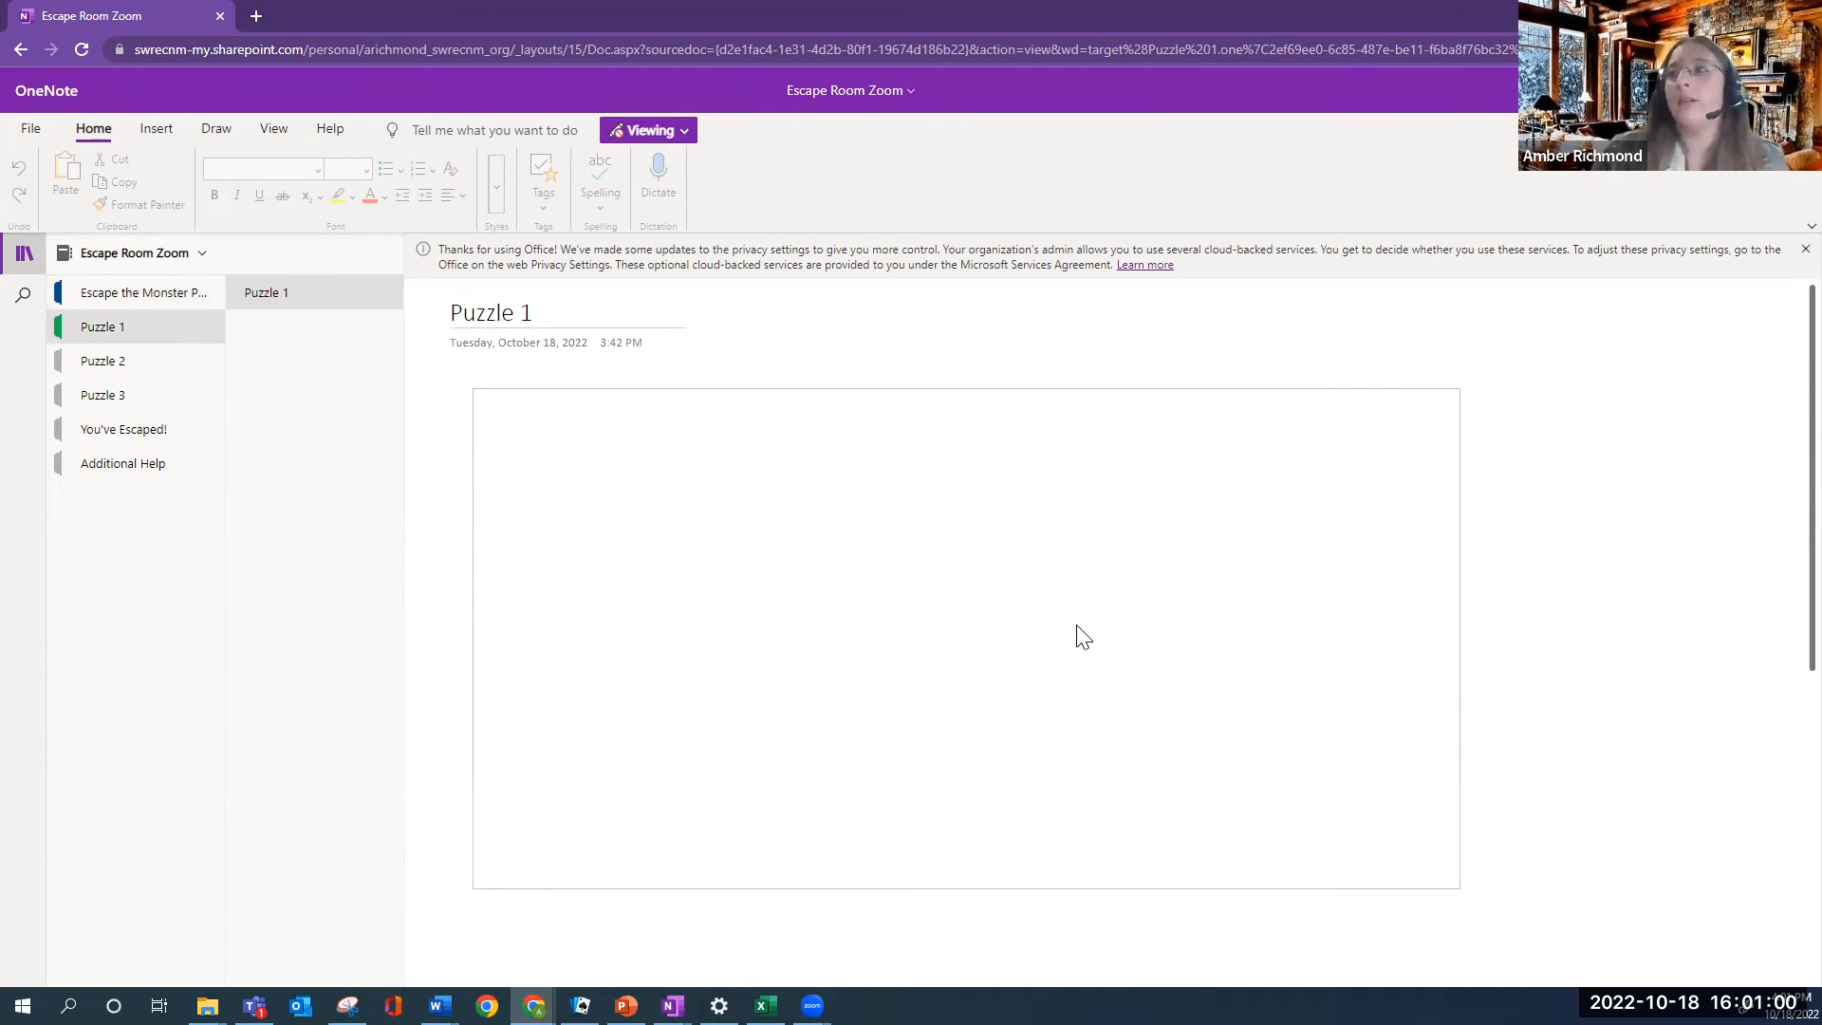
{"action": "left_click", "coordinate": [121, 361]}
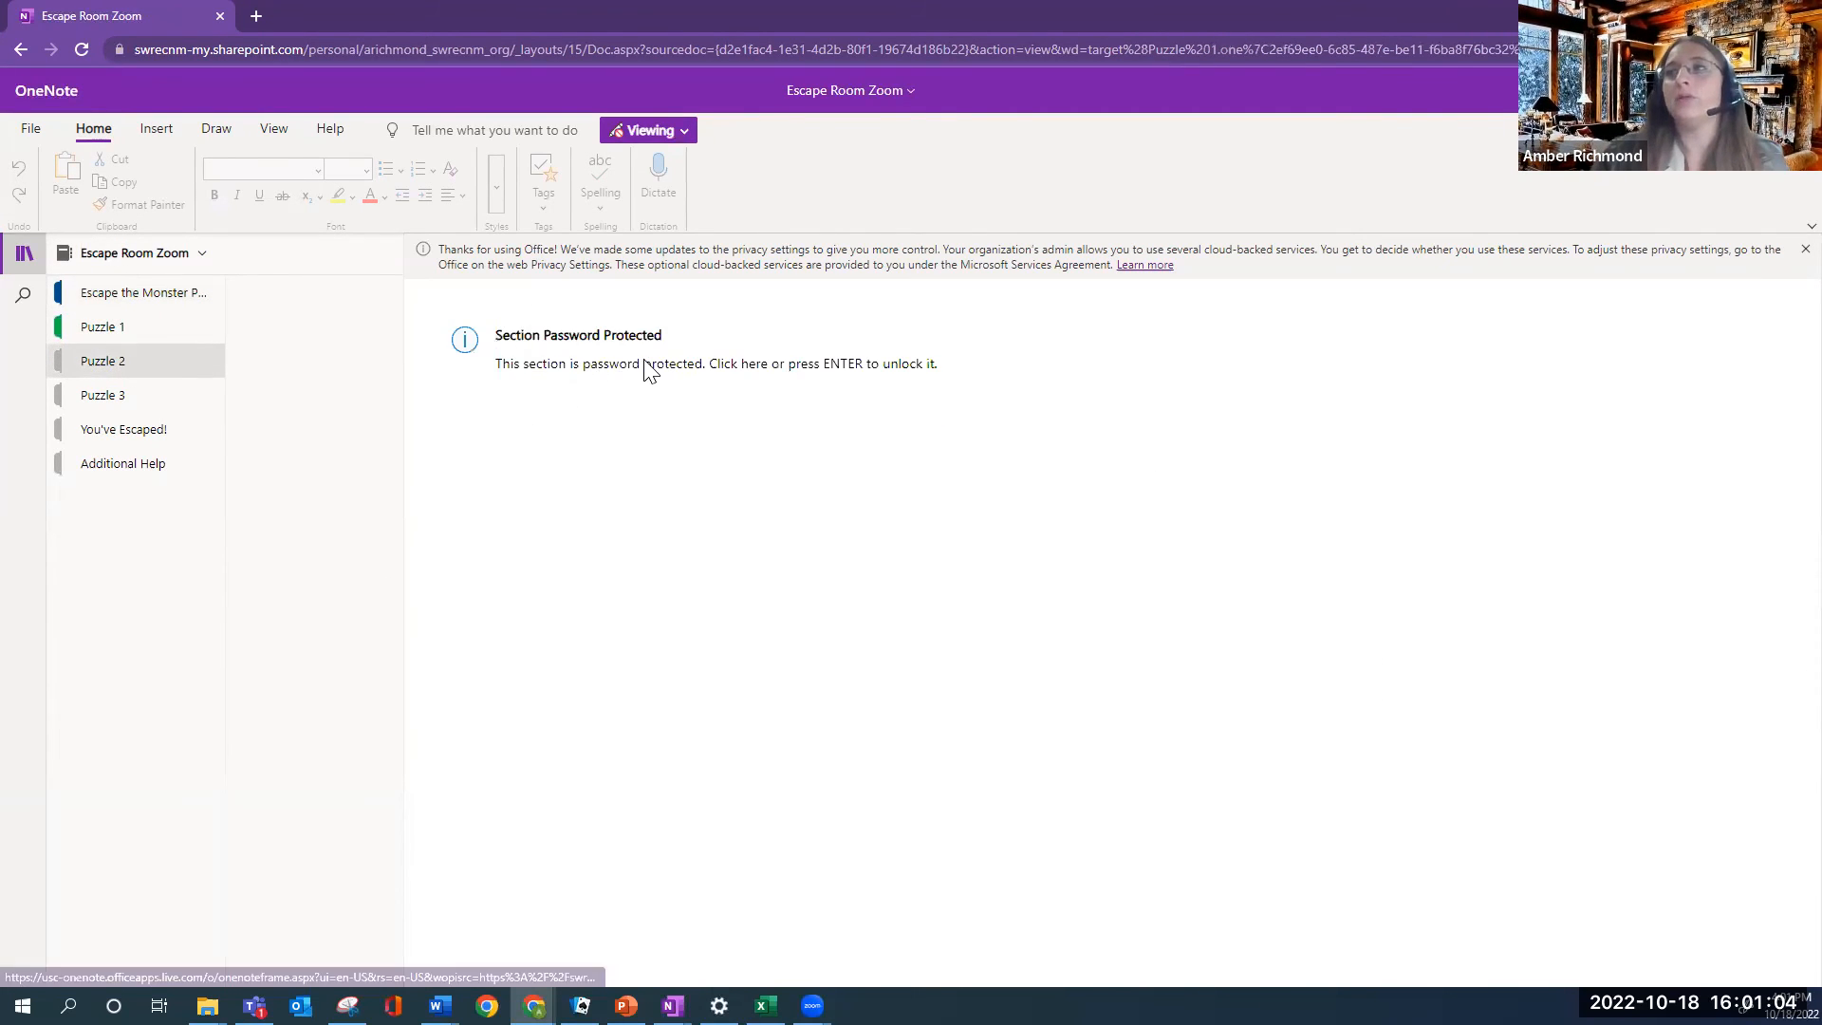
{"action": "left_click", "coordinate": [754, 366]}
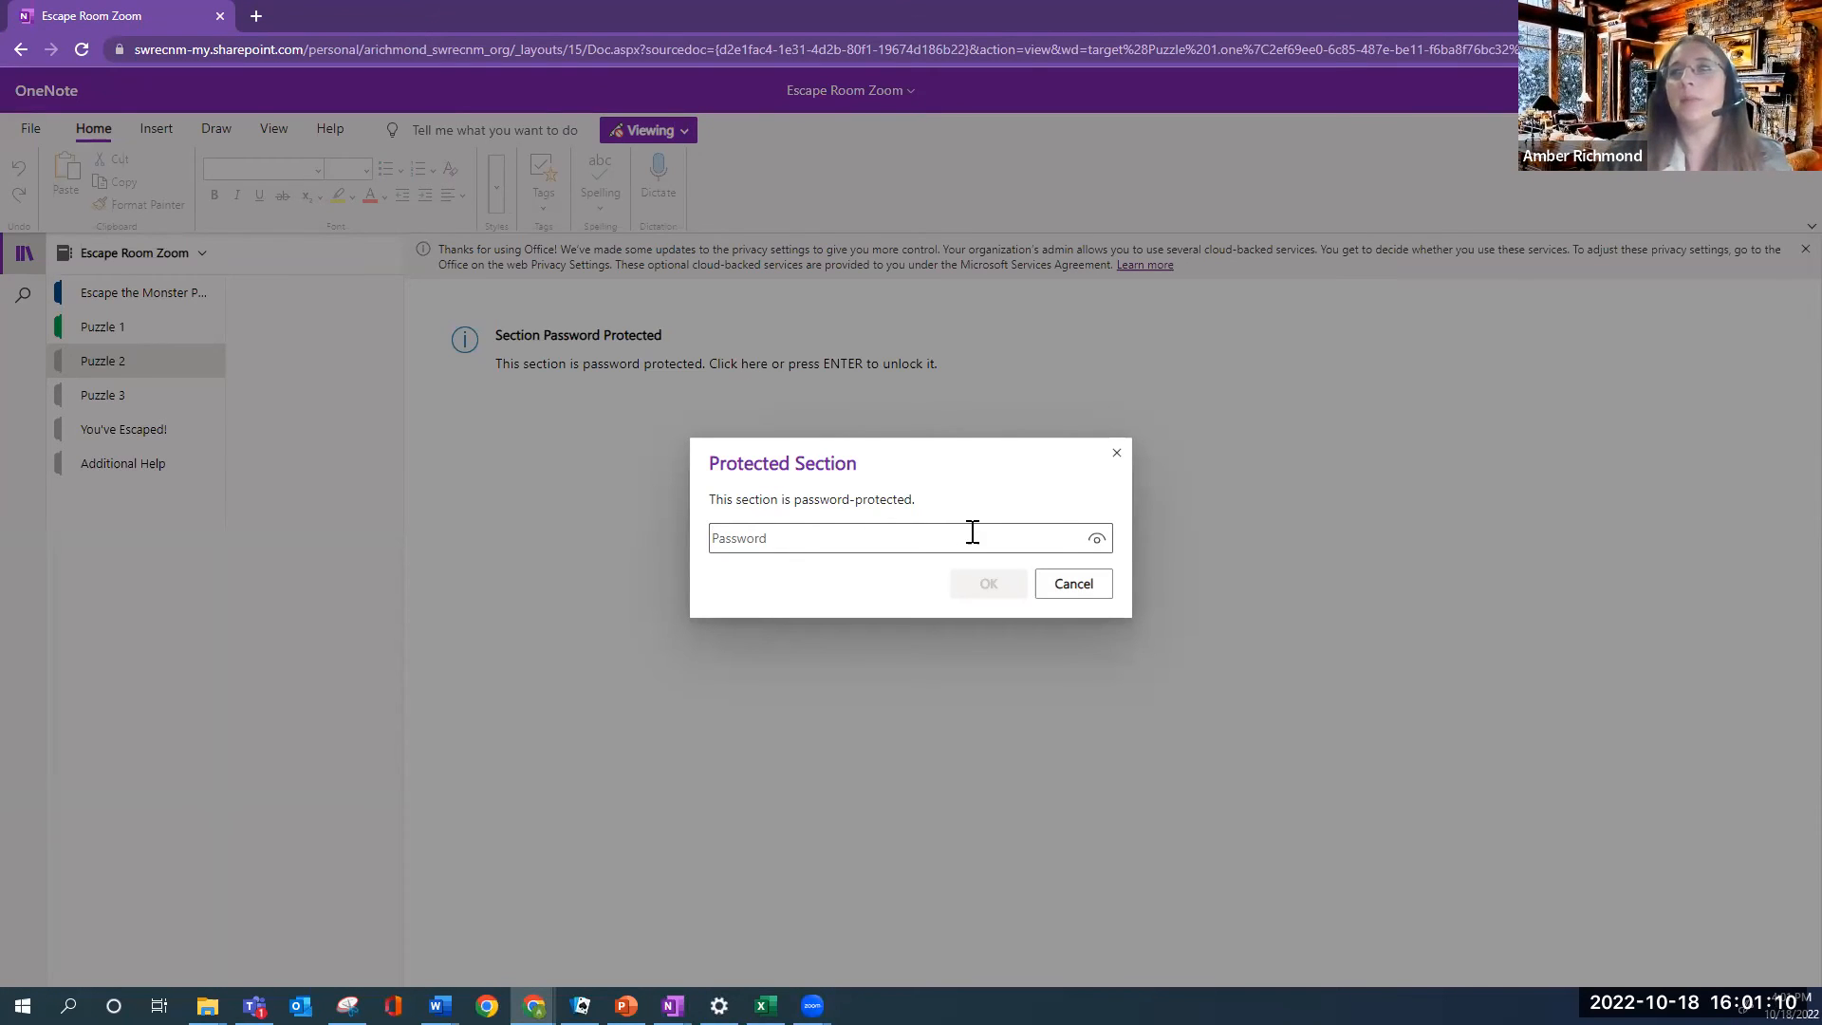
{"action": "left_click", "coordinate": [1117, 454]}
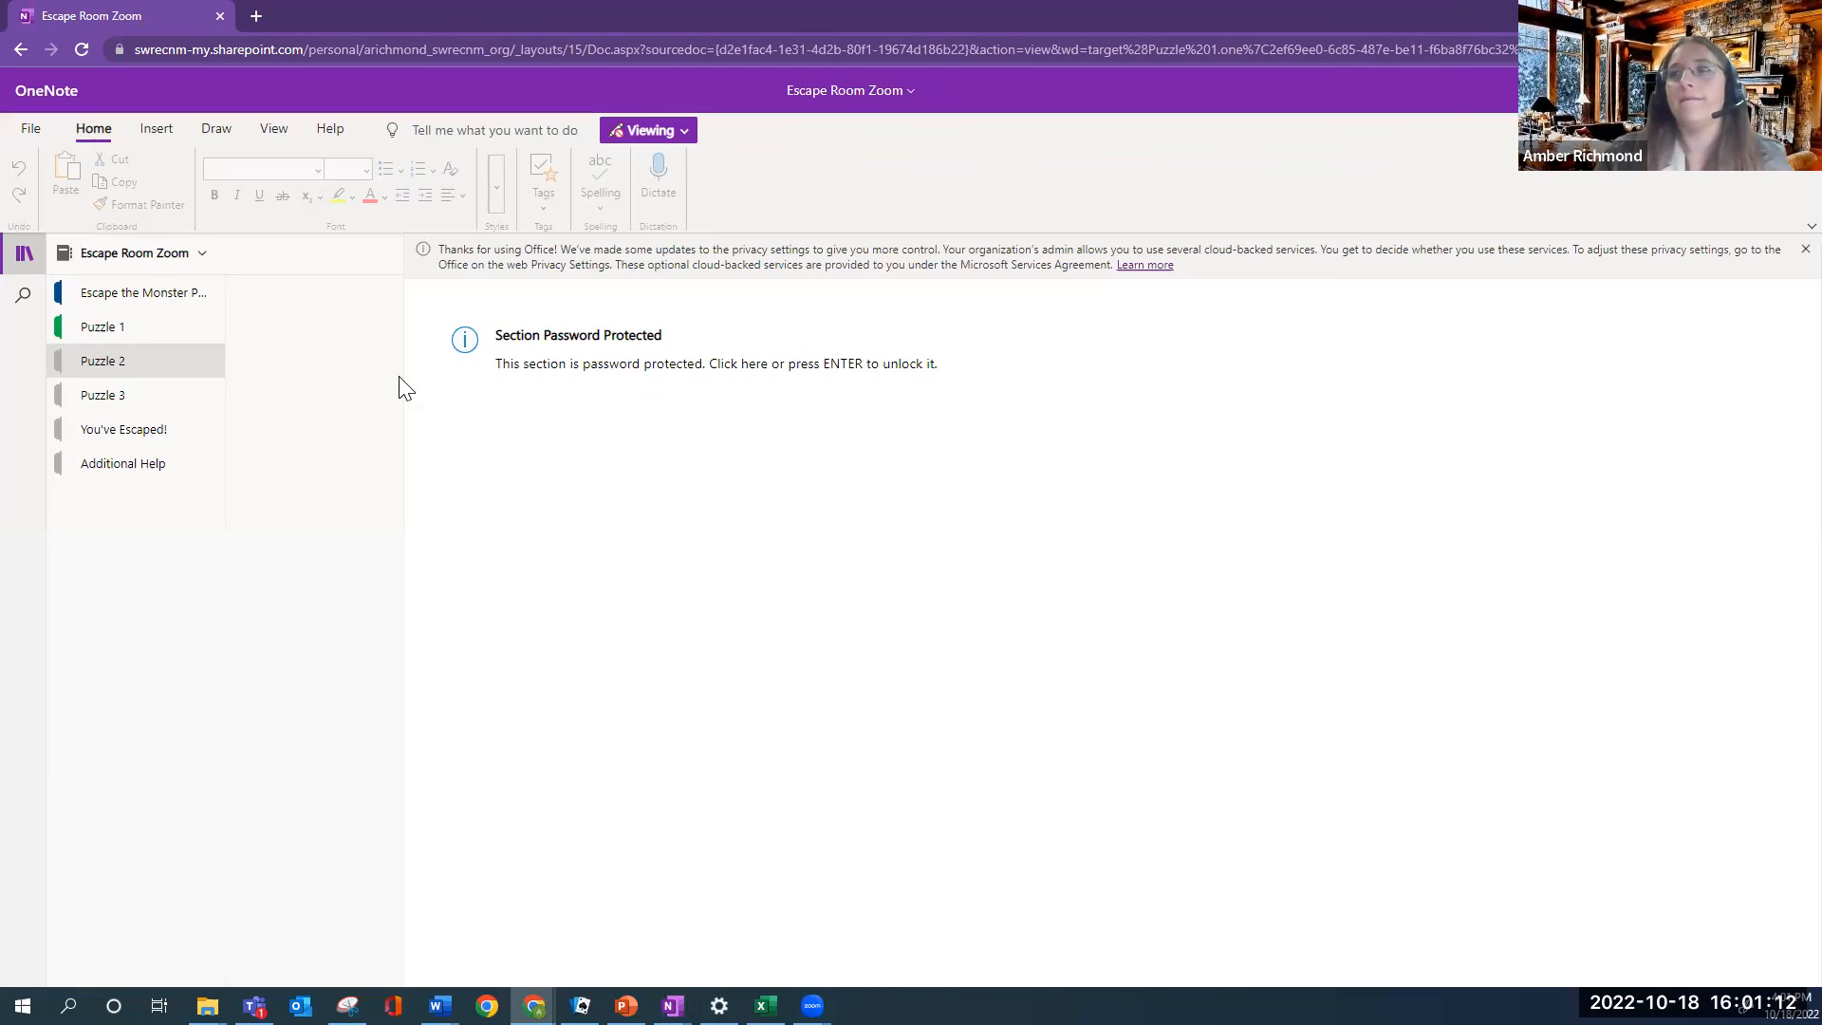
{"action": "left_click", "coordinate": [133, 336]}
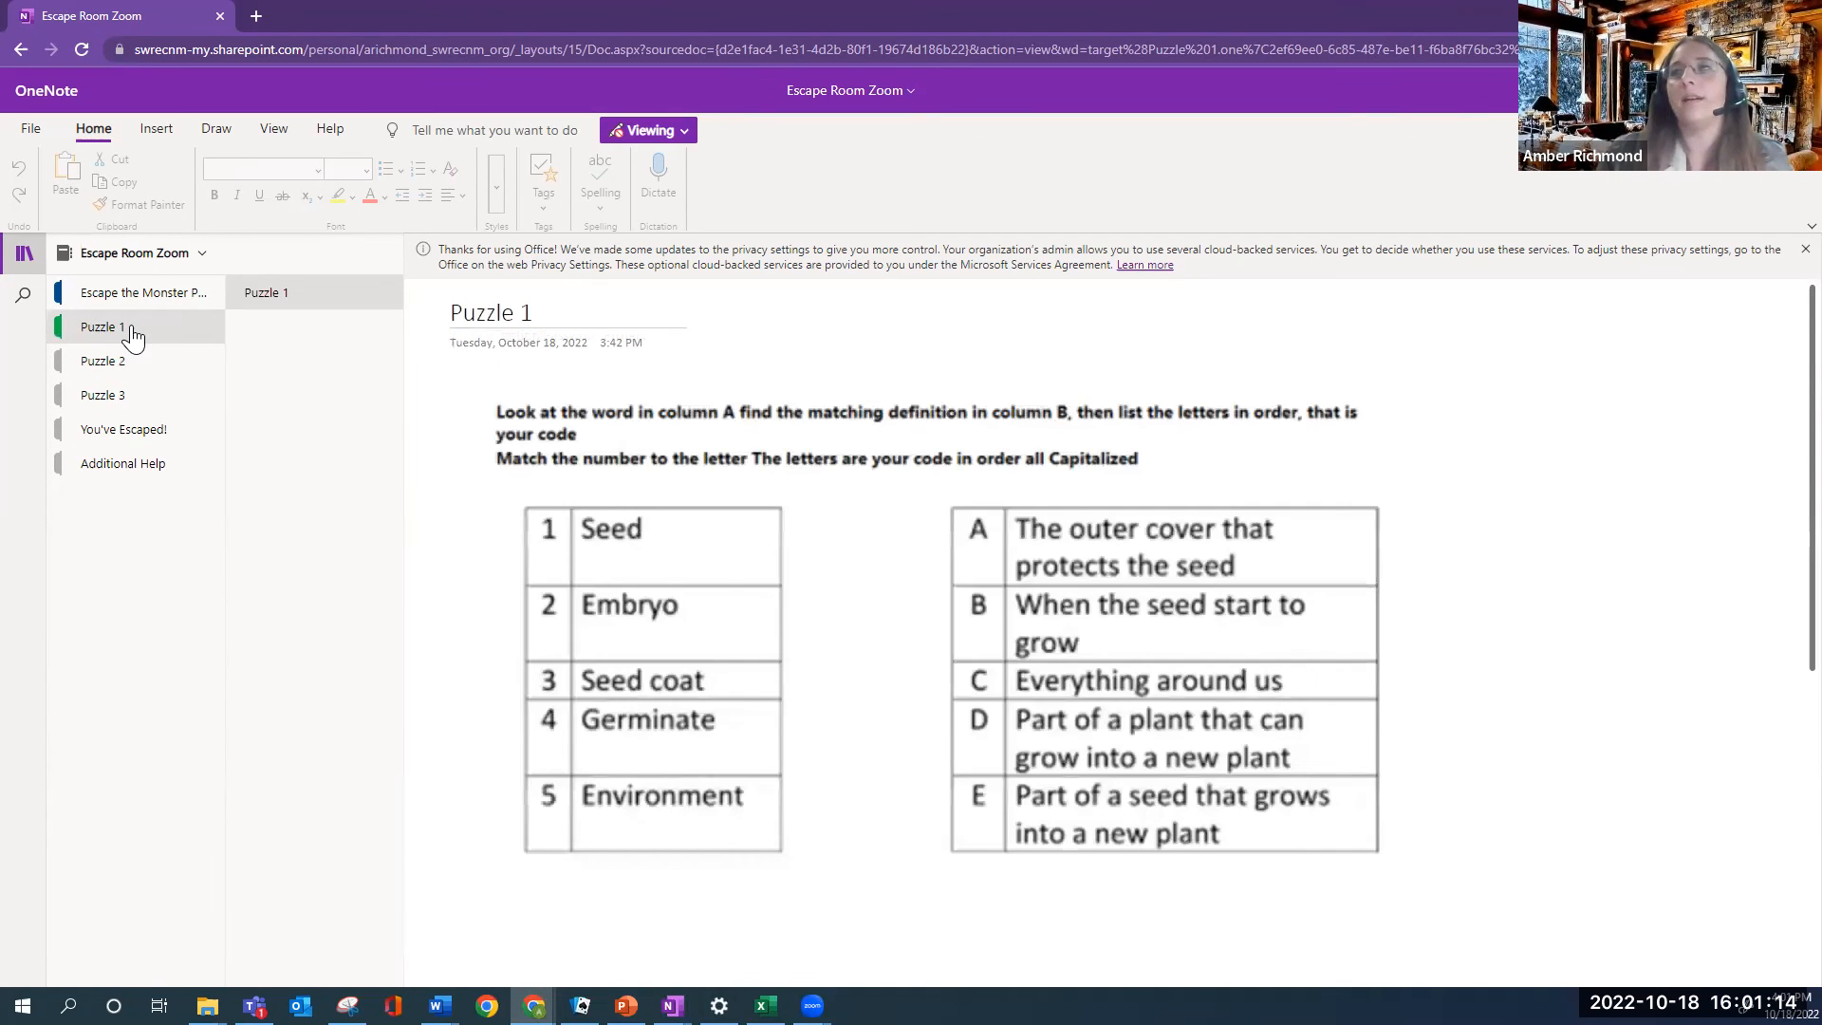